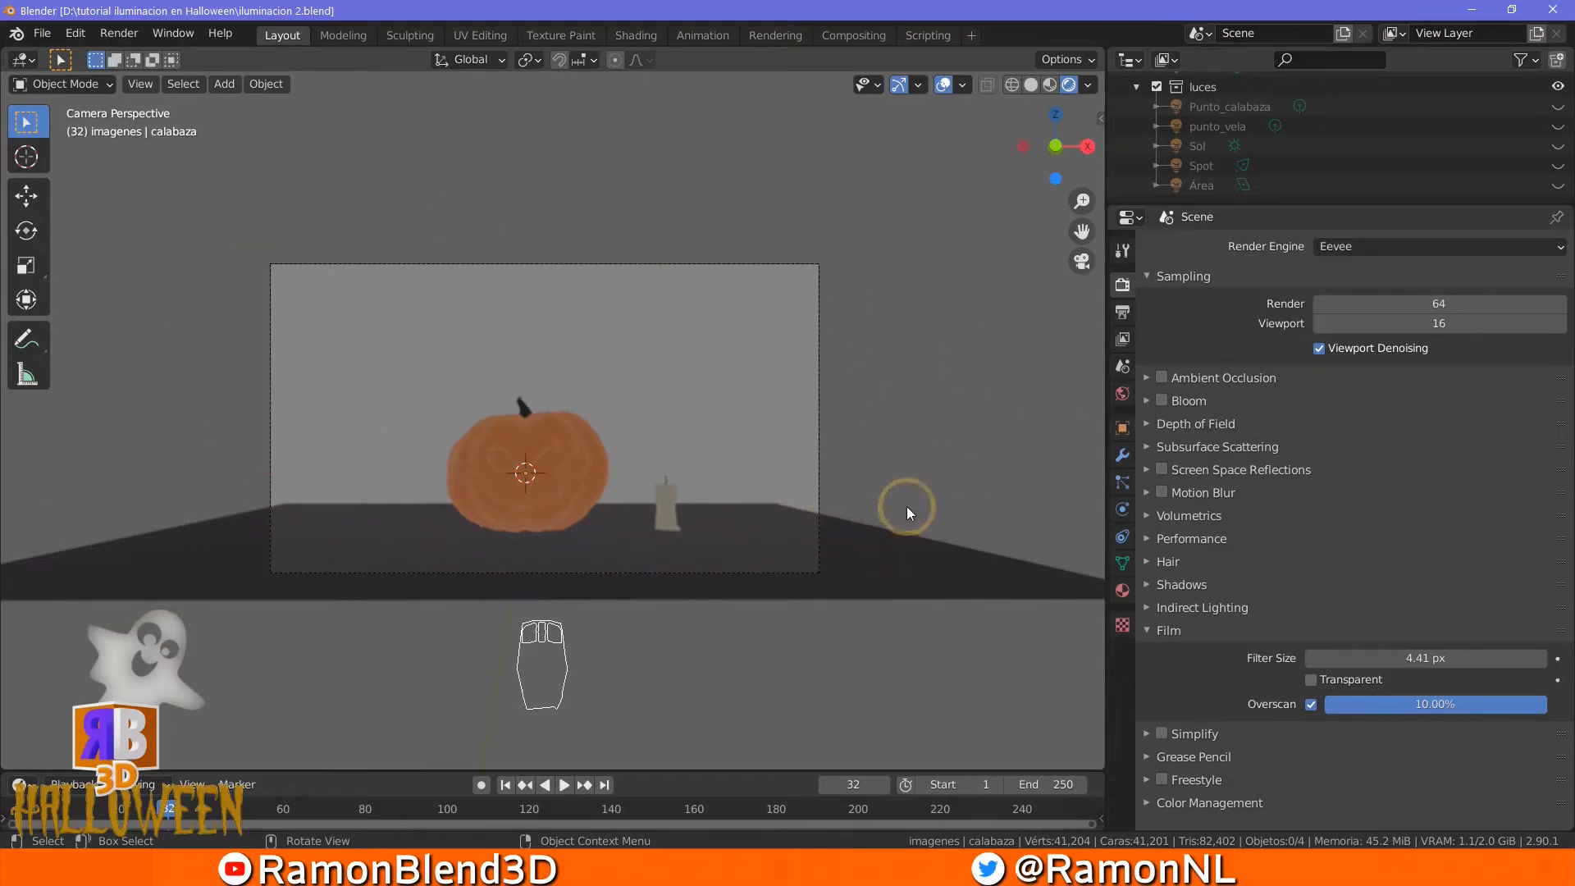
{"action": "left_click", "coordinate": [1381, 246]}
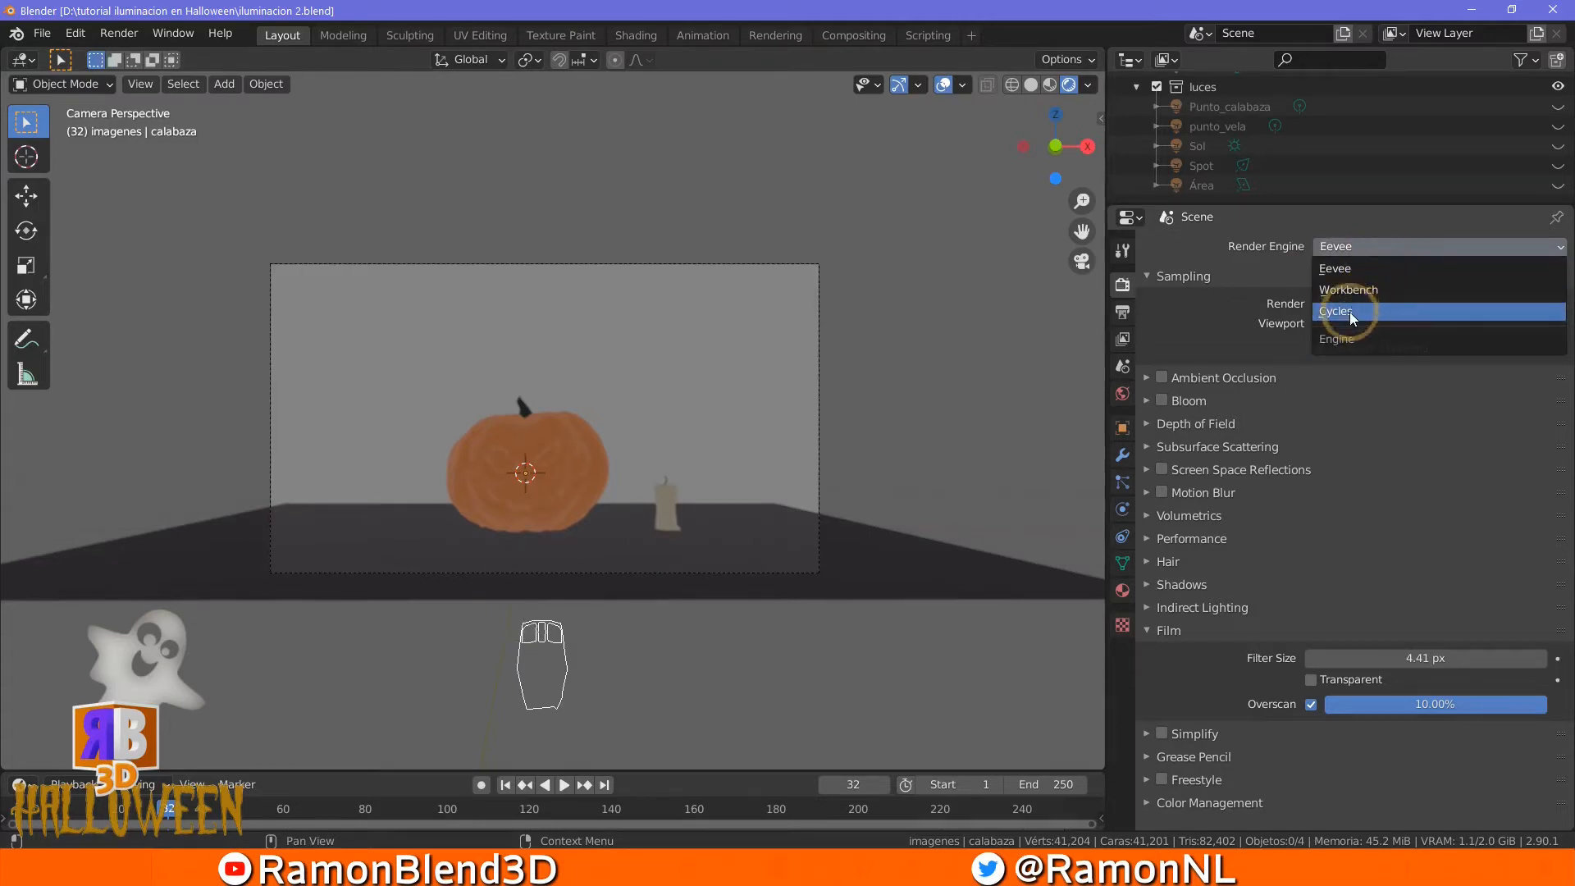
{"action": "left_click", "coordinate": [1354, 244]}
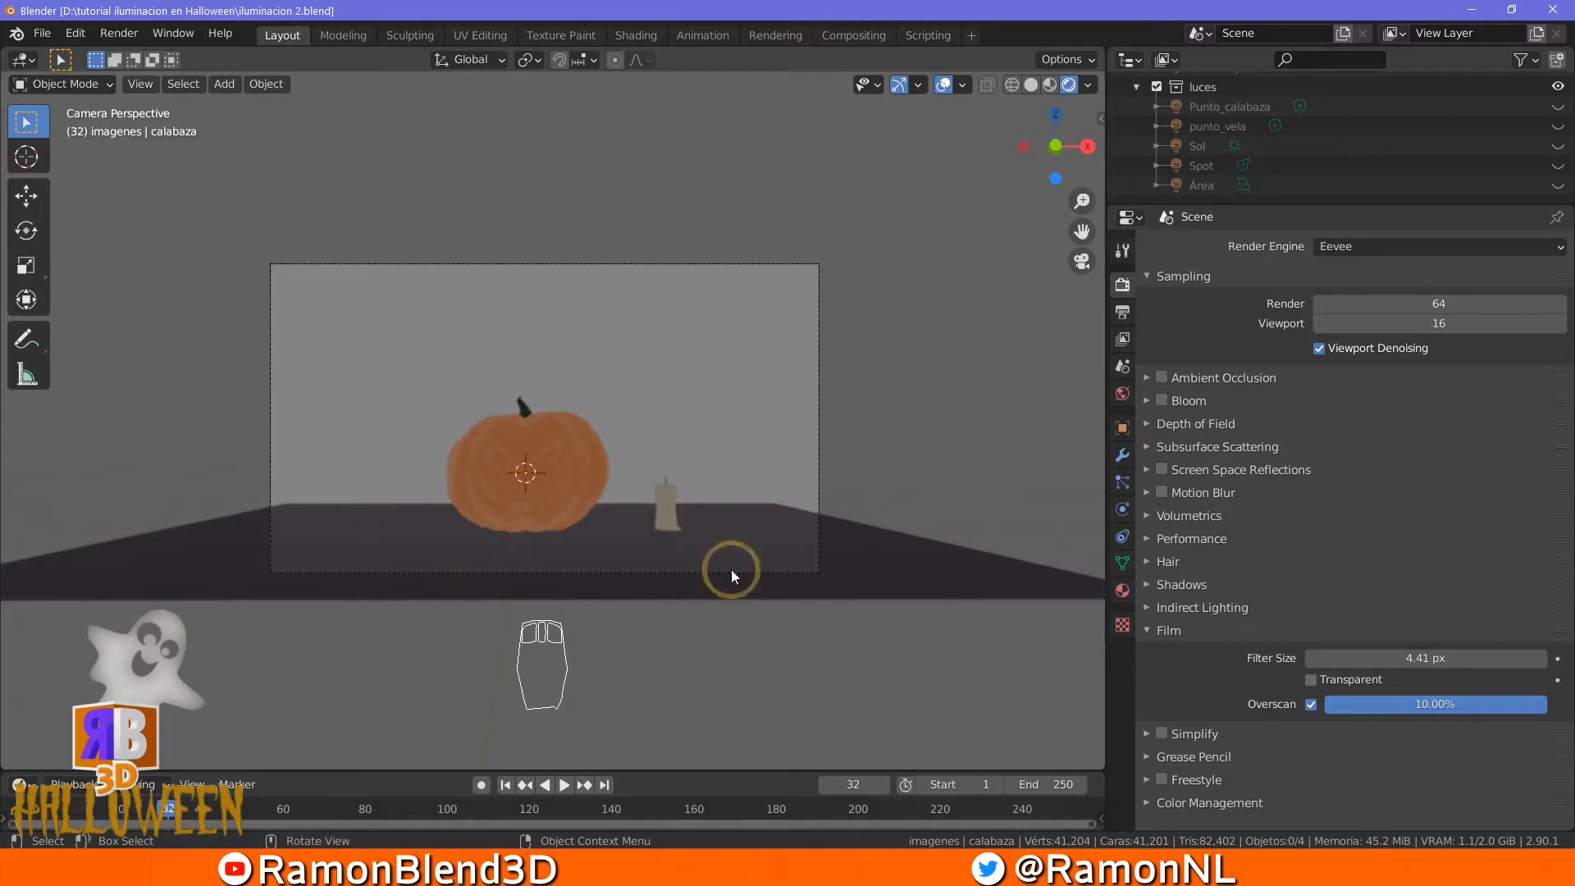
Select the candle beside the pumpkin
{"action": "left_click", "coordinate": [585, 484]}
{"action": "left_click", "coordinate": [662, 509]}
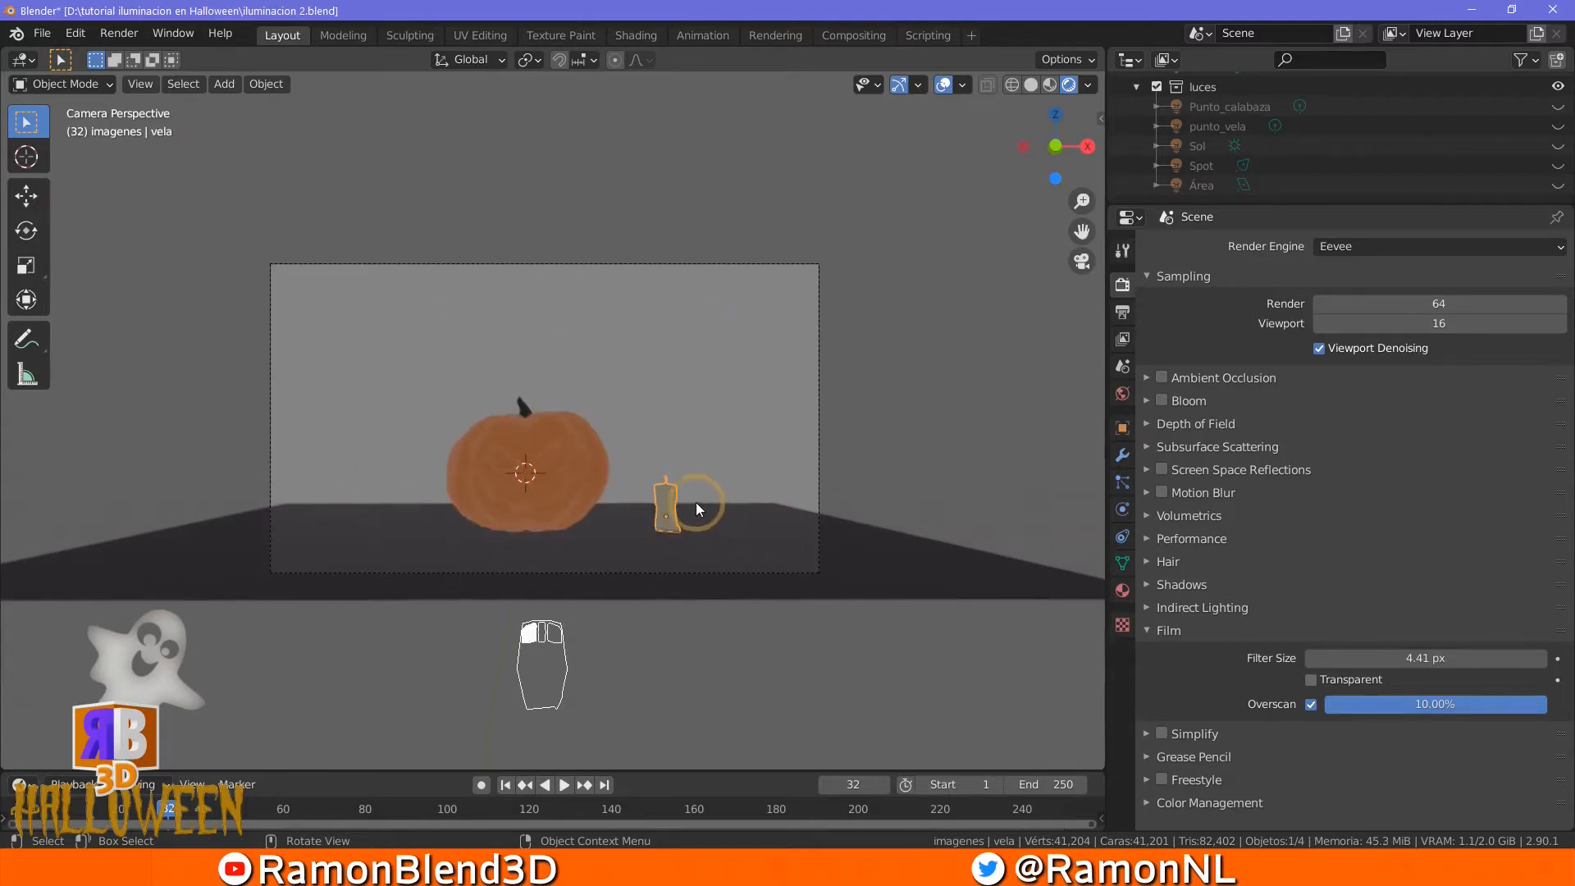
{"action": "scroll", "coordinate": [693, 501], "scroll_direction": "up", "scroll_amount": 3}
{"action": "scroll", "coordinate": [727, 520], "scroll_direction": "down", "scroll_amount": 1}
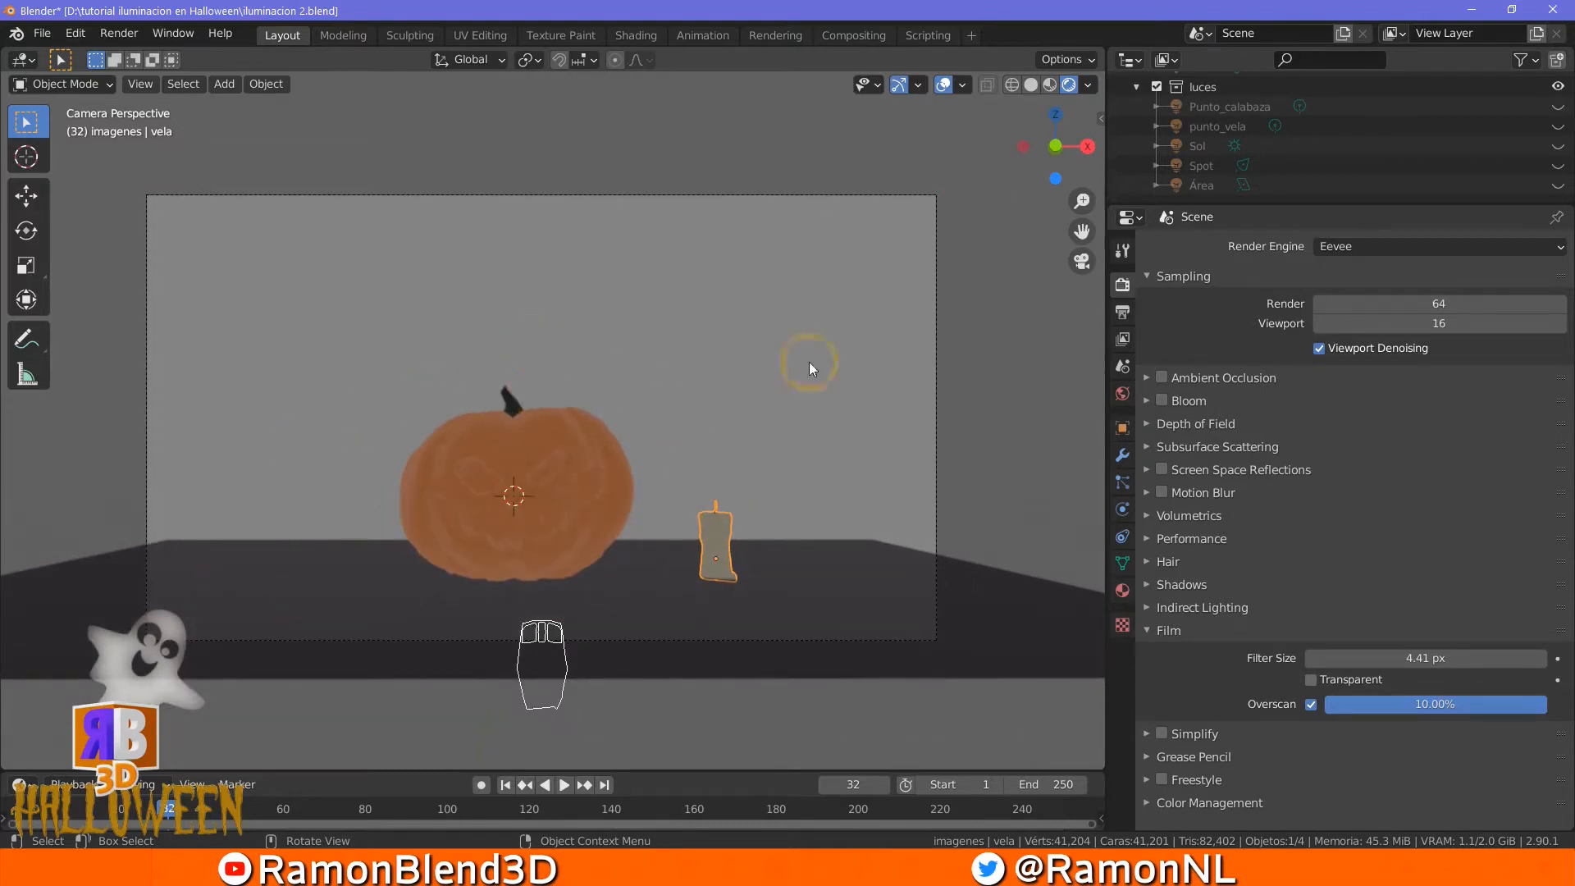
Enable Ambient Occlusion with a distance of 1.01 m and a factor of 0.87
{"action": "left_click", "coordinate": [1161, 376]}
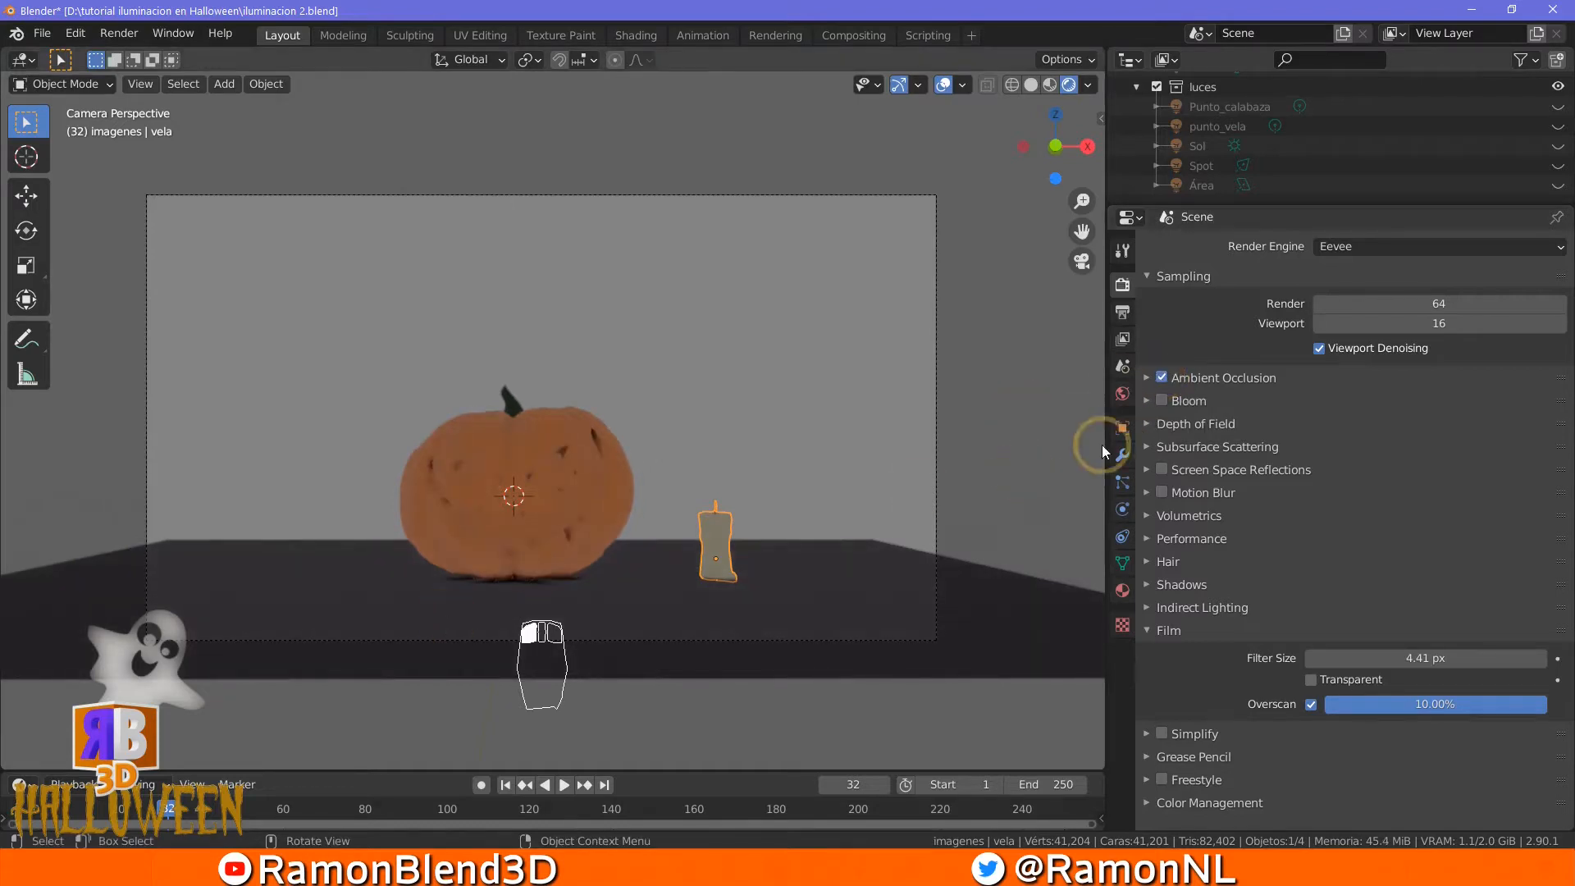
{"action": "left_click", "coordinate": [1141, 377]}
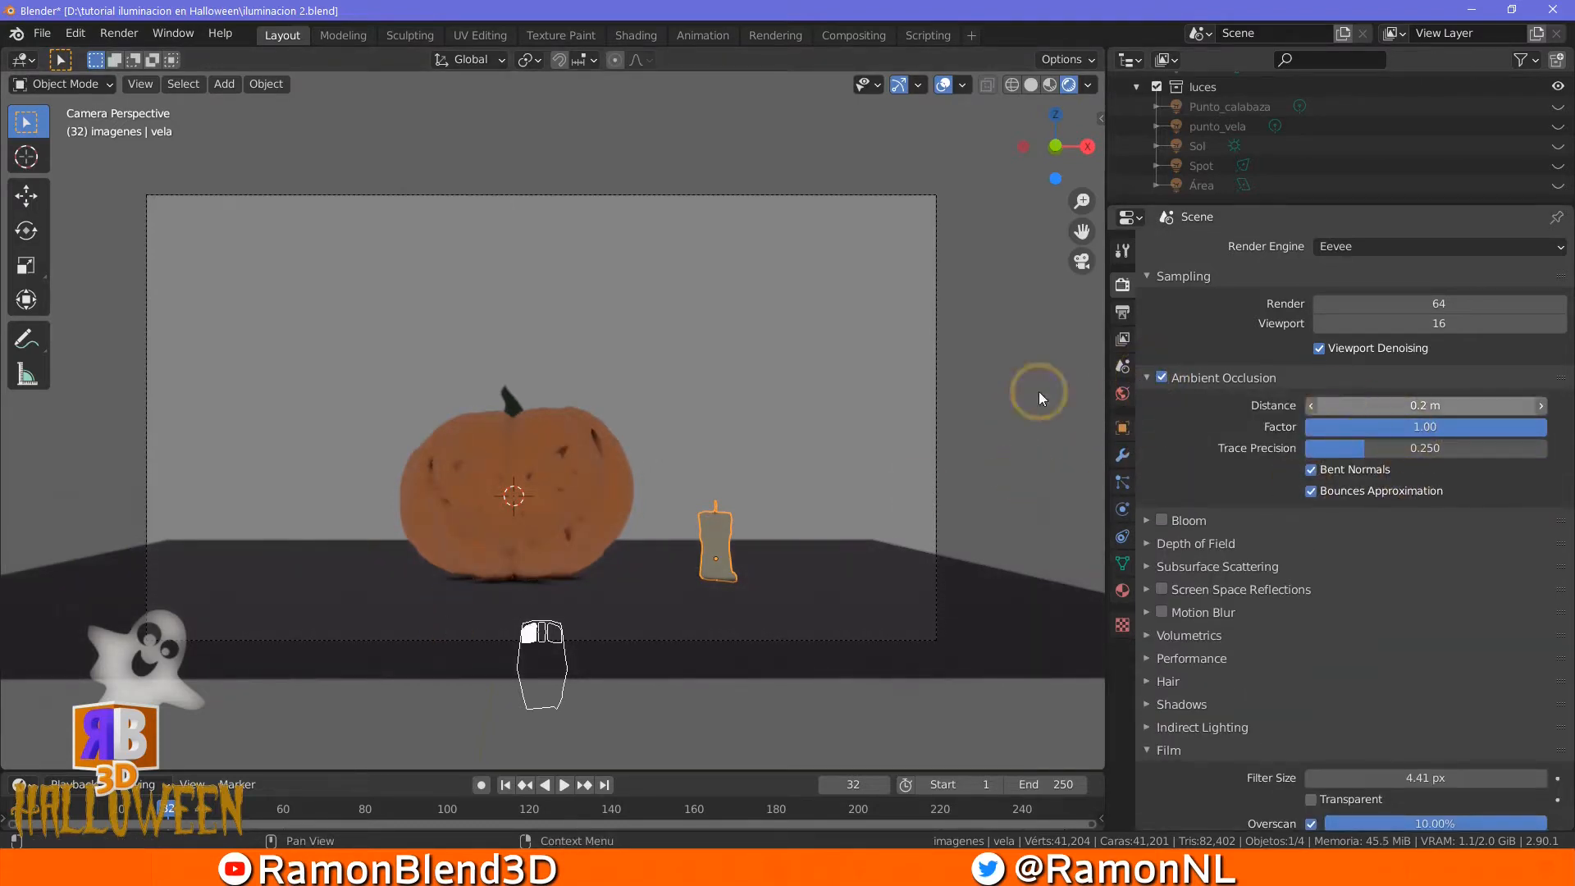
{"action": "scroll", "coordinate": [524, 510], "scroll_direction": "up", "scroll_amount": 4}
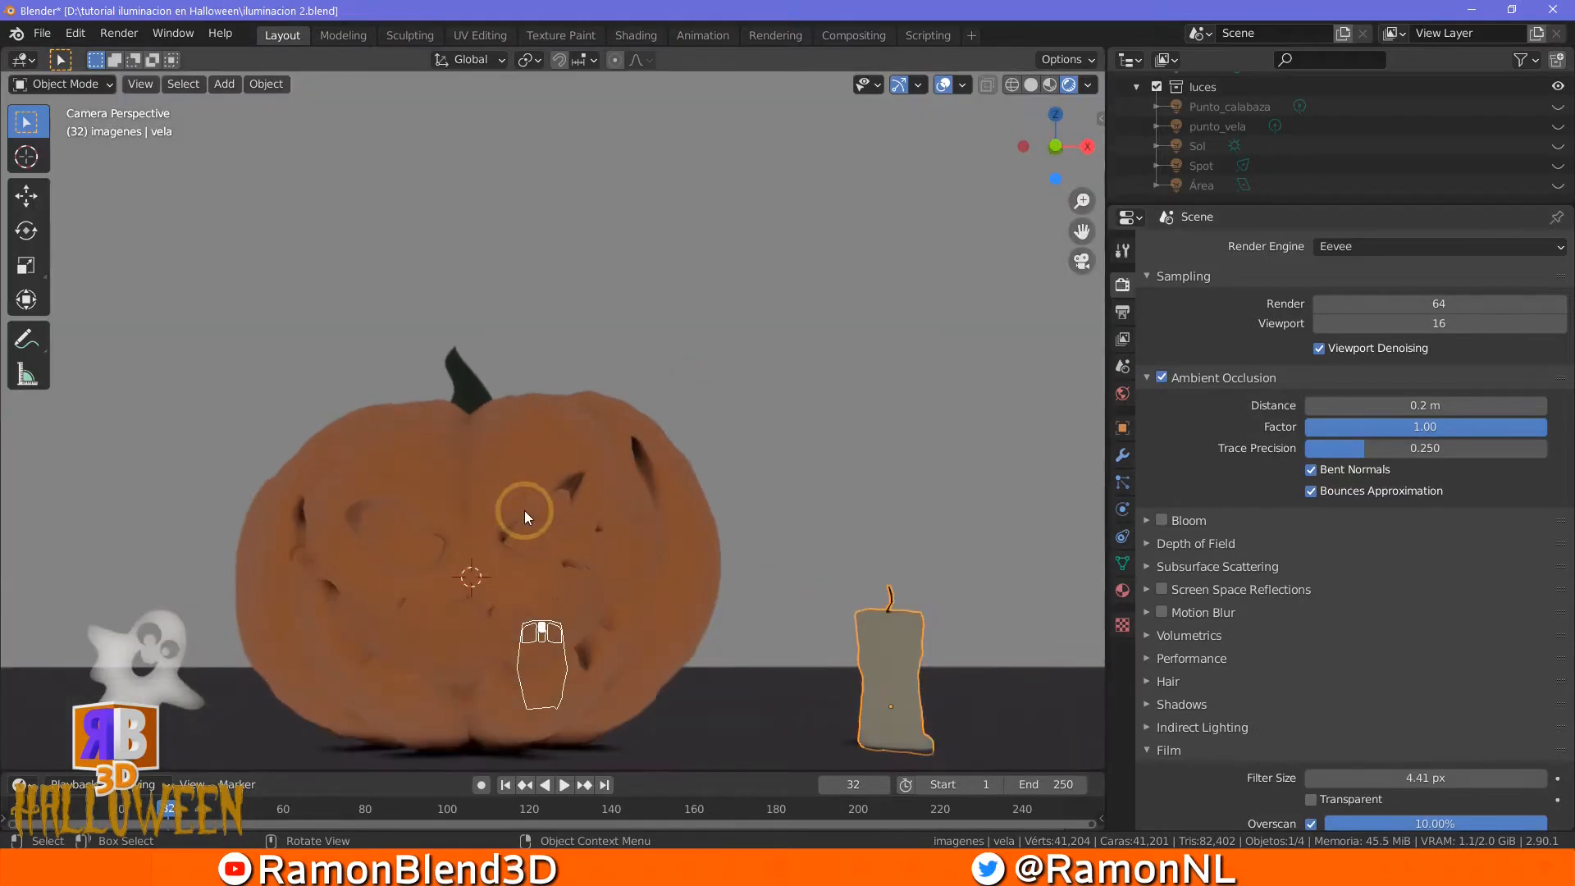
{"action": "scroll", "coordinate": [524, 510], "scroll_direction": "down", "scroll_amount": 1}
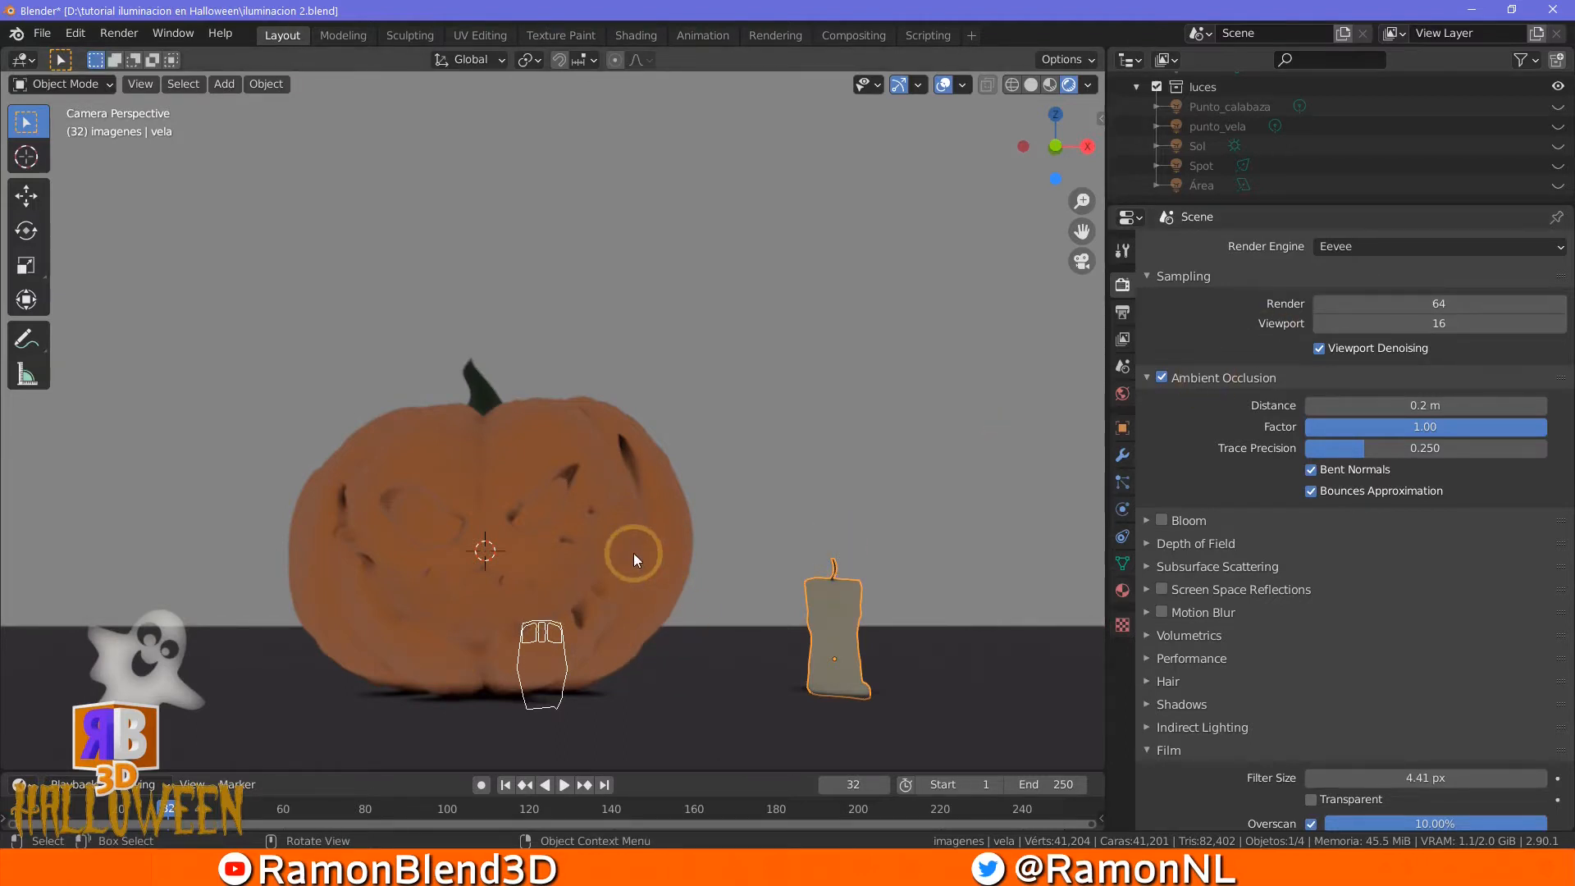
{"action": "left_click_drag", "start_coordinate": [1406, 405], "coordinate": [1480, 412]}
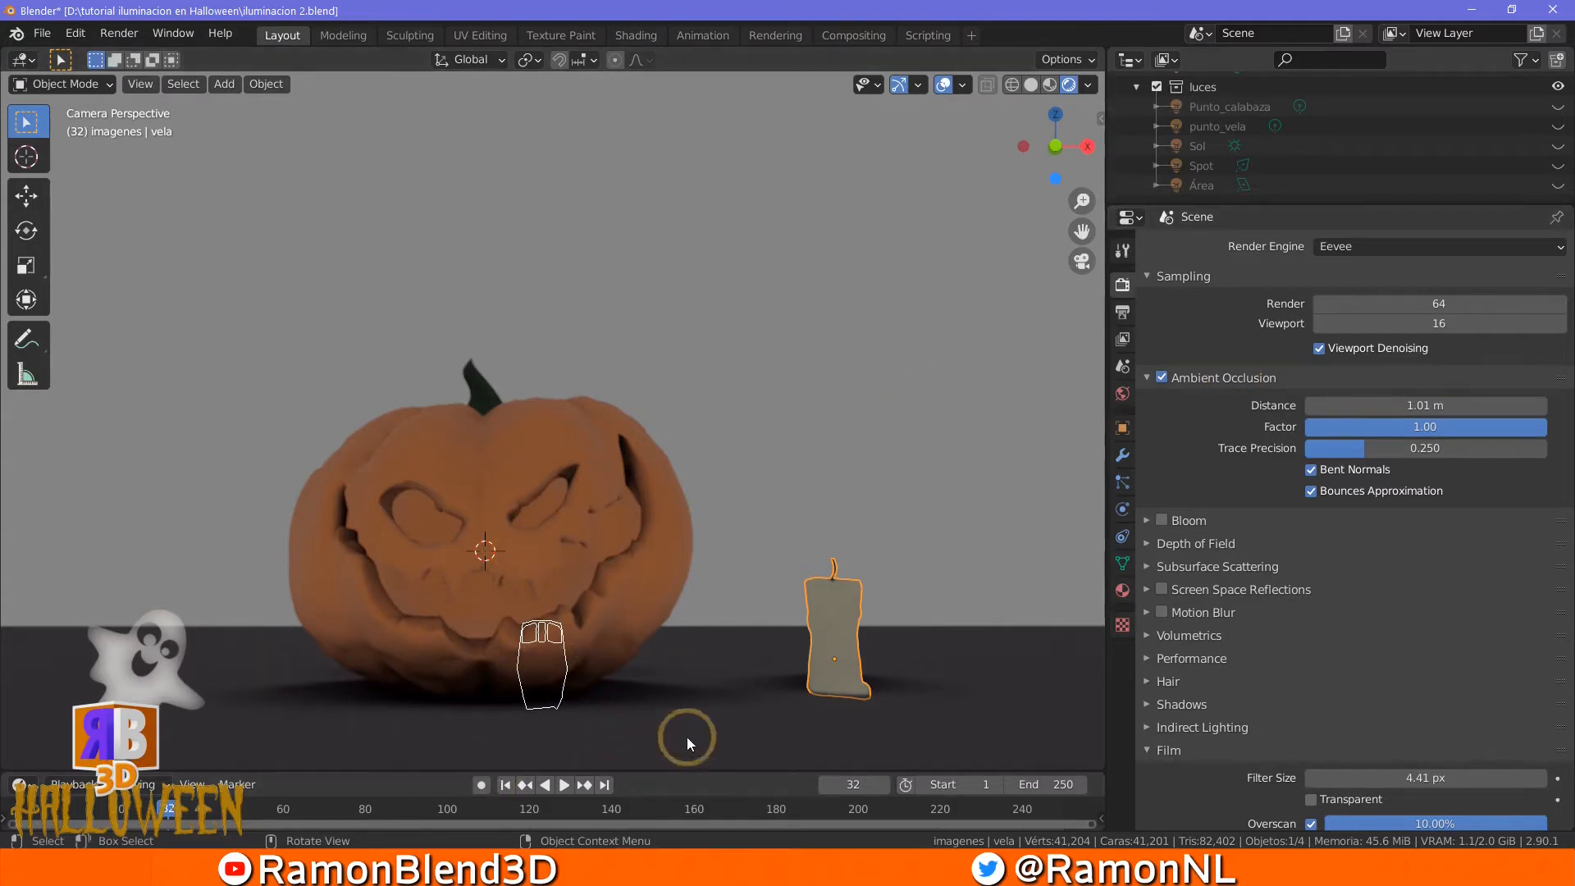
{"action": "left_click_drag", "start_coordinate": [1425, 426], "coordinate": [1390, 437]}
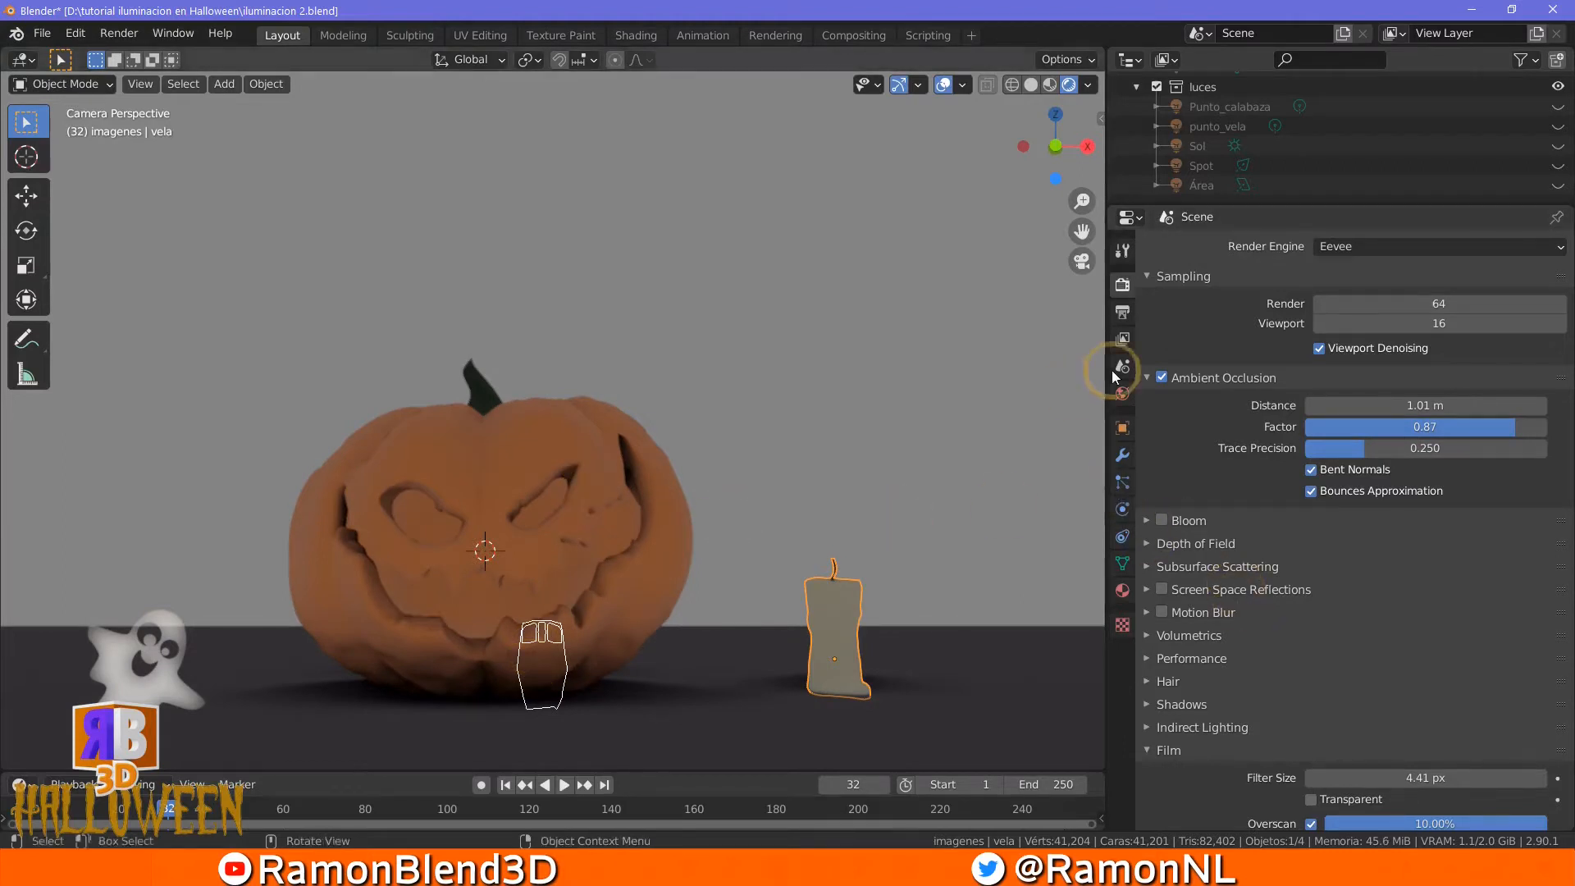
{"action": "left_click", "coordinate": [1145, 377]}
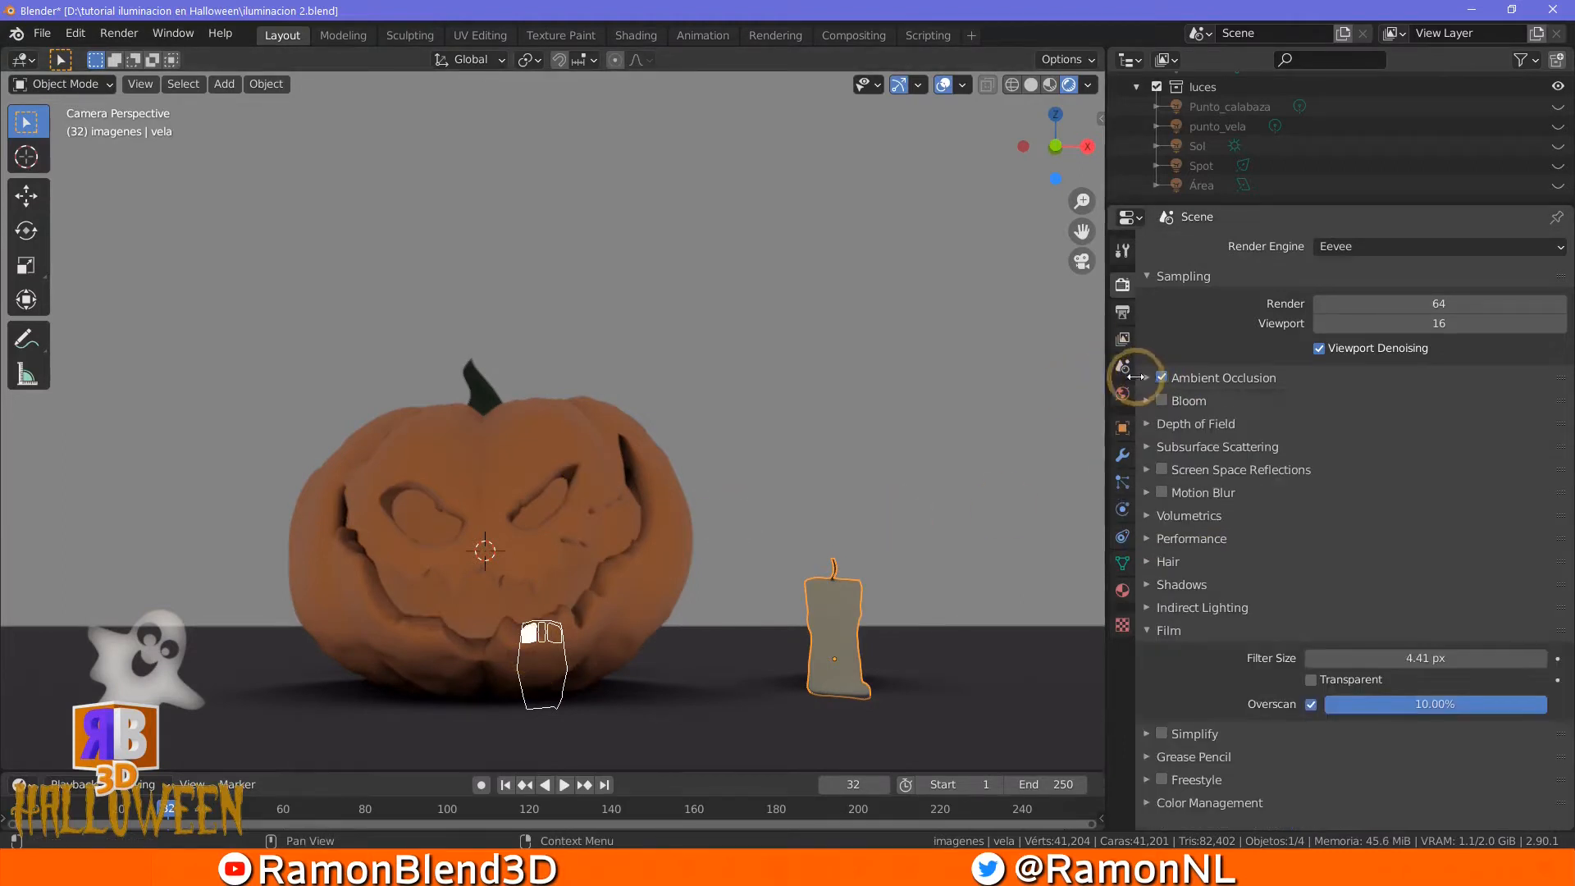
Enable Screen Space Reflections and return to the camera view with the candle deselected
{"action": "left_click", "coordinate": [1162, 470]}
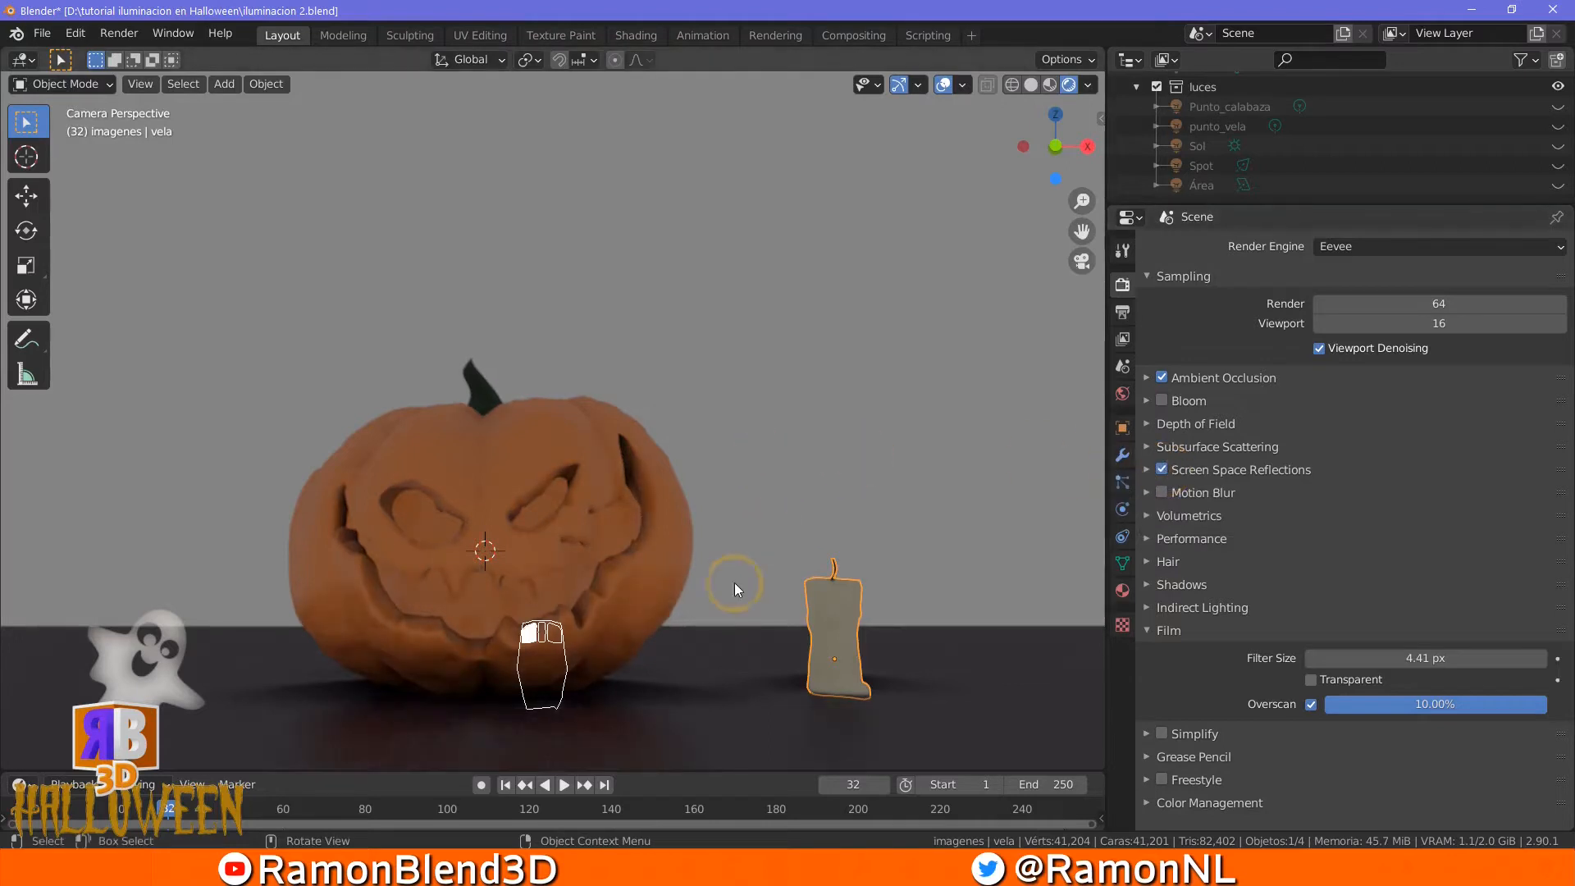
{"action": "middle_click_drag", "start_coordinate": [712, 618], "coordinate": [574, 666]}
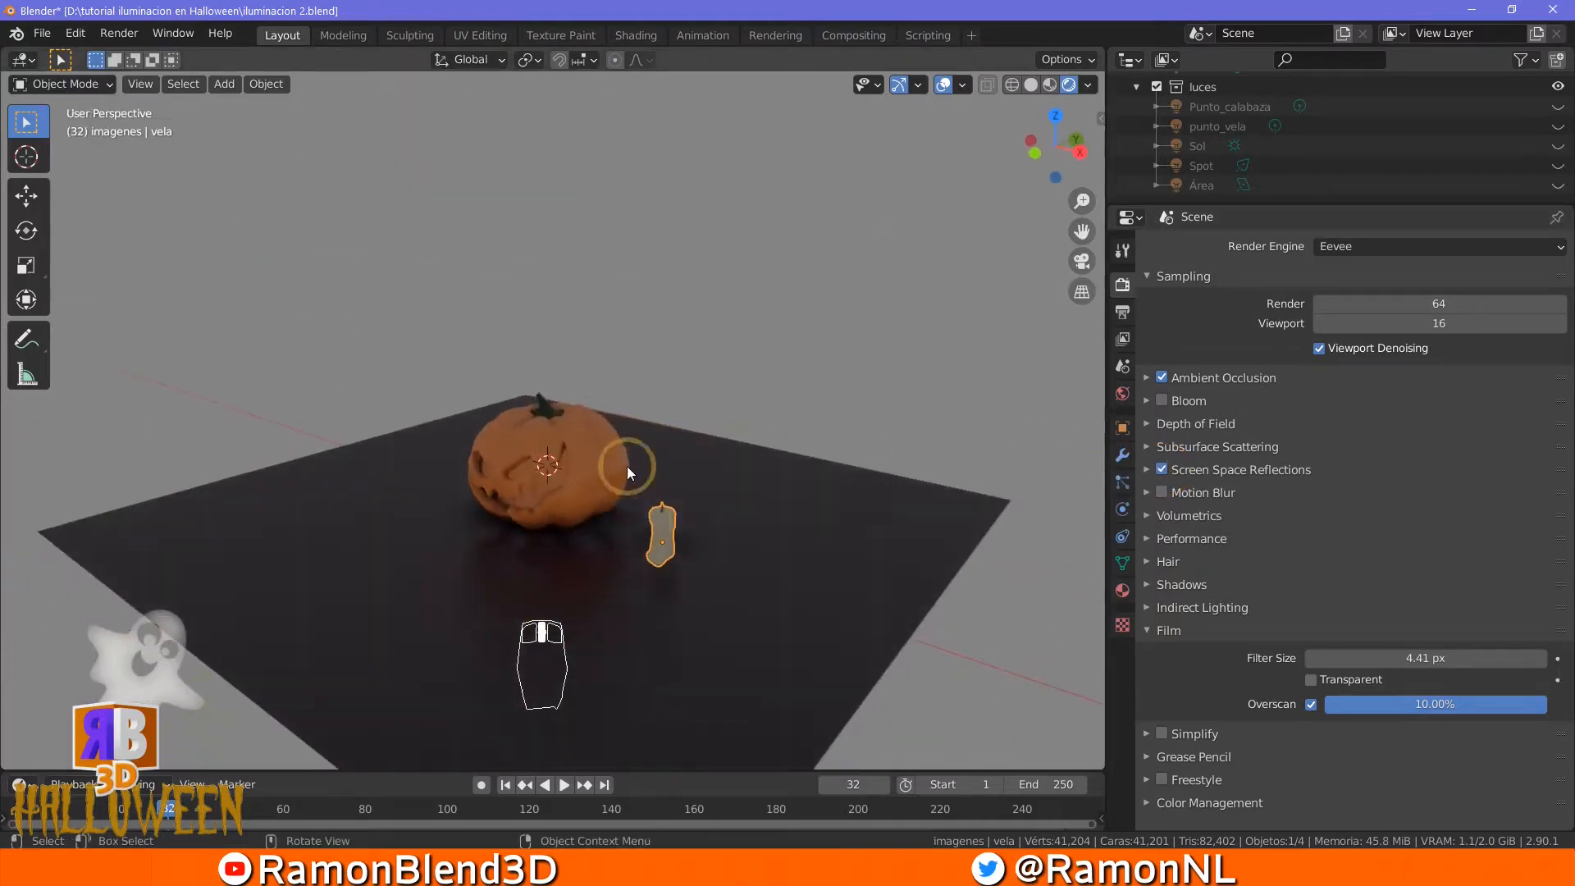
{"action": "scroll", "coordinate": [635, 500], "scroll_direction": "up", "scroll_amount": 5}
{"action": "middle_click_drag", "start_coordinate": [639, 513], "coordinate": [703, 550]}
{"action": "middle_click_drag", "start_coordinate": [648, 614], "coordinate": [728, 570]}
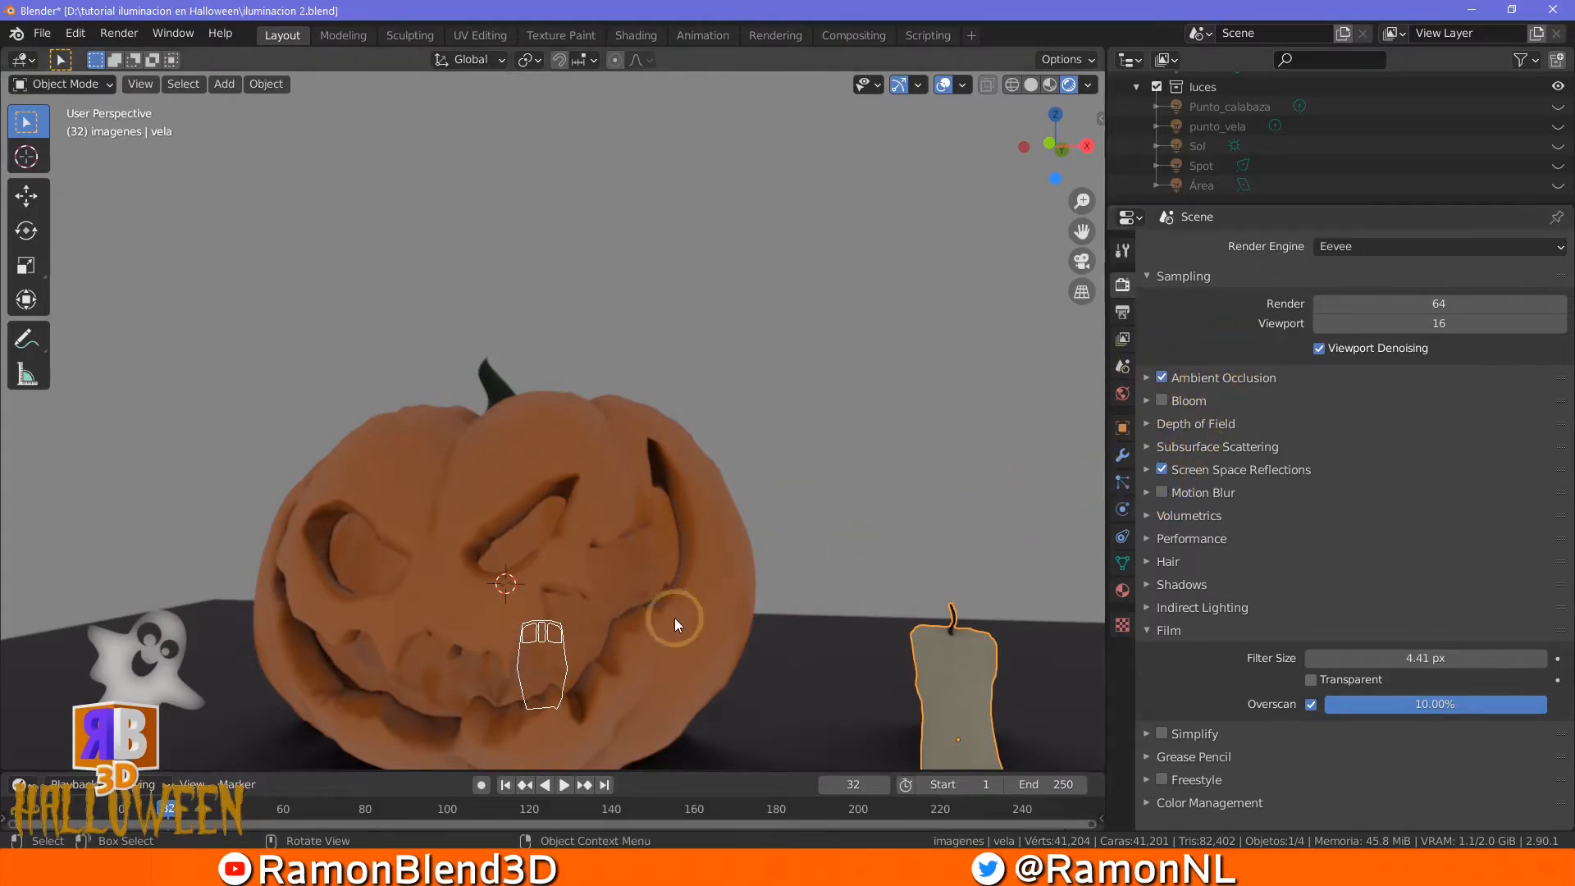
{"action": "middle_click_drag", "start_coordinate": [779, 556], "coordinate": [854, 569]}
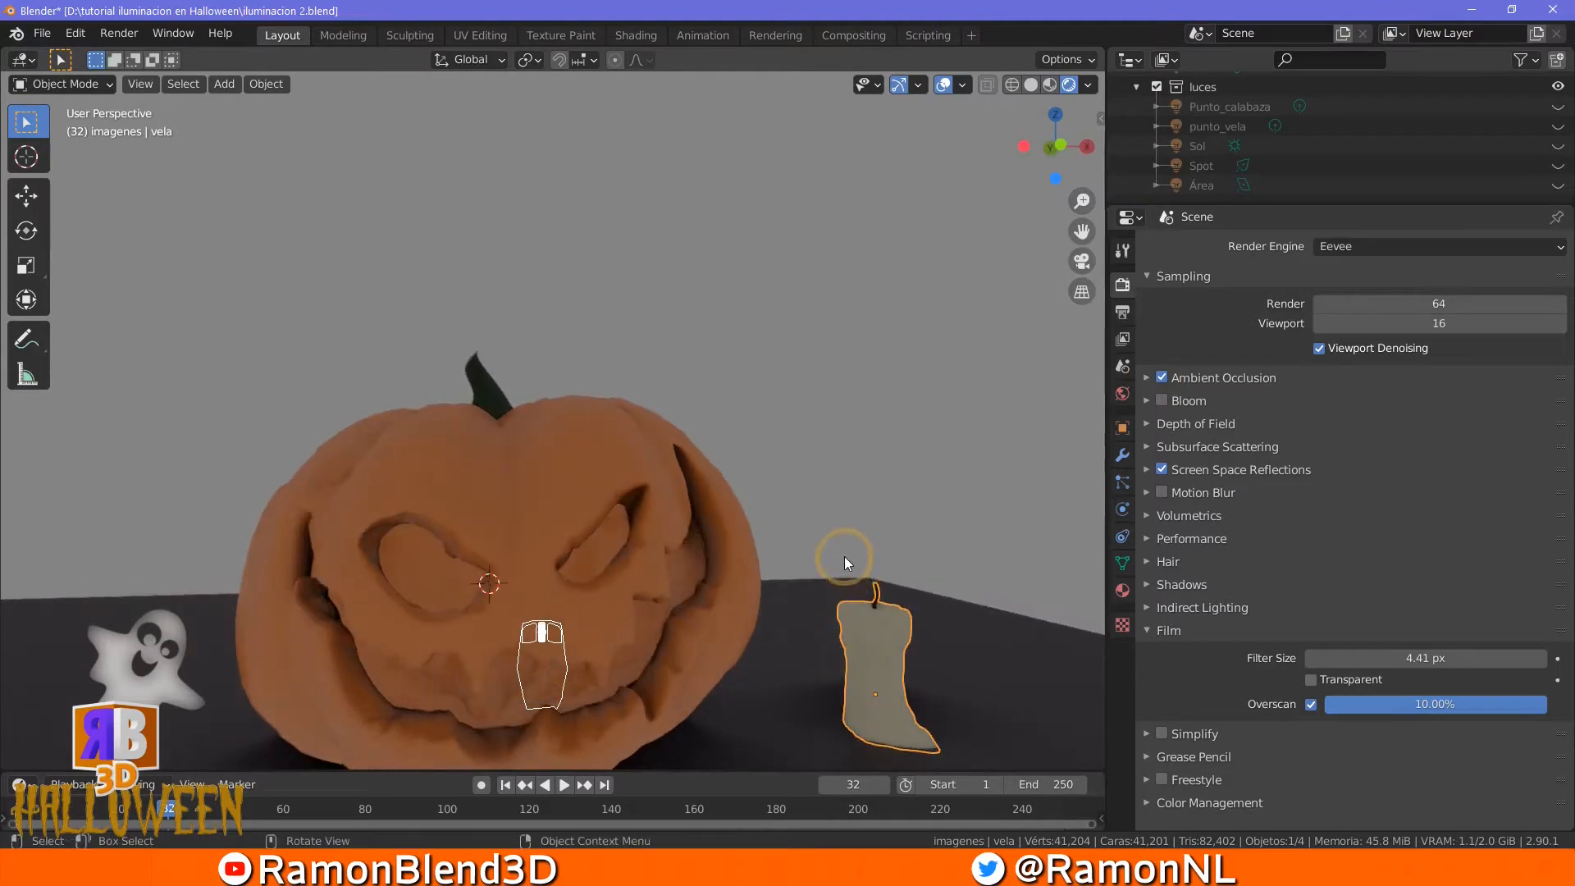
{"action": "key", "text": "KP_0"}
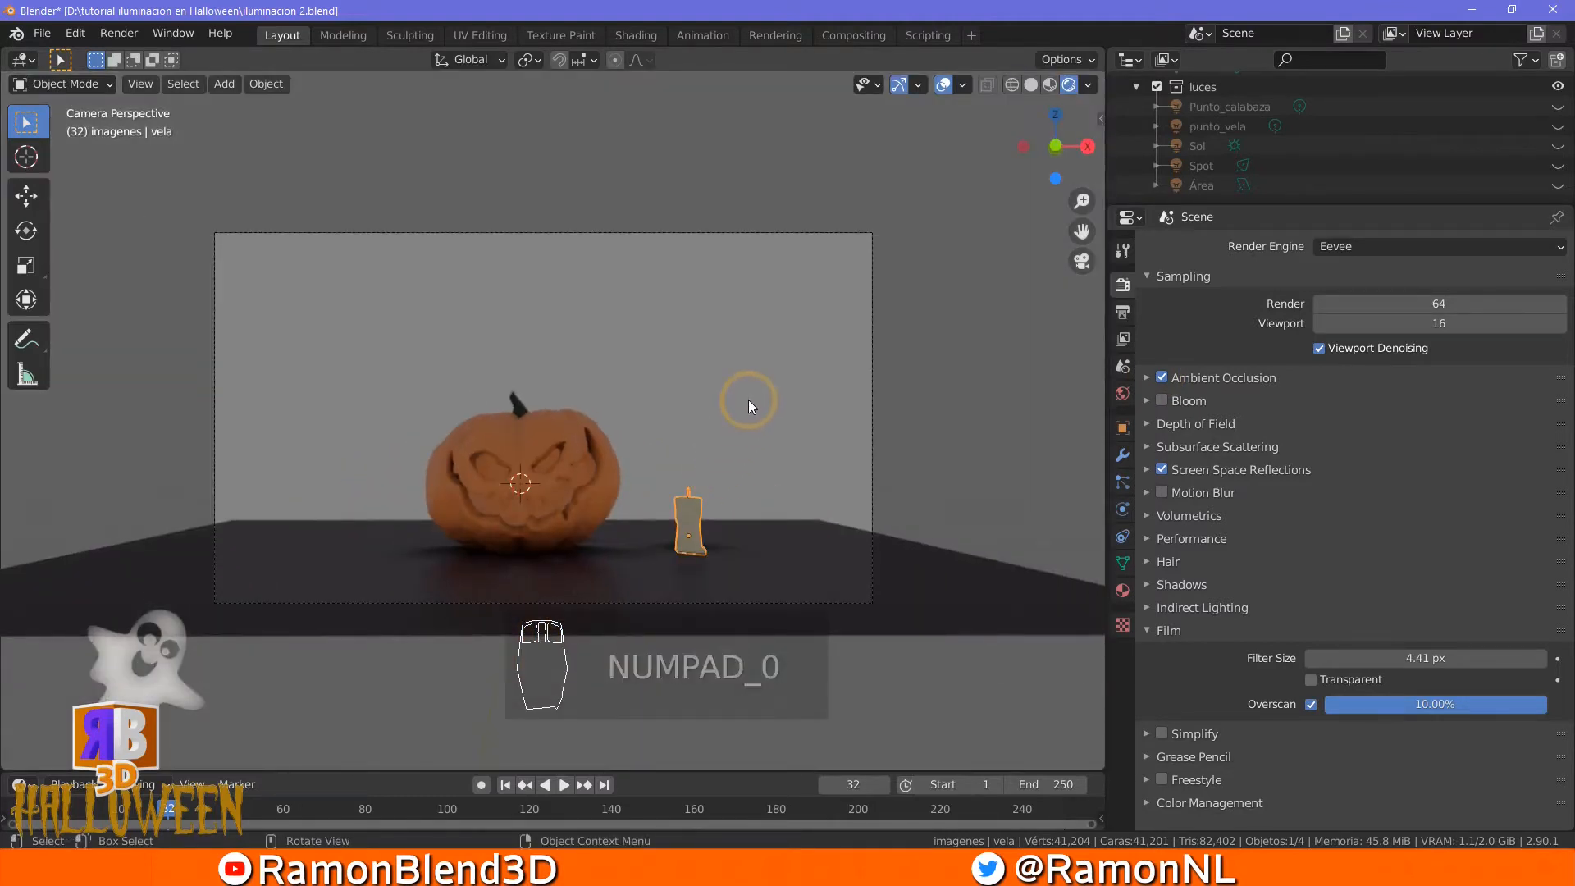
{"action": "left_click", "coordinate": [828, 374]}
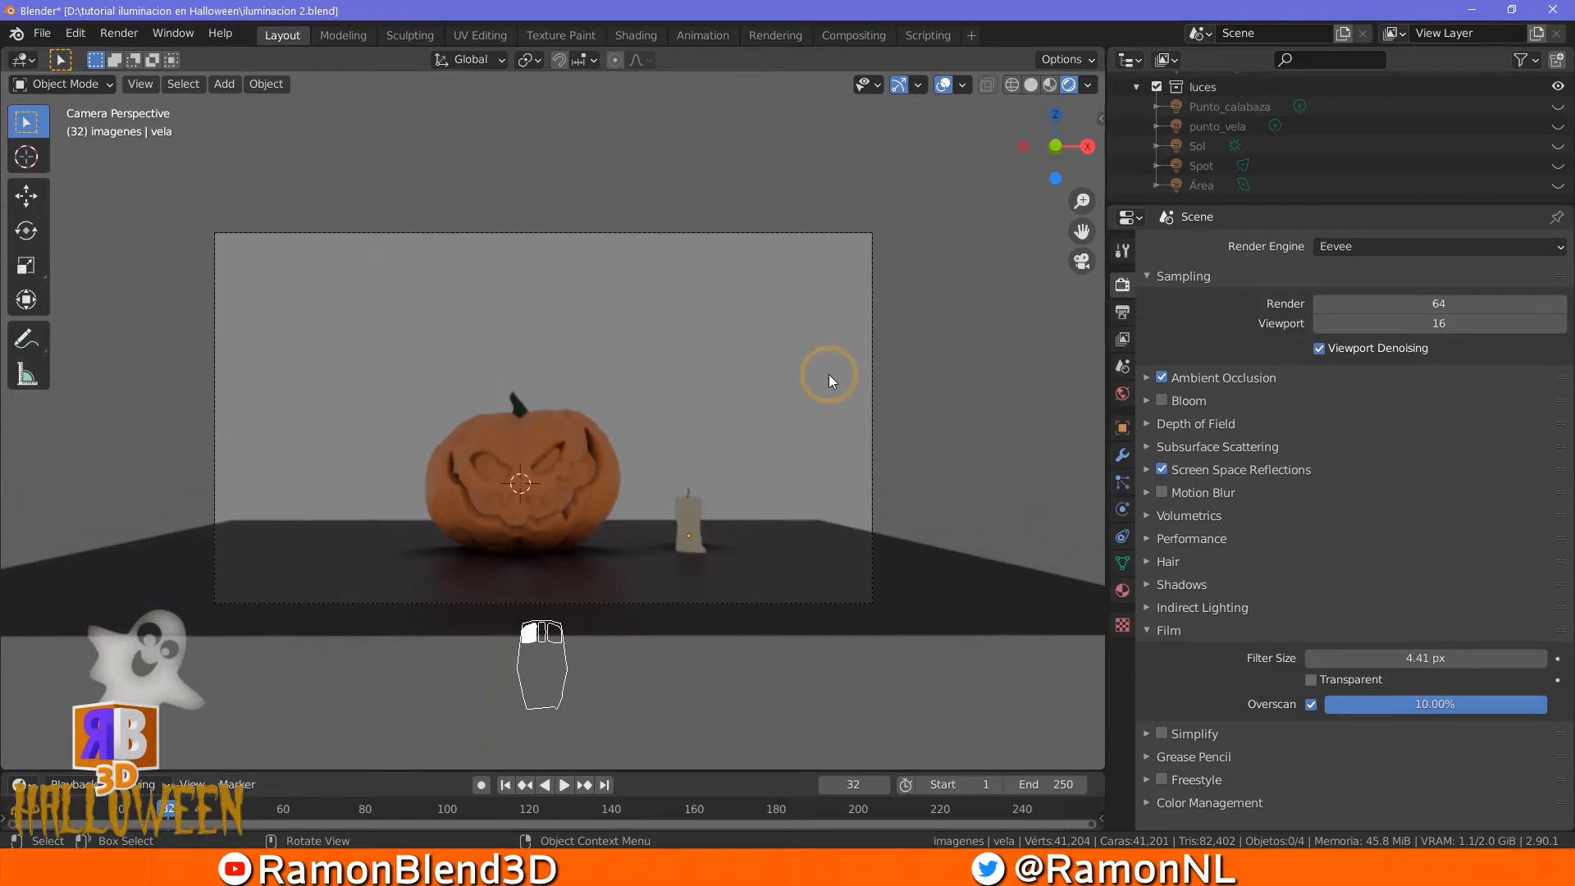
Open the World settings of the scene
{"action": "left_click", "coordinate": [1120, 590]}
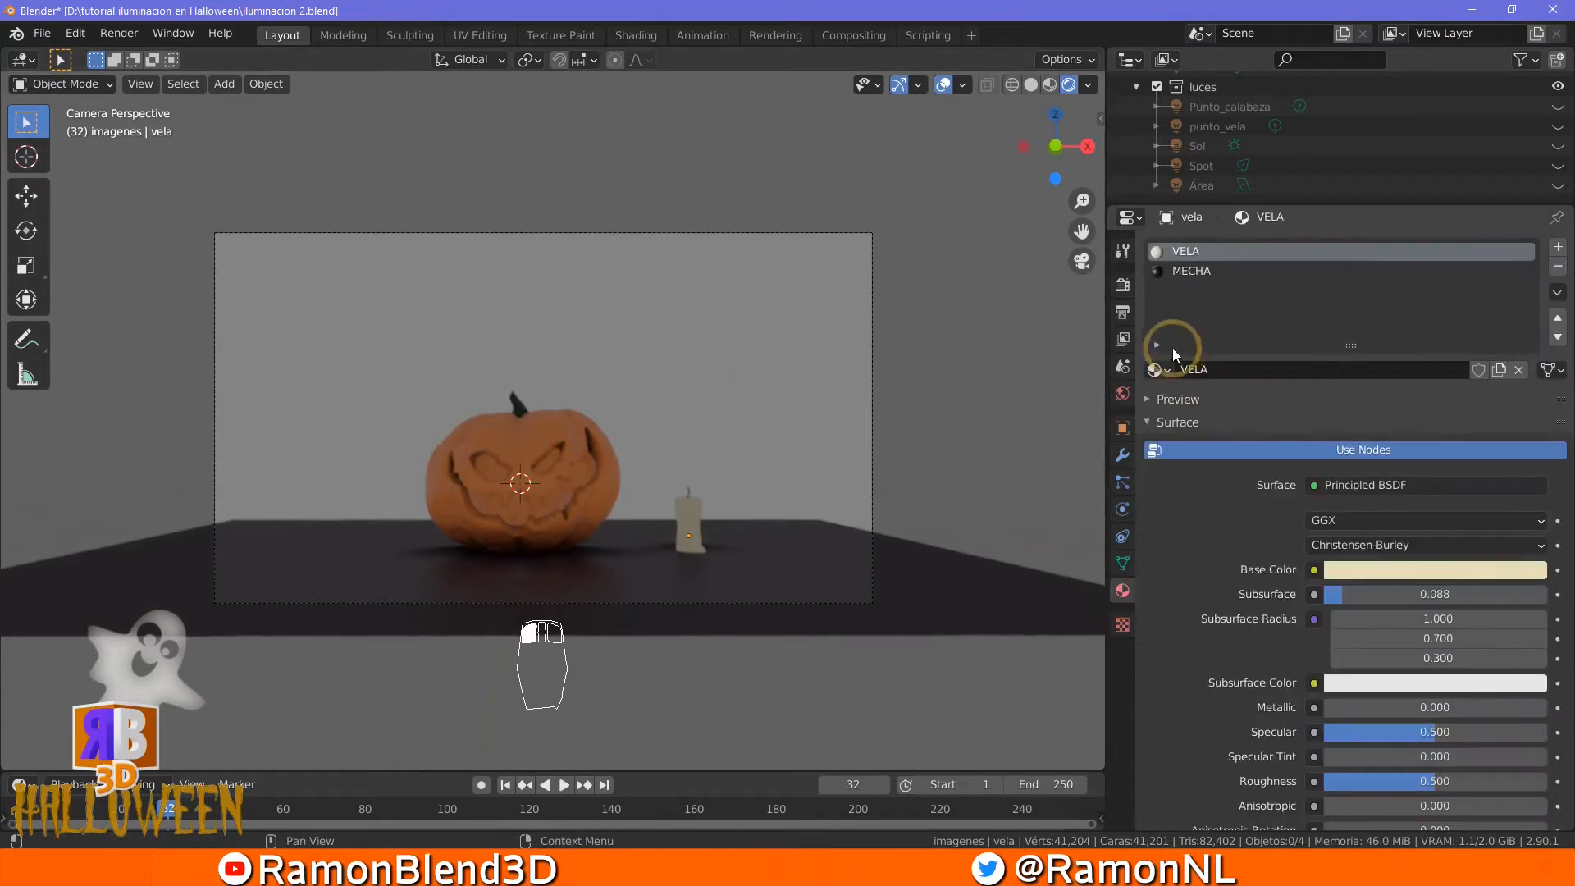
{"action": "left_click", "coordinate": [1122, 394]}
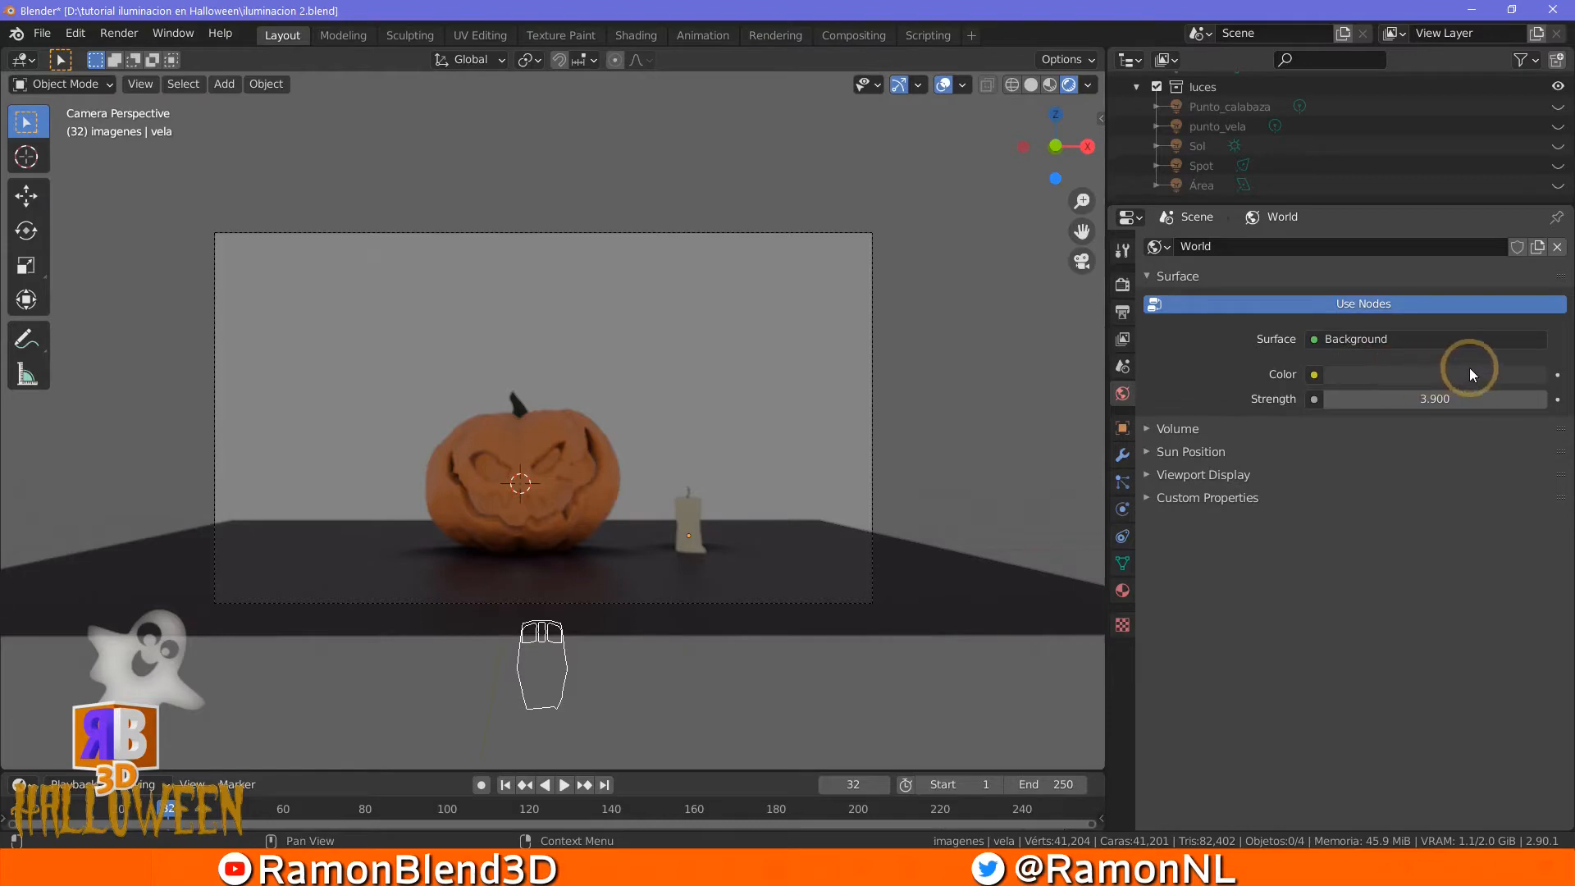
Try out different hues for the world background color and restore the original one
{"action": "left_click", "coordinate": [1427, 372]}
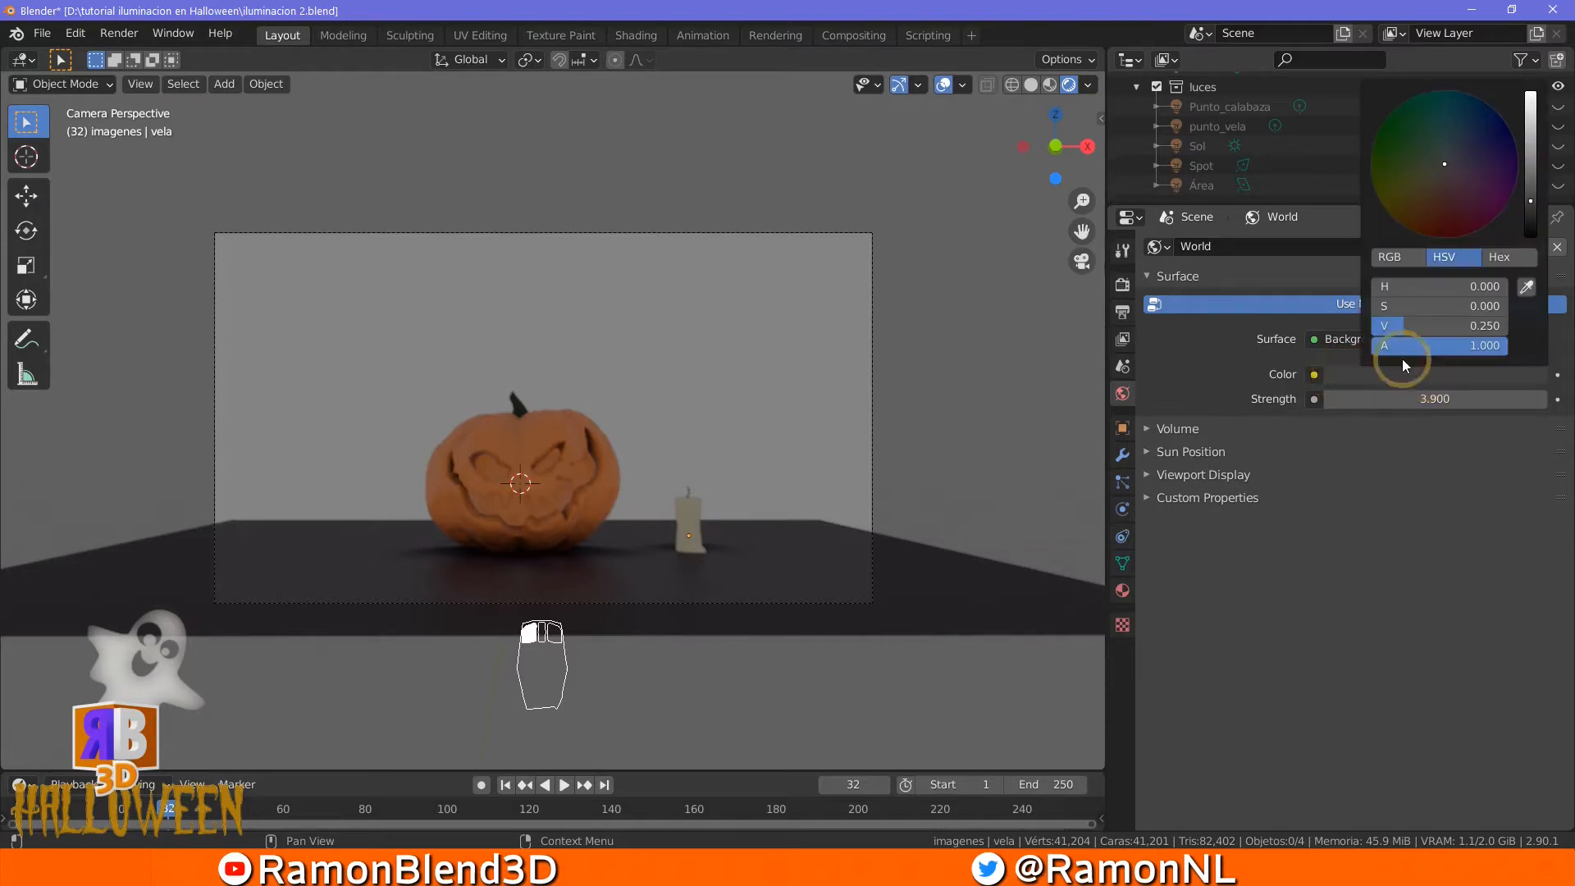
{"action": "left_click", "coordinate": [1411, 161]}
{"action": "mouse_move", "coordinate": [1411, 161]}
{"action": "left_mouse_down"}
{"action": "mouse_move", "coordinate": [1496, 197]}
{"action": "mouse_move", "coordinate": [1485, 132]}
{"action": "mouse_move", "coordinate": [1378, 141]}
{"action": "mouse_move", "coordinate": [1443, 160]}
{"action": "mouse_move", "coordinate": [1476, 132]}
{"action": "mouse_move", "coordinate": [1418, 214]}
{"action": "mouse_move", "coordinate": [1483, 193]}
{"action": "mouse_move", "coordinate": [1420, 220]}
{"action": "mouse_move", "coordinate": [1441, 221]}
{"action": "left_mouse_up"}
{"action": "key", "text": "BackSpace"}
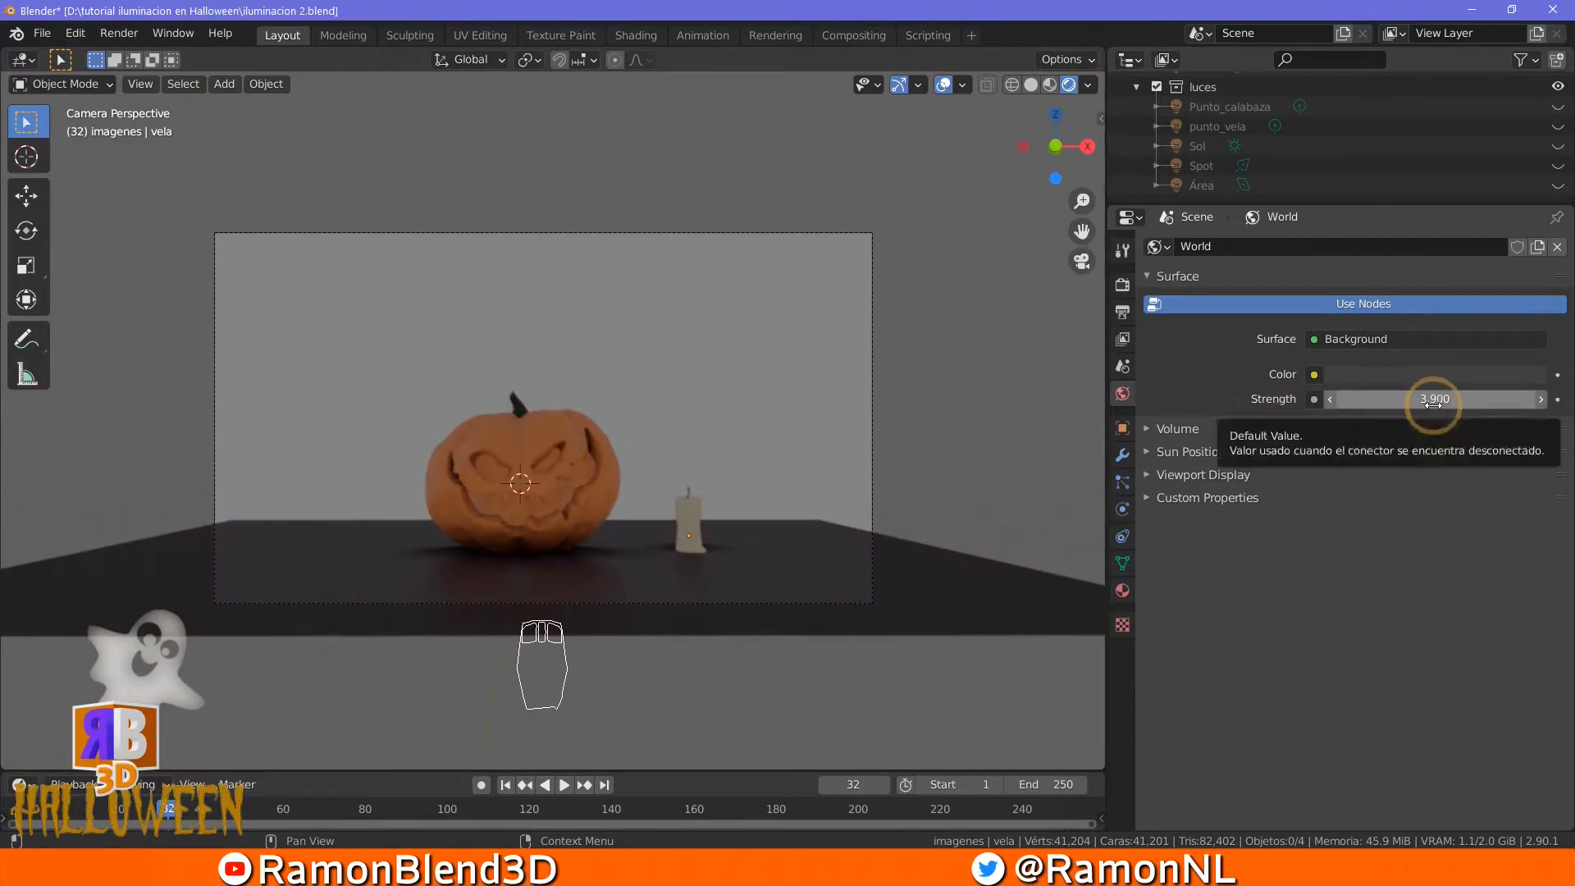
Set the world background strength to 4.300
{"action": "left_click_drag", "start_coordinate": [1477, 399], "coordinate": [1441, 458]}
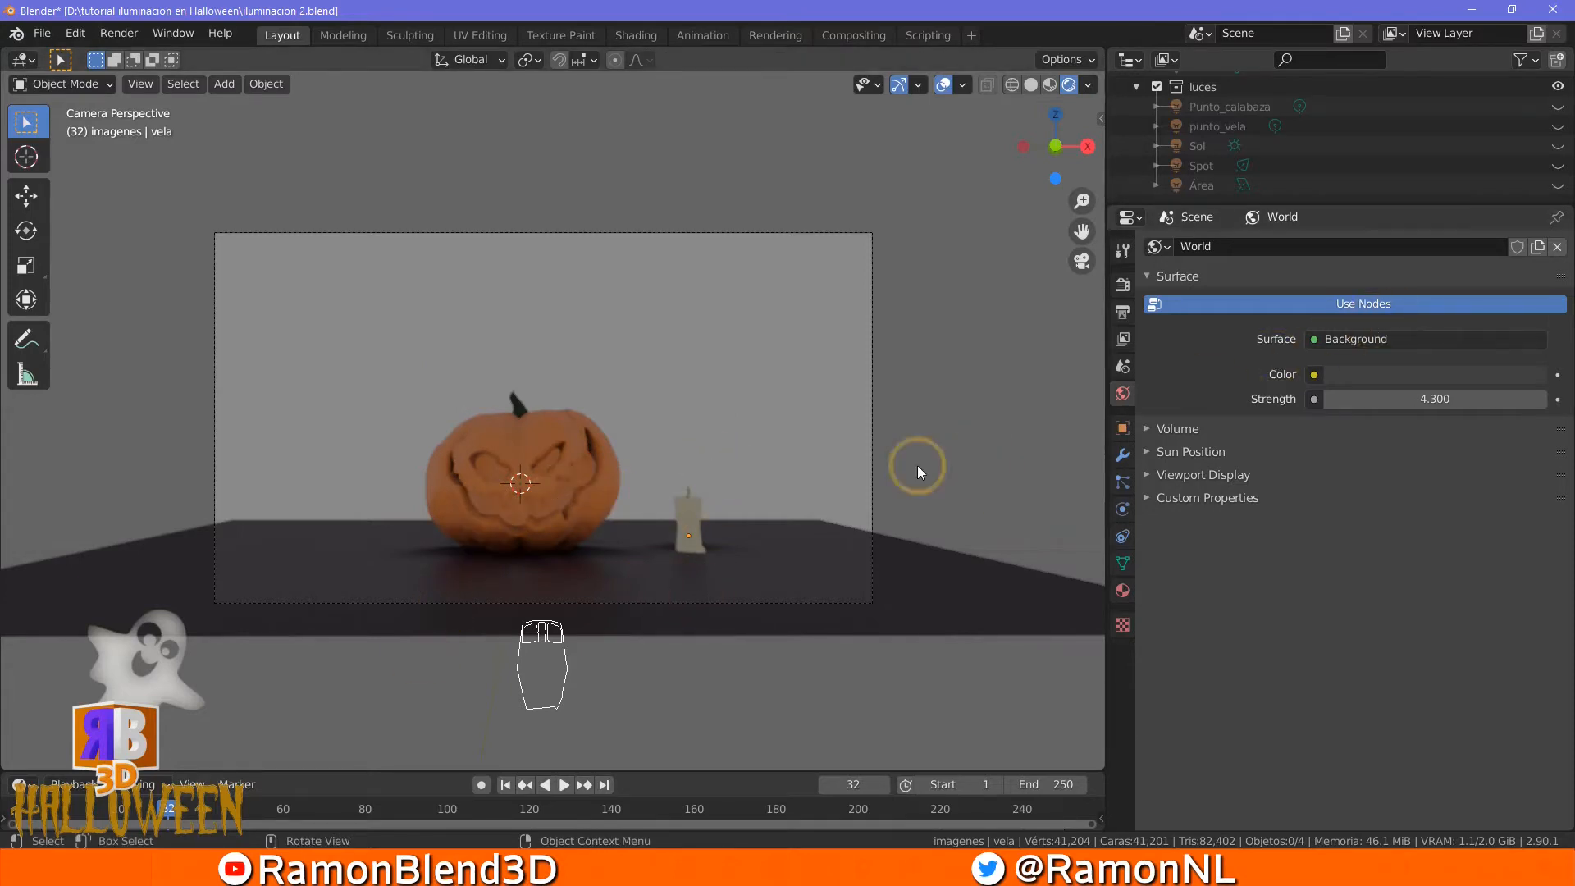
{"action": "left_click", "coordinate": [1313, 374]}
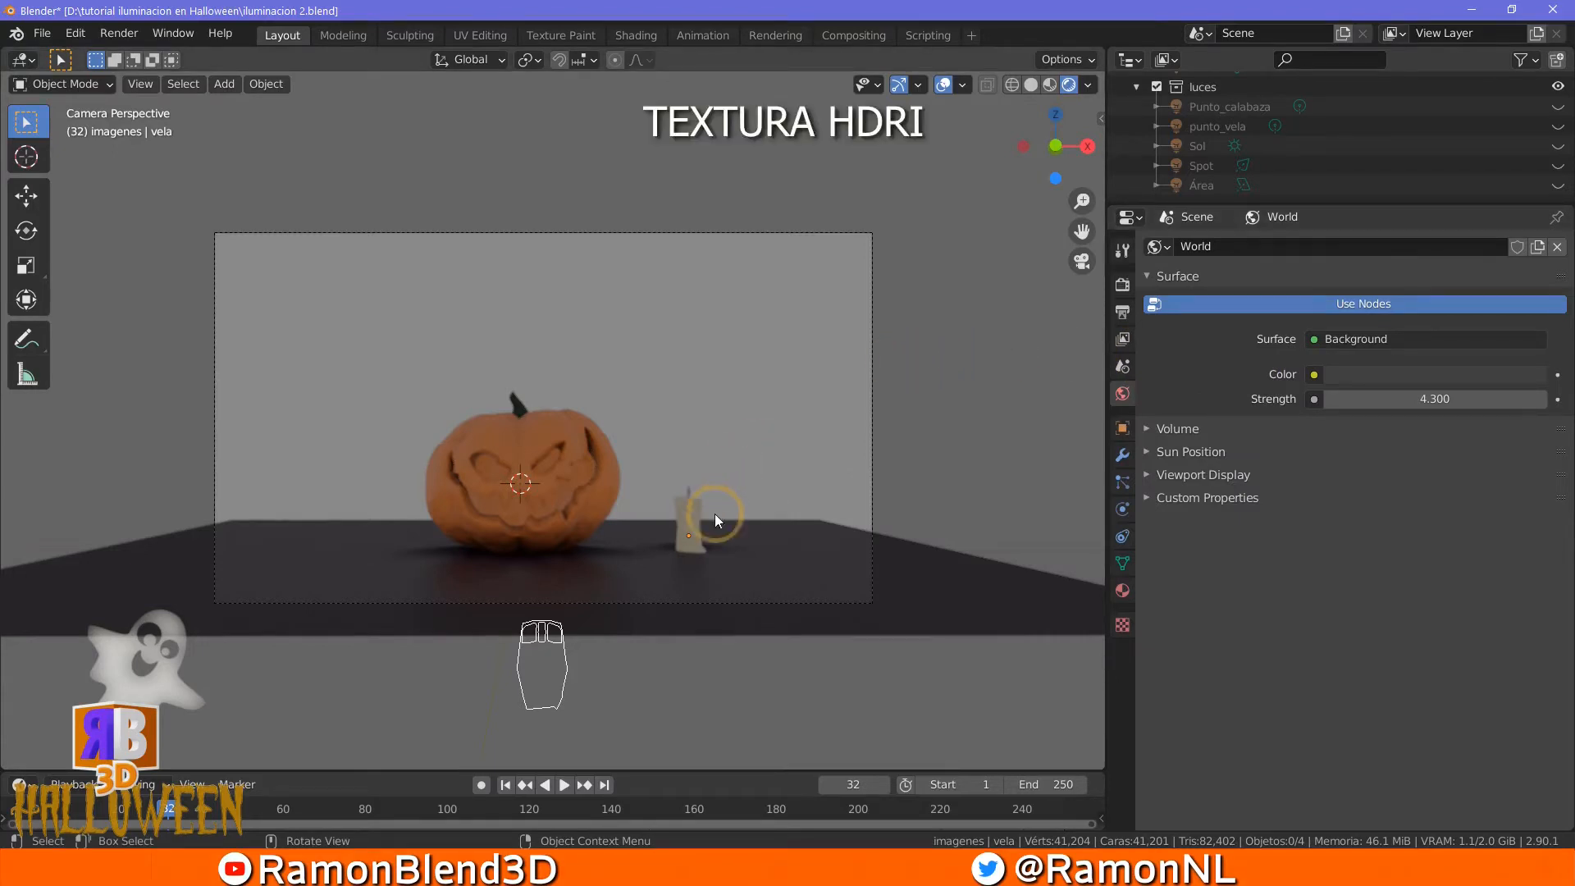
Switch to the web browser and look through the Citeia article on the best sites for free HDRI maps
{"action": "left_click", "coordinate": [730, 845]}
{"action": "left_click", "coordinate": [510, 215]}
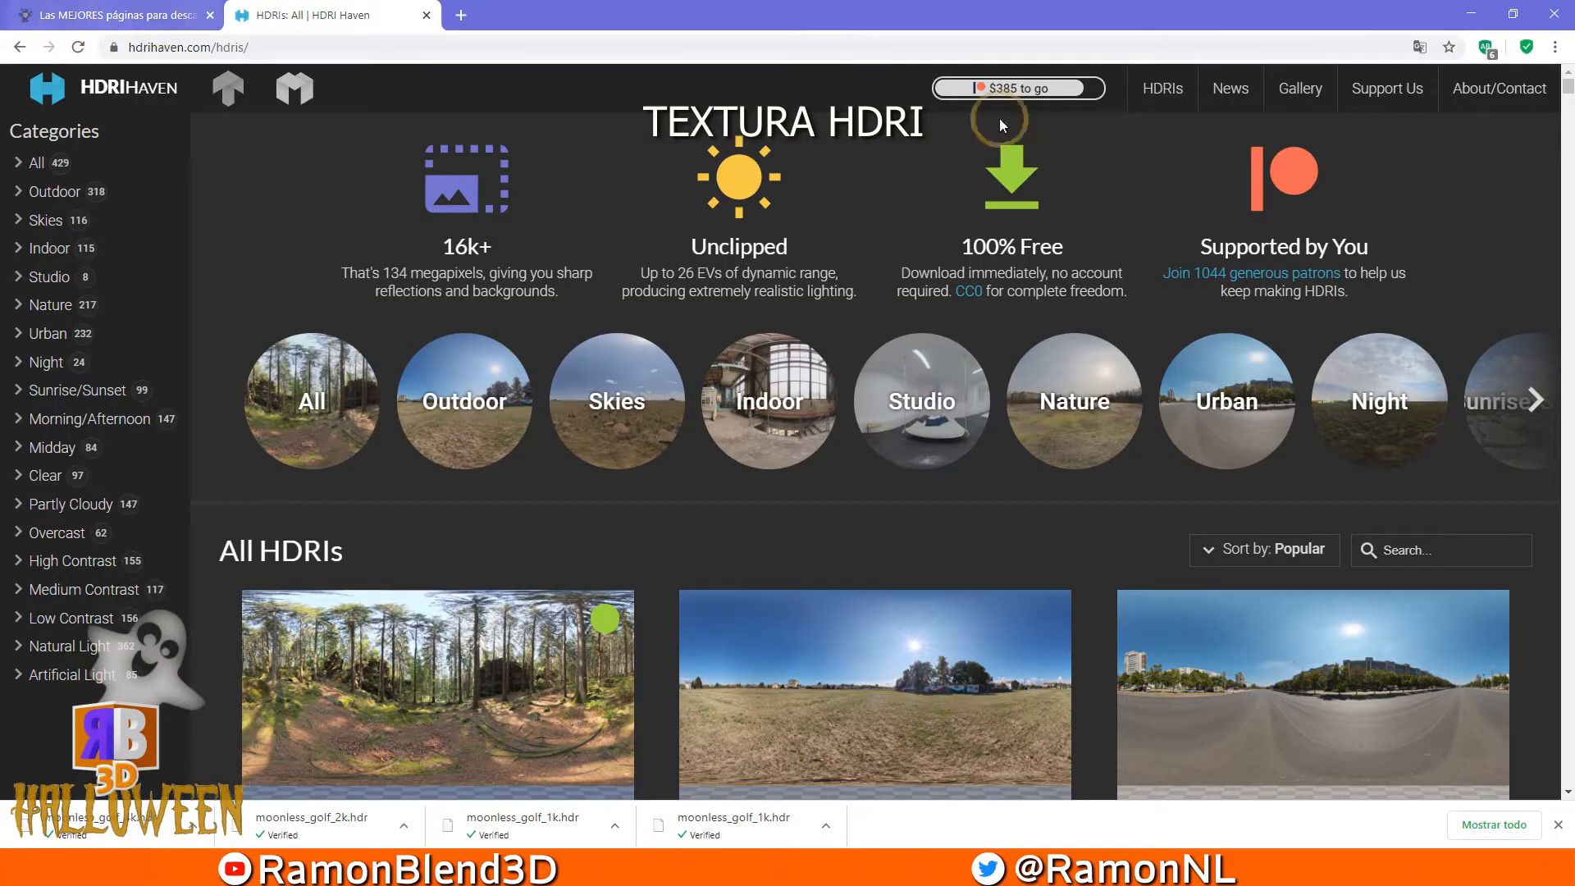
{"action": "left_click", "coordinate": [131, 15]}
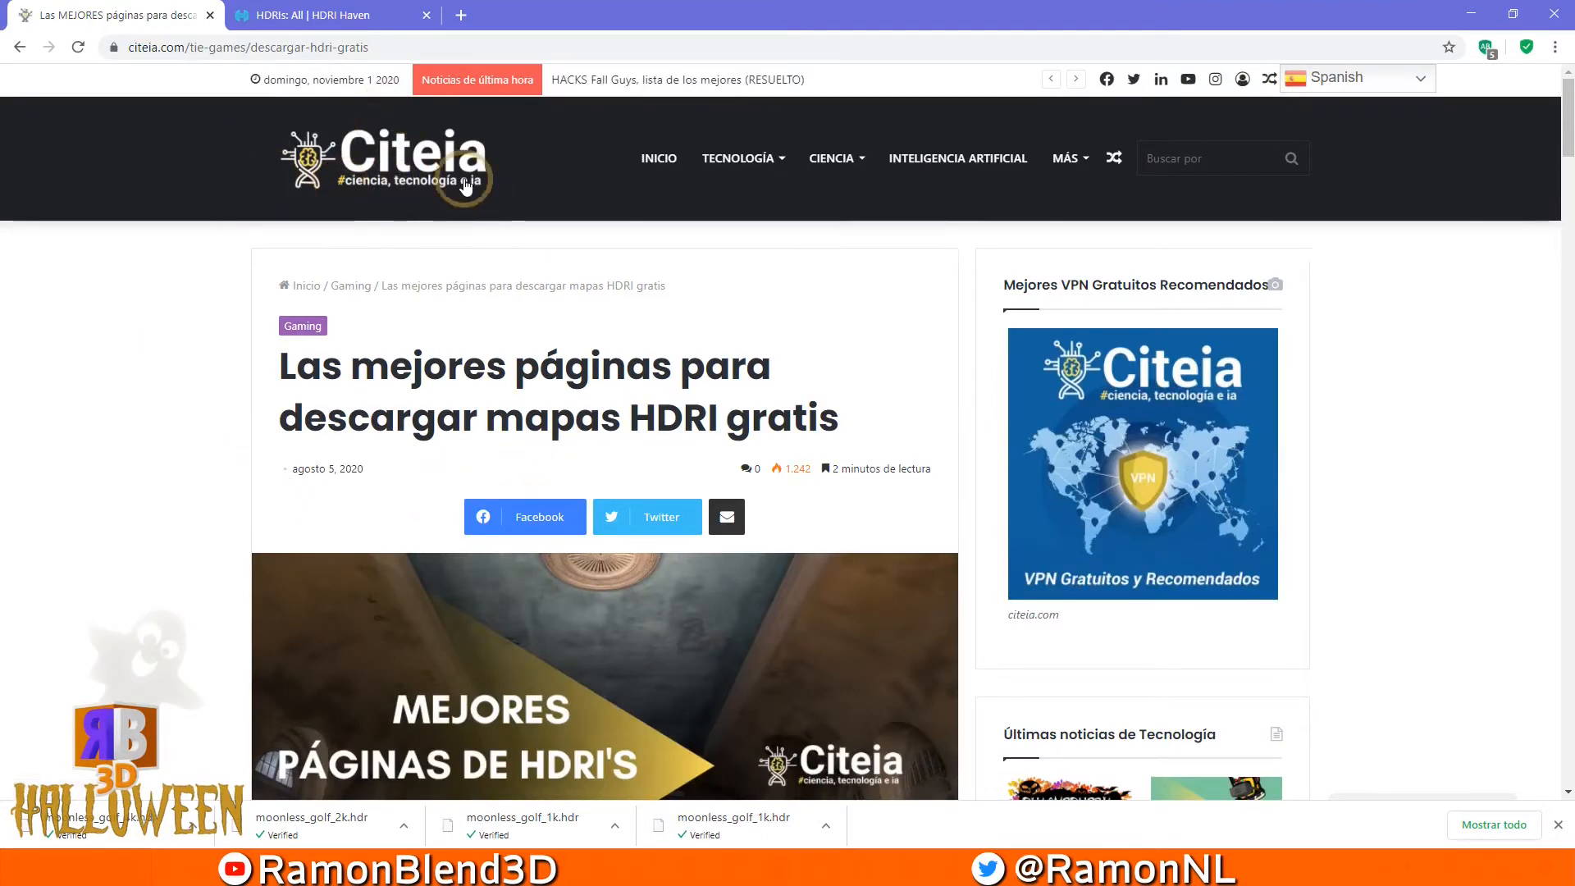
{"action": "scroll", "coordinate": [840, 613], "scroll_direction": "down", "scroll_amount": 12}
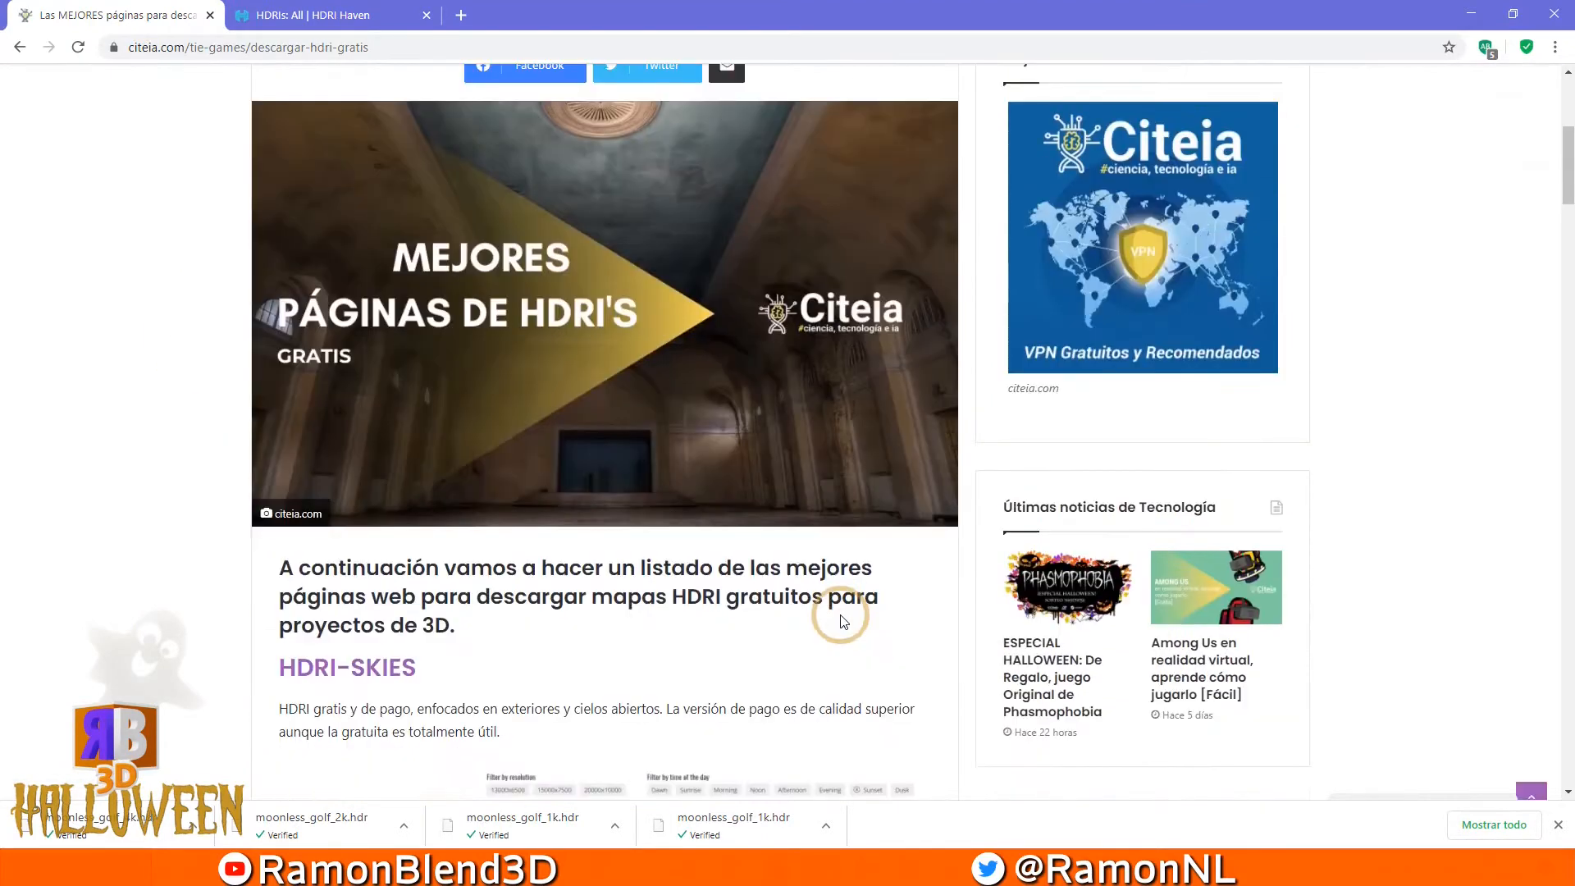
{"action": "scroll", "coordinate": [605, 502], "scroll_direction": "down", "scroll_amount": 12}
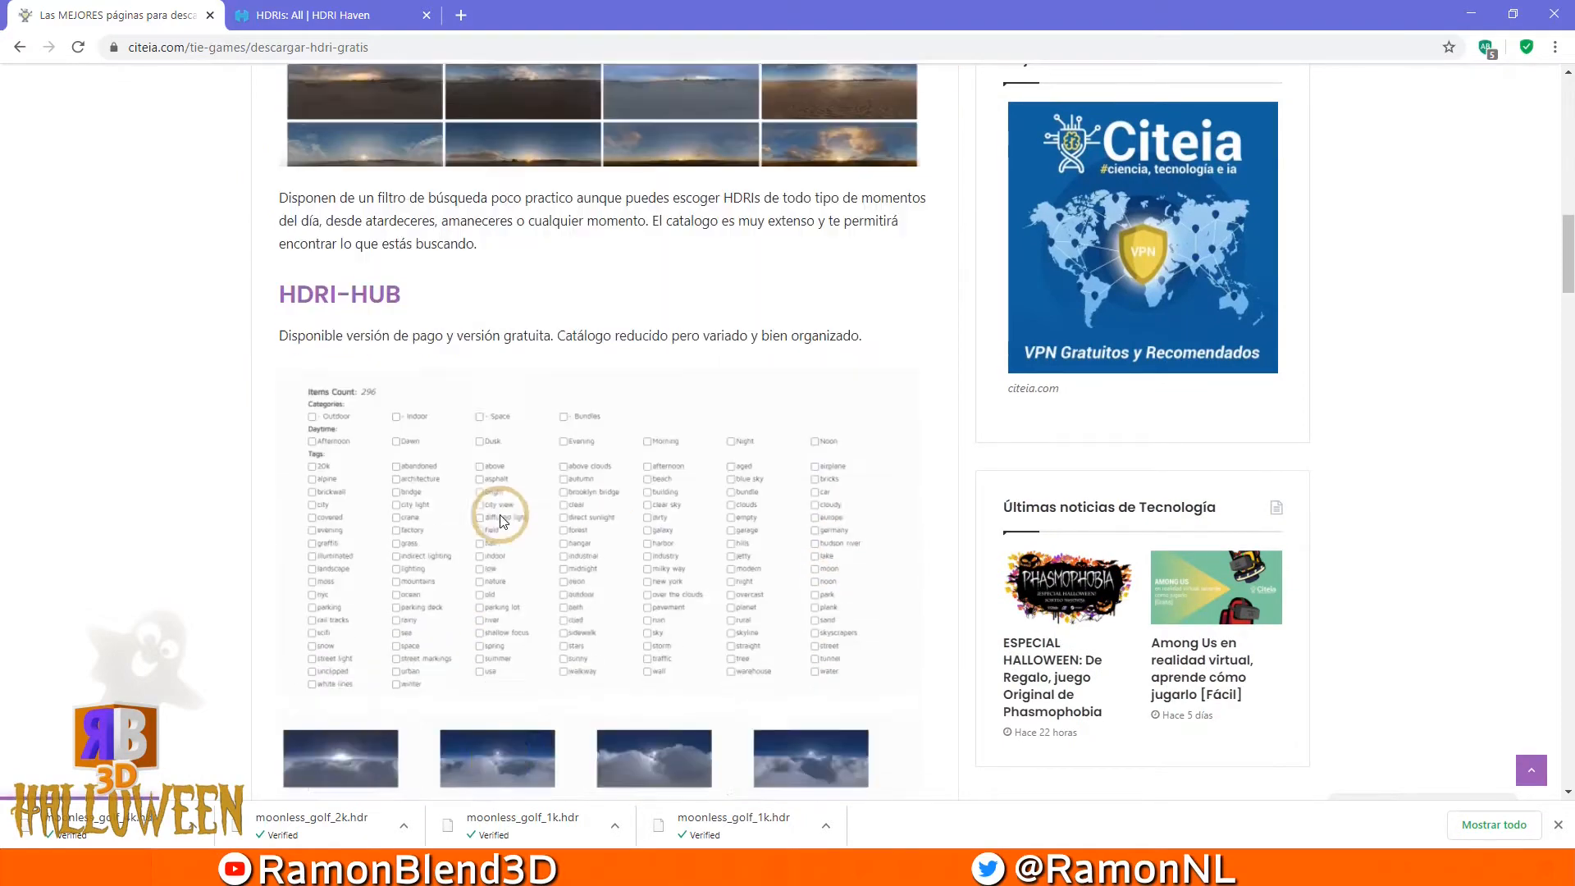
{"action": "scroll", "coordinate": [671, 510], "scroll_direction": "down", "scroll_amount": 11}
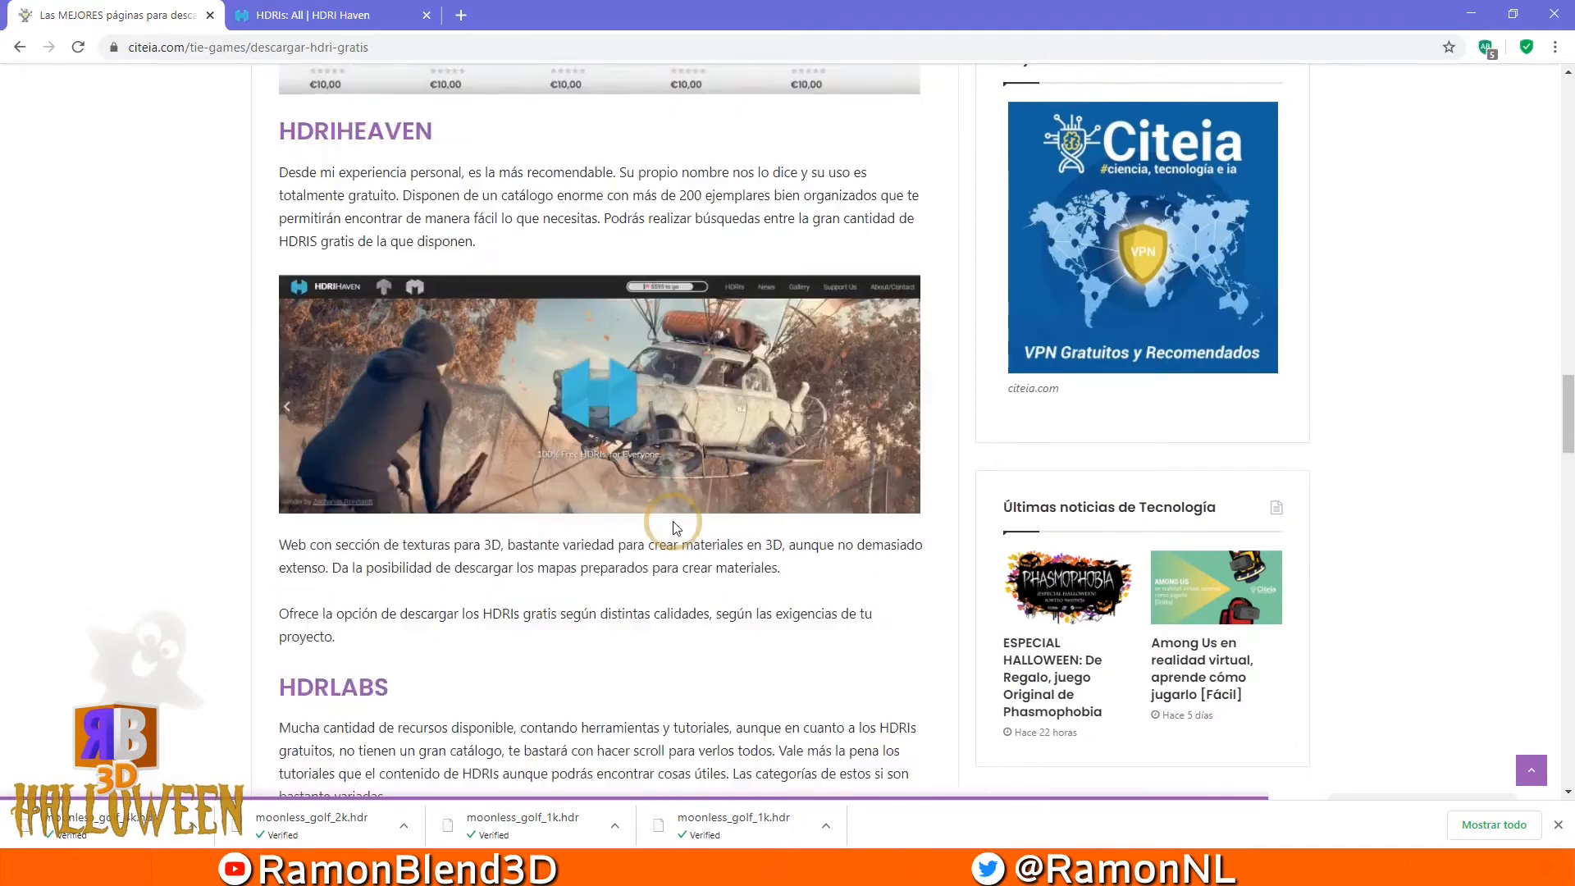
{"action": "scroll", "coordinate": [672, 525], "scroll_direction": "up", "scroll_amount": 10}
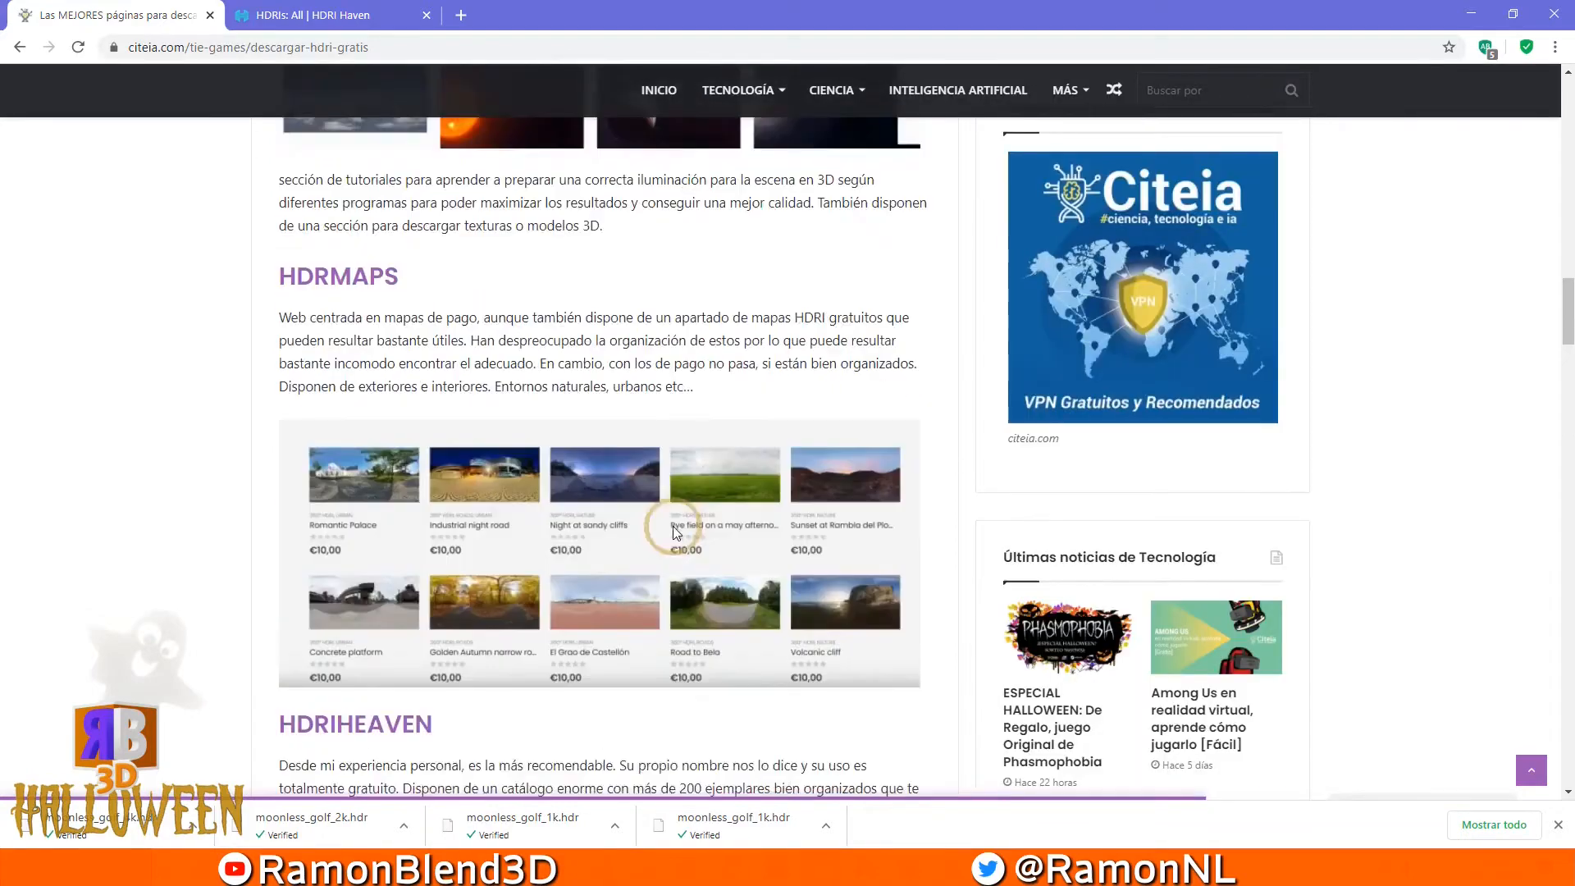
{"action": "scroll", "coordinate": [396, 508], "scroll_direction": "up", "scroll_amount": 10}
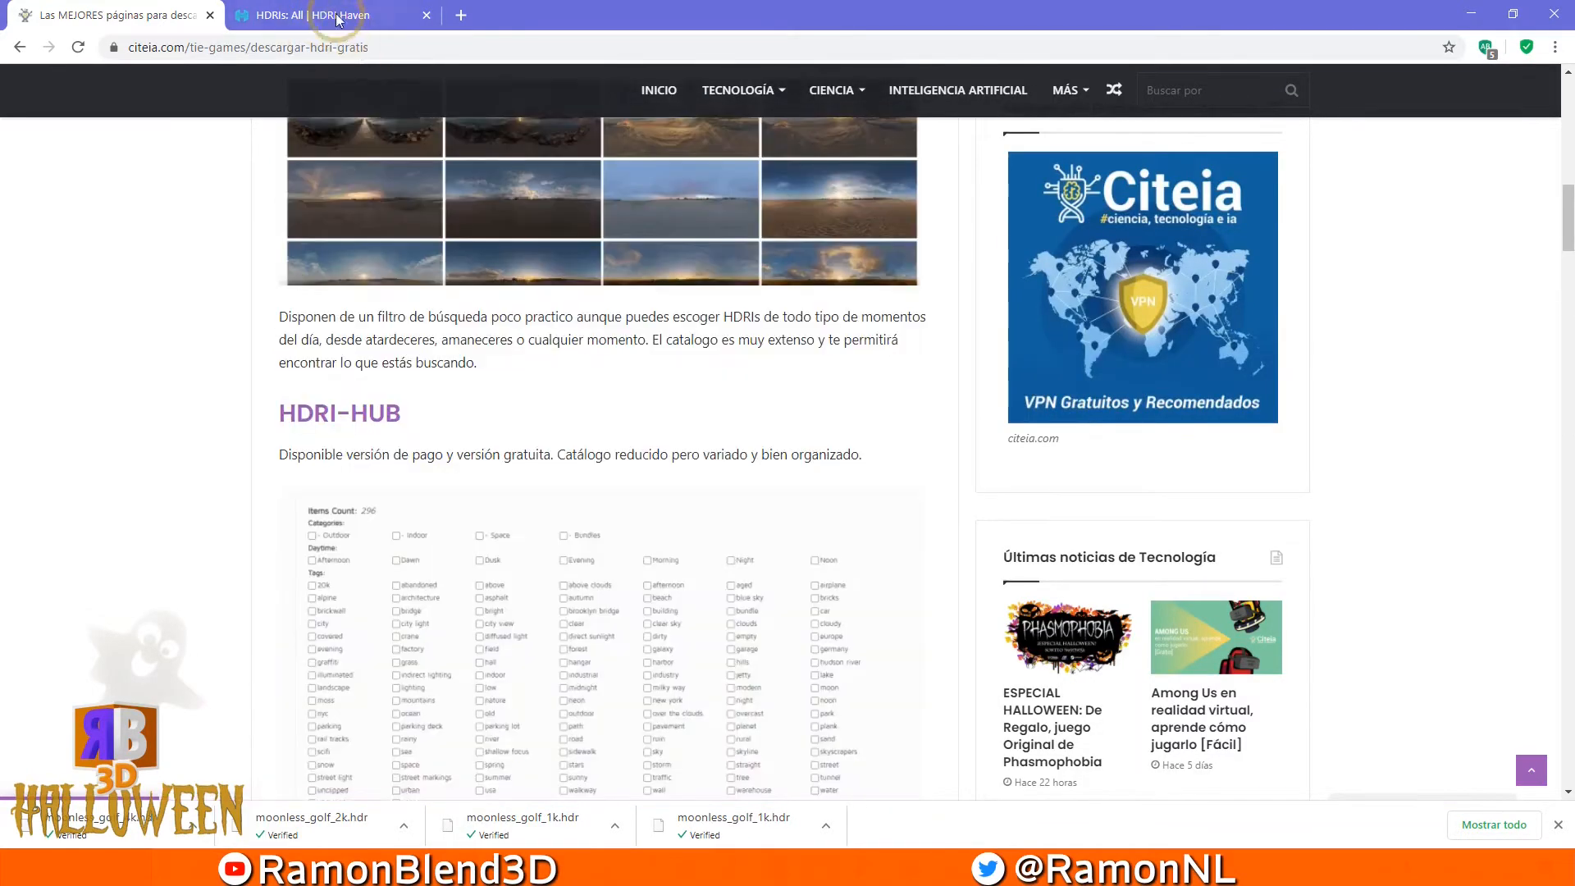
Browse the All HDRIs collection on HDRI Haven and open the page of one of the outdoor HDRIs
{"action": "left_click", "coordinate": [315, 18]}
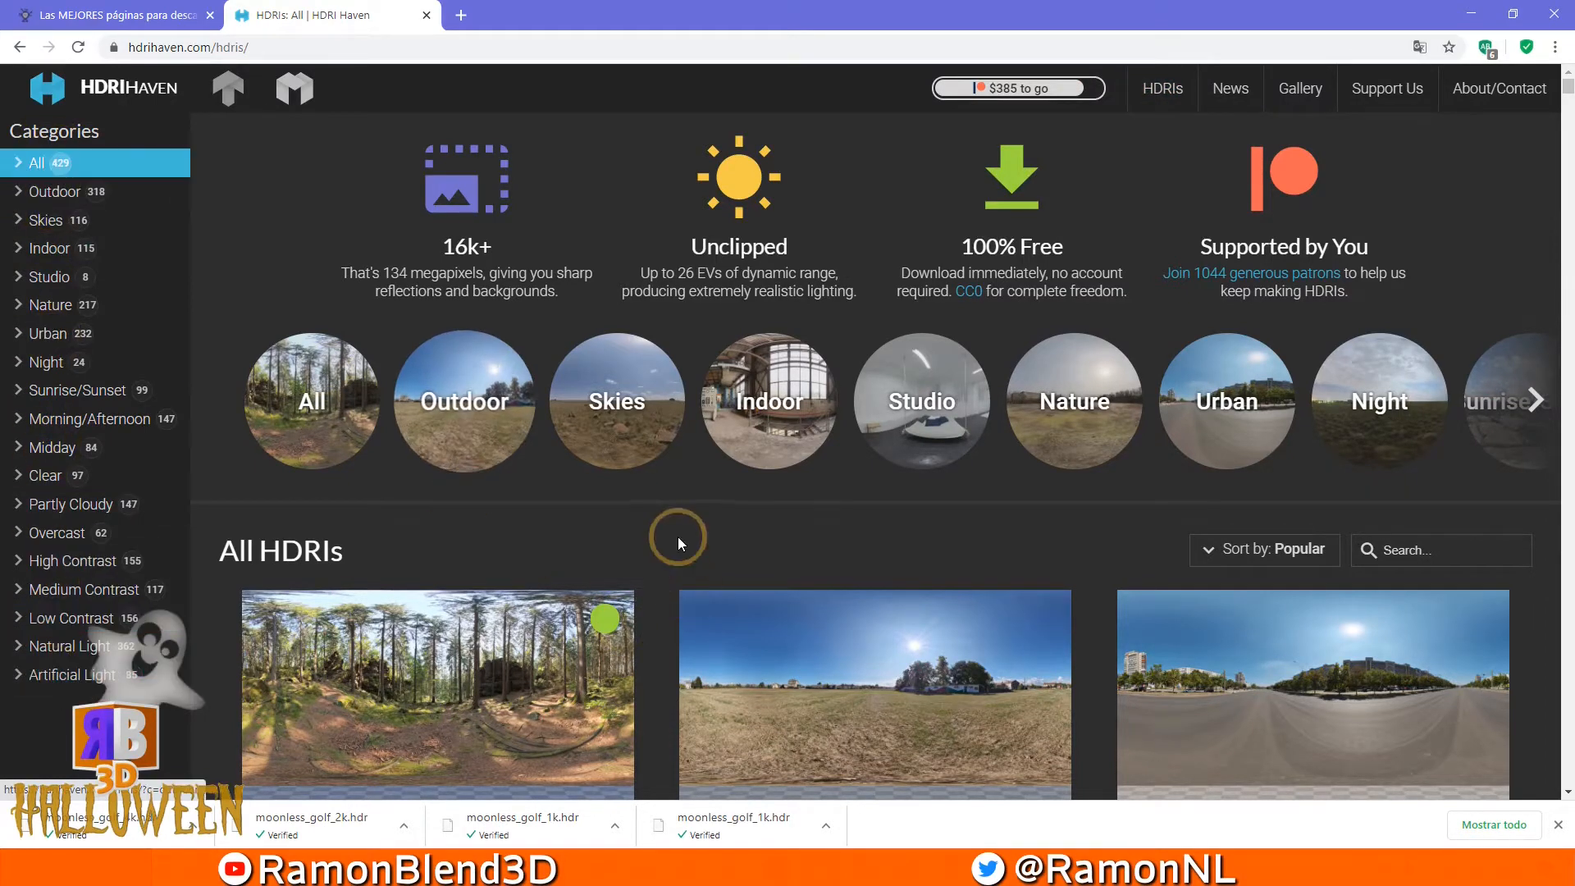
{"action": "scroll", "coordinate": [679, 539], "scroll_direction": "down", "scroll_amount": 1}
{"action": "scroll", "coordinate": [678, 539], "scroll_direction": "down", "scroll_amount": 2}
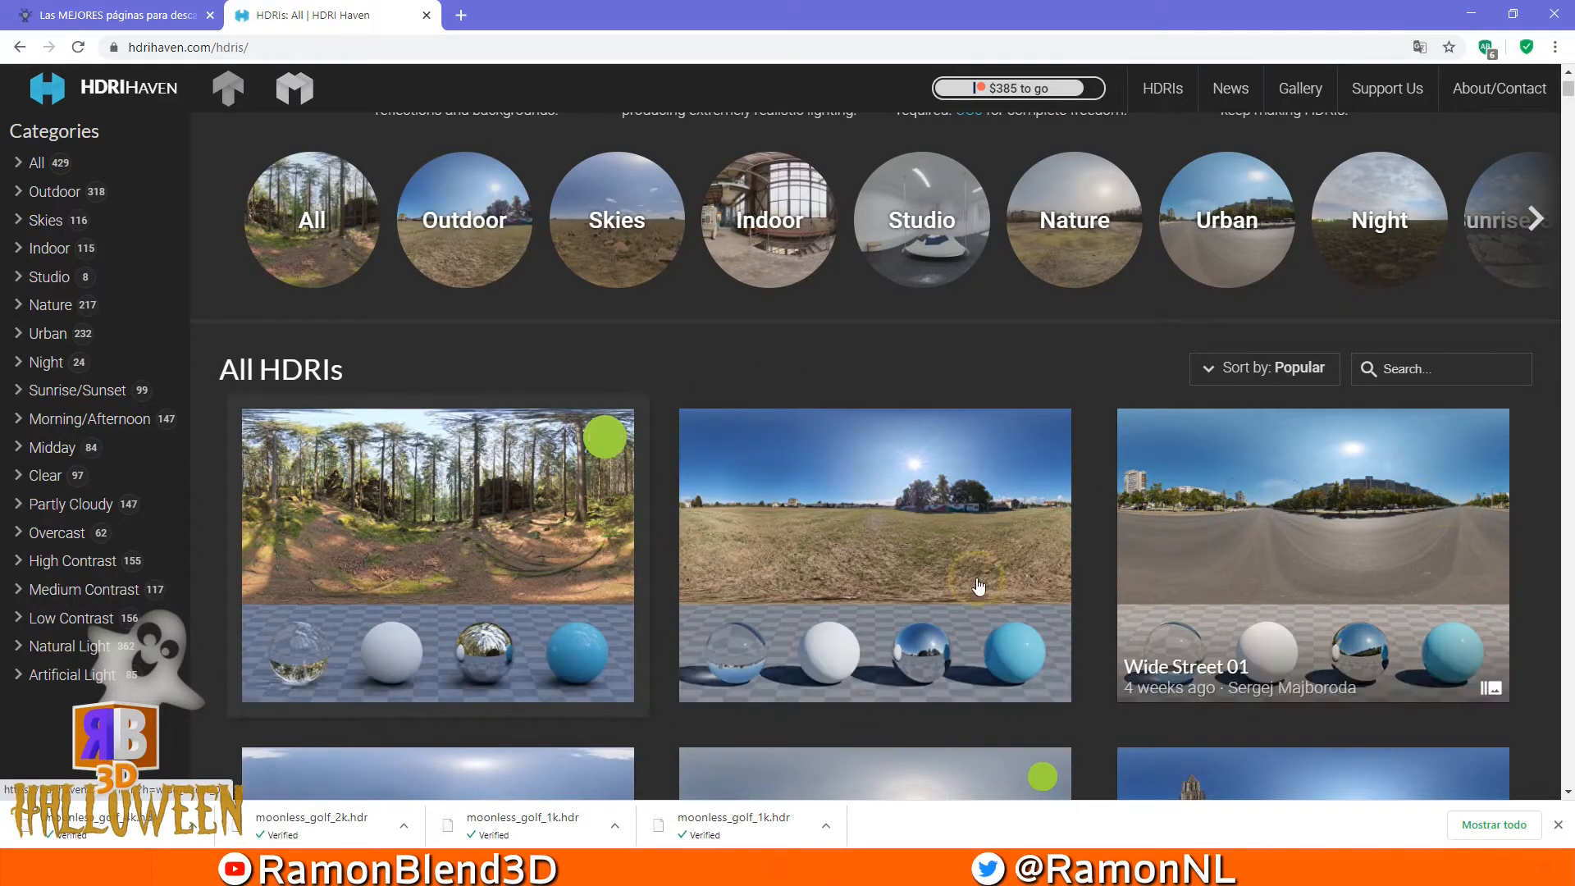
{"action": "left_click", "coordinate": [515, 588]}
{"action": "scroll", "coordinate": [509, 579], "scroll_direction": "down", "scroll_amount": 3}
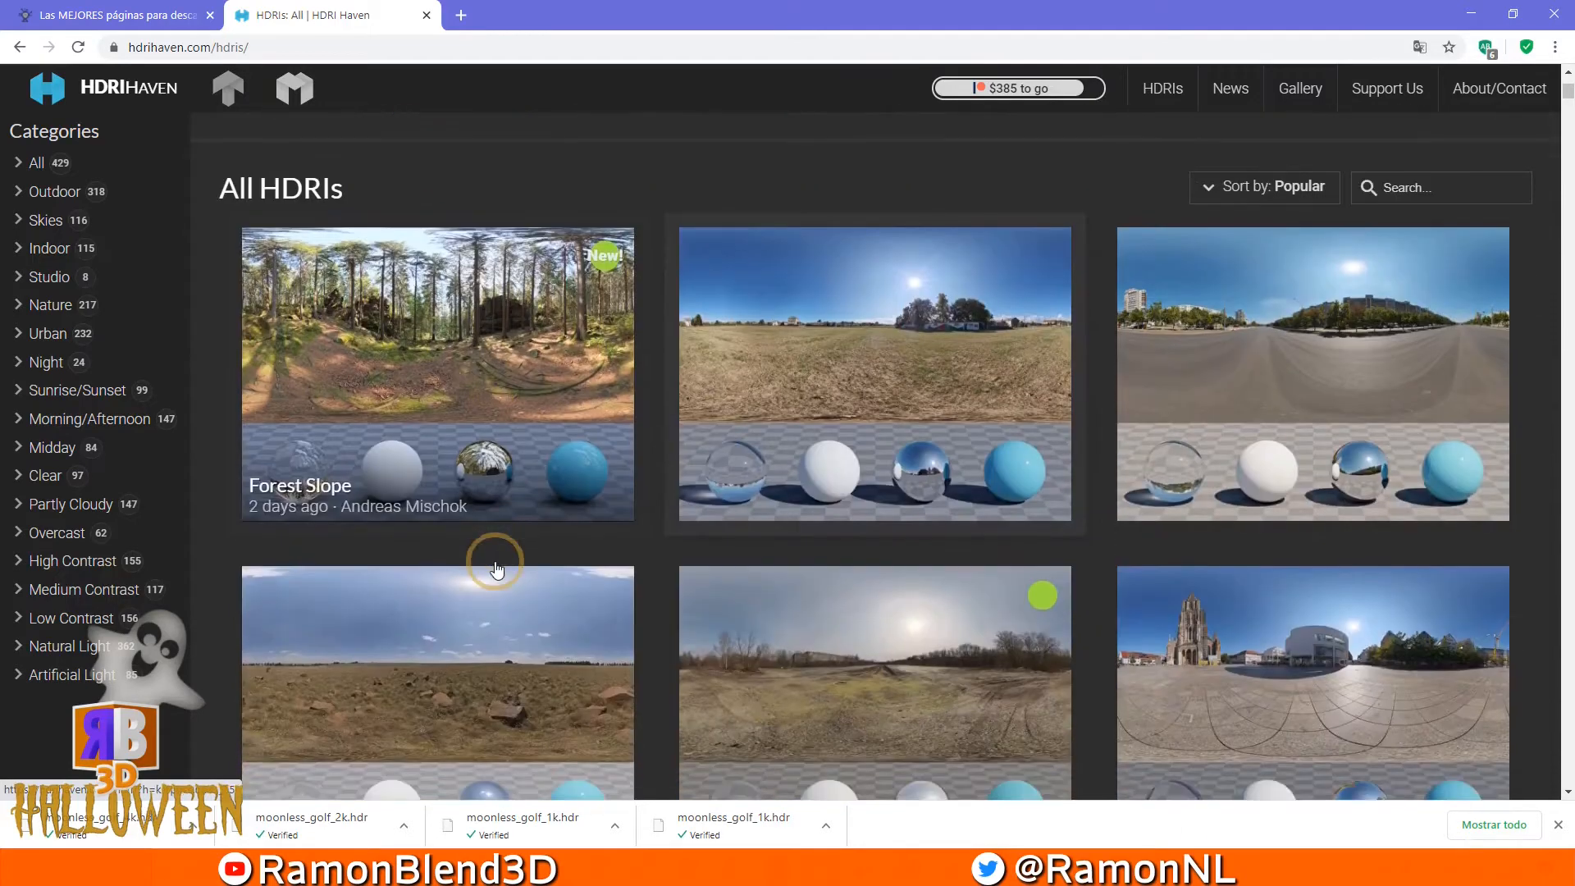
{"action": "scroll", "coordinate": [468, 481], "scroll_direction": "up", "scroll_amount": 3}
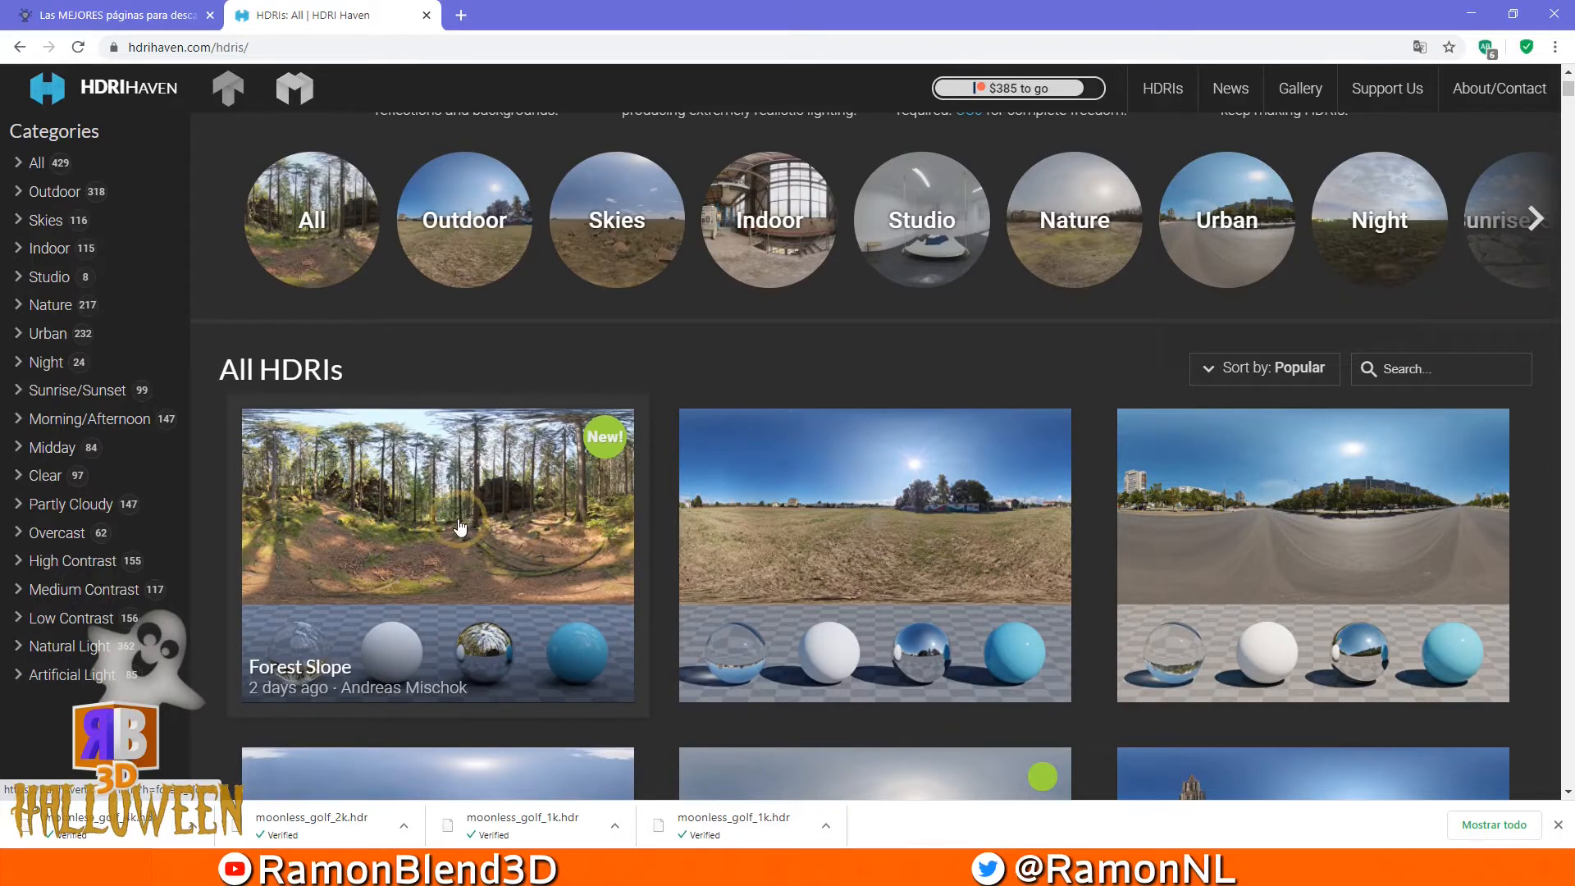
{"action": "left_click", "coordinate": [733, 499]}
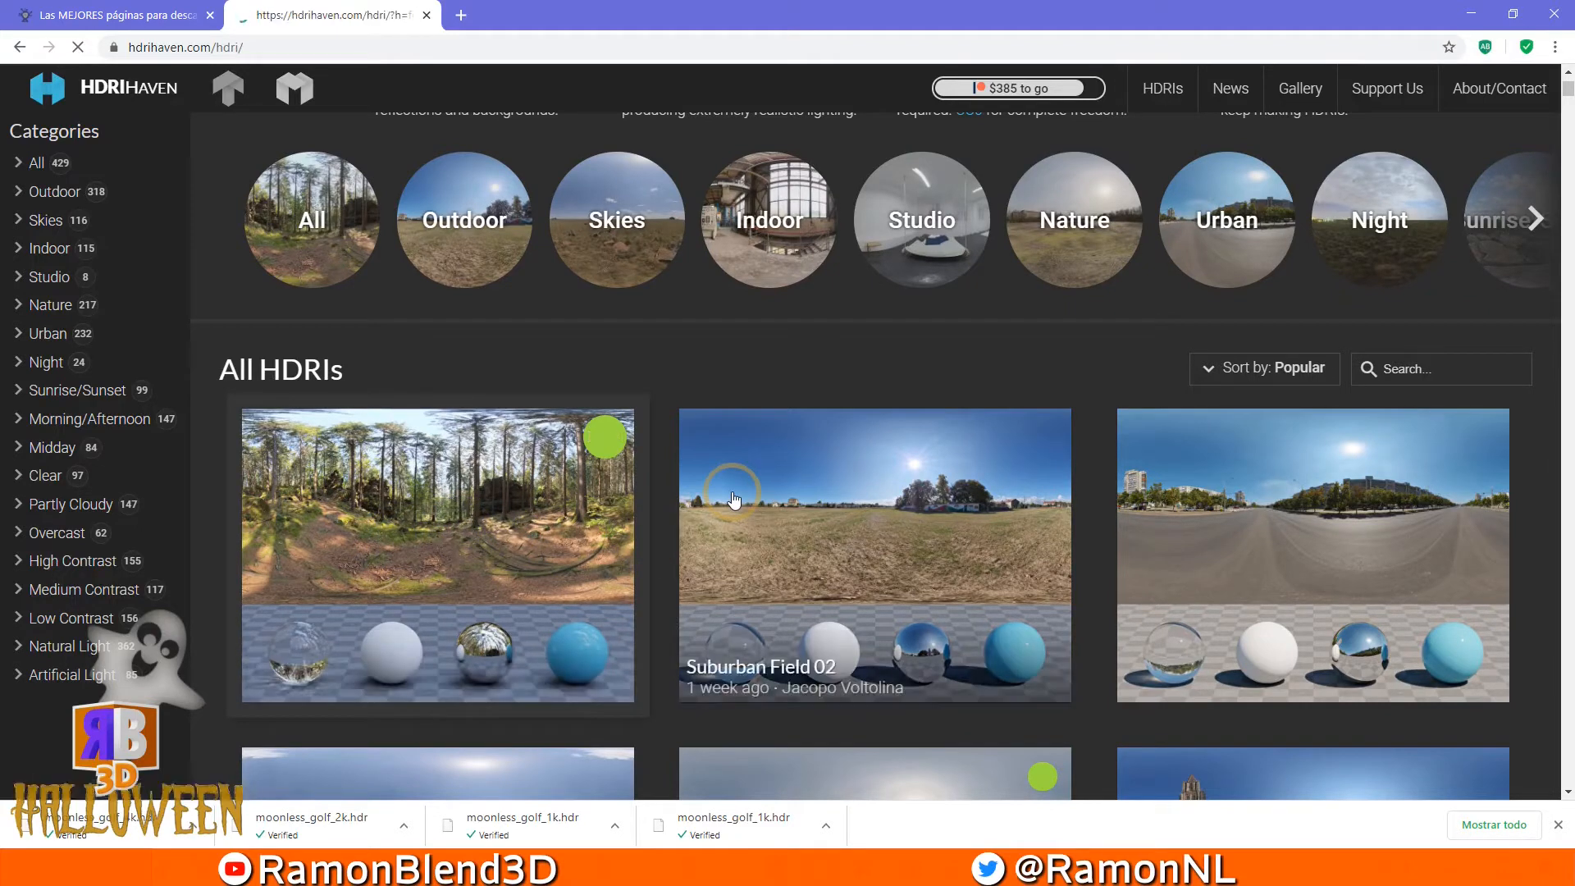
Open the Forest Slope HDRI page and examine its preview spheres and the available download resolutions
{"action": "left_click", "coordinate": [383, 279]}
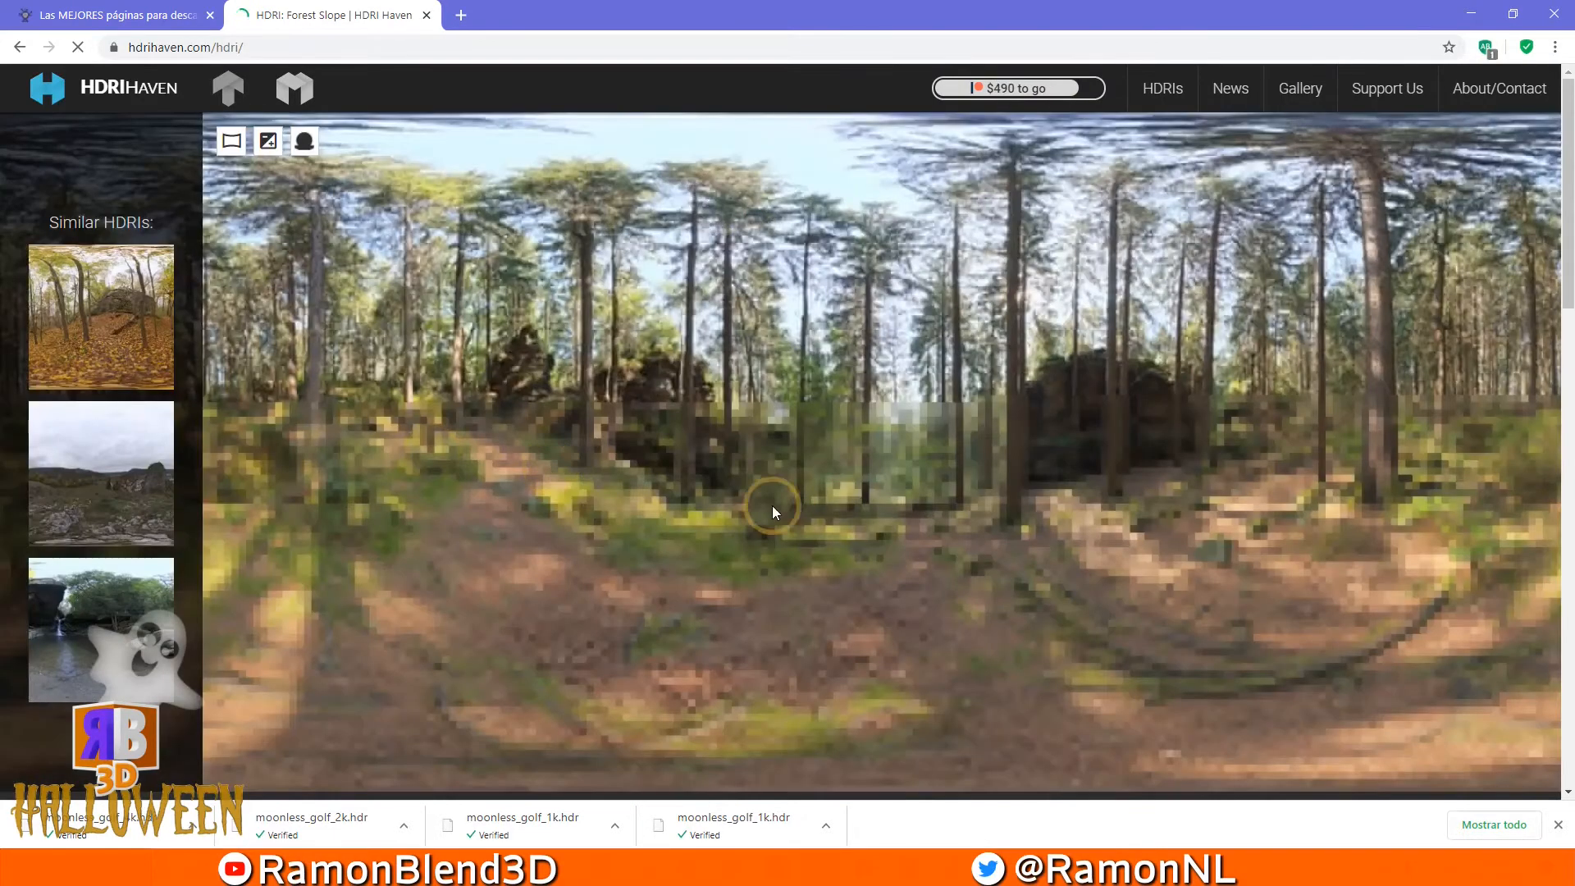
{"action": "scroll", "coordinate": [785, 500], "scroll_direction": "down", "scroll_amount": 5}
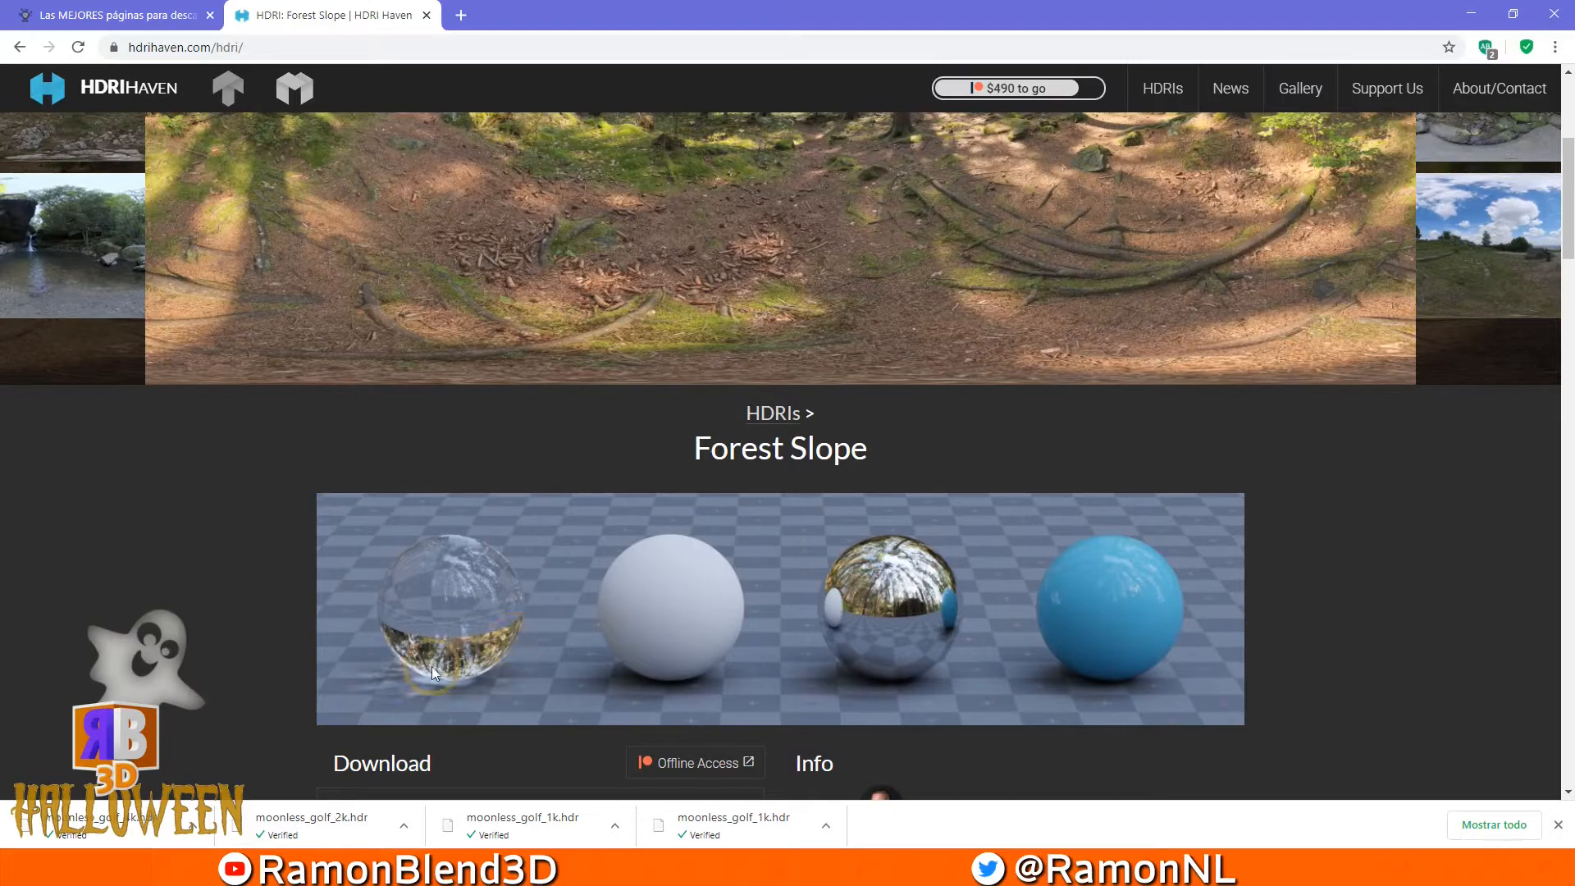
{"action": "scroll", "coordinate": [759, 592], "scroll_direction": "down", "scroll_amount": 5}
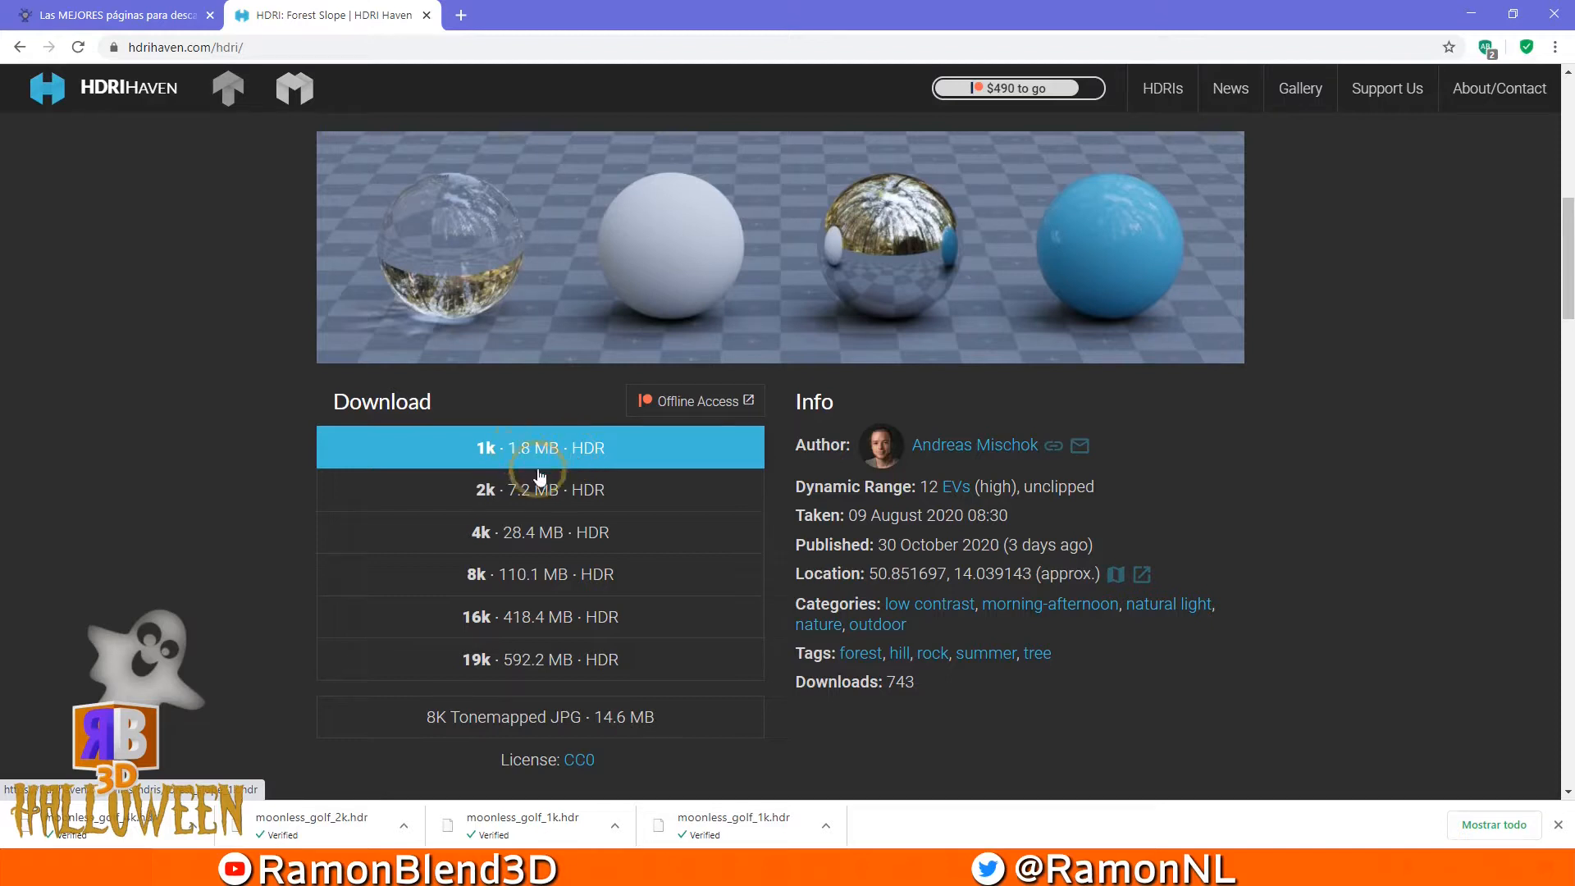
{"action": "left_click", "coordinate": [558, 449]}
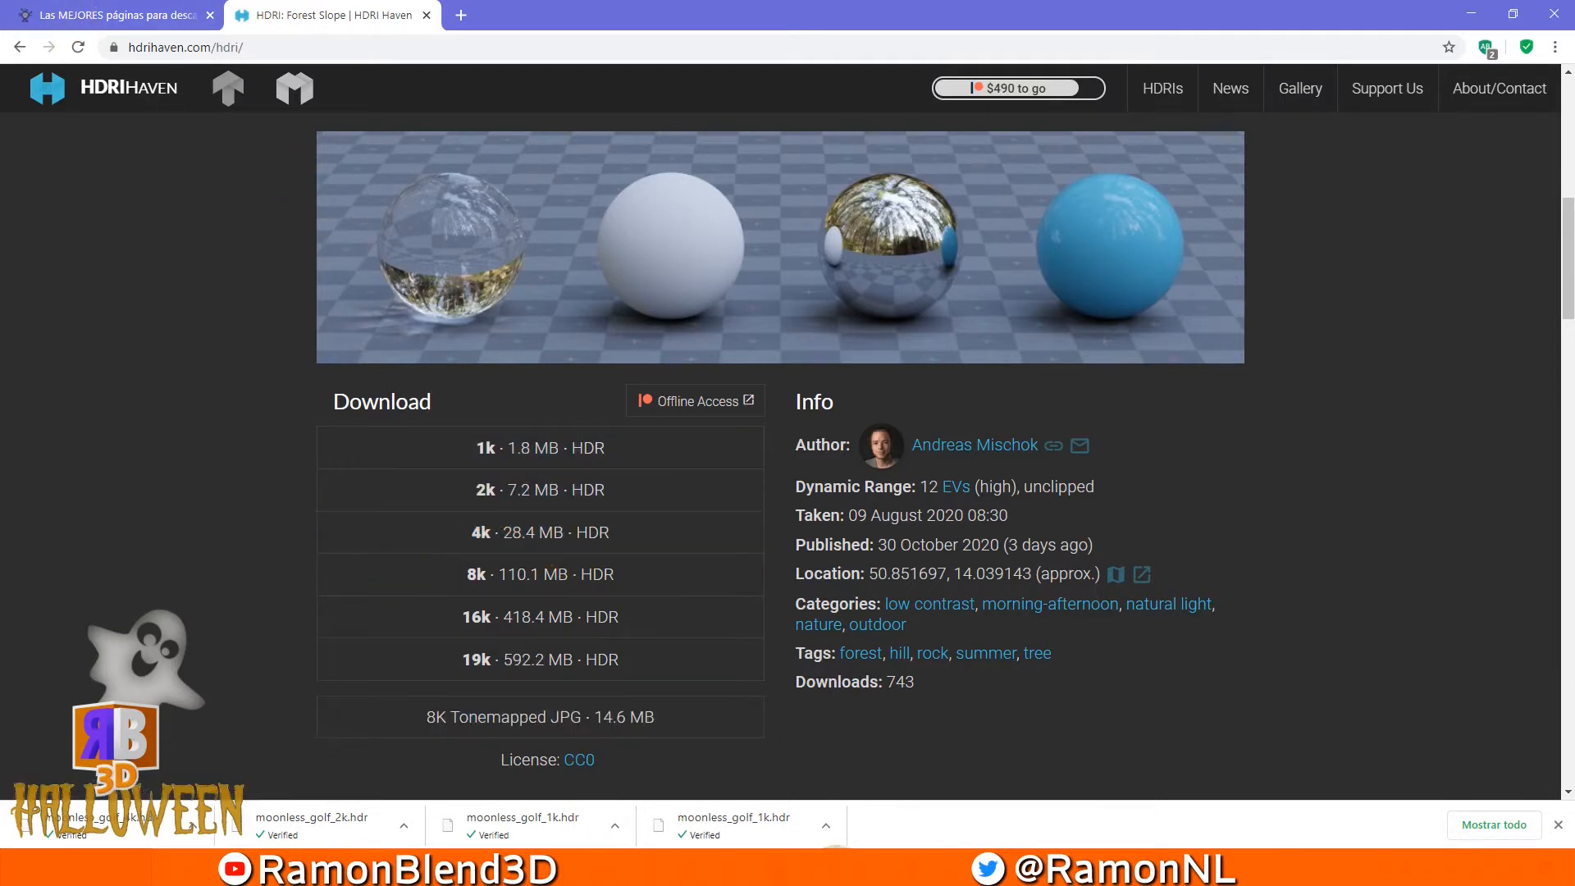
Switch to Blender and assign an Environment Texture to the world background color
{"action": "left_click", "coordinate": [778, 862]}
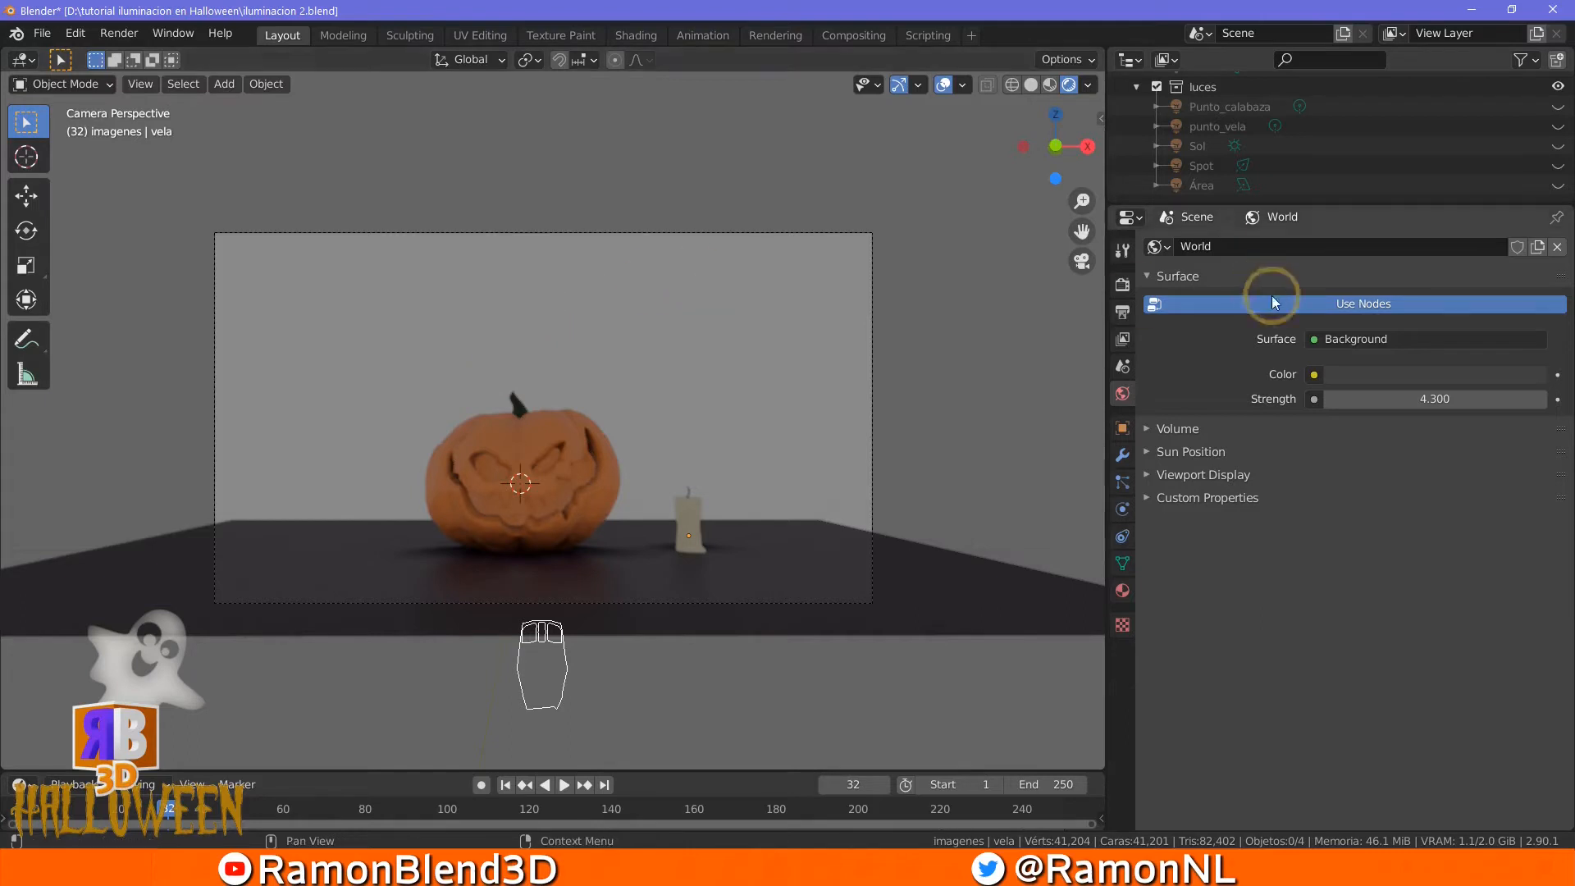
{"action": "left_click", "coordinate": [1313, 374]}
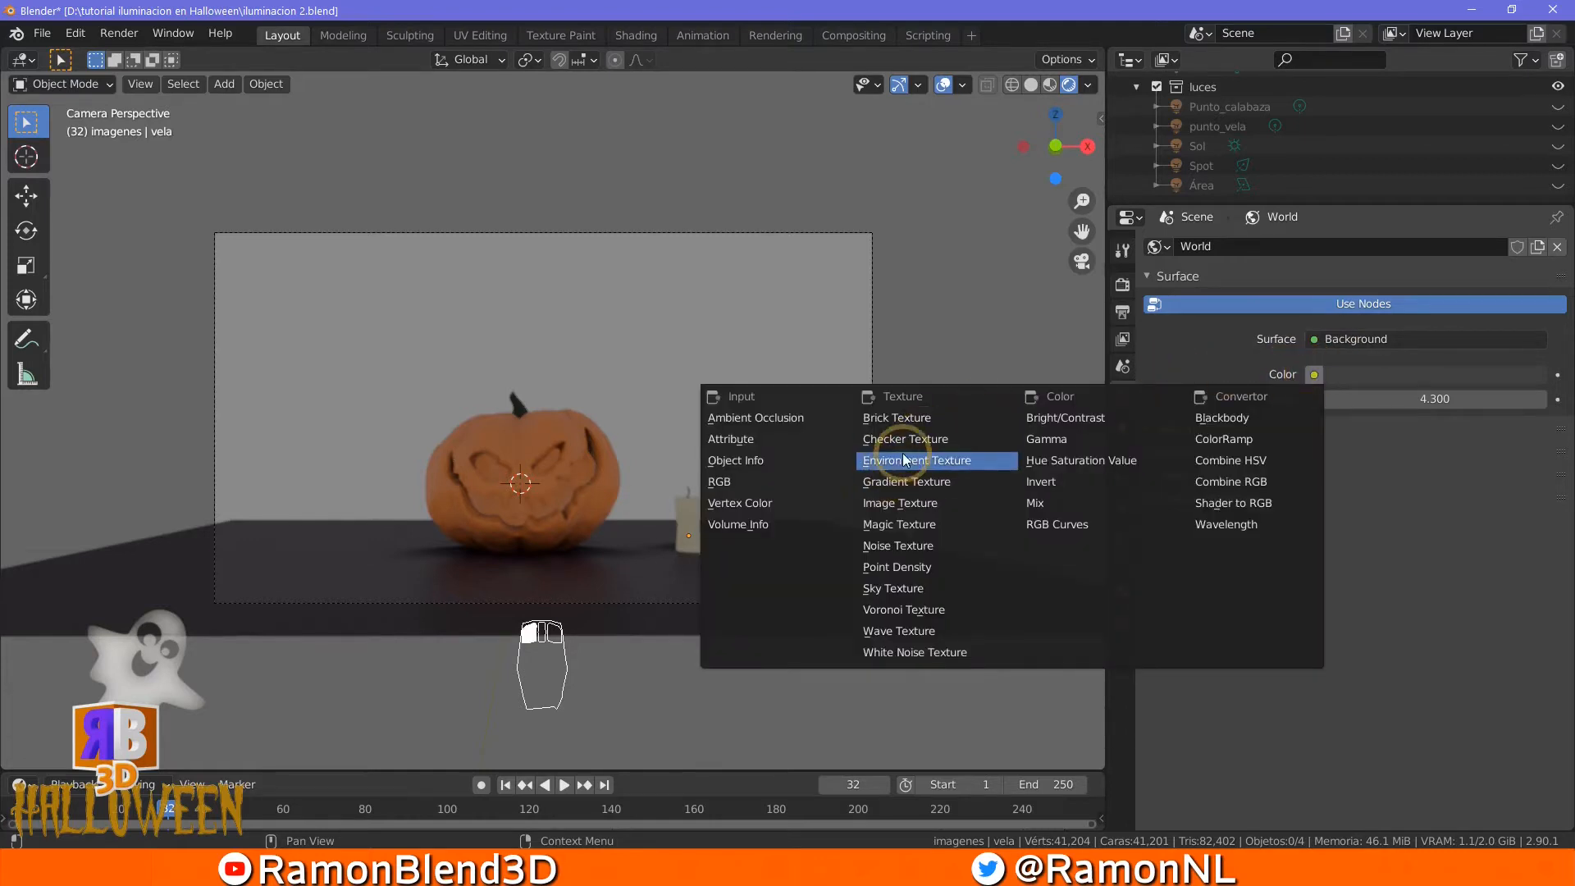
{"action": "left_click", "coordinate": [924, 462]}
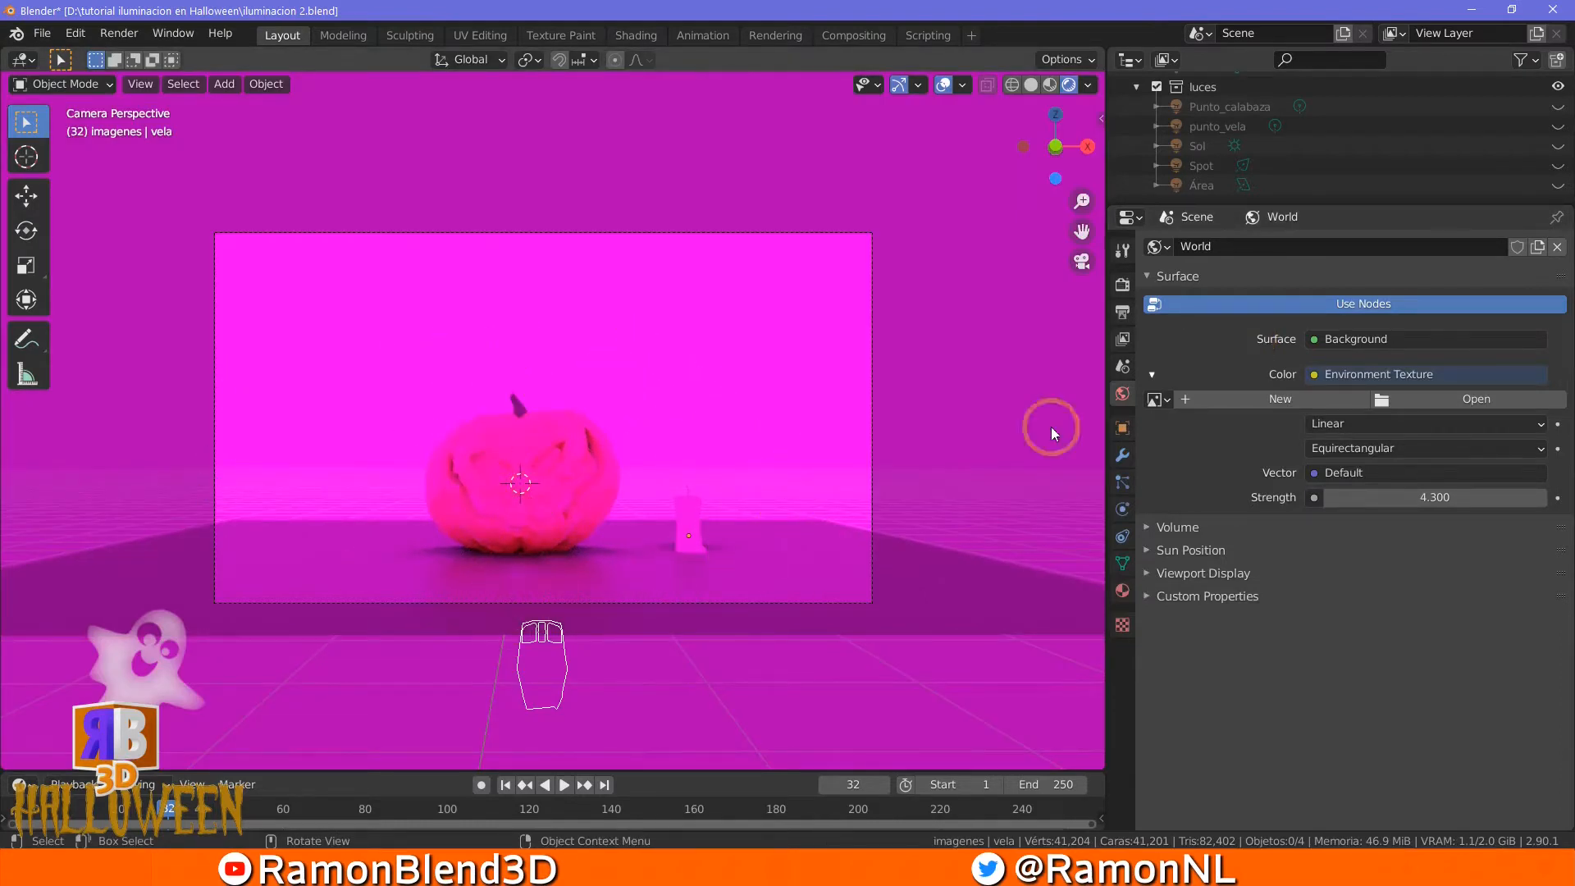
Load moonless_golf_2k.hdr from the HDRIs folder as the world's environment image
{"action": "left_click", "coordinate": [1470, 397]}
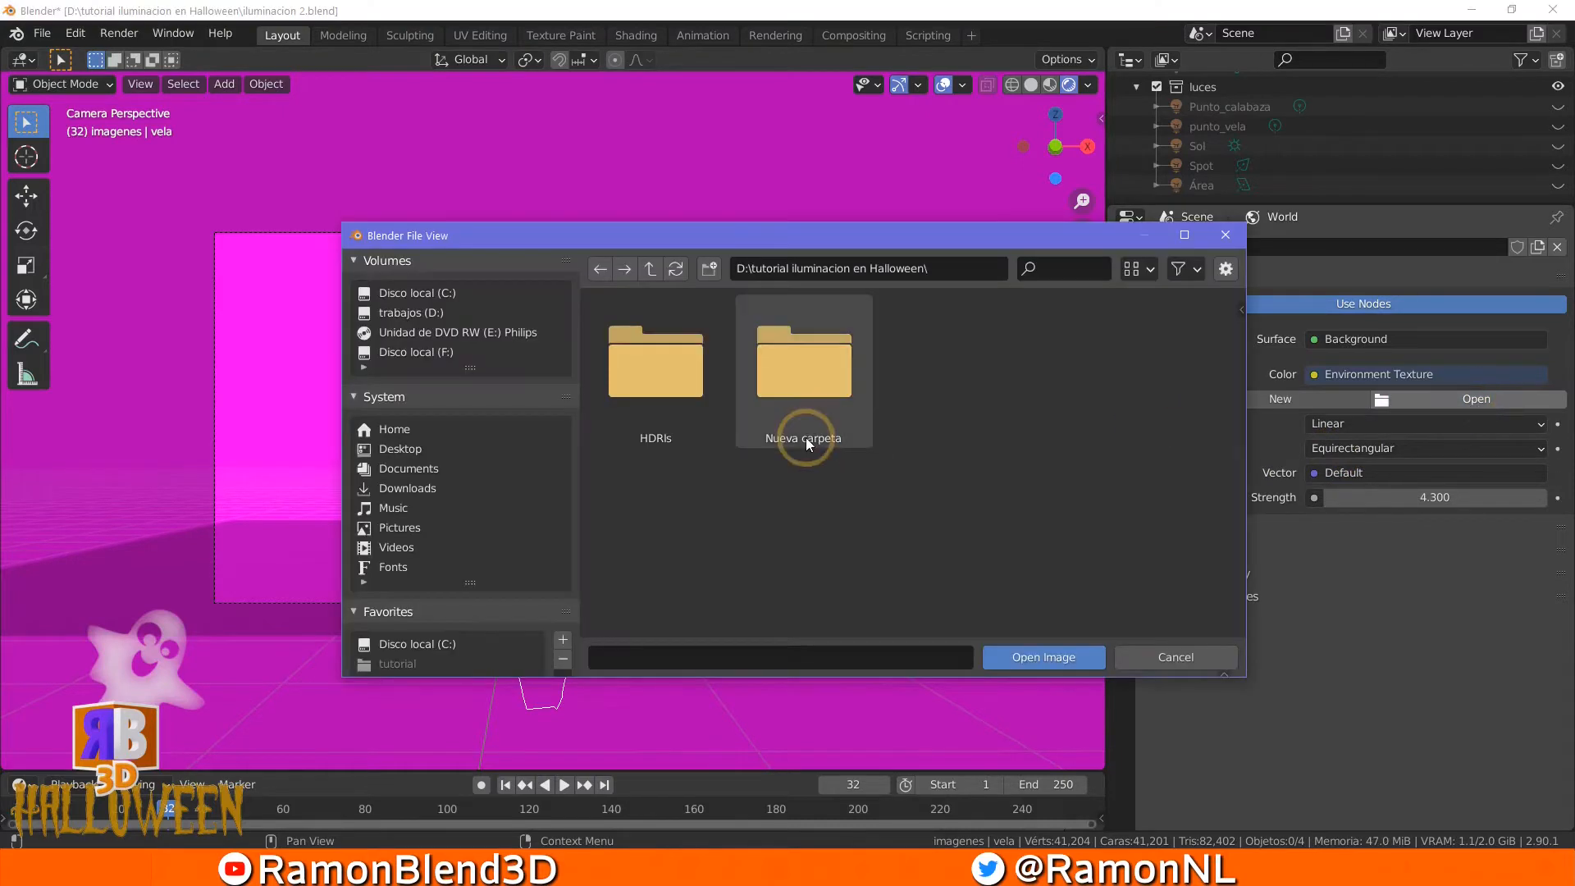
{"action": "double_click", "coordinate": [667, 376]}
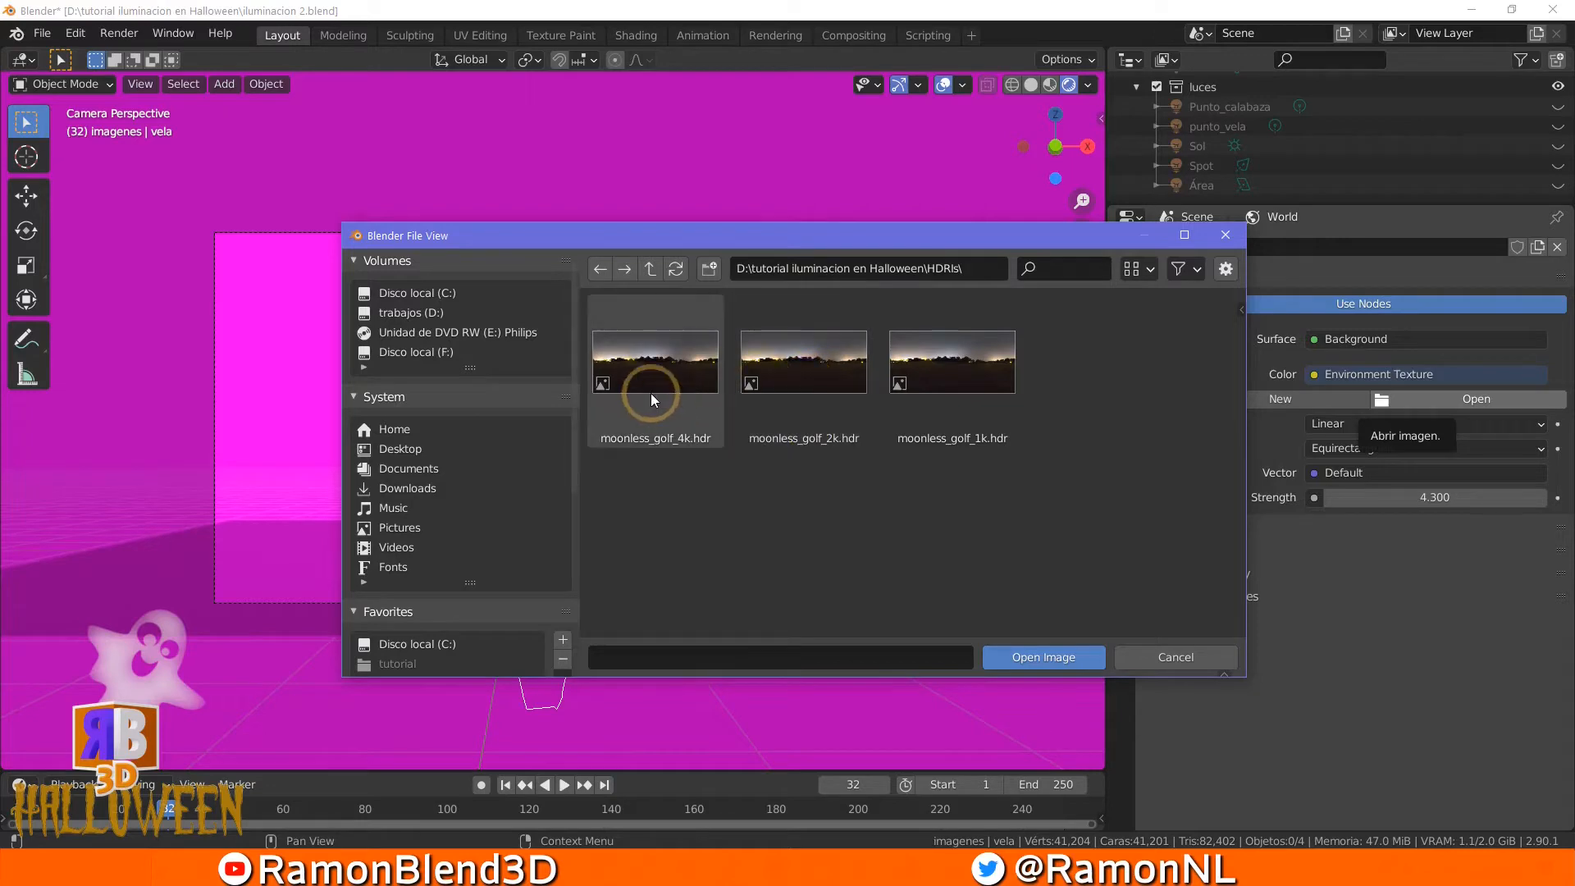
{"action": "left_click", "coordinate": [788, 367]}
{"action": "left_click", "coordinate": [789, 368]}
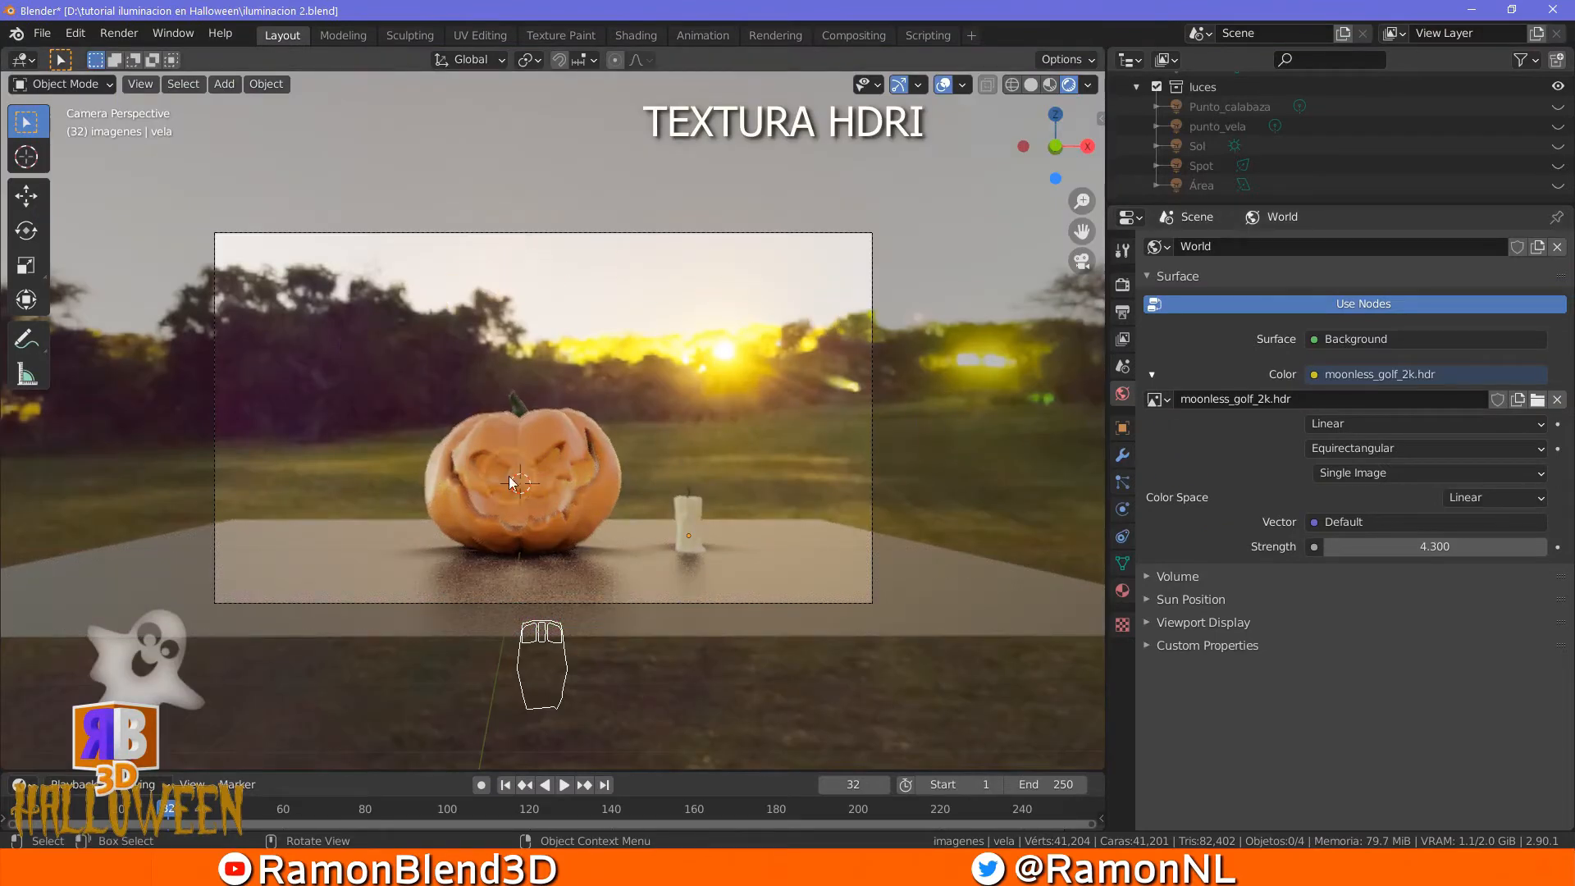
Examine how the HDRI lights and reflects on the pumpkin, candle and table from several sides
{"action": "mouse_move", "coordinate": [602, 558]}
{"action": "middle_mouse_down"}
{"action": "mouse_move", "coordinate": [740, 595]}
{"action": "mouse_move", "coordinate": [593, 539]}
{"action": "middle_mouse_up"}
{"action": "scroll", "coordinate": [621, 572], "scroll_direction": "up", "scroll_amount": 5}
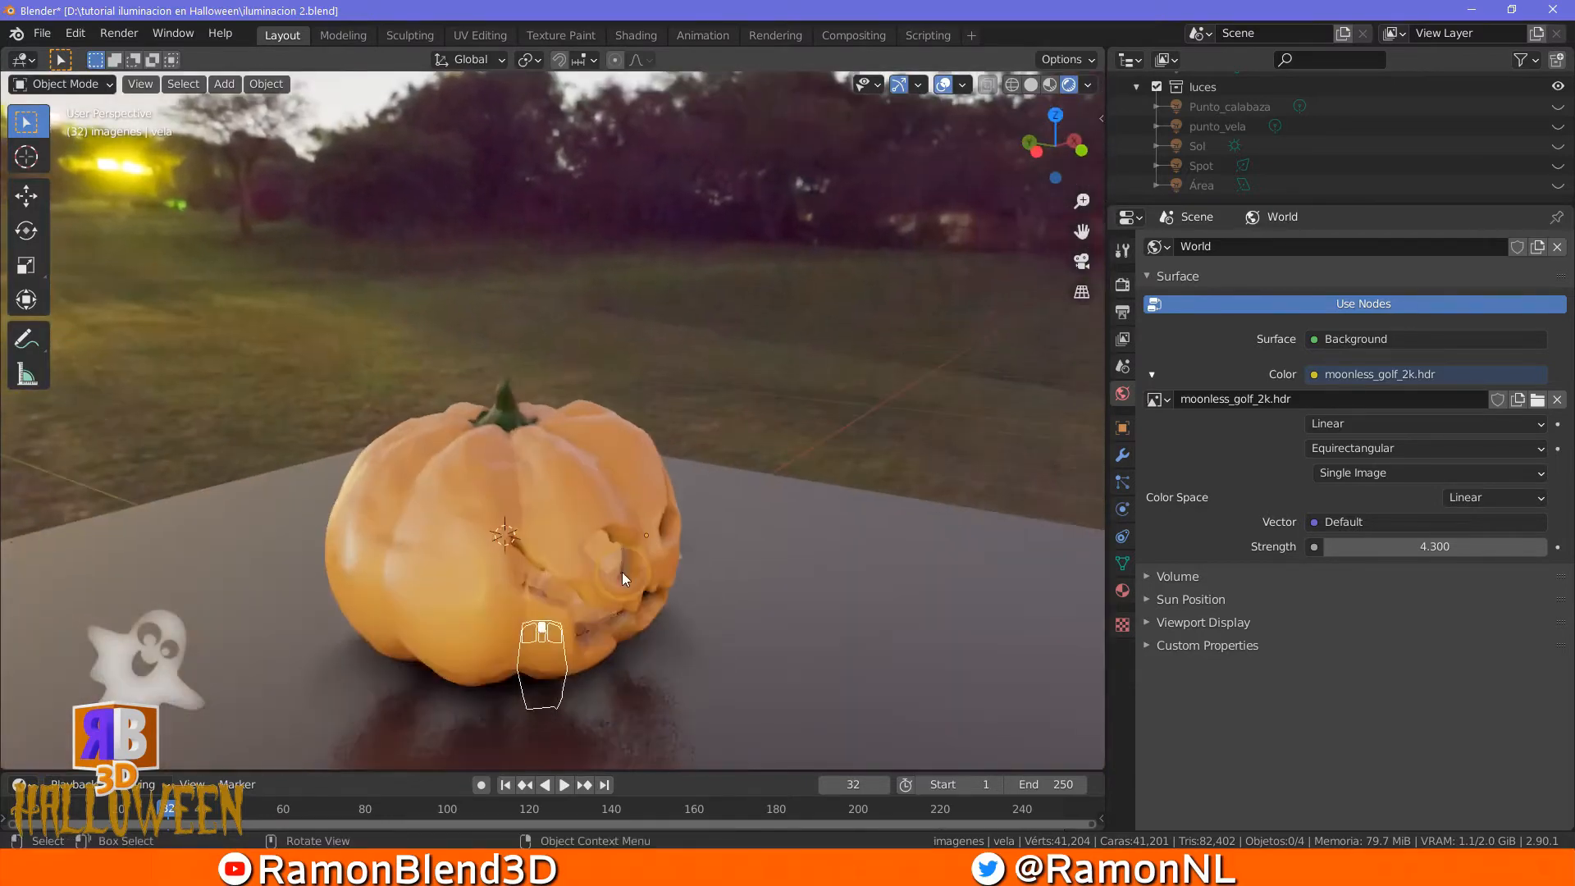
{"action": "middle_click_drag", "start_coordinate": [636, 606], "coordinate": [823, 579]}
{"action": "middle_click_drag", "start_coordinate": [661, 617], "coordinate": [206, 636]}
{"action": "middle_click_drag", "start_coordinate": [737, 561], "coordinate": [501, 623]}
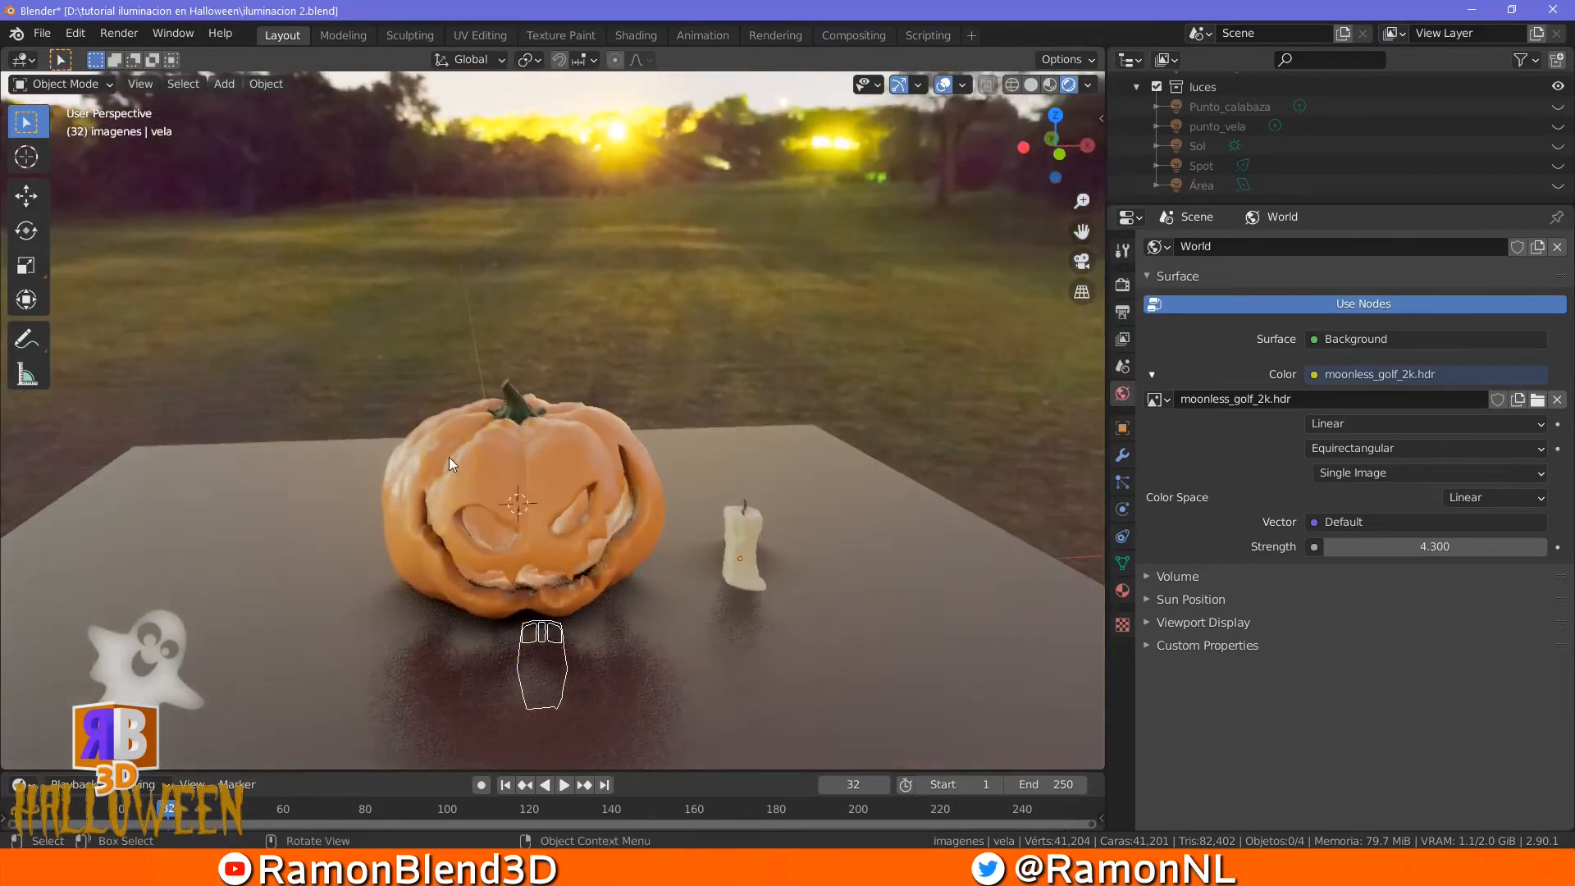
{"action": "middle_click_drag", "start_coordinate": [500, 538], "coordinate": [649, 543]}
{"action": "middle_click_drag", "start_coordinate": [686, 626], "coordinate": [797, 554]}
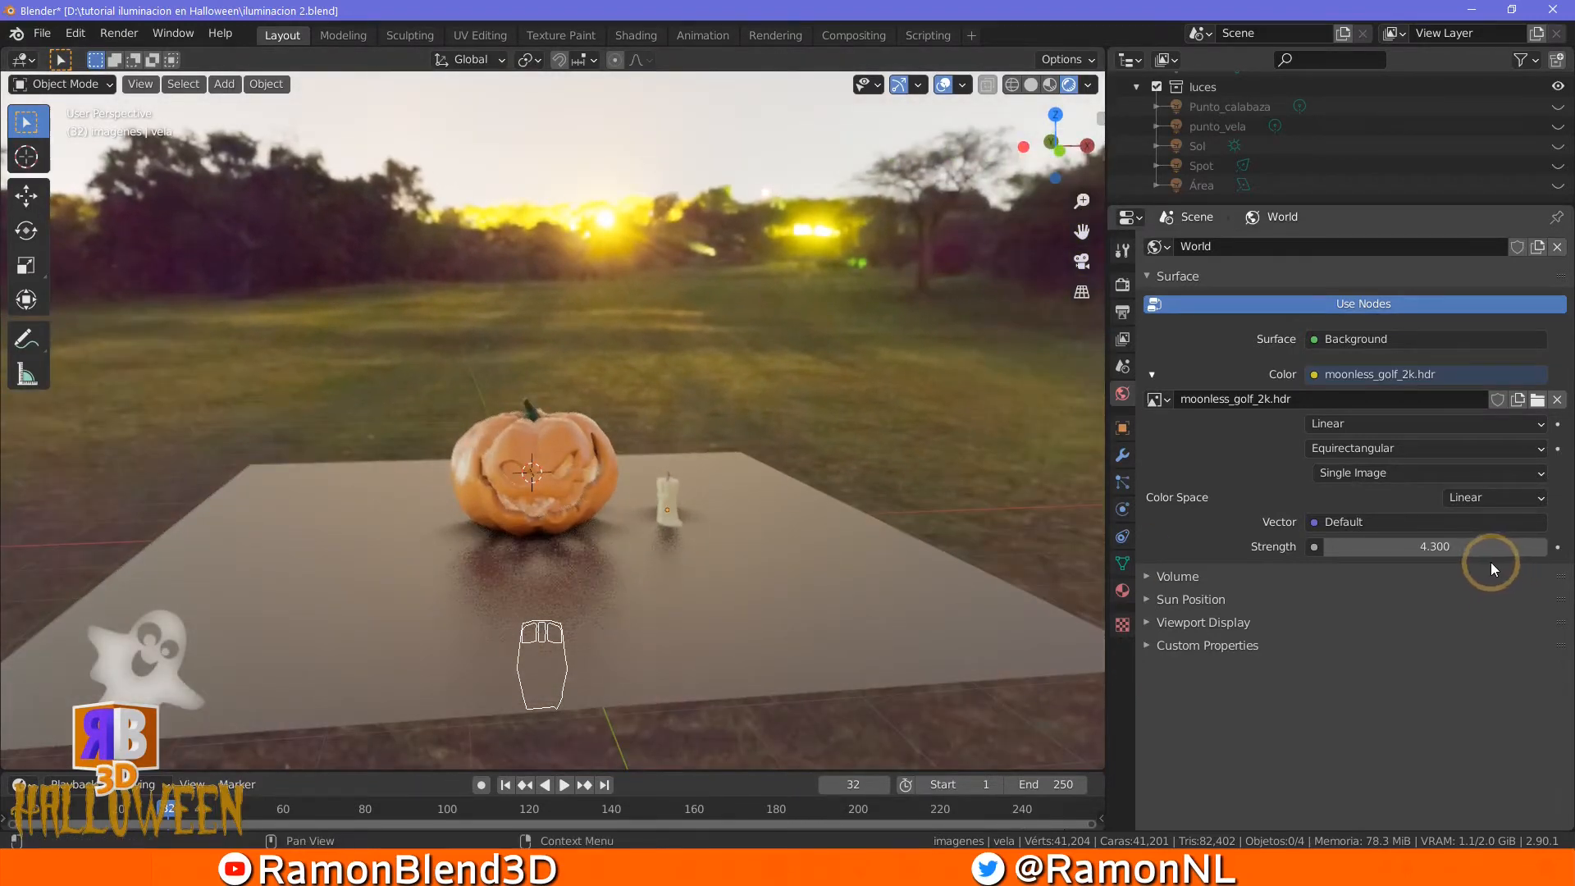
Set the world background strength to 0.400
{"action": "left_click_drag", "start_coordinate": [1462, 549], "coordinate": [1440, 557]}
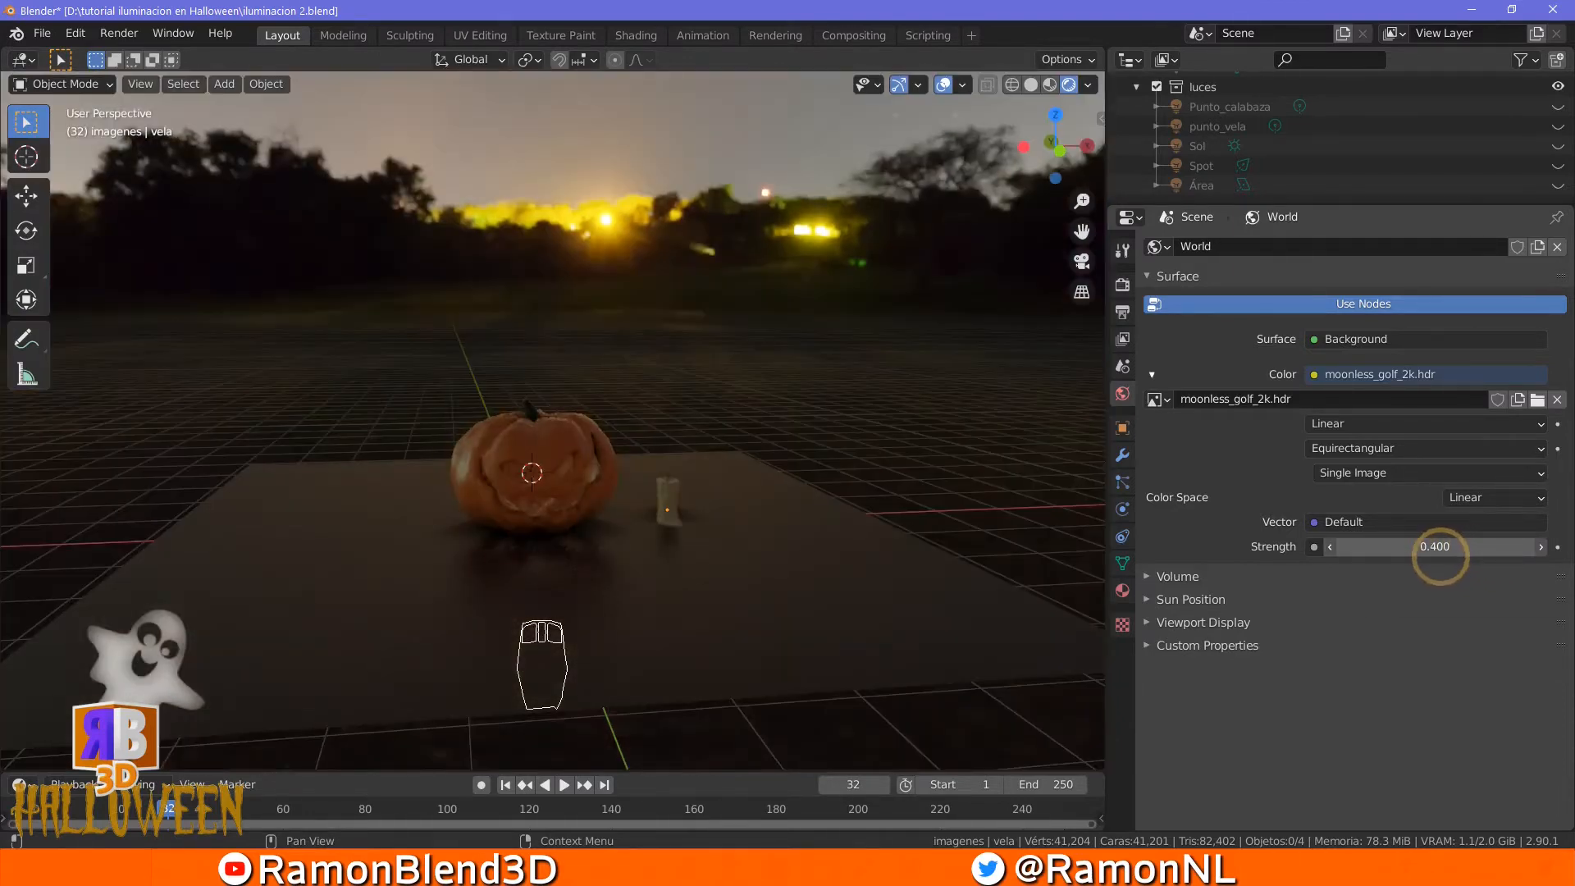
{"action": "left_click", "coordinate": [1394, 548]}
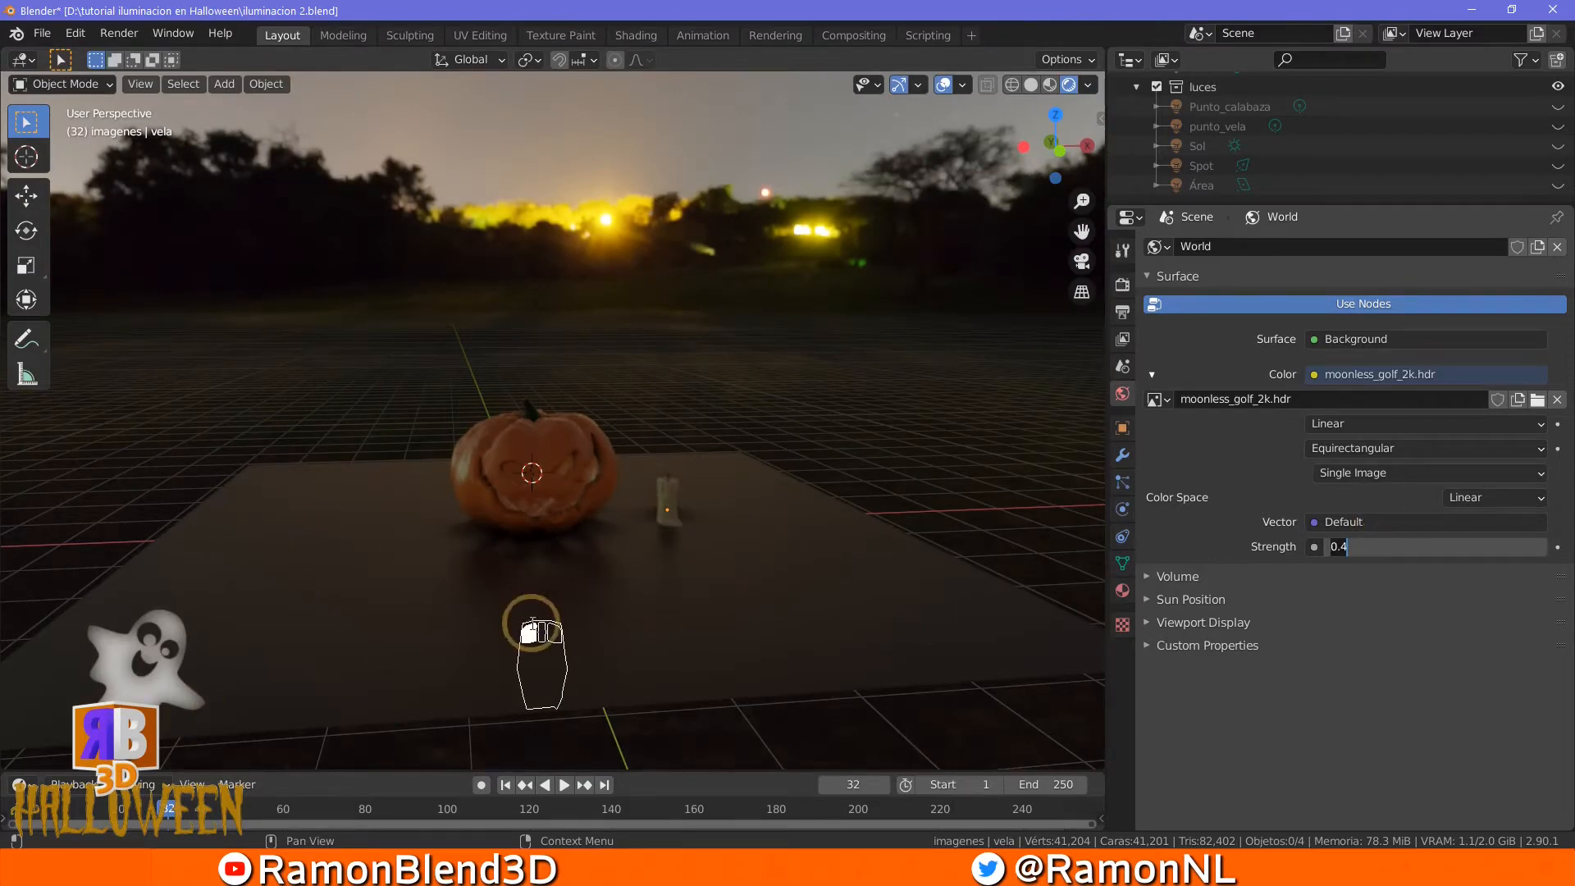
{"action": "key", "text": "Return"}
Check the scene against the HDRI background, render it from the camera view, inspect the image and close the render window
{"action": "mouse_move", "coordinate": [731, 569]}
{"action": "middle_mouse_down"}
{"action": "mouse_move", "coordinate": [780, 569]}
{"action": "mouse_move", "coordinate": [804, 550]}
{"action": "mouse_move", "coordinate": [789, 574]}
{"action": "mouse_move", "coordinate": [688, 569]}
{"action": "mouse_move", "coordinate": [705, 566]}
{"action": "middle_mouse_up"}
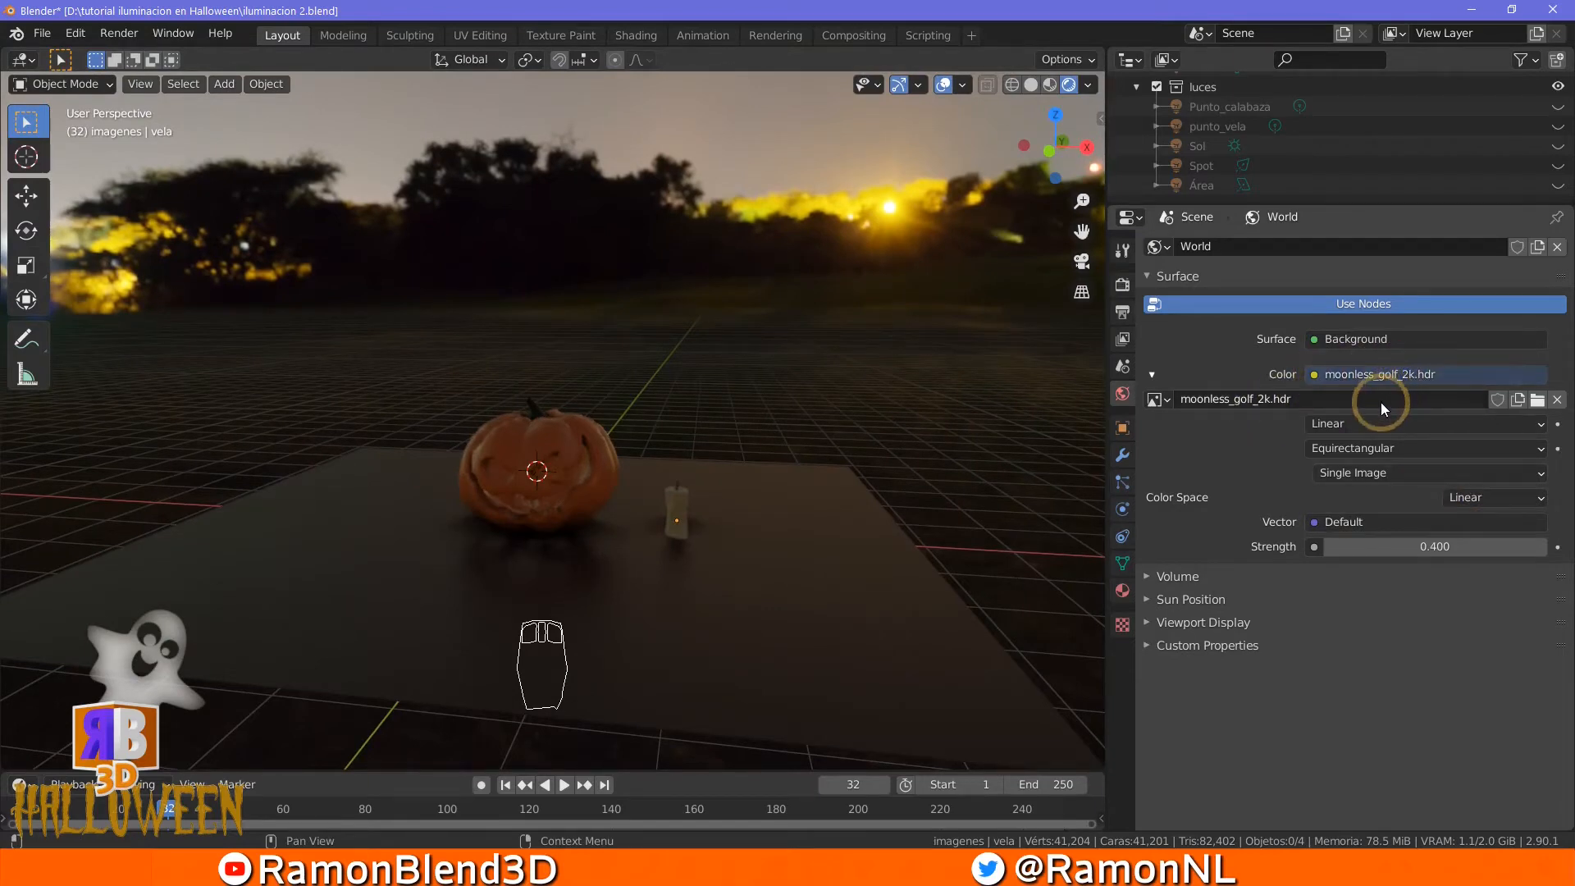
{"action": "middle_click_drag", "start_coordinate": [647, 530], "coordinate": [701, 620]}
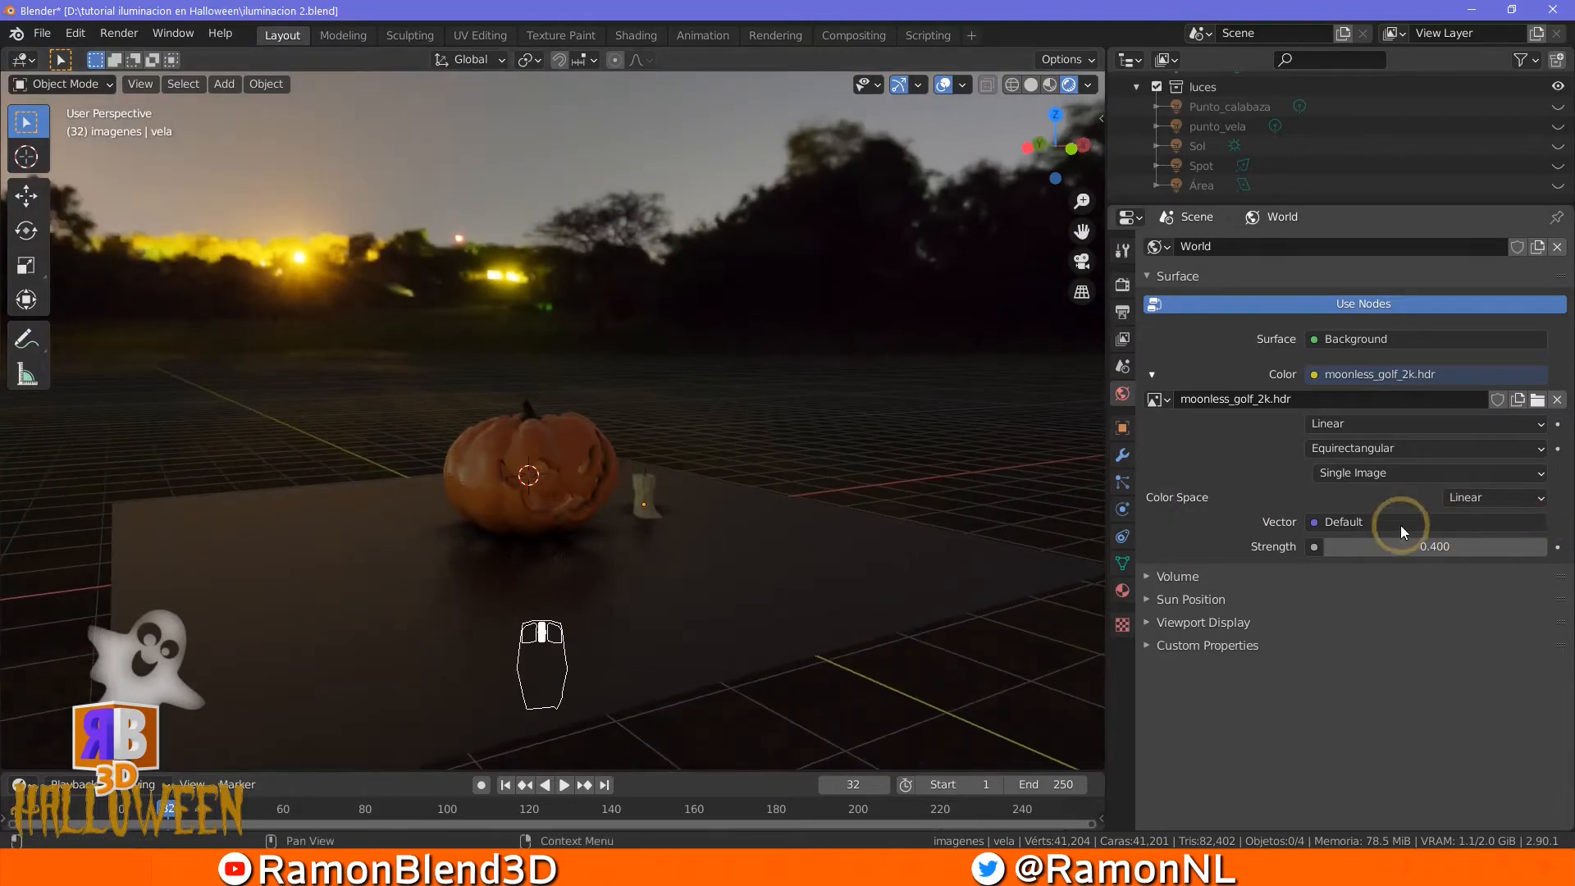
{"action": "middle_click_drag", "start_coordinate": [1286, 474], "coordinate": [1234, 459]}
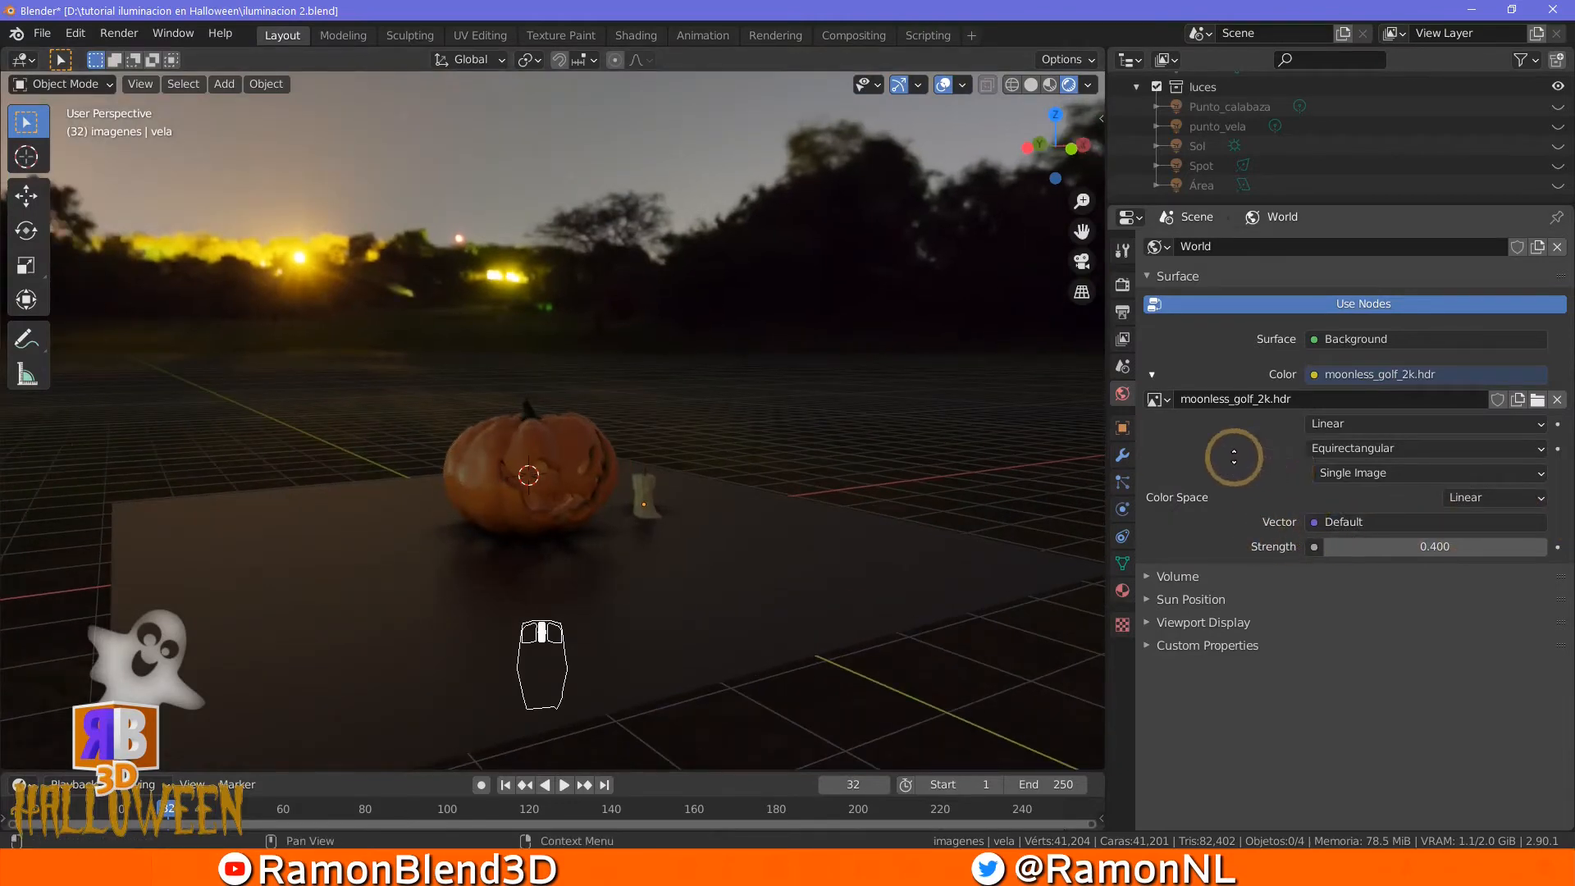
{"action": "mouse_move", "coordinate": [702, 597]}
{"action": "middle_mouse_down"}
{"action": "mouse_move", "coordinate": [677, 582]}
{"action": "mouse_move", "coordinate": [671, 612]}
{"action": "mouse_move", "coordinate": [687, 607]}
{"action": "middle_mouse_up"}
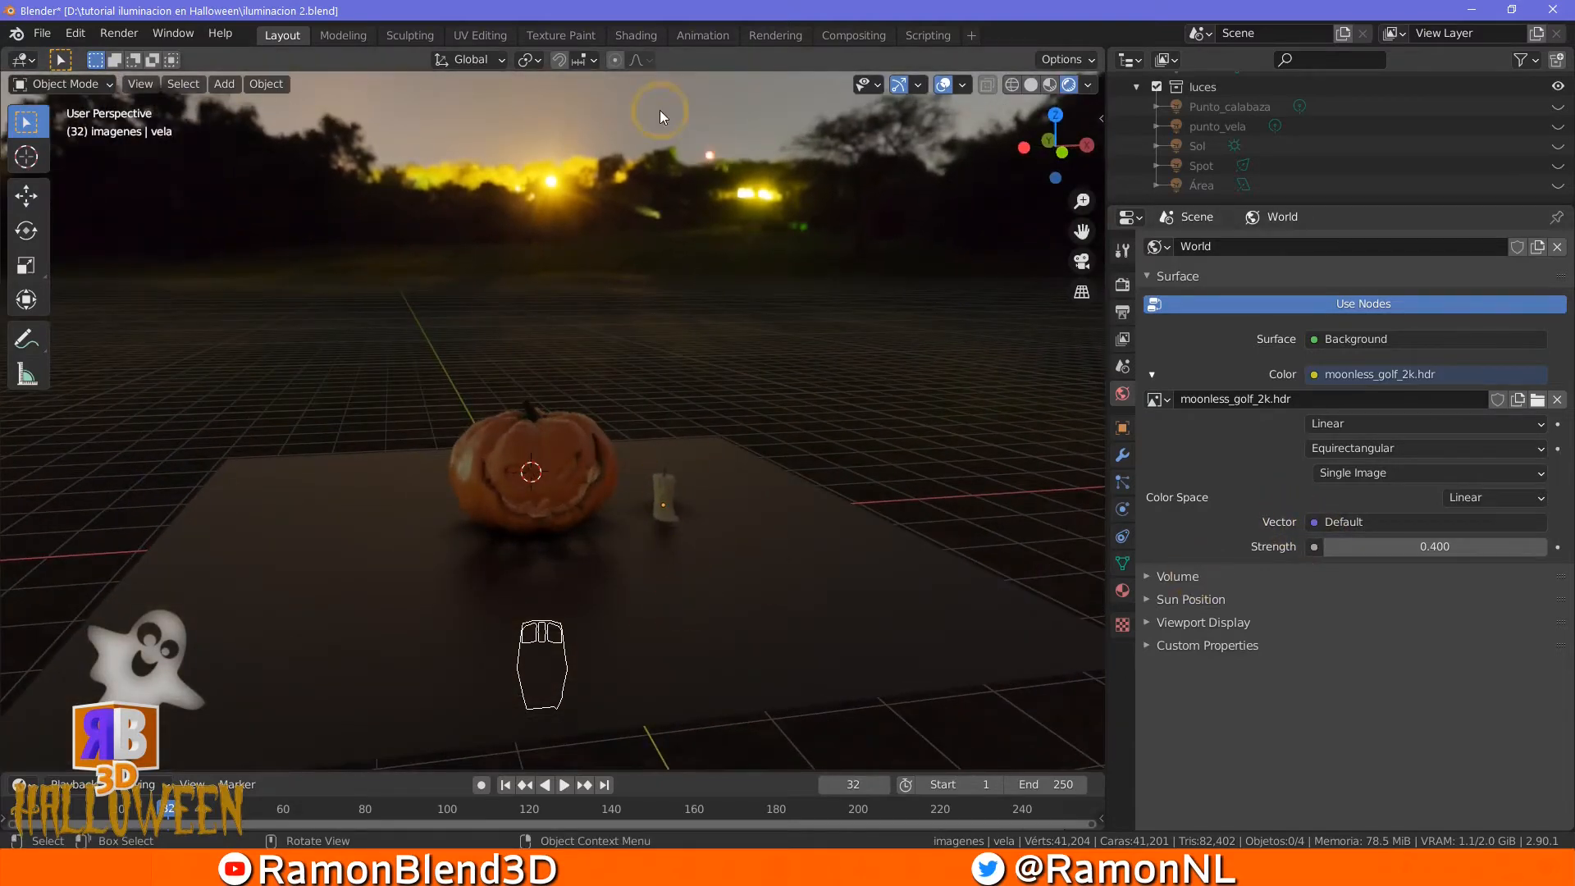
{"action": "key", "text": "KP_0"}
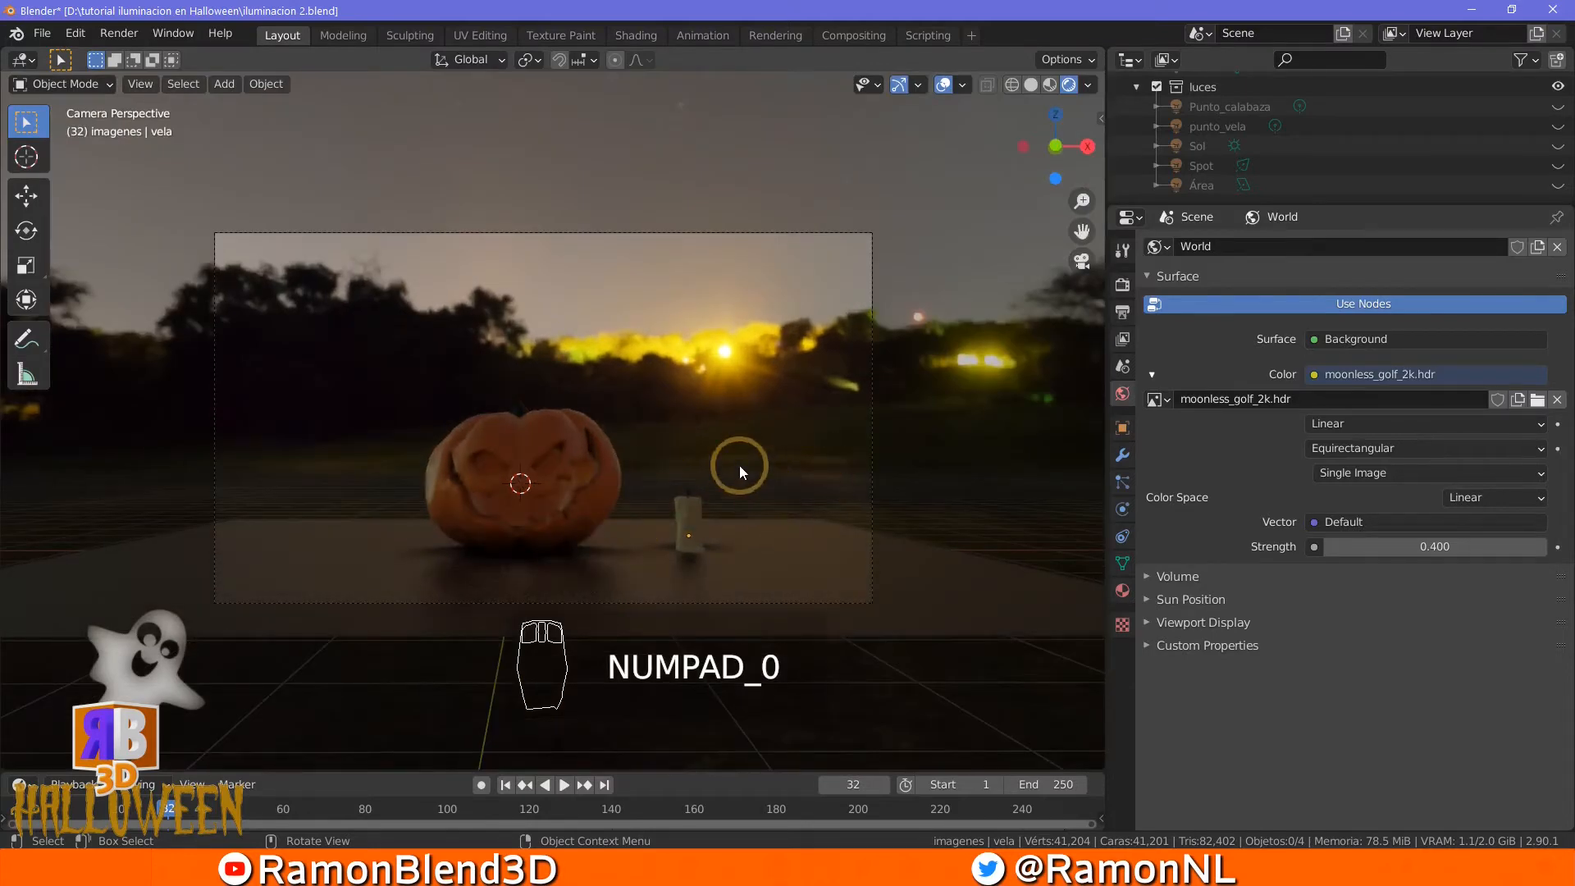
{"action": "key", "text": "F12"}
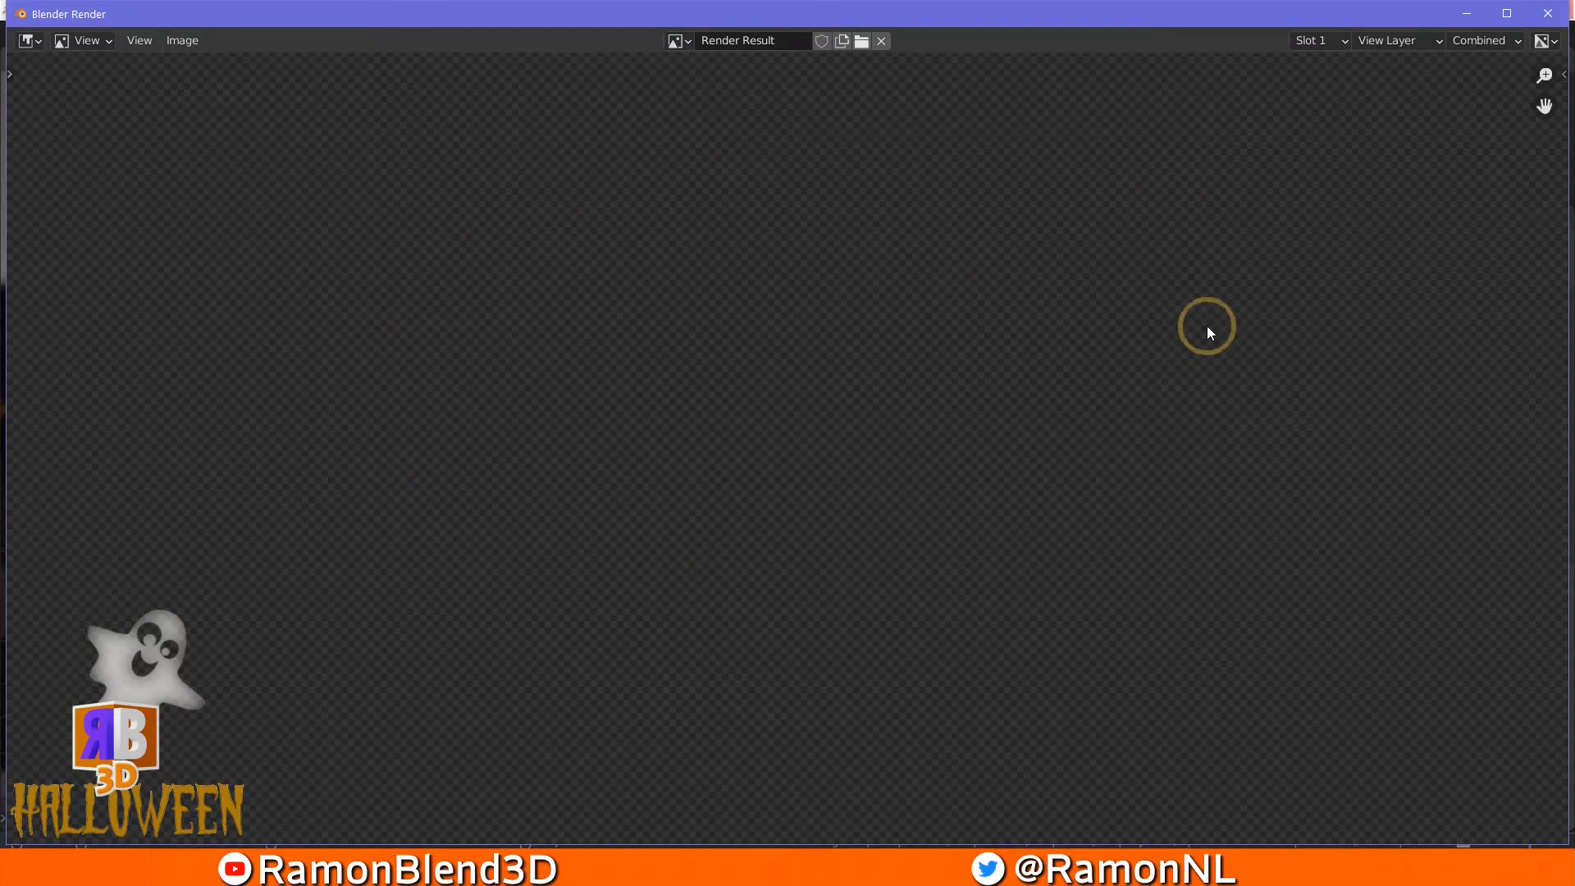
{"action": "key", "text": "Home"}
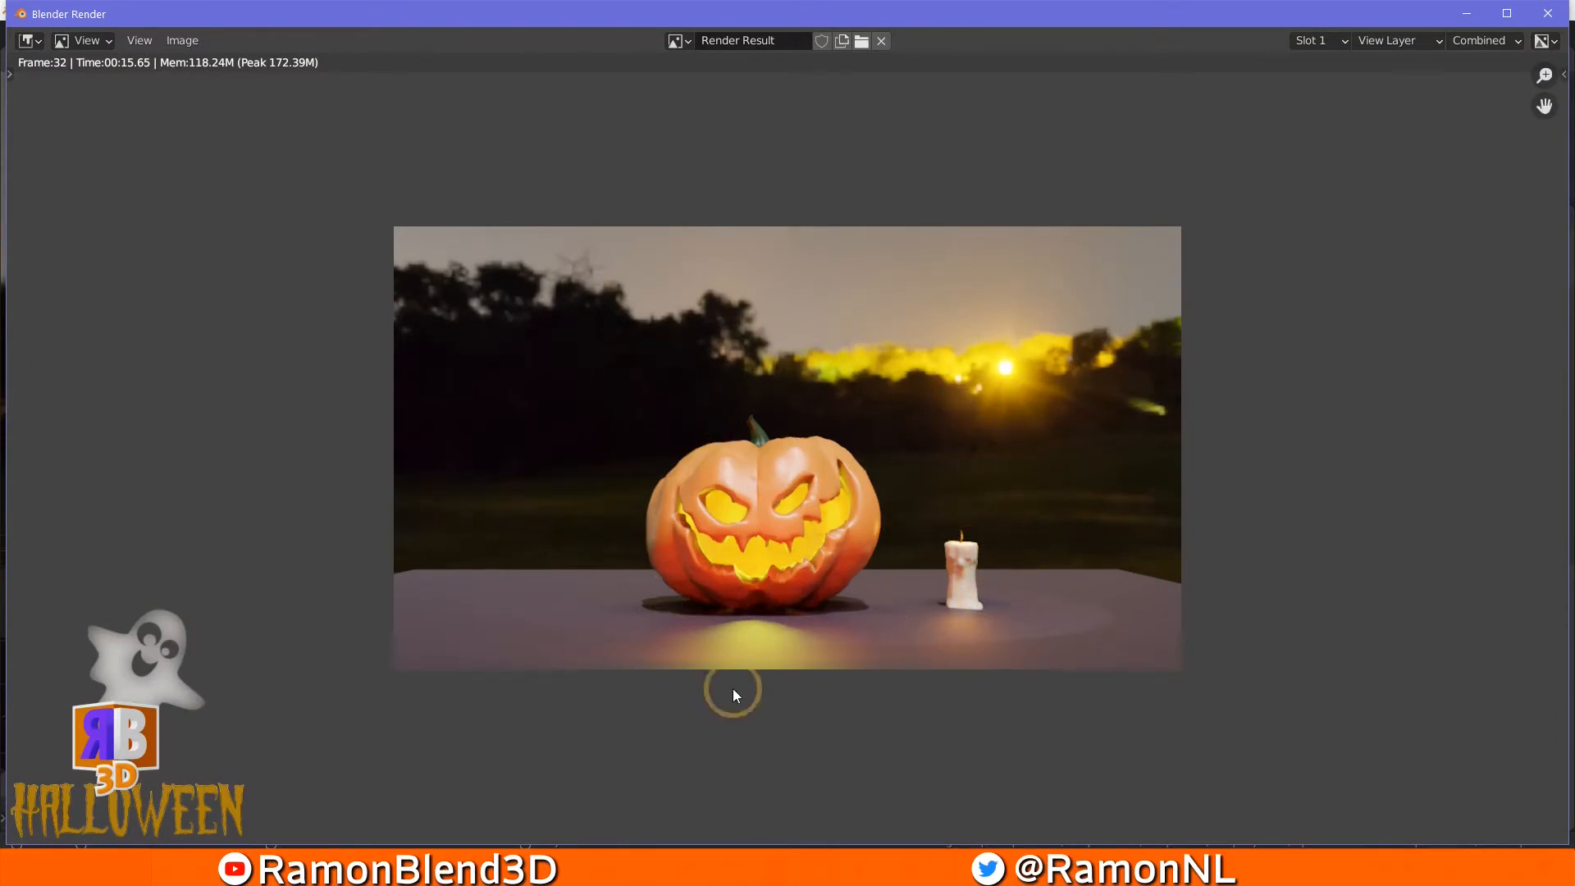
{"action": "middle_click_drag", "start_coordinate": [803, 674], "coordinate": [829, 681]}
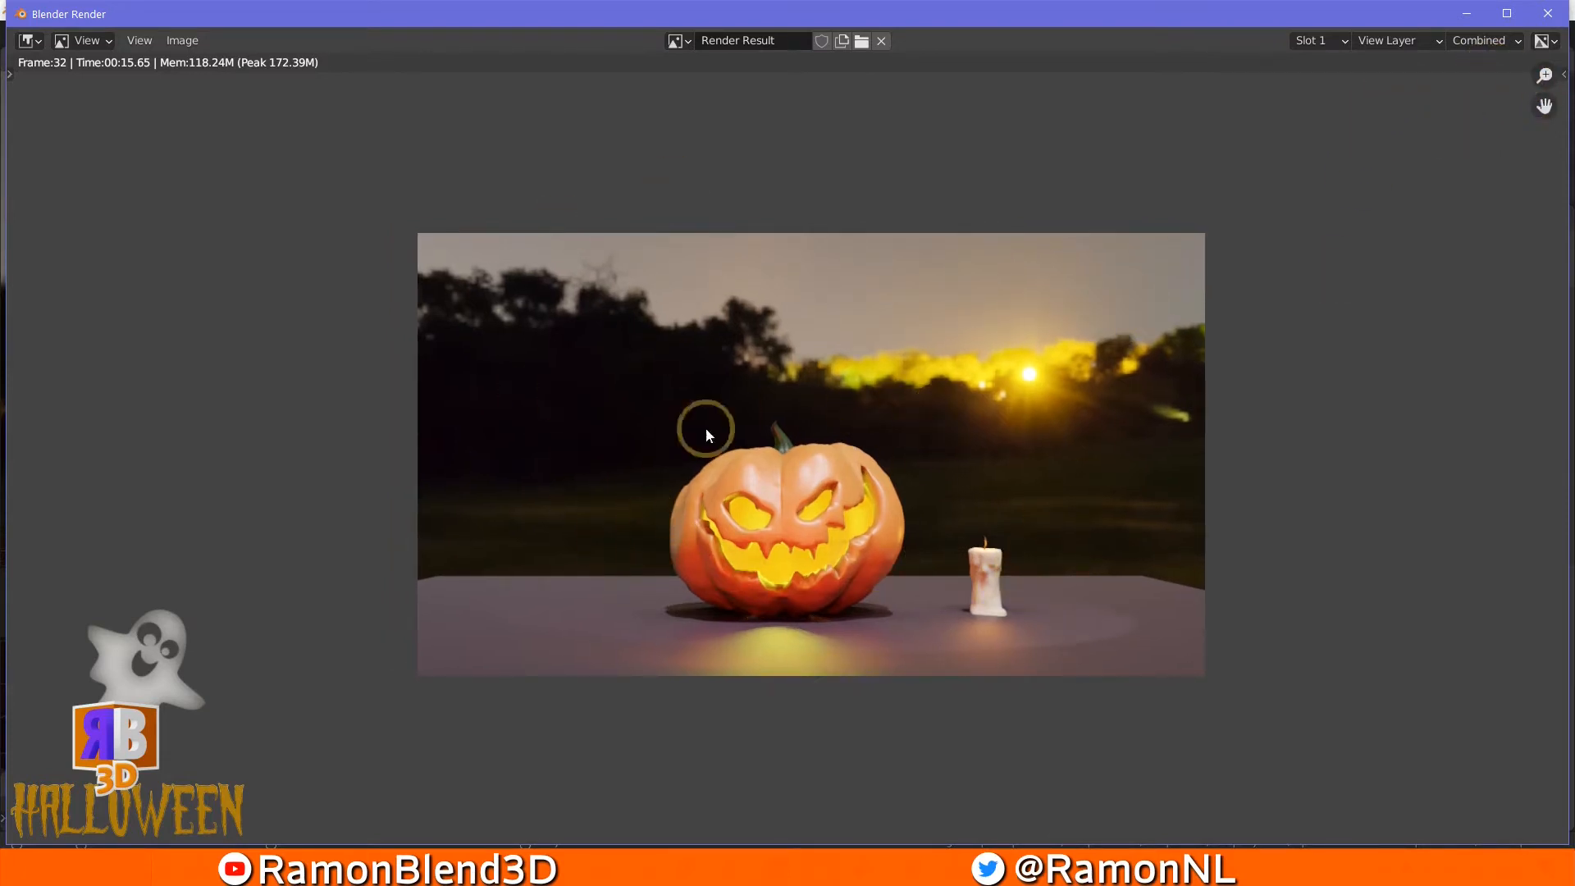
{"action": "left_click", "coordinate": [1554, 14]}
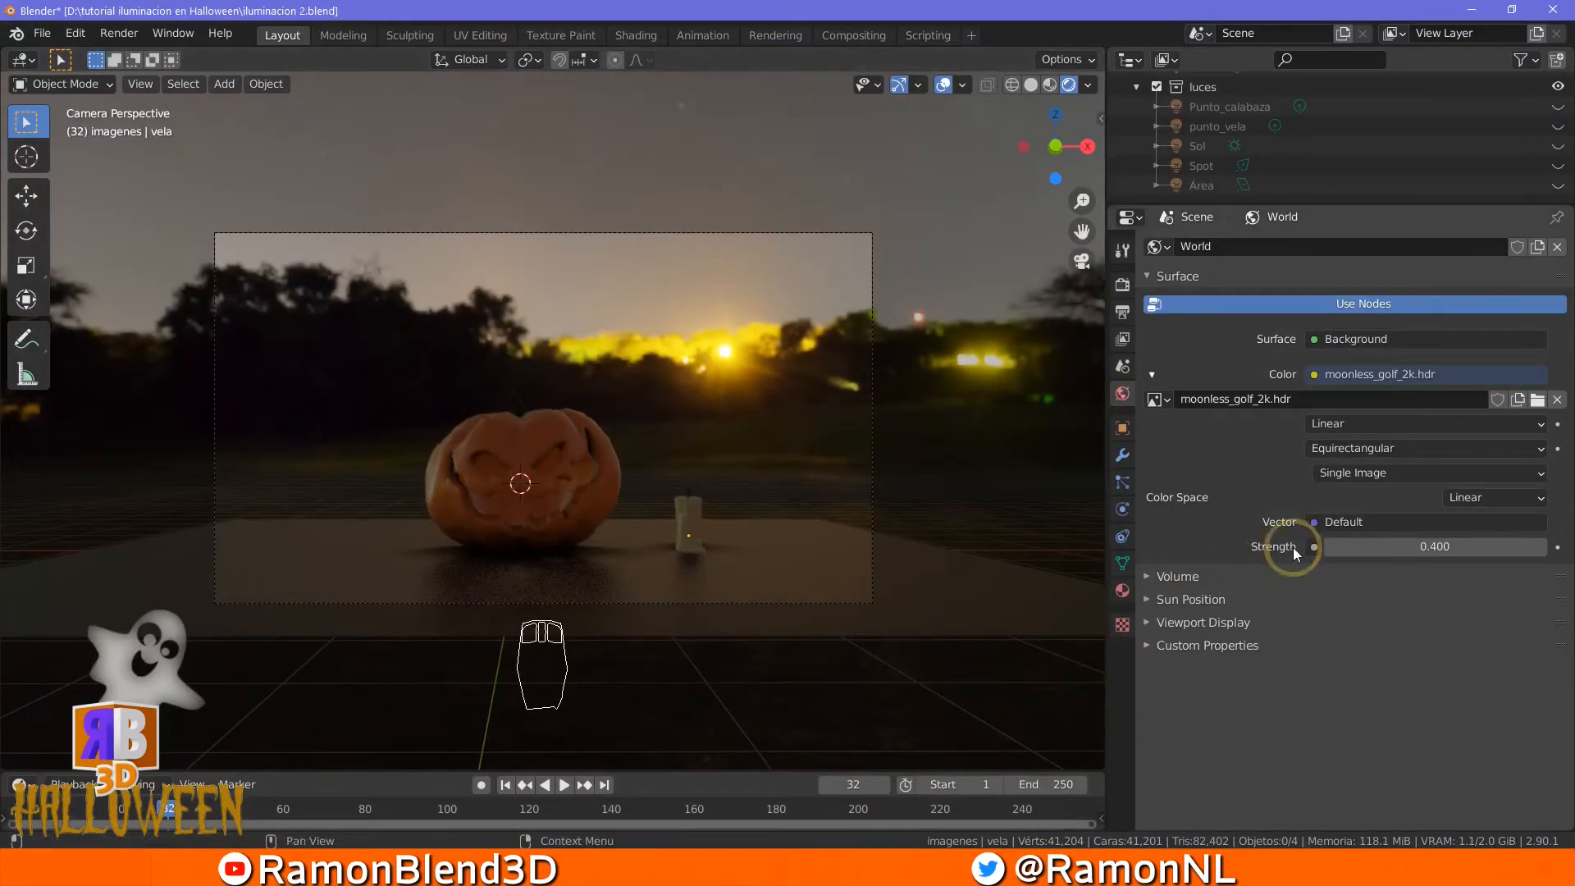
Enable the Transparent film option in the render settings to hide the HDRI background
{"action": "left_click", "coordinate": [1122, 286]}
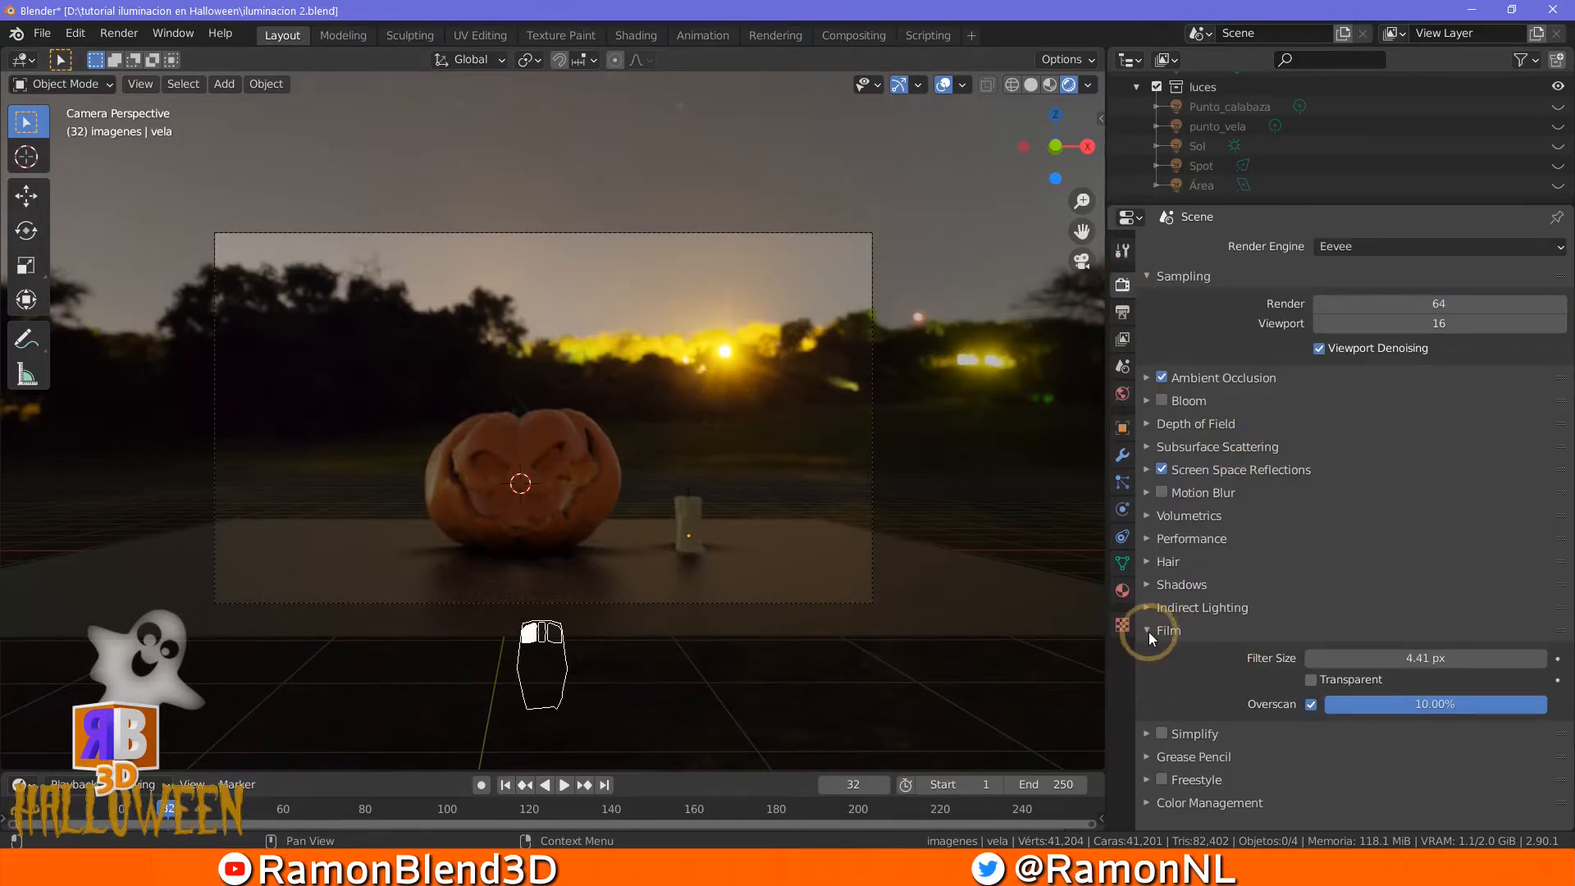
{"action": "left_click", "coordinate": [1304, 676]}
{"action": "left_click", "coordinate": [1310, 680]}
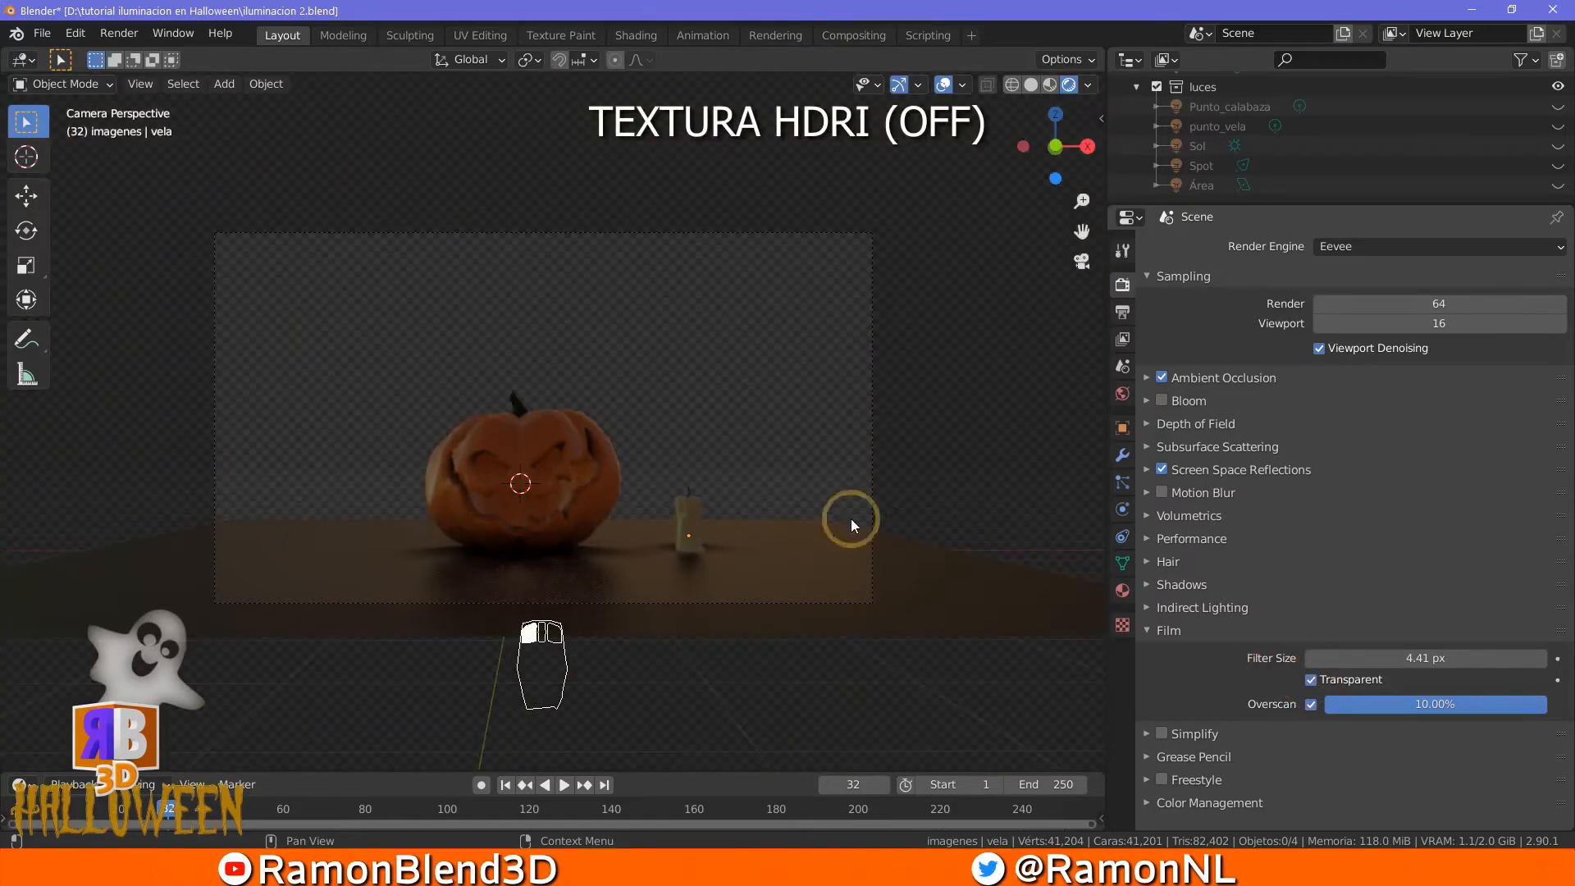
Examine the HDRI lighting on the pumpkin and candle from several sides with the background hidden
{"action": "left_click", "coordinate": [630, 580]}
{"action": "middle_click_drag", "start_coordinate": [666, 668], "coordinate": [746, 694]}
{"action": "scroll", "coordinate": [549, 507], "scroll_direction": "up", "scroll_amount": 3}
{"action": "middle_click_drag", "start_coordinate": [551, 507], "coordinate": [337, 456]}
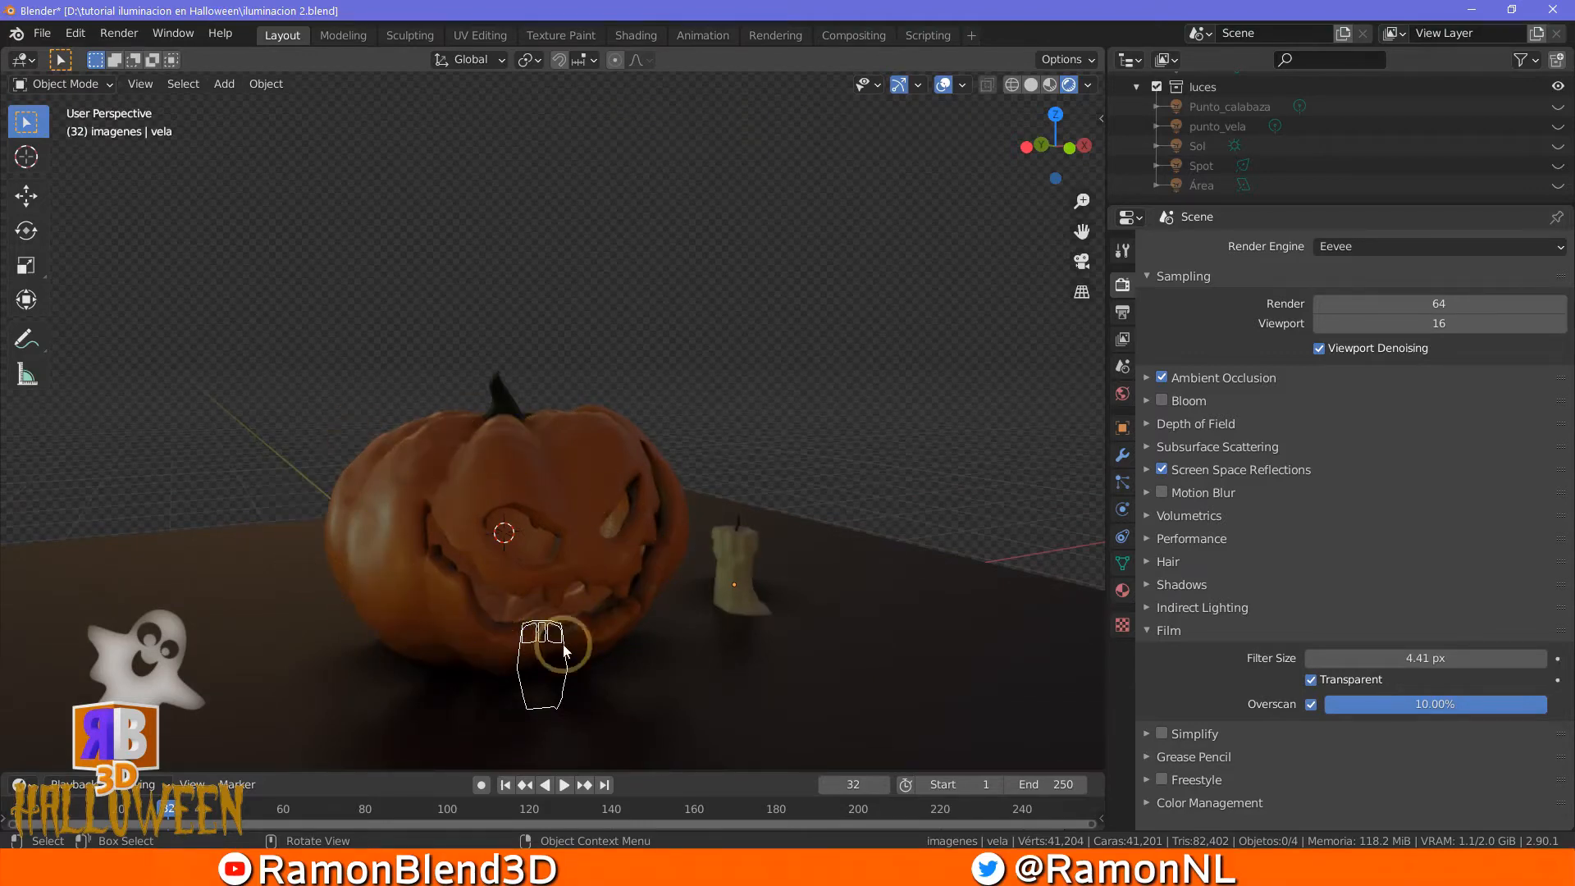
{"action": "middle_click_drag", "start_coordinate": [771, 697], "coordinate": [460, 701]}
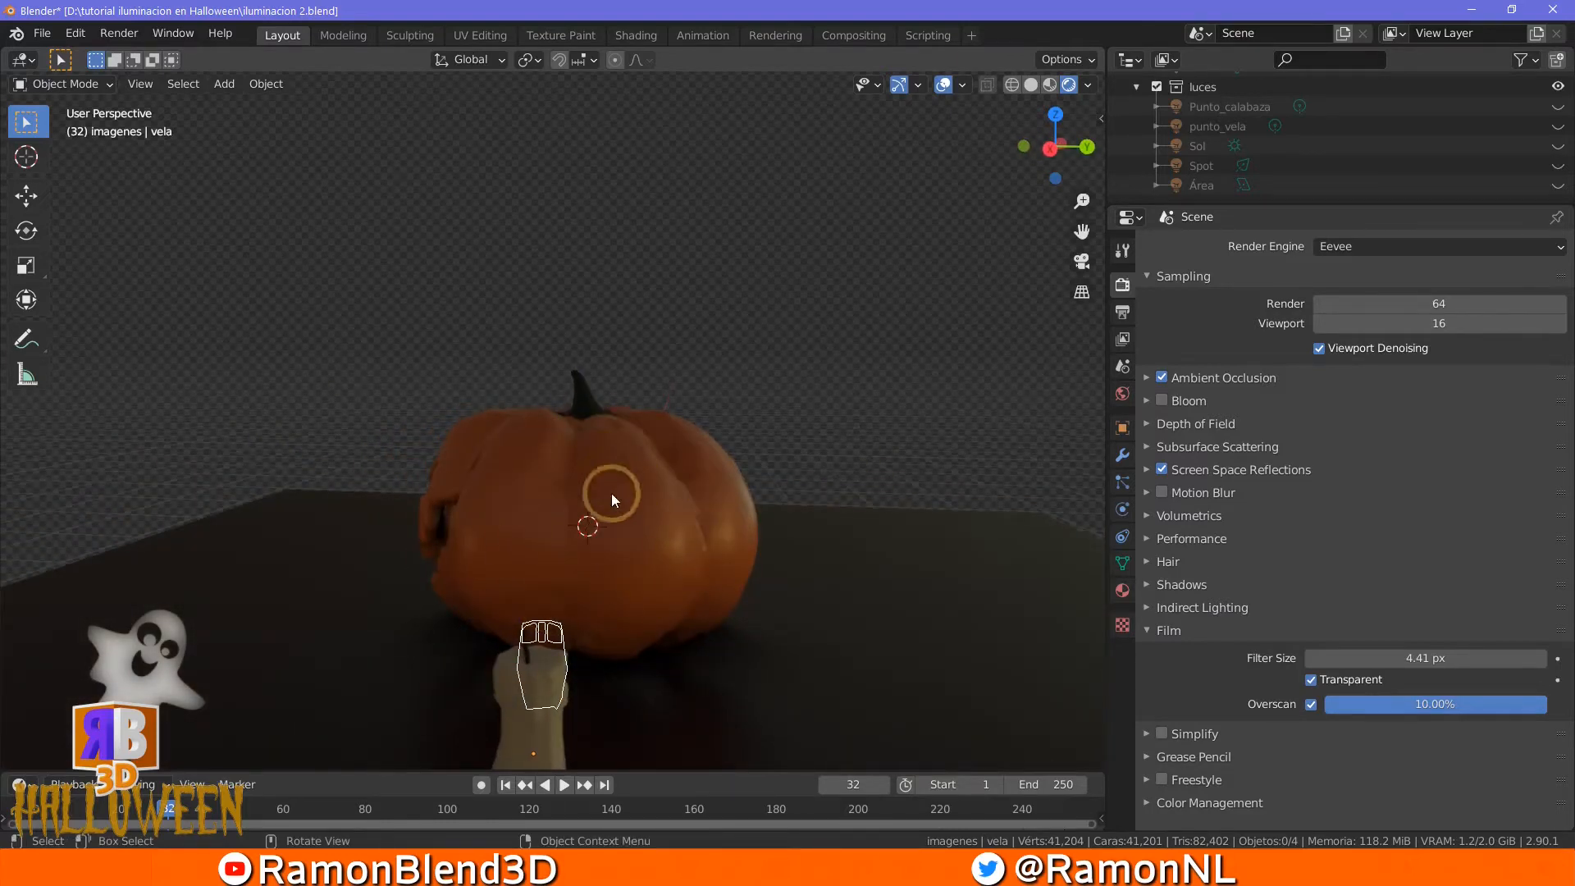
{"action": "middle_click_drag", "start_coordinate": [653, 584], "coordinate": [834, 591]}
{"action": "scroll", "coordinate": [716, 559], "scroll_direction": "up", "scroll_amount": 3}
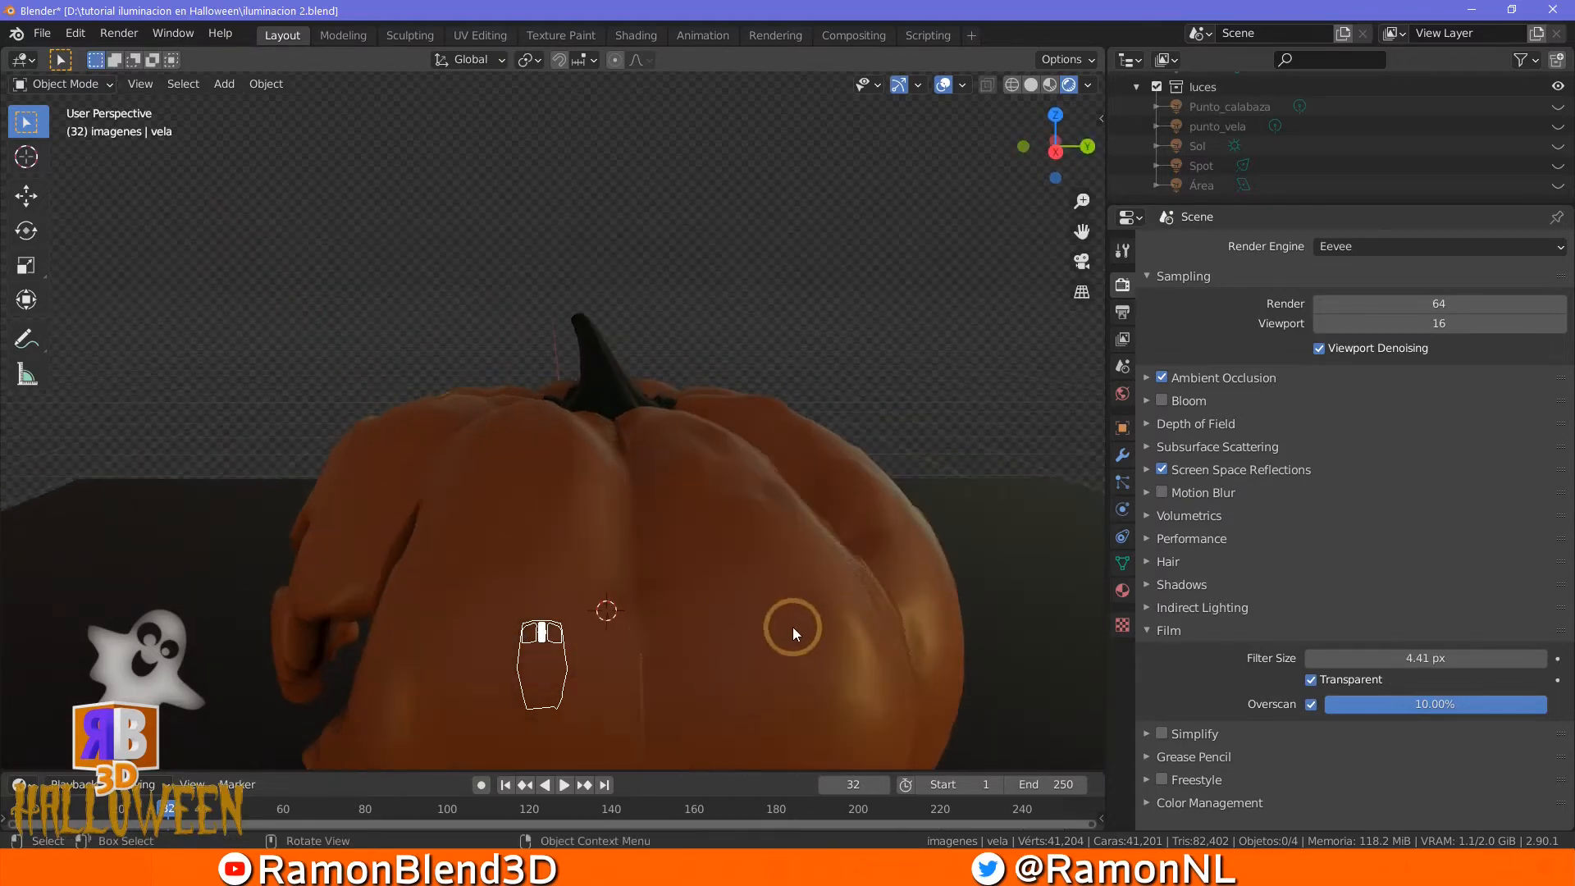
{"action": "scroll", "coordinate": [766, 657], "scroll_direction": "down", "scroll_amount": 4}
{"action": "middle_click_drag", "start_coordinate": [663, 638], "coordinate": [923, 632]}
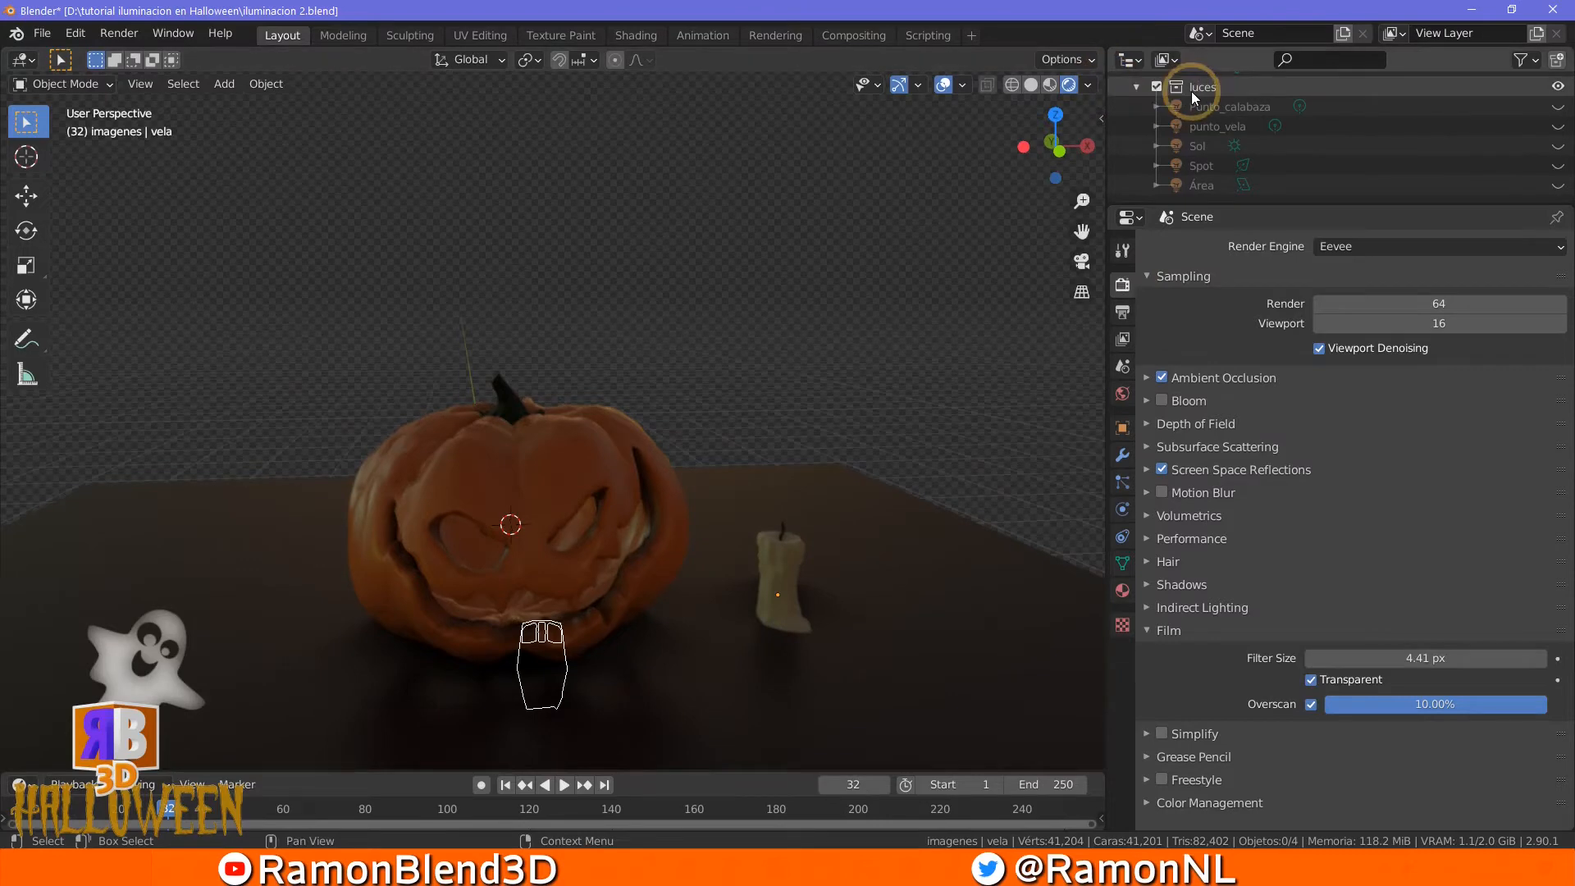
Exclude the "luces" collection from the view layer
{"action": "scroll", "coordinate": [1201, 120], "scroll_direction": "up", "scroll_amount": 2}
{"action": "scroll", "coordinate": [1203, 121], "scroll_direction": "up", "scroll_amount": 2}
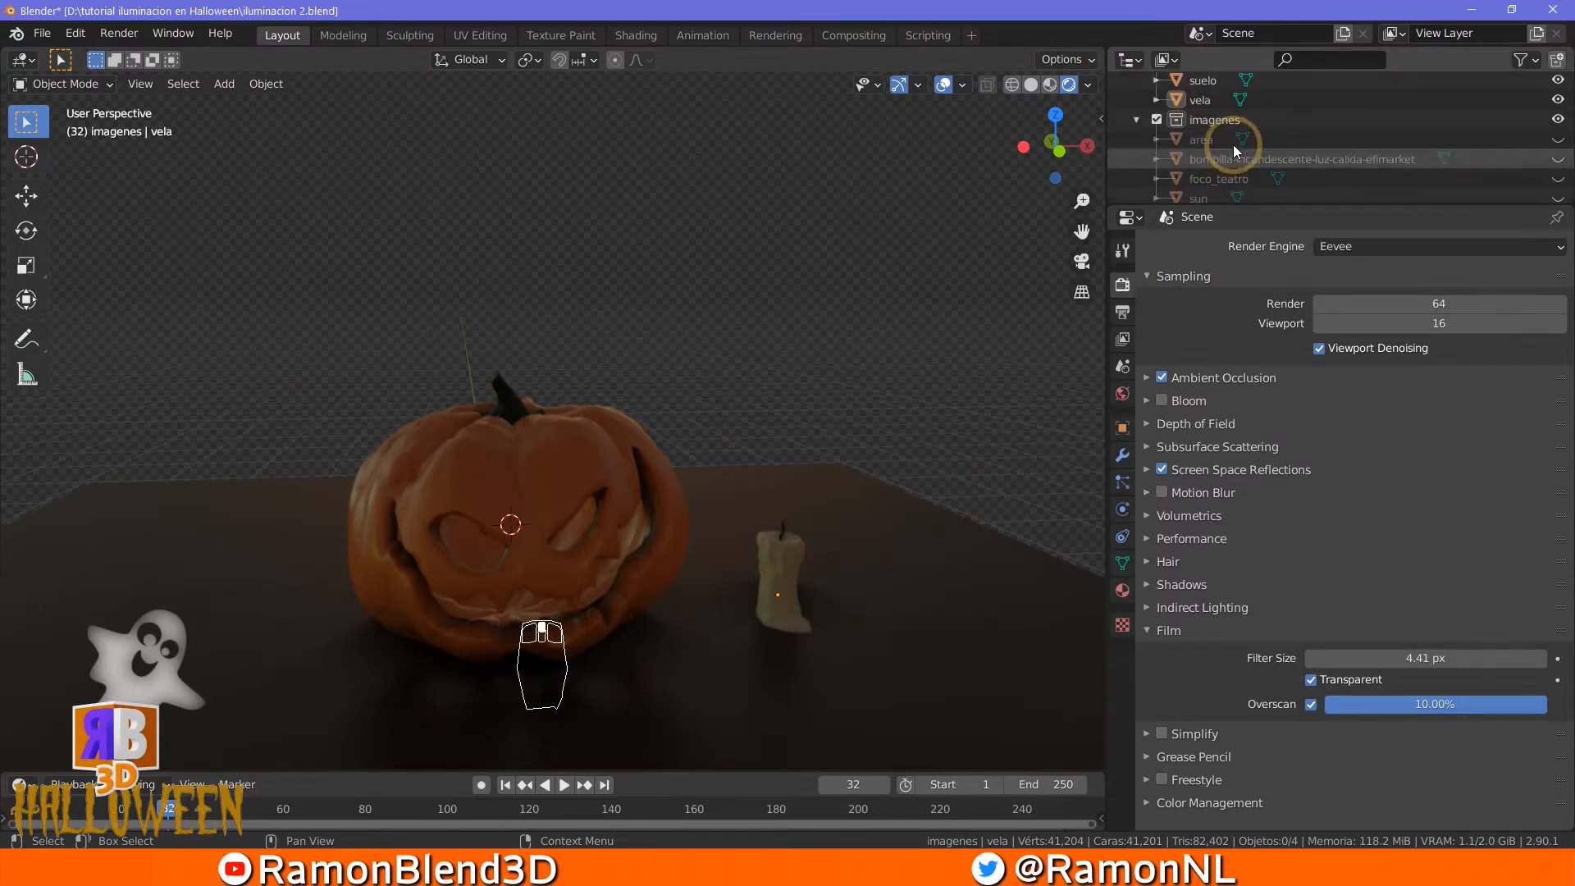
{"action": "left_click", "coordinate": [1156, 152]}
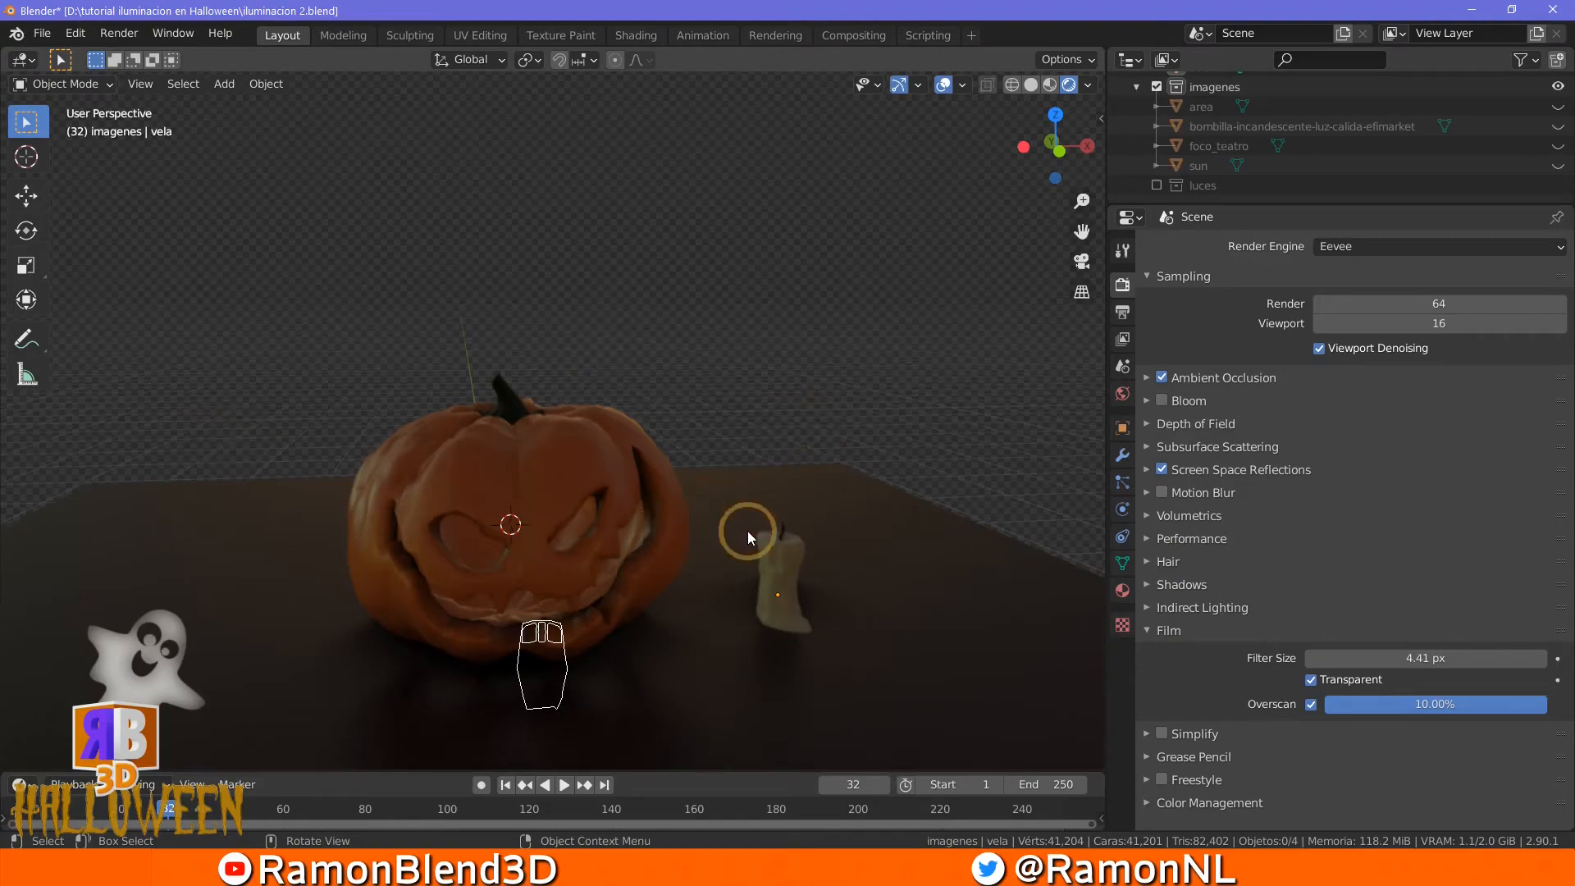
Render the scene from the camera view without the light objects and inspect the whole image
{"action": "key", "text": "KP_0"}
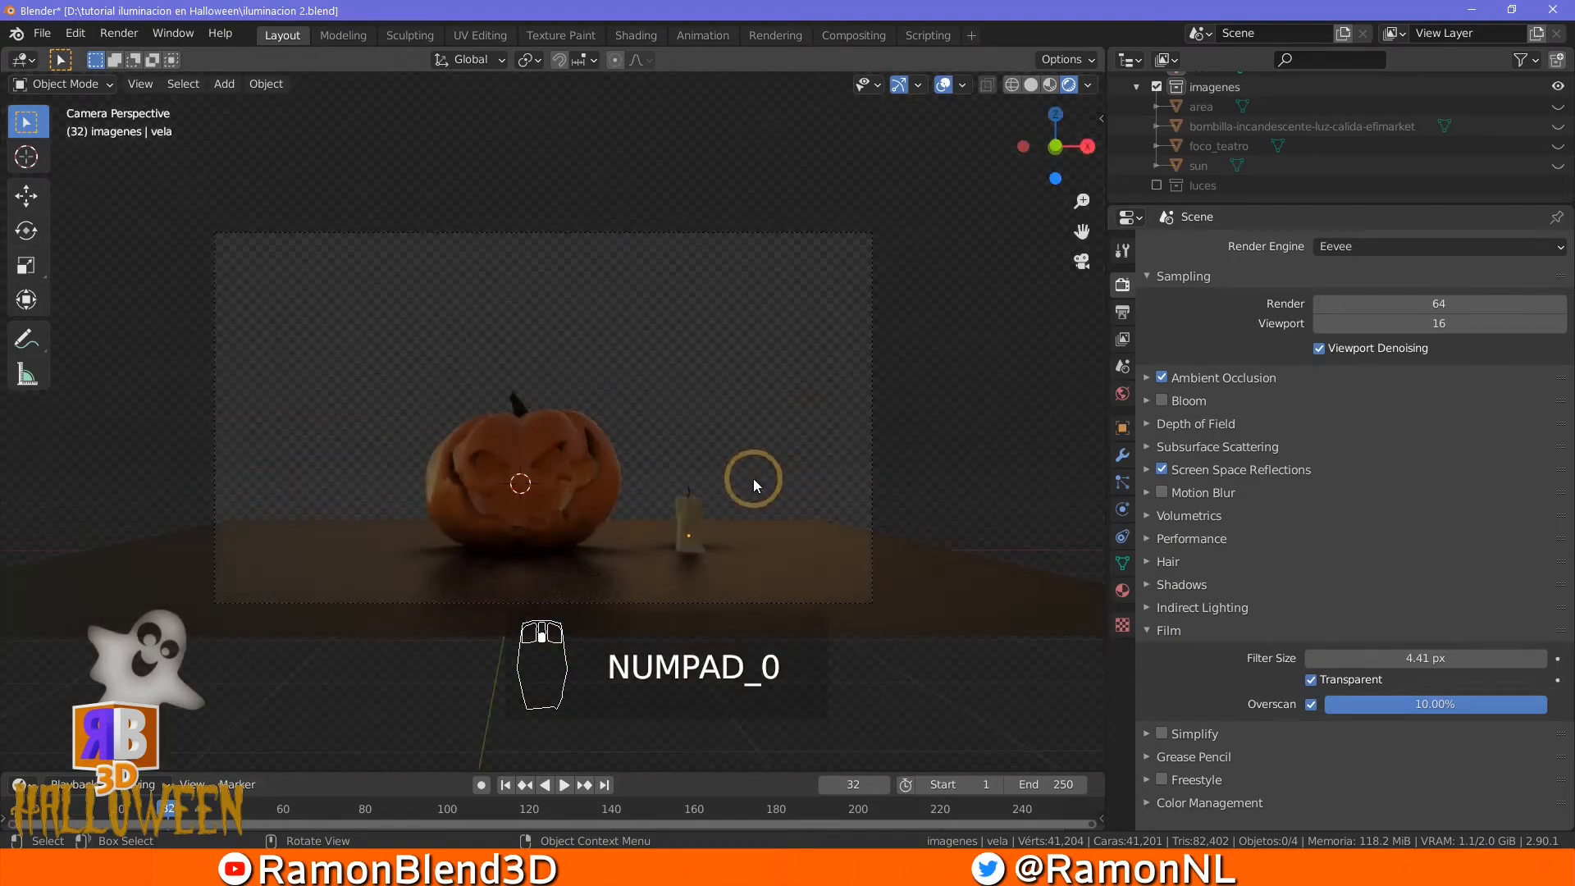
{"action": "key", "text": "F12"}
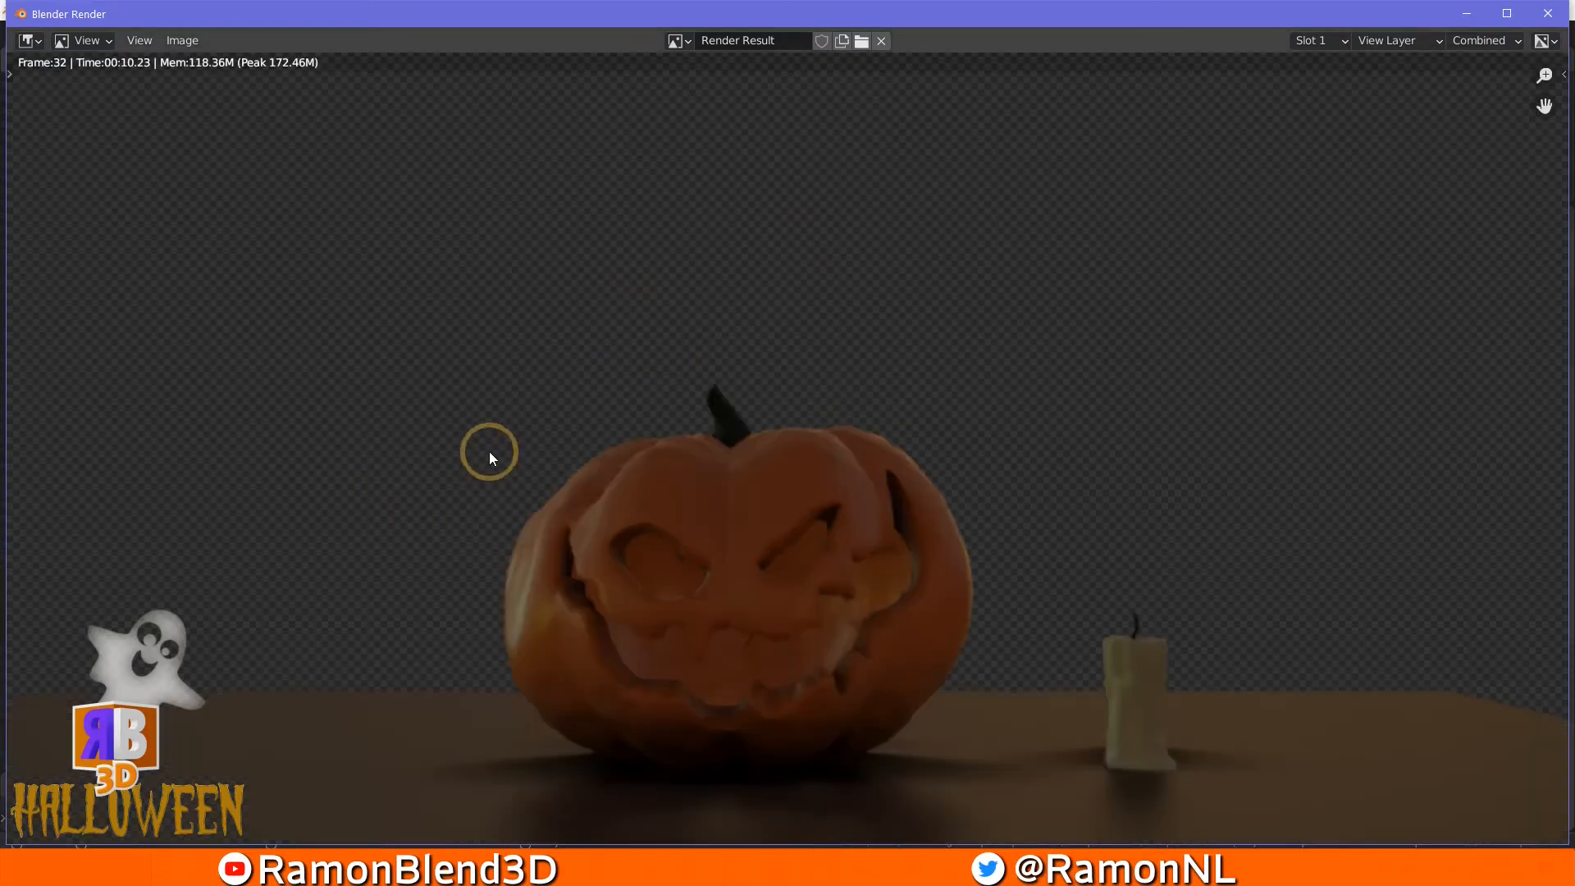
{"action": "scroll", "coordinate": [746, 520], "scroll_direction": "down", "scroll_amount": 2}
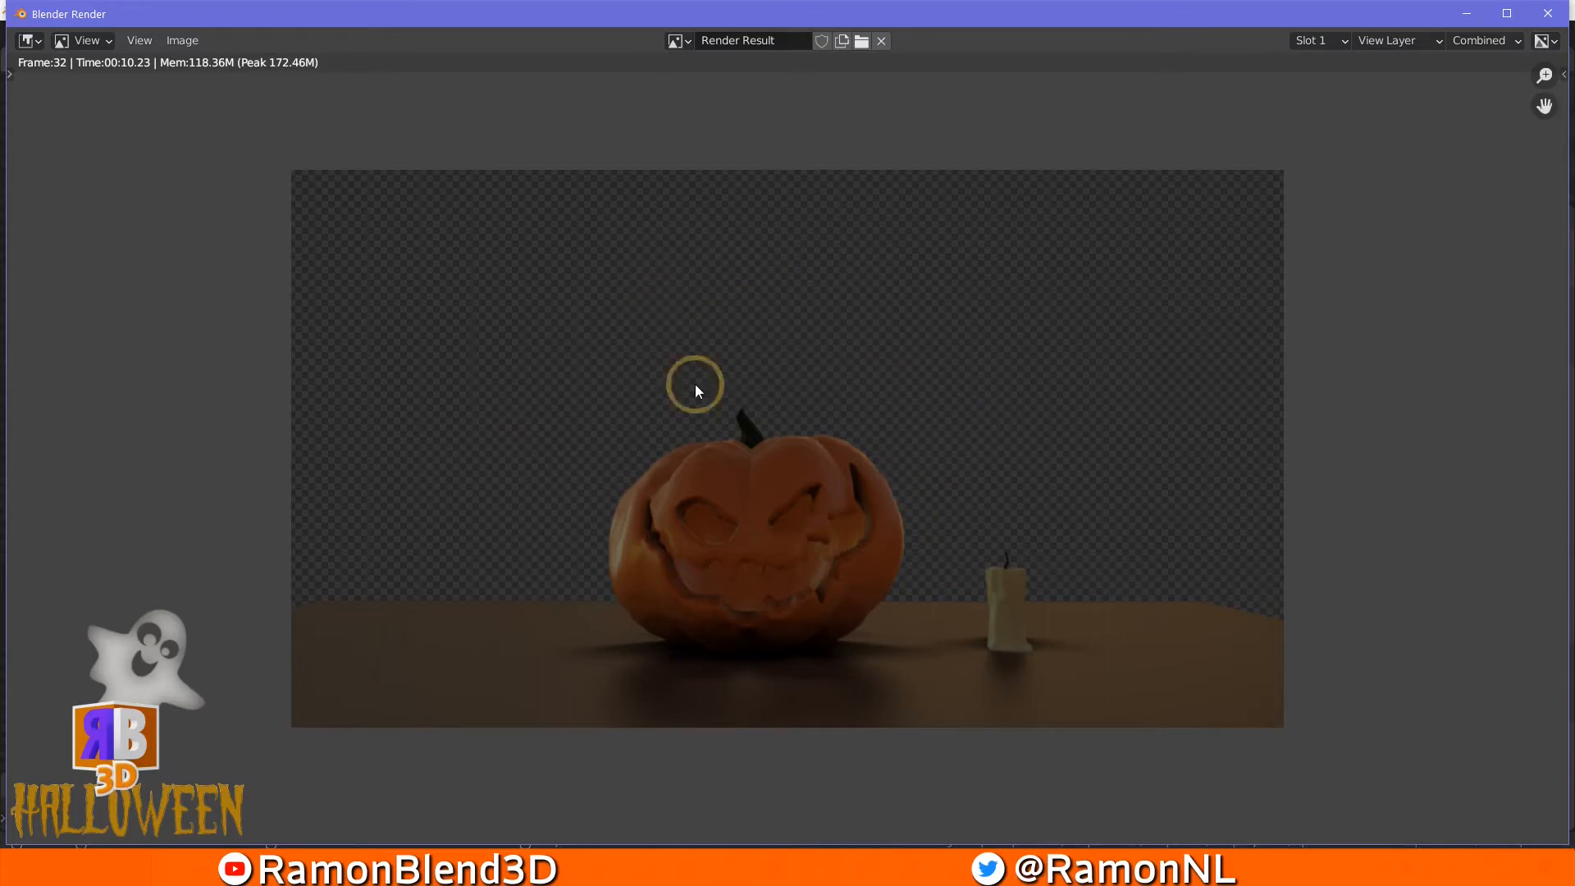
Close the rendered image and disable the Transparent film option in the render settings
{"action": "middle_click_drag", "start_coordinate": [927, 565], "coordinate": [892, 562]}
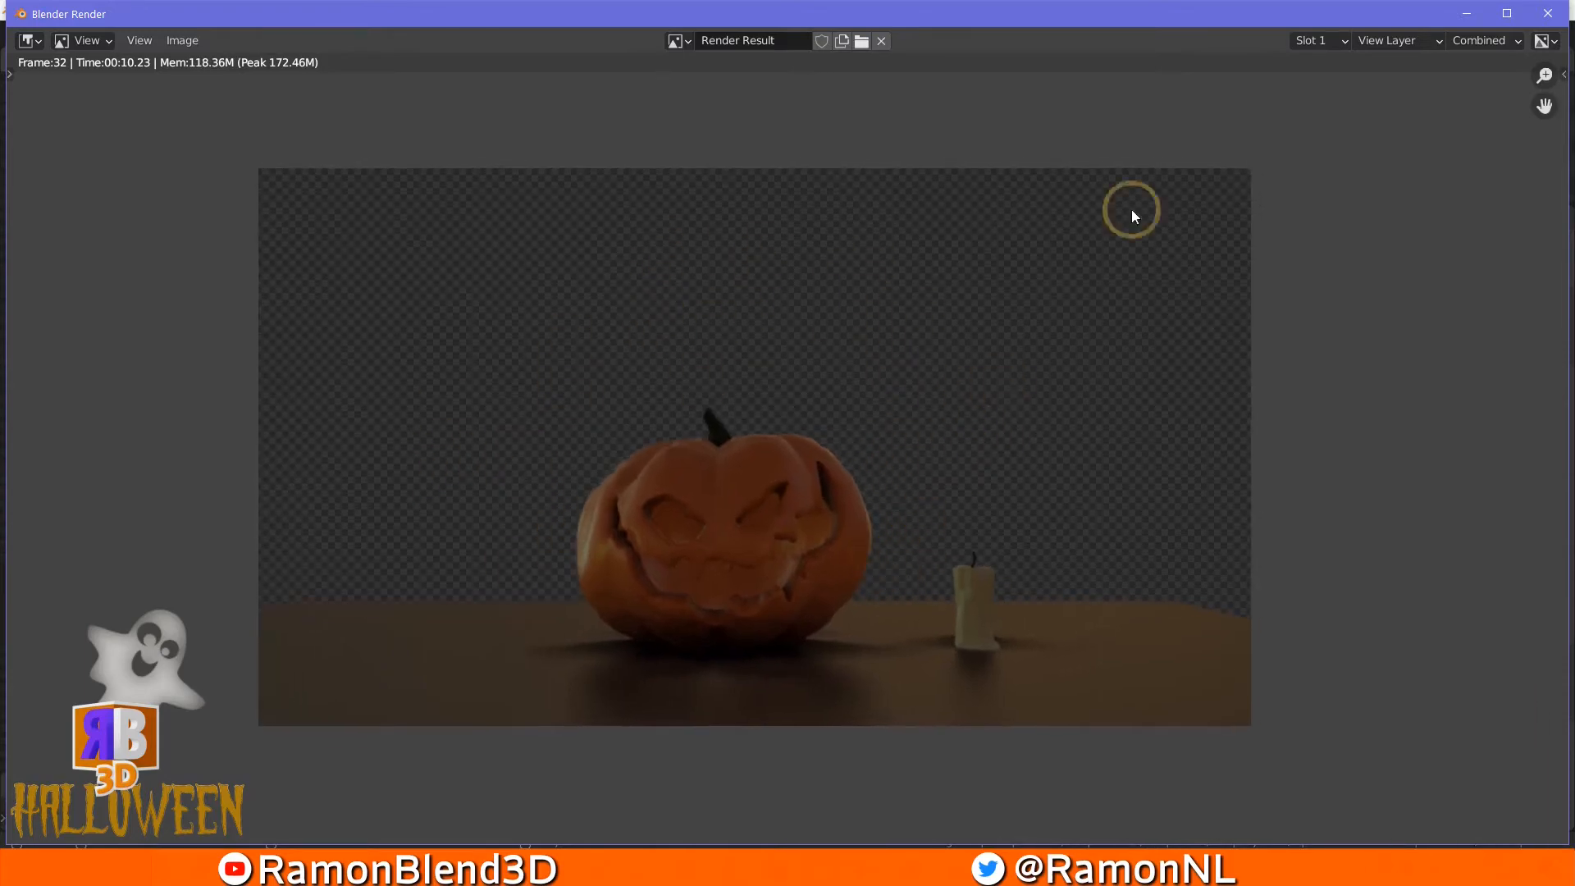
{"action": "scroll", "coordinate": [1000, 387], "scroll_direction": "down", "scroll_amount": 1}
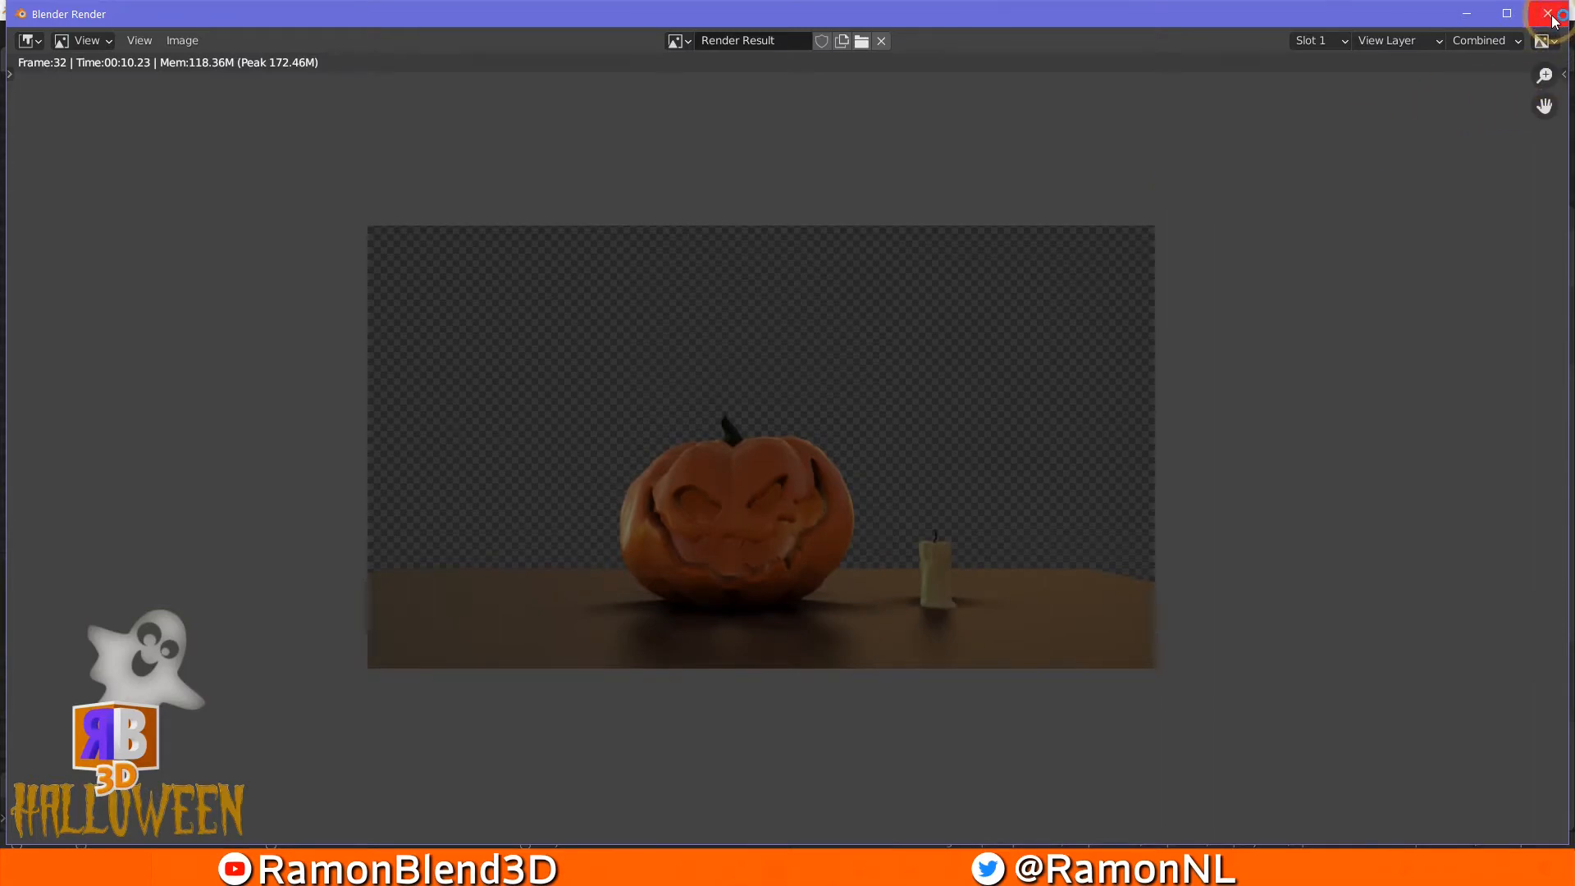
{"action": "key", "text": "Escape"}
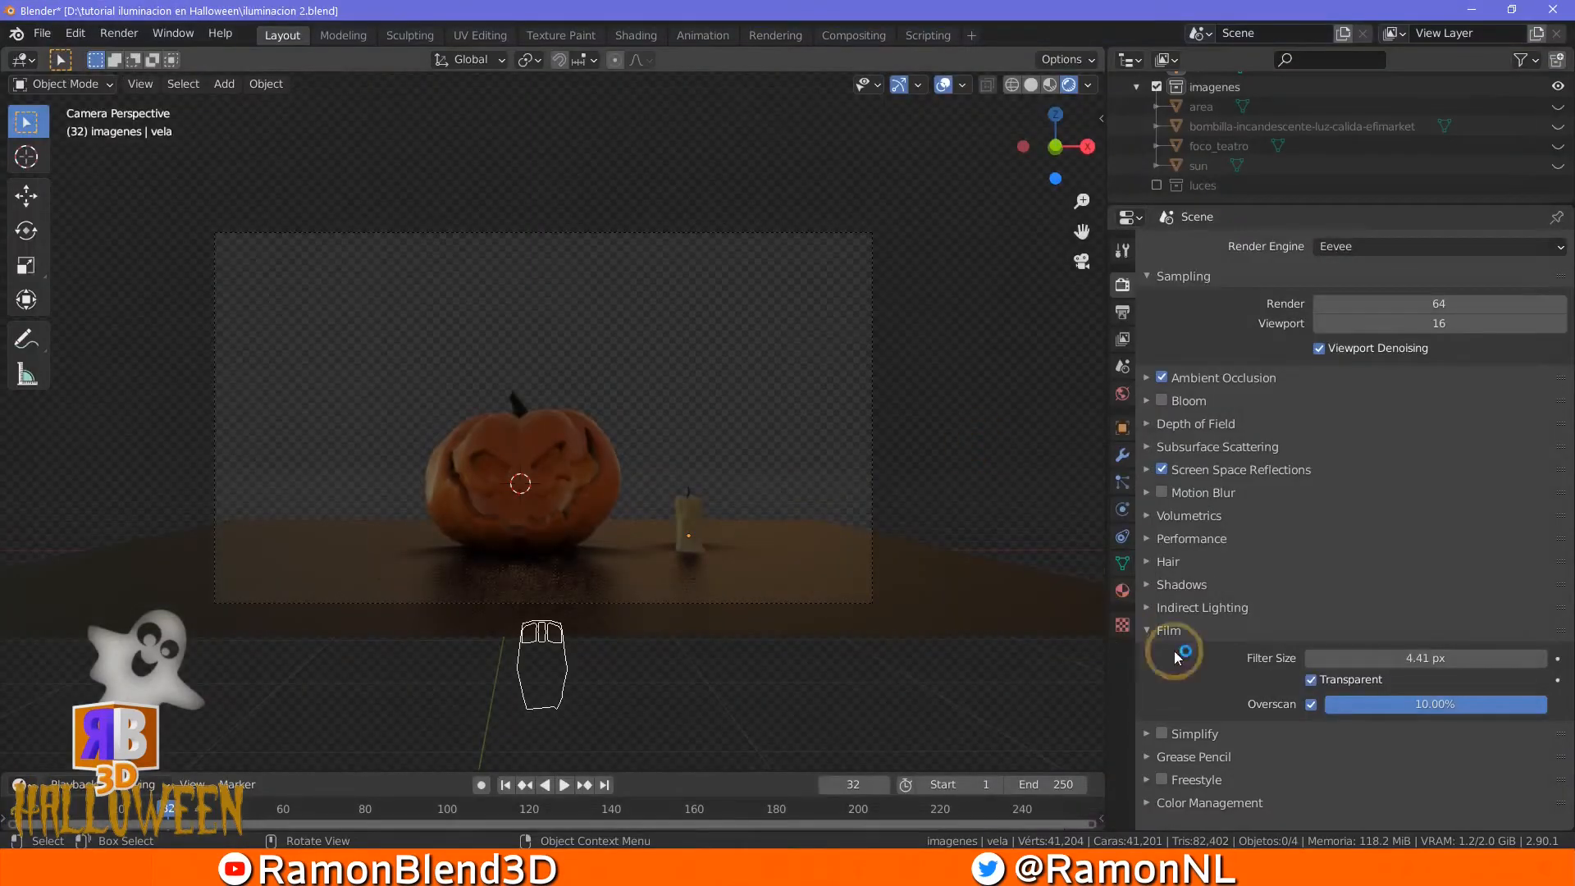
{"action": "left_click", "coordinate": [1312, 681]}
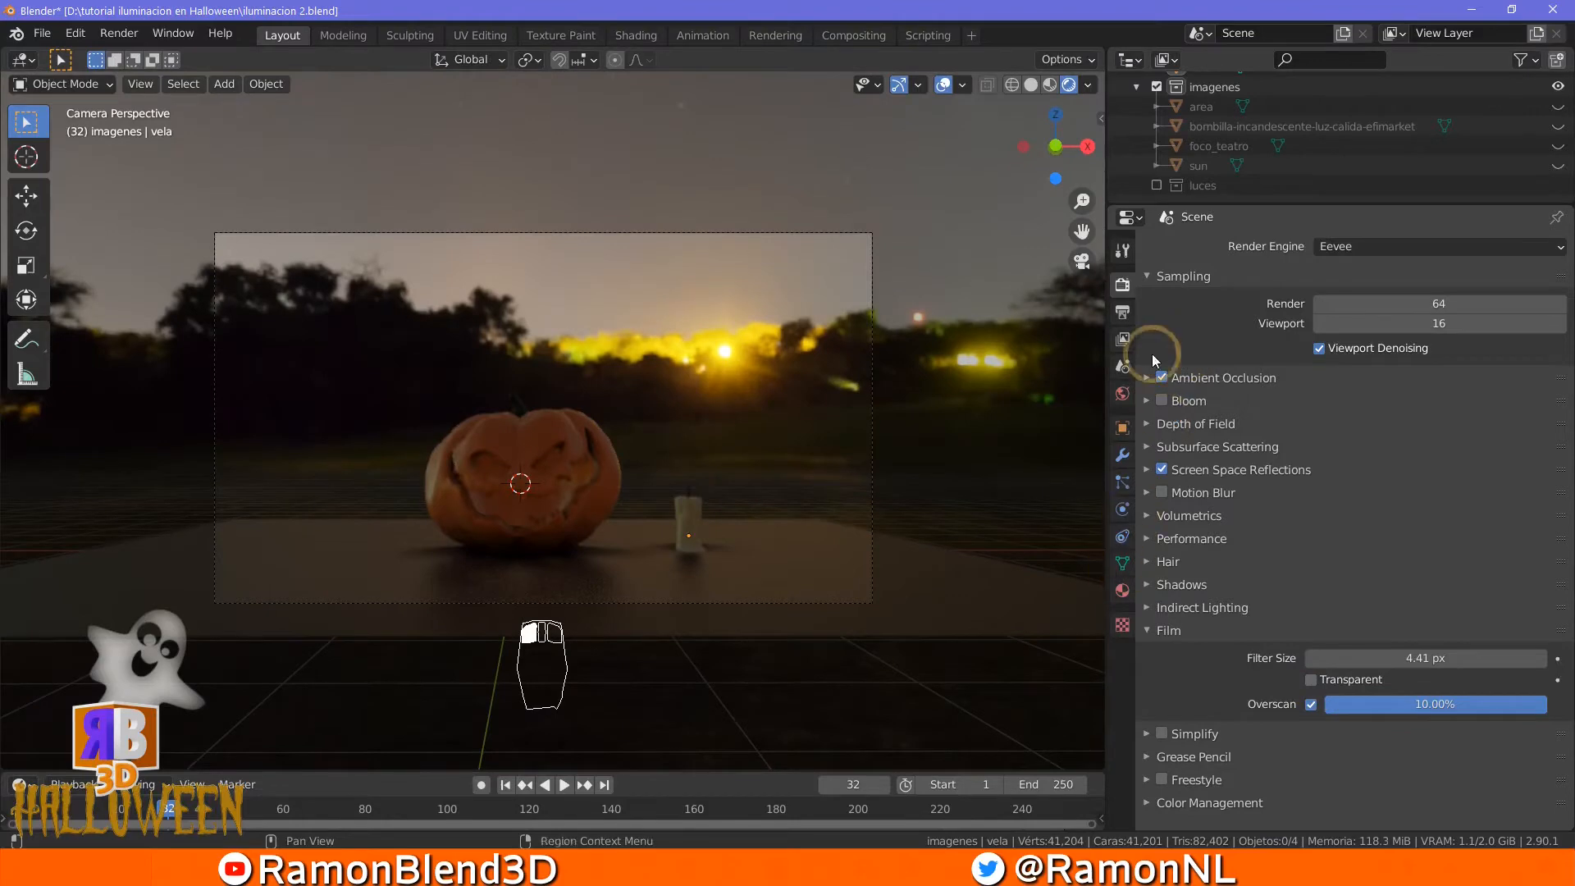
Remove the HDRI texture from the world background color and set the background strength to 2.7
{"action": "left_click", "coordinate": [1123, 392]}
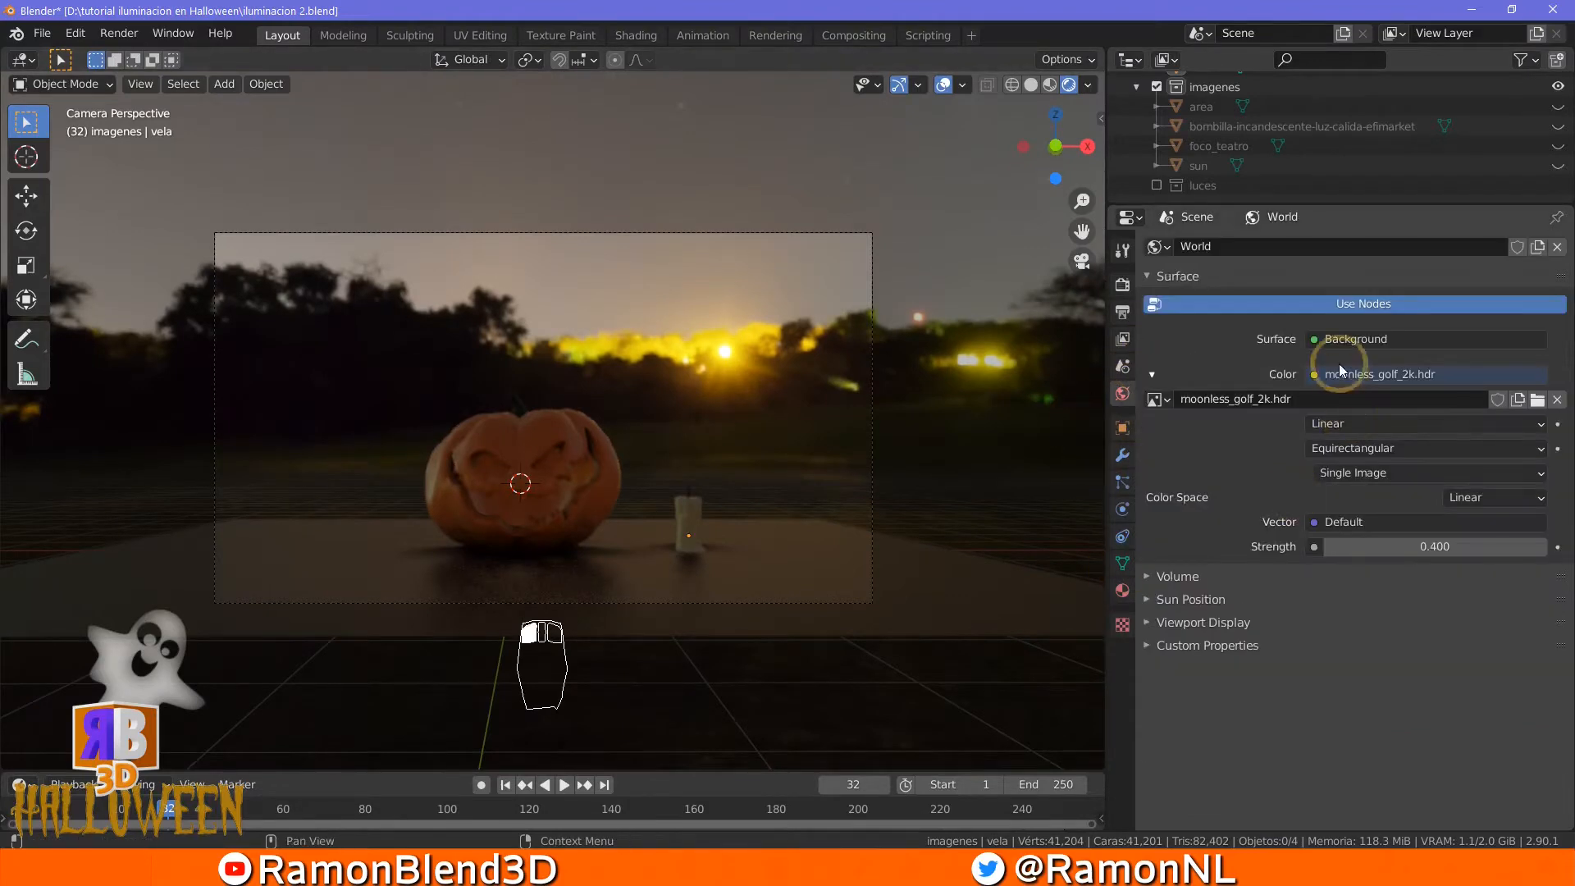
{"action": "left_click", "coordinate": [1314, 373]}
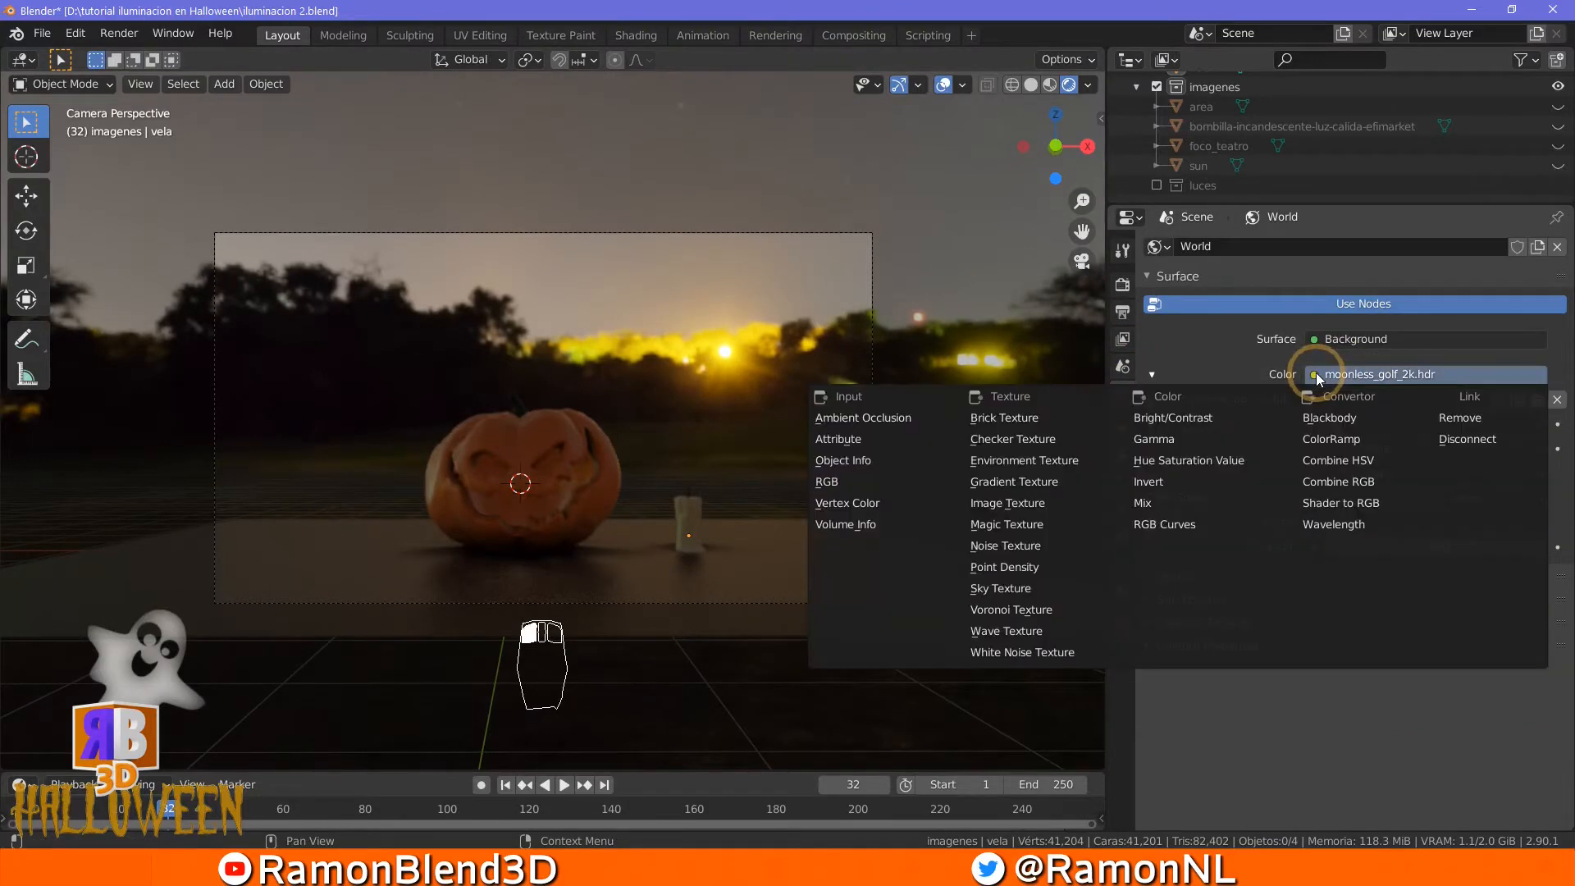
{"action": "left_click", "coordinate": [1464, 419]}
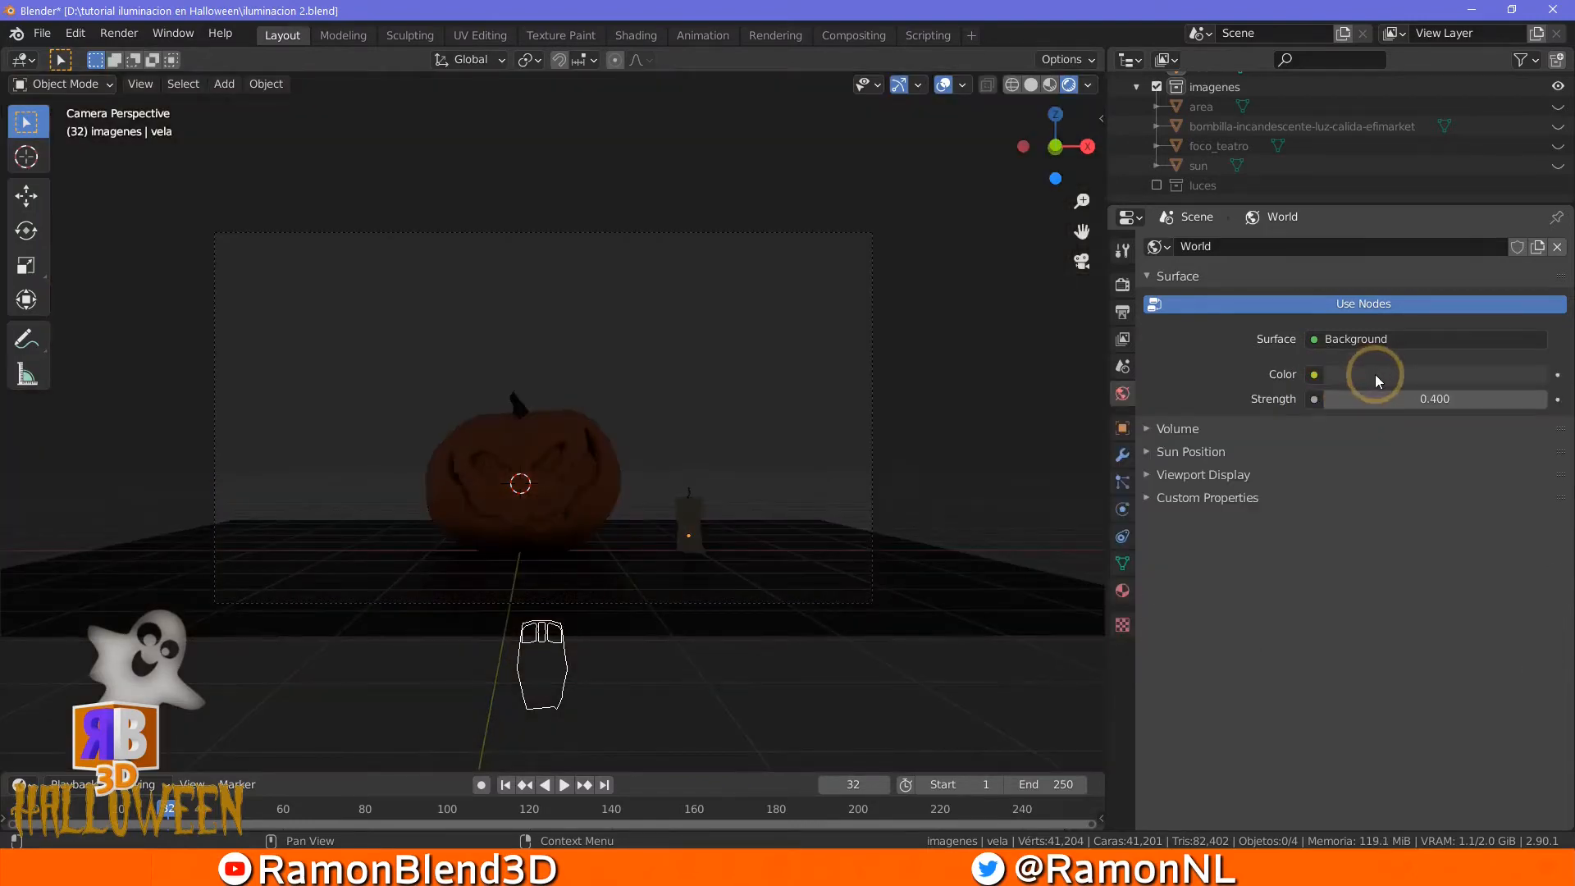
{"action": "left_click_drag", "start_coordinate": [1369, 398], "coordinate": [1388, 399]}
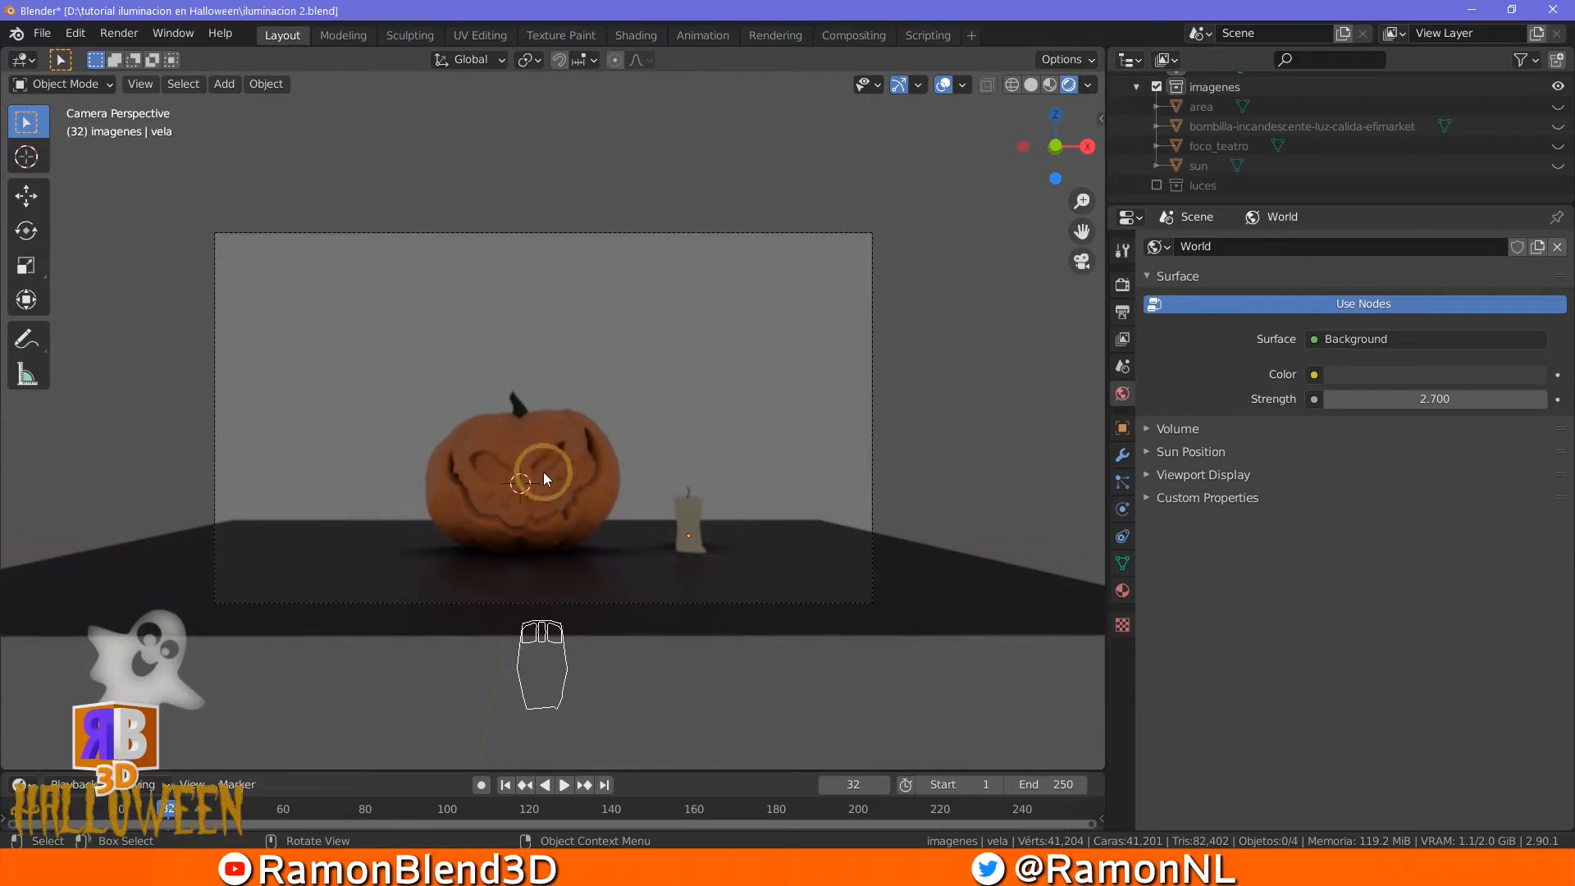
Include the "luces" collection in the view layer again and hide all five of its lights in the viewport
{"action": "left_click", "coordinate": [1156, 186]}
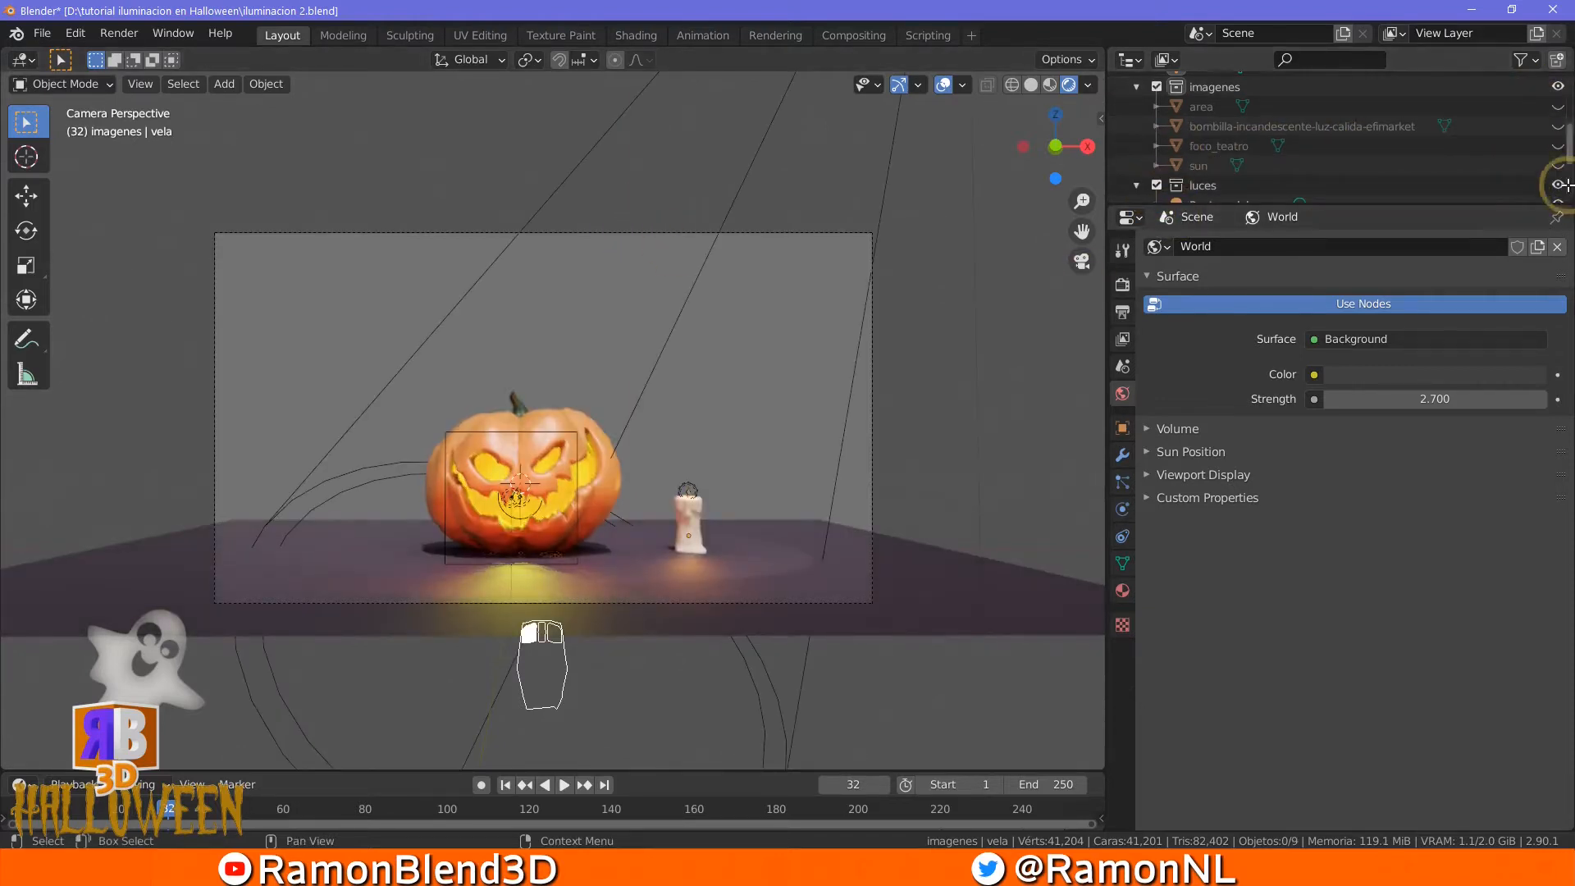
{"action": "scroll", "coordinate": [1316, 149], "scroll_direction": "down", "scroll_amount": 2}
{"action": "left_click_drag", "start_coordinate": [1328, 204], "coordinate": [1356, 401]}
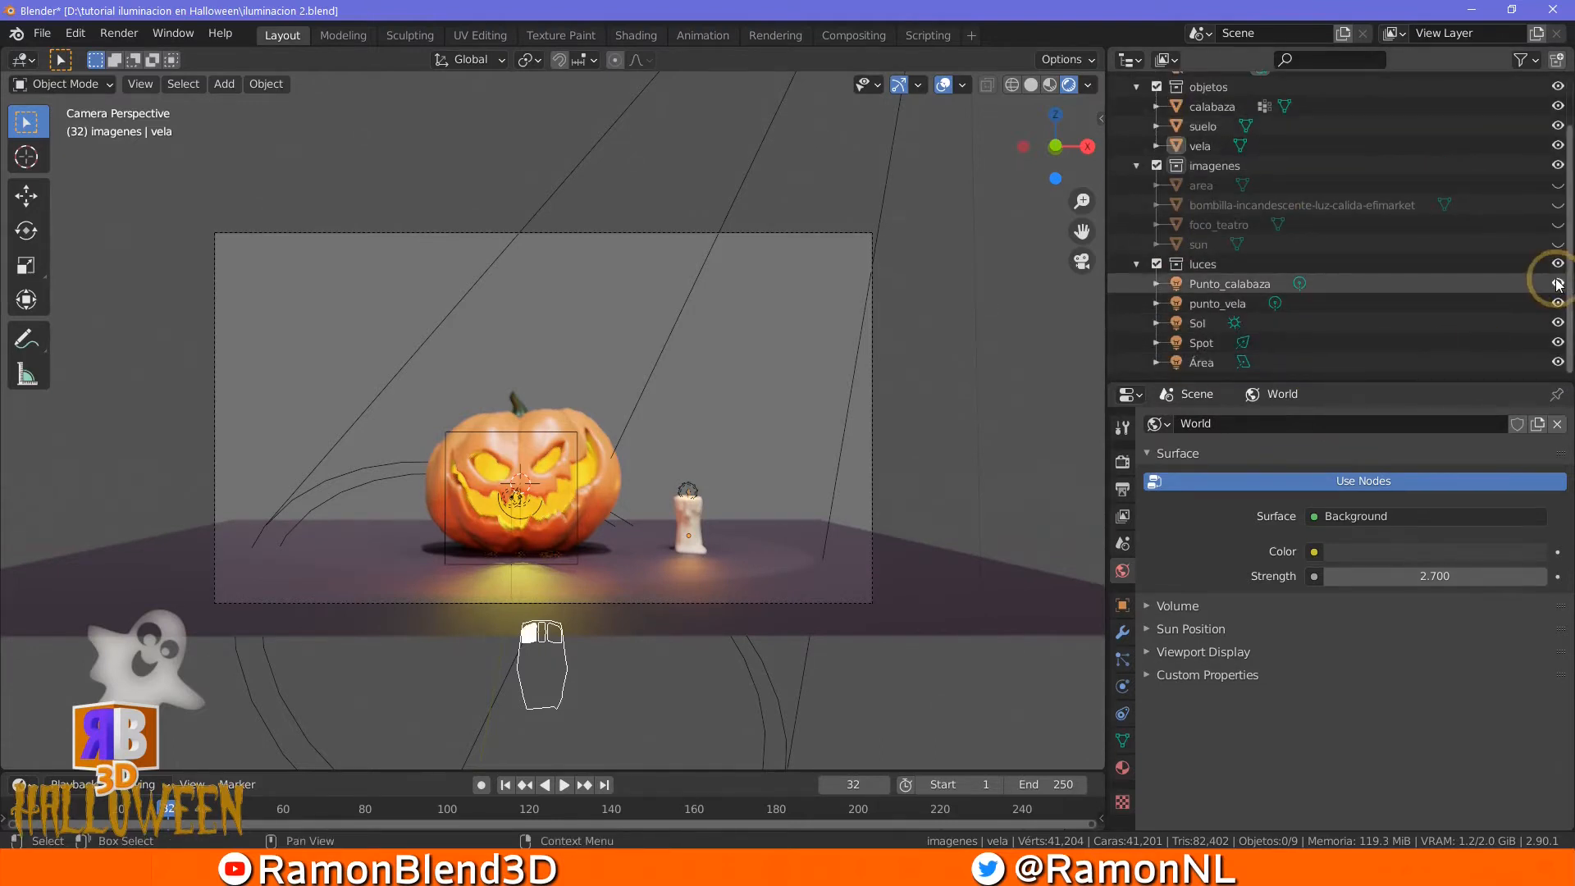
{"action": "left_click", "coordinate": [1557, 285]}
{"action": "left_click", "coordinate": [1557, 304]}
{"action": "left_click", "coordinate": [1556, 323]}
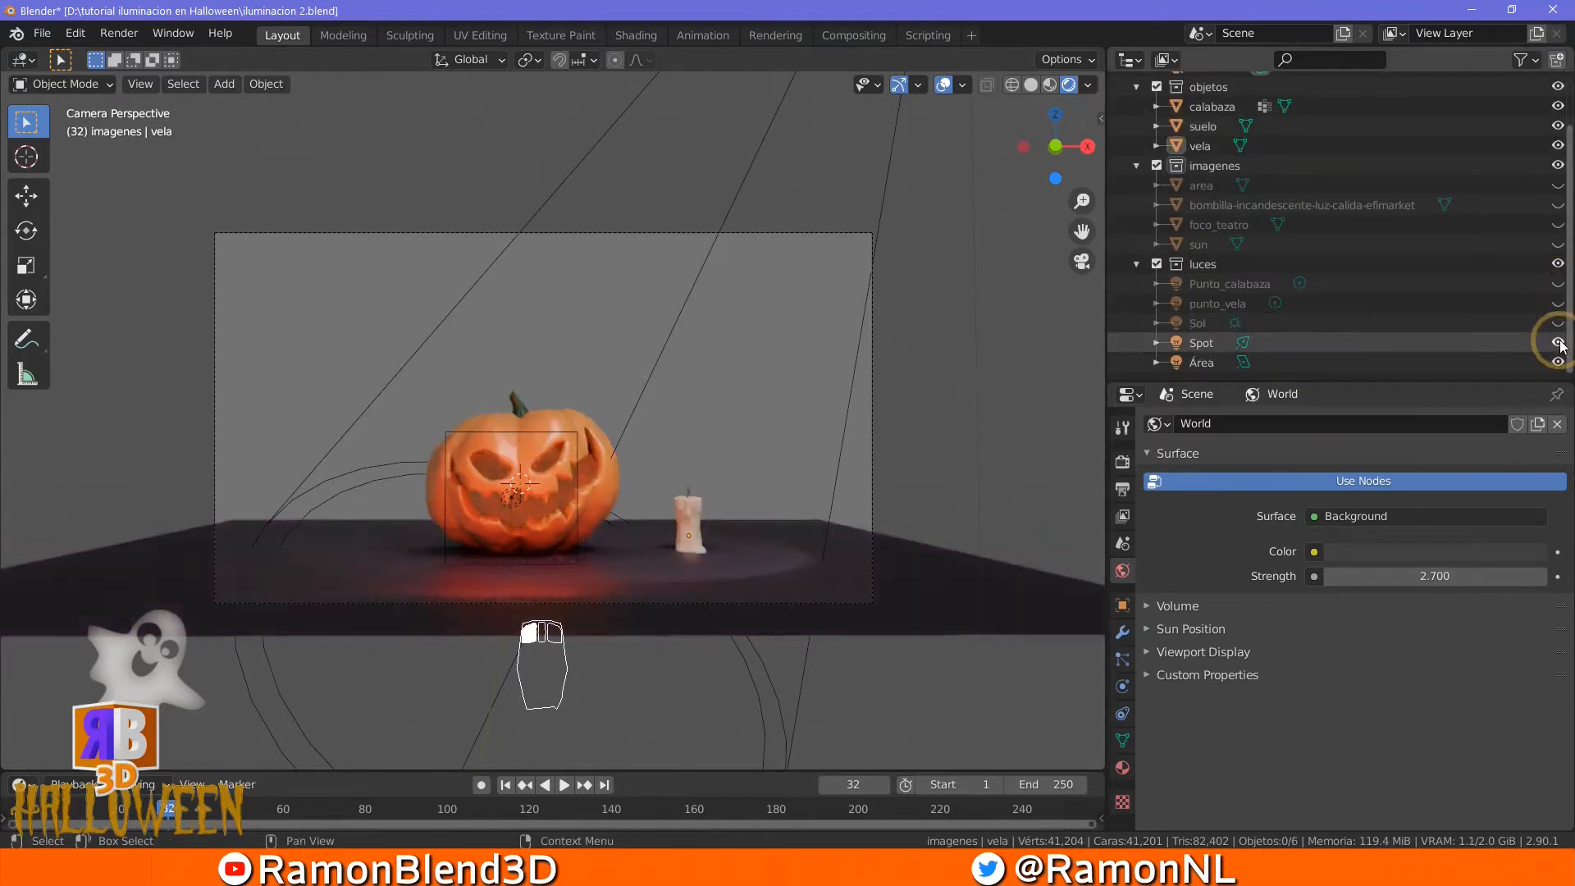
{"action": "left_click", "coordinate": [1557, 361]}
{"action": "left_click", "coordinate": [1556, 342]}
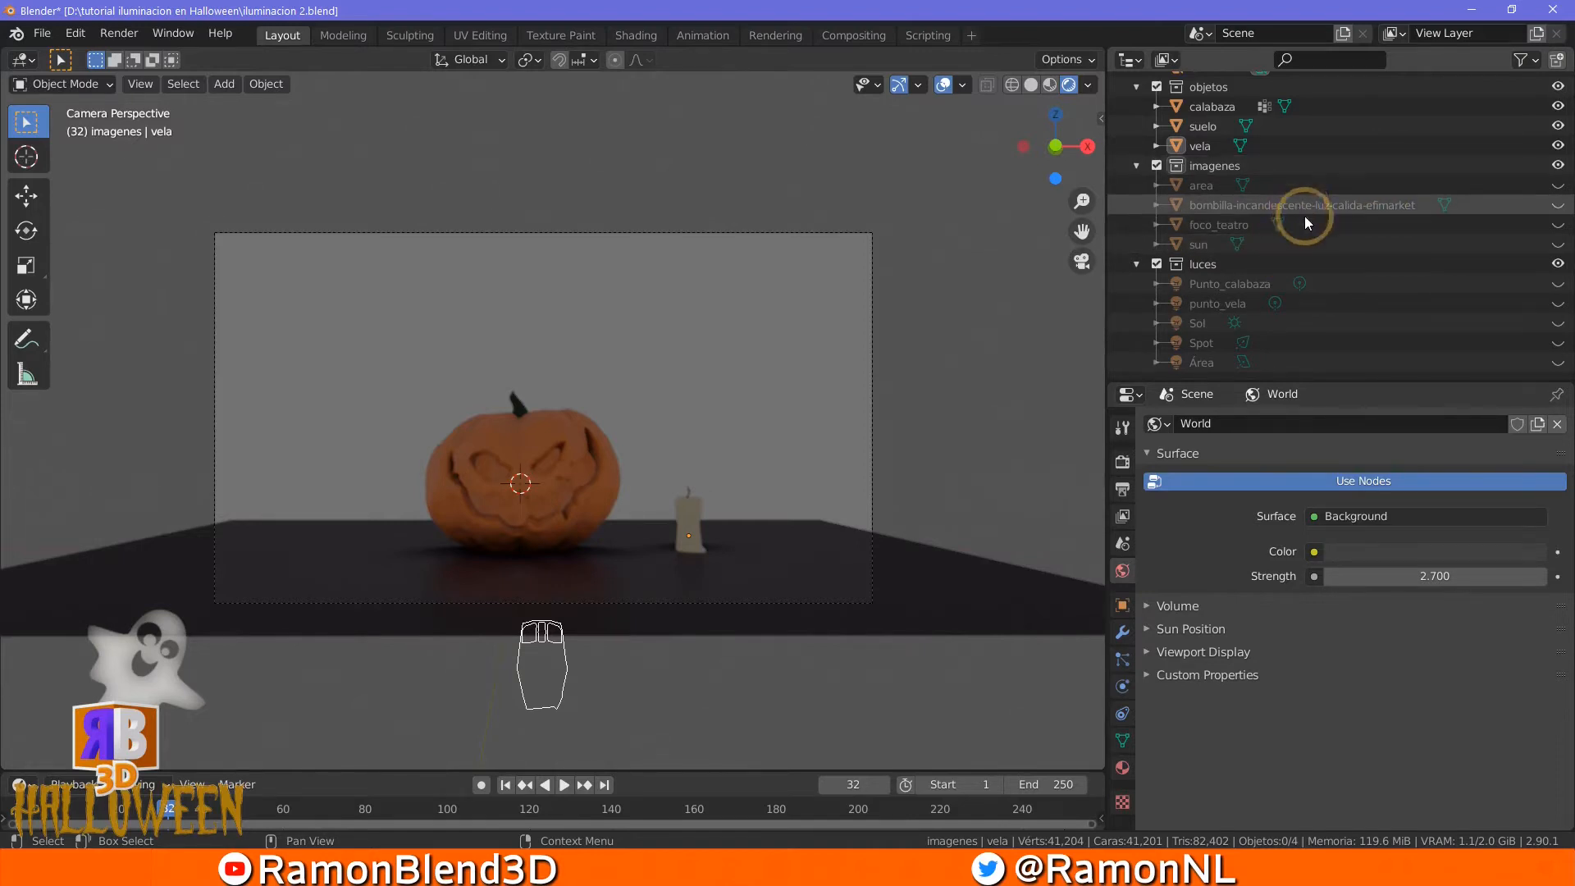
Show the bombilla-incandescente light bulb reference image in the camera view
{"action": "left_click", "coordinate": [1555, 205]}
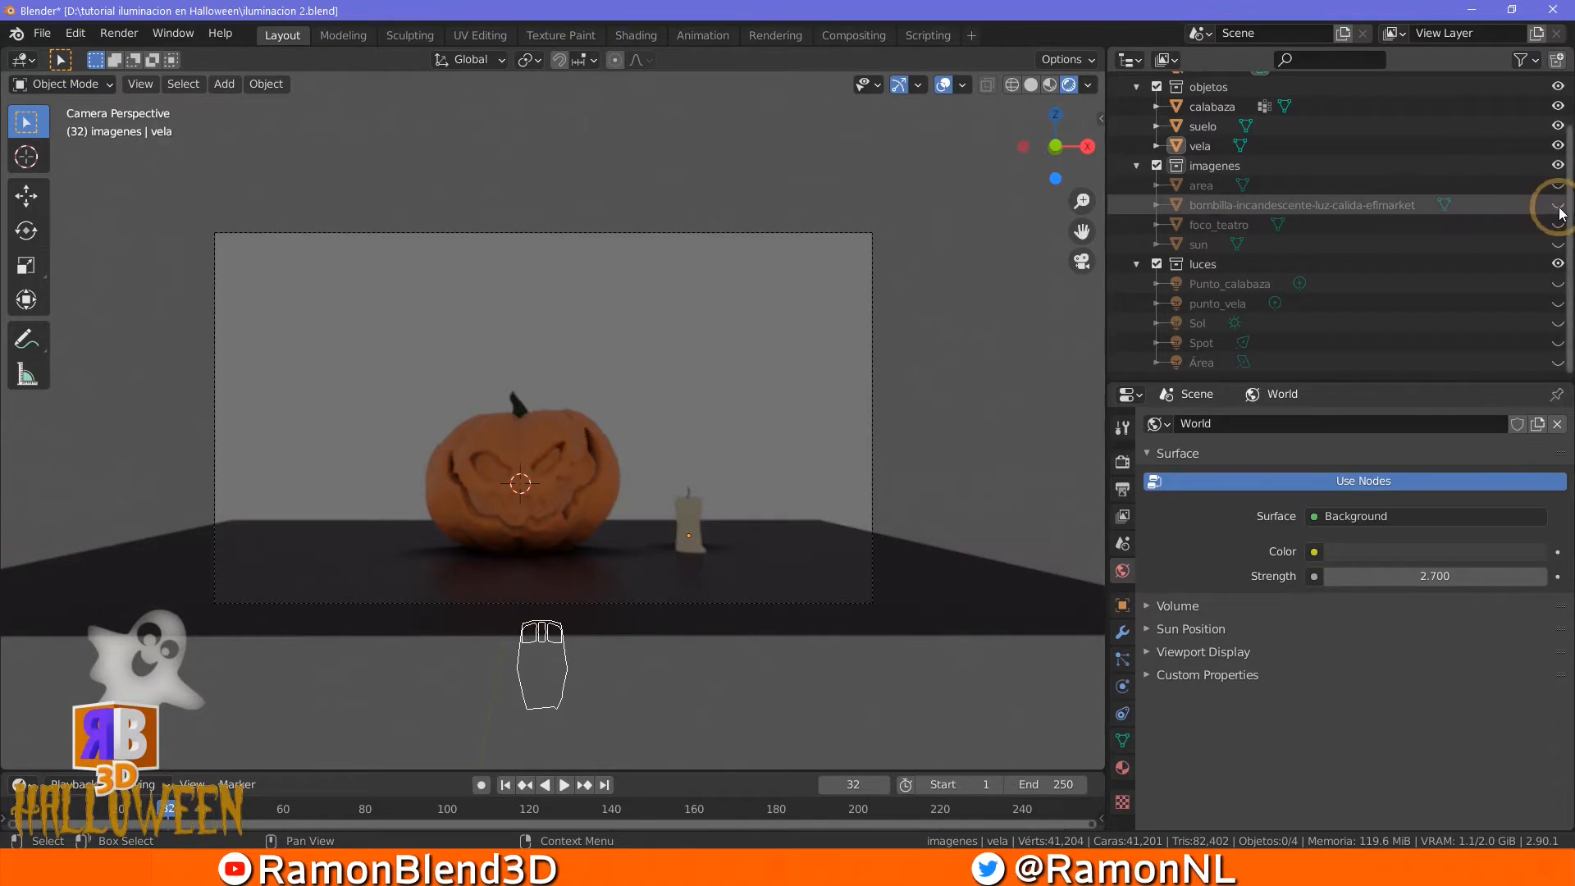
{"action": "scroll", "coordinate": [316, 307], "scroll_direction": "up", "scroll_amount": 2}
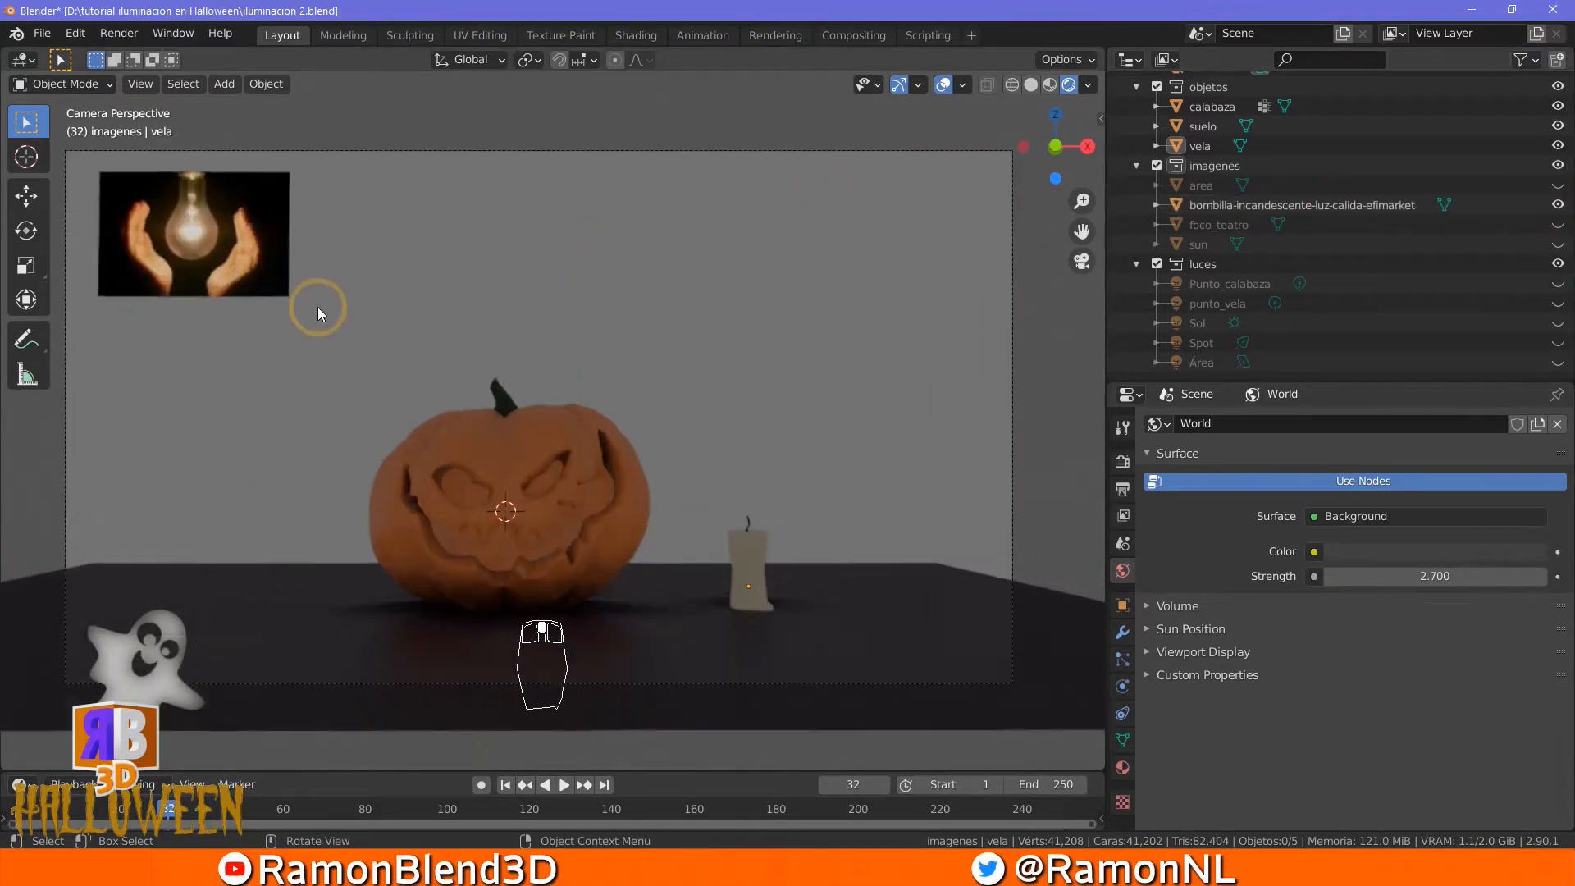
{"action": "scroll", "coordinate": [316, 308], "scroll_direction": "down", "scroll_amount": 1}
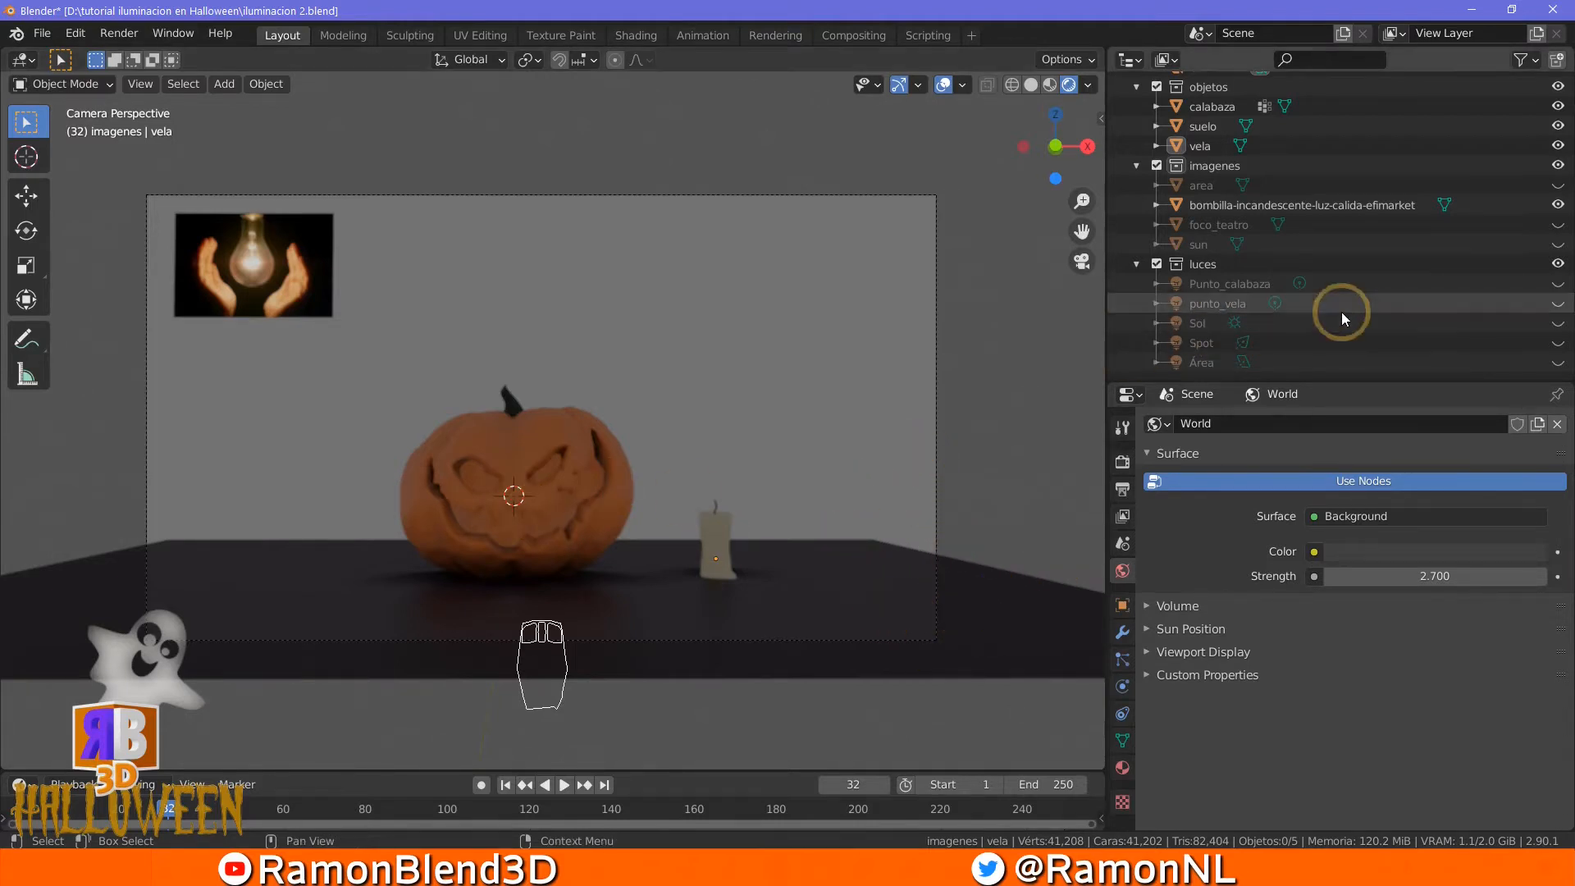
Show the sun and foco_teatro reference images beside the light bulb image, ending in the camera view
{"action": "left_click", "coordinate": [1557, 243]}
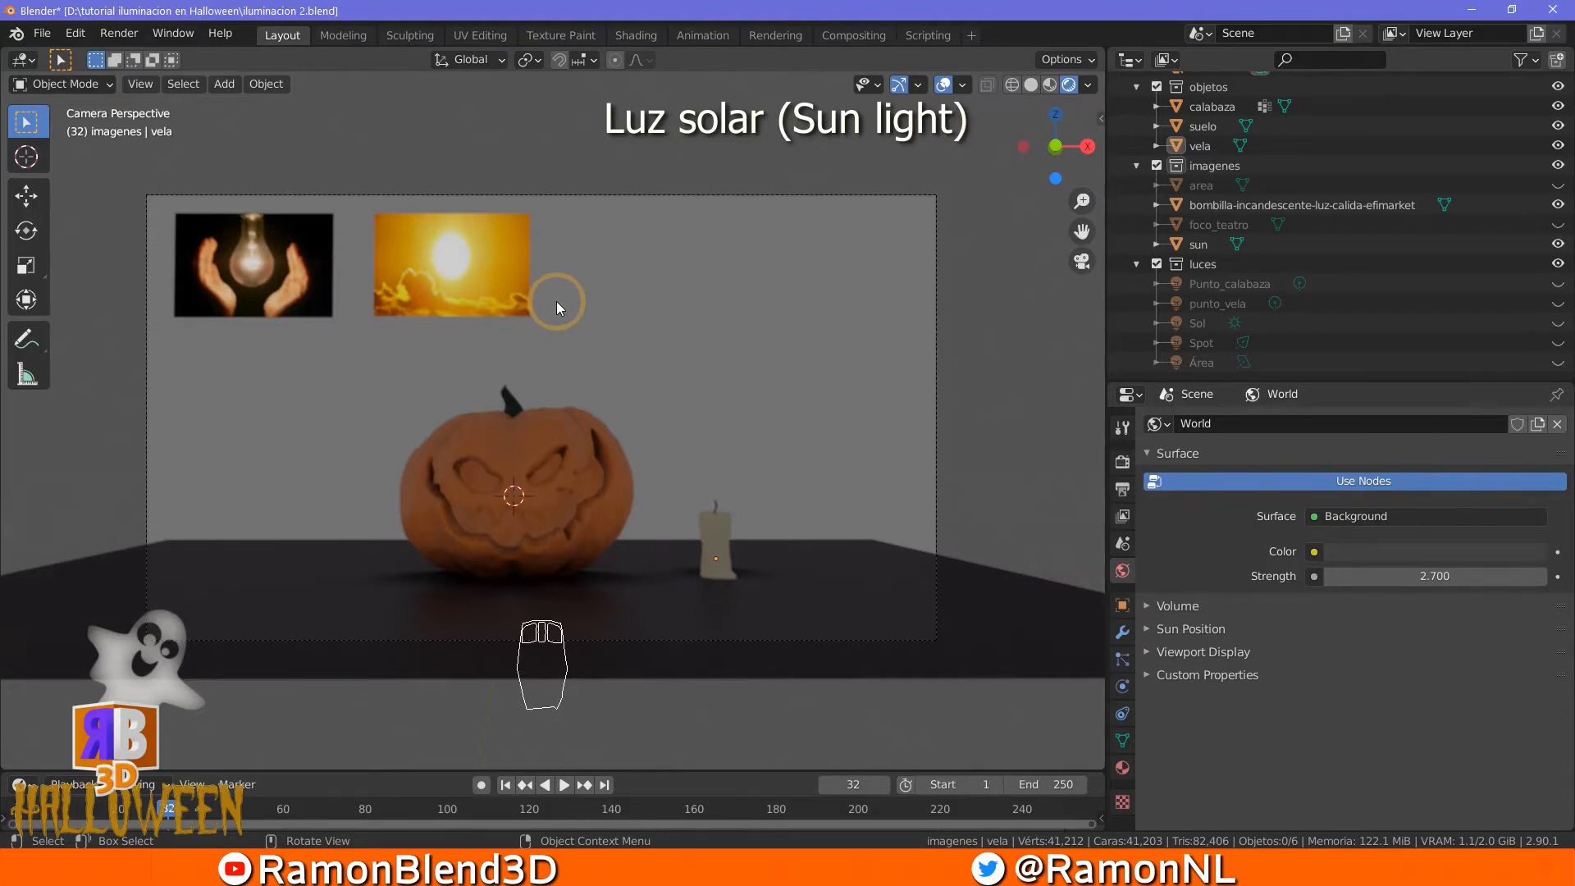
{"action": "middle_click_drag", "start_coordinate": [987, 341], "coordinate": [856, 223]}
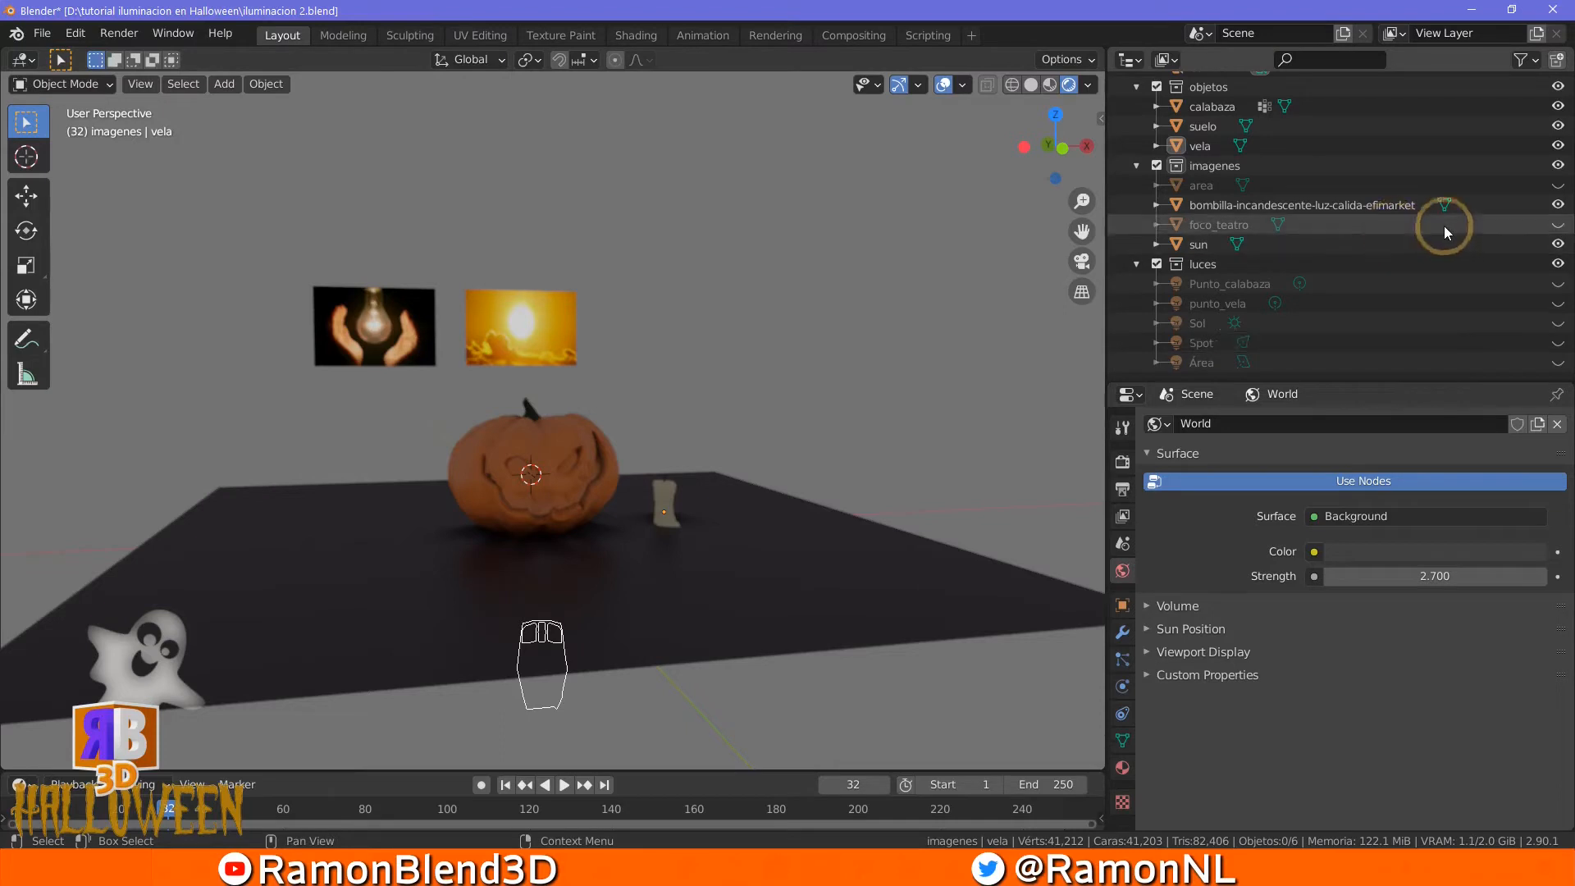
{"action": "left_click", "coordinate": [1557, 227]}
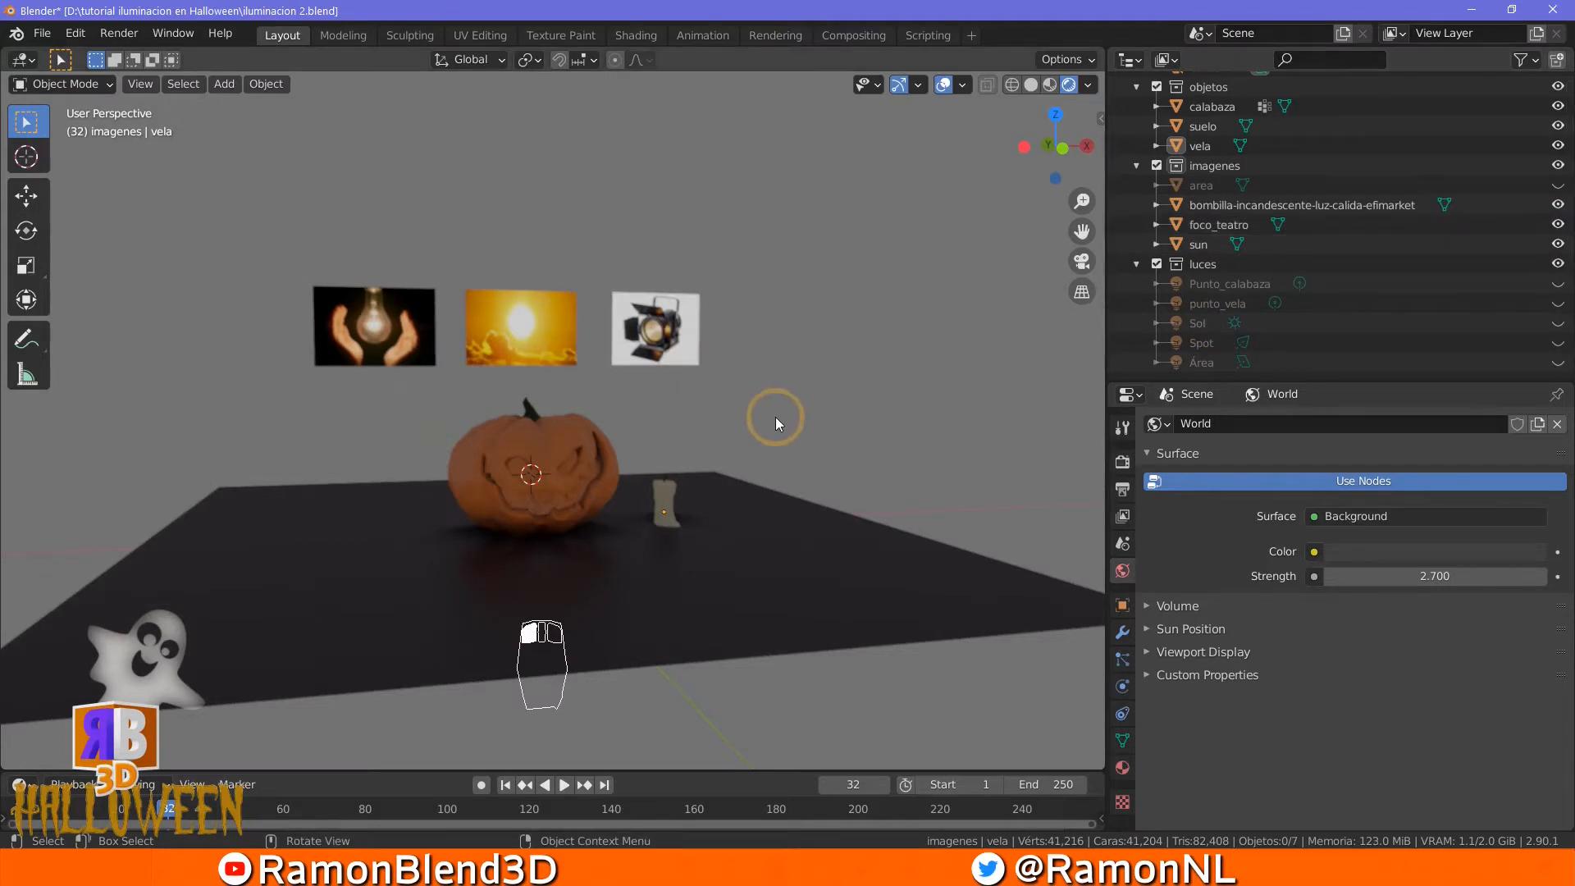
{"action": "key", "text": "KP_0"}
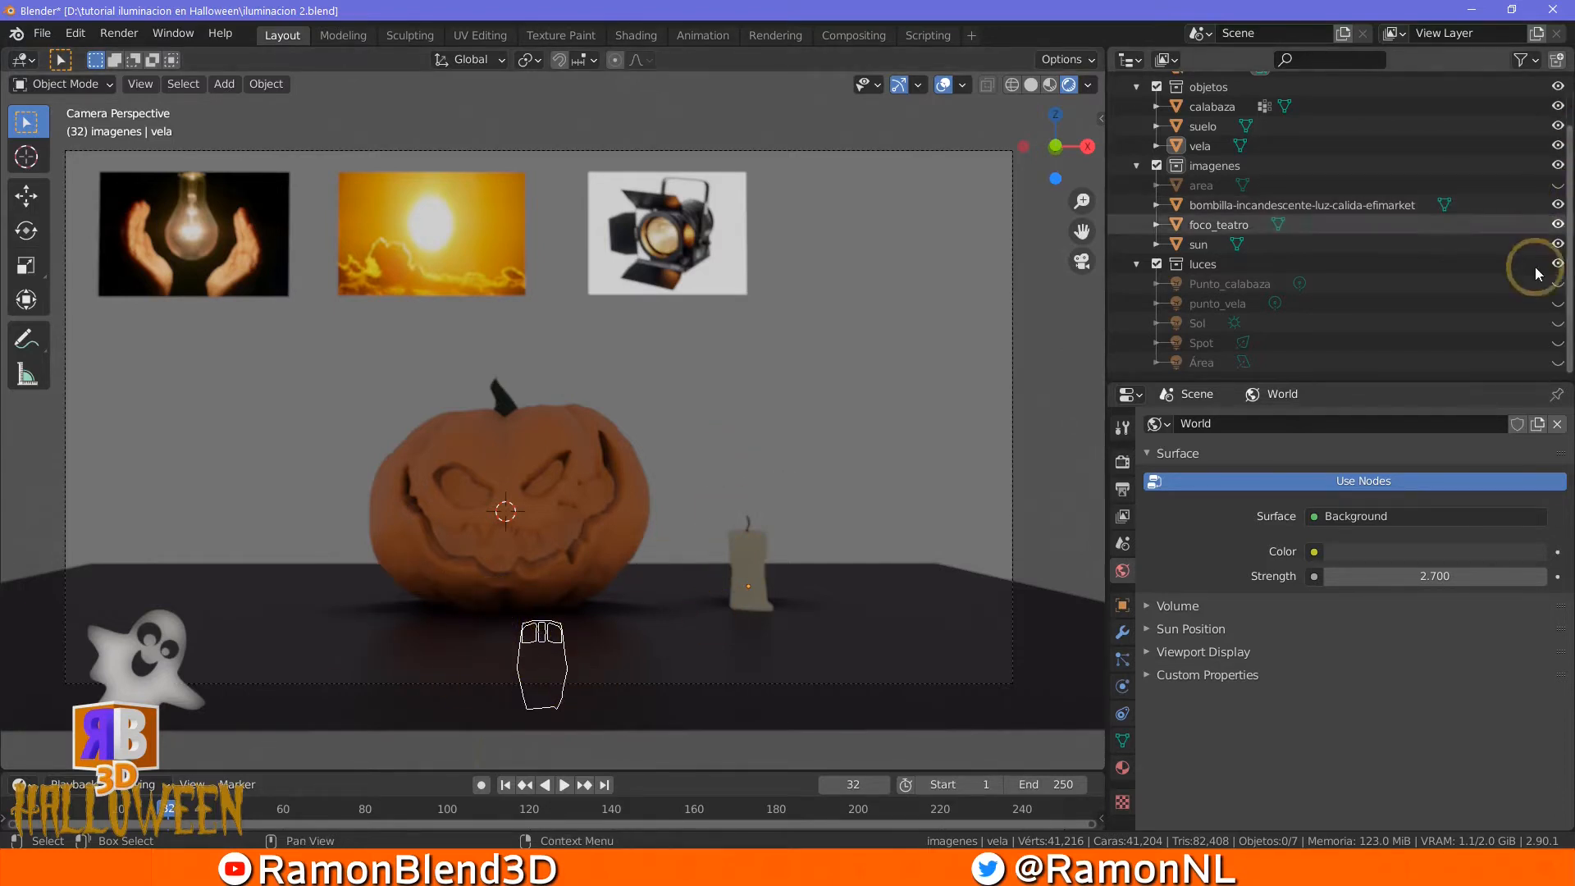
Show the area reference image and compare it with the other light type images in the camera view
{"action": "left_click", "coordinate": [1554, 187]}
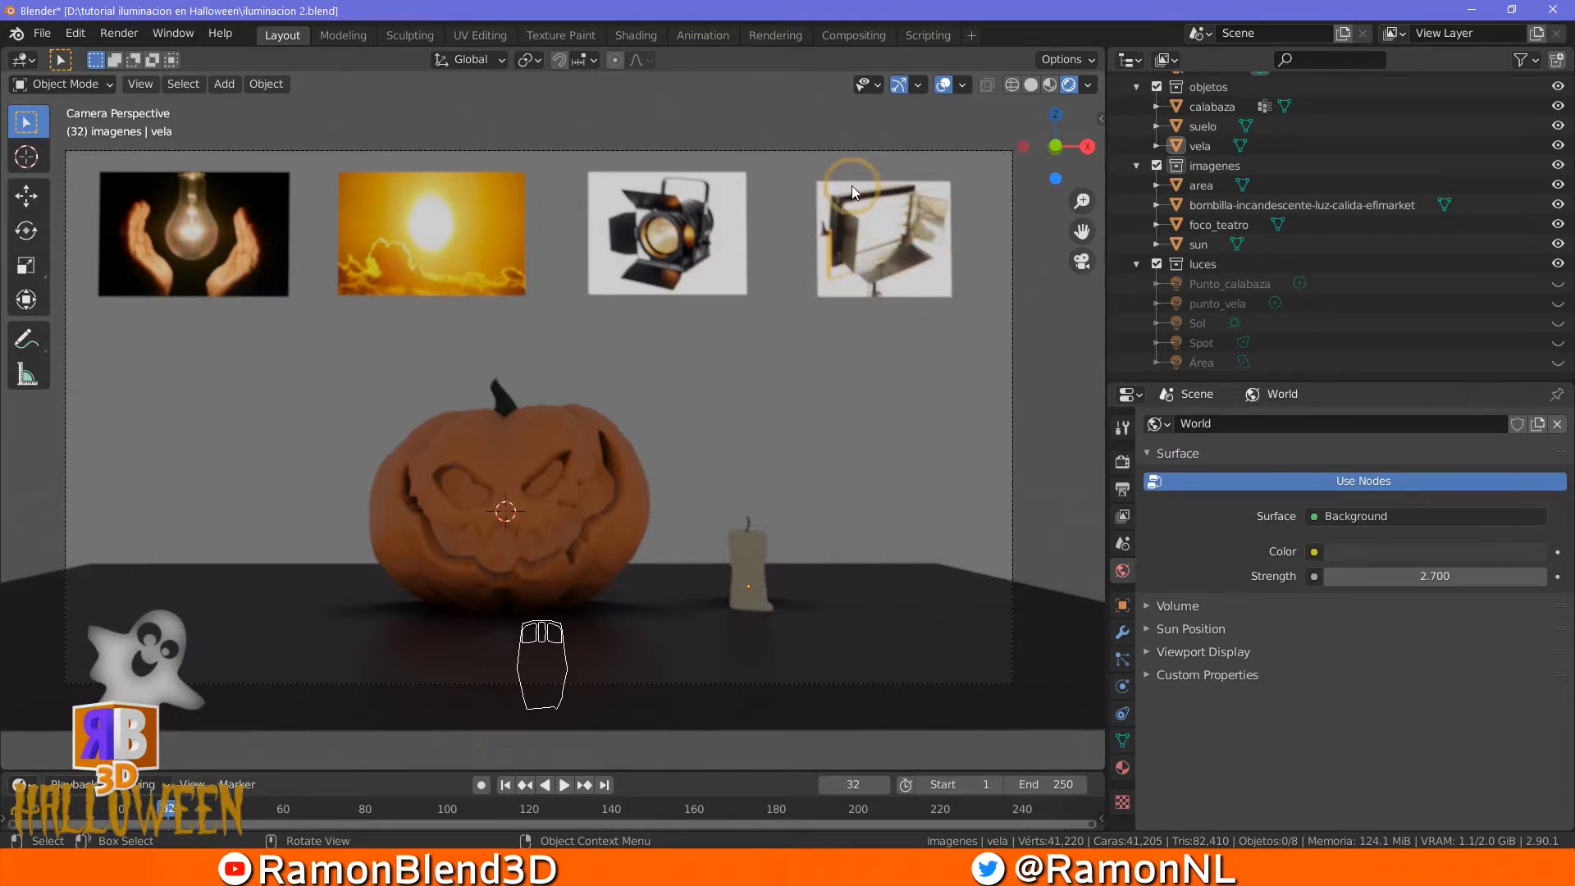
{"action": "scroll", "coordinate": [966, 256], "scroll_direction": "up", "scroll_amount": 3}
{"action": "scroll", "coordinate": [967, 255], "scroll_direction": "down", "scroll_amount": 2}
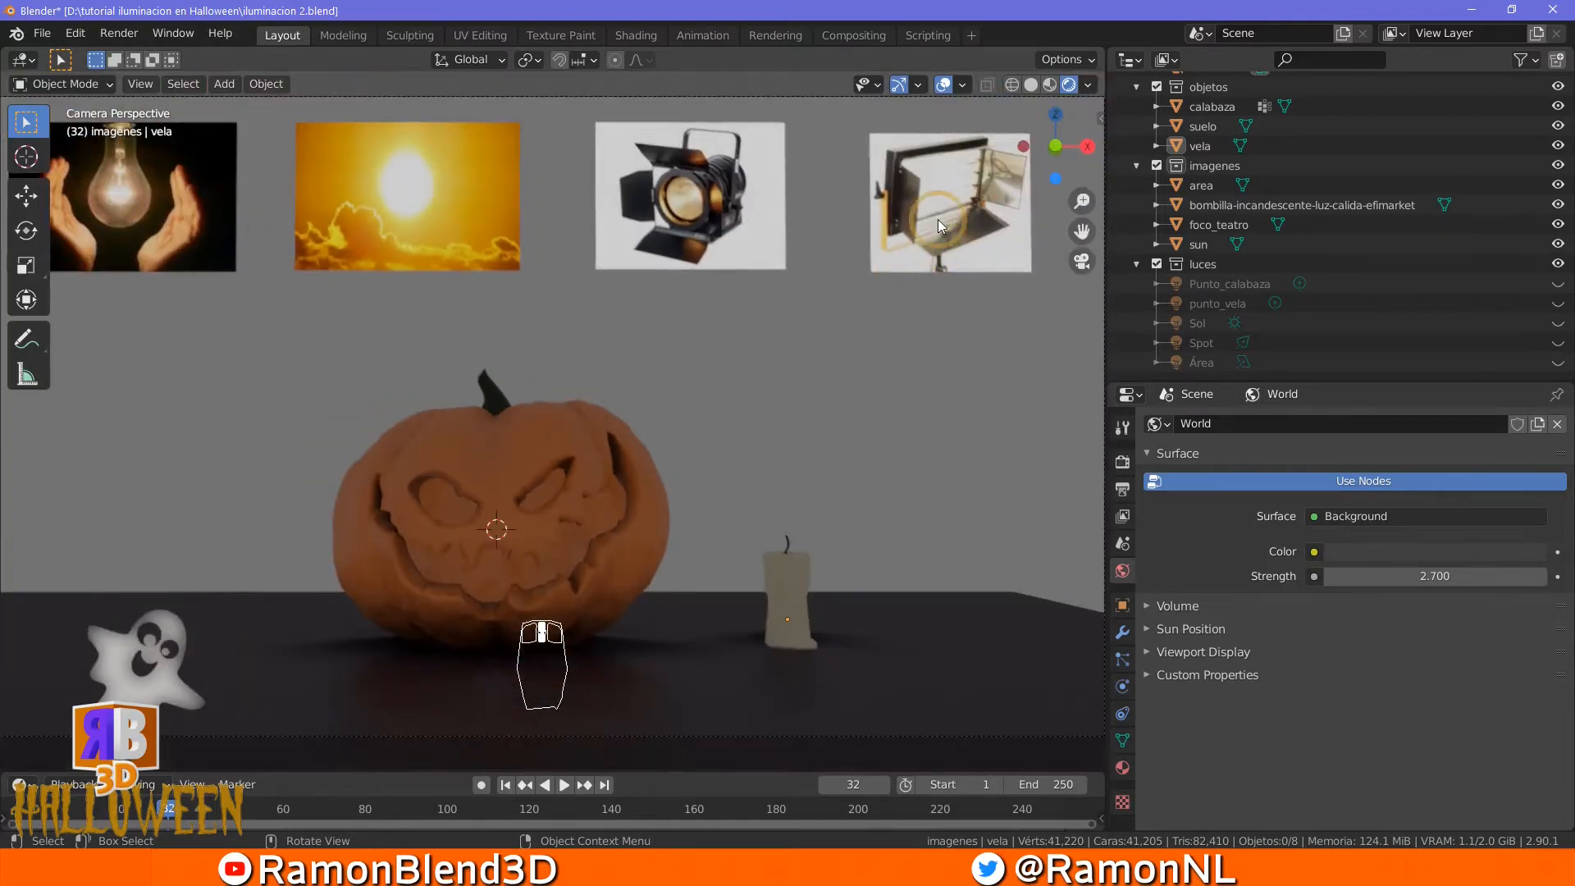
{"action": "scroll", "coordinate": [938, 219], "scroll_direction": "down", "scroll_amount": 2}
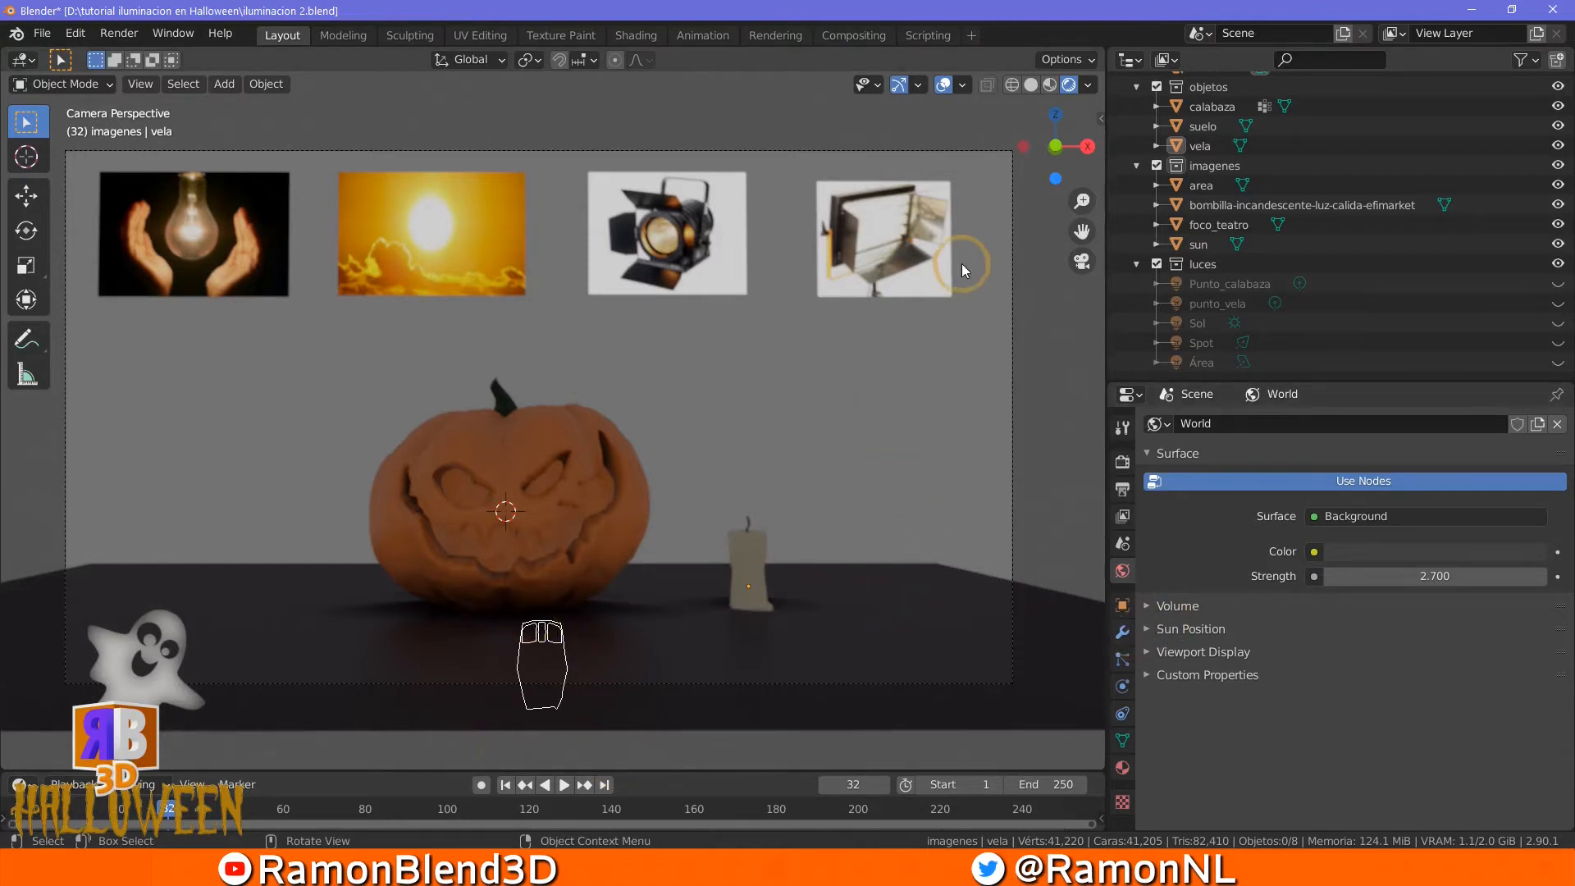
{"action": "scroll", "coordinate": [858, 396], "scroll_direction": "down", "scroll_amount": 2}
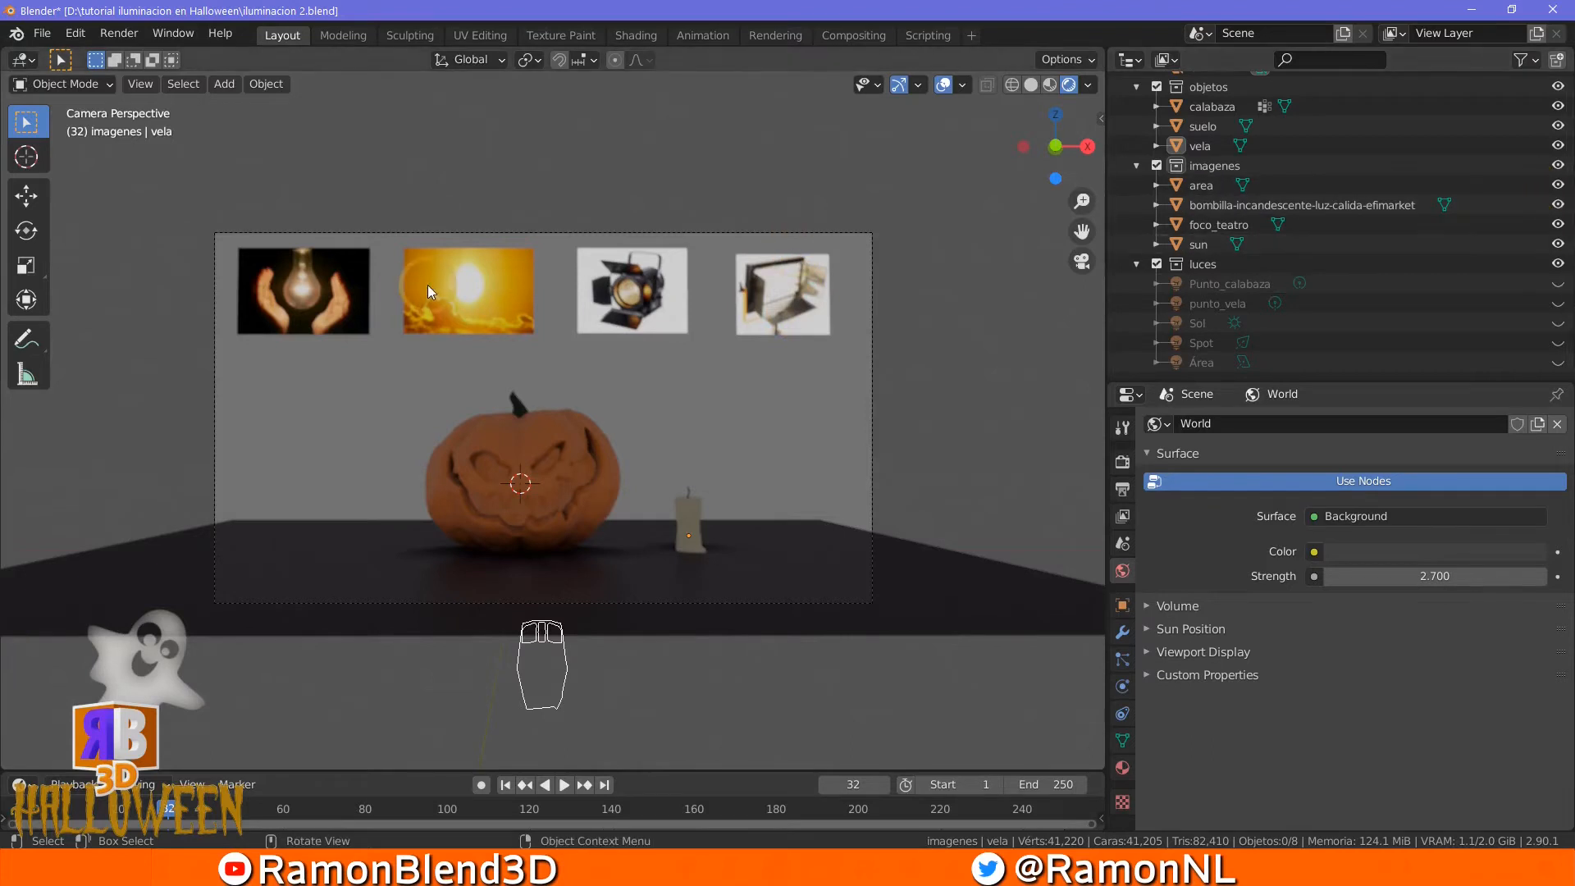
Hide the area, foco_teatro and sun reference images, leaving only the light bulb image shown
{"action": "left_click", "coordinate": [1558, 185]}
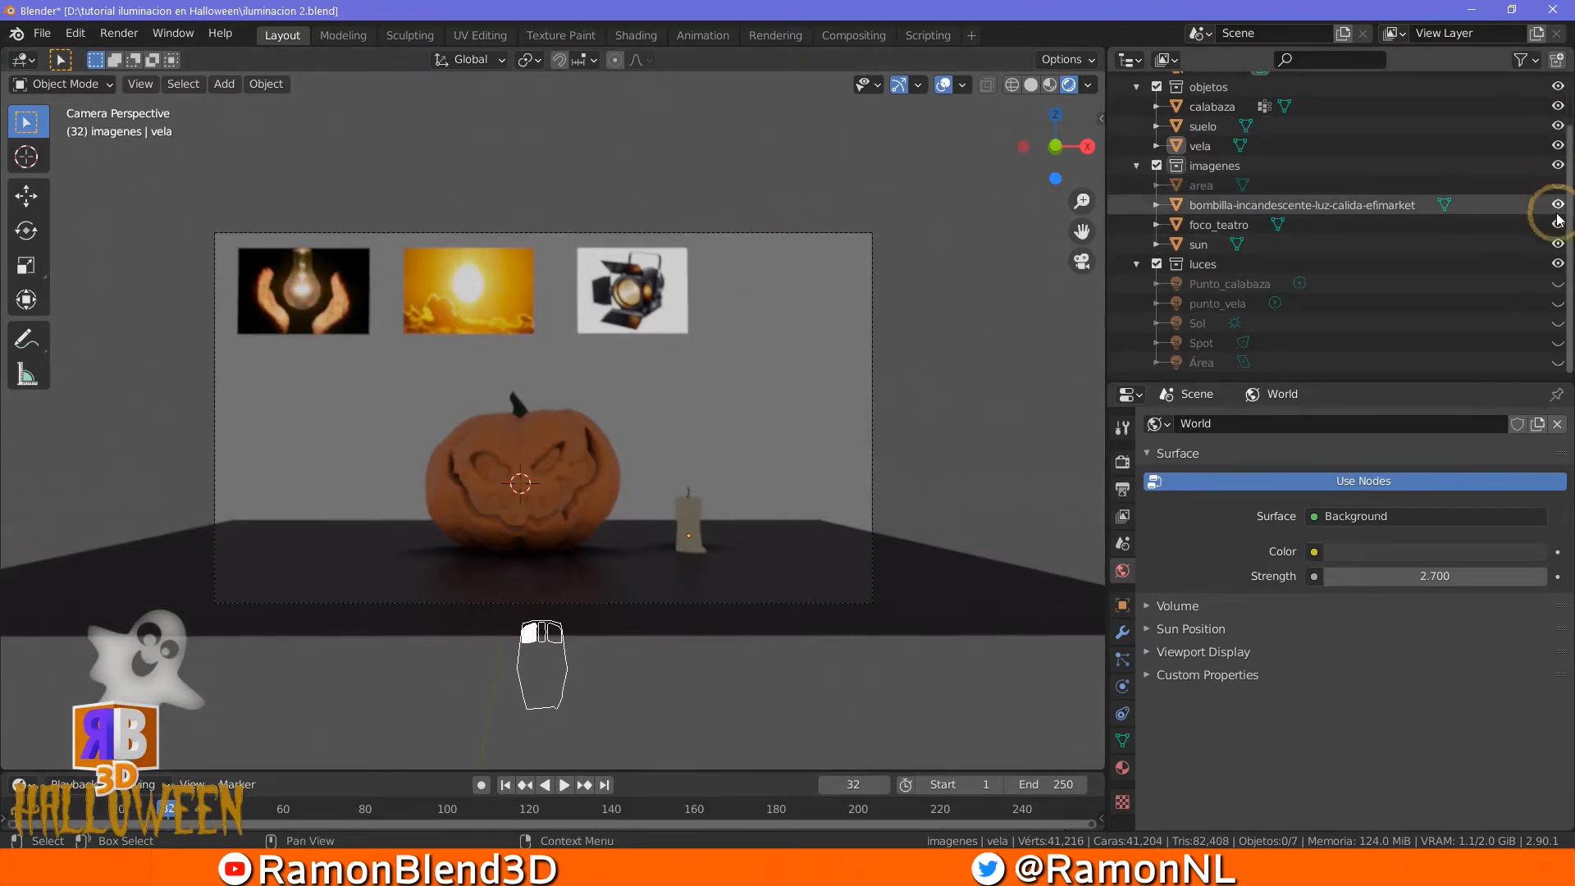
{"action": "left_click", "coordinate": [1557, 224]}
{"action": "left_click", "coordinate": [1557, 244]}
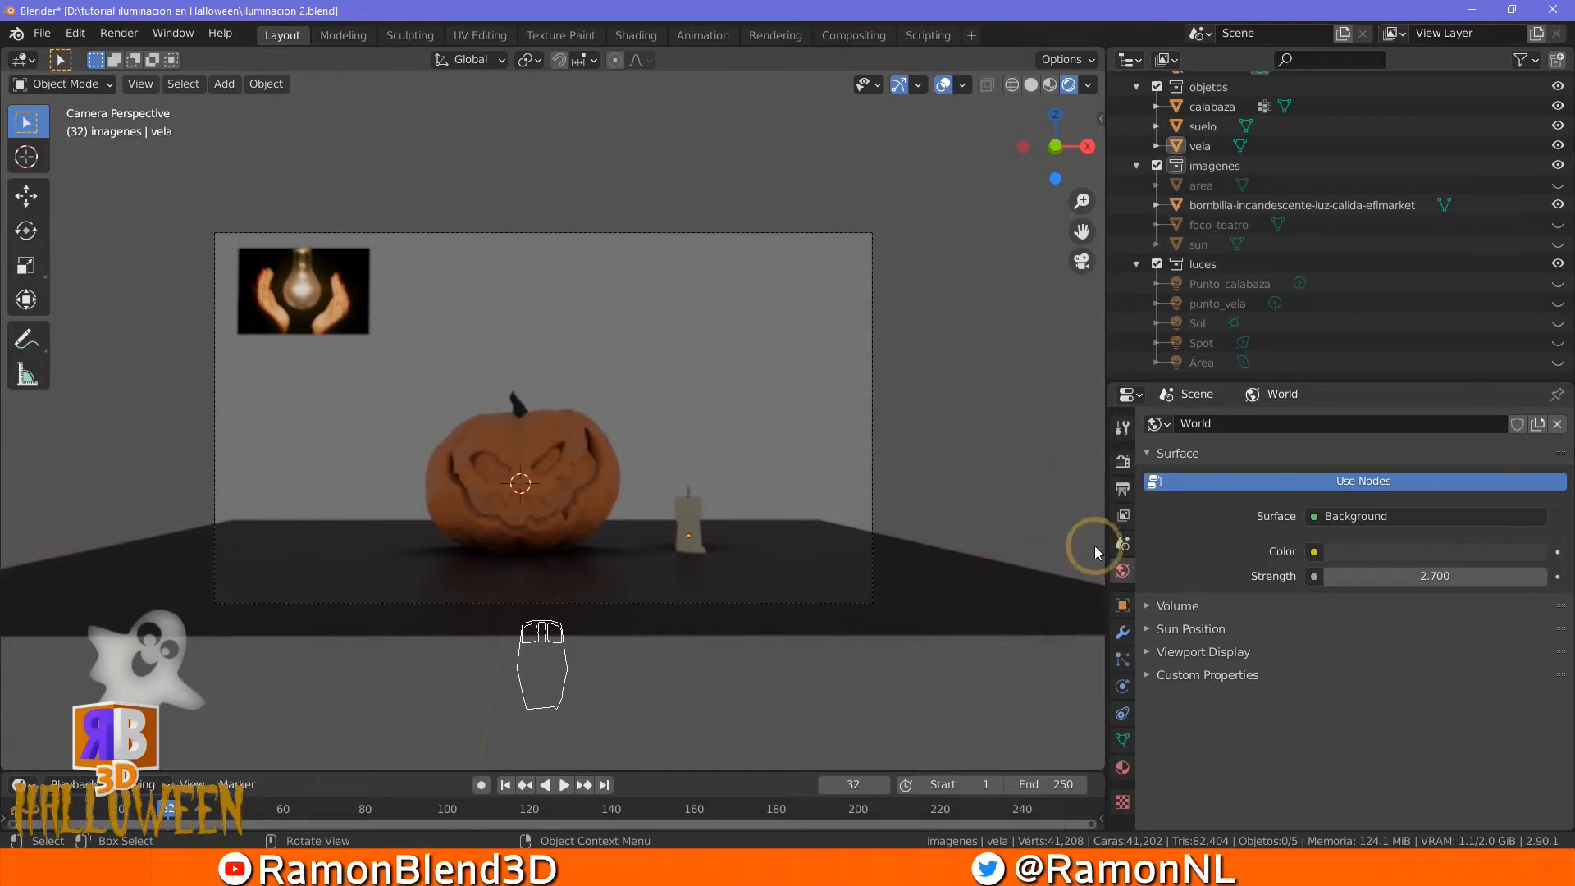
Set the world background strength to 0.2 to darken the scene
{"action": "left_click_drag", "start_coordinate": [1459, 579], "coordinate": [1395, 573]}
{"action": "left_click", "coordinate": [1541, 575]}
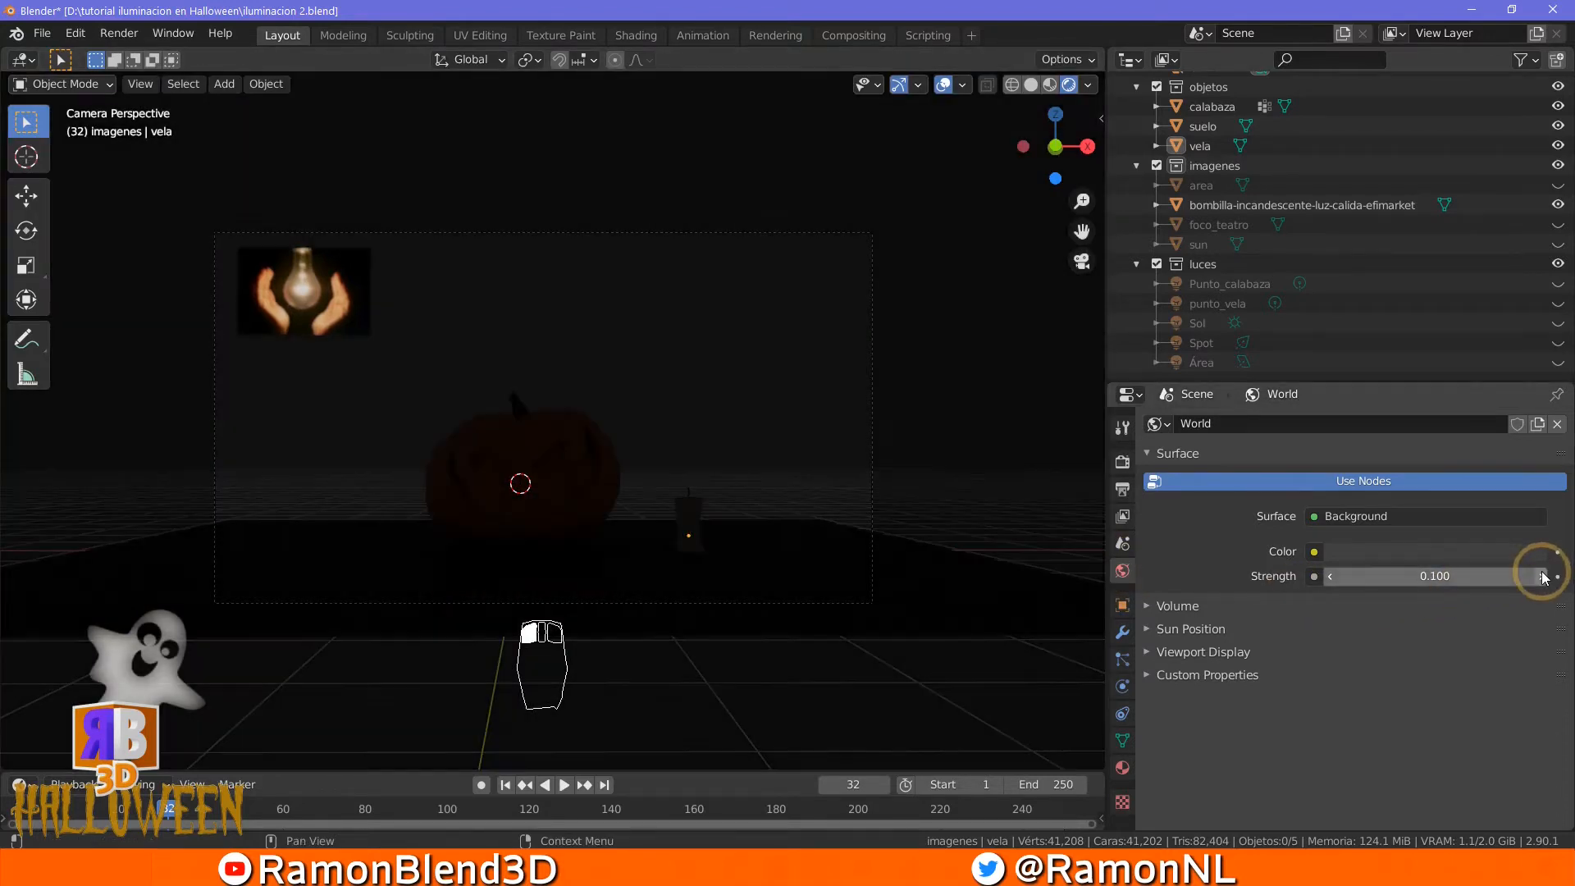
{"action": "left_click", "coordinate": [1542, 576]}
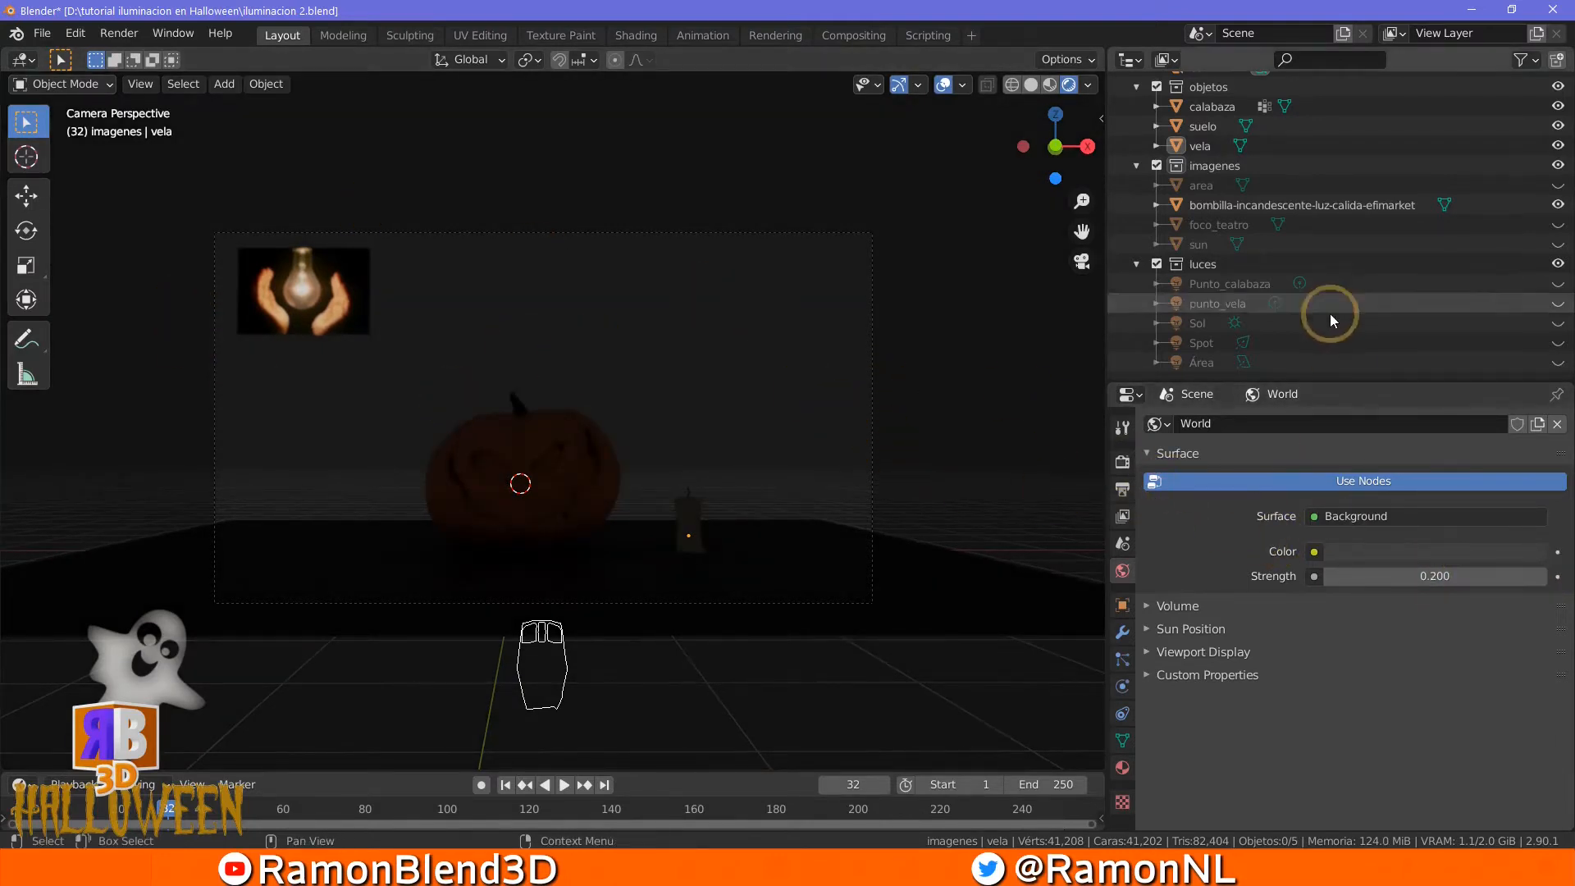
Show the Punto_calabaza and punto_vela point lights in the viewport
{"action": "left_click", "coordinate": [1548, 287]}
{"action": "left_click", "coordinate": [1549, 303]}
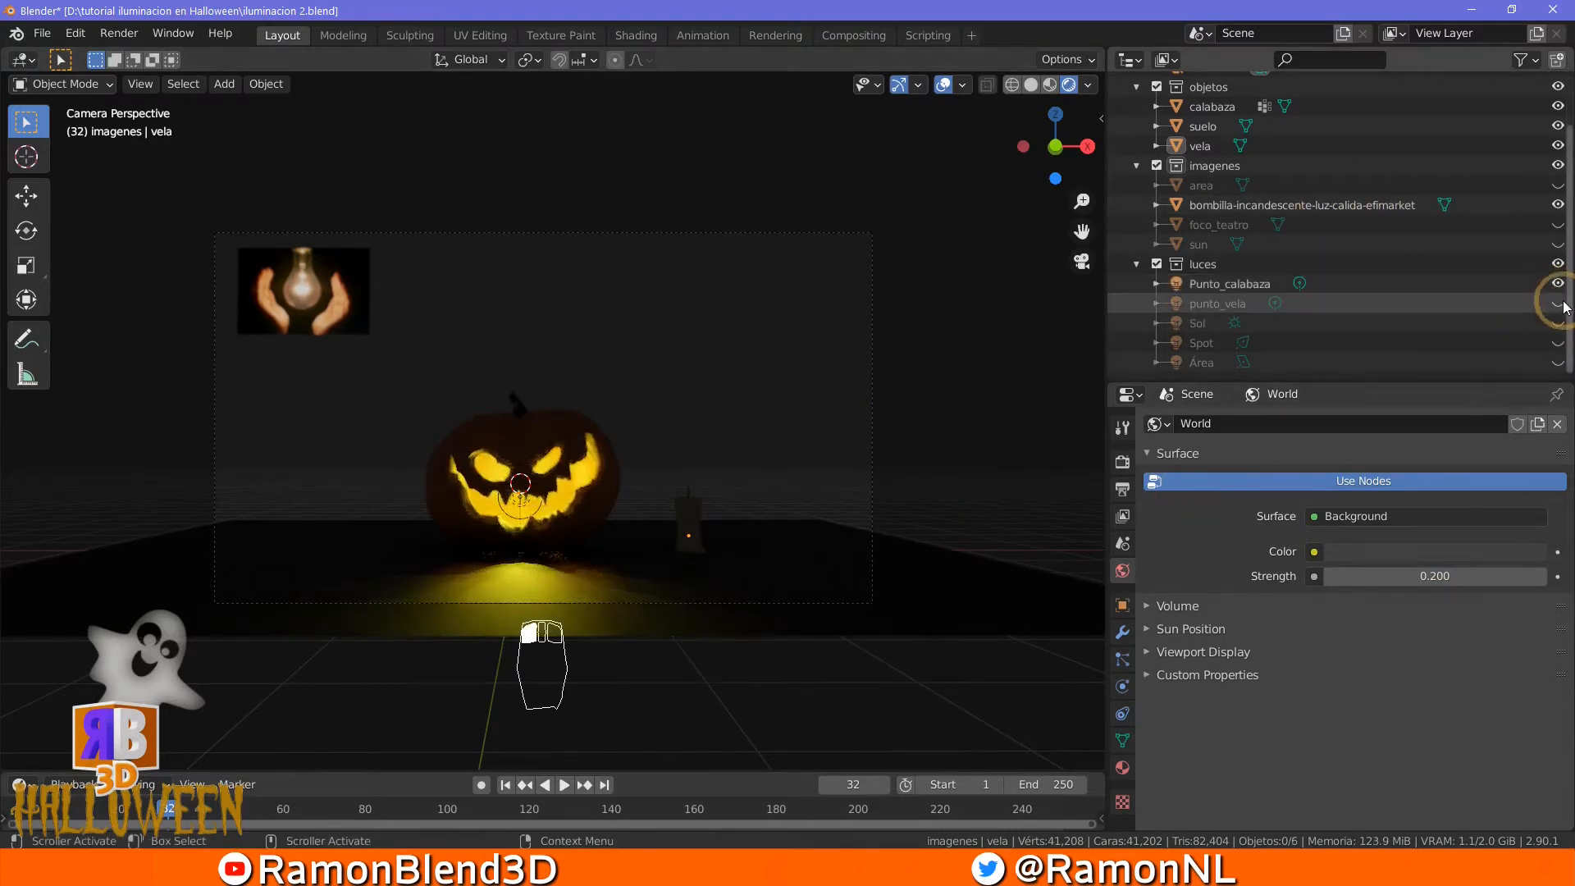
{"action": "left_click", "coordinate": [583, 521]}
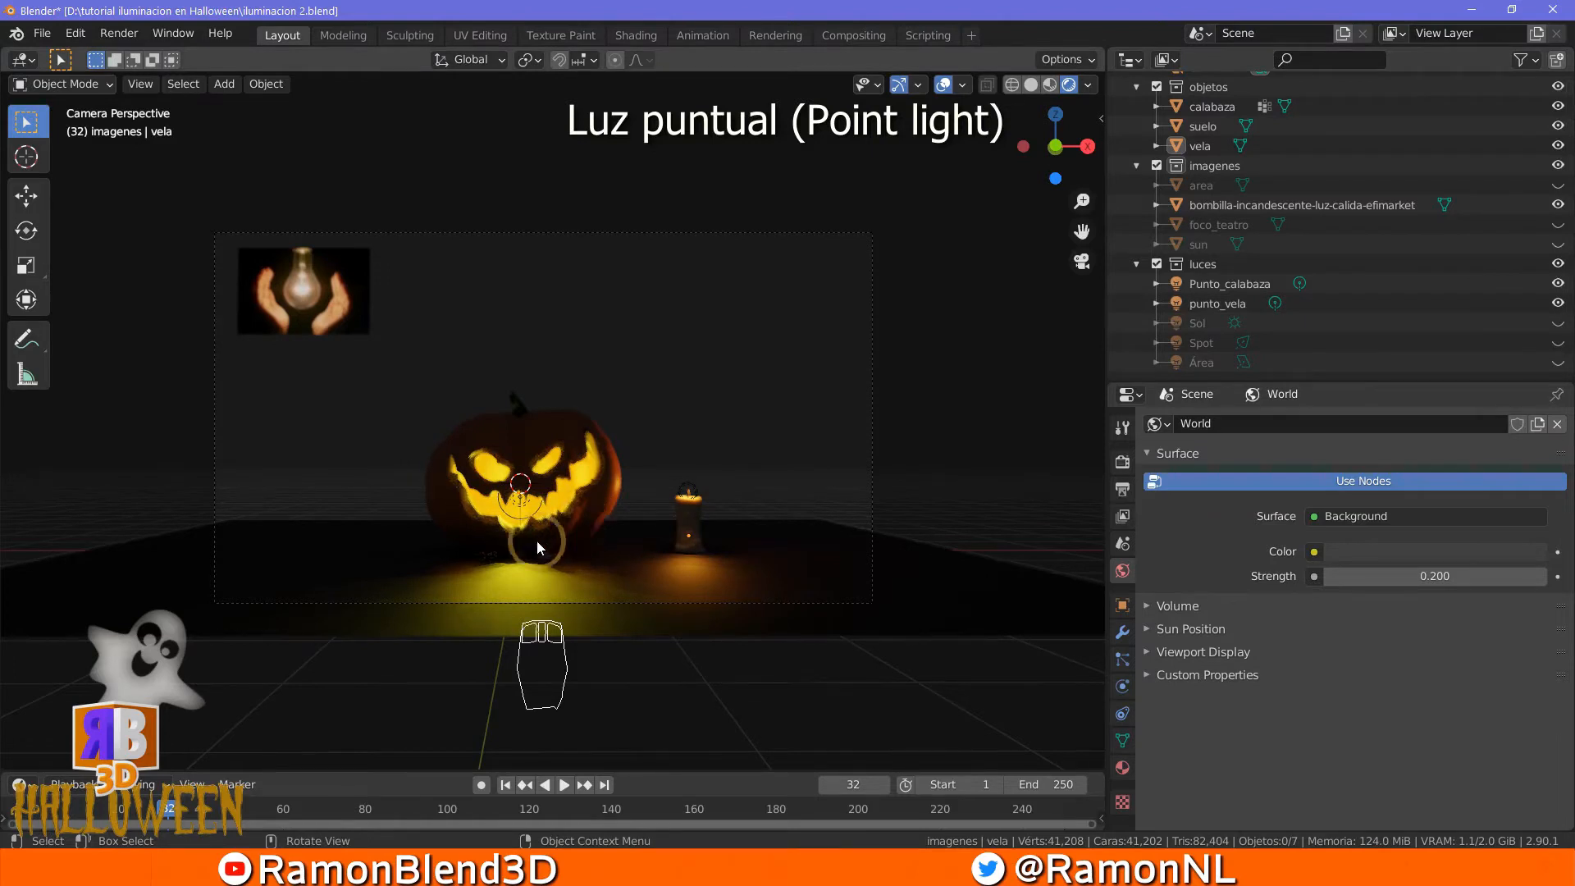
Examine the point lighting on the pumpkin and candle up close, and select the punto_vela light
{"action": "scroll", "coordinate": [541, 535], "scroll_direction": "up", "scroll_amount": 3}
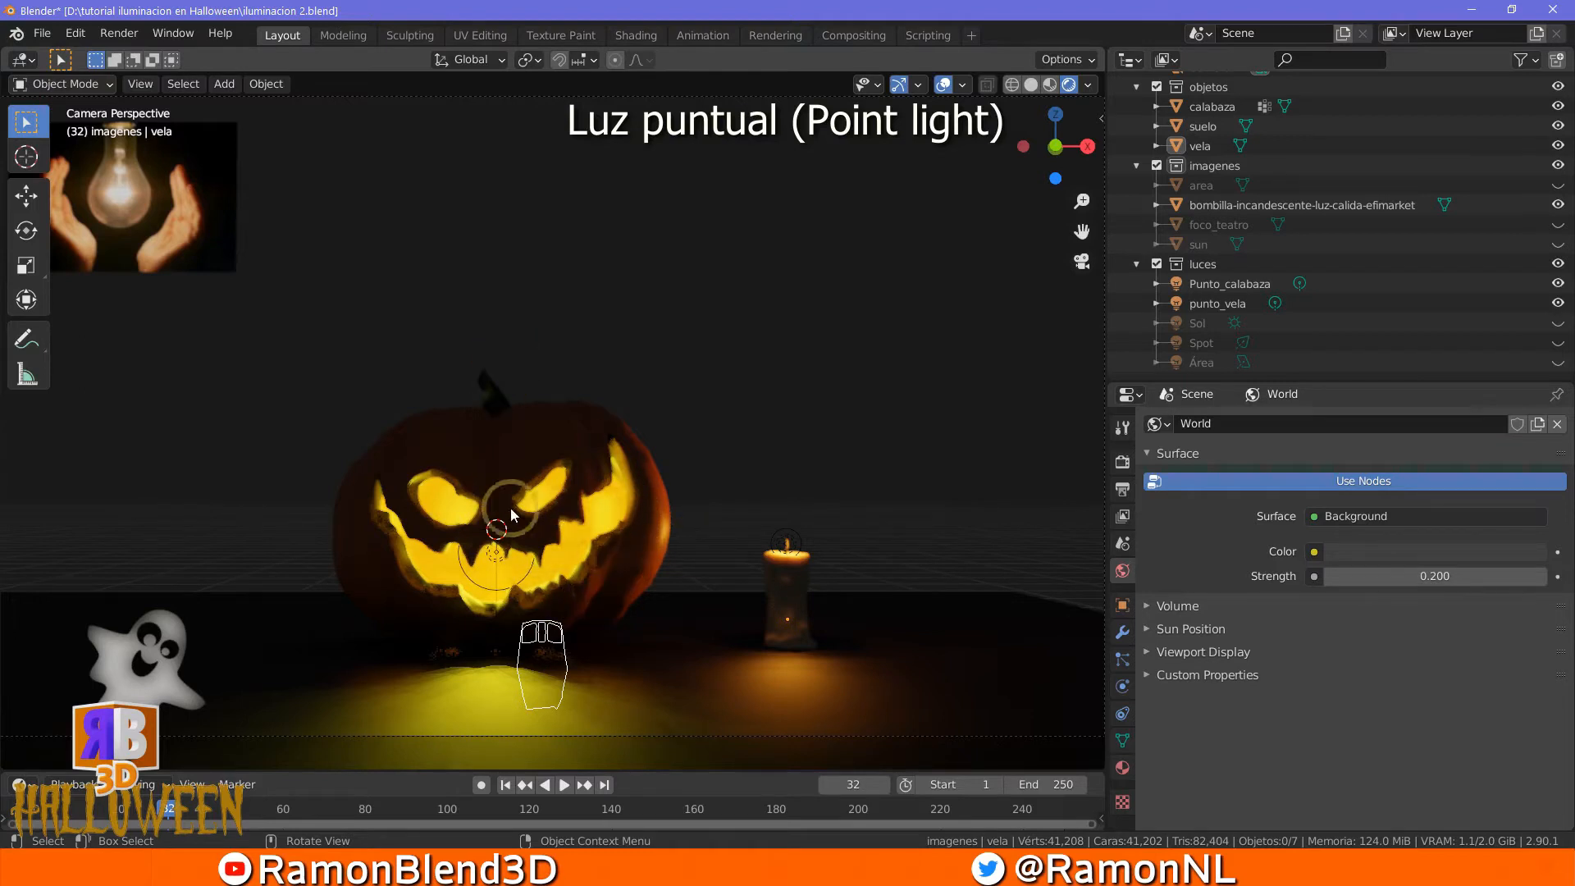
{"action": "scroll", "coordinate": [830, 557], "scroll_direction": "up", "scroll_amount": 3}
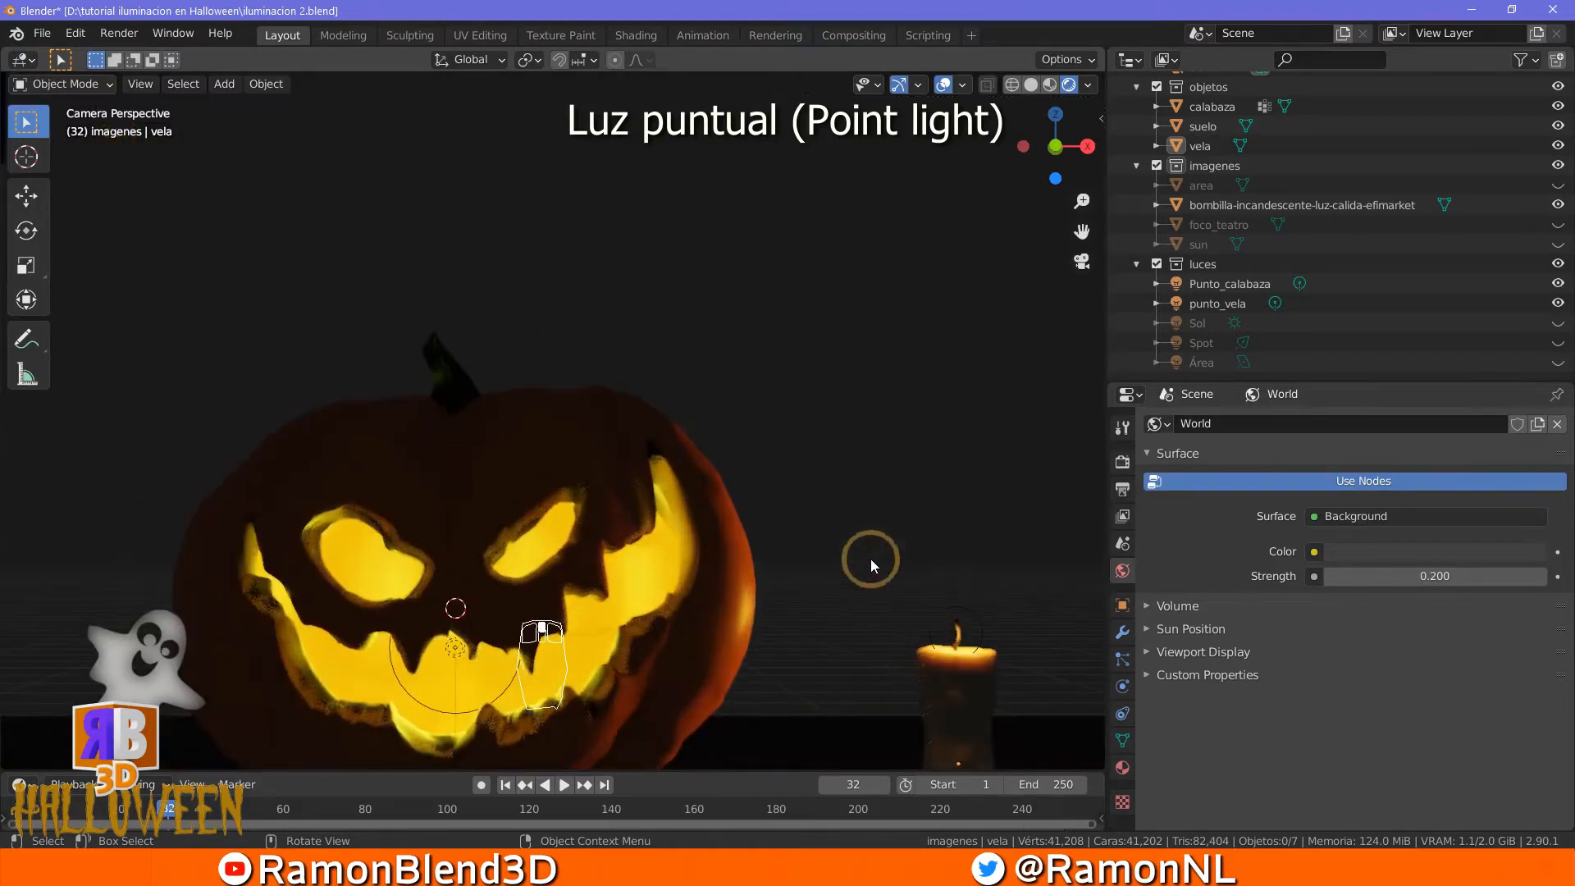
{"action": "middle_click_drag", "start_coordinate": [828, 507], "coordinate": [662, 346], "text": "shift"}
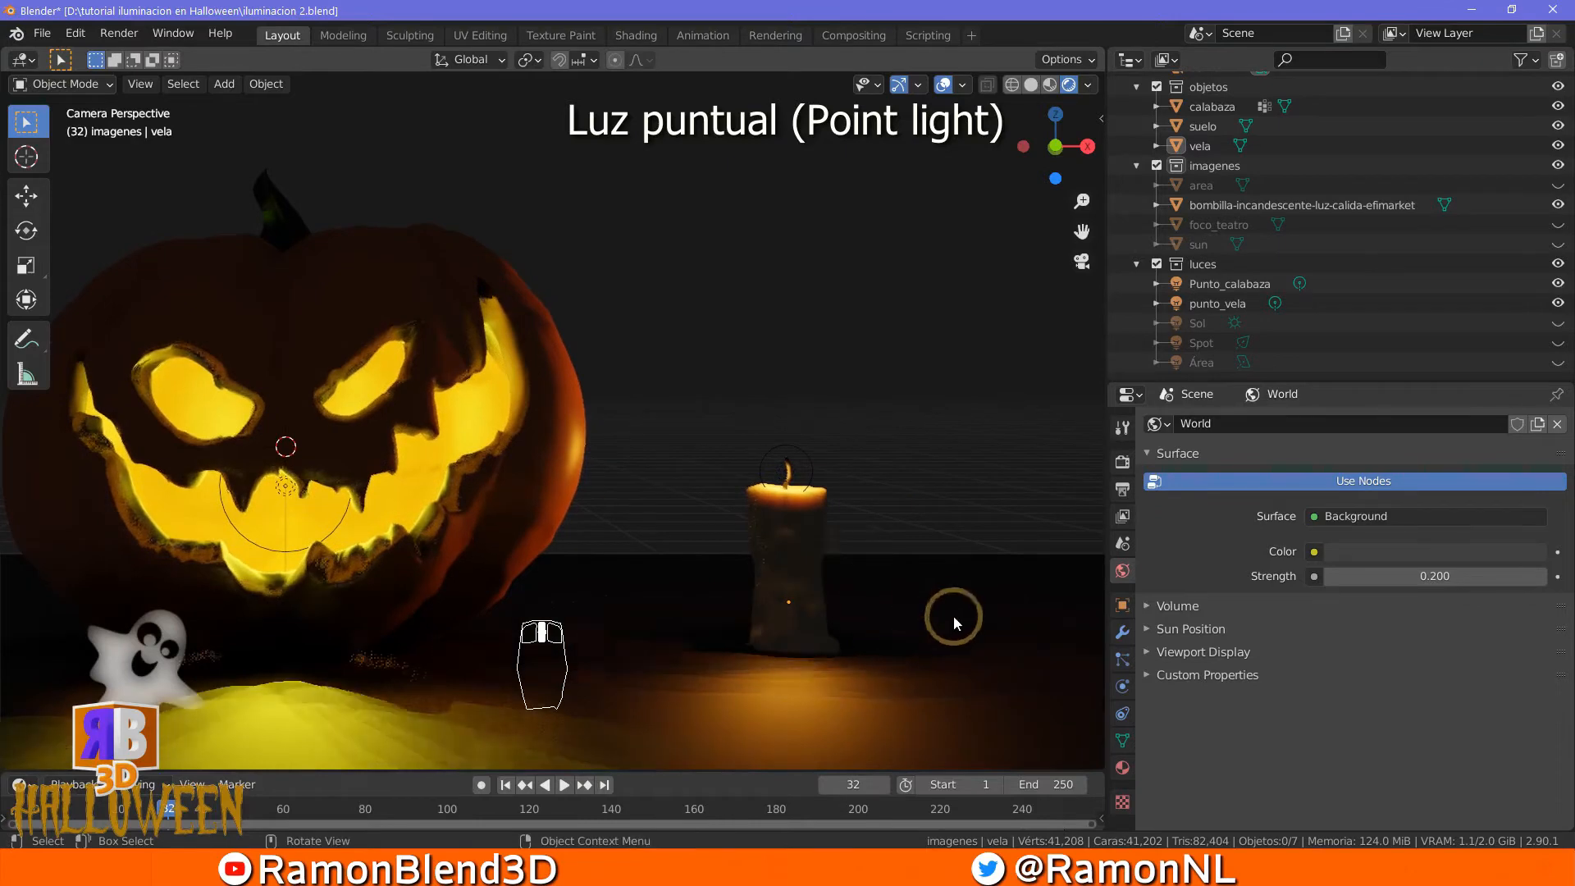
{"action": "scroll", "coordinate": [922, 598], "scroll_direction": "up", "scroll_amount": 4}
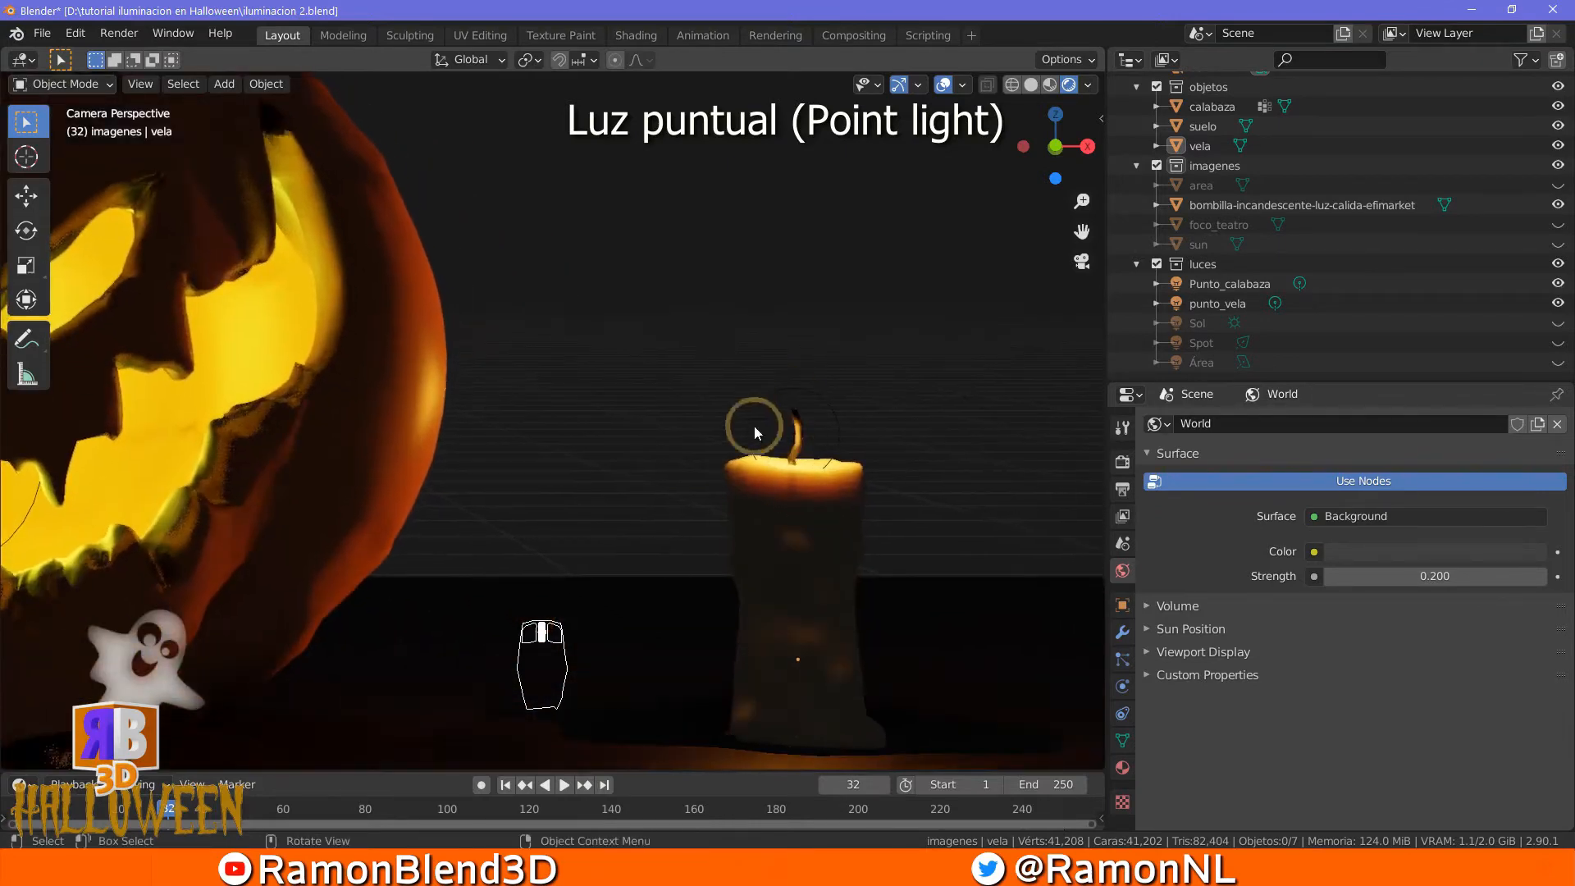
{"action": "middle_click_drag", "start_coordinate": [747, 579], "coordinate": [717, 611]}
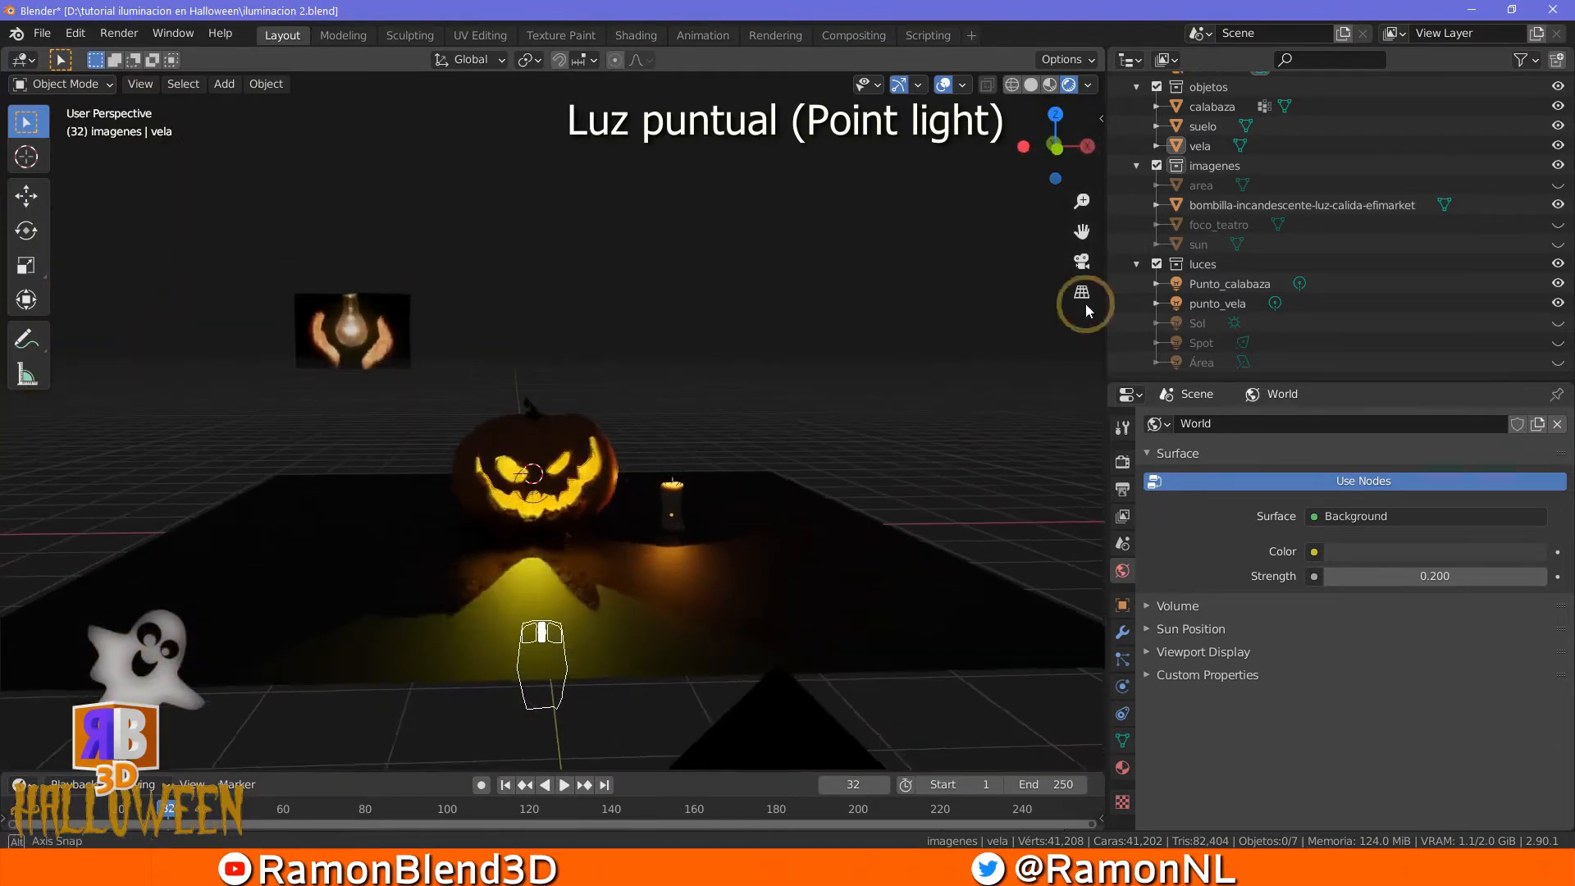
{"action": "left_click", "coordinate": [1211, 305]}
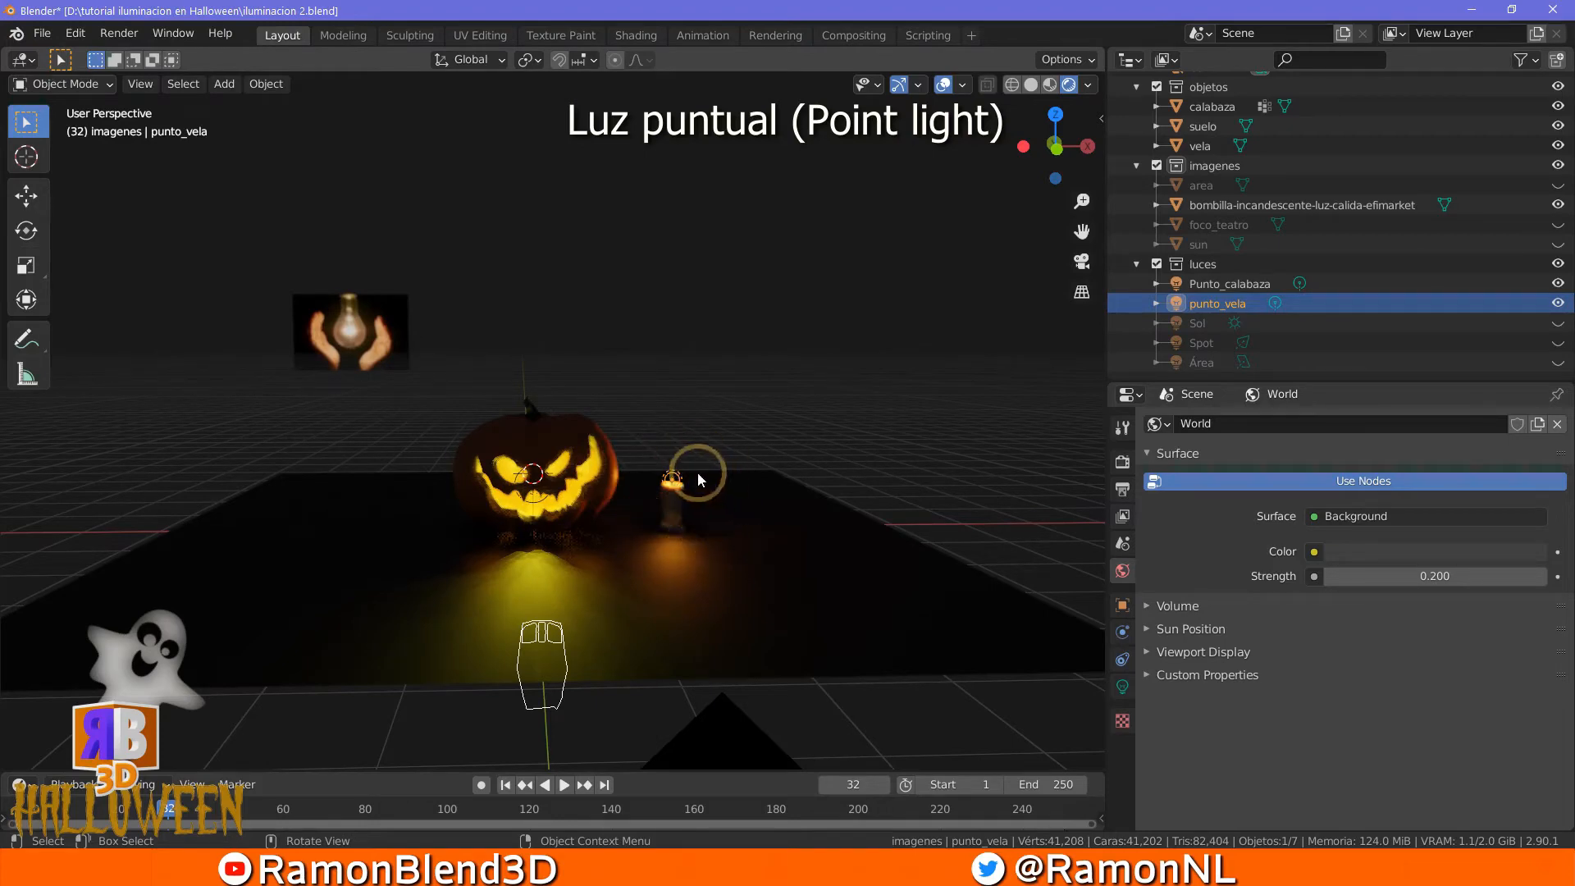
Open the punto_vela light's settings and compare its Sun, Spot and Area types, returning it to Point
{"action": "left_click", "coordinate": [1122, 687]}
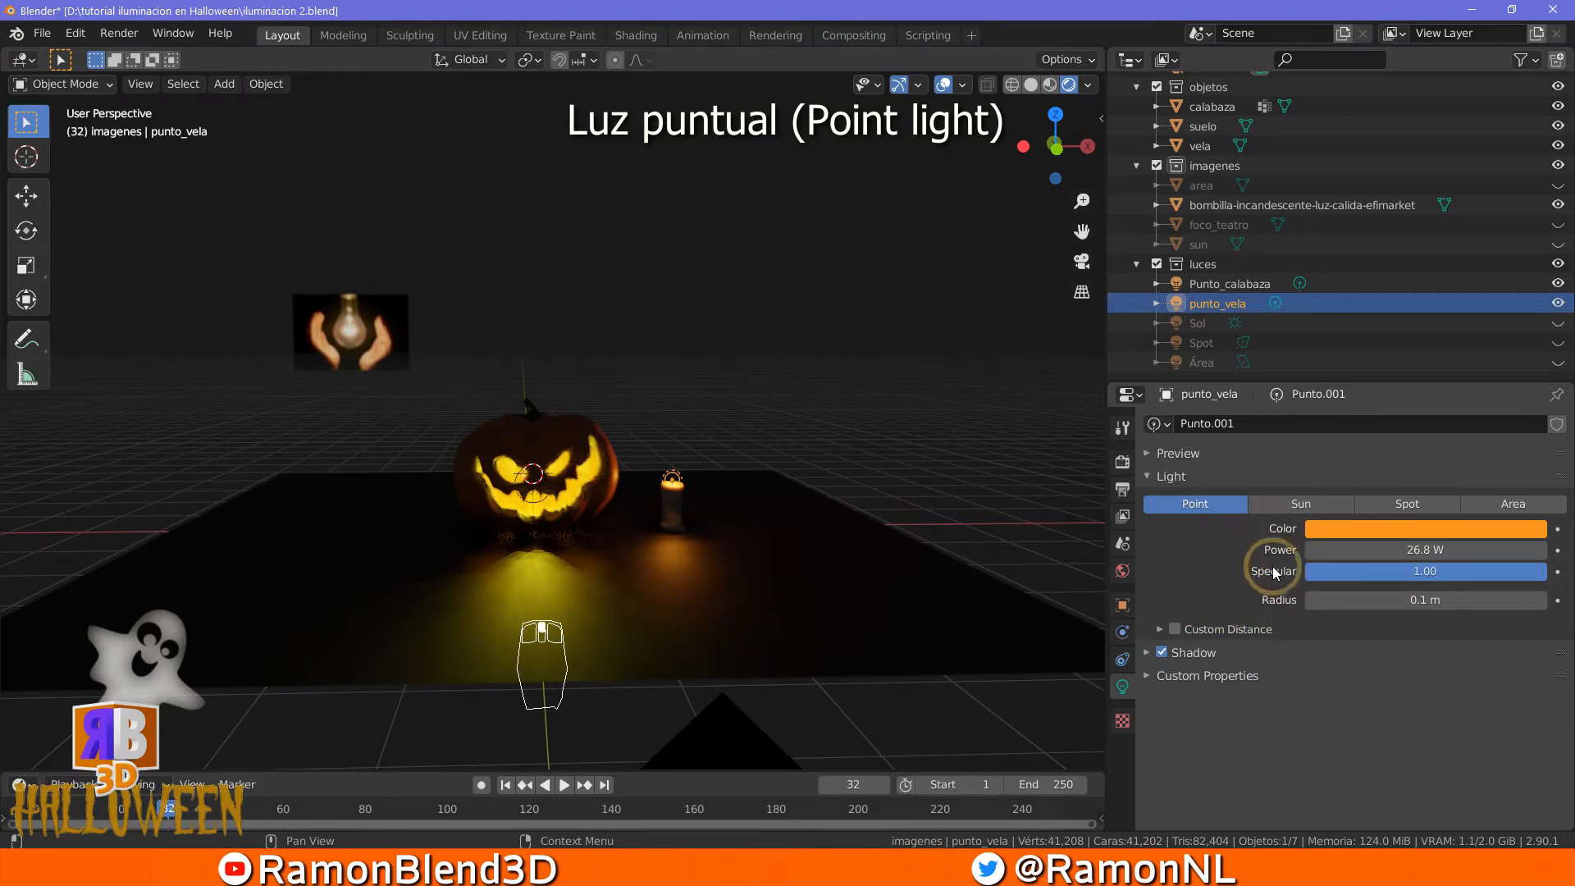
{"action": "scroll", "coordinate": [733, 529], "scroll_direction": "up", "scroll_amount": 2}
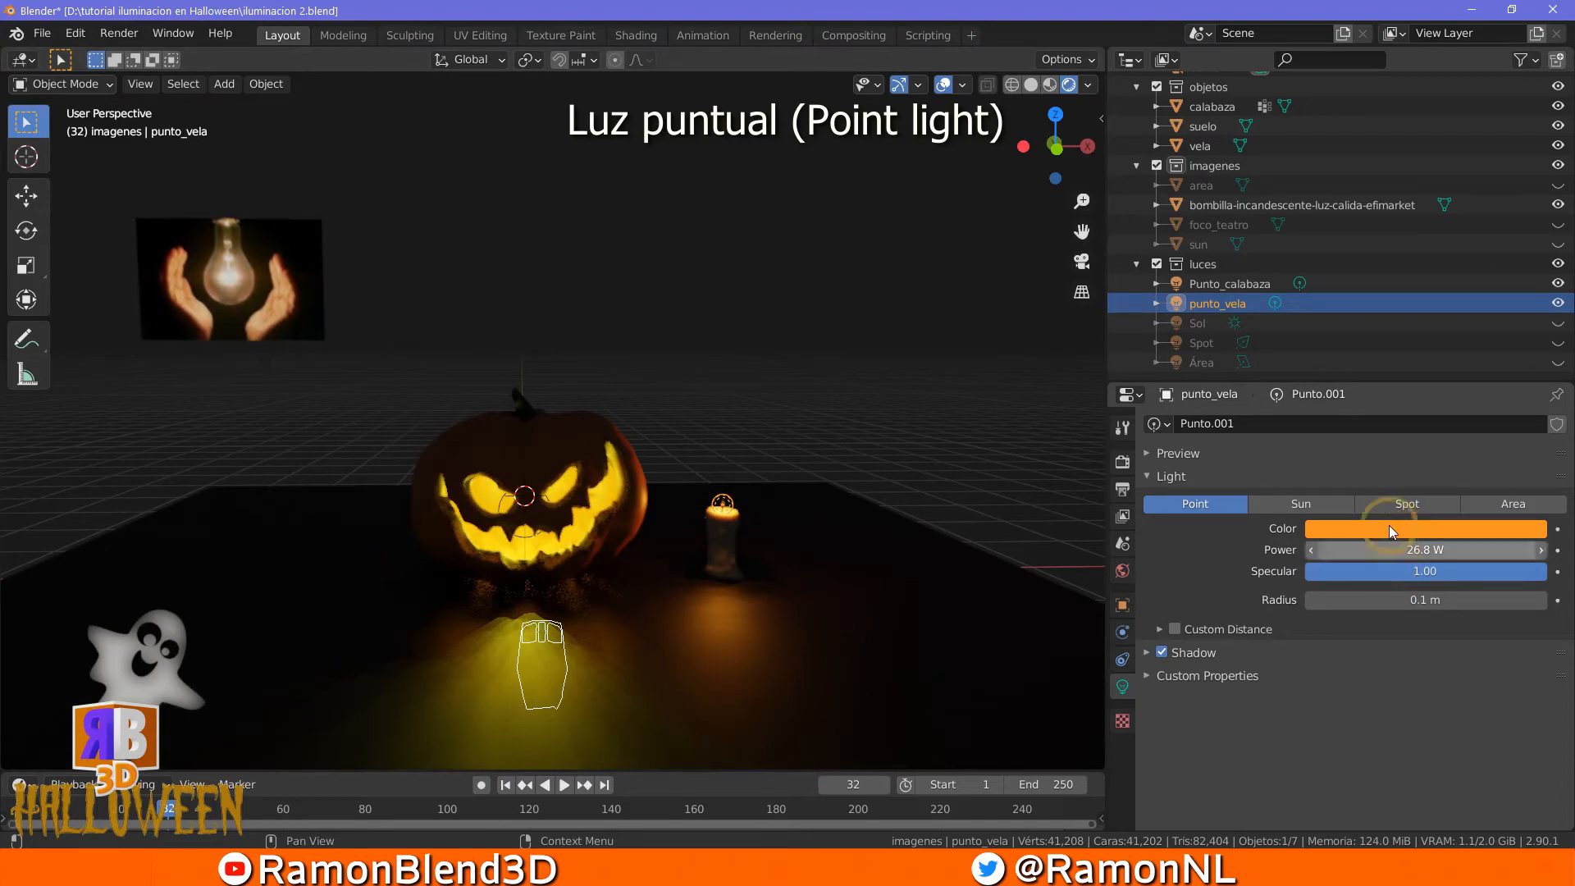
{"action": "left_click", "coordinate": [1302, 505]}
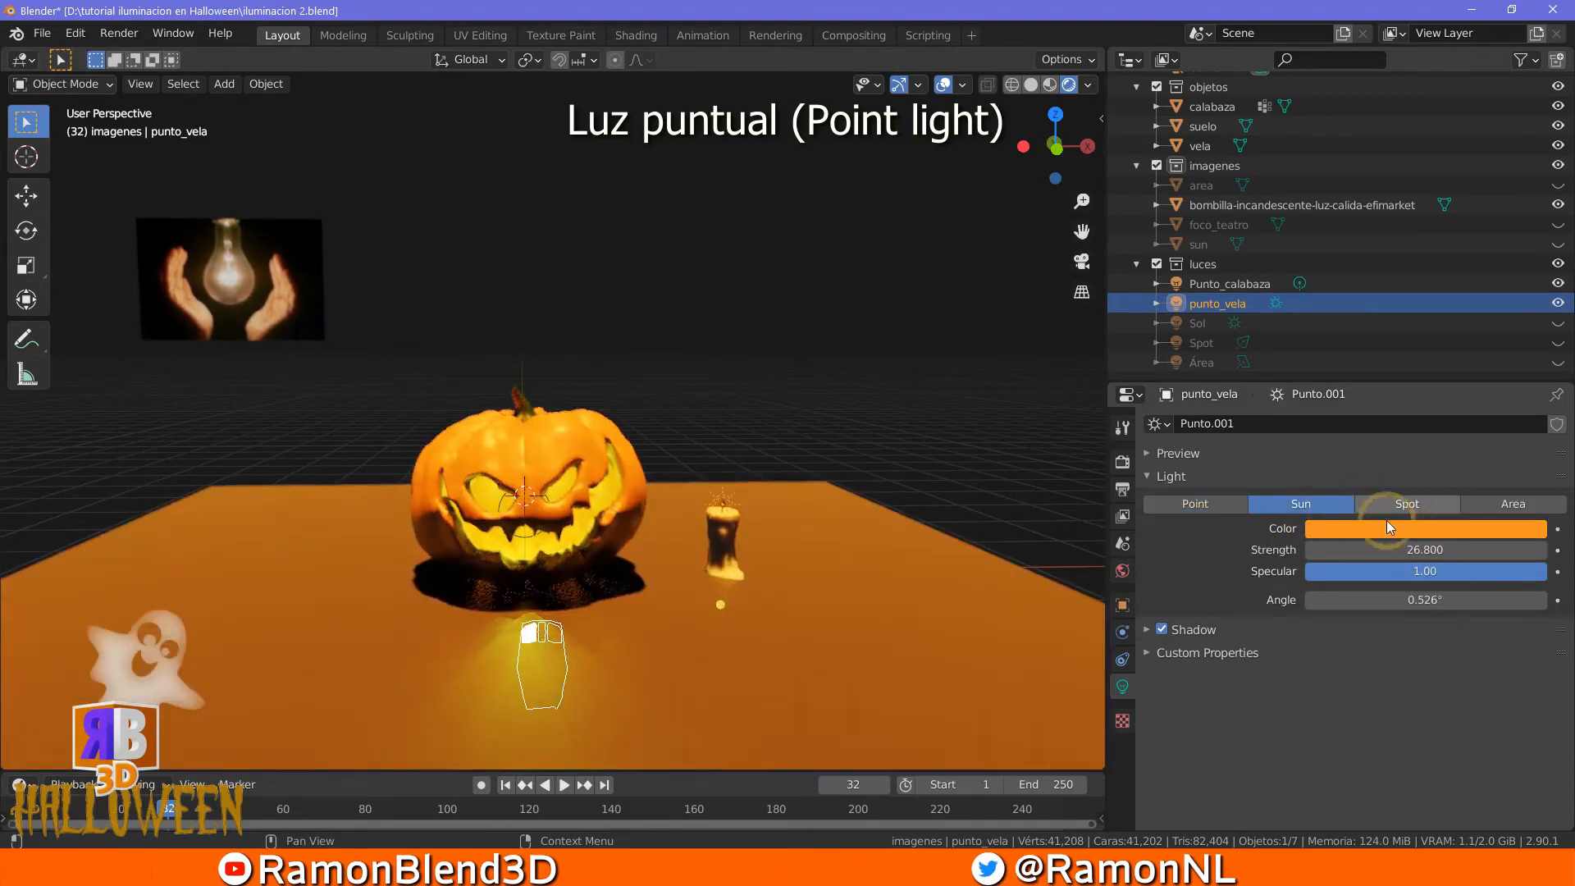
{"action": "left_click", "coordinate": [1428, 496]}
{"action": "left_click", "coordinate": [1486, 502]}
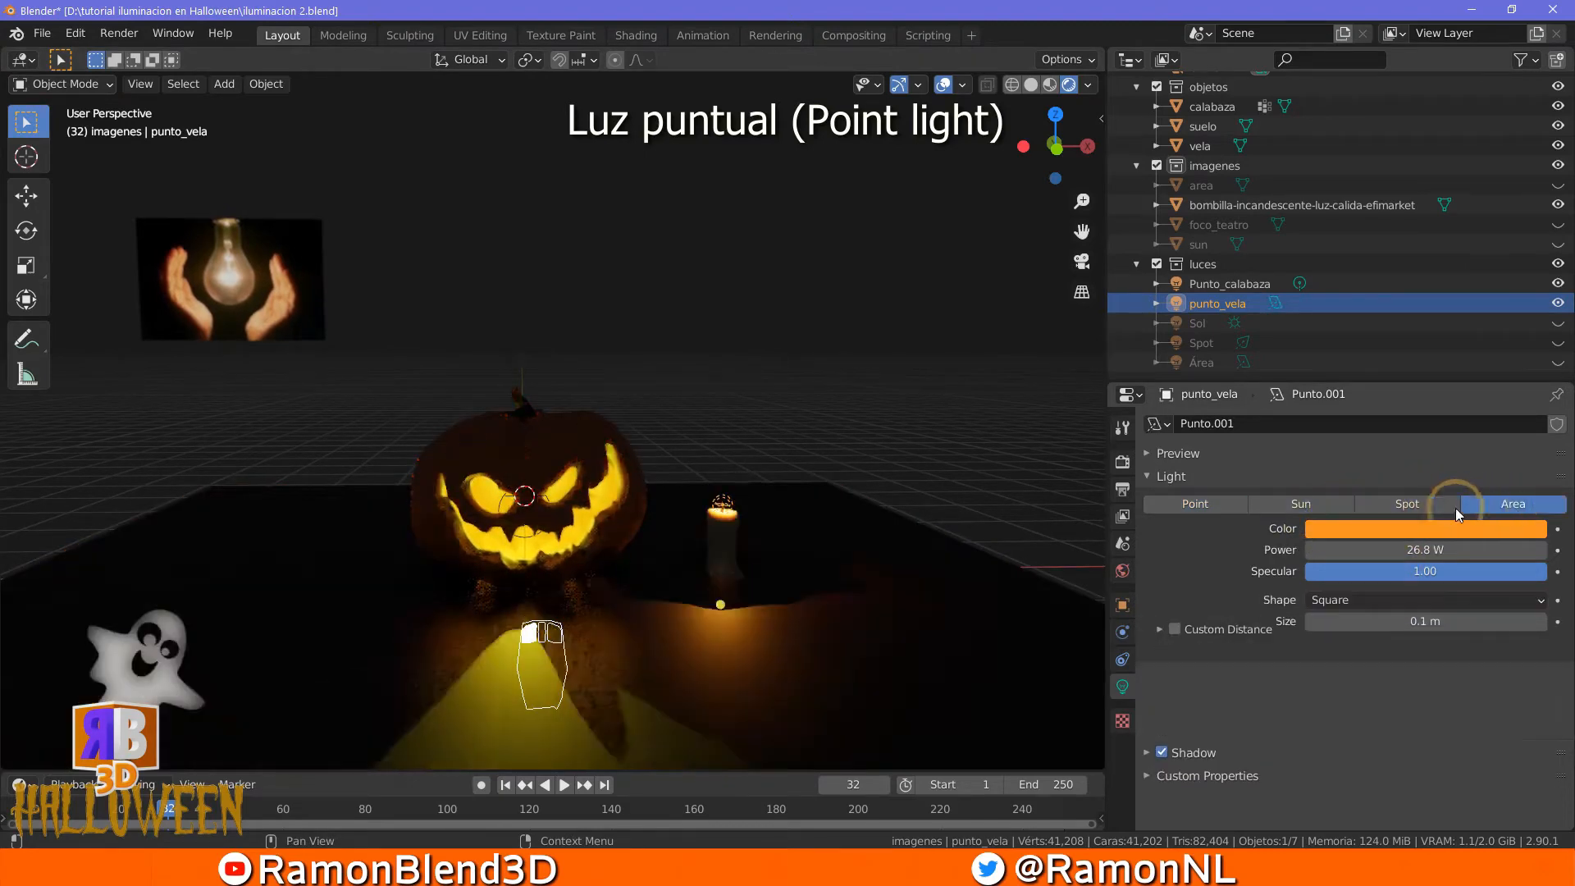
{"action": "left_click", "coordinate": [1178, 503]}
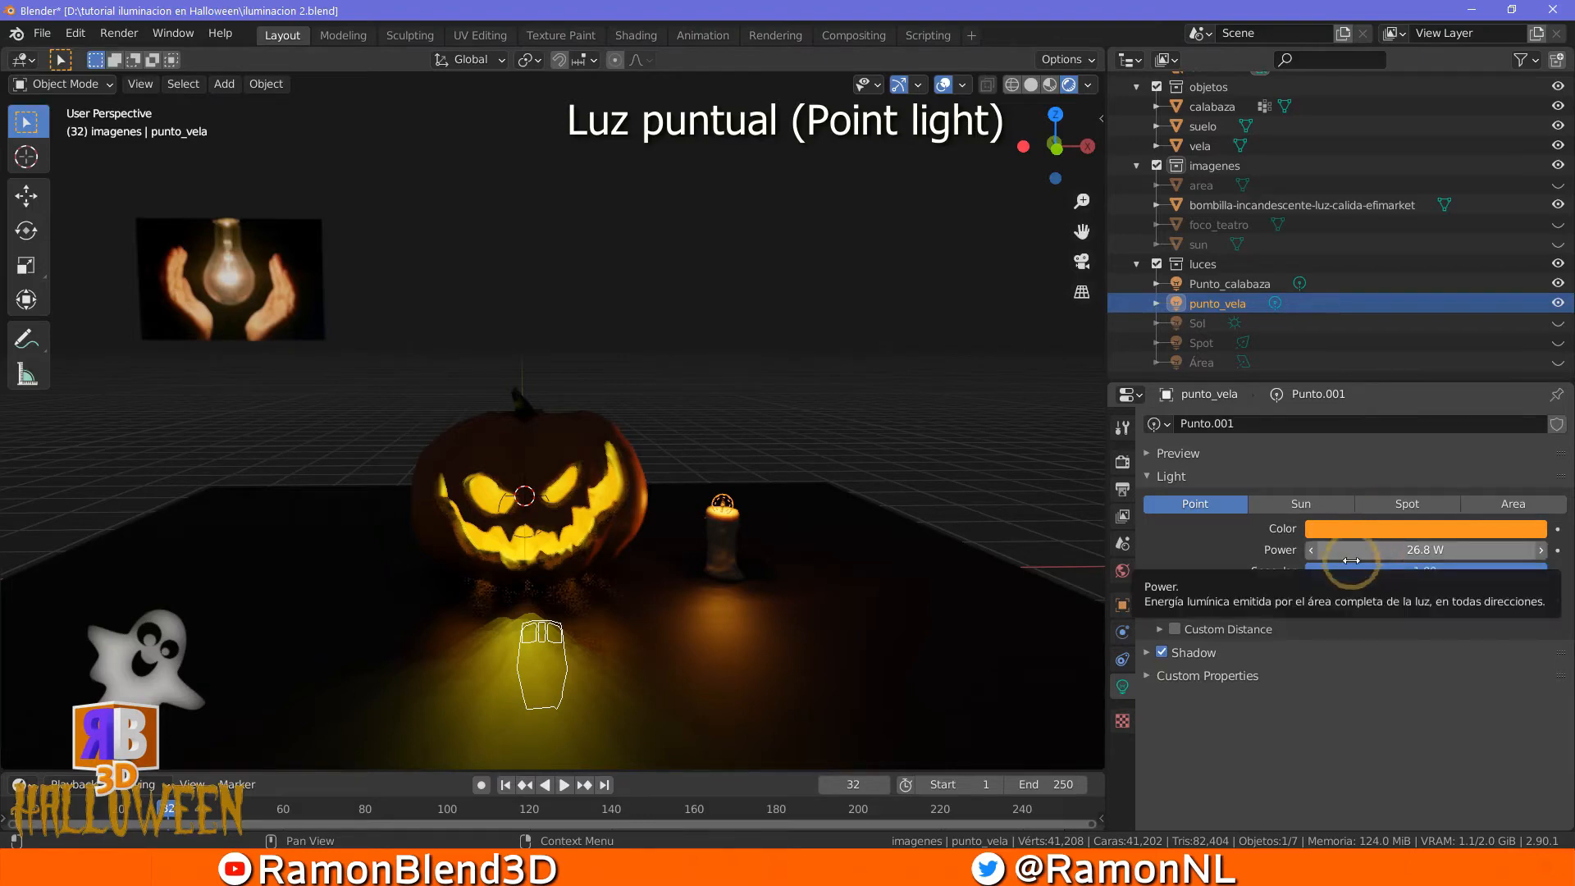
{"action": "left_click", "coordinate": [1305, 504]}
{"action": "left_click", "coordinate": [1403, 502]}
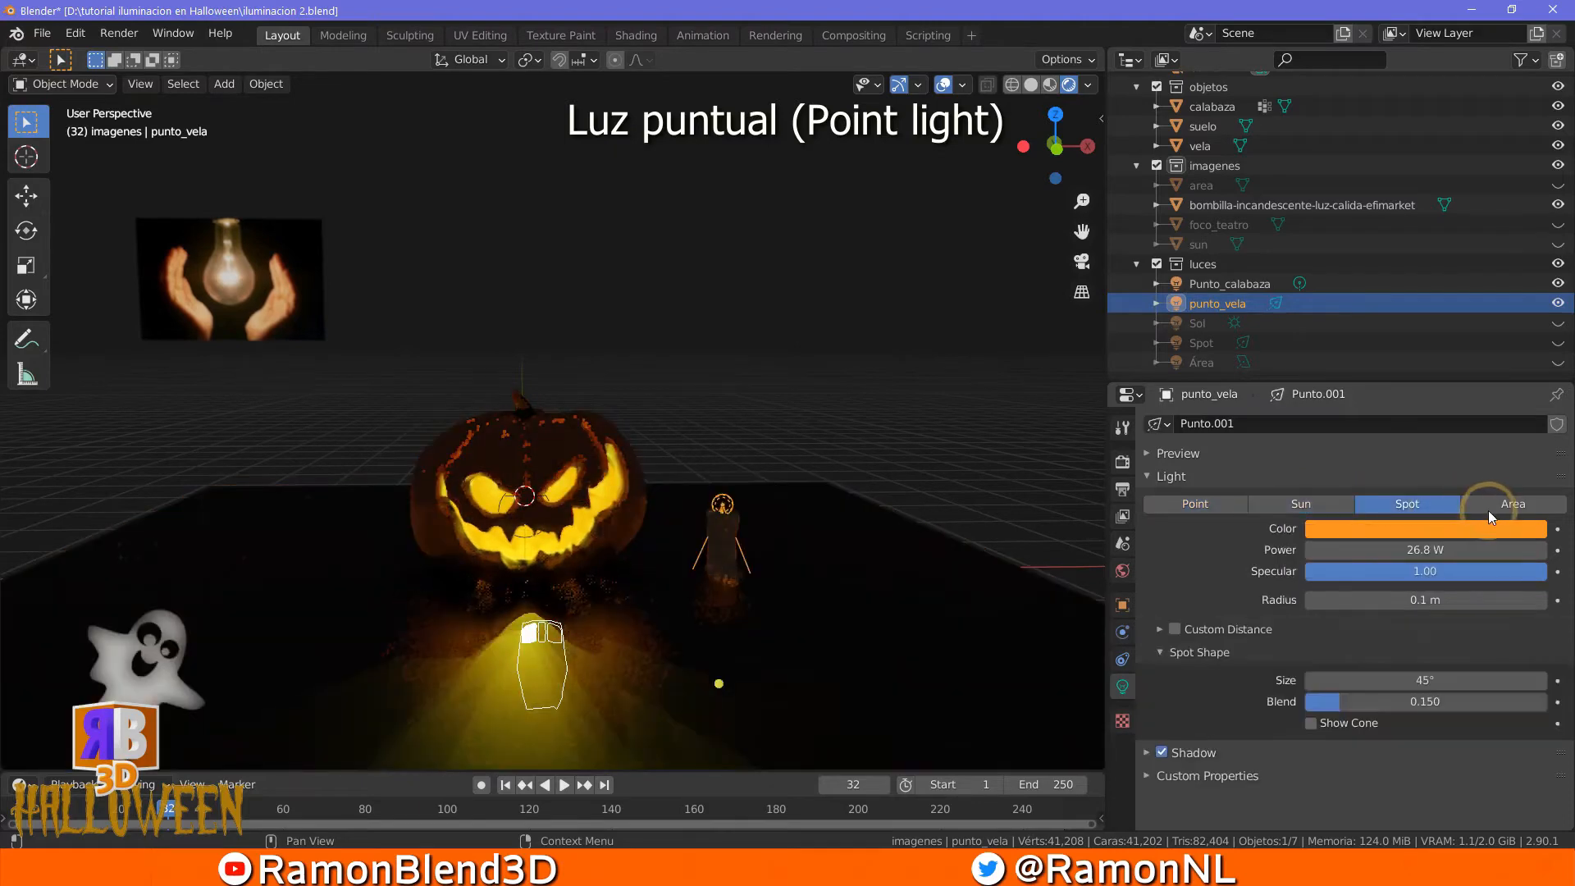
{"action": "left_click", "coordinate": [1494, 504]}
{"action": "left_click", "coordinate": [1168, 503]}
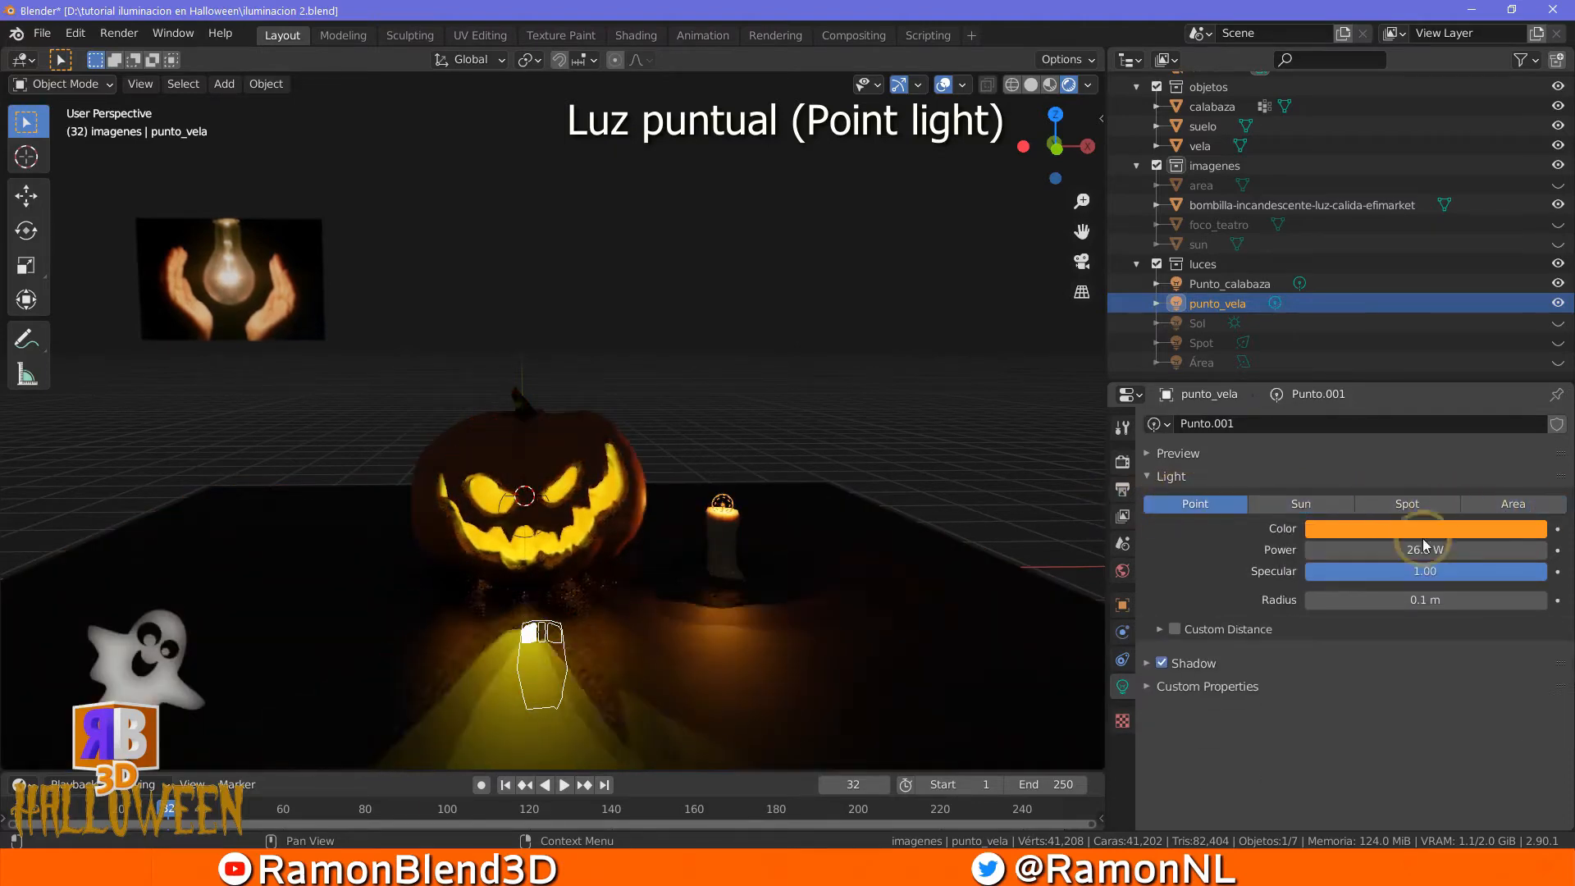
Try a turquoise colour with hue 0.457 and saturation 0.784 on the punto_vela light, and cancel it
{"action": "left_click", "coordinate": [1400, 528]}
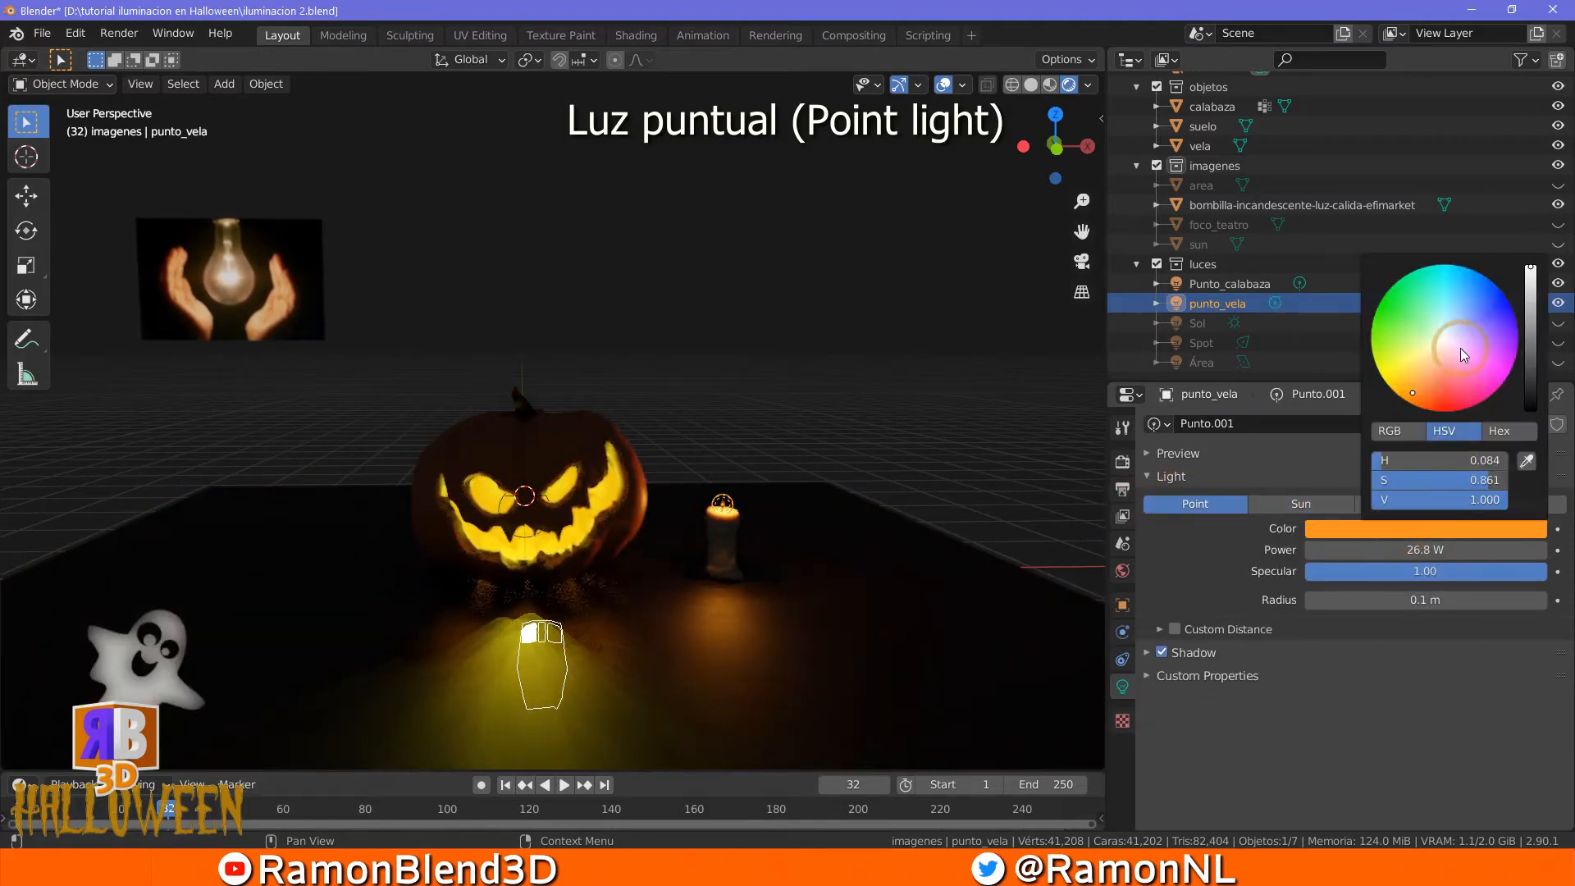
{"action": "left_click_drag", "start_coordinate": [1456, 337], "coordinate": [1428, 282]}
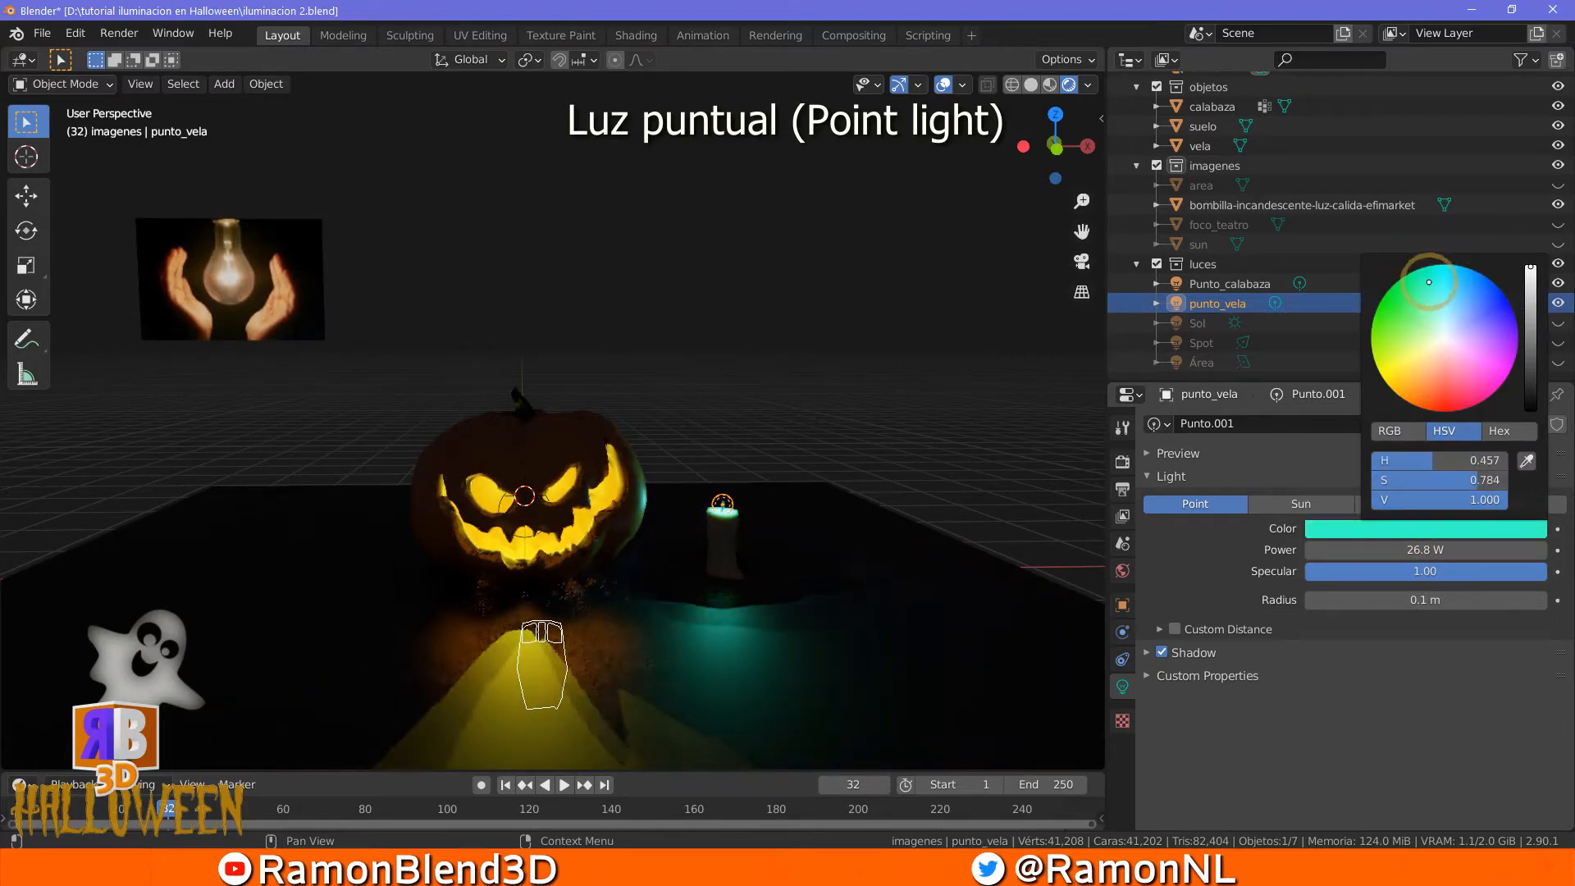
{"action": "right_click", "coordinate": [1429, 284]}
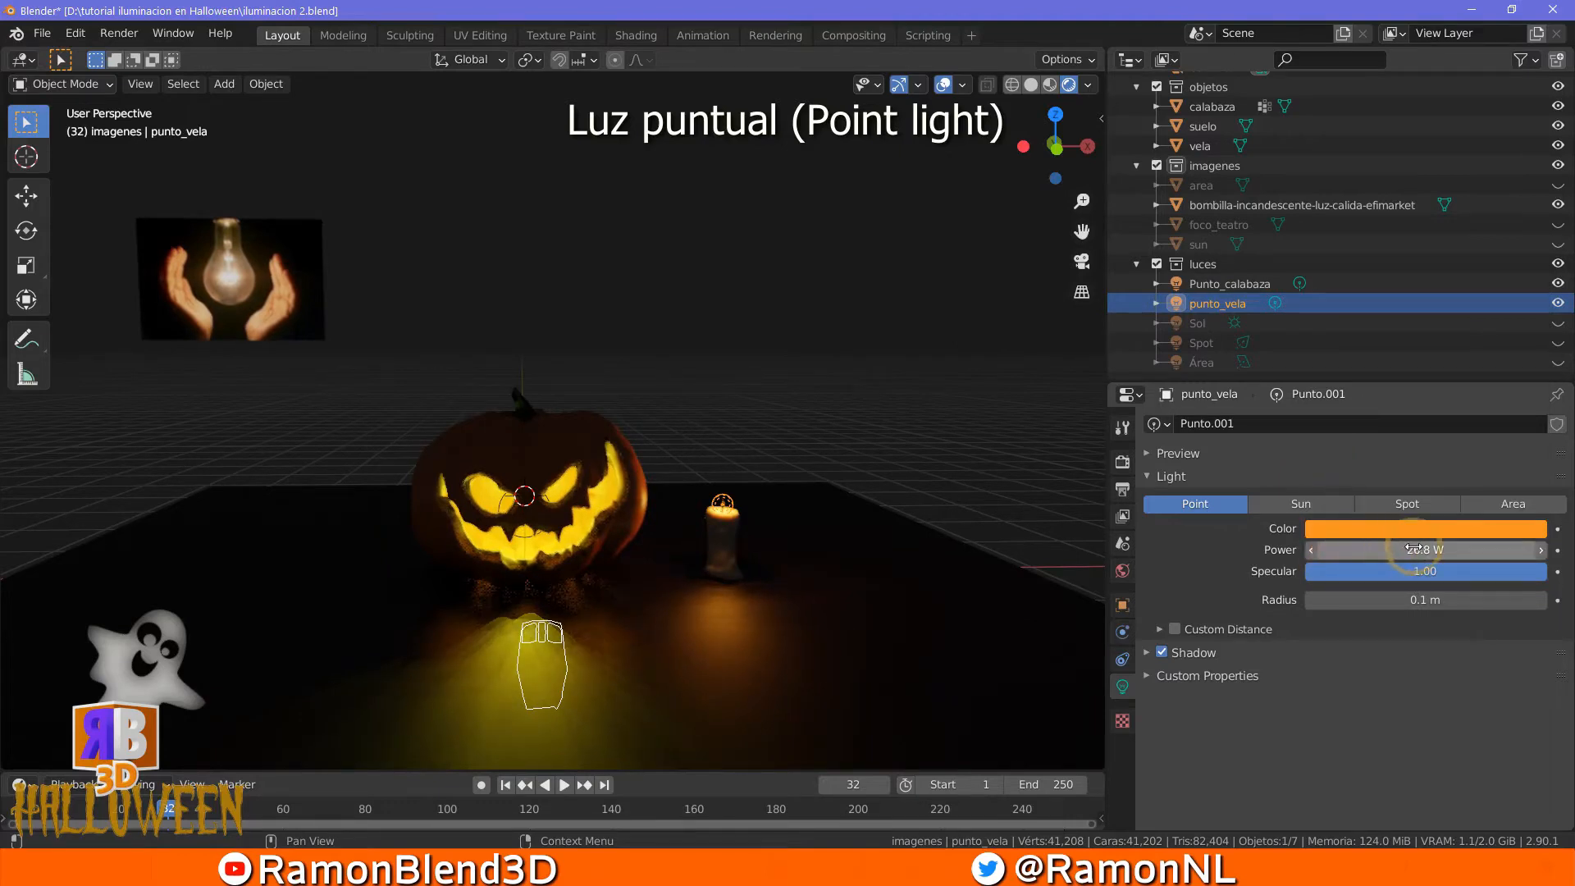
Set the punto_vela light's power to 116.7 W
{"action": "left_click_drag", "start_coordinate": [1404, 559], "coordinate": [1542, 559]}
{"action": "left_click_drag", "start_coordinate": [1166, 200], "coordinate": [614, 606]}
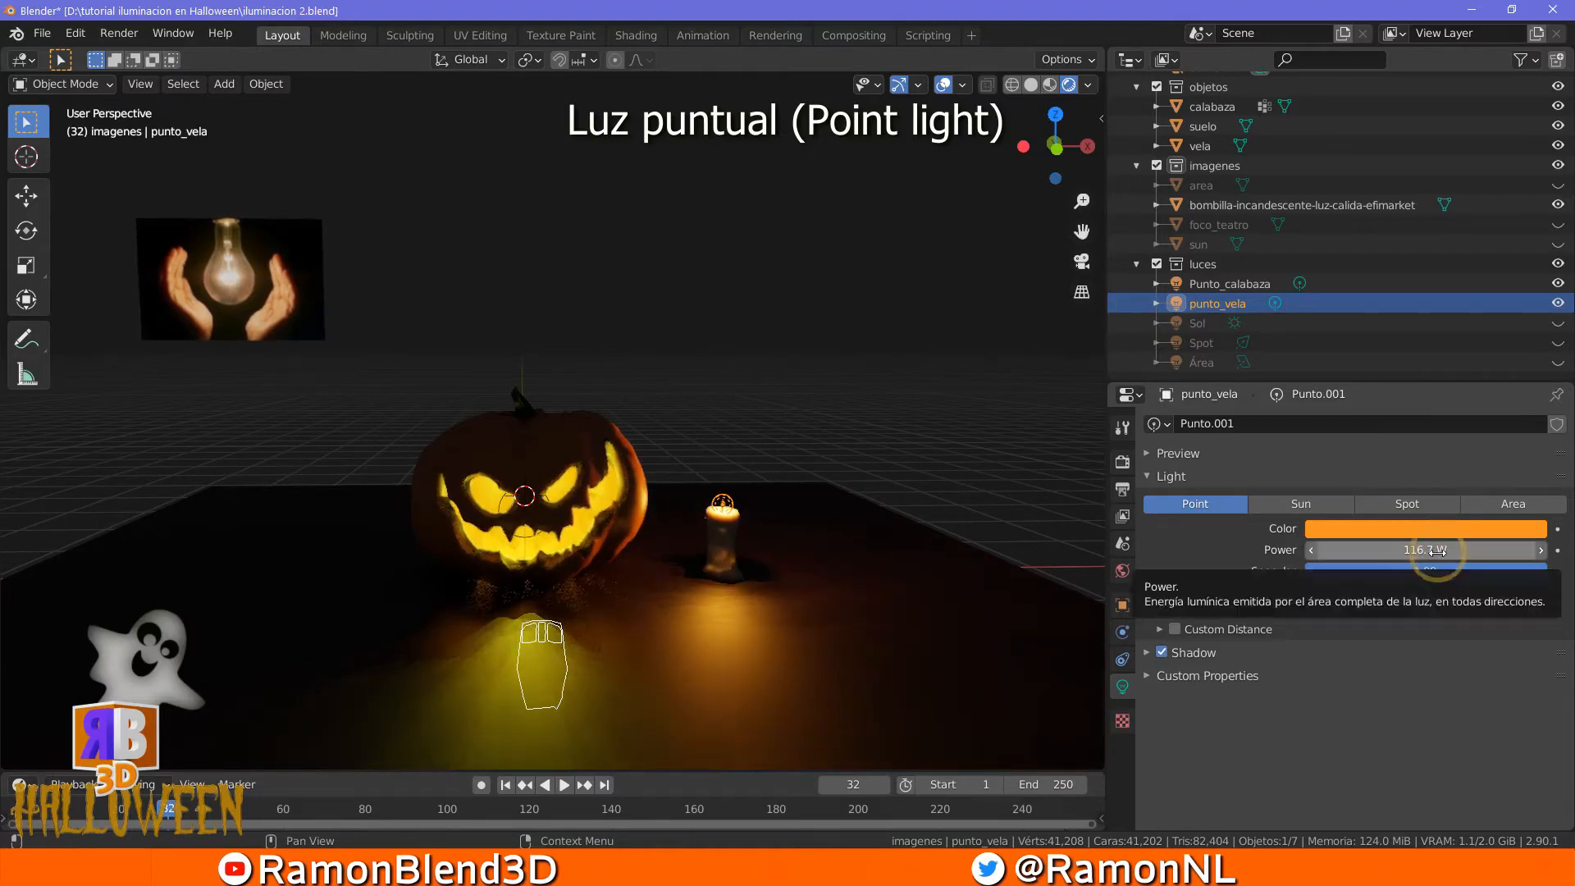
Try other specular values on the punto_vela light and restore its specular to 1.00
{"action": "middle_click_drag", "start_coordinate": [658, 534], "coordinate": [738, 548]}
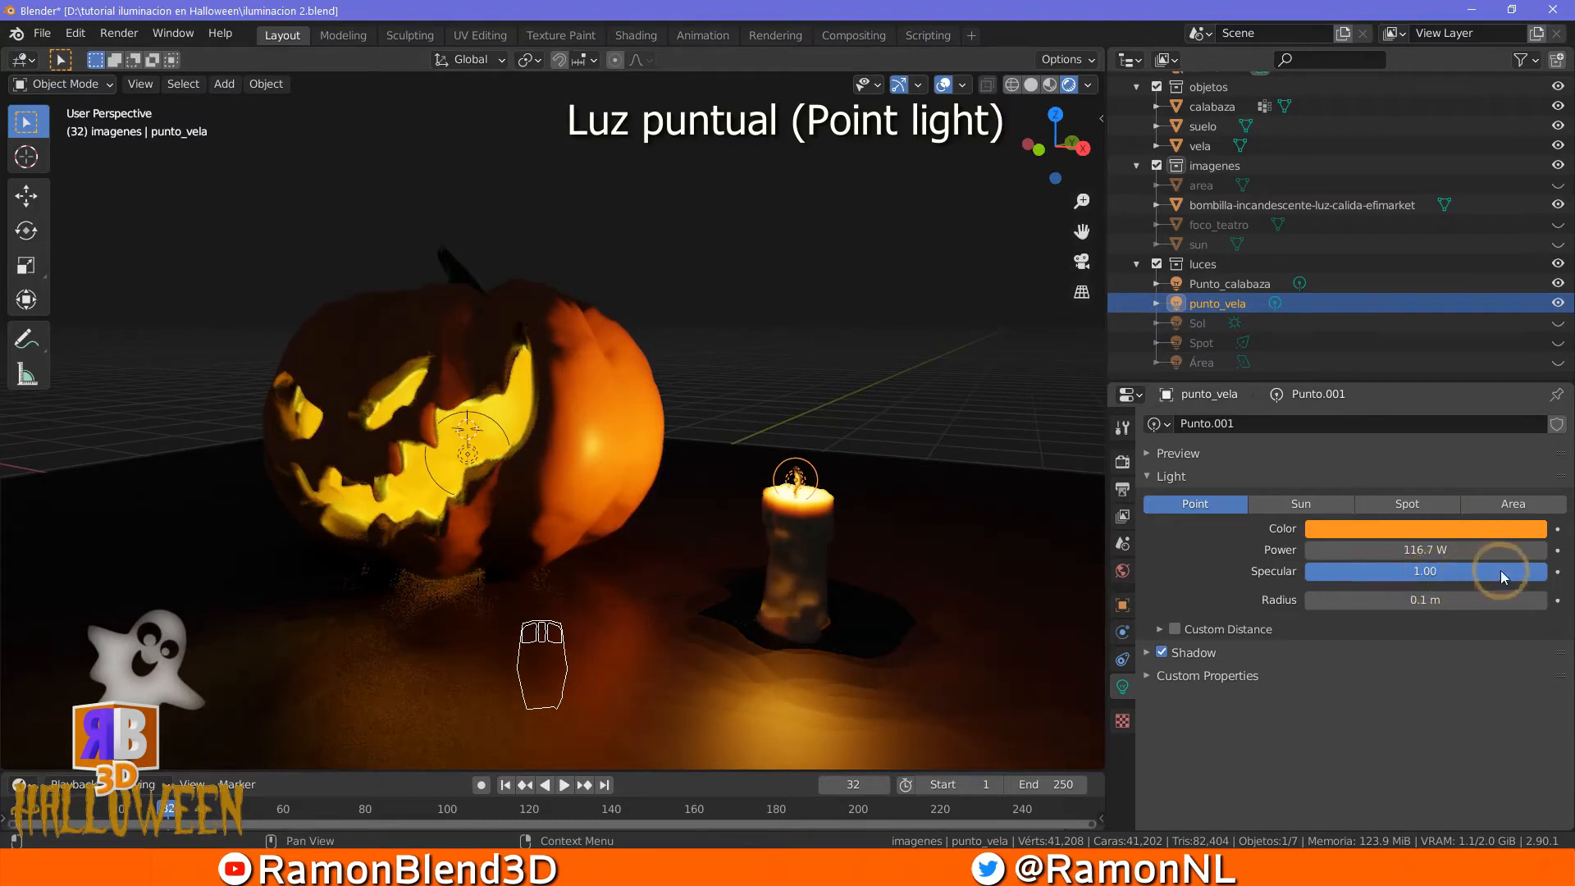
{"action": "left_click_drag", "start_coordinate": [1508, 569], "coordinate": [1547, 573]}
{"action": "left_click_drag", "start_coordinate": [1482, 578], "coordinate": [1247, 630]}
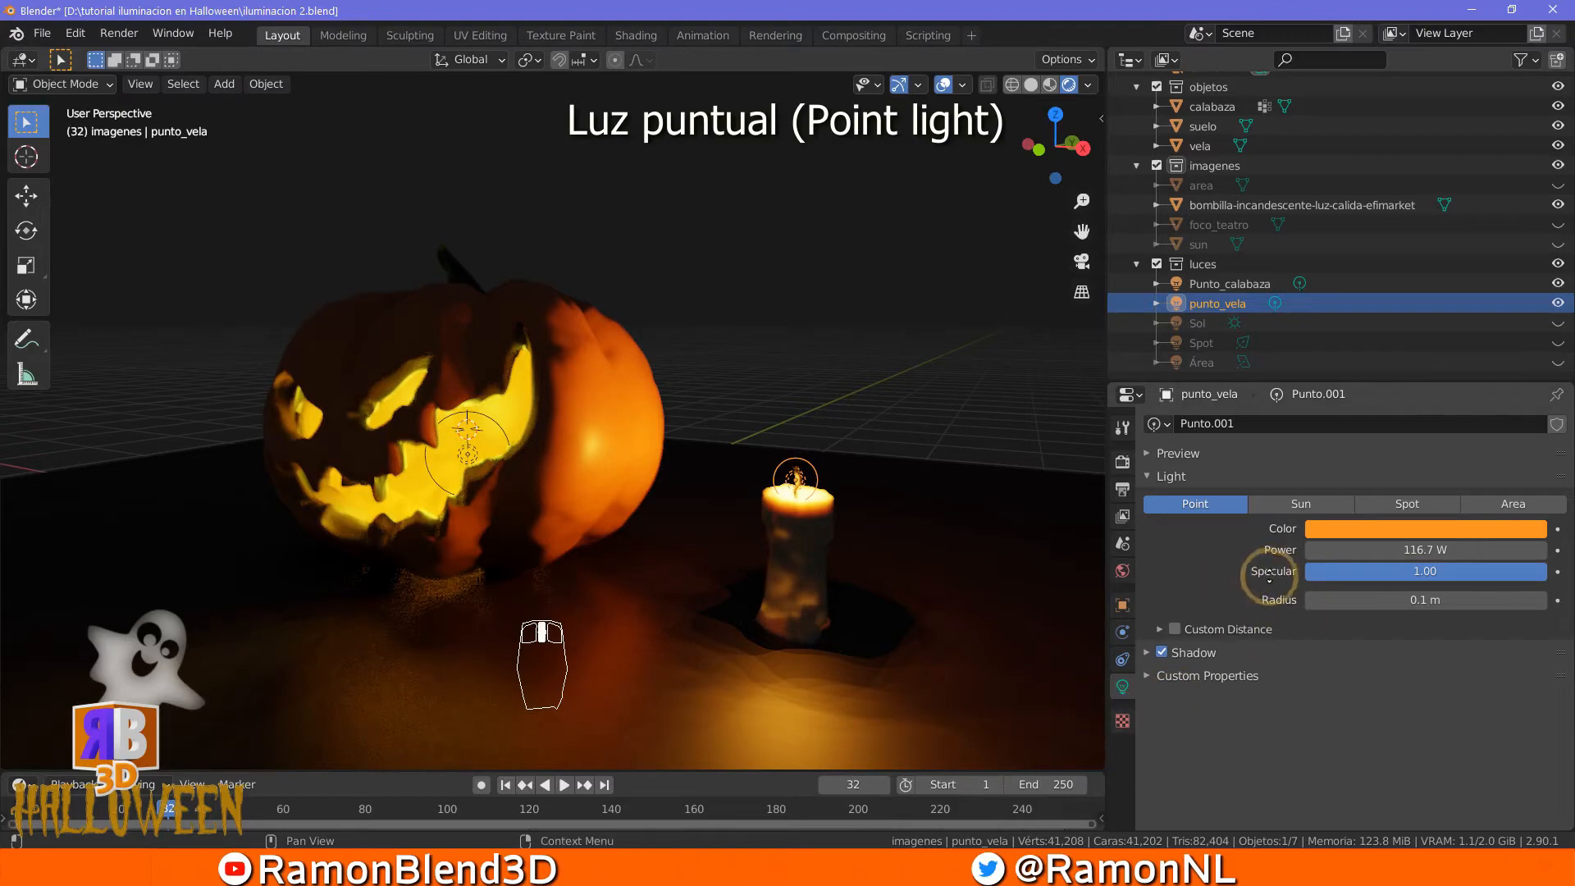
Try a radius of 0 m on the punto_vela light and settle on a radius of 0.15 m
{"action": "middle_click_drag", "start_coordinate": [745, 561], "coordinate": [918, 615]}
{"action": "scroll", "coordinate": [845, 544], "scroll_direction": "down", "scroll_amount": 3}
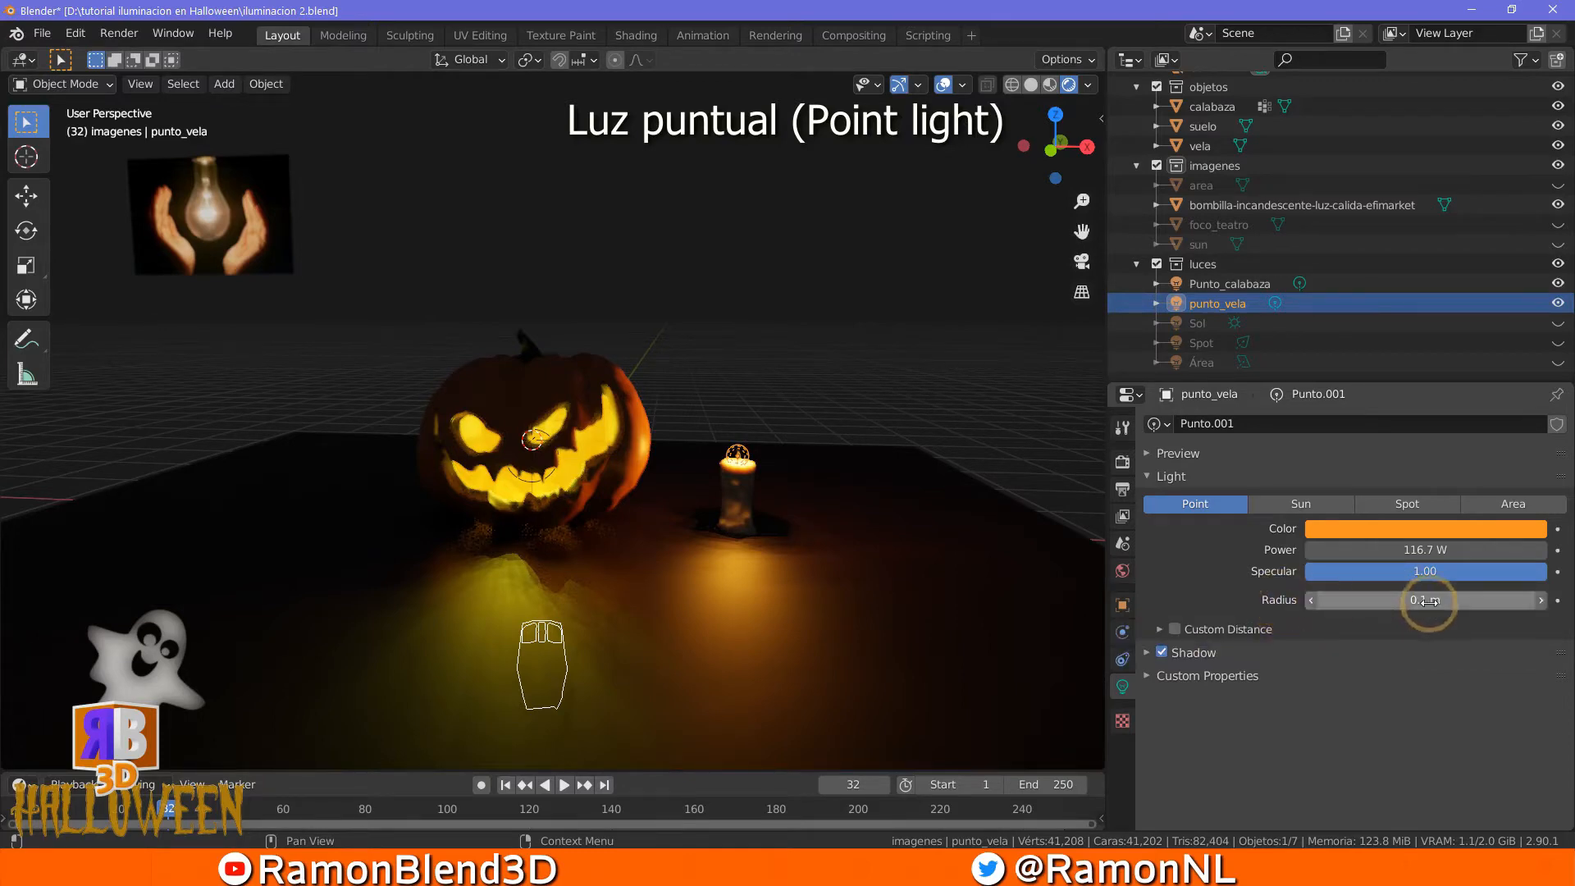
{"action": "mouse_move", "coordinate": [1428, 603]}
{"action": "left_mouse_down"}
{"action": "mouse_move", "coordinate": [1511, 605]}
{"action": "mouse_move", "coordinate": [6, 617]}
{"action": "mouse_move", "coordinate": [1517, 611]}
{"action": "mouse_move", "coordinate": [1415, 611]}
{"action": "left_mouse_up"}
{"action": "scroll", "coordinate": [894, 542], "scroll_direction": "up", "scroll_amount": 5}
{"action": "middle_click_drag", "start_coordinate": [705, 582], "coordinate": [637, 573]}
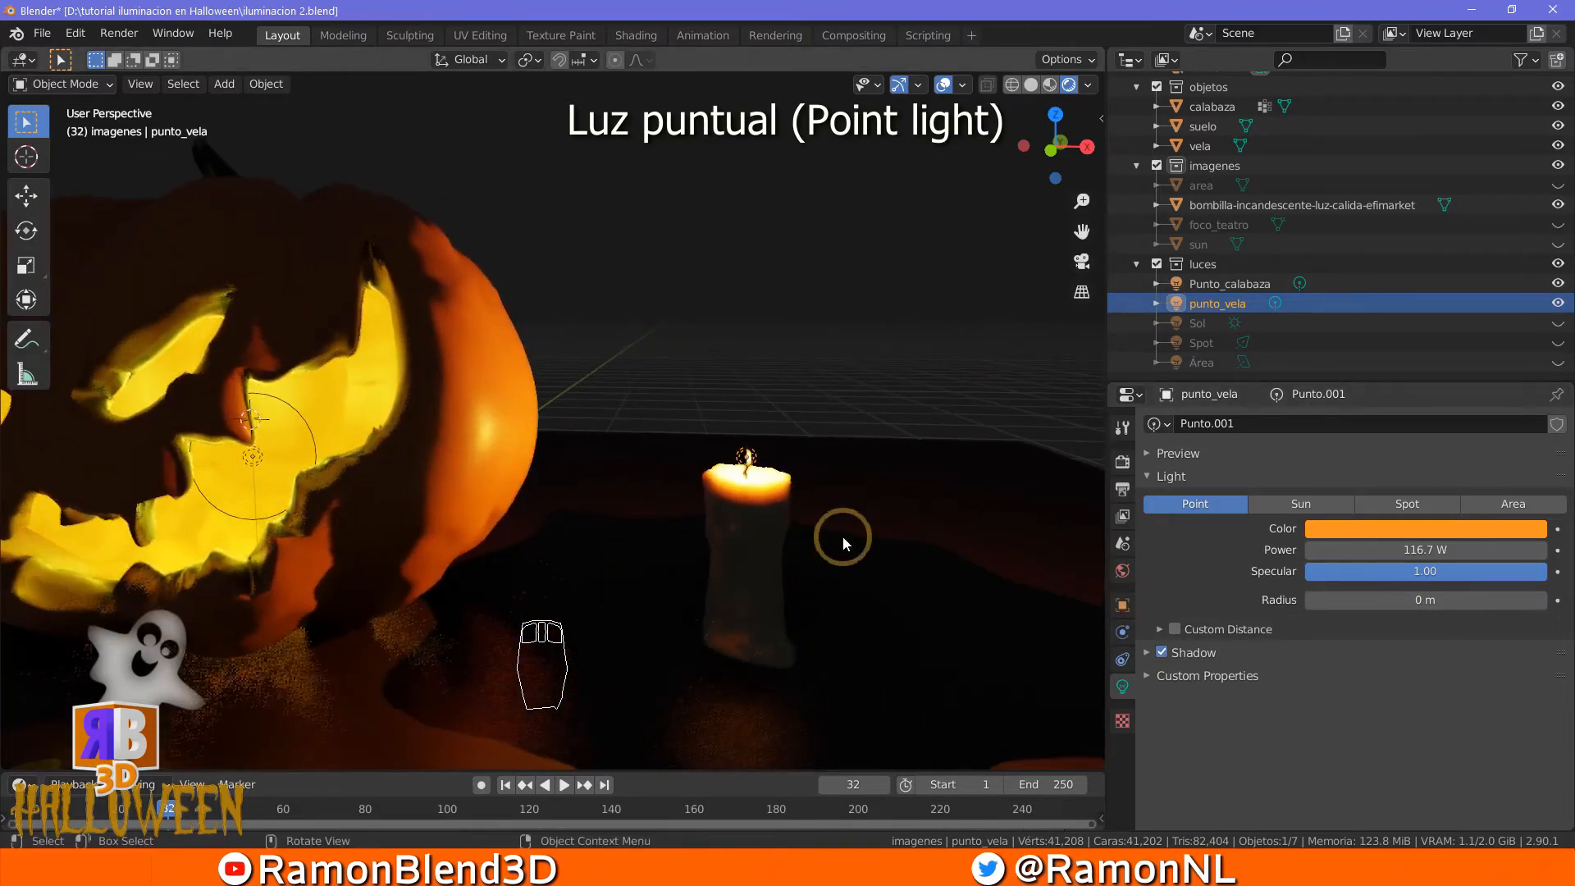
{"action": "scroll", "coordinate": [843, 535], "scroll_direction": "down", "scroll_amount": 5}
{"action": "left_click_drag", "start_coordinate": [1390, 602], "coordinate": [1390, 602]}
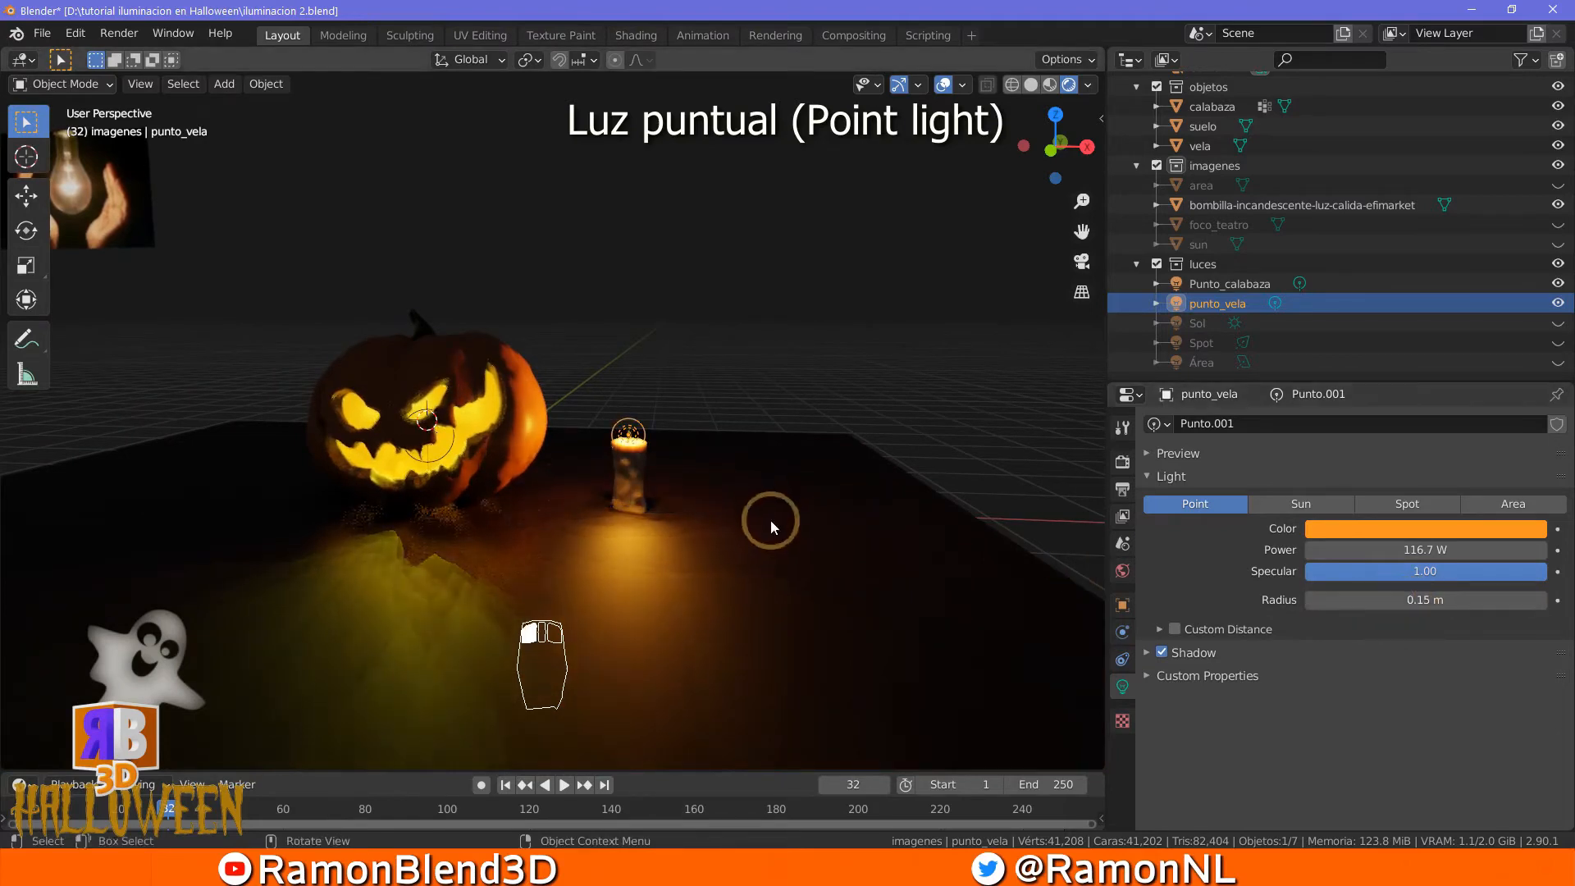
{"action": "middle_click_drag", "start_coordinate": [769, 517], "coordinate": [800, 528]}
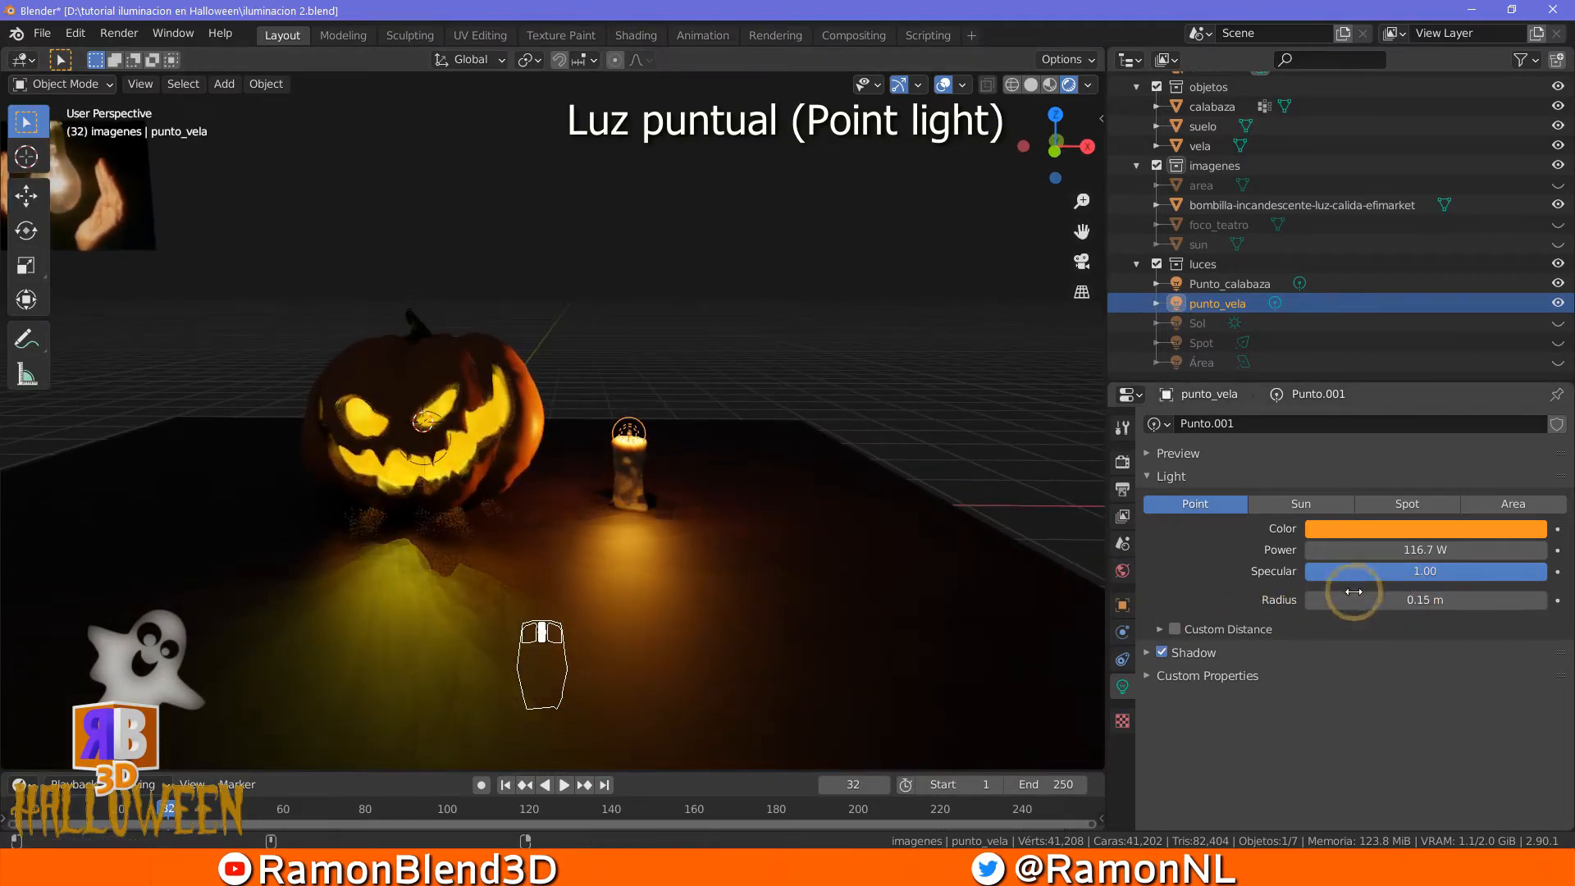
Enable Custom Distance for the punto_vela light and expand its distance setting
{"action": "left_click", "coordinate": [1175, 629]}
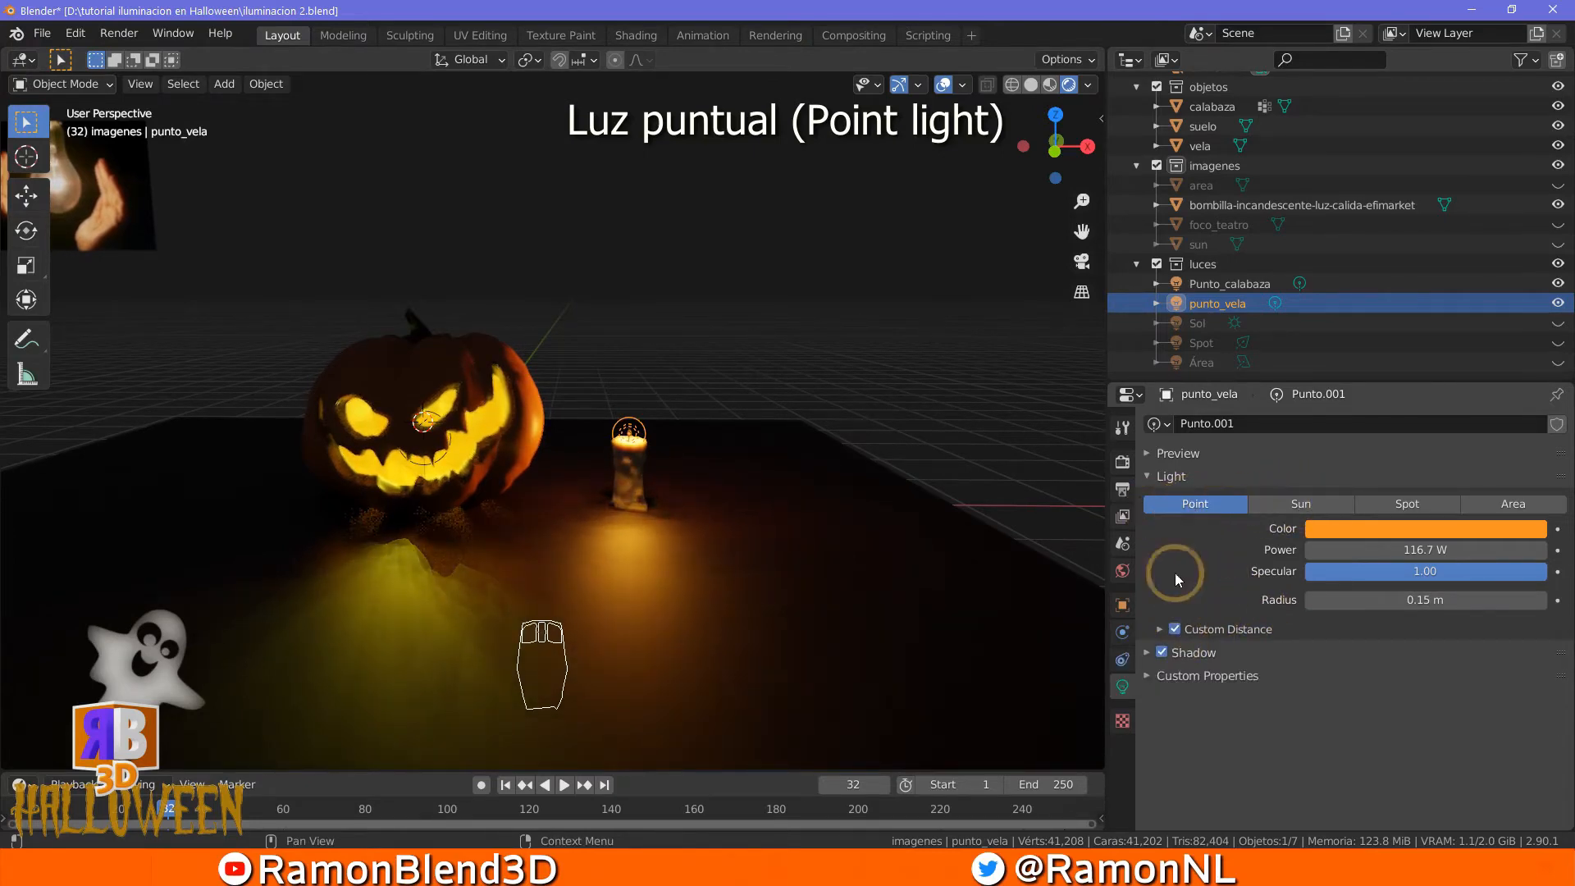
{"action": "left_click", "coordinate": [1160, 629]}
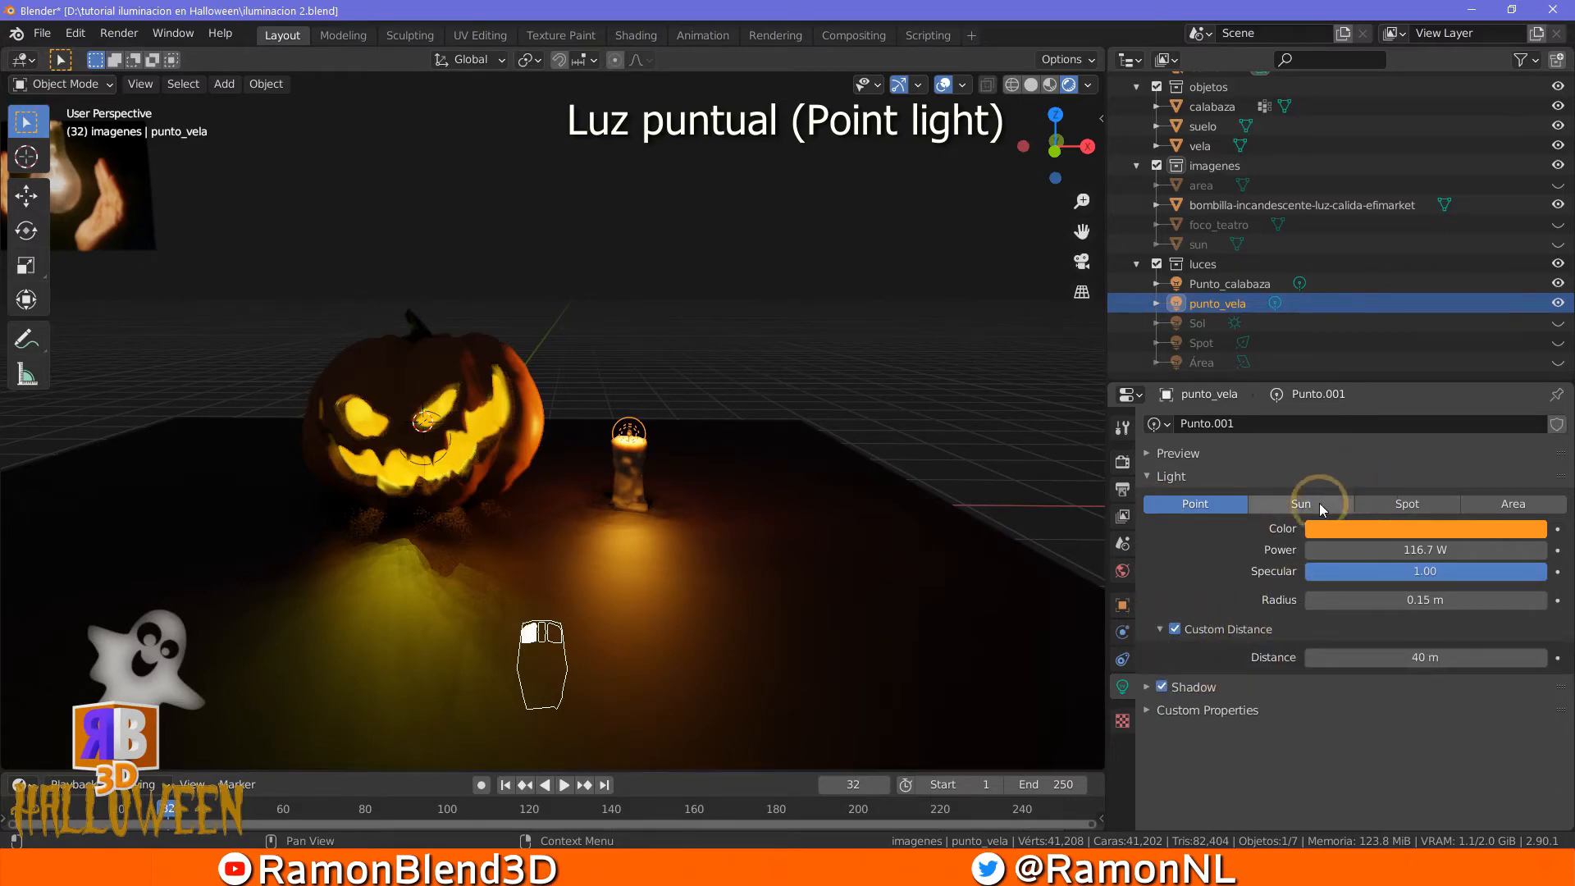
Check the custom distance option across the Spot, Area and Sun types, and return punto_vela to Point
{"action": "left_click", "coordinate": [1394, 502]}
{"action": "left_click", "coordinate": [1513, 504]}
{"action": "left_click", "coordinate": [1430, 507]}
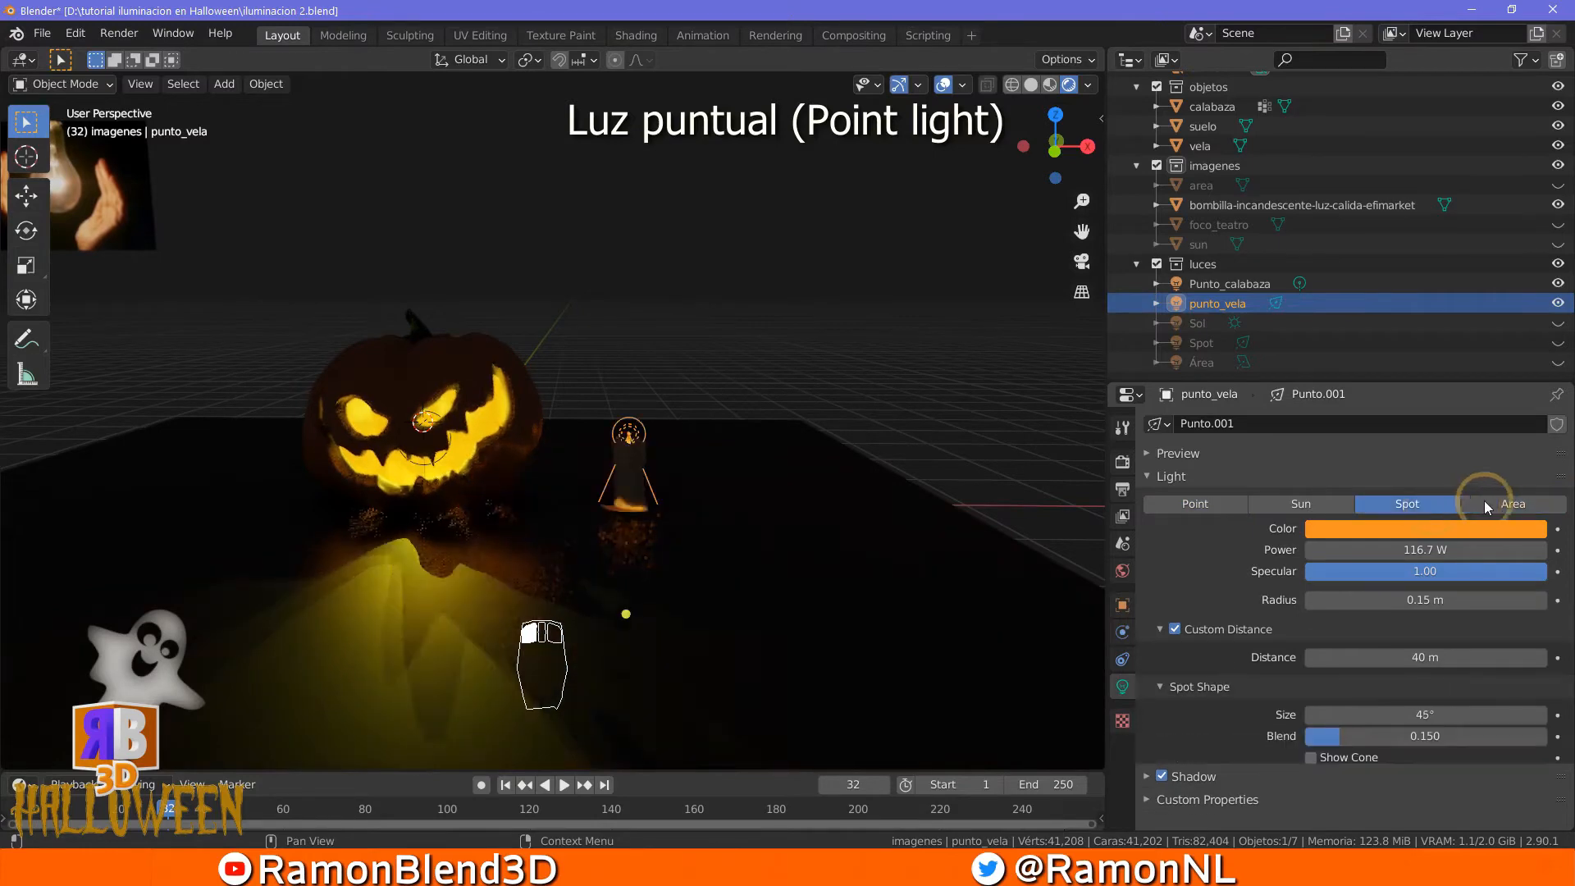
{"action": "left_click", "coordinate": [1194, 506]}
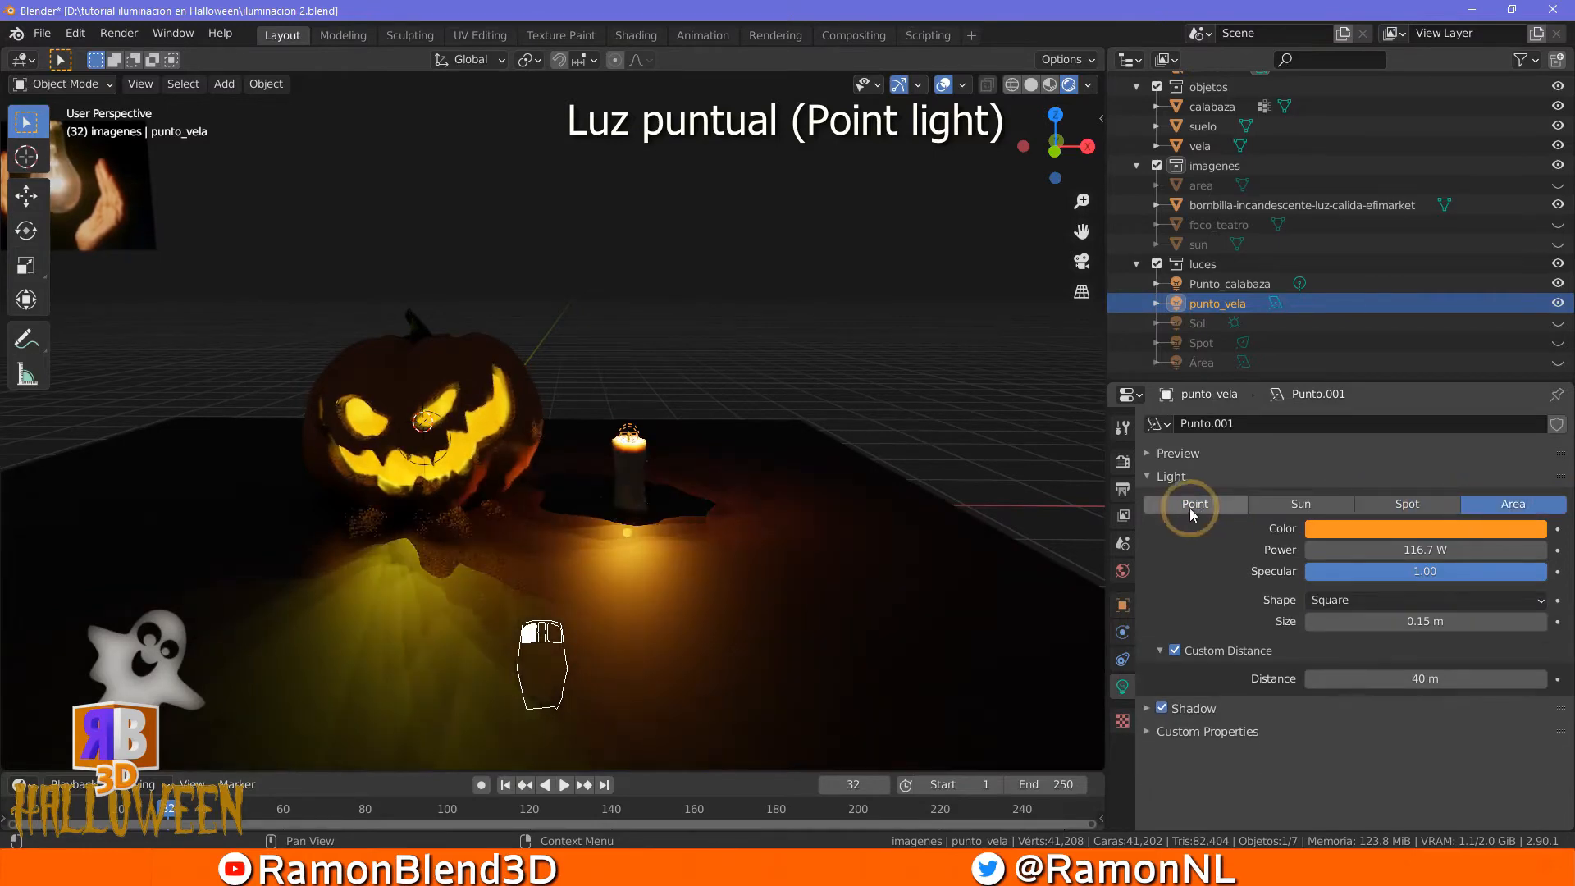
{"action": "left_click", "coordinate": [1299, 505]}
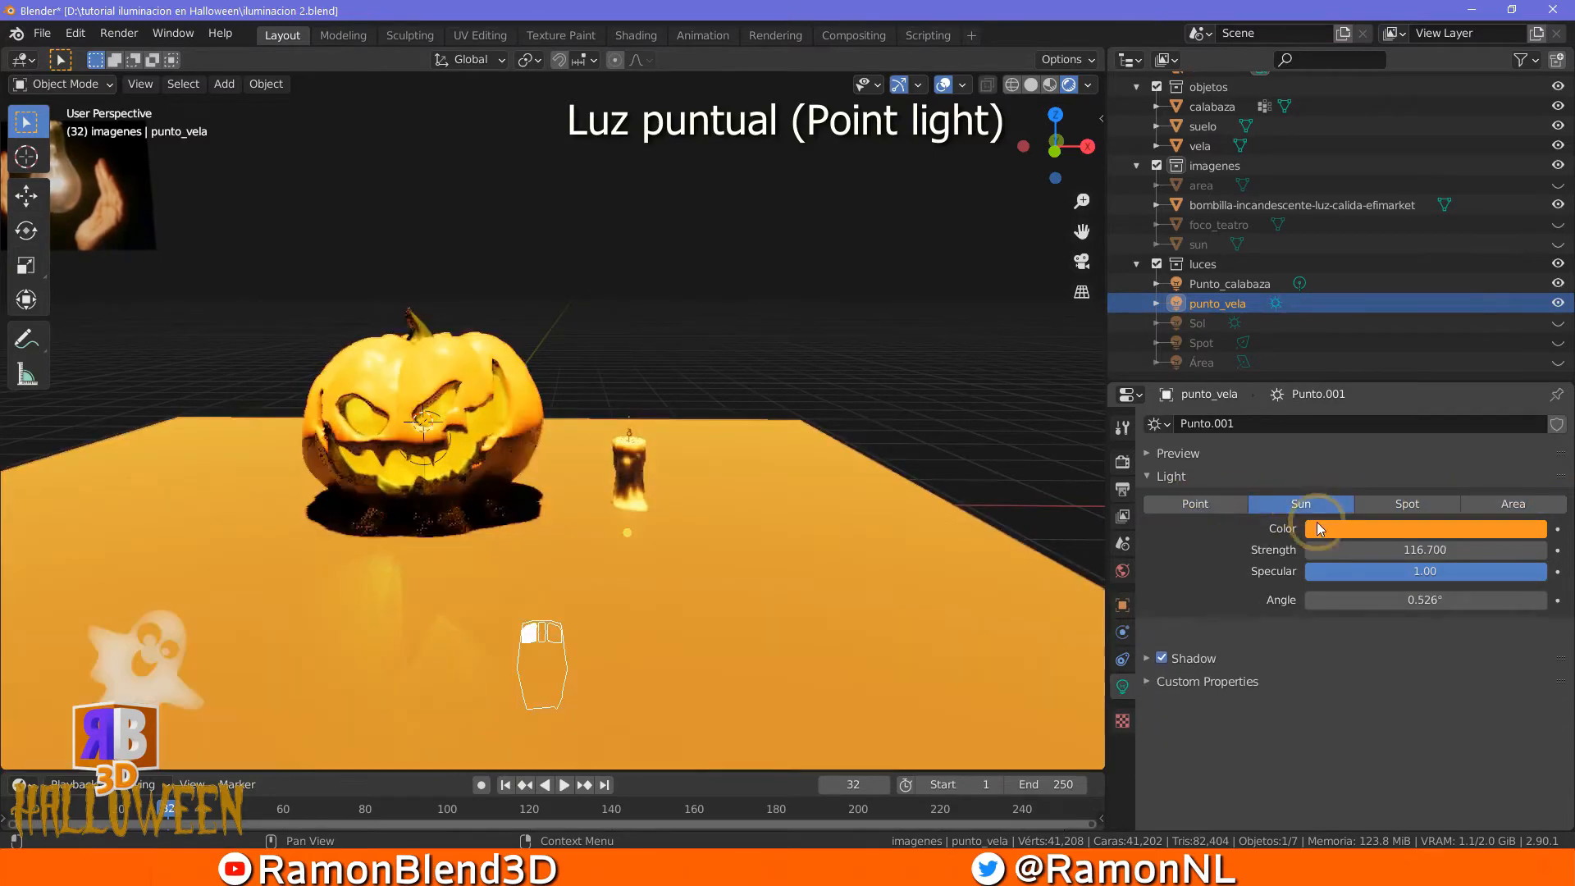
{"action": "left_click", "coordinate": [1202, 504]}
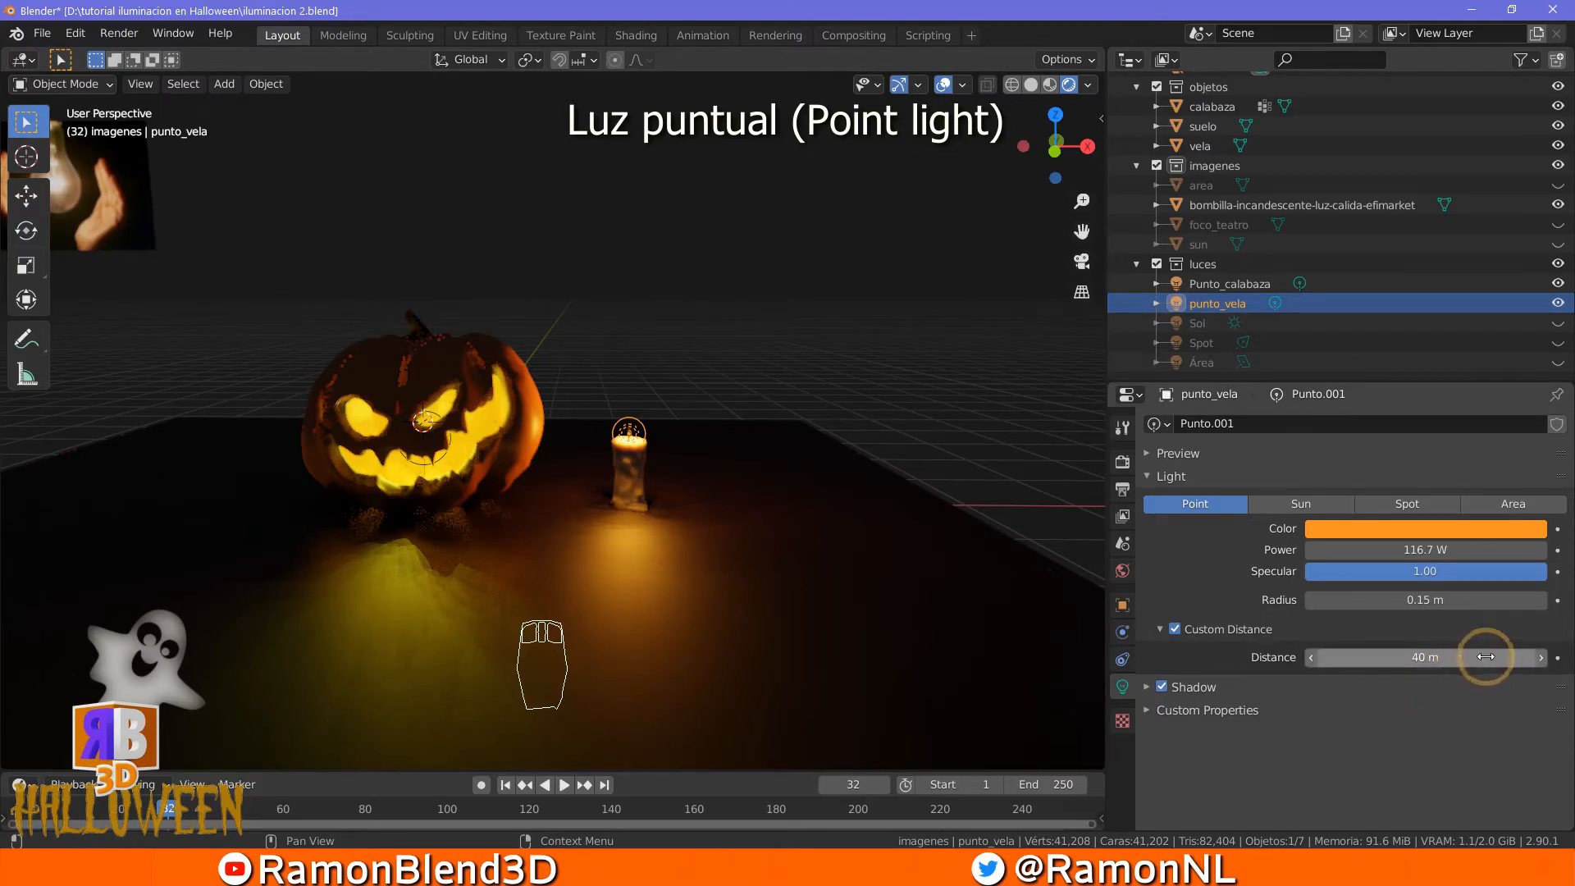
Try custom distances of 1.6 m and 0.14 m on the punto_vela light and inspect the candle tip
{"action": "left_click_drag", "start_coordinate": [1485, 656], "coordinate": [490, 728]}
{"action": "left_click_drag", "start_coordinate": [39, 728], "coordinate": [1464, 639]}
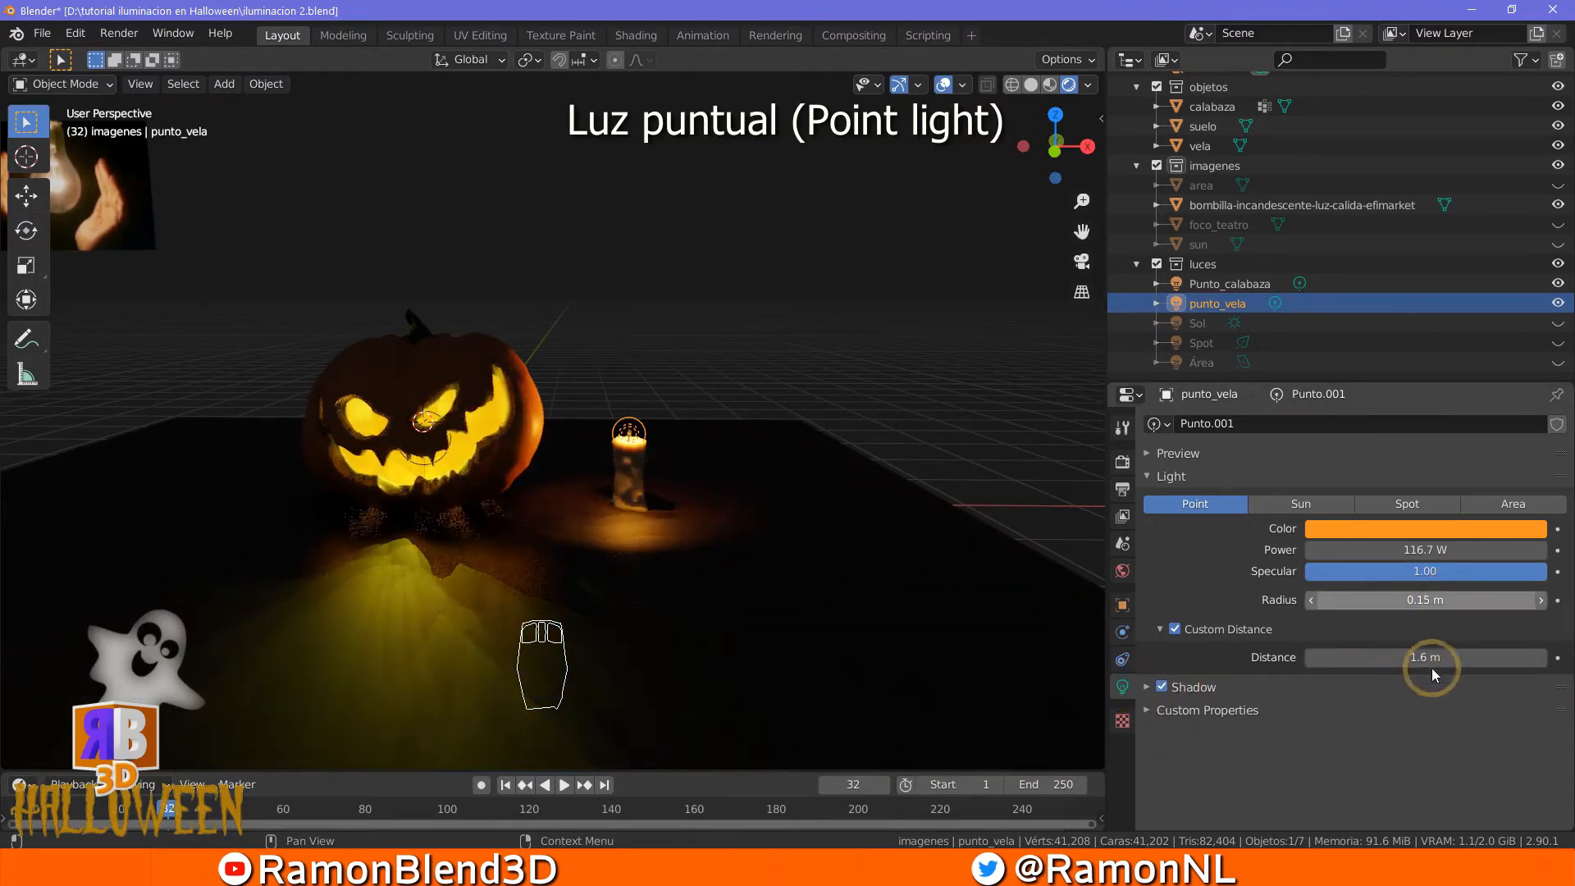
{"action": "left_click_drag", "start_coordinate": [1479, 657], "coordinate": [1349, 661]}
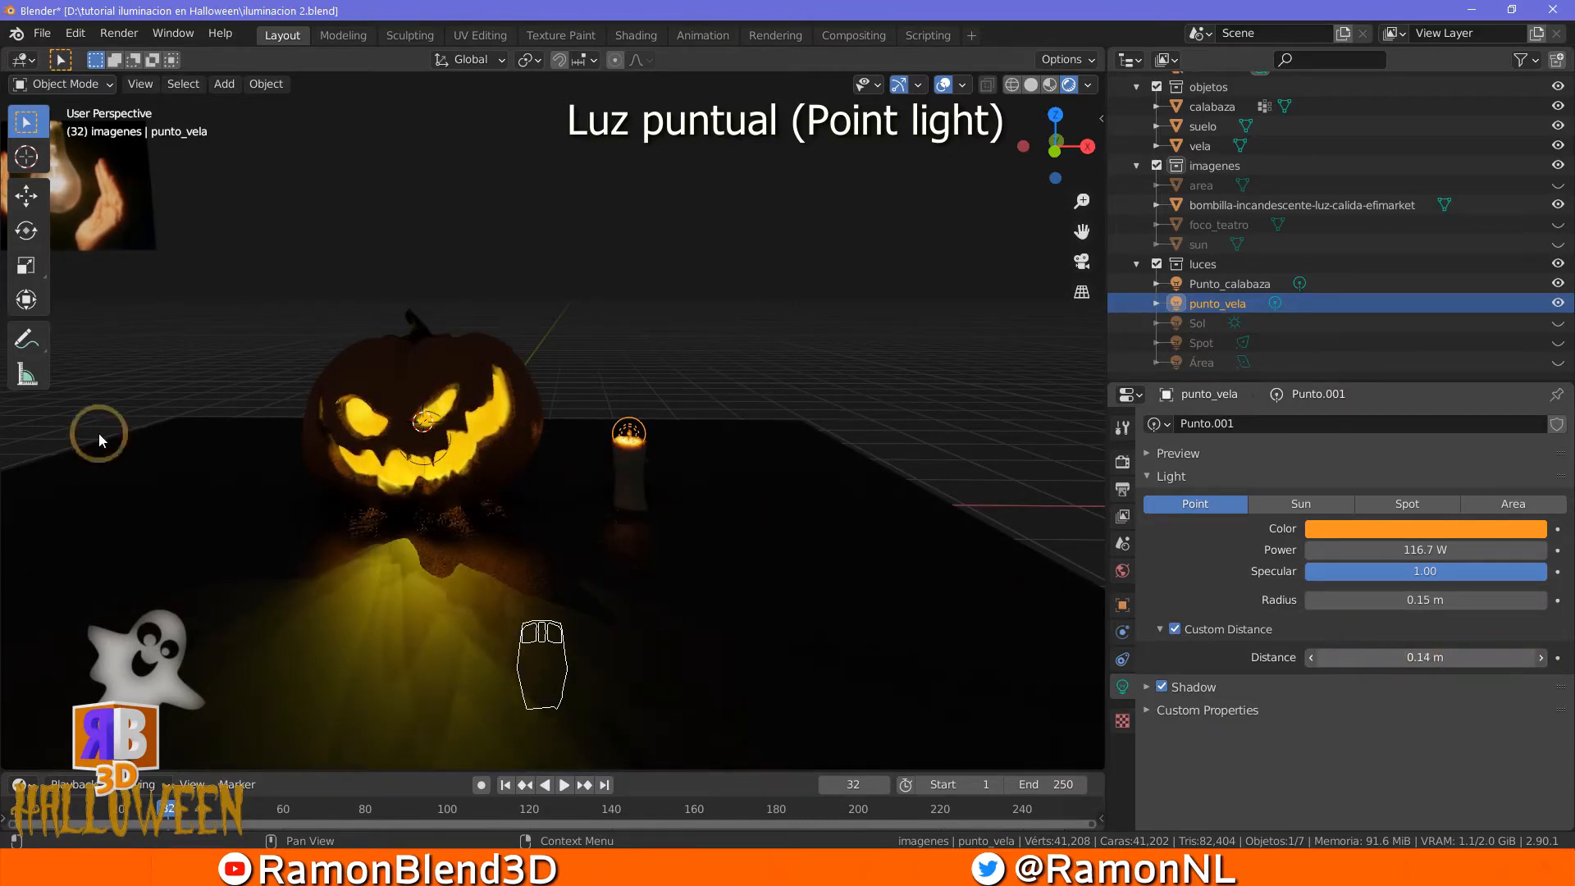
{"action": "scroll", "coordinate": [805, 433], "scroll_direction": "up", "scroll_amount": 6}
{"action": "scroll", "coordinate": [862, 538], "scroll_direction": "up", "scroll_amount": 2}
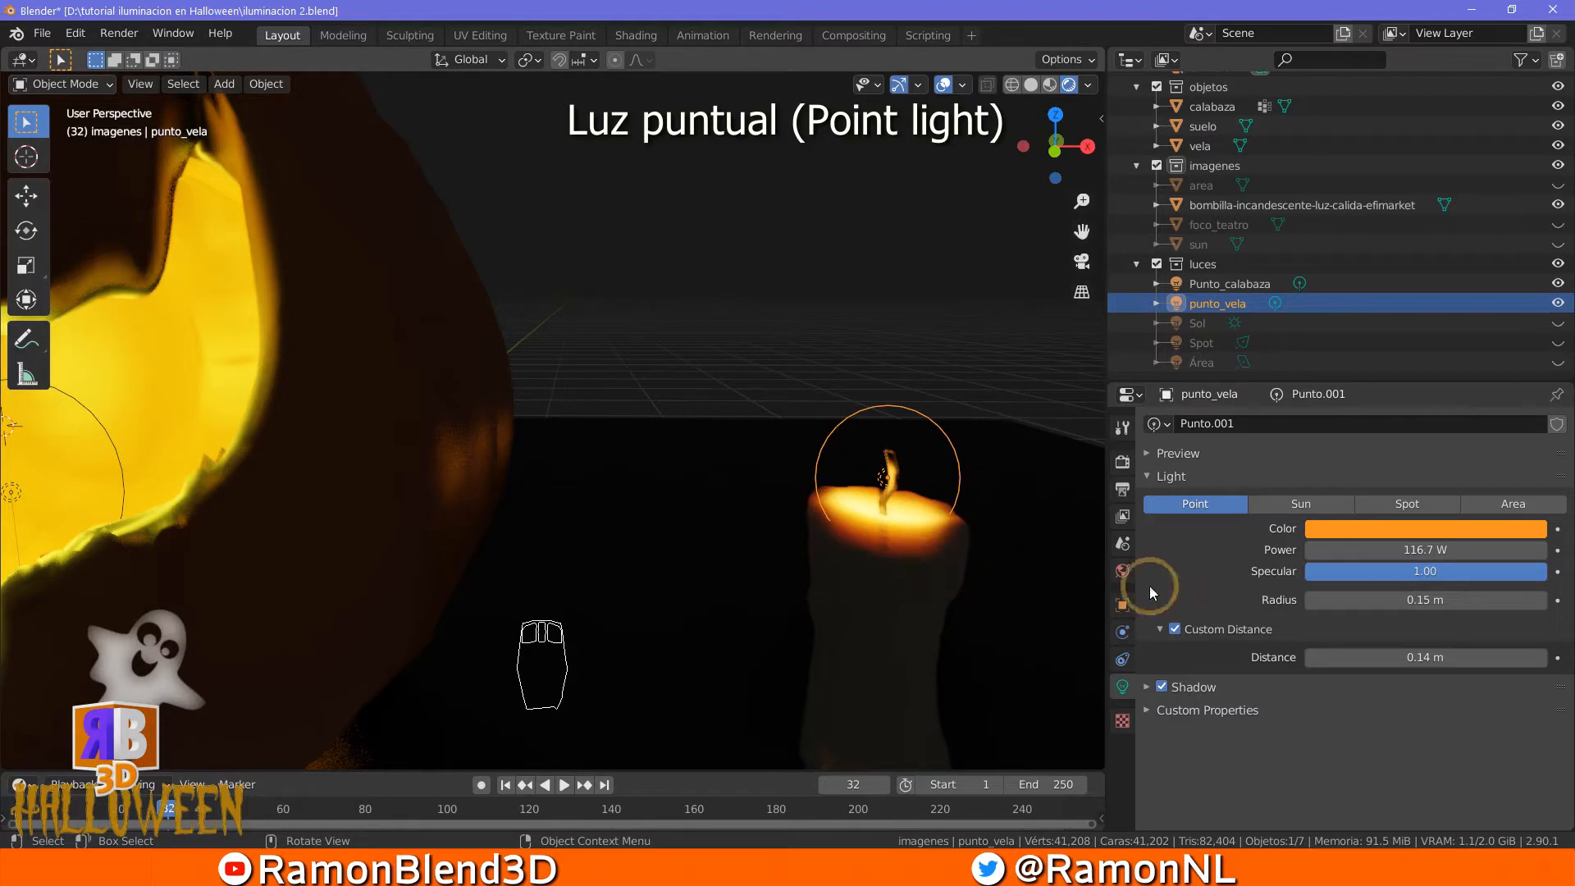
Set the punto_vela light's custom distance to 6.7 m
{"action": "left_click_drag", "start_coordinate": [1389, 656], "coordinate": [33, 659]}
{"action": "scroll", "coordinate": [868, 408], "scroll_direction": "down", "scroll_amount": 5}
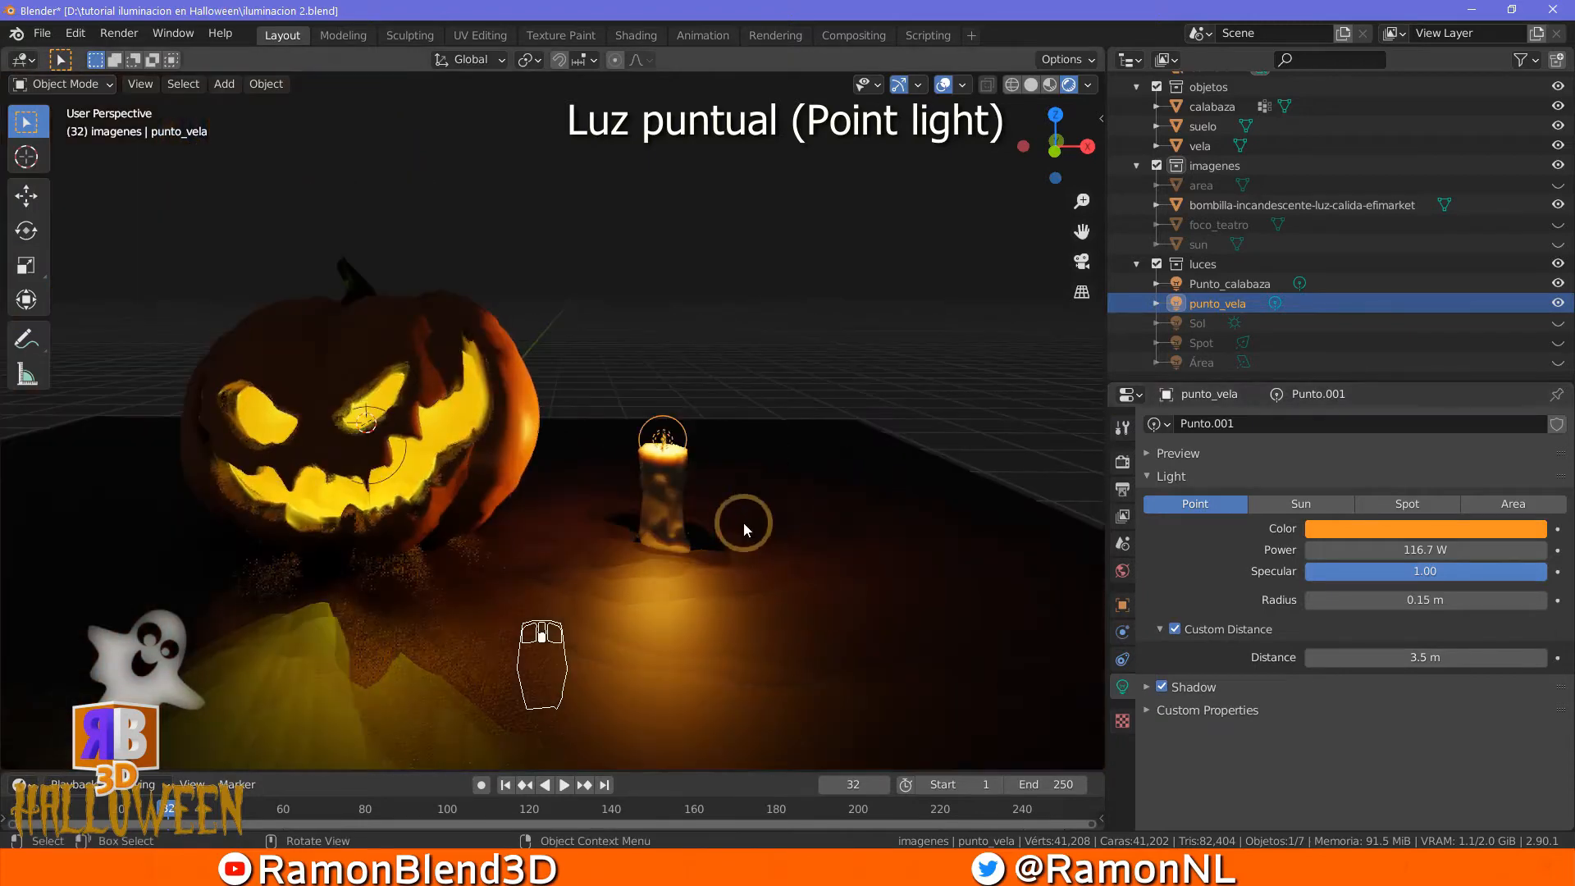
{"action": "mouse_move", "coordinate": [1405, 664]}
{"action": "left_mouse_down"}
{"action": "mouse_move", "coordinate": [1558, 661]}
{"action": "mouse_move", "coordinate": [69, 668]}
{"action": "mouse_move", "coordinate": [1394, 665]}
{"action": "left_mouse_up"}
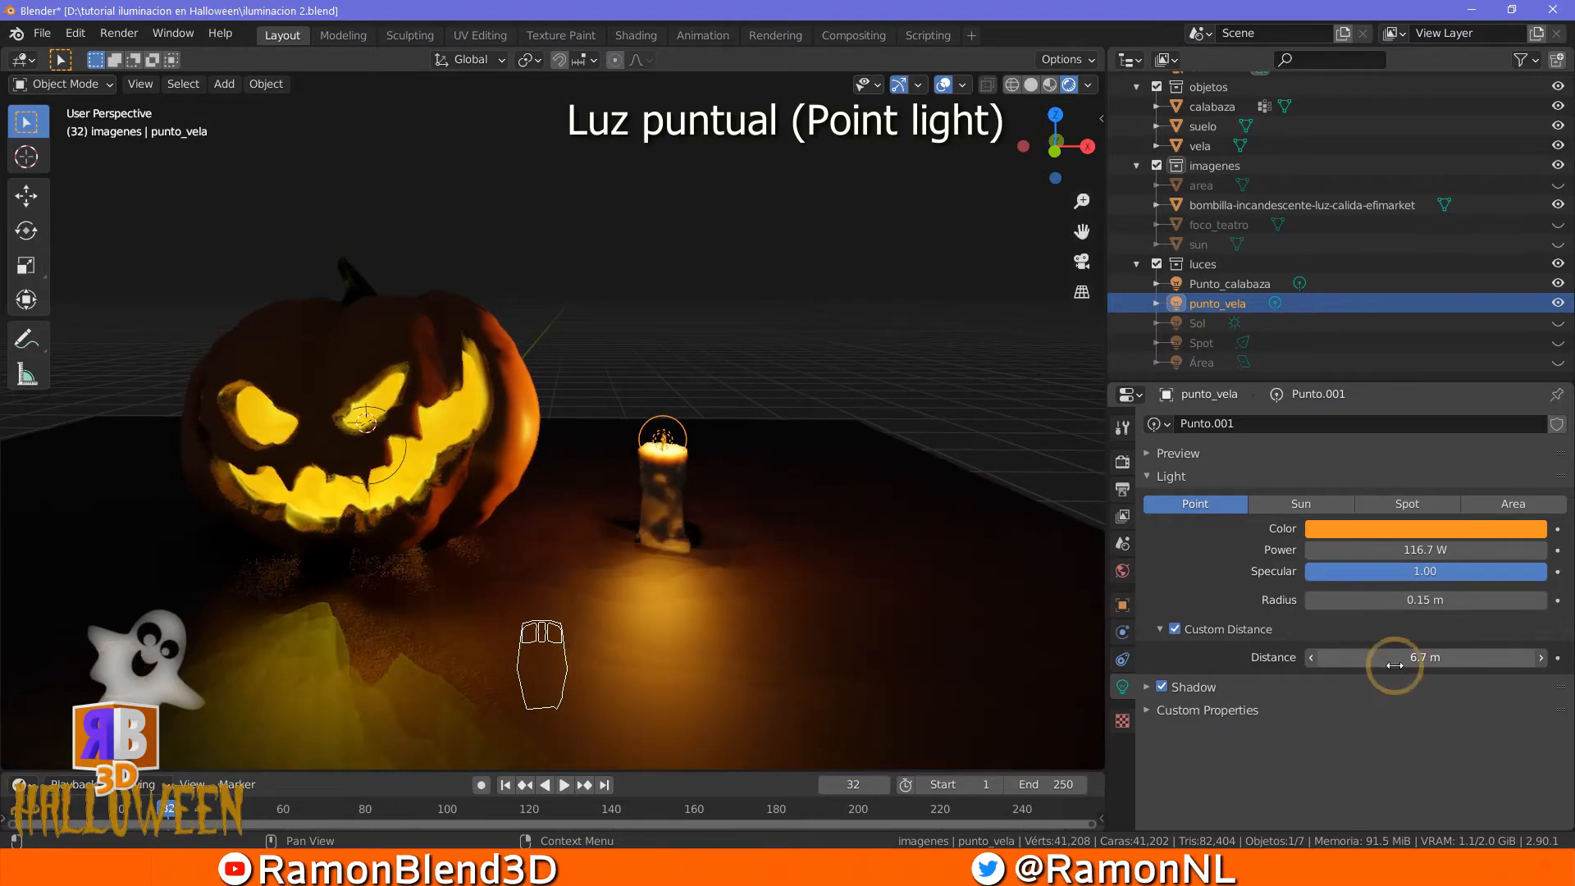
Expand the punto_vela light's shadow settings and compare the scene with shadows off and on, leaving them enabled
{"action": "left_click", "coordinate": [1148, 687]}
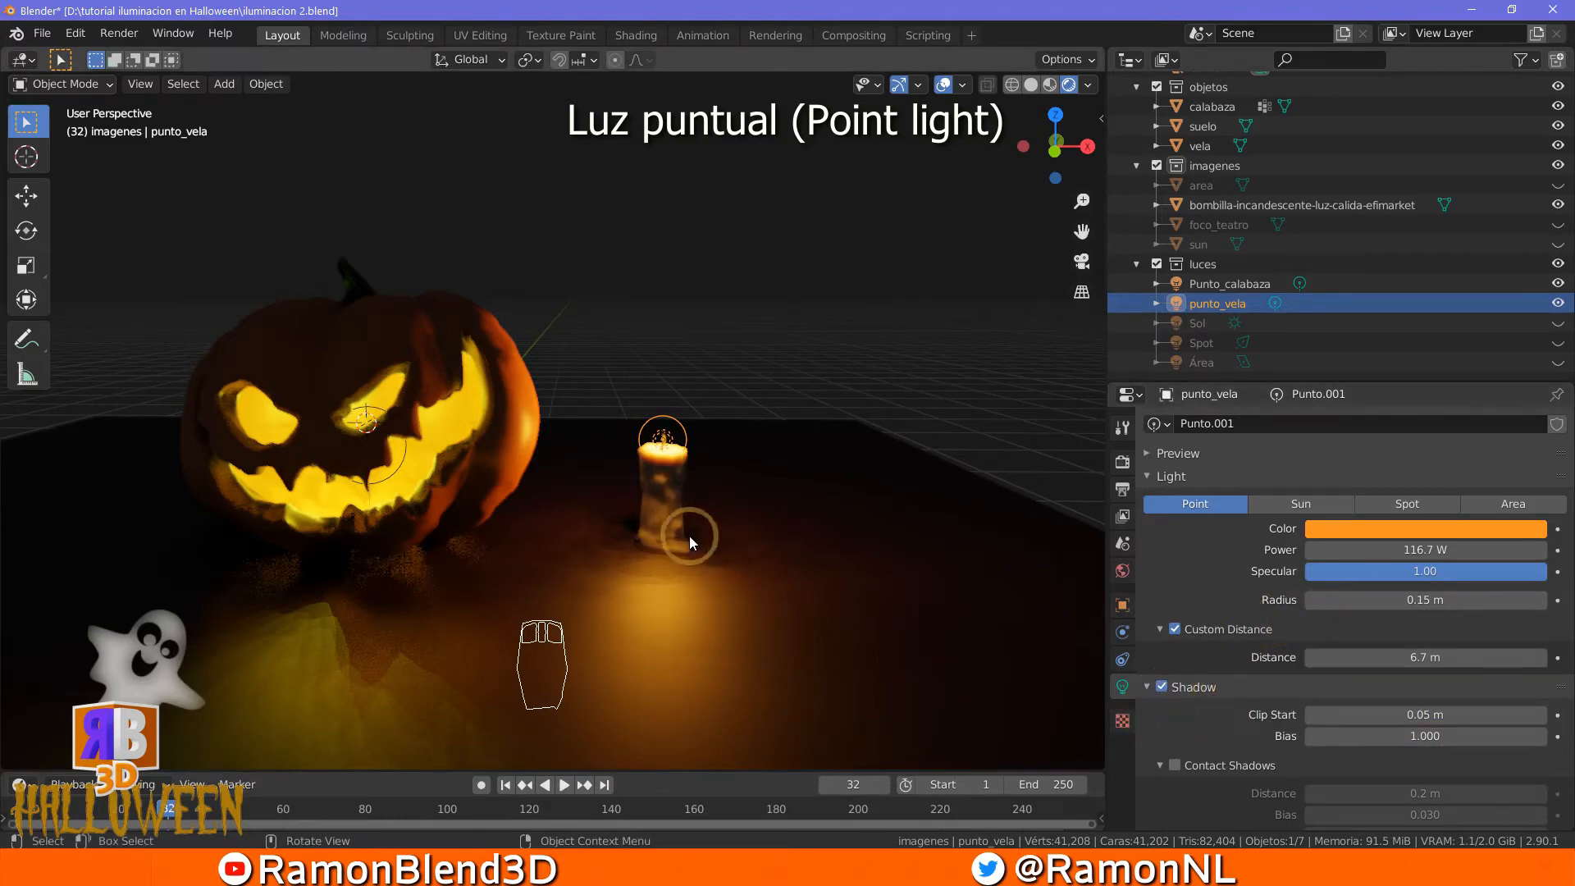
{"action": "left_click", "coordinate": [1163, 687]}
{"action": "left_click", "coordinate": [1163, 687]}
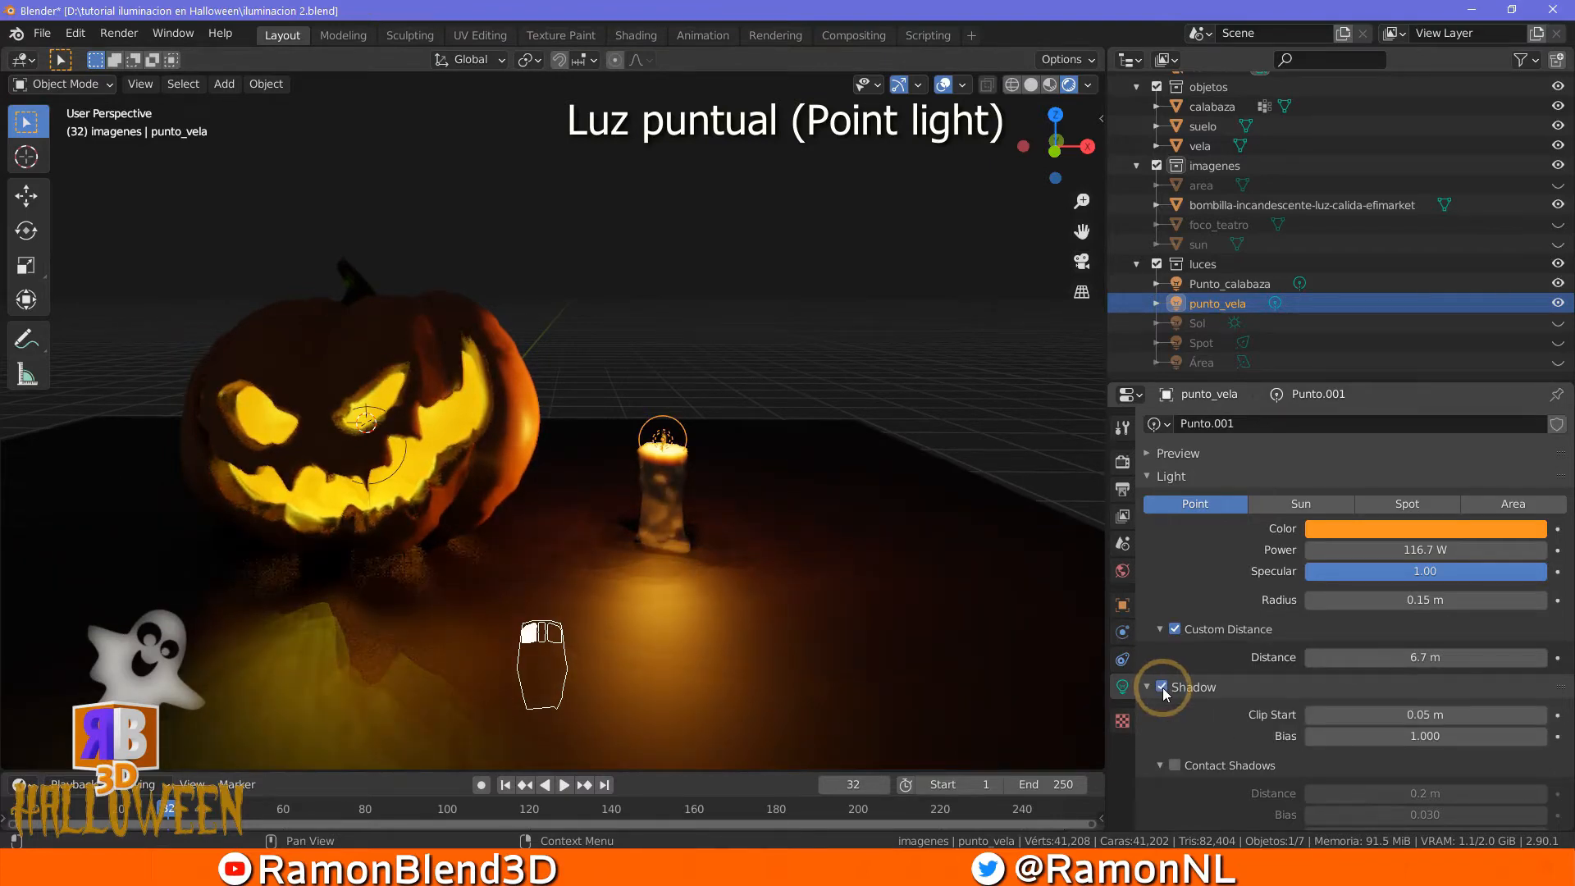
{"action": "left_click", "coordinate": [1163, 688]}
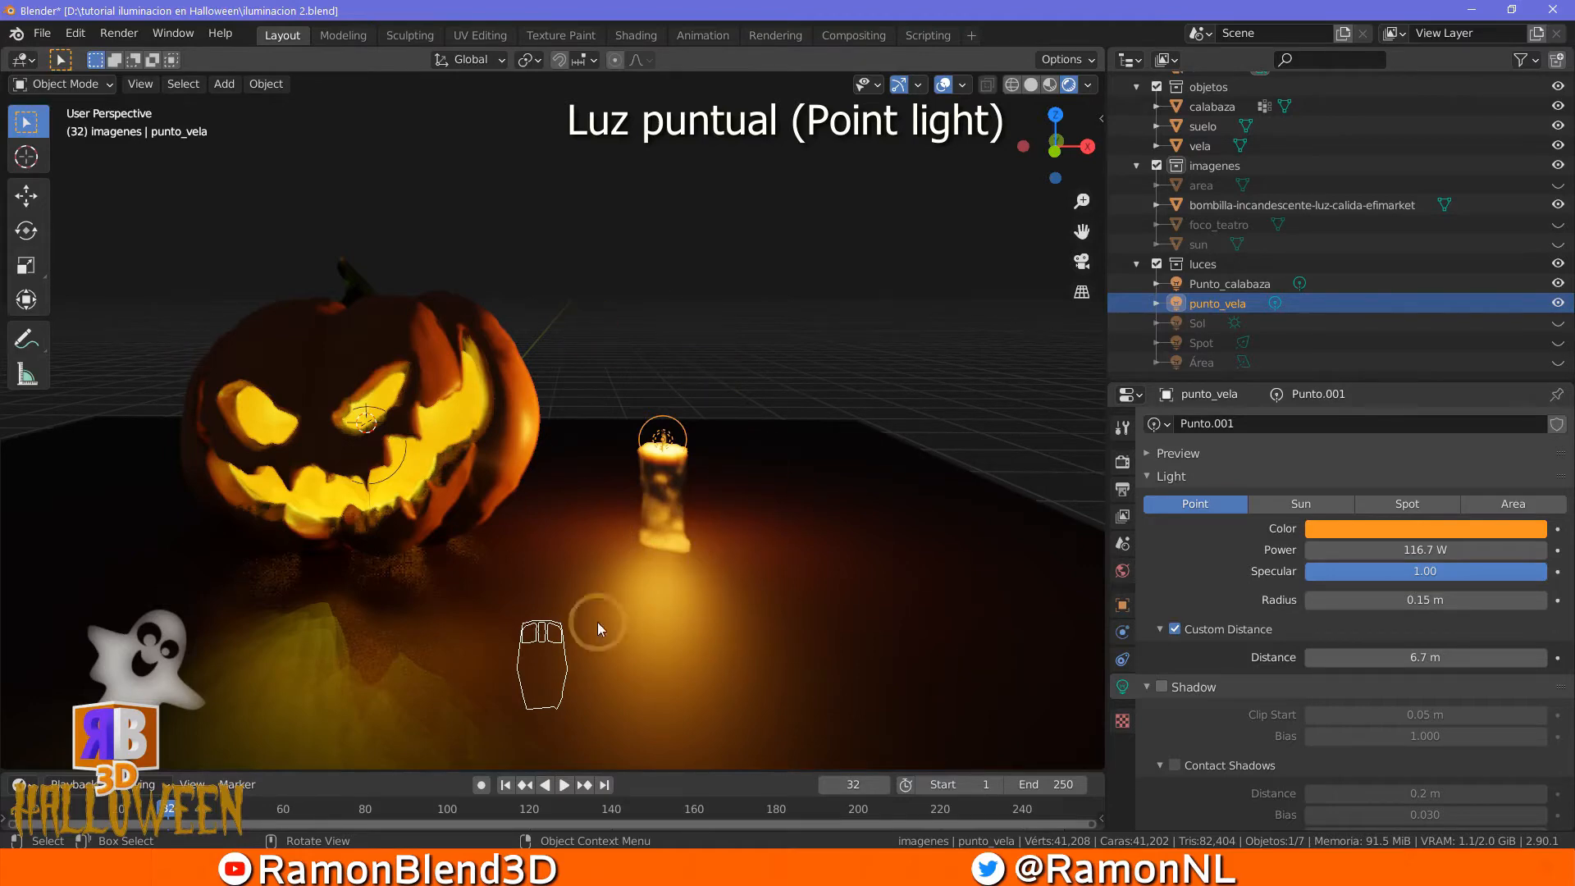
{"action": "left_click", "coordinate": [1163, 687]}
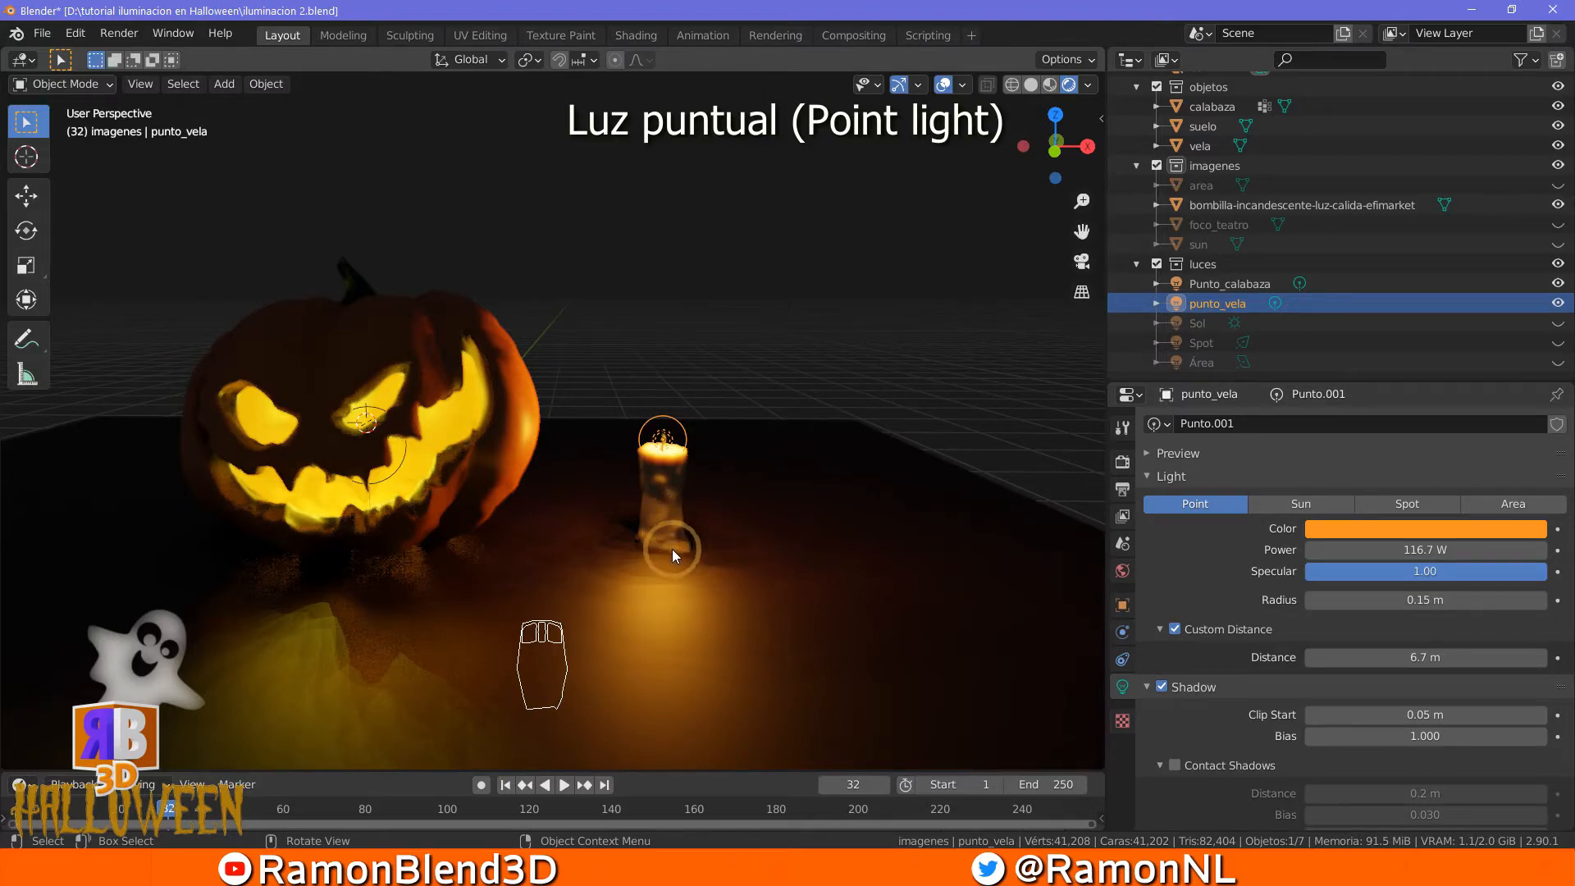
{"action": "left_click", "coordinate": [1161, 690]}
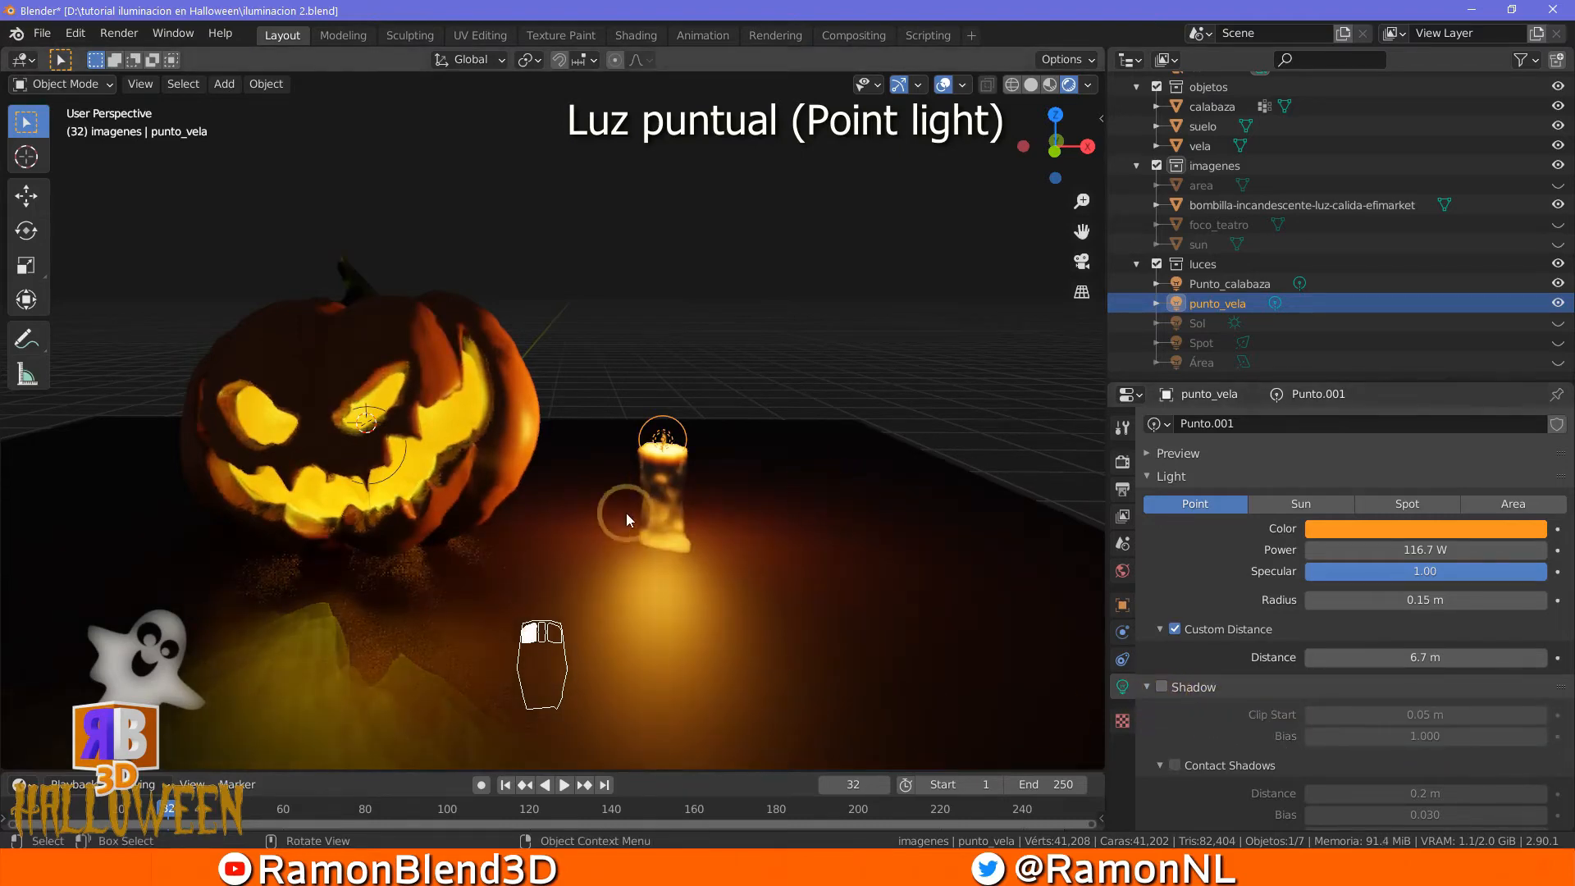
{"action": "left_click", "coordinate": [1161, 688]}
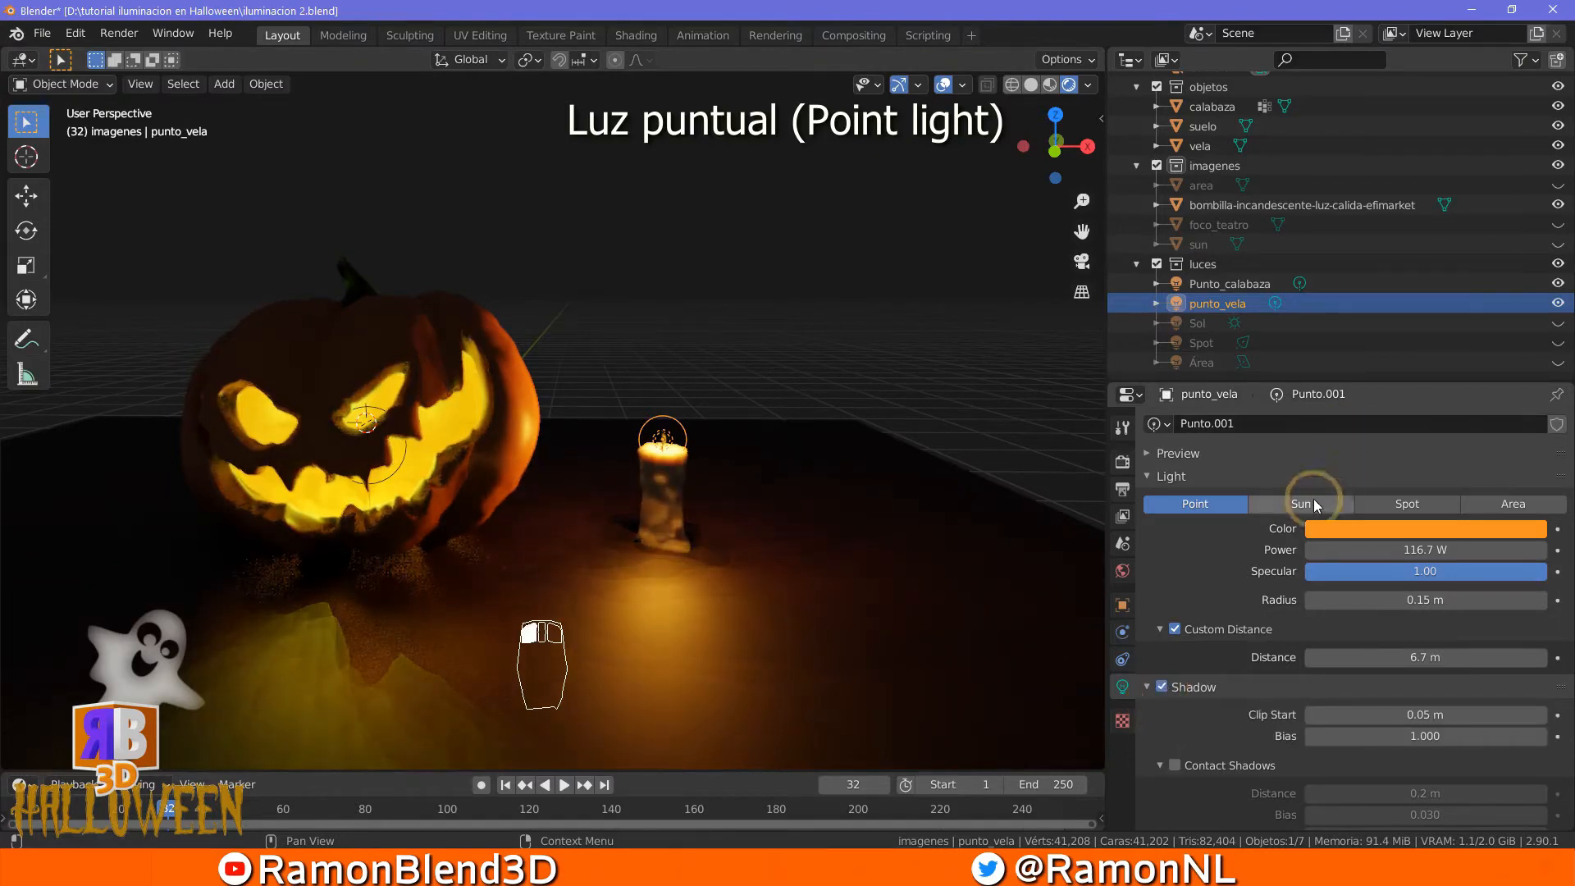
Compare the settings of the Sun, Spot and Area types on the punto_vela light, return it to Point, and check its shadow options
{"action": "left_click", "coordinate": [1312, 501]}
{"action": "left_click", "coordinate": [1381, 505]}
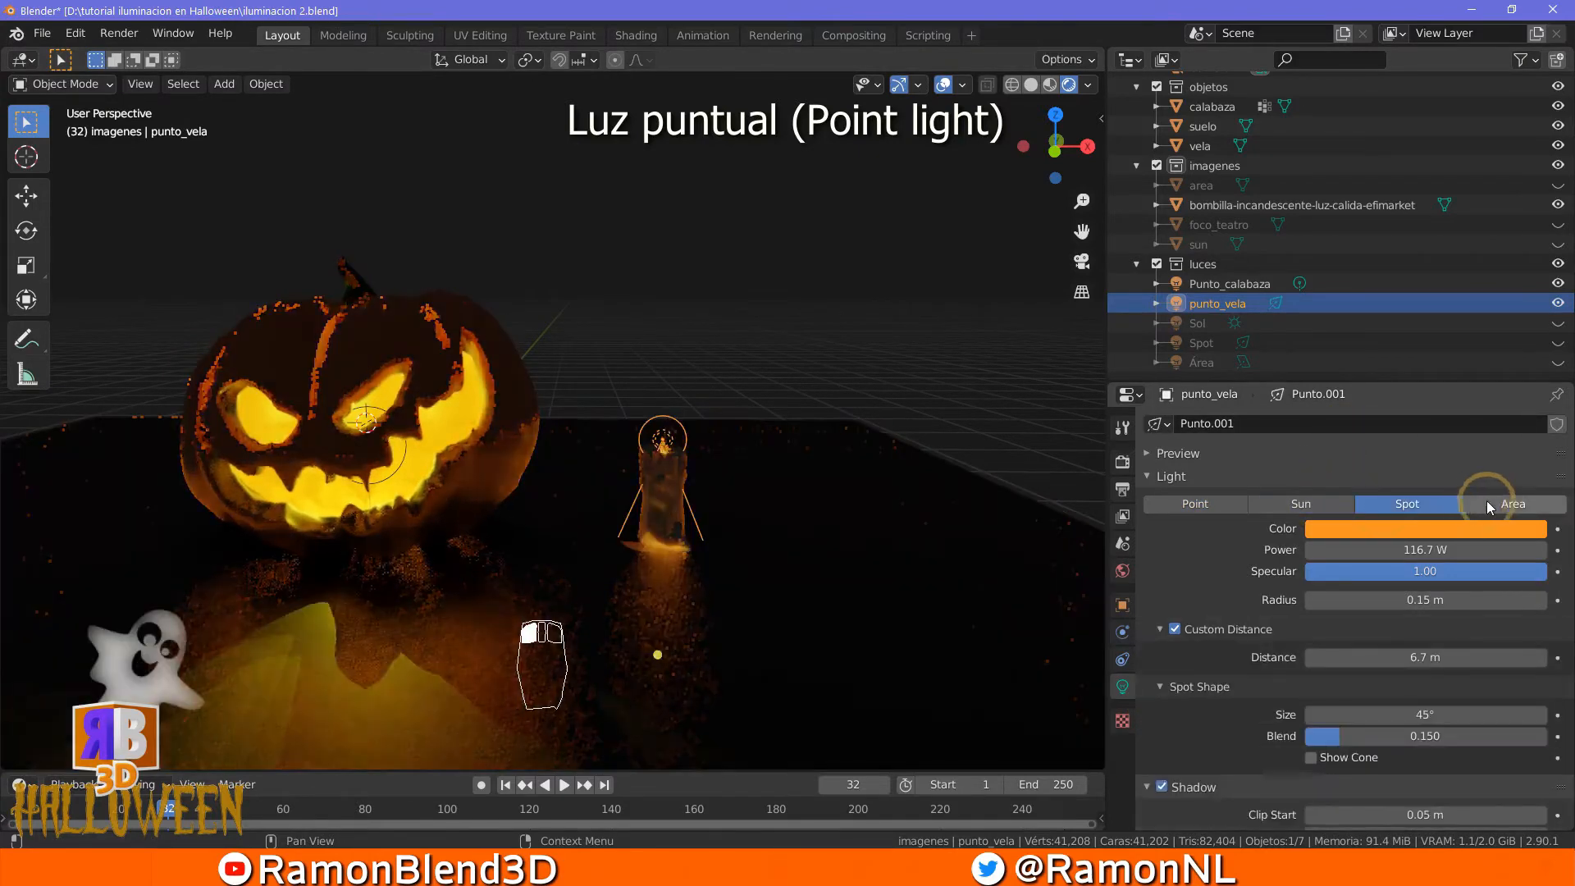
{"action": "left_click", "coordinate": [1483, 502]}
{"action": "left_click", "coordinate": [1404, 502]}
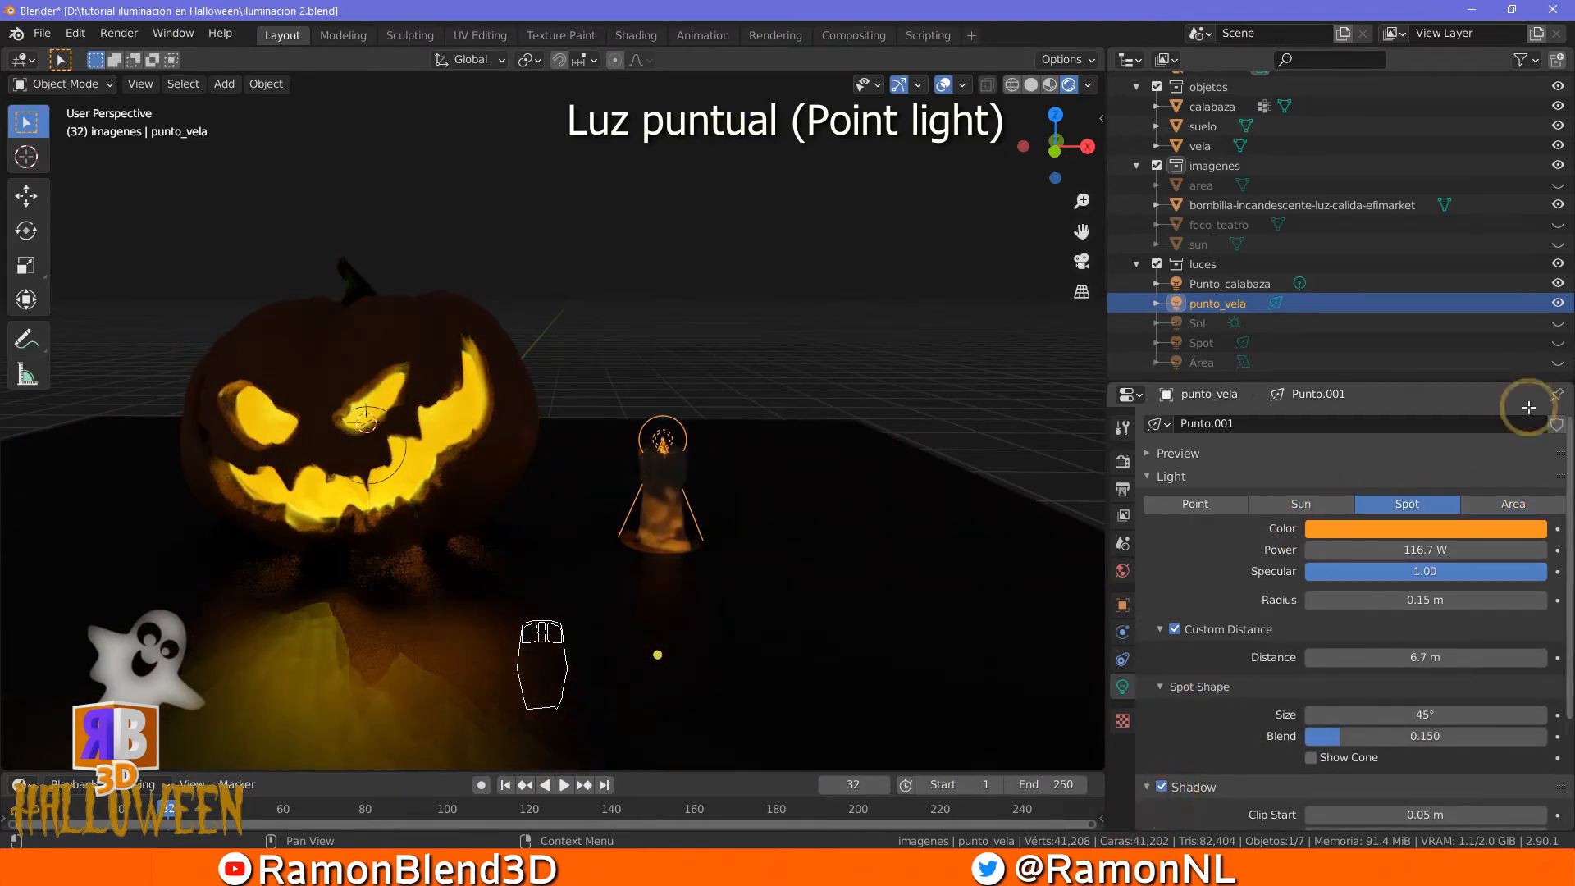
{"action": "left_click", "coordinate": [1175, 505]}
{"action": "scroll", "coordinate": [672, 592], "scroll_direction": "down", "scroll_amount": 4}
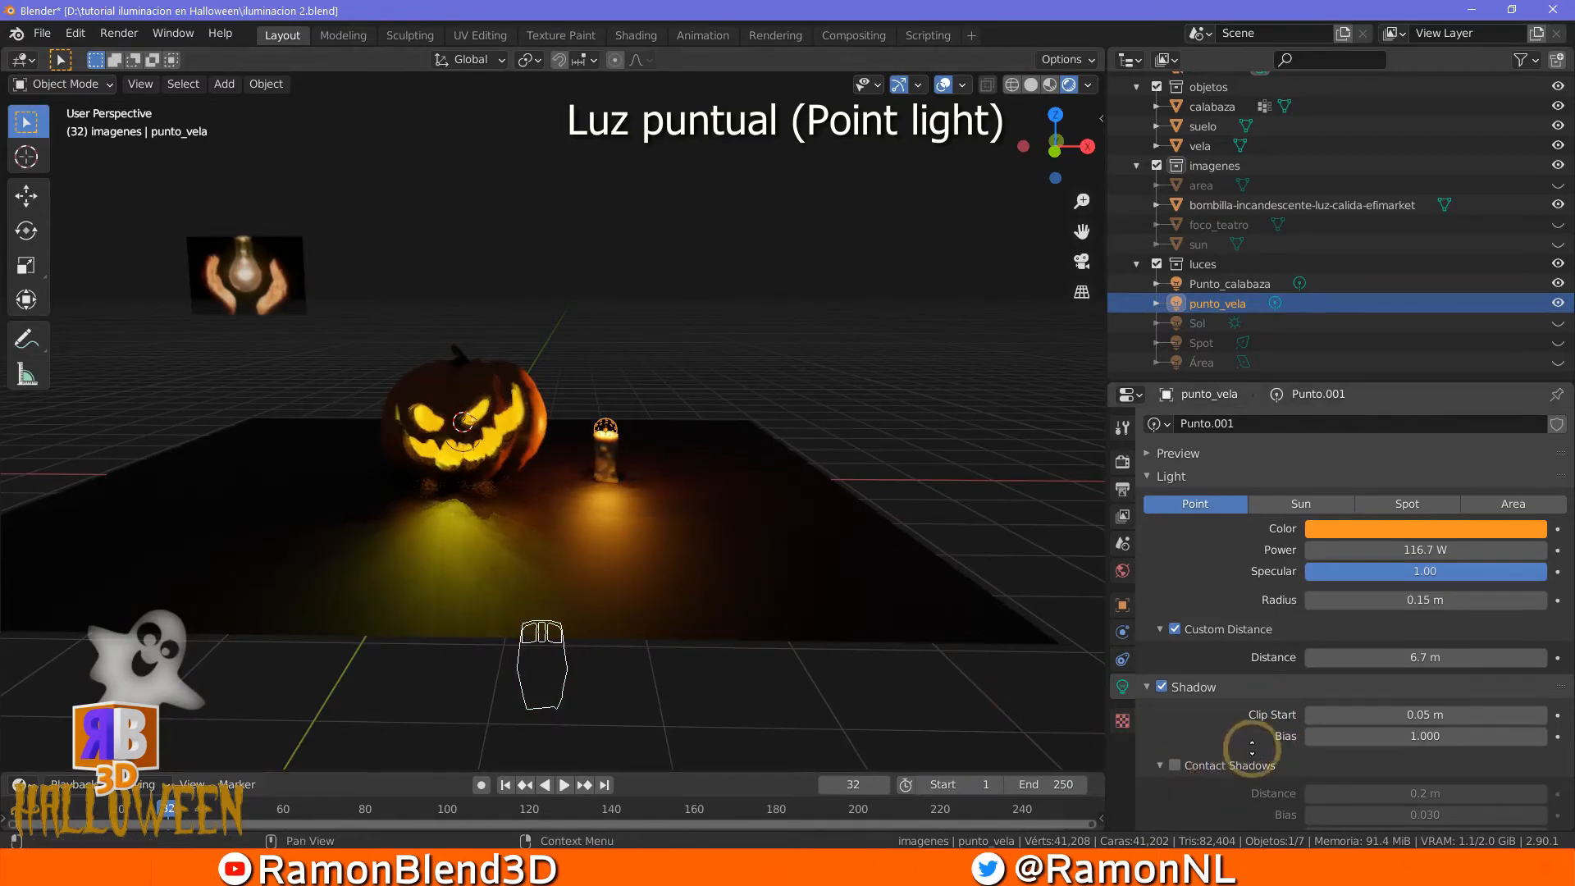
{"action": "scroll", "coordinate": [1251, 738], "scroll_direction": "down", "scroll_amount": 2}
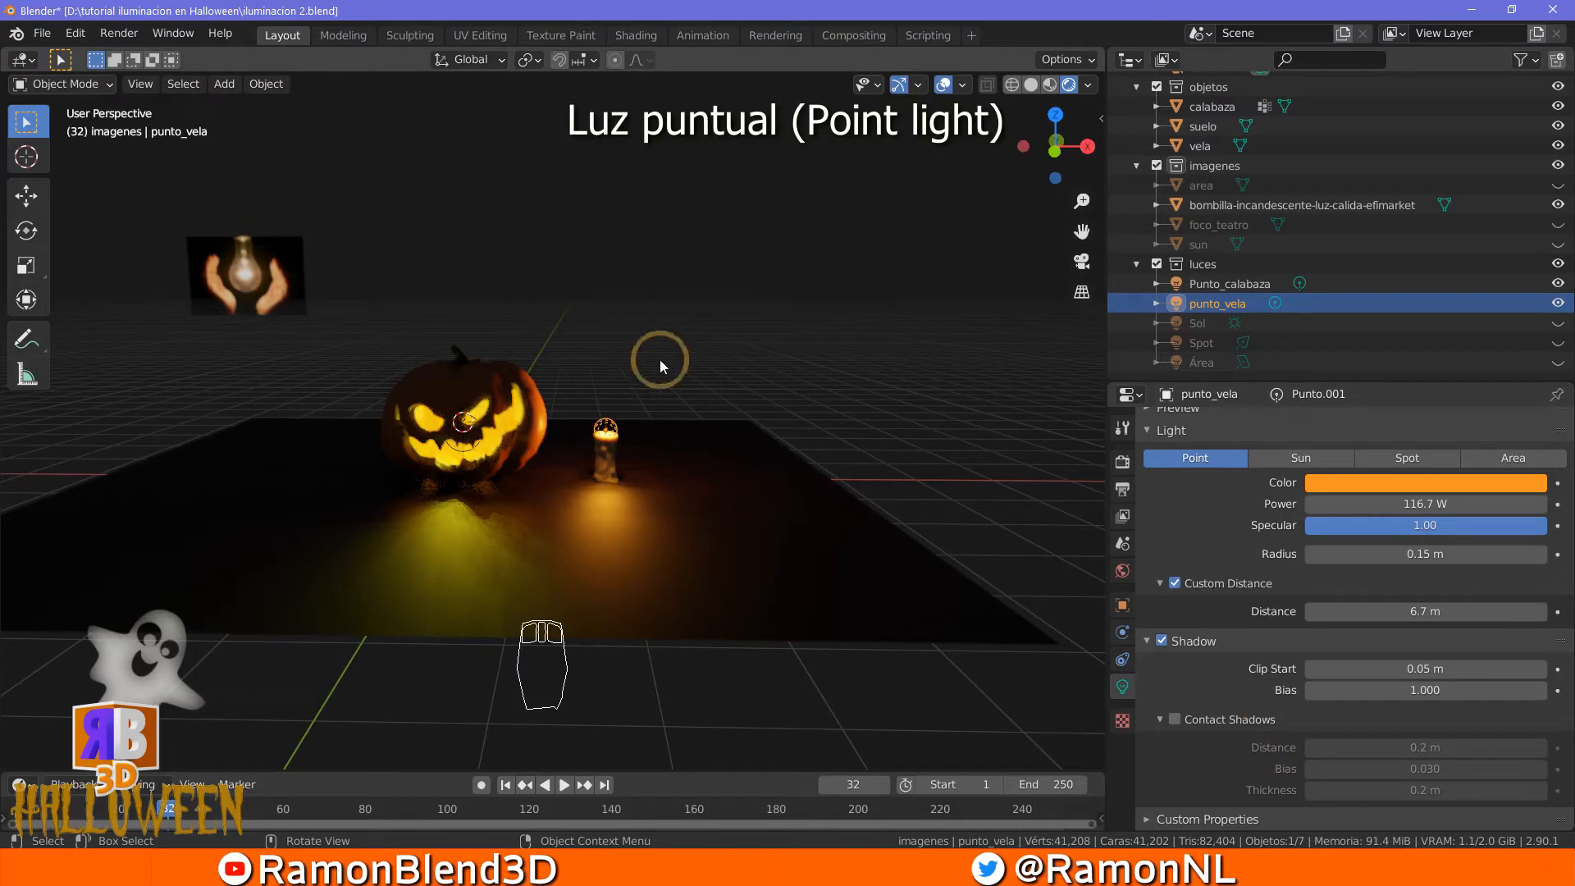
Hide the light bulb reference image and show the sun image in the imagenes collection
{"action": "middle_click_drag", "start_coordinate": [715, 577], "coordinate": [763, 606]}
{"action": "scroll", "coordinate": [723, 579], "scroll_direction": "up", "scroll_amount": 2}
{"action": "scroll", "coordinate": [763, 605], "scroll_direction": "down", "scroll_amount": 3}
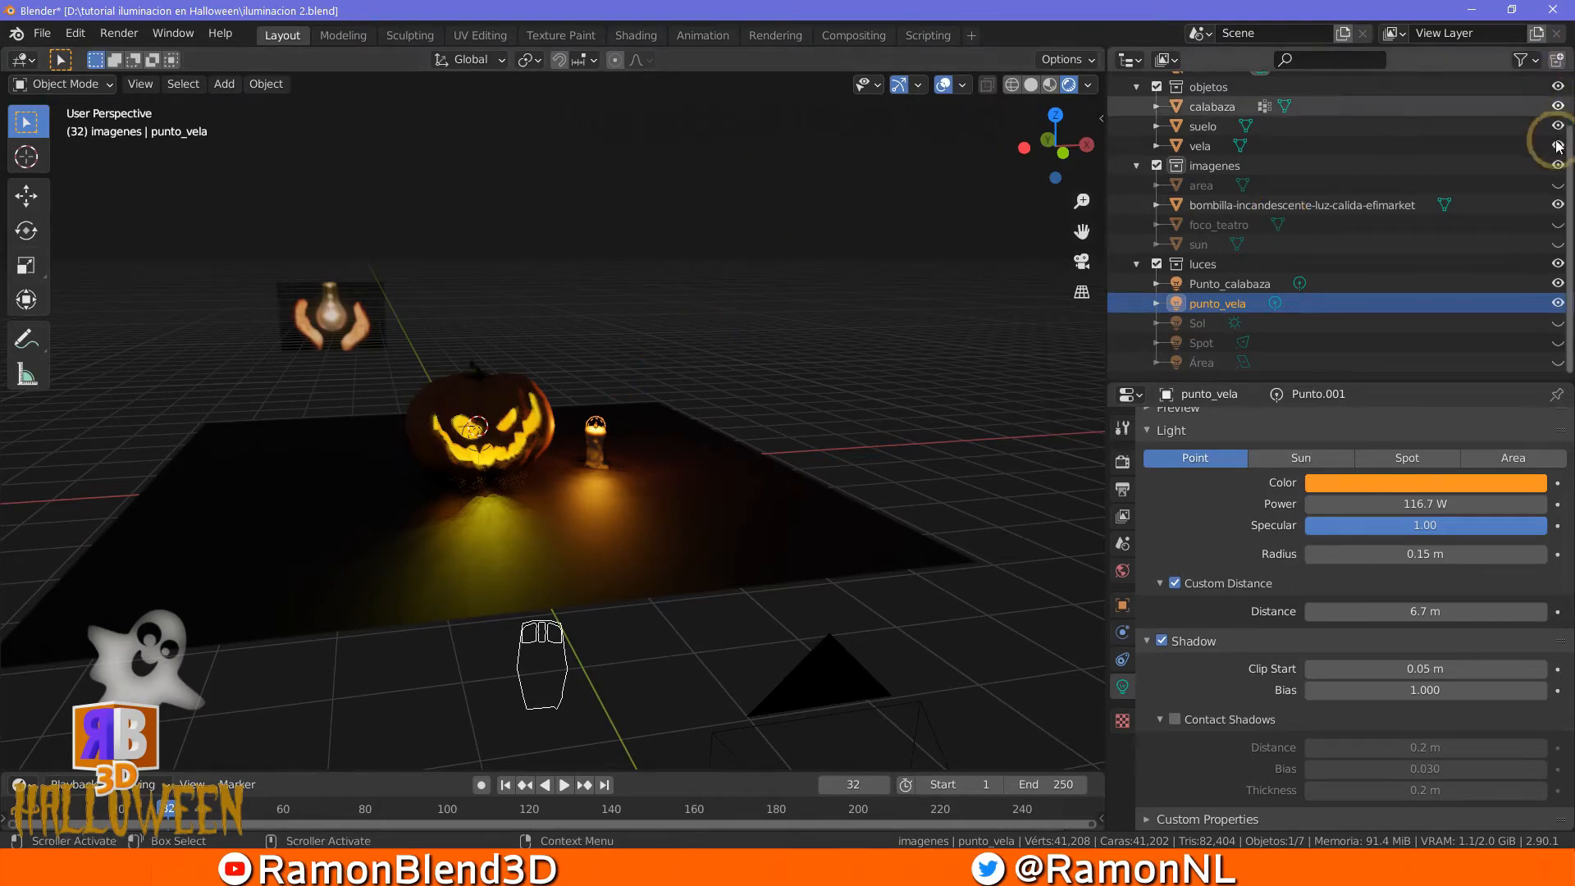
{"action": "left_click", "coordinate": [1557, 204]}
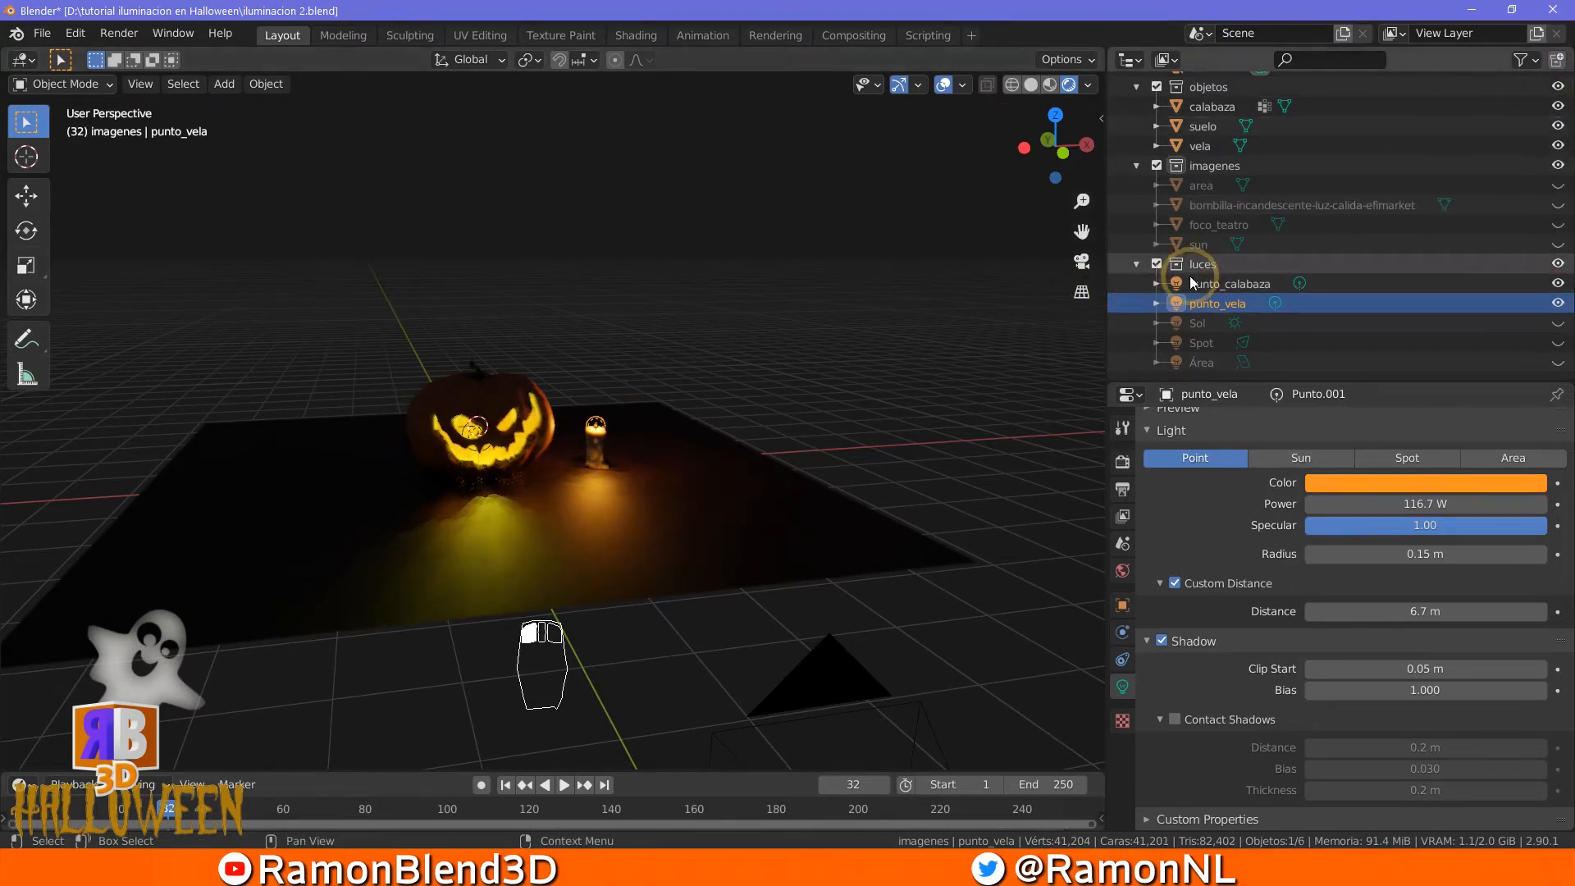
{"action": "left_click", "coordinate": [1556, 244]}
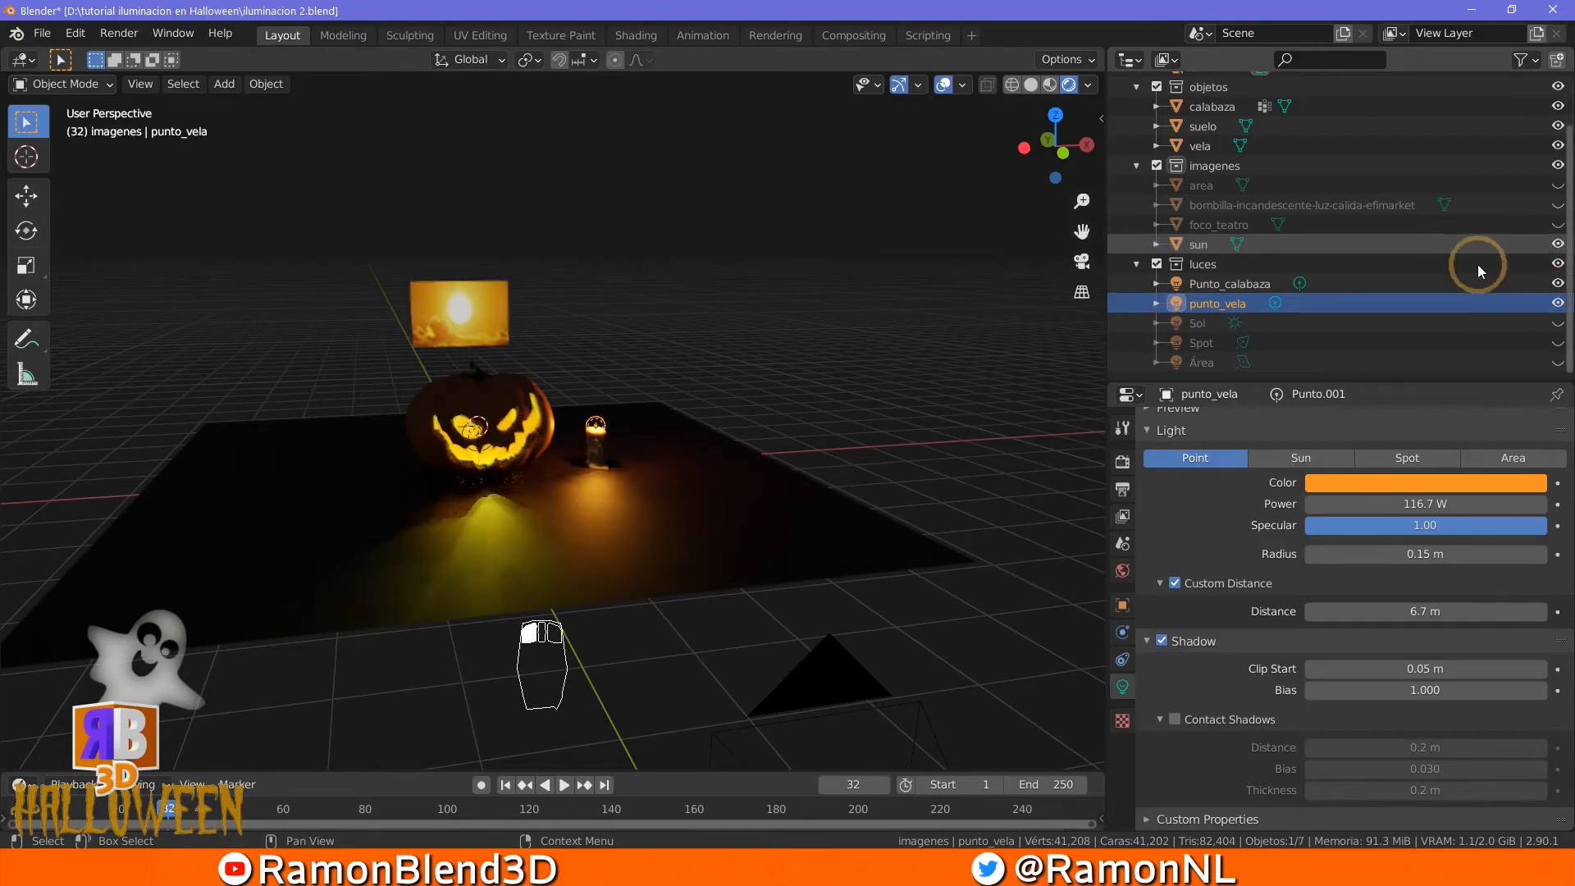
Hide the Punto_calabaza and punto_vela lights, and show and select the Sol light
{"action": "left_click", "coordinate": [1556, 283]}
{"action": "left_click", "coordinate": [1558, 303]}
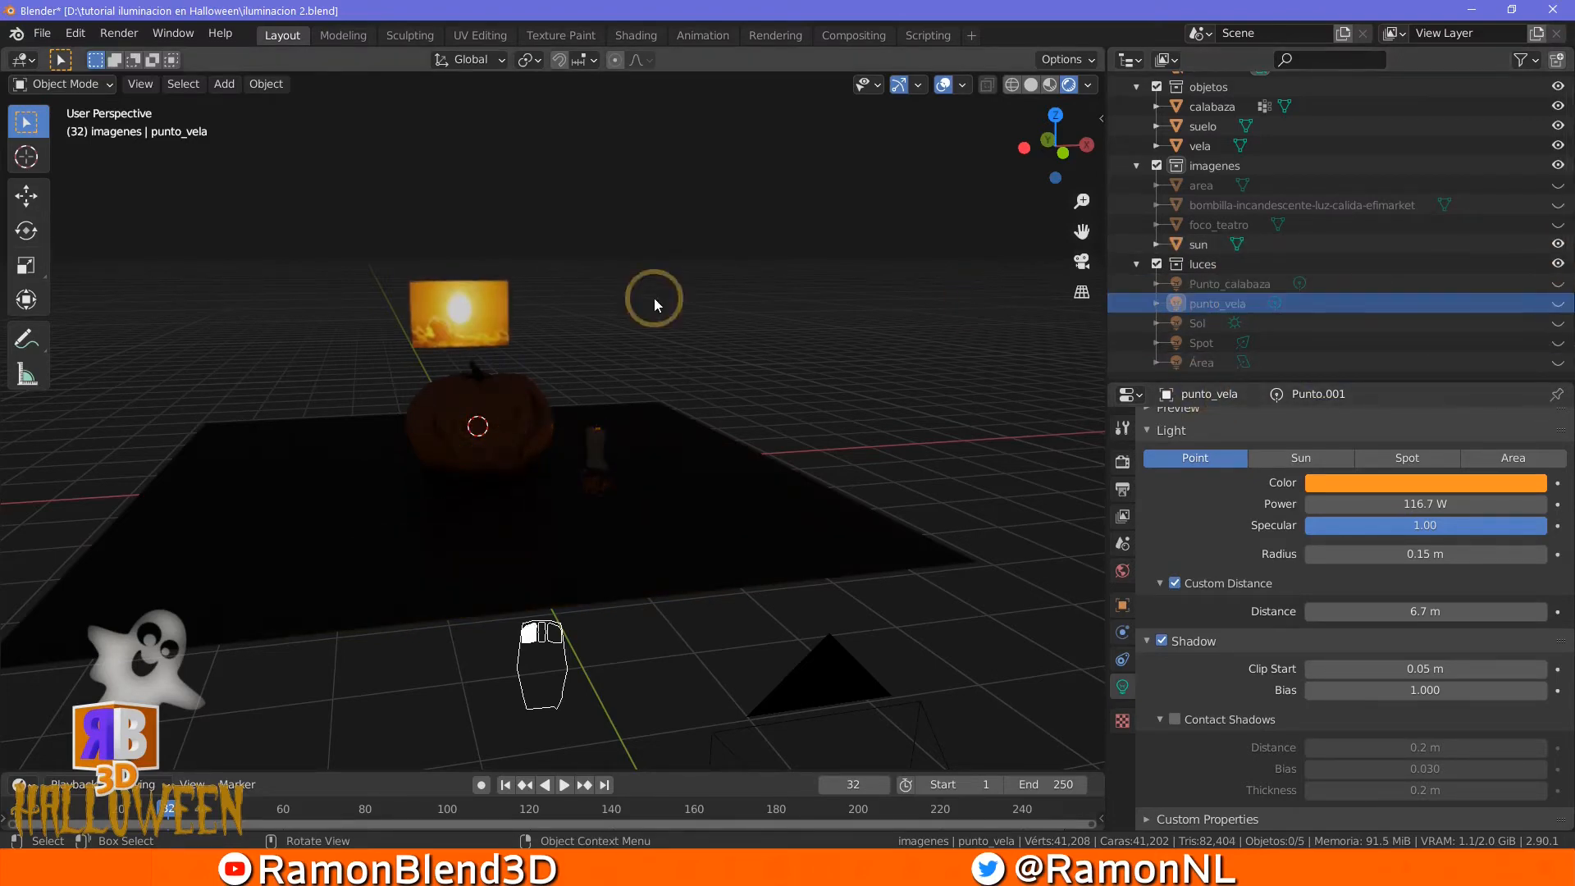
{"action": "left_click", "coordinate": [1558, 323]}
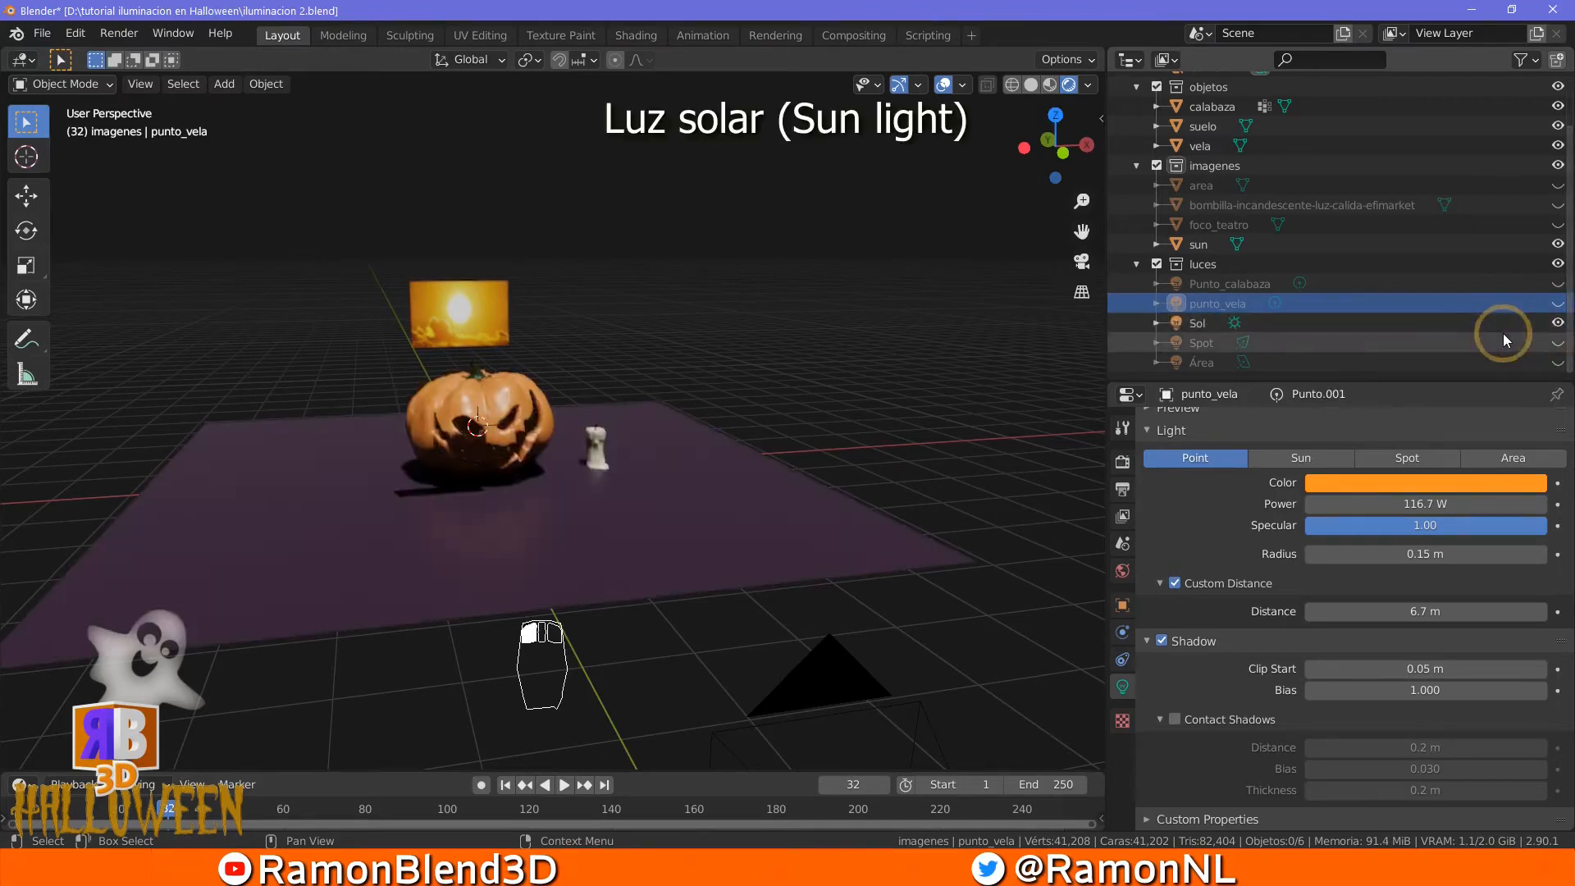
{"action": "left_click", "coordinate": [1199, 327]}
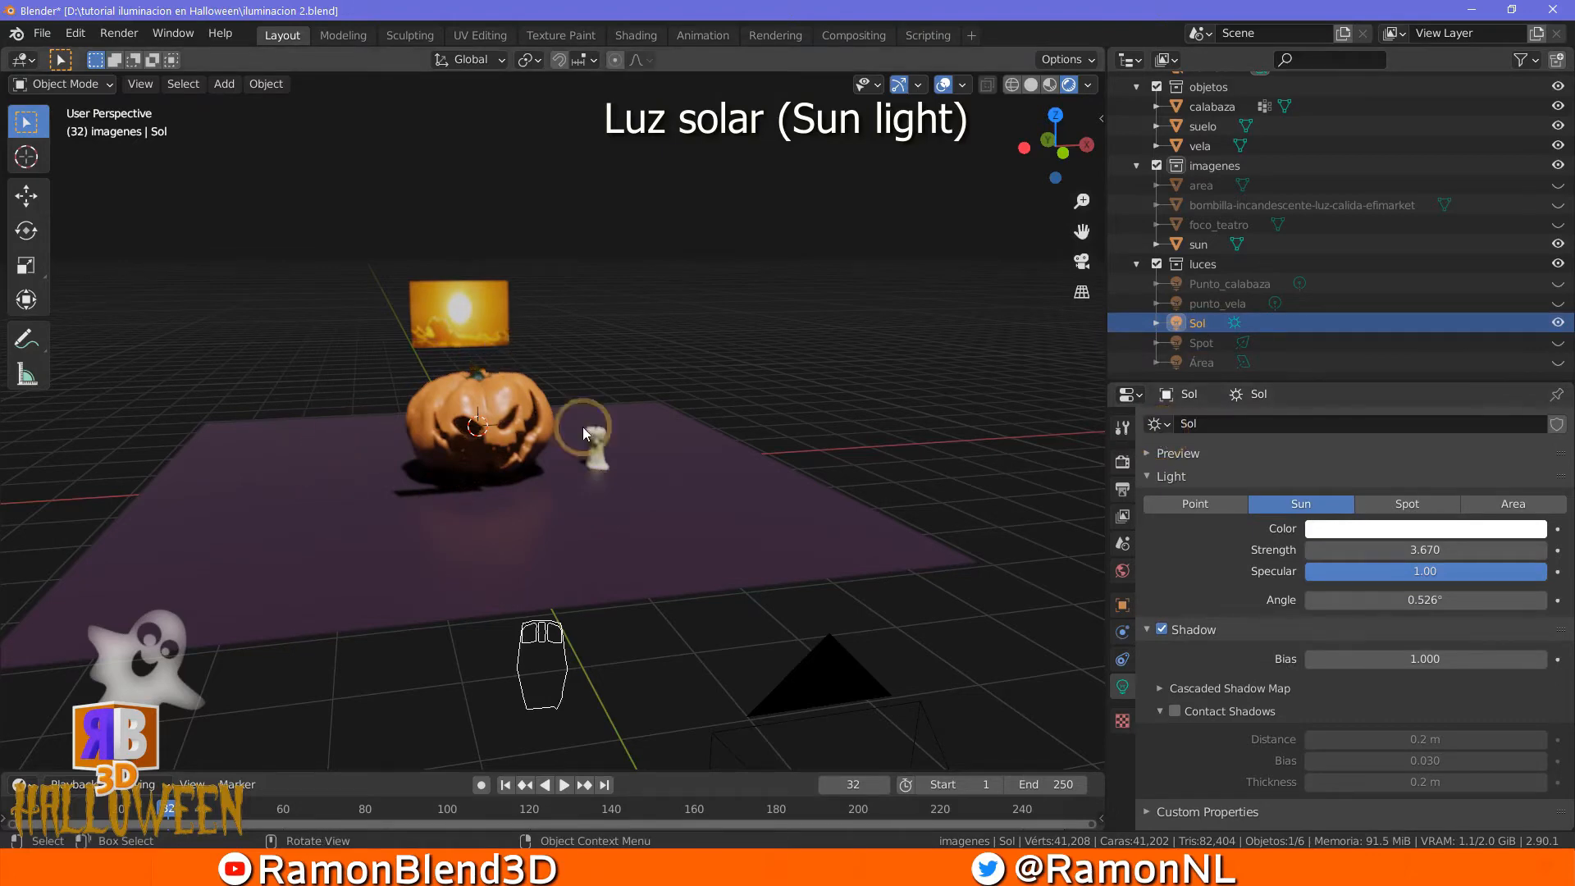
Re-aim the Sol light in different directions with its direction handle, checking the shadows from several angles
{"action": "middle_click_drag", "start_coordinate": [627, 510], "coordinate": [673, 522]}
{"action": "scroll", "coordinate": [672, 522], "scroll_direction": "down", "scroll_amount": 5}
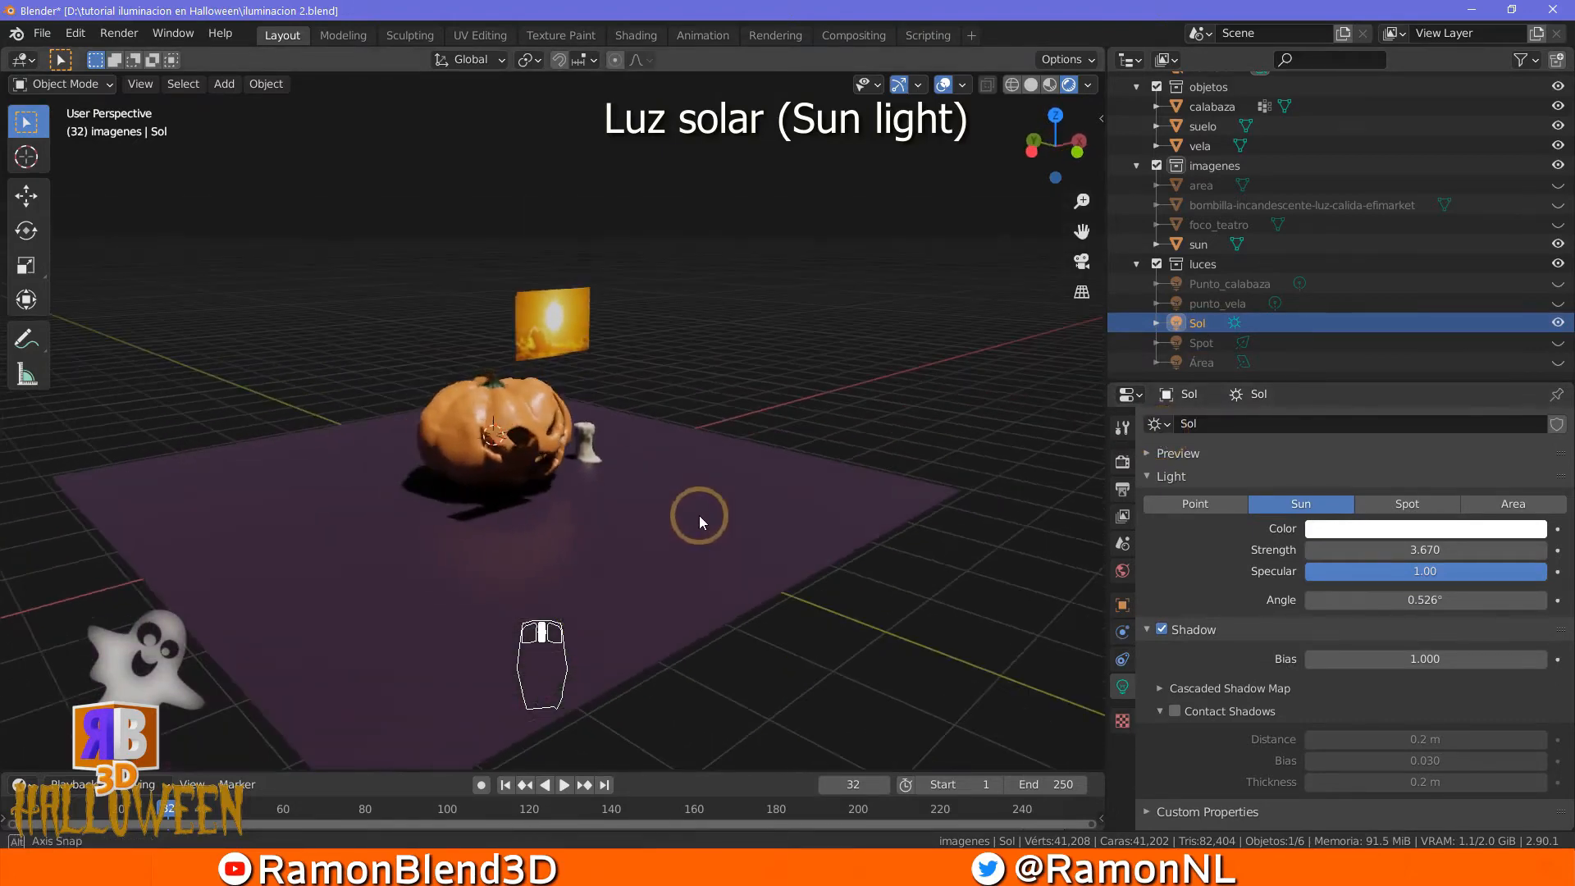
{"action": "mouse_move", "coordinate": [696, 520]}
{"action": "middle_mouse_down"}
{"action": "mouse_move", "coordinate": [657, 545]}
{"action": "mouse_move", "coordinate": [692, 548]}
{"action": "mouse_move", "coordinate": [672, 529]}
{"action": "middle_mouse_up"}
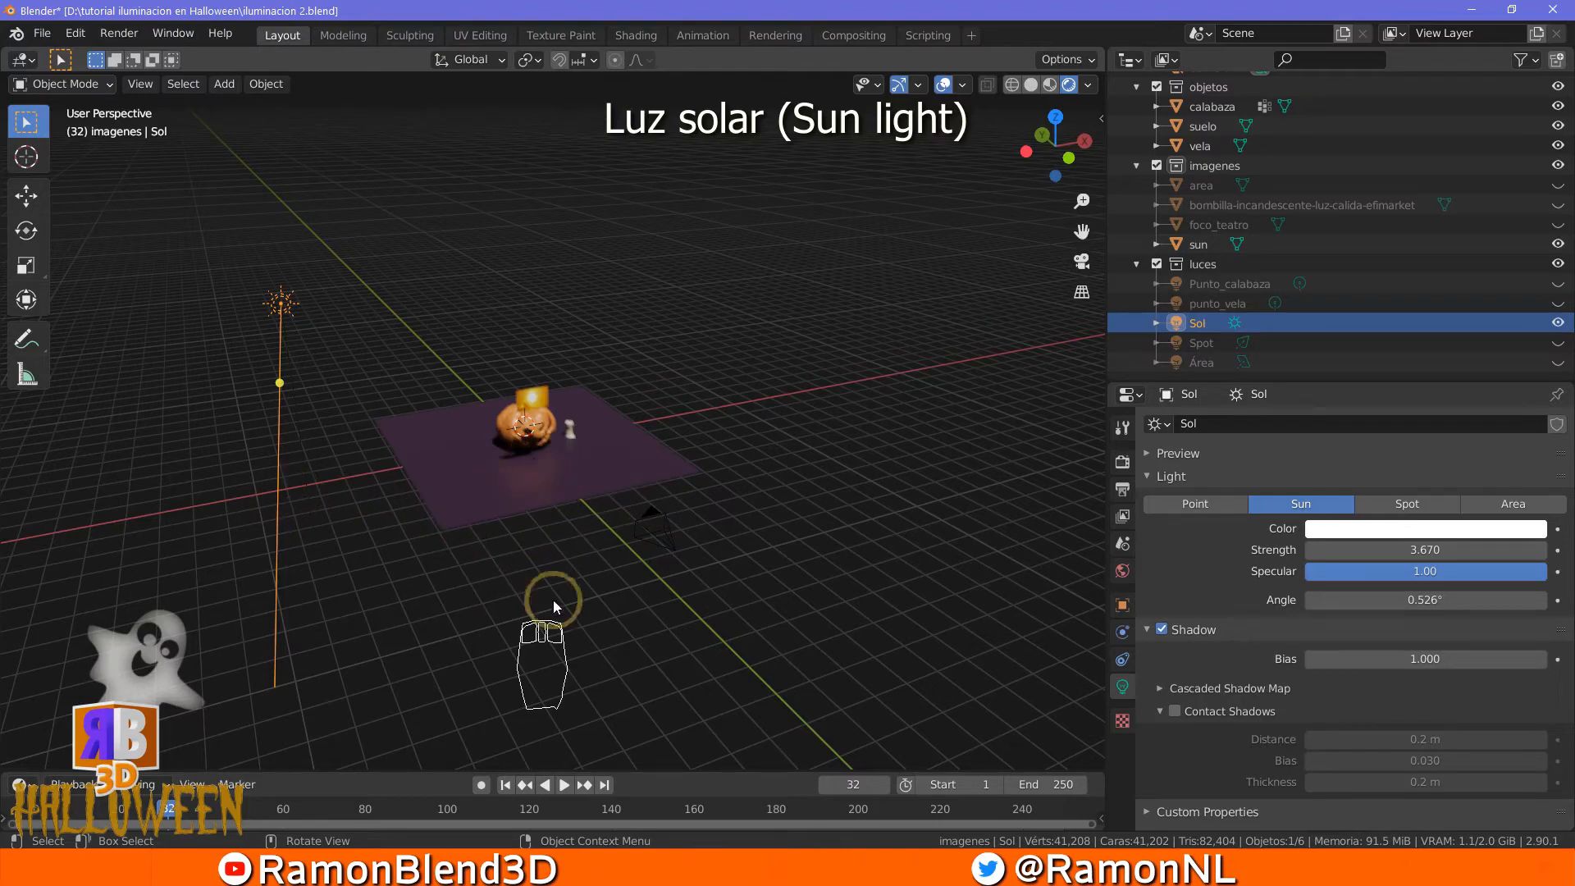
{"action": "middle_click_drag", "start_coordinate": [428, 545], "coordinate": [545, 538]}
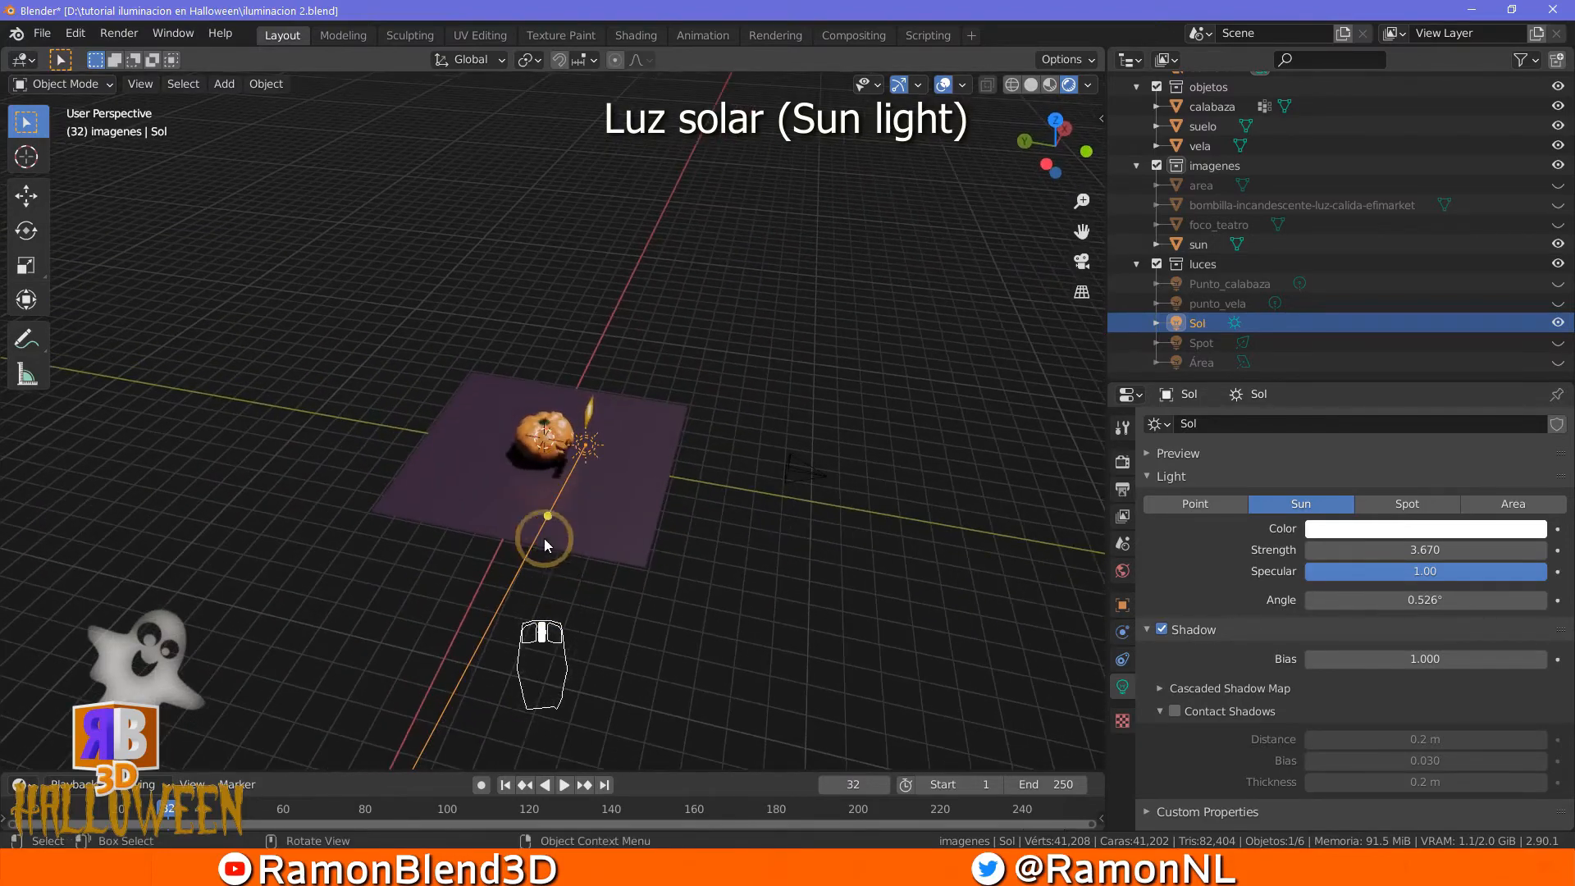
{"action": "left_click", "coordinate": [547, 518]}
{"action": "middle_click_drag", "start_coordinate": [741, 612], "coordinate": [788, 448]}
{"action": "left_click", "coordinate": [740, 343]}
{"action": "middle_click_drag", "start_coordinate": [798, 633], "coordinate": [765, 593]}
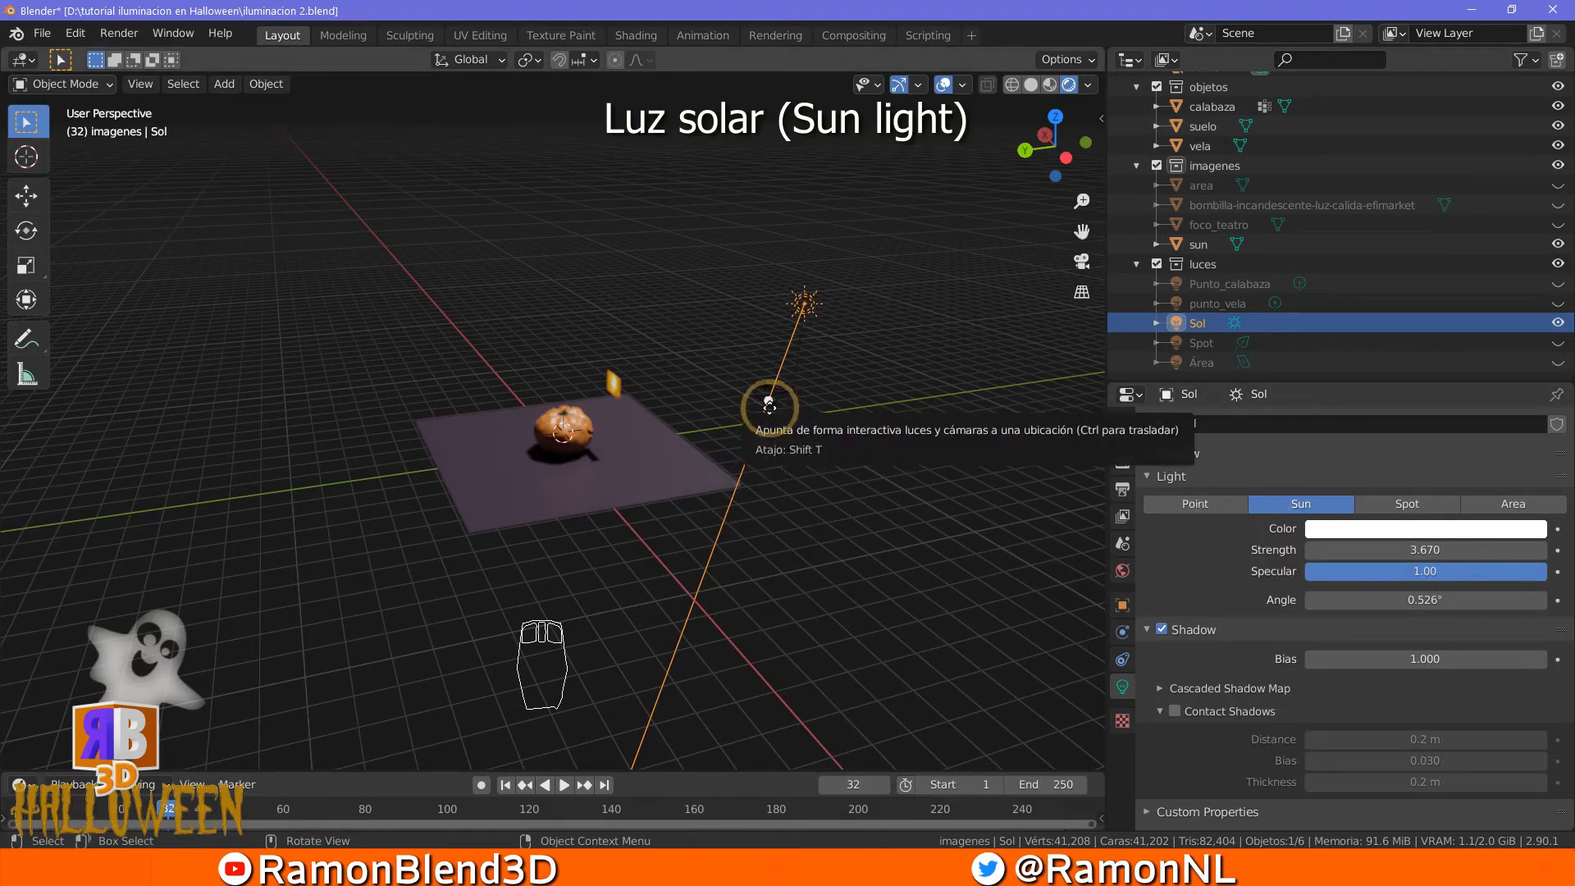
{"action": "mouse_move", "coordinate": [763, 410]}
{"action": "left_mouse_down"}
{"action": "mouse_move", "coordinate": [721, 327]}
{"action": "mouse_move", "coordinate": [456, 464]}
{"action": "mouse_move", "coordinate": [457, 534]}
{"action": "mouse_move", "coordinate": [519, 600]}
{"action": "mouse_move", "coordinate": [749, 637]}
{"action": "mouse_move", "coordinate": [457, 563]}
{"action": "mouse_move", "coordinate": [492, 432]}
{"action": "mouse_move", "coordinate": [563, 380]}
{"action": "mouse_move", "coordinate": [692, 355]}
{"action": "mouse_move", "coordinate": [643, 253]}
{"action": "mouse_move", "coordinate": [353, 313]}
{"action": "mouse_move", "coordinate": [226, 379]}
{"action": "mouse_move", "coordinate": [172, 519]}
{"action": "mouse_move", "coordinate": [178, 635]}
{"action": "left_mouse_up"}
{"action": "middle_click_drag", "start_coordinate": [976, 603], "coordinate": [733, 601]}
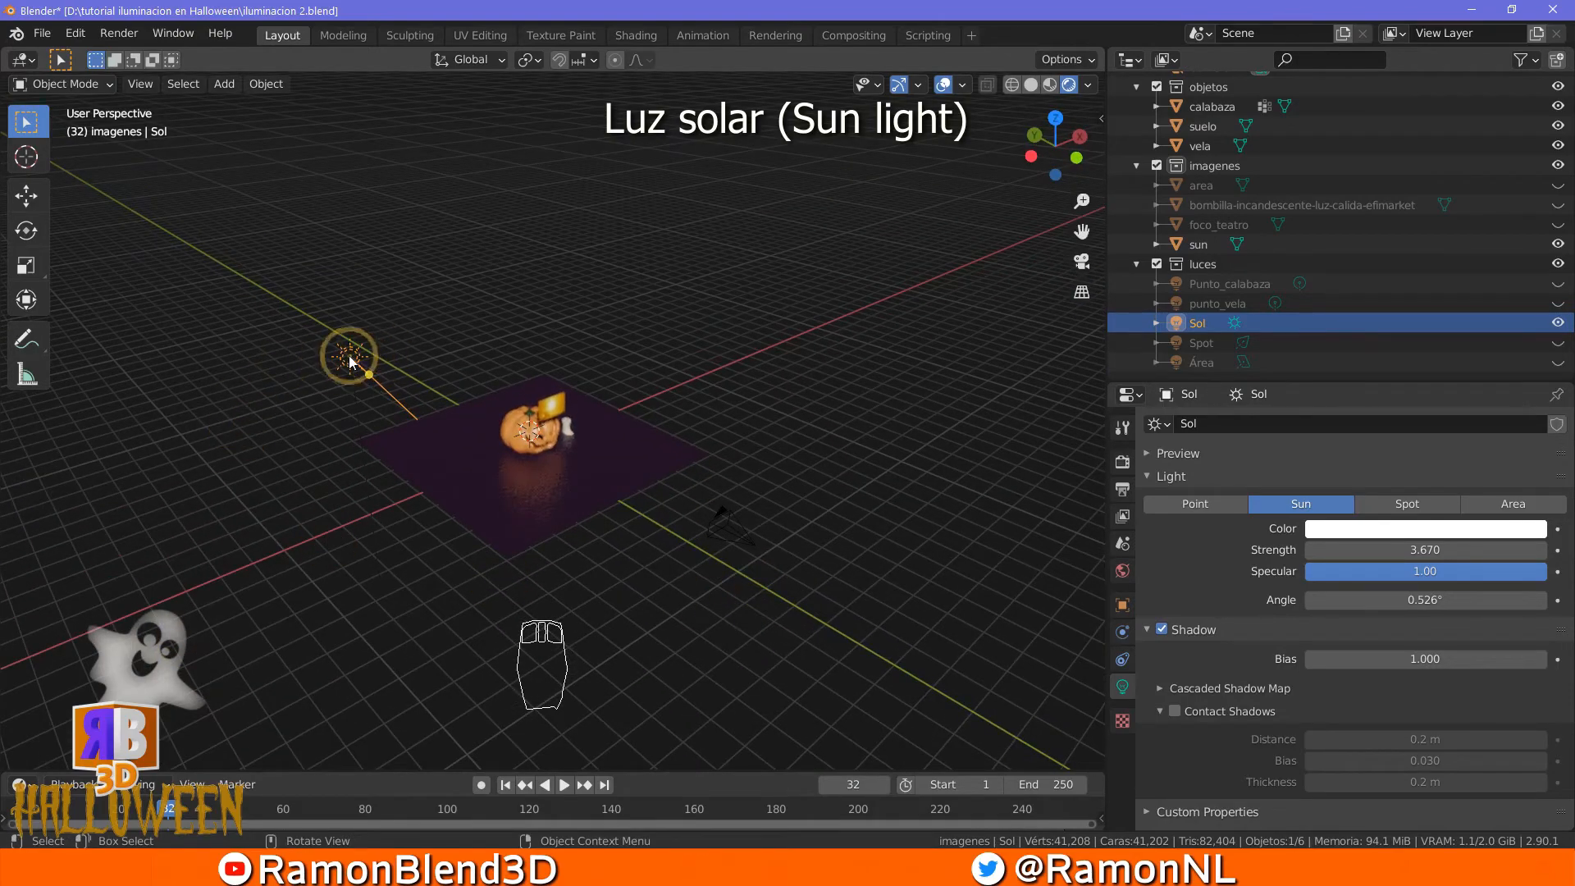
Try moving, rotating and scaling the Sol light to compare how each transform affects the scene's lighting
{"action": "key", "text": "g"}
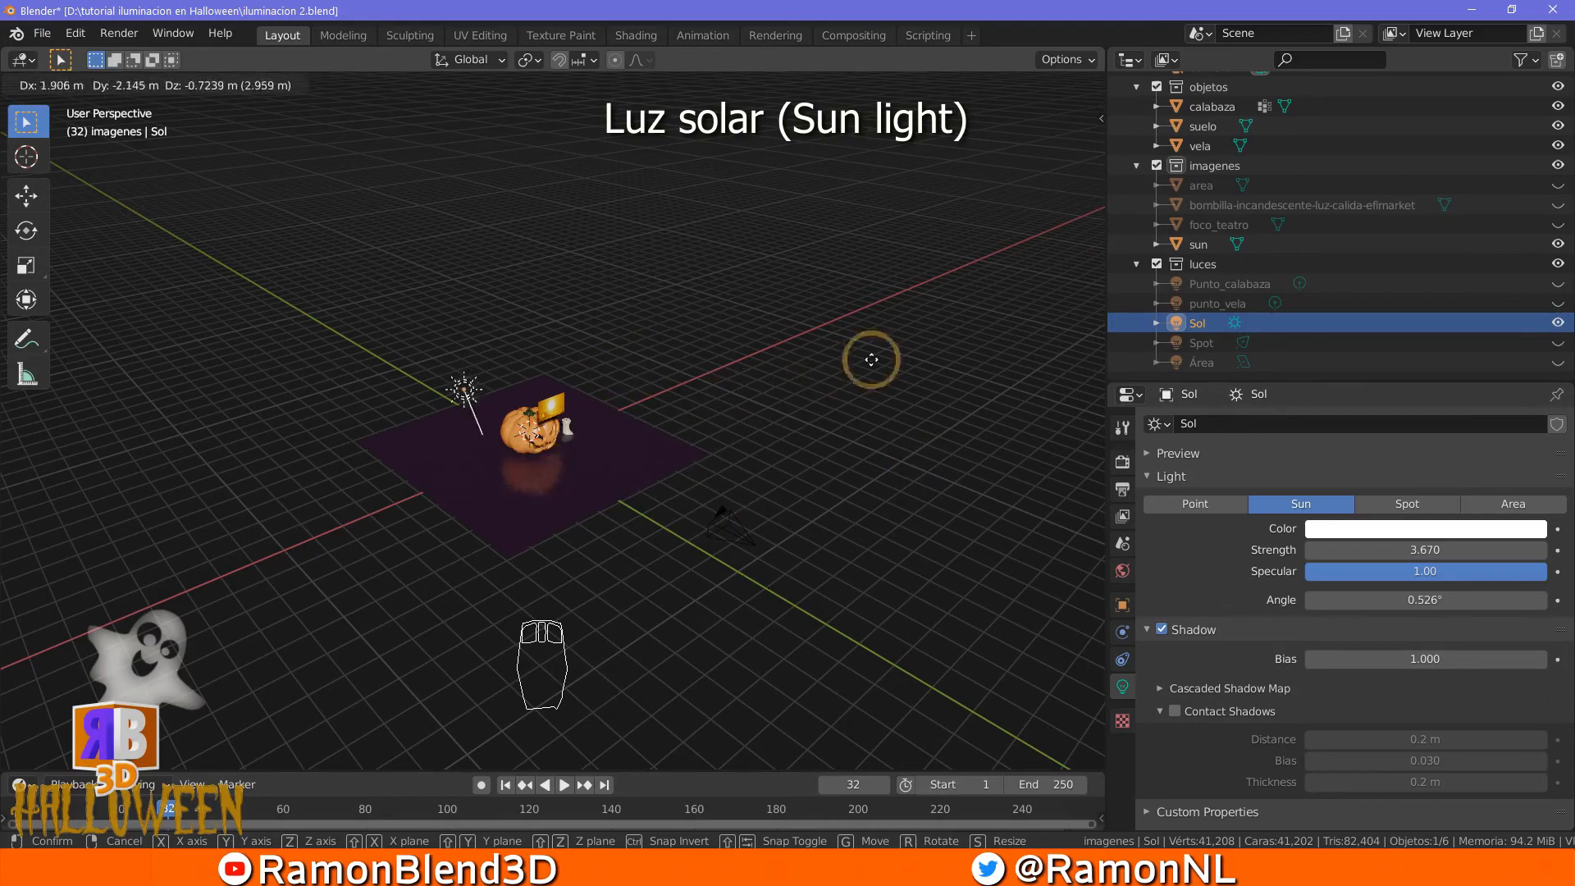
{"action": "left_click", "coordinate": [642, 431]}
{"action": "middle_click_drag", "start_coordinate": [642, 430], "coordinate": [740, 516]}
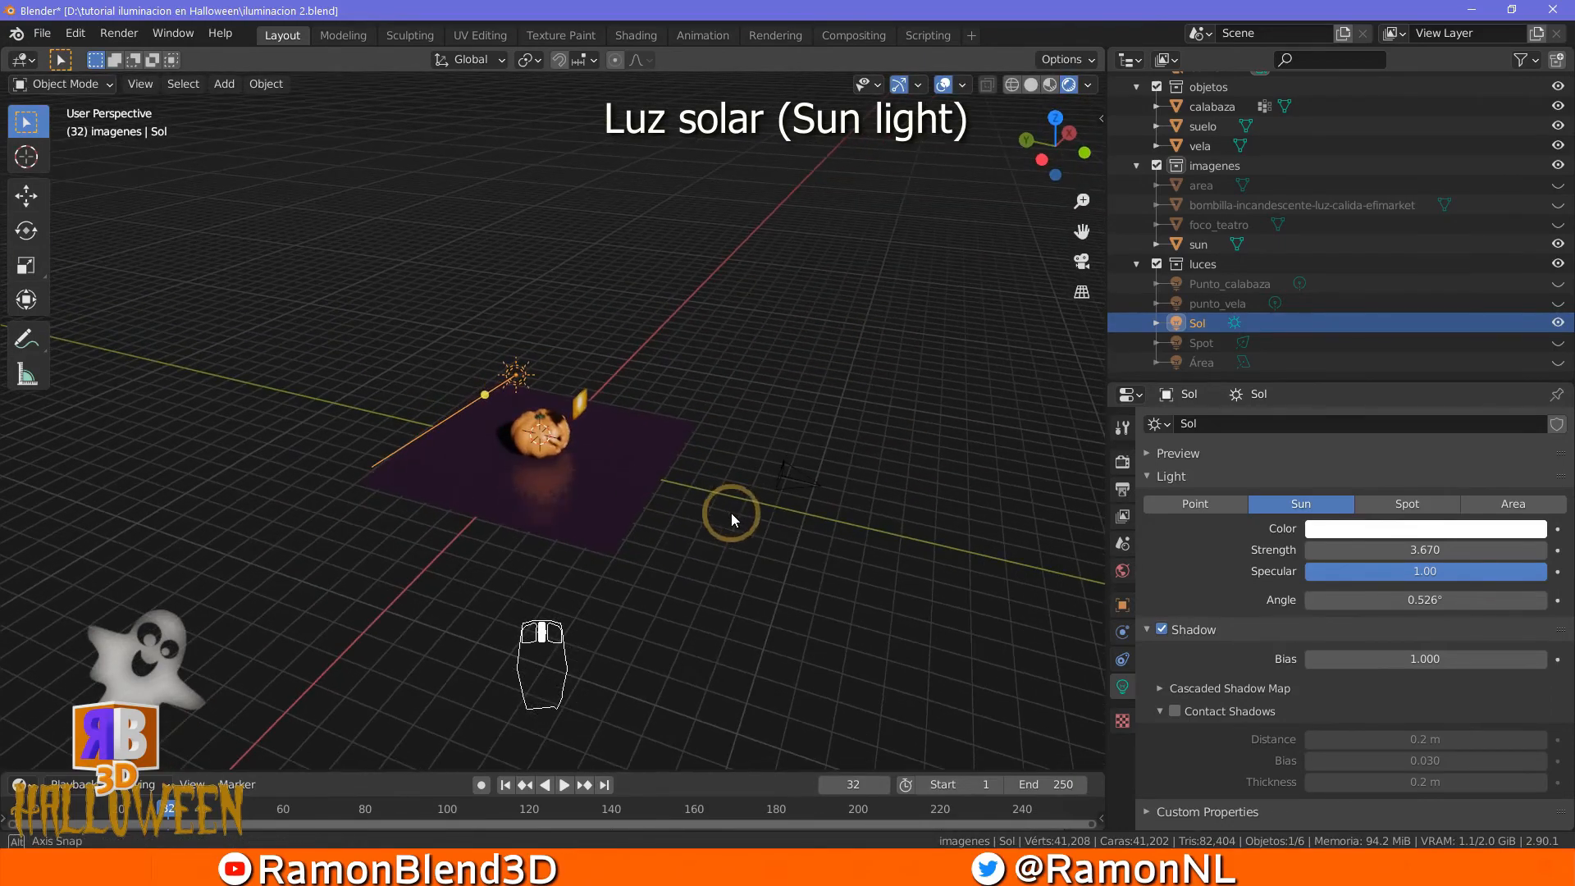
{"action": "key", "text": "r"}
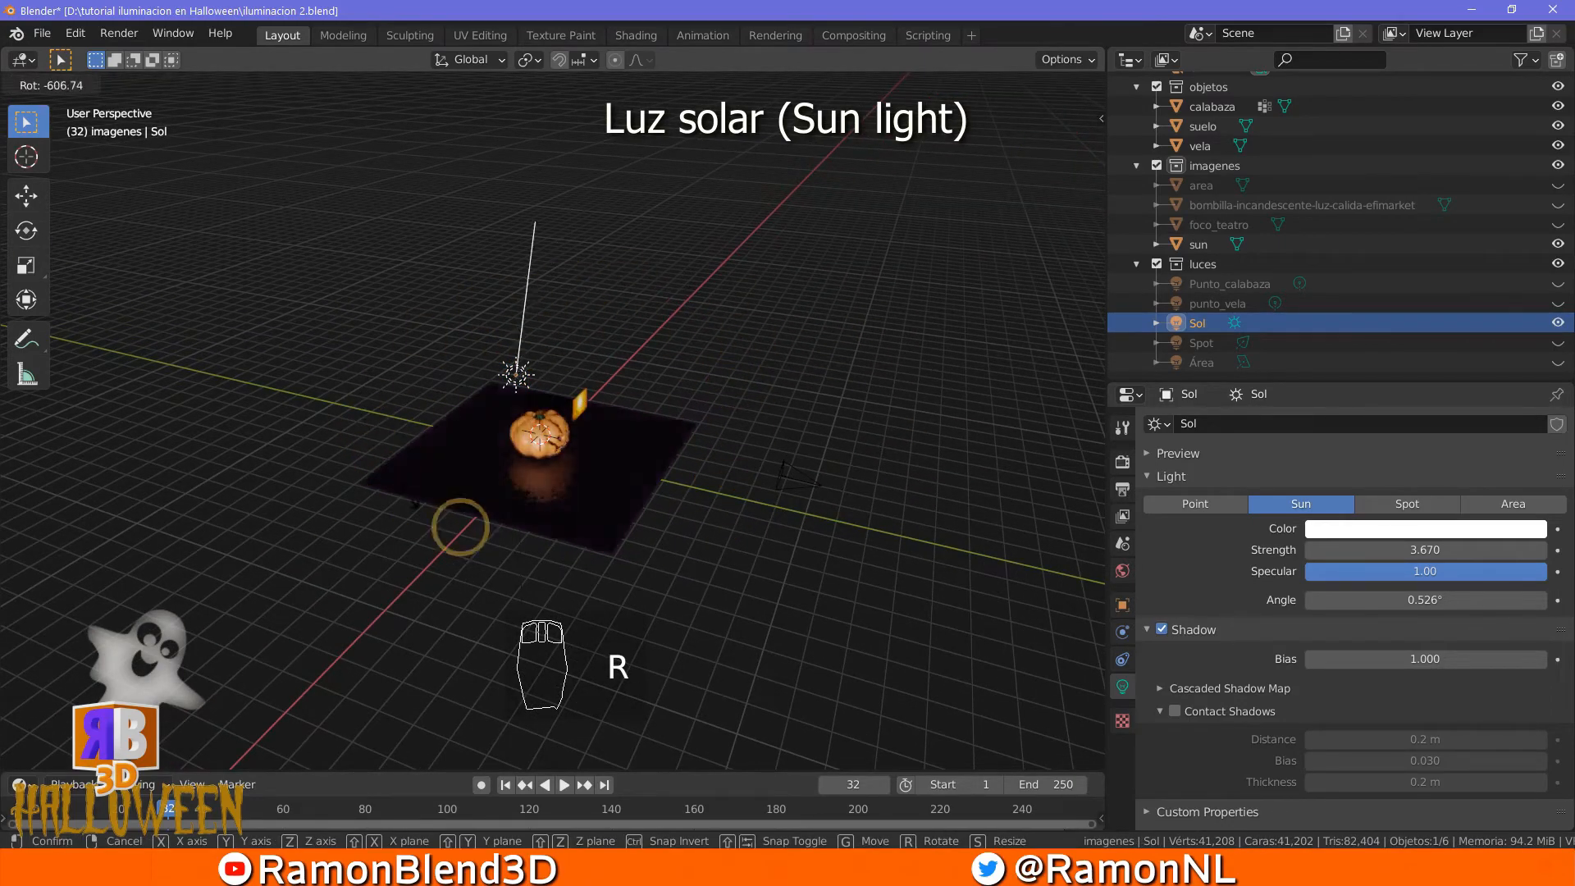
{"action": "left_click", "coordinate": [597, 537]}
{"action": "key", "text": "s"}
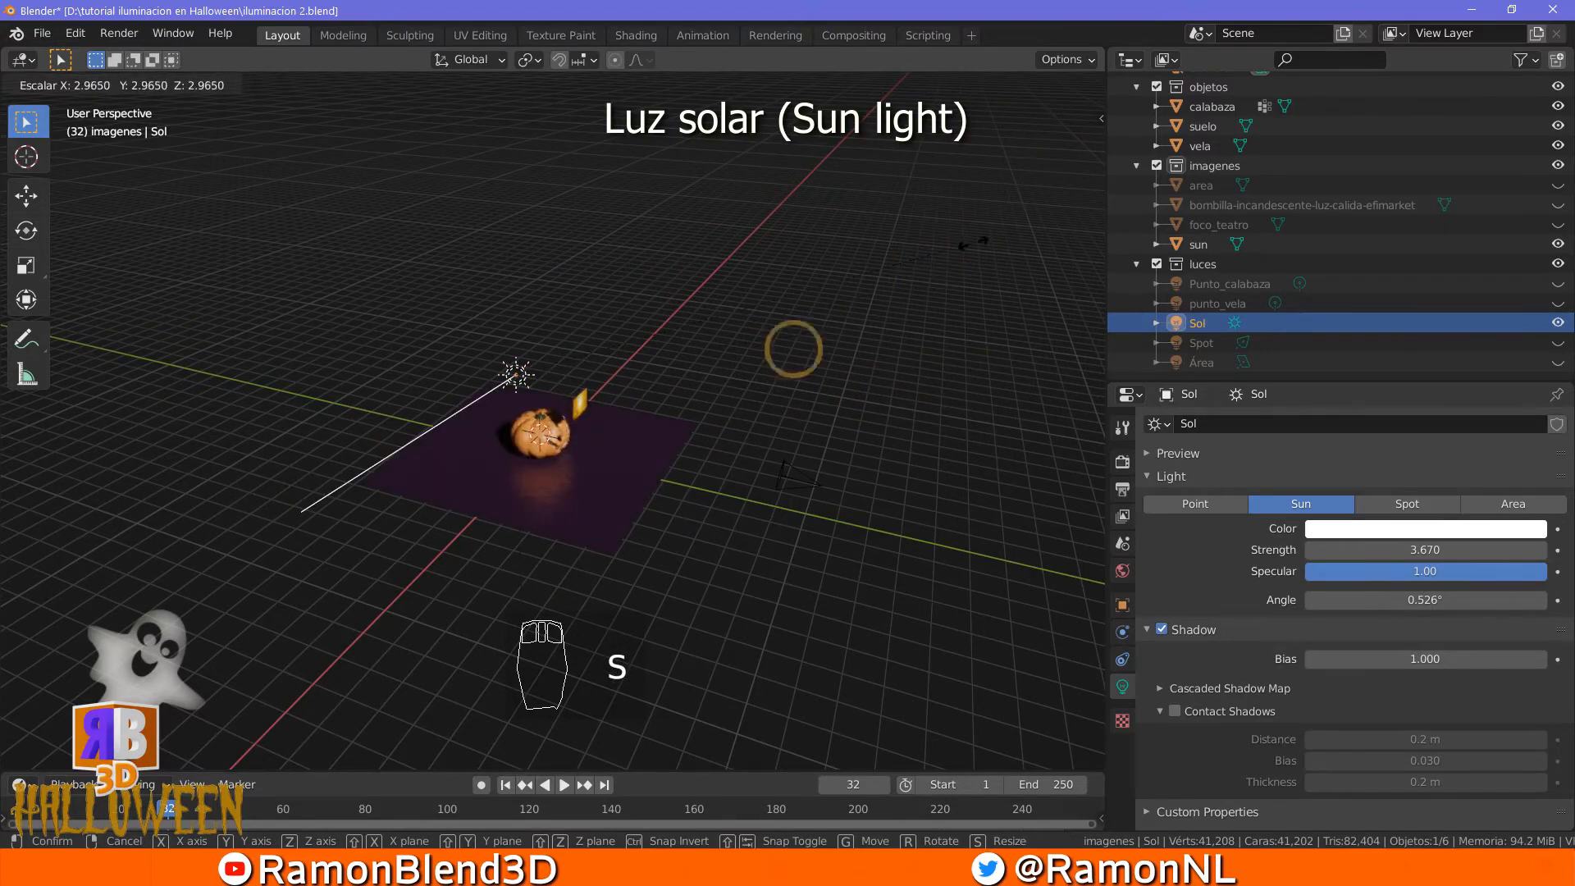
{"action": "left_click", "coordinate": [606, 420]}
Move the Sol light horizontally by 2.9917 m in X and -4.2331 m in Y, plus 0.76259 m along its local Y axis
{"action": "middle_click_drag", "start_coordinate": [848, 554], "coordinate": [647, 564]}
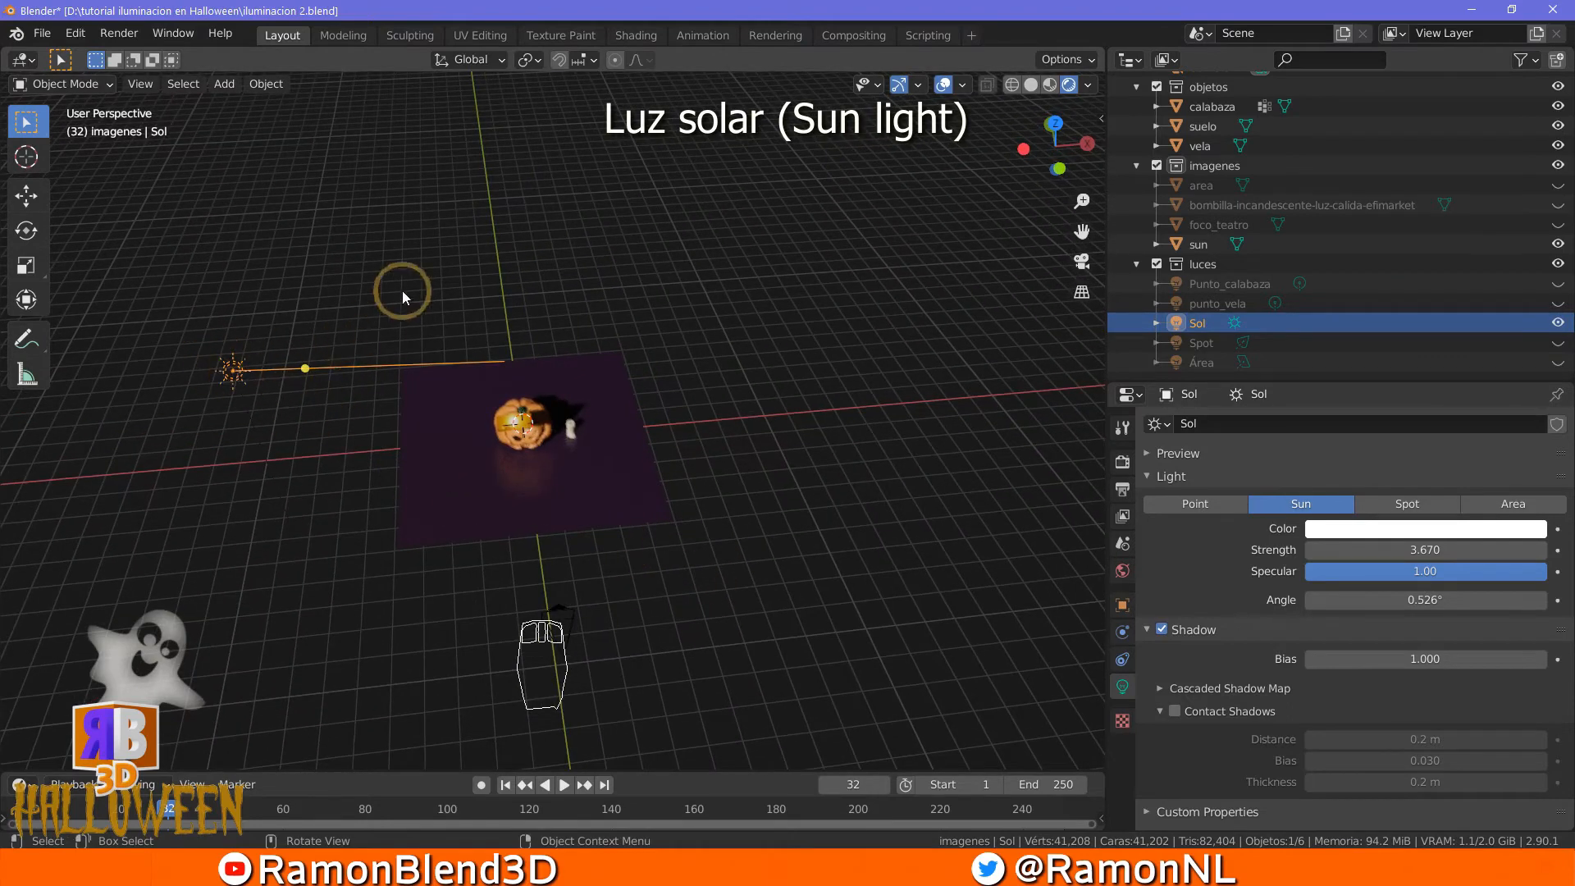
{"action": "left_click", "coordinate": [243, 417]}
{"action": "left_click", "coordinate": [247, 376]}
{"action": "key", "text": "g"}
{"action": "key", "text": "shift+z"}
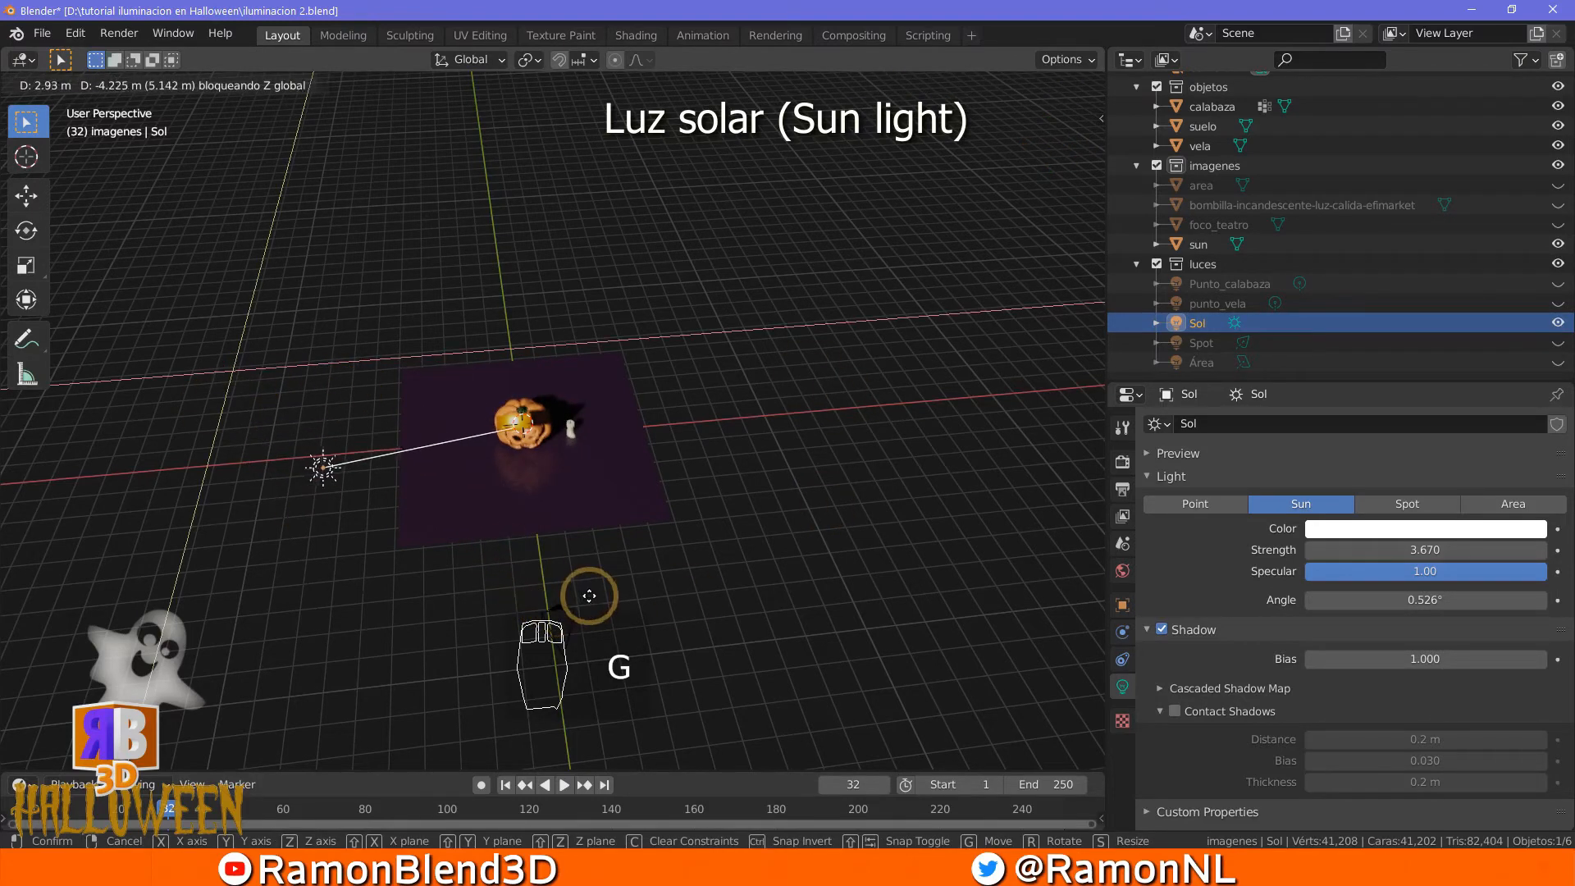
{"action": "left_click", "coordinate": [751, 633]}
{"action": "middle_click_drag", "start_coordinate": [751, 633], "coordinate": [874, 599]}
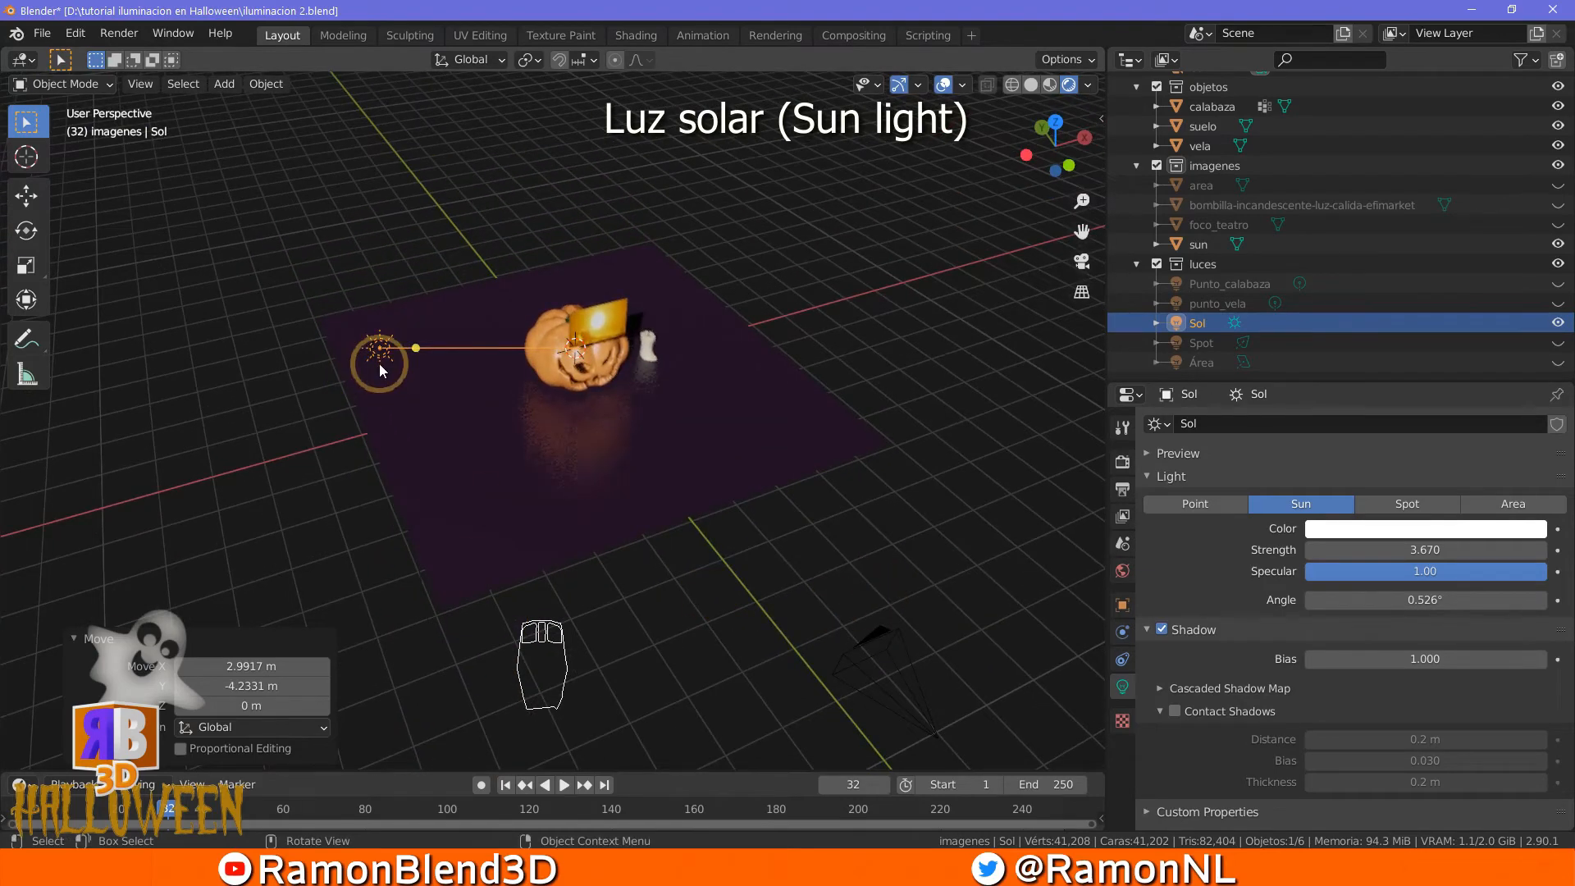
{"action": "key", "text": "g"}
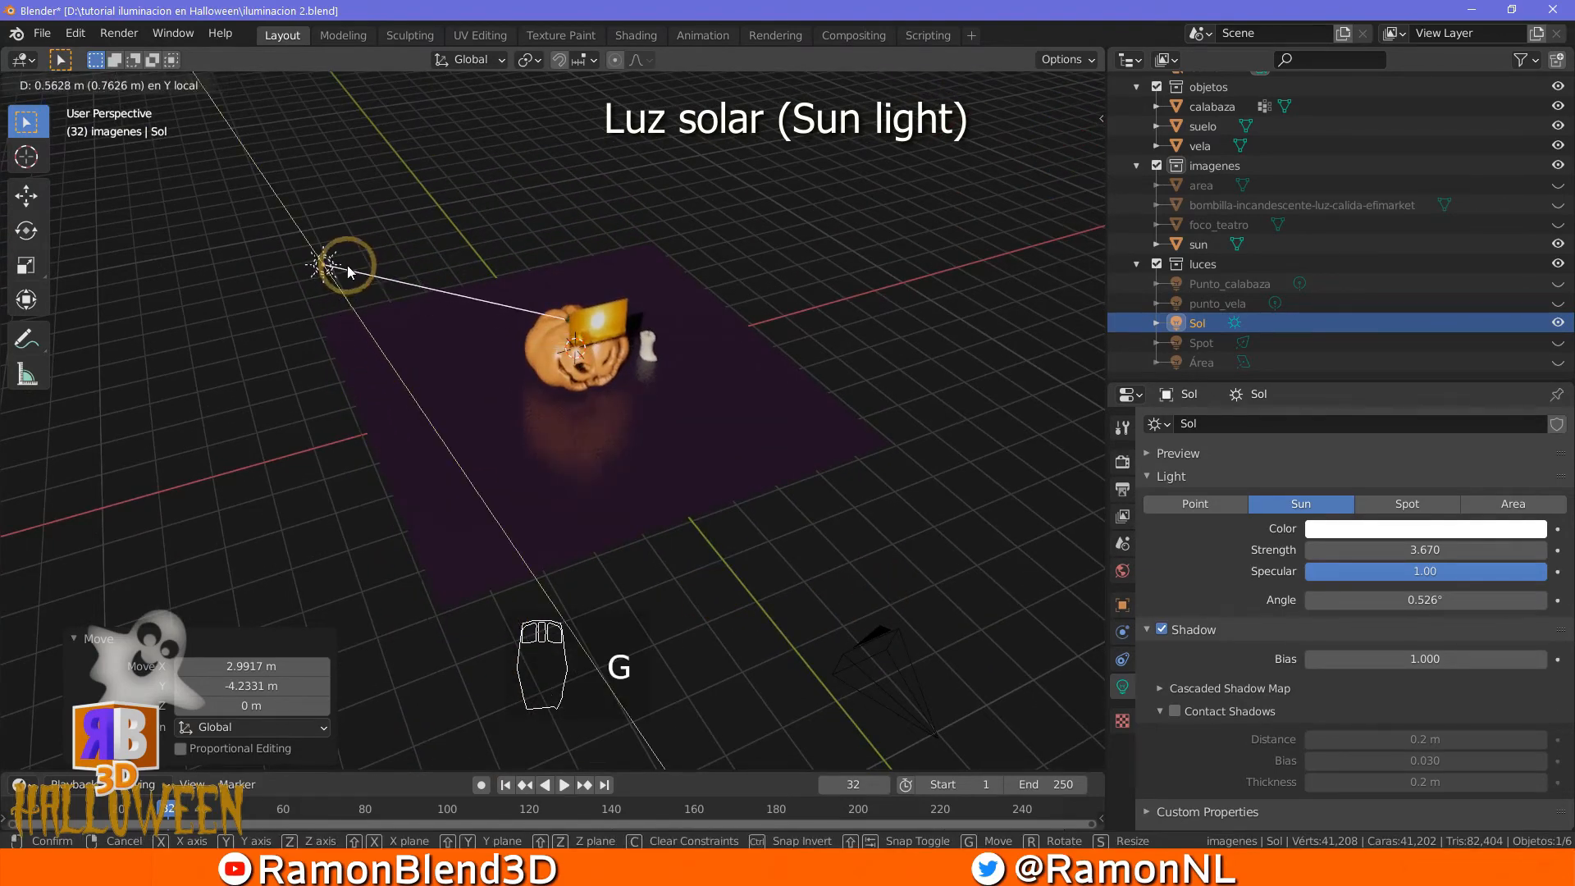
{"action": "left_click", "coordinate": [332, 264]}
Set the Sol light's strength to 20 and inspect the lighting on the pumpkin and candle
{"action": "middle_click_drag", "start_coordinate": [599, 435], "coordinate": [620, 455]}
{"action": "scroll", "coordinate": [697, 442], "scroll_direction": "up", "scroll_amount": 3}
{"action": "middle_click_drag", "start_coordinate": [756, 476], "coordinate": [582, 436]}
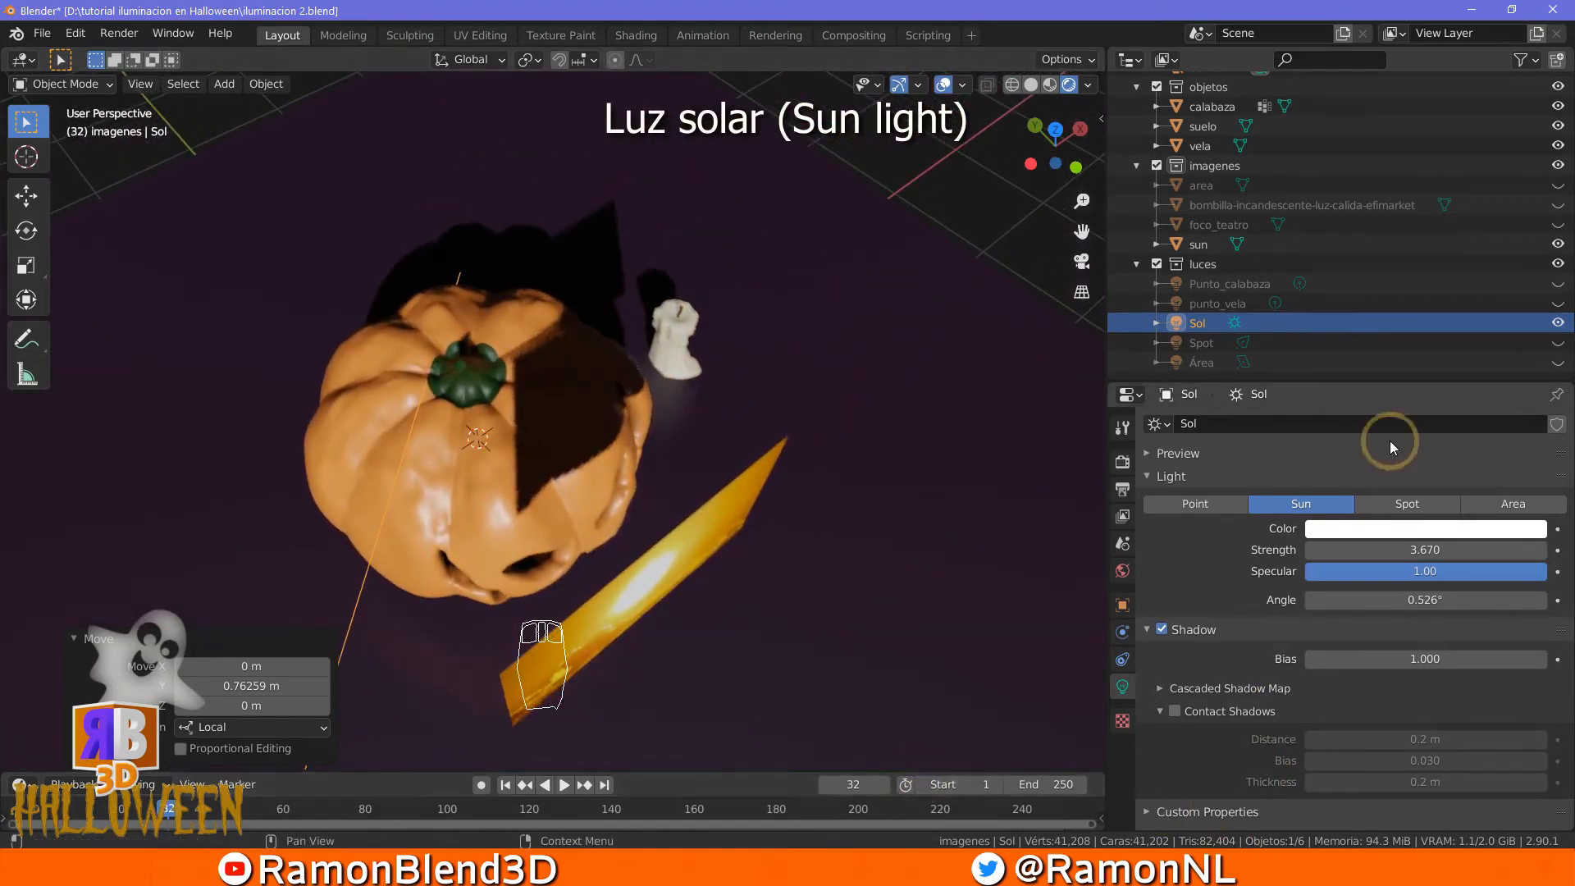
{"action": "left_click", "coordinate": [1424, 550]}
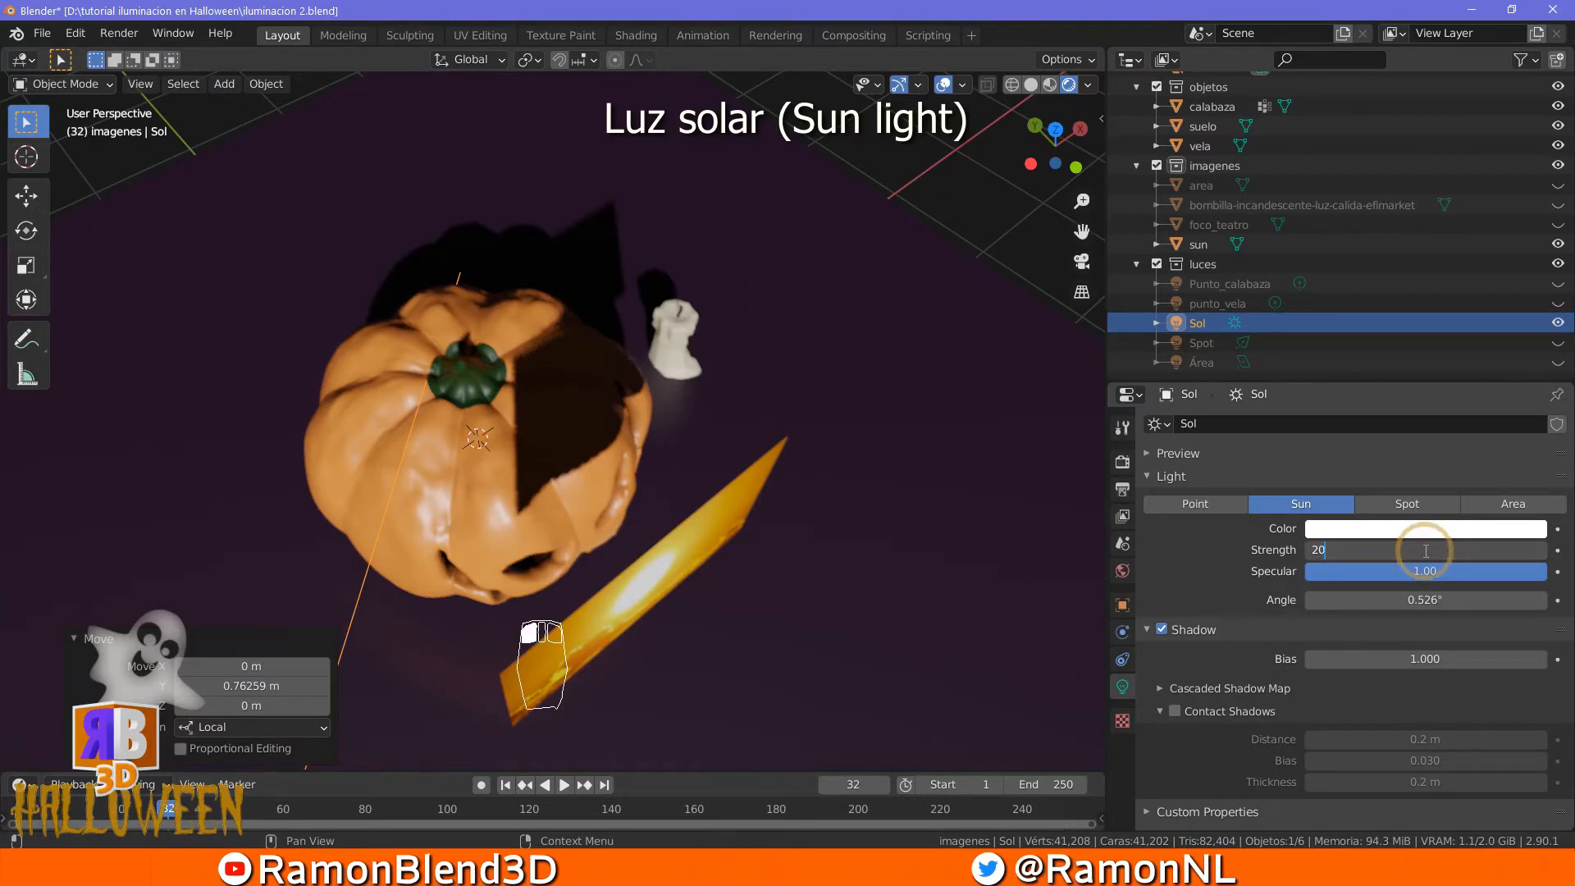
{"action": "type", "text": "20"}
{"action": "key", "text": "Return"}
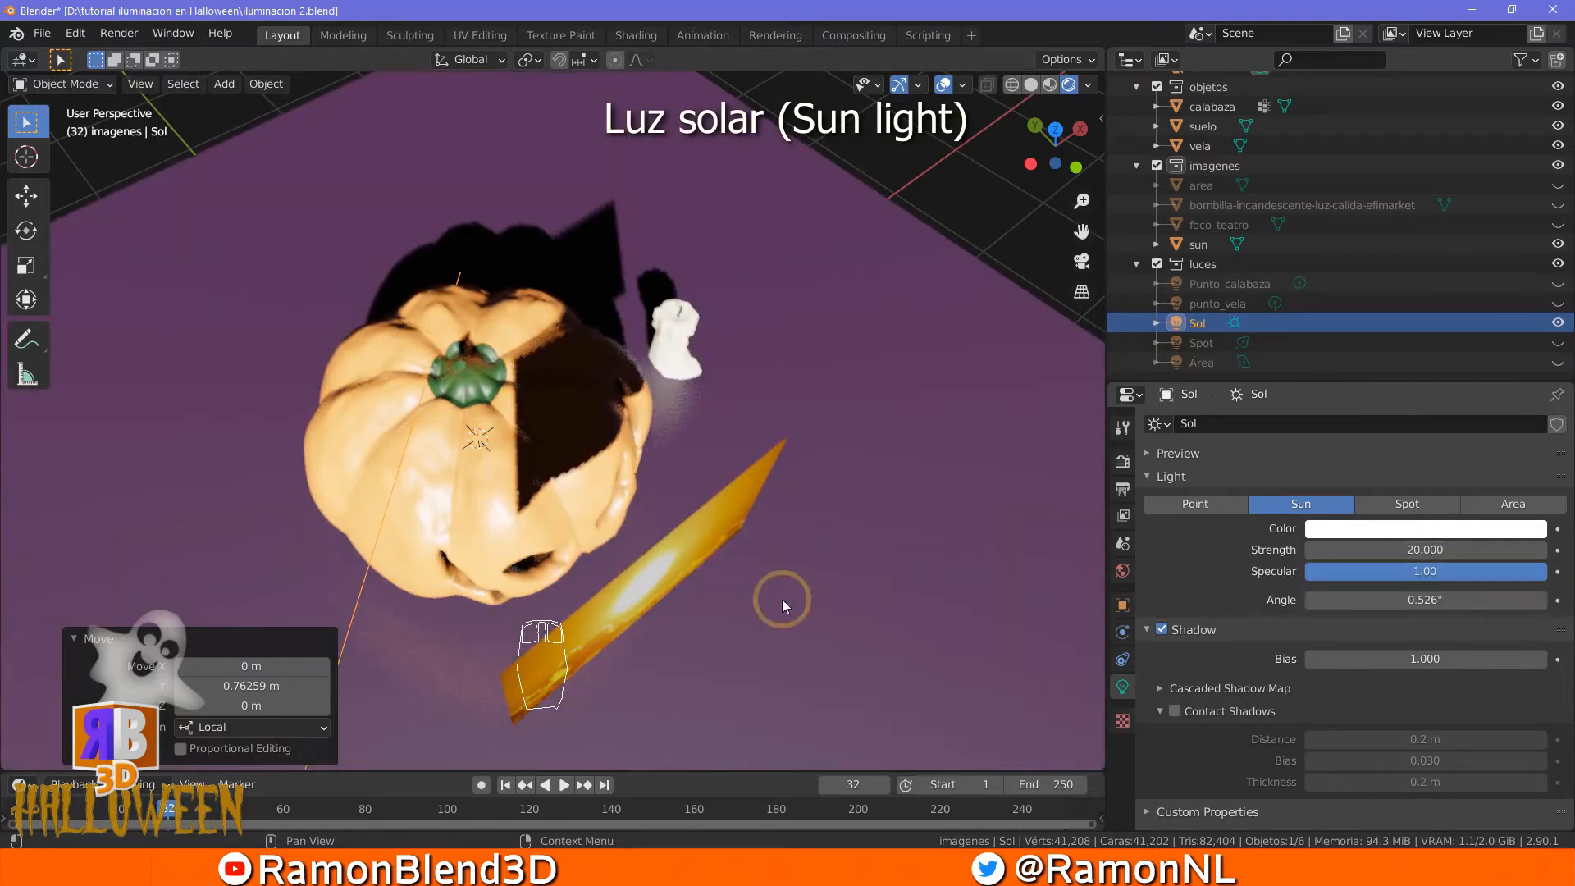
{"action": "scroll", "coordinate": [748, 629], "scroll_direction": "down", "scroll_amount": 5}
{"action": "middle_click_drag", "start_coordinate": [717, 652], "coordinate": [673, 569]}
{"action": "scroll", "coordinate": [533, 478], "scroll_direction": "up", "scroll_amount": 3}
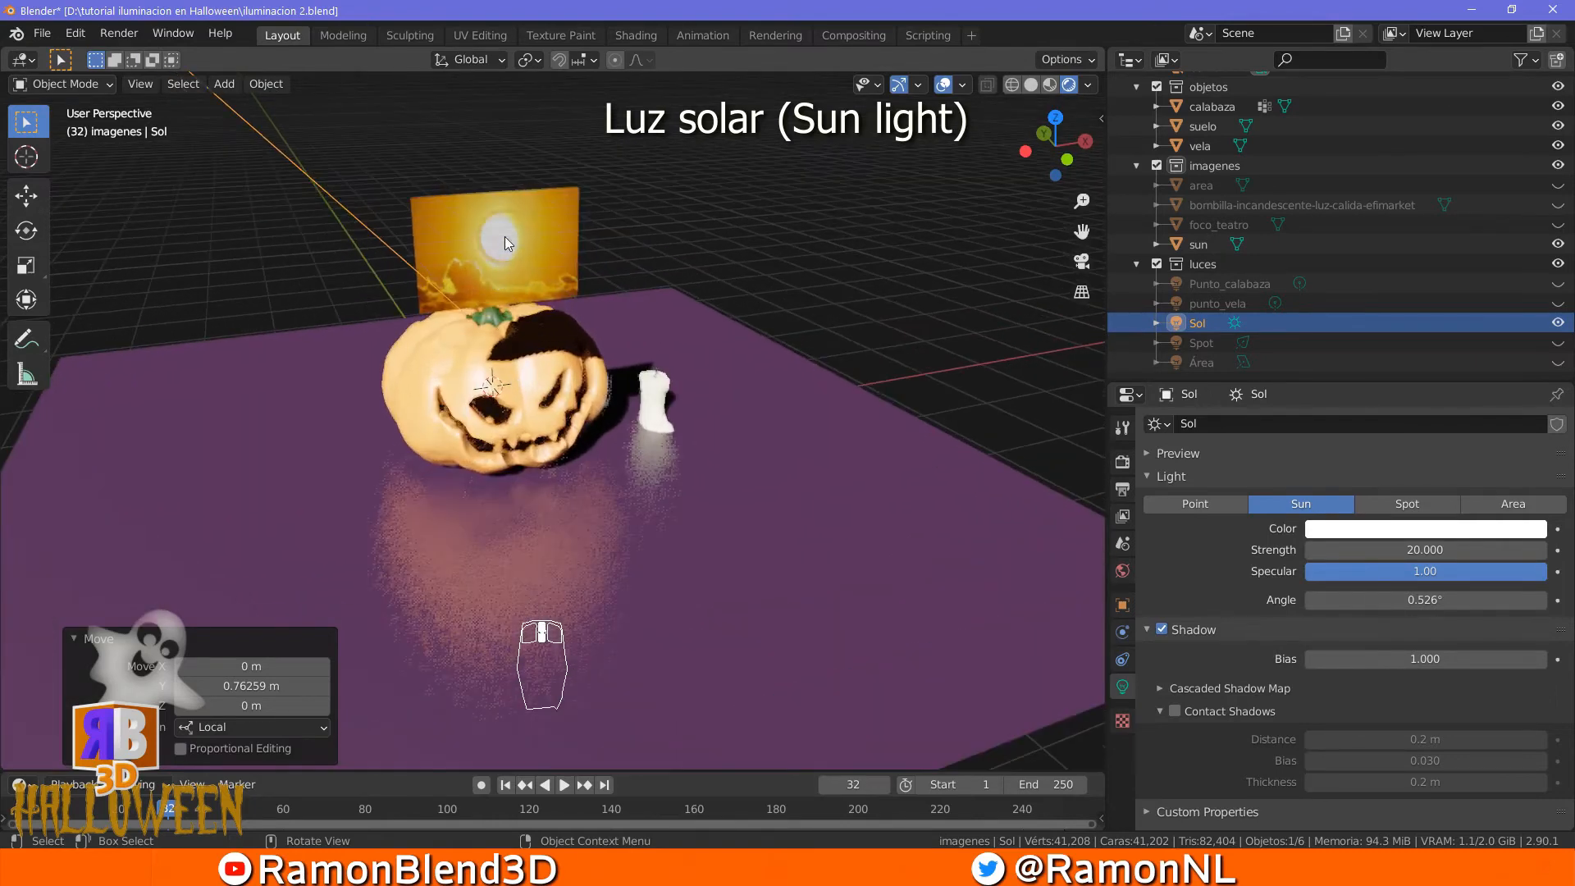
Move the sun image plane -3.9045 m along the global Y axis, clear of the pumpkin, and inspect the cast shadows
{"action": "left_click", "coordinate": [661, 367]}
{"action": "key", "text": "g"}
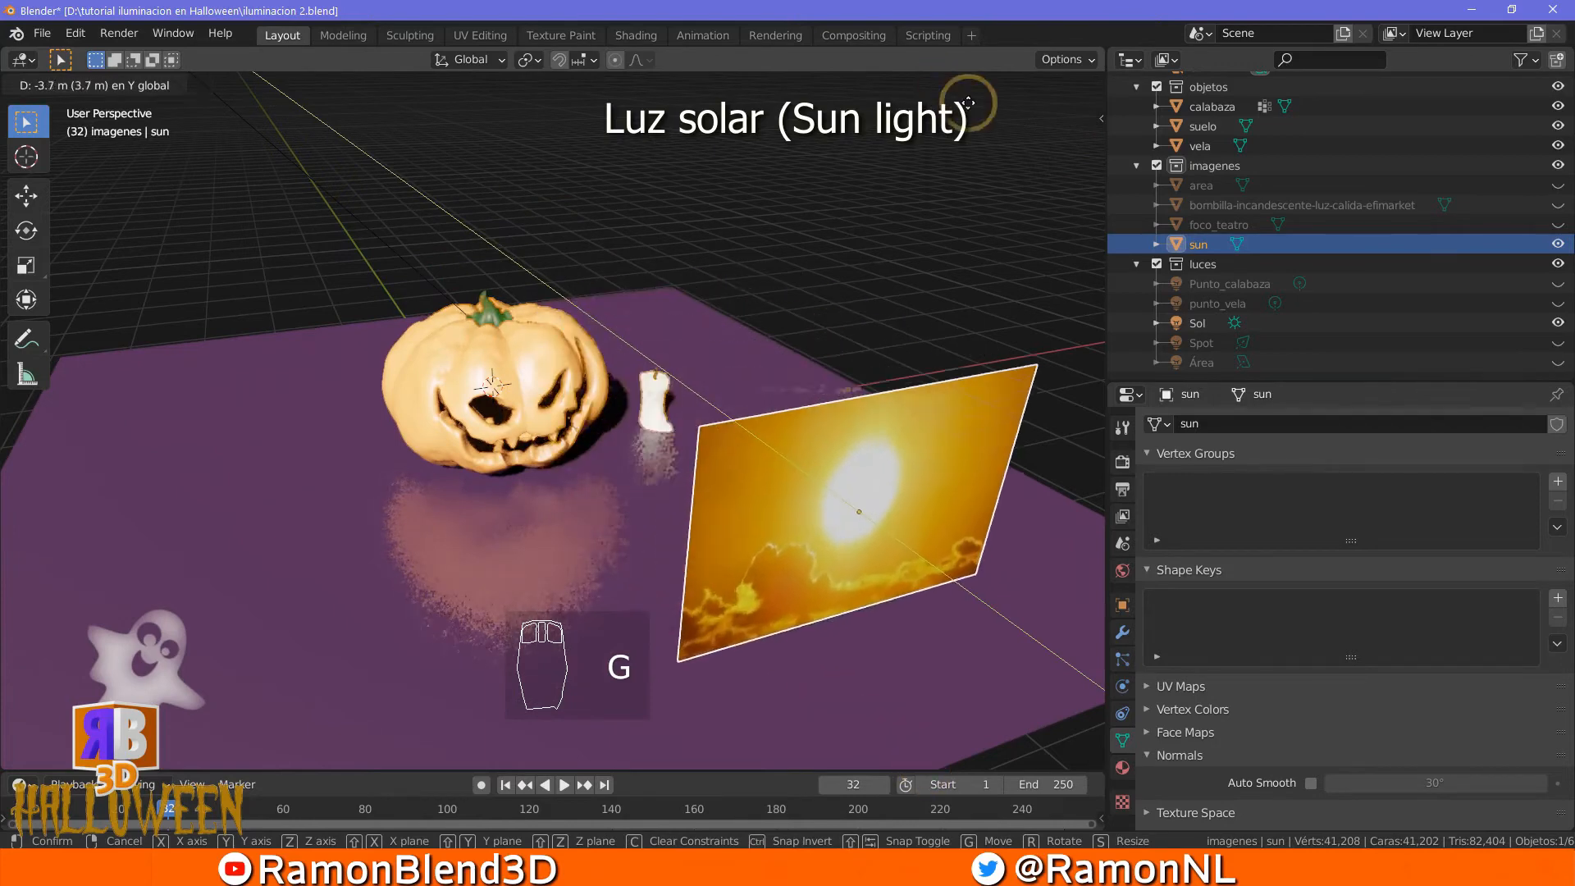
{"action": "left_click", "coordinate": [990, 130]}
{"action": "middle_click_drag", "start_coordinate": [912, 282], "coordinate": [696, 408]}
{"action": "scroll", "coordinate": [495, 387], "scroll_direction": "down", "scroll_amount": 5}
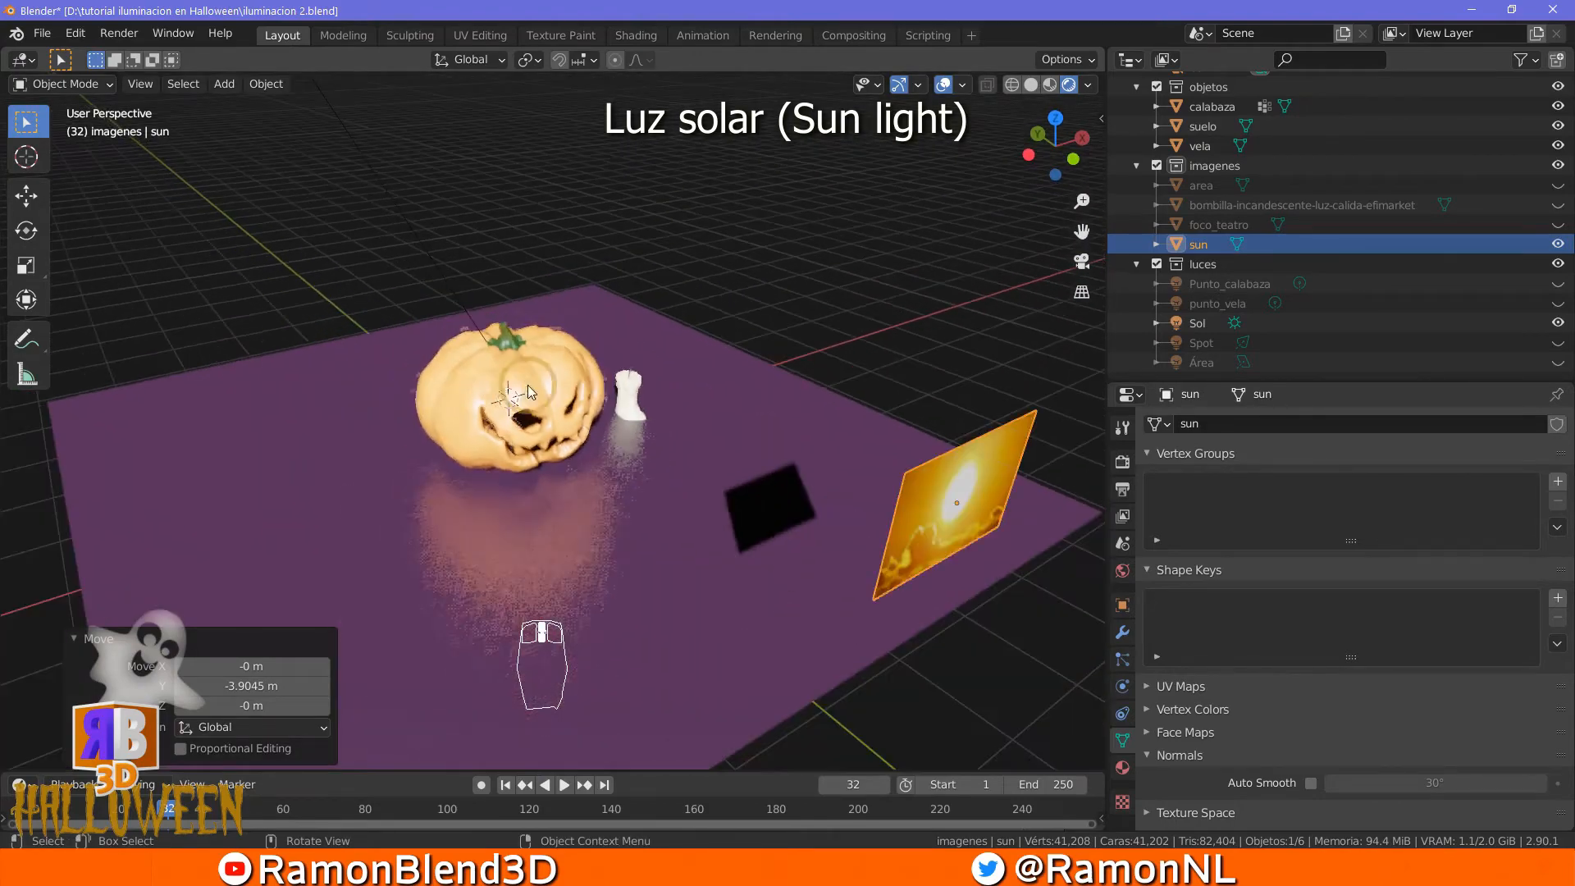
{"action": "middle_click_drag", "start_coordinate": [648, 455], "coordinate": [678, 424]}
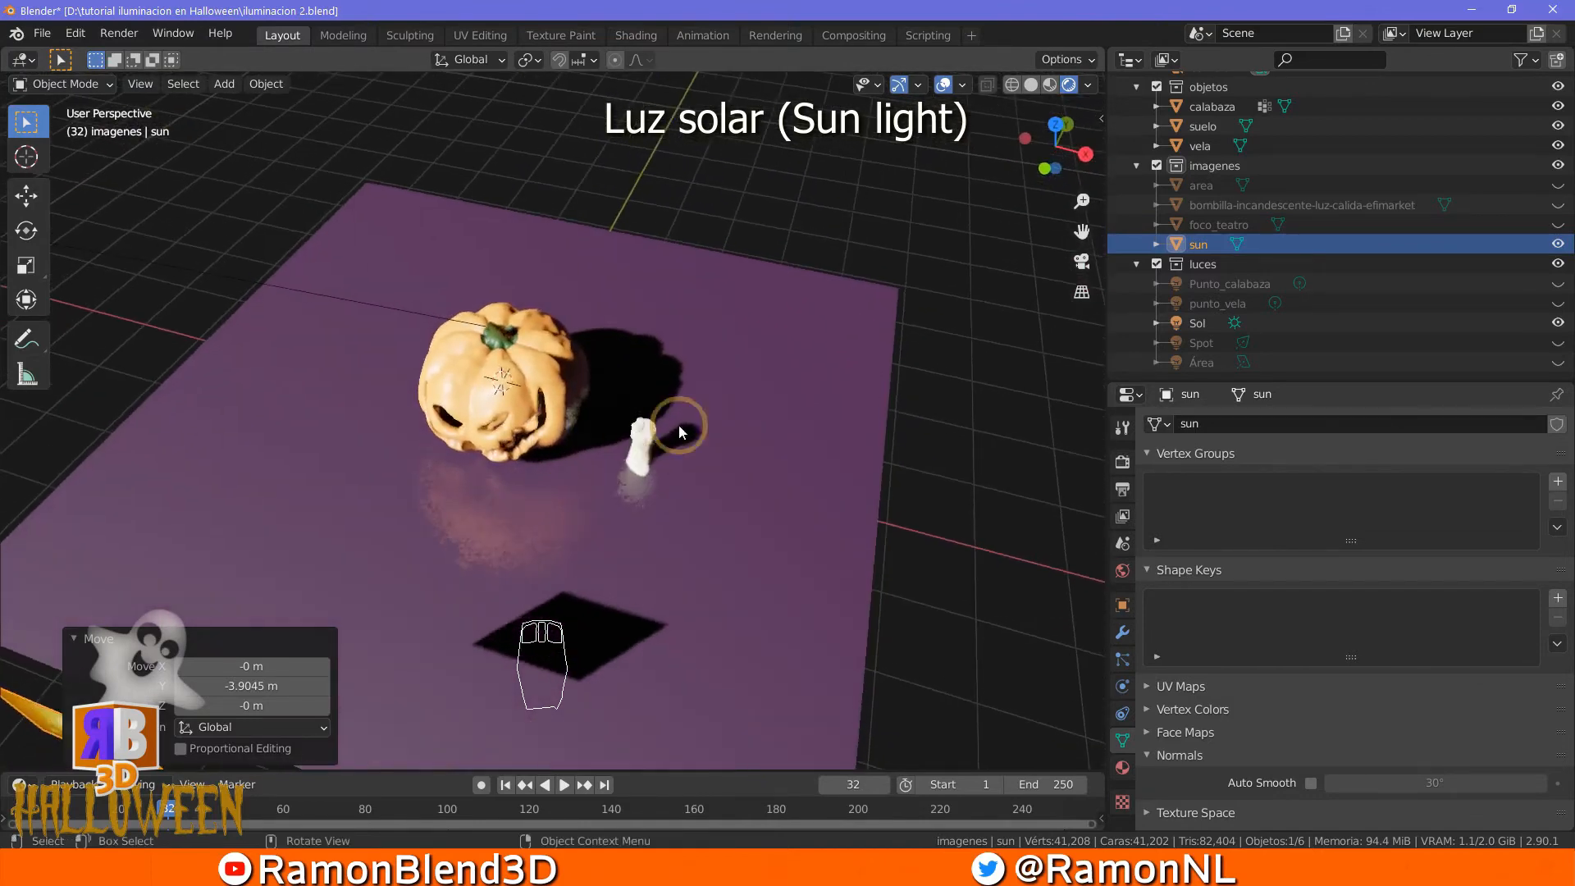
Change the base color of the suelo floor's material to a near-white pale pink at full brightness
{"action": "left_click", "coordinate": [973, 515]}
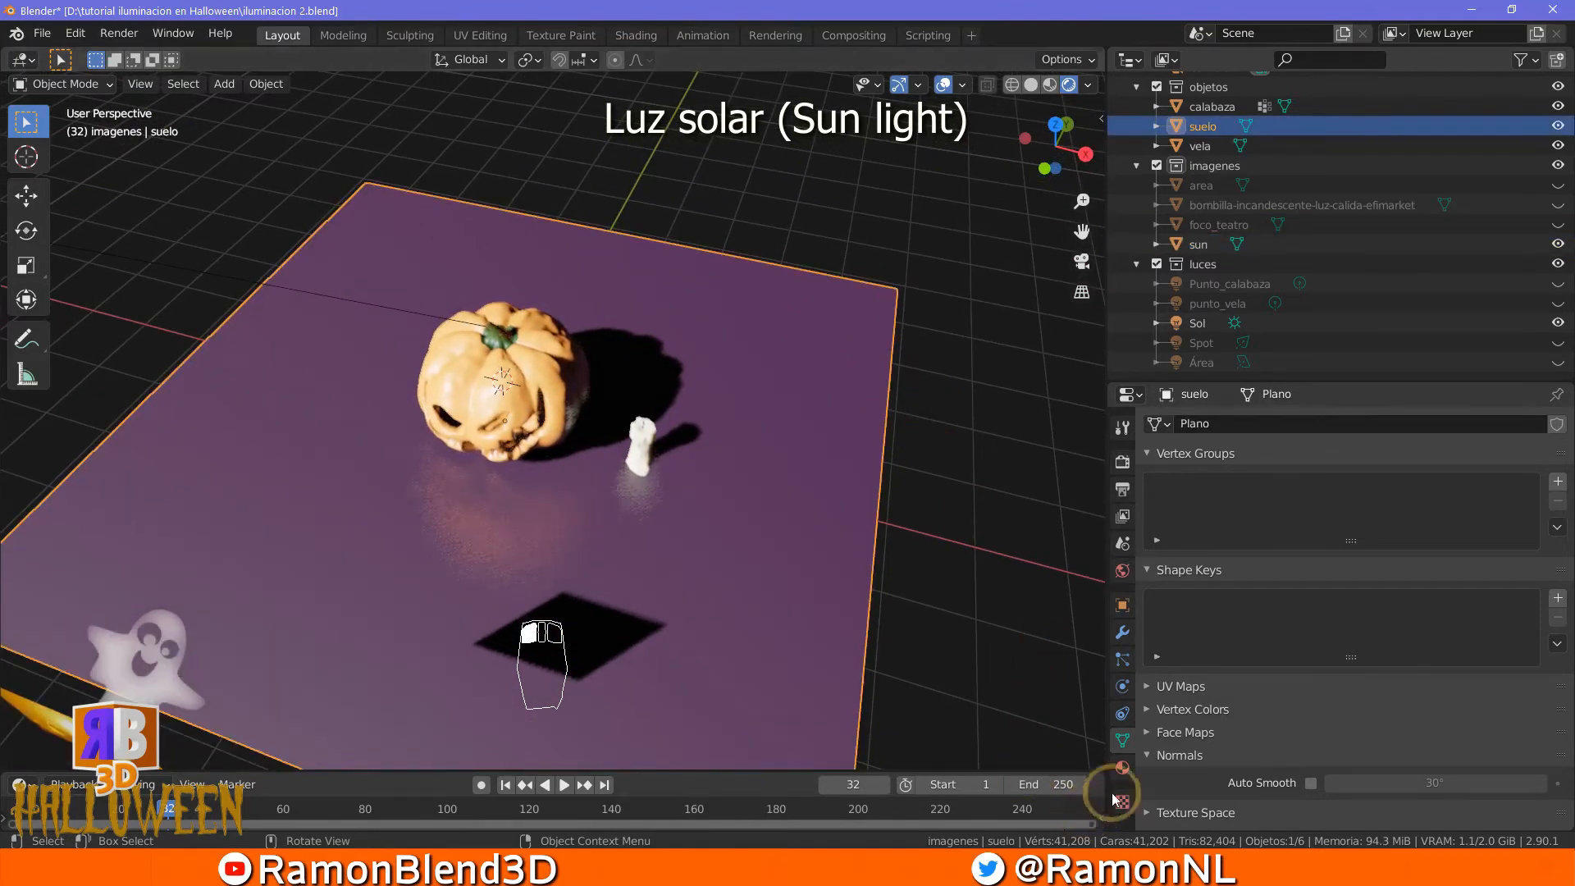
{"action": "left_click", "coordinate": [1120, 767]}
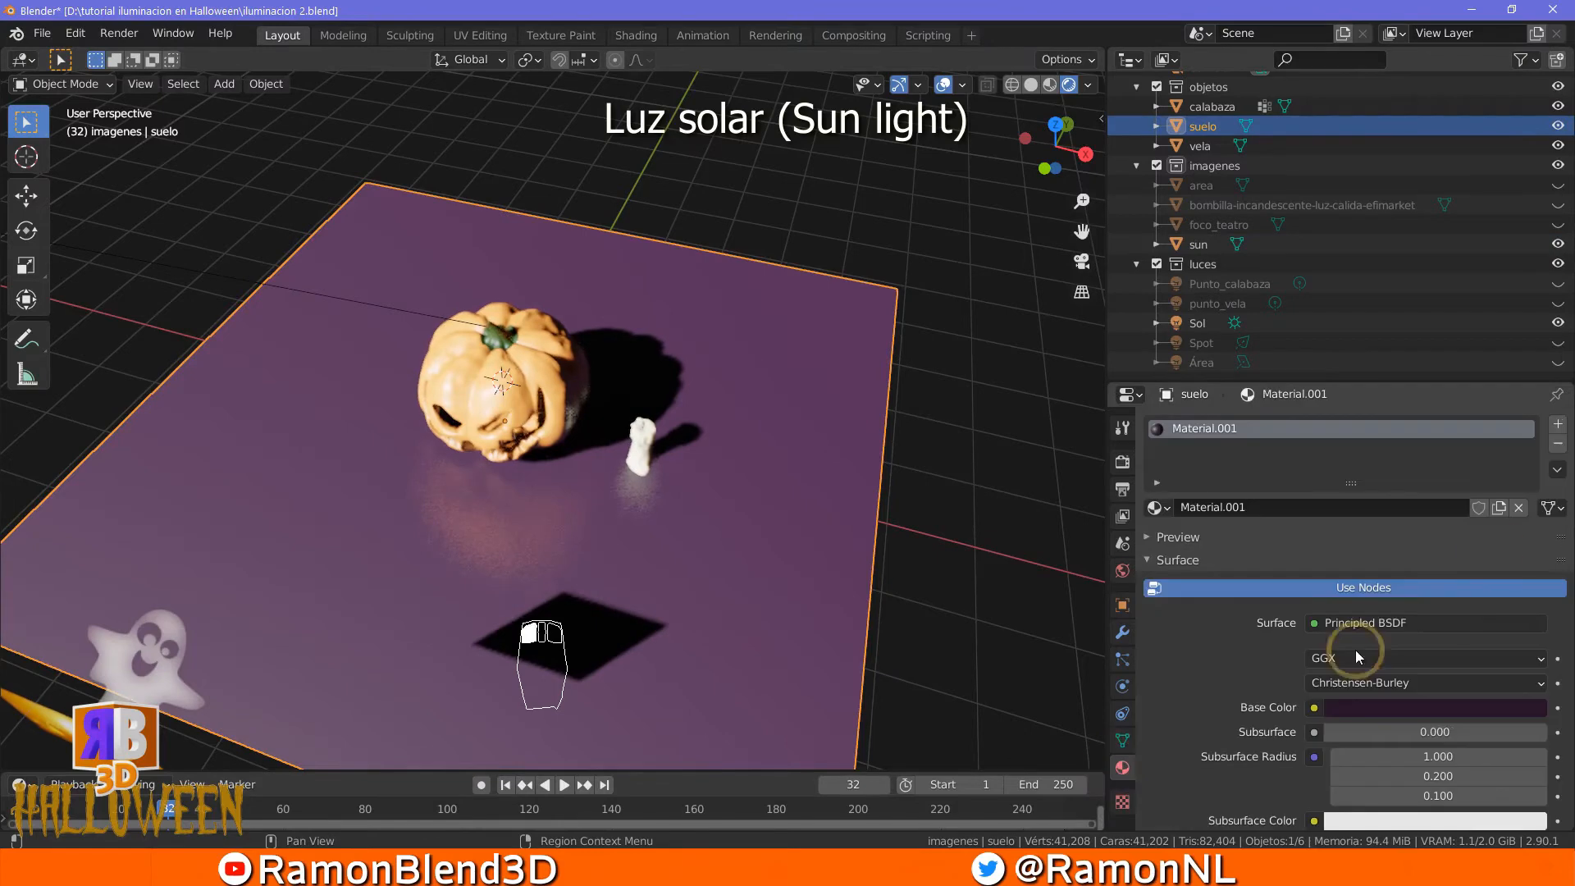
{"action": "left_click", "coordinate": [1421, 705]}
{"action": "left_click_drag", "start_coordinate": [1533, 558], "coordinate": [1530, 426]}
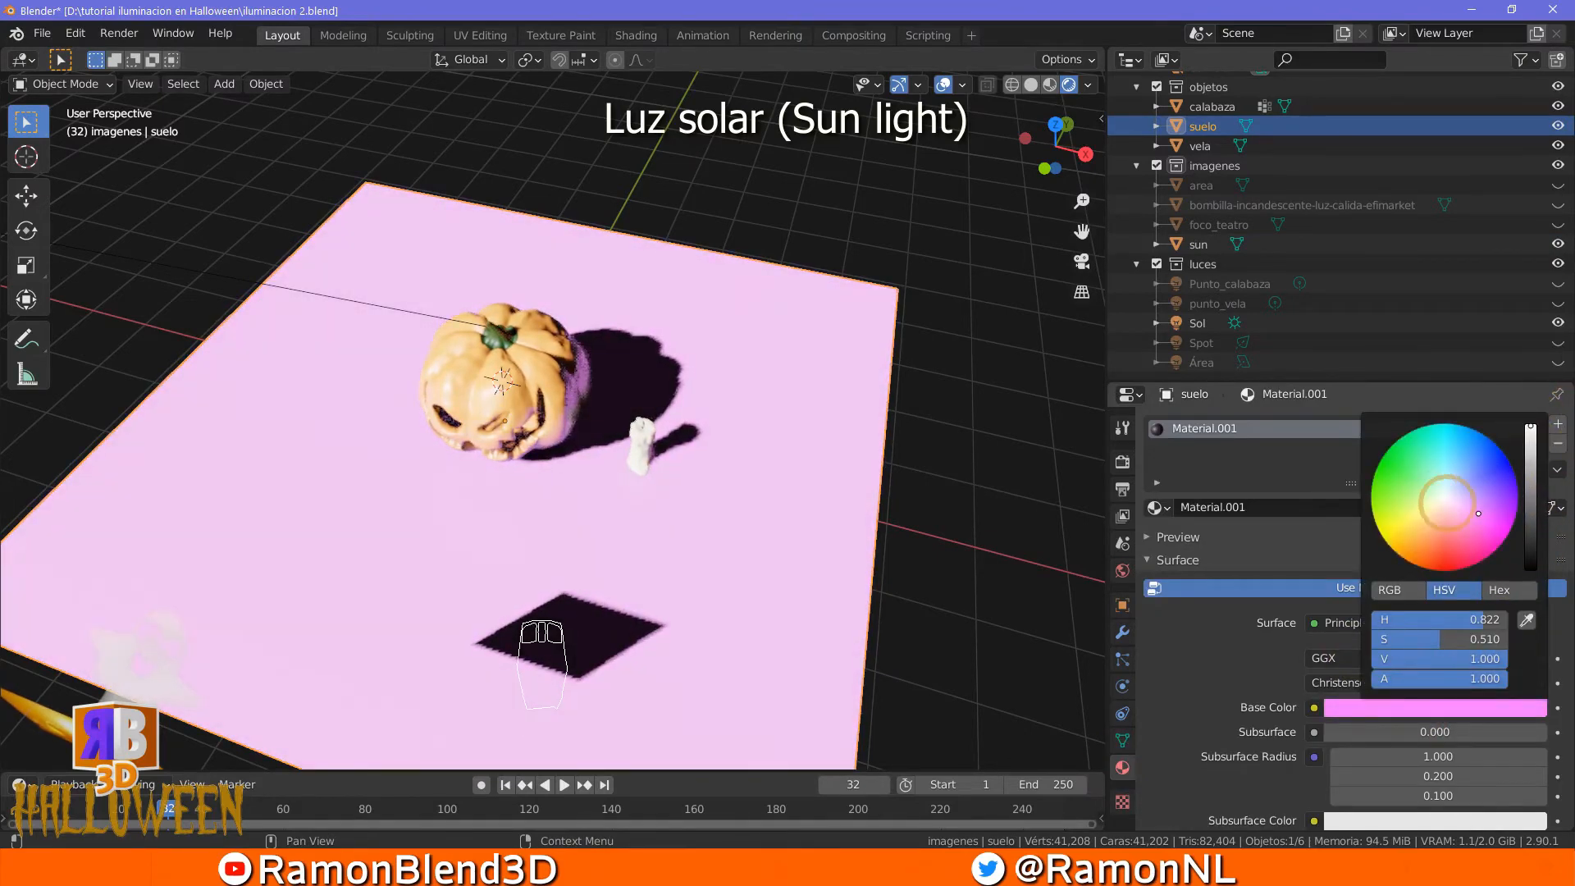
{"action": "left_click", "coordinate": [1447, 503]}
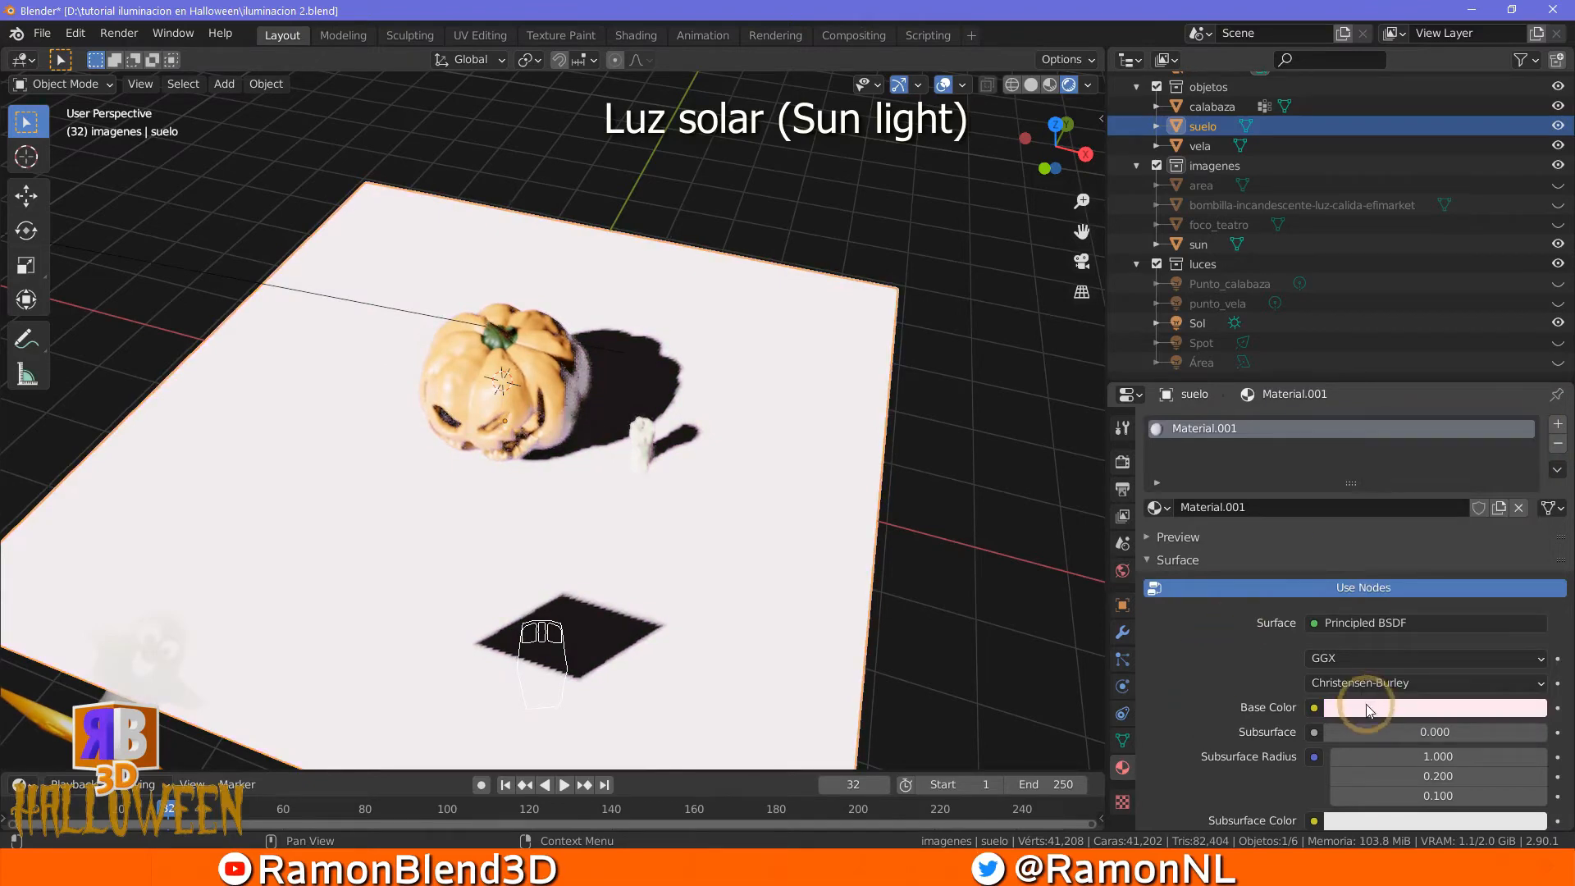
{"action": "scroll", "coordinate": [1367, 752], "scroll_direction": "down", "scroll_amount": 3}
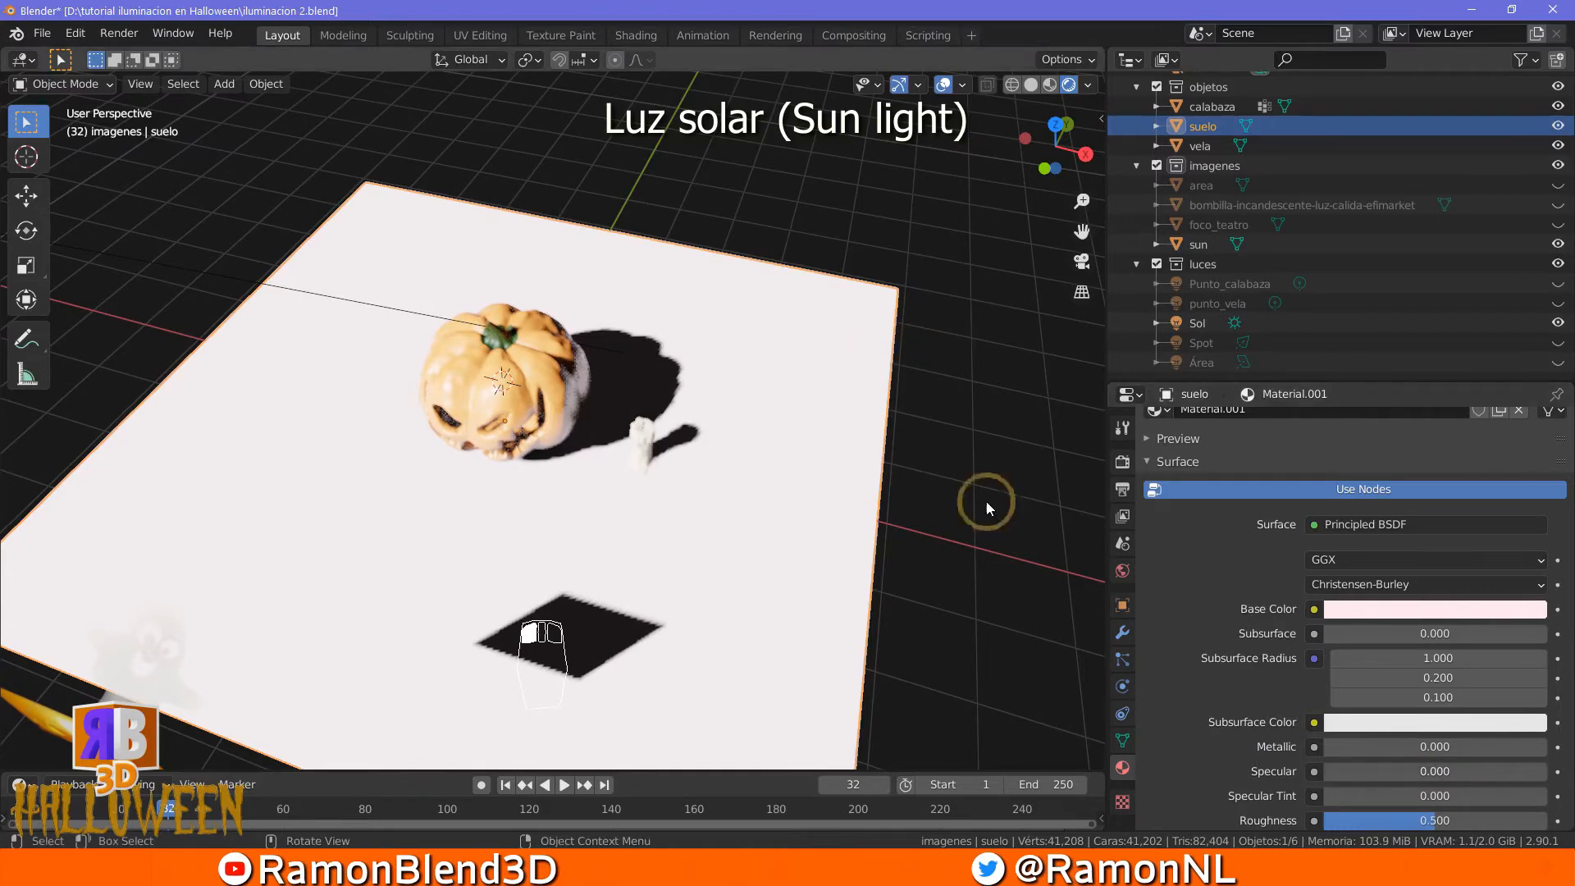
Select the Sol light and set its strength to 2
{"action": "middle_click_drag", "start_coordinate": [971, 611], "coordinate": [80, 578]}
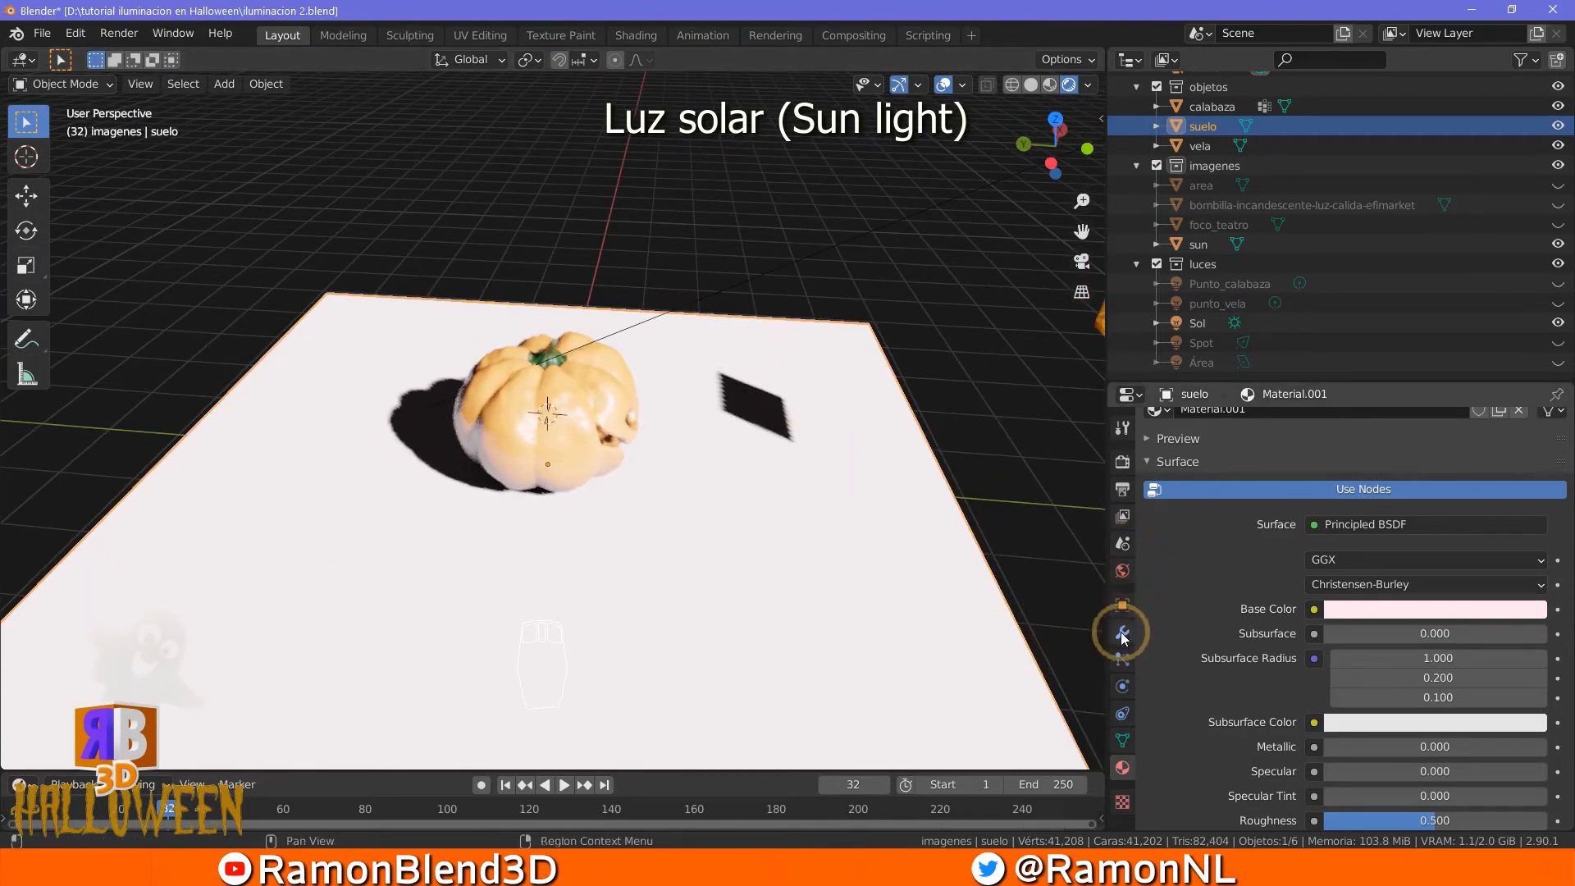
{"action": "left_click", "coordinate": [1122, 570]}
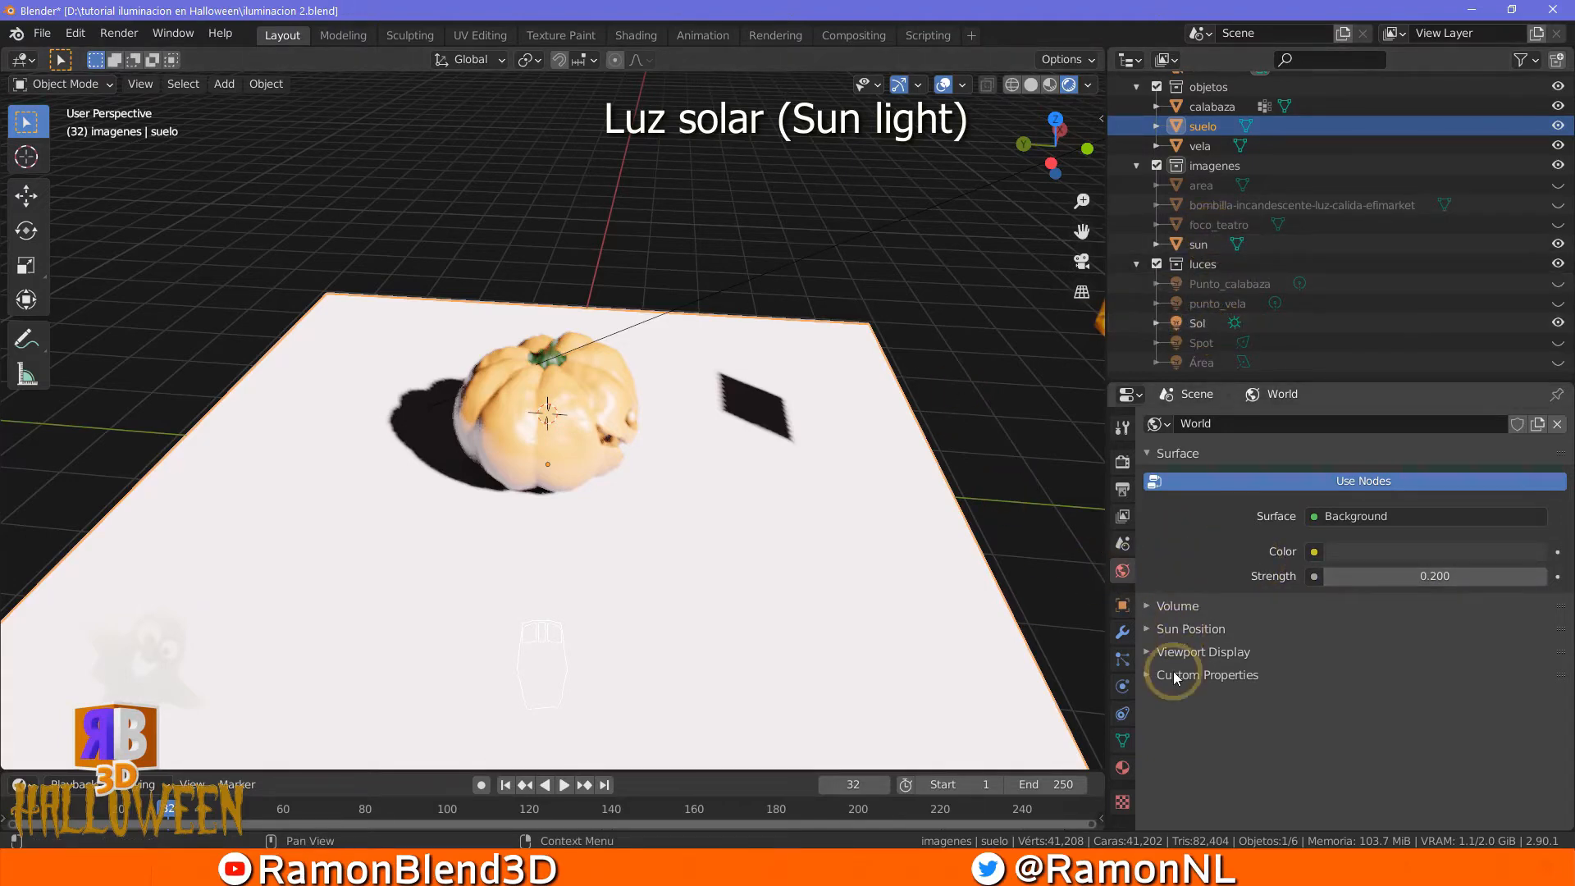
{"action": "left_click", "coordinate": [1192, 322]}
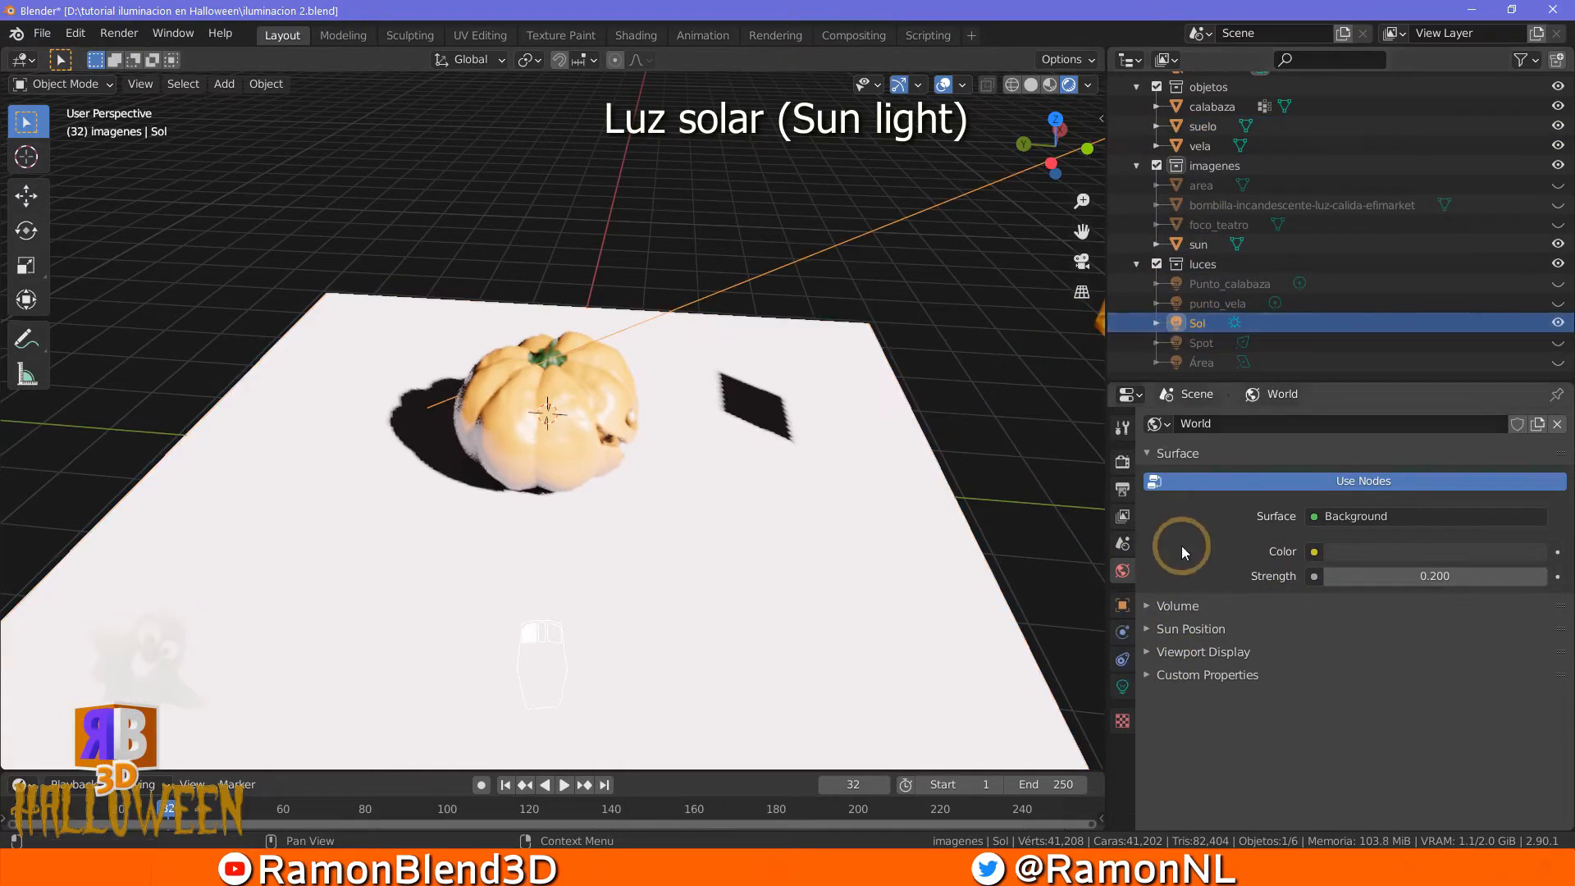
{"action": "left_click", "coordinate": [1122, 685]}
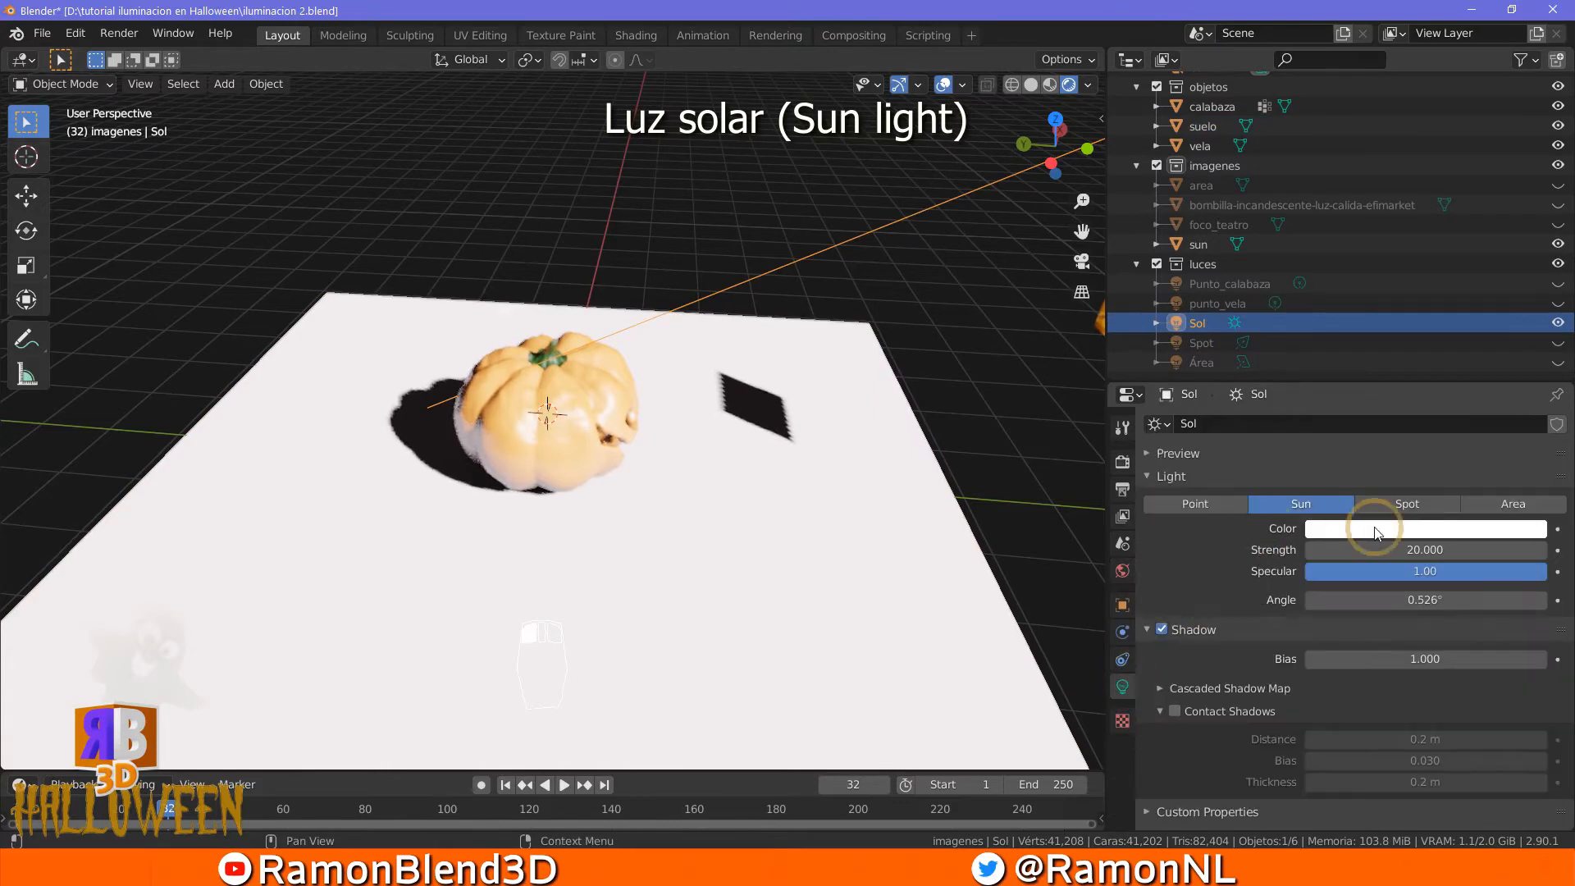
{"action": "left_click", "coordinate": [1386, 549]}
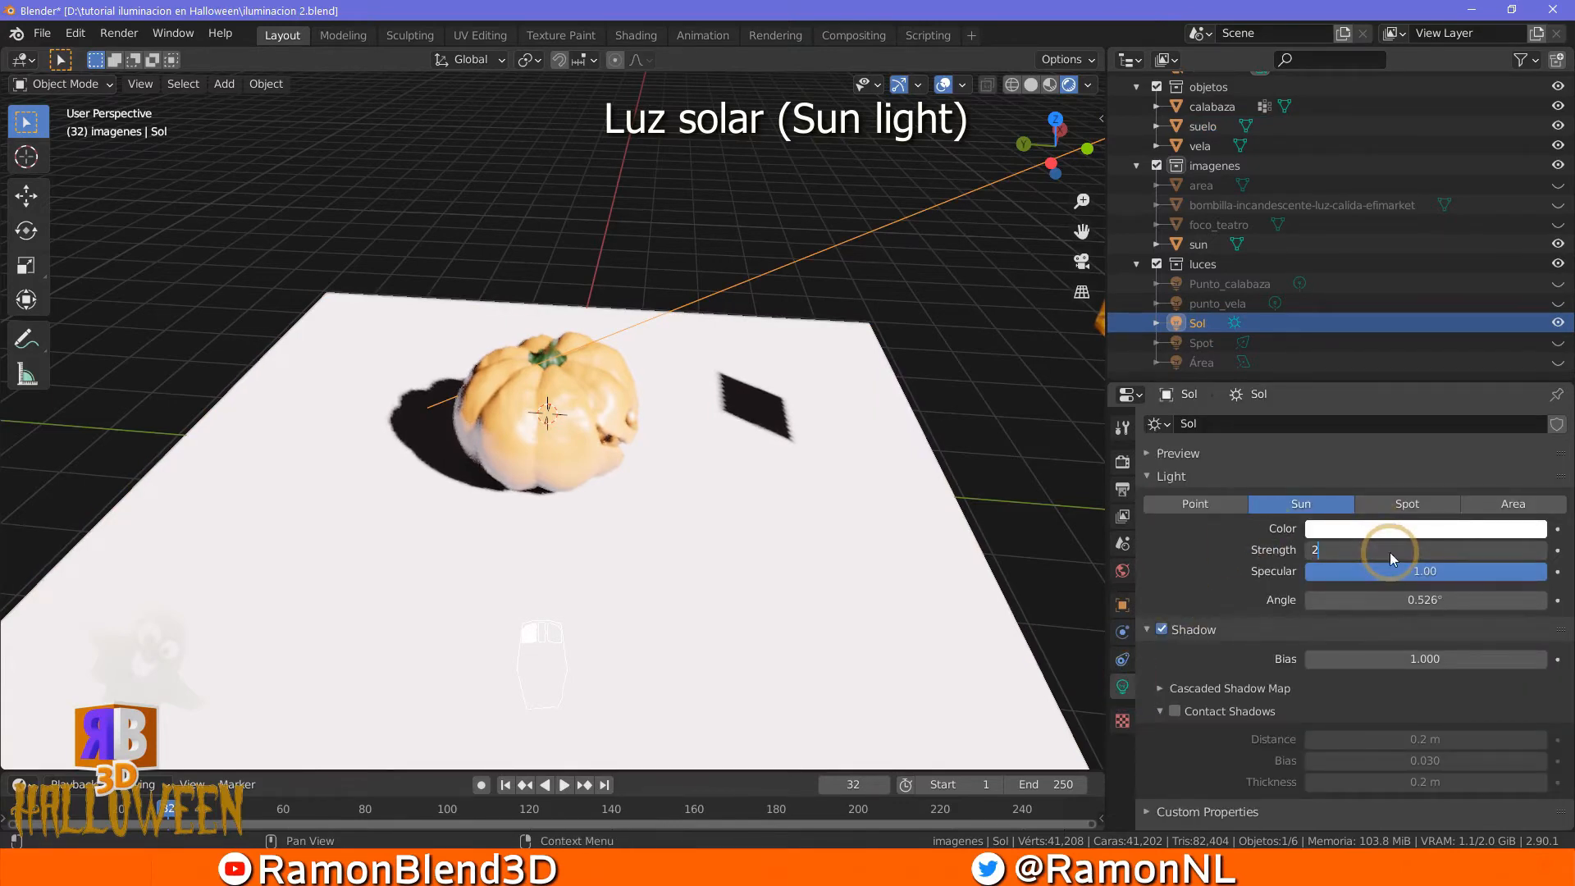
{"action": "type", "text": "2"}
{"action": "key", "text": "Return"}
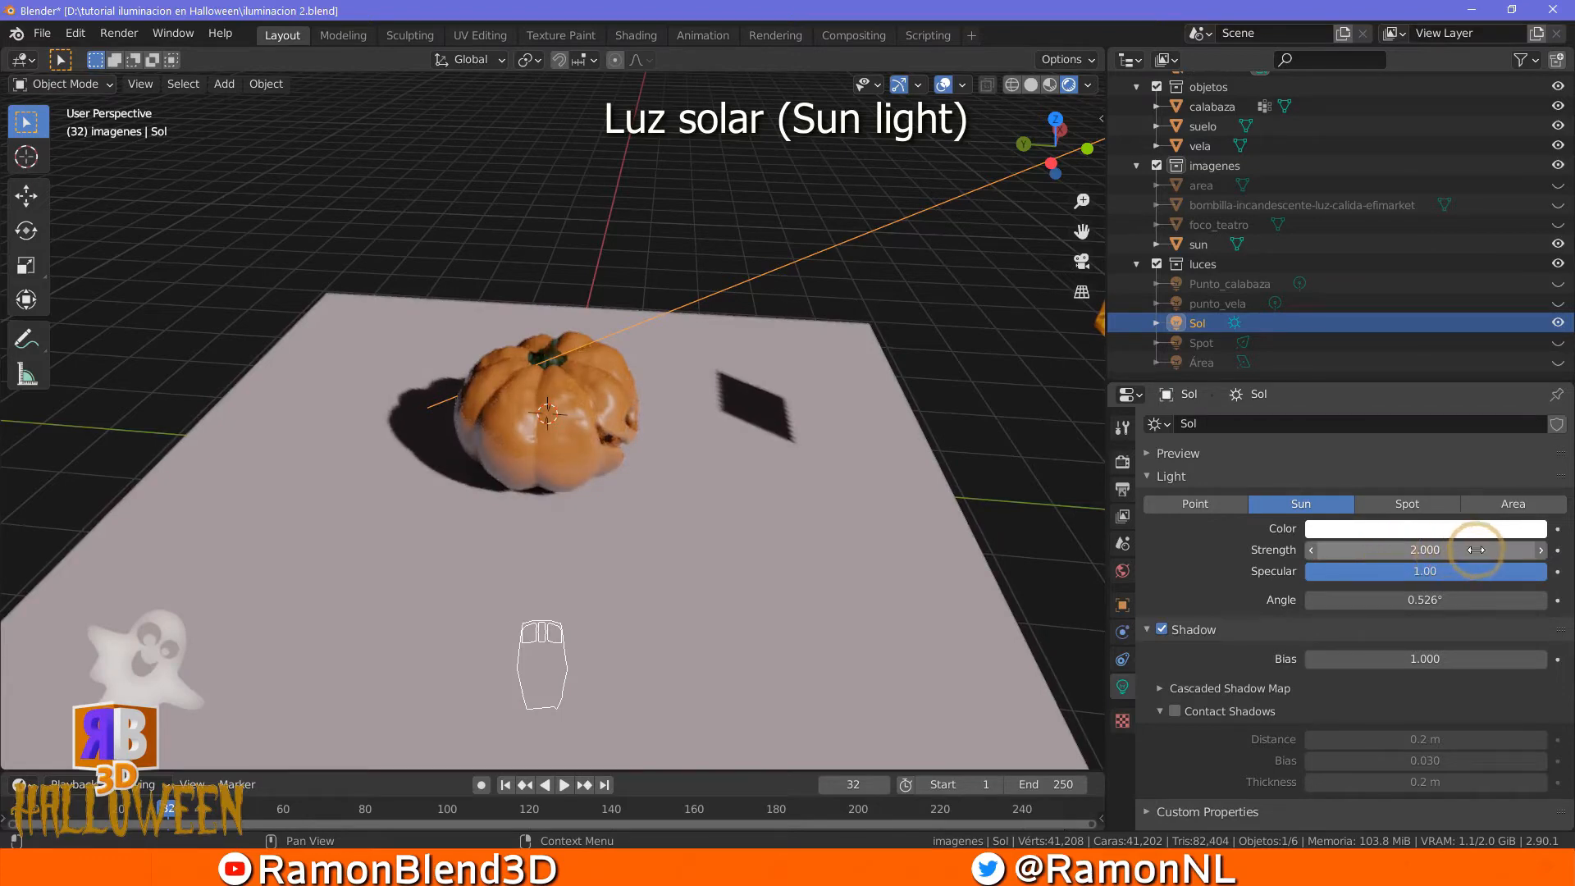
Set the Sol light's strength to 5 and inspect the pumpkin's lighting
{"action": "left_click", "coordinate": [1418, 555]}
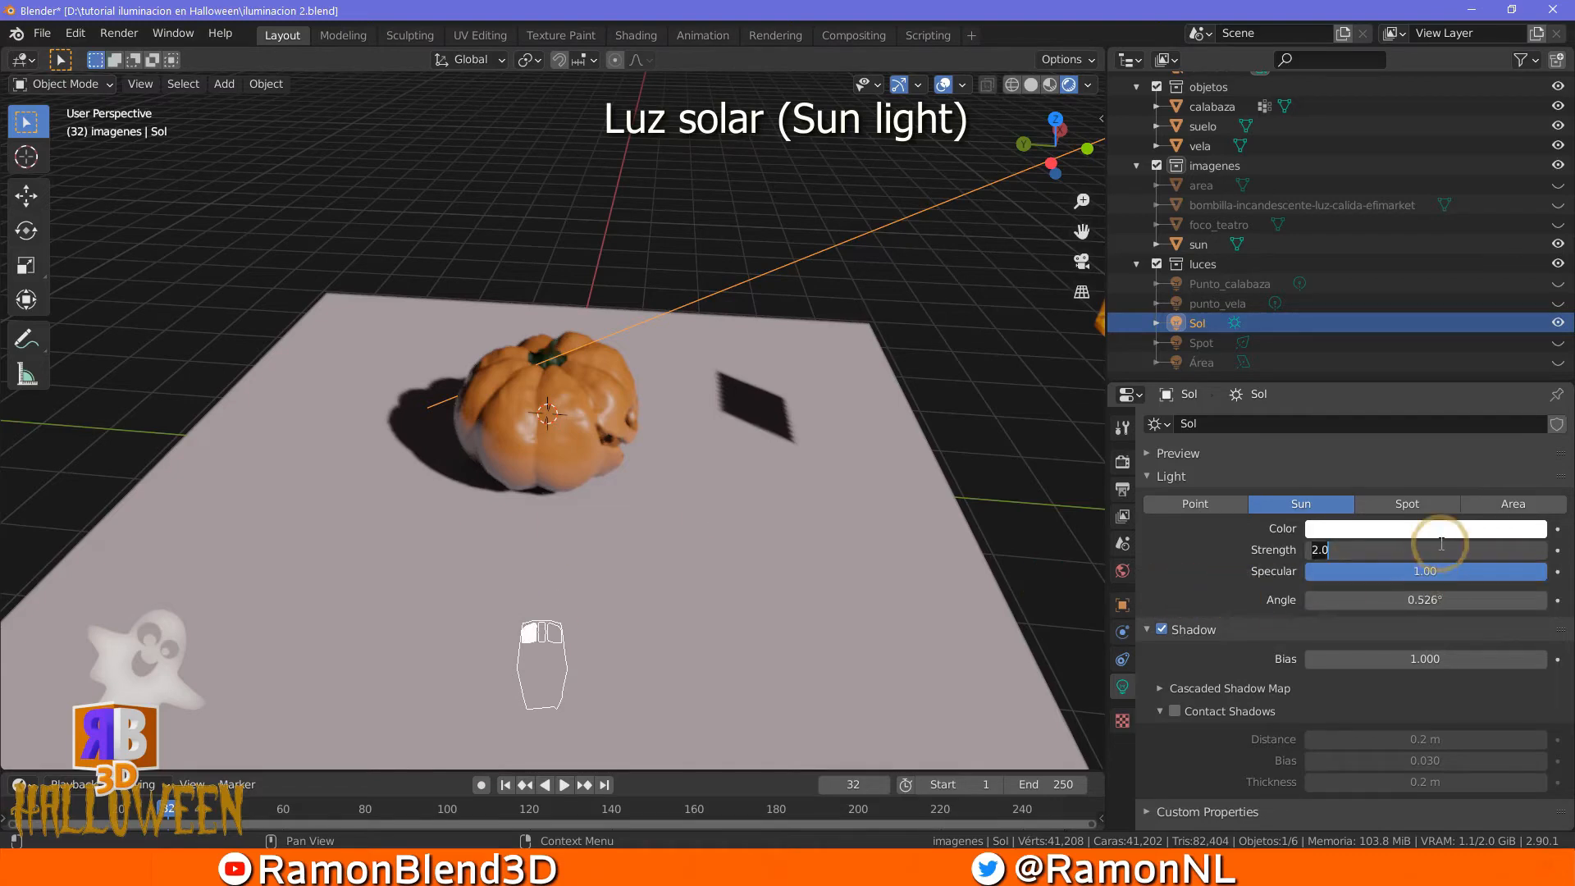
{"action": "type", "text": "5"}
{"action": "key", "text": "Return"}
{"action": "mouse_move", "coordinate": [751, 575]}
{"action": "middle_mouse_down"}
{"action": "mouse_move", "coordinate": [652, 564]}
{"action": "mouse_move", "coordinate": [722, 566]}
{"action": "middle_mouse_up"}
{"action": "left_click_drag", "start_coordinate": [1456, 573], "coordinate": [1525, 574]}
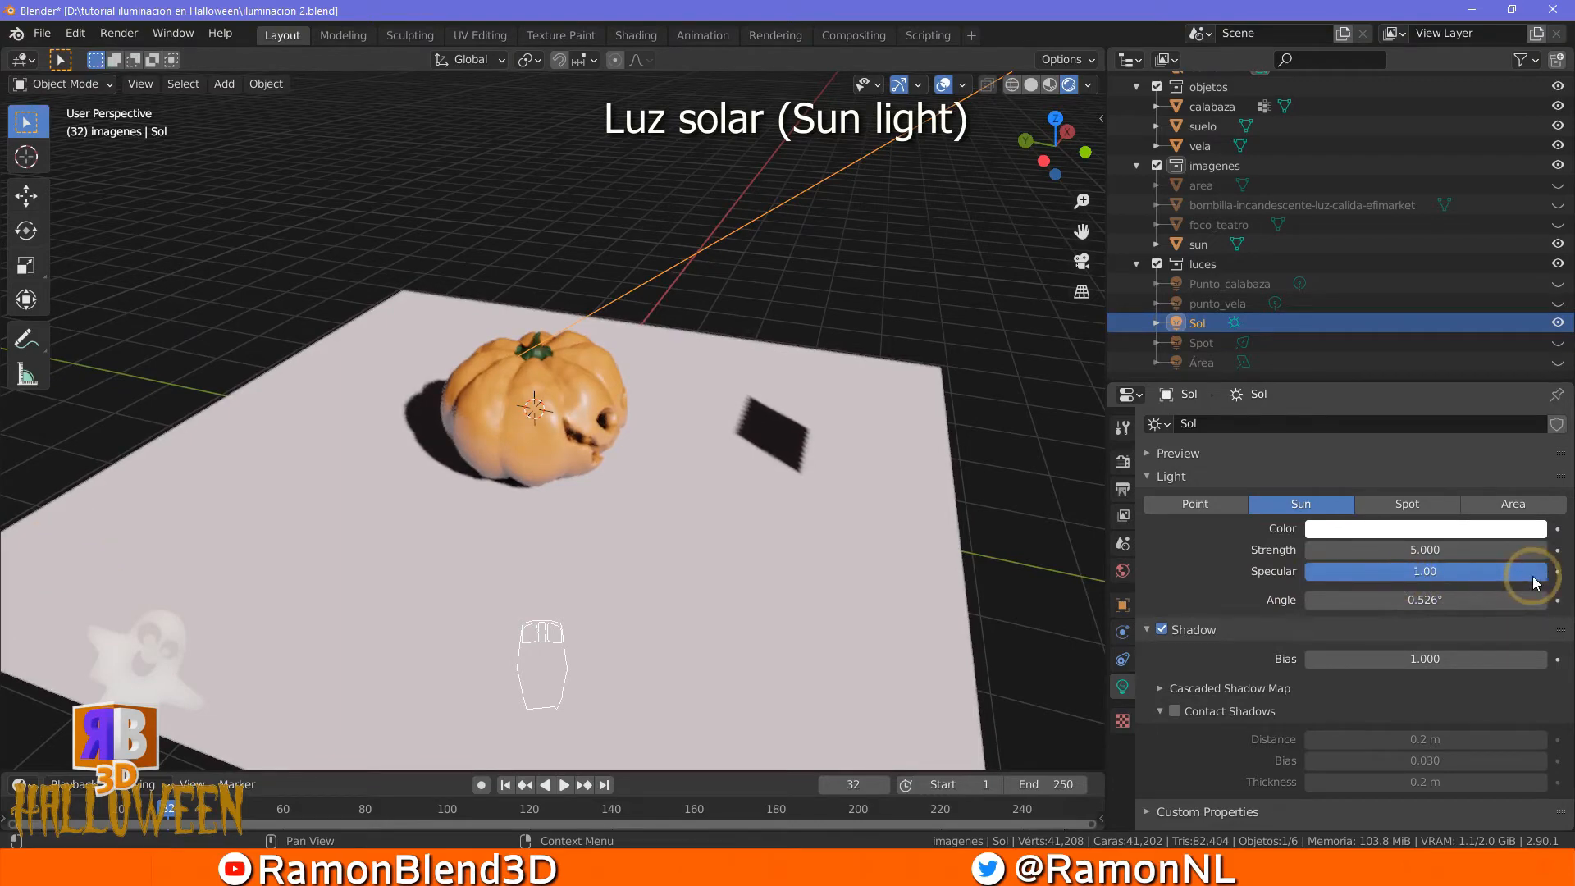
Set the Sol light's angle to 54°, inspect the shadow softness, and set the angle to 0.5°
{"action": "left_click", "coordinate": [1416, 599]}
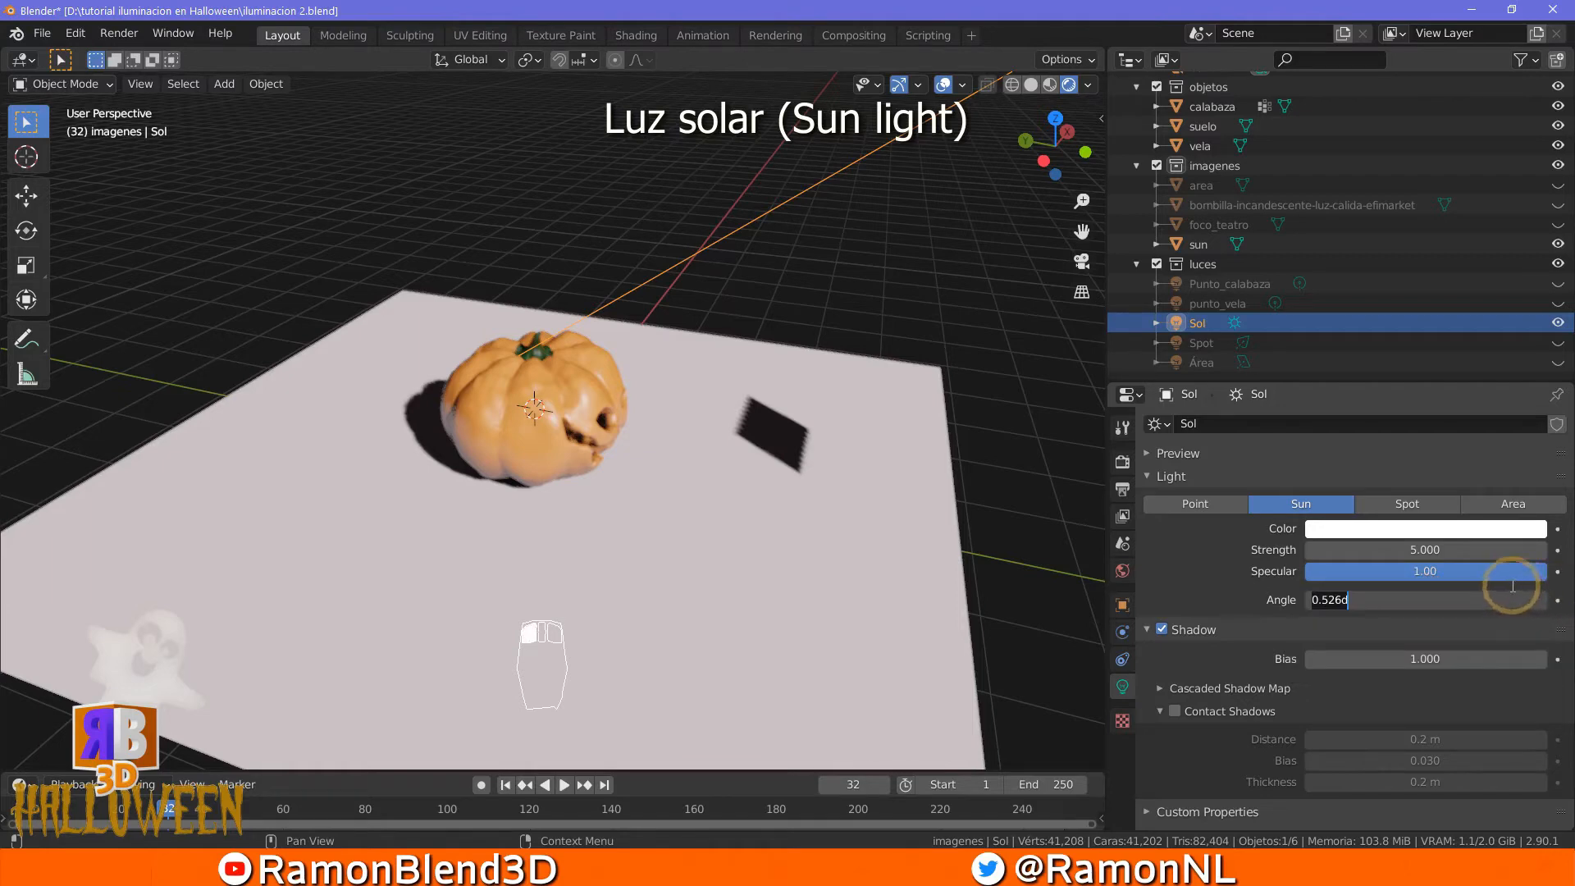
{"action": "key", "text": "Return"}
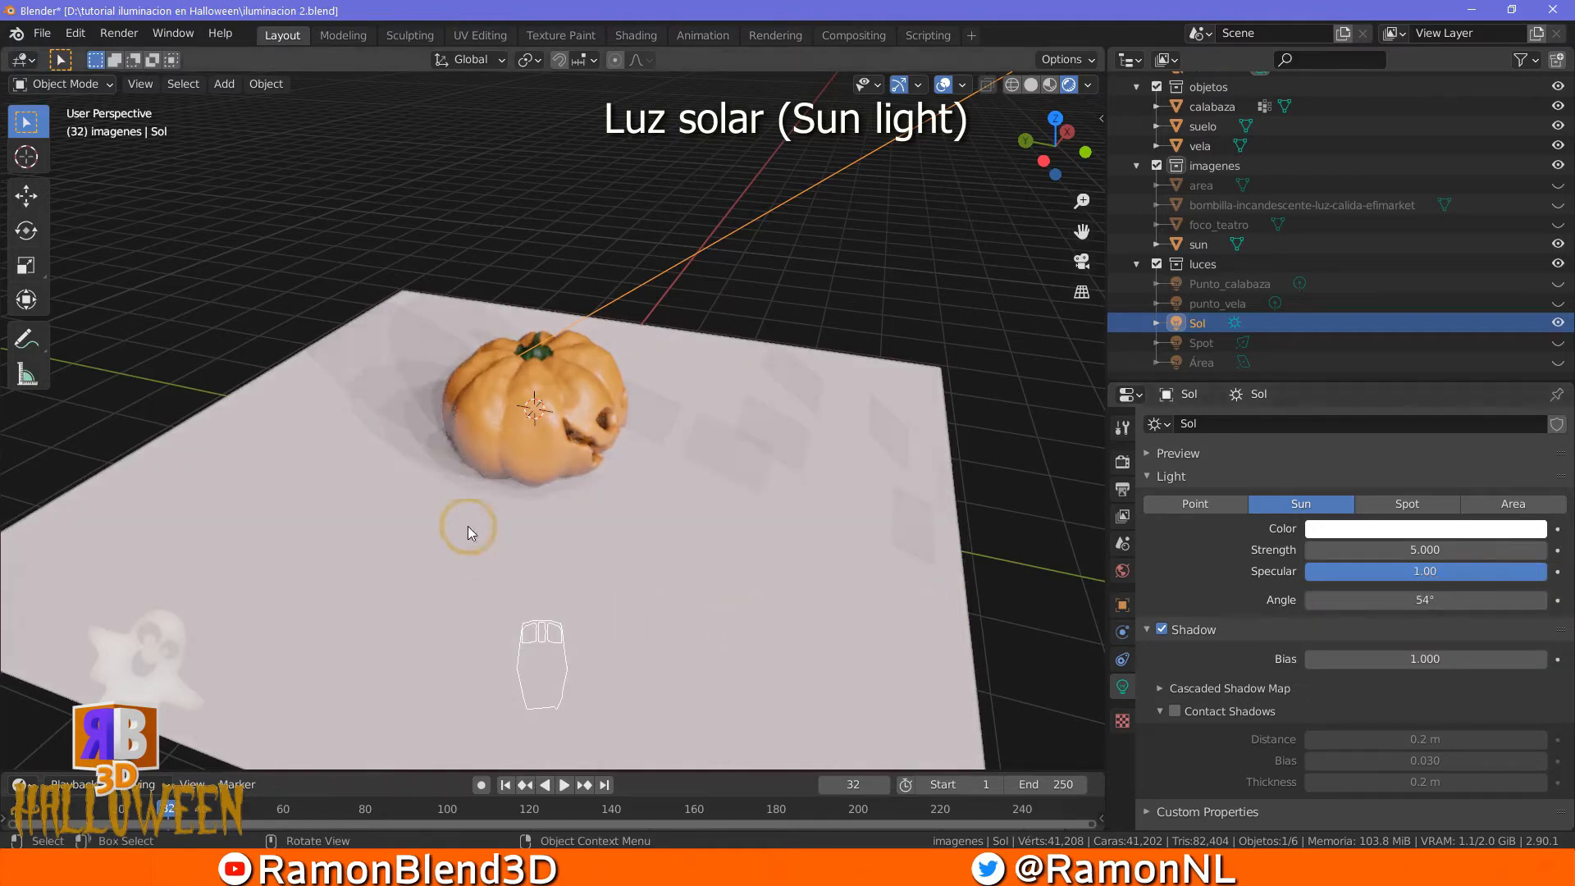
{"action": "middle_click_drag", "start_coordinate": [534, 563], "coordinate": [529, 468]}
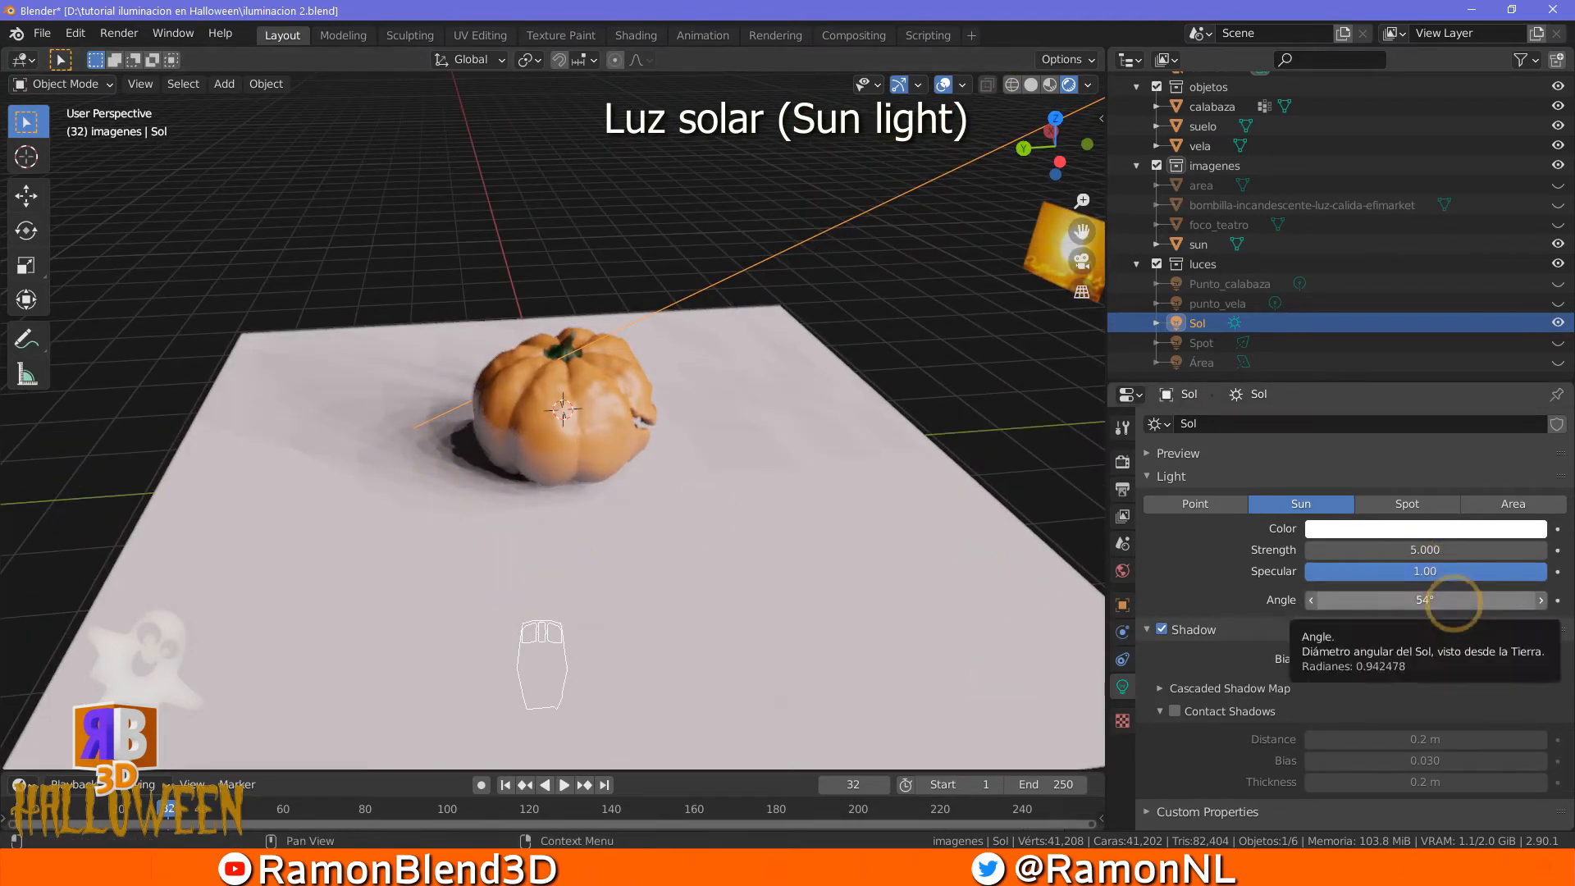
{"action": "left_click", "coordinate": [1452, 601]}
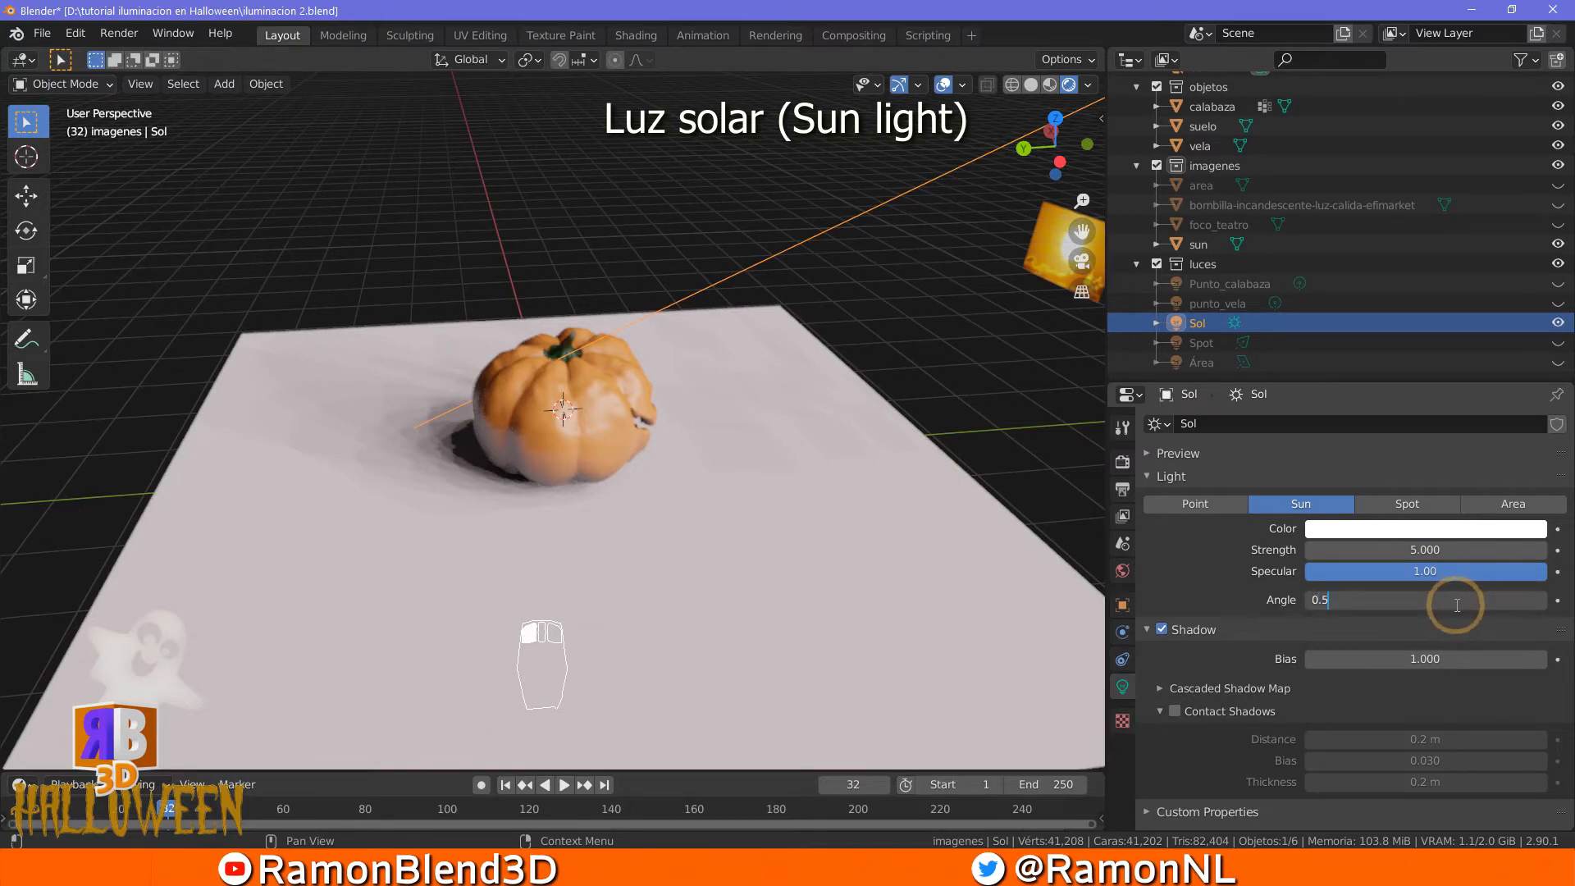
{"action": "key", "text": "Return"}
{"action": "middle_click_drag", "start_coordinate": [707, 559], "coordinate": [1124, 578]}
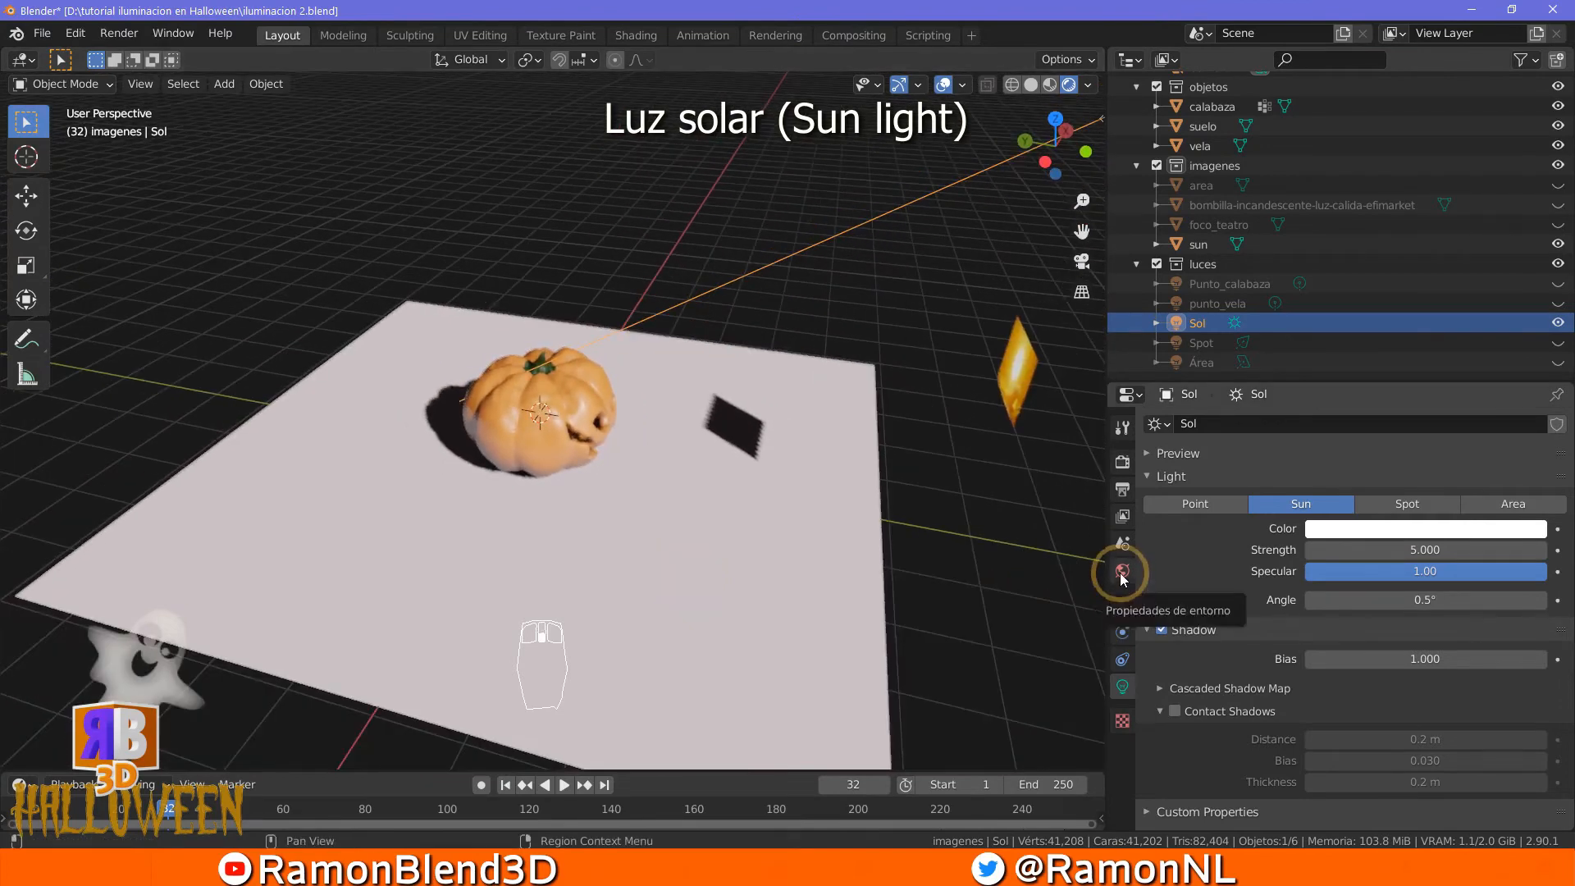
Change the world background color to dark blue with hue 0.606 and saturation 0.538, and set its strength to 5
{"action": "left_click", "coordinate": [1122, 571]}
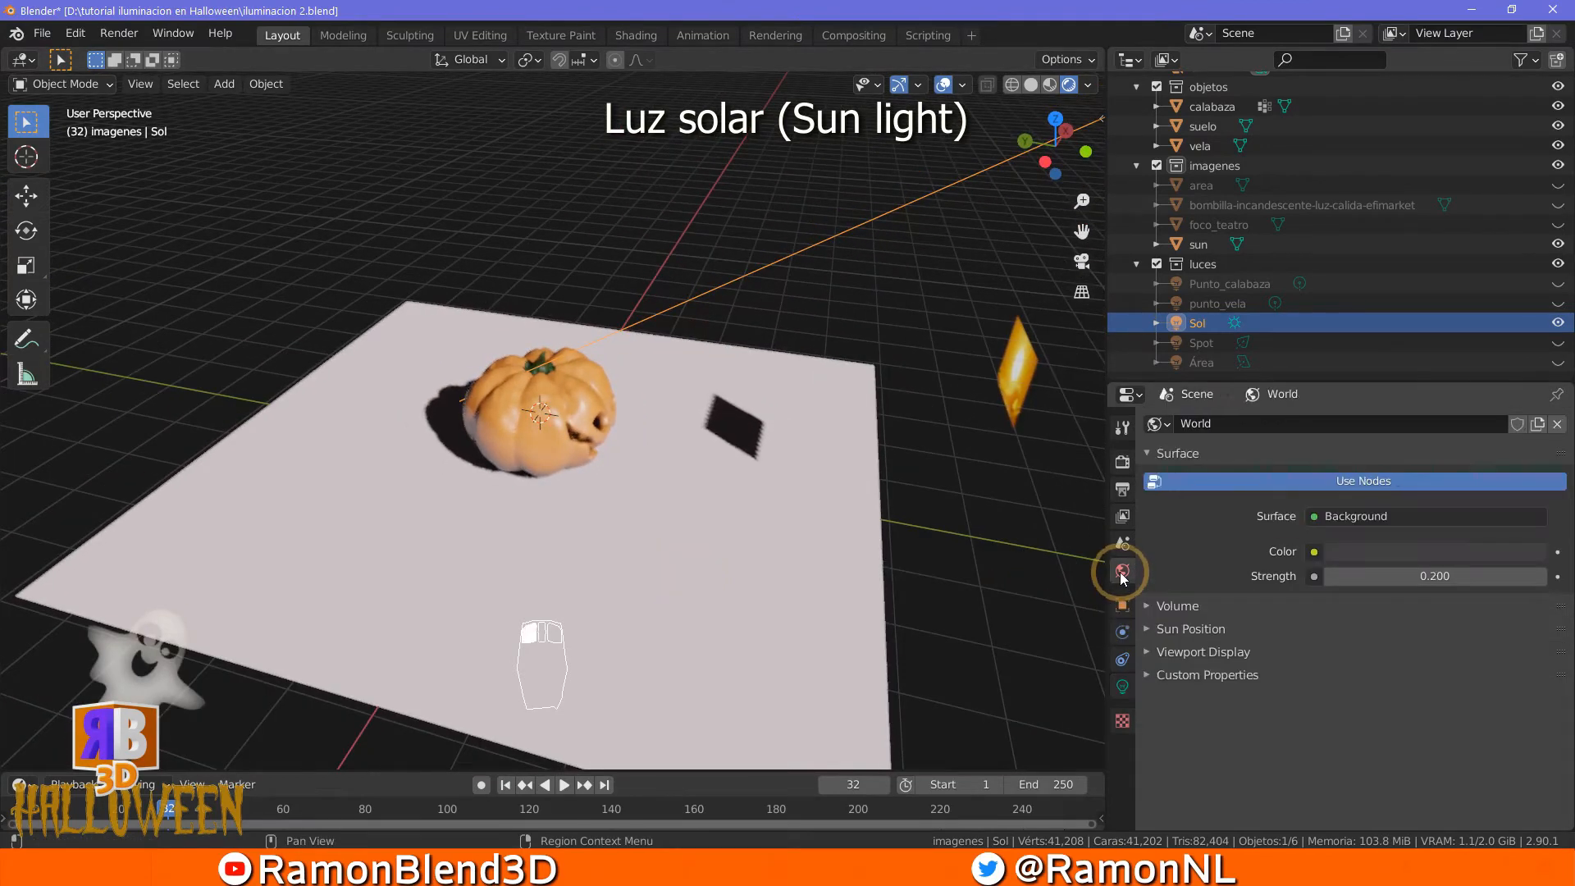
{"action": "left_click", "coordinate": [1407, 552]}
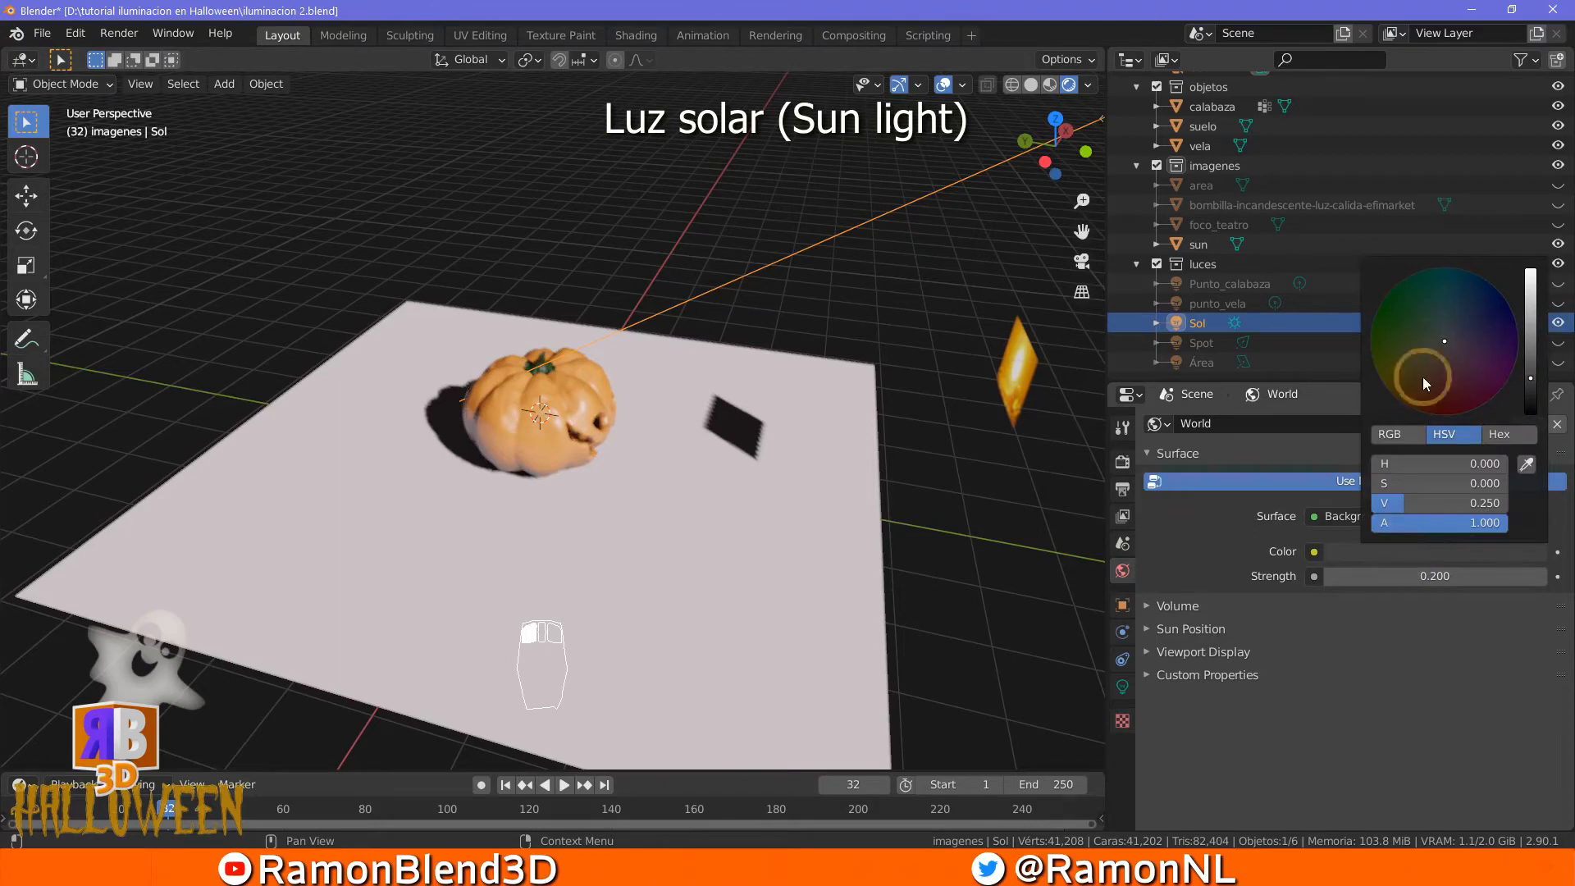
{"action": "left_click", "coordinate": [1417, 552]}
{"action": "left_click_drag", "start_coordinate": [1444, 352], "coordinate": [1478, 317]}
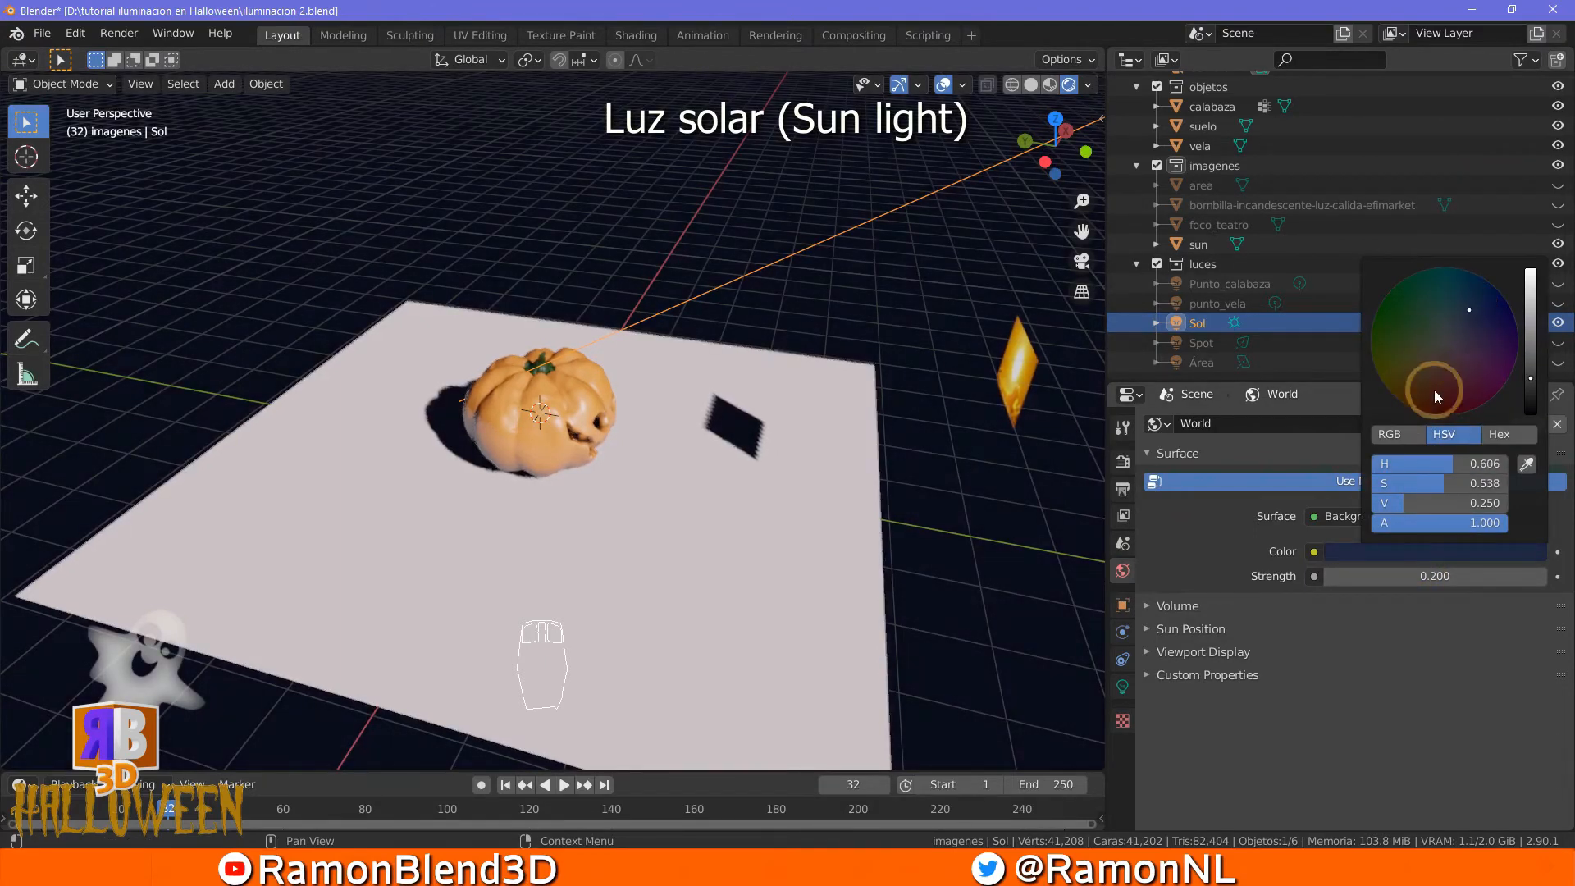
{"action": "mouse_move", "coordinate": [1417, 576]}
{"action": "left_mouse_down"}
{"action": "mouse_move", "coordinate": [1465, 578]}
{"action": "mouse_move", "coordinate": [1448, 578]}
{"action": "left_mouse_up"}
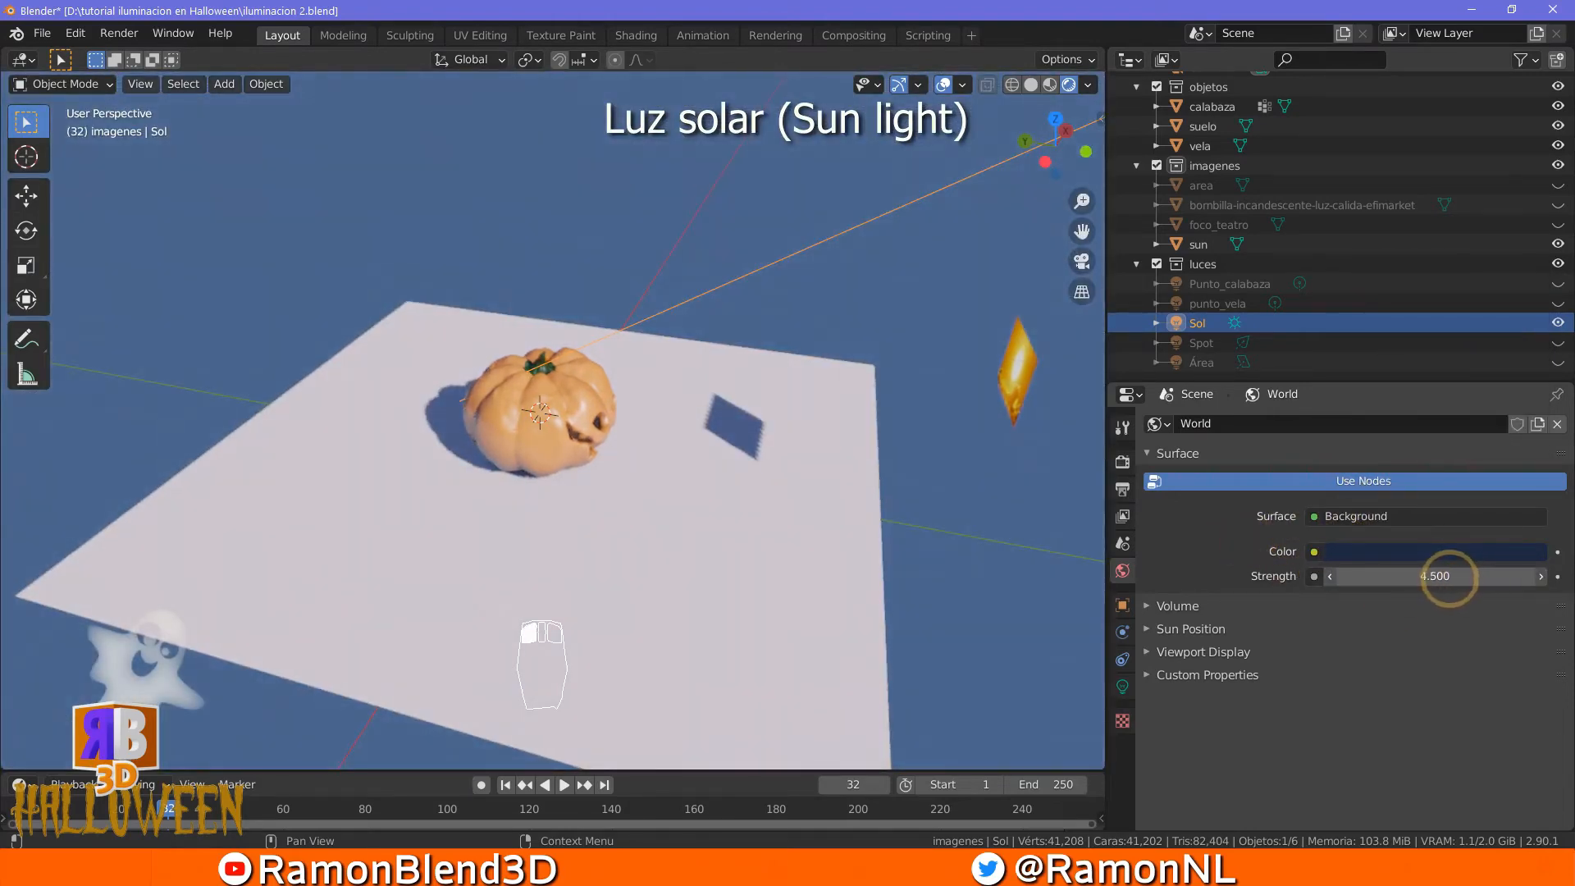
{"action": "middle_click_drag", "start_coordinate": [859, 569], "coordinate": [628, 573]}
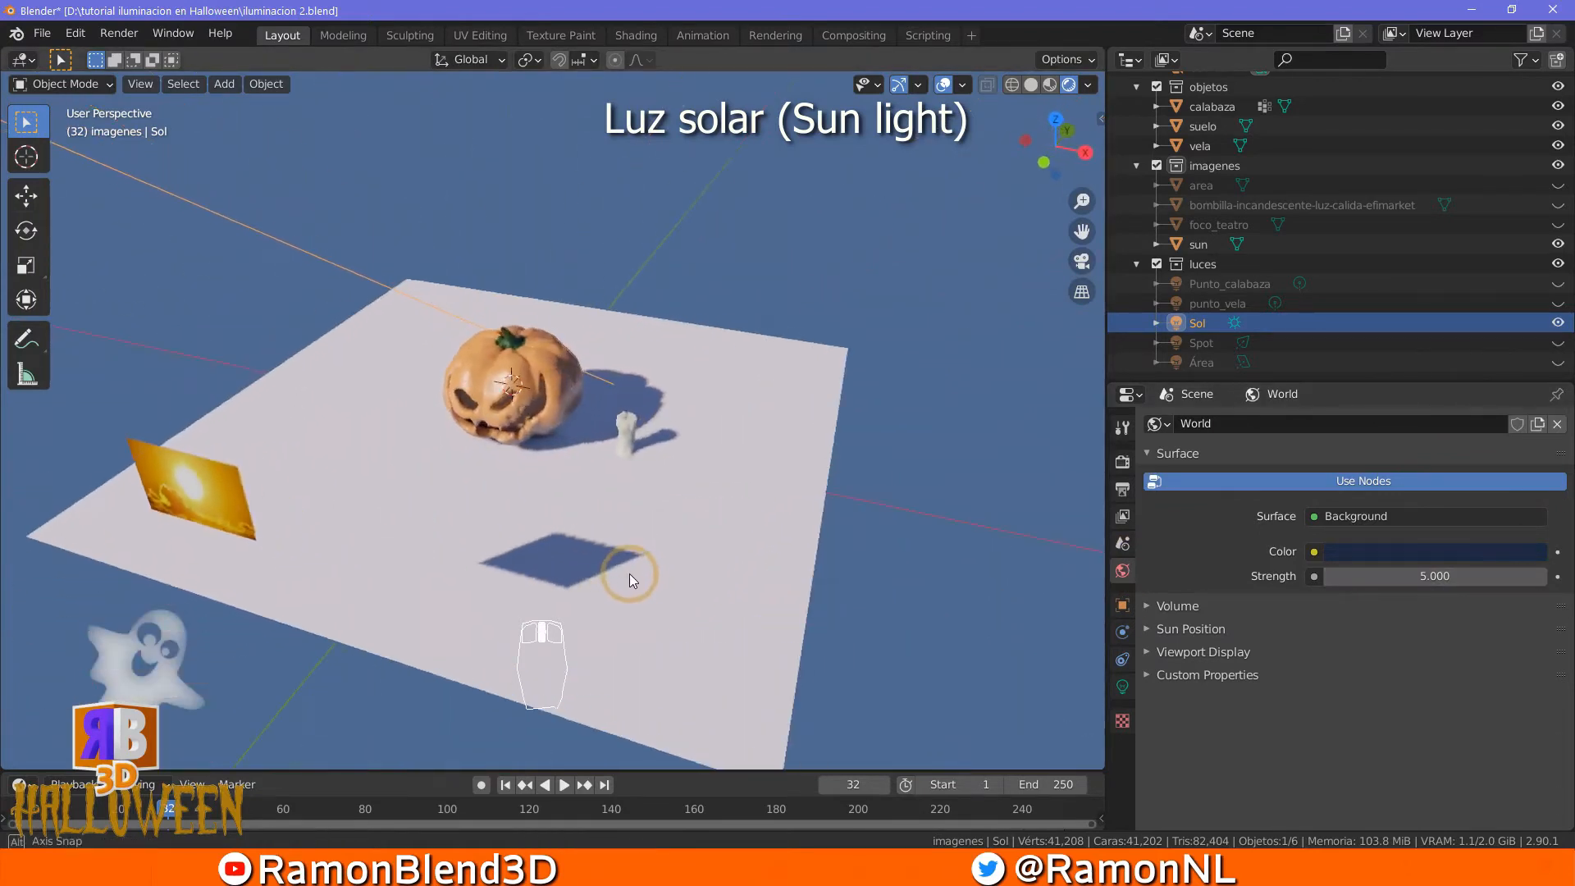
{"action": "scroll", "coordinate": [628, 466], "scroll_direction": "up", "scroll_amount": 3}
{"action": "scroll", "coordinate": [628, 426], "scroll_direction": "up", "scroll_amount": 1}
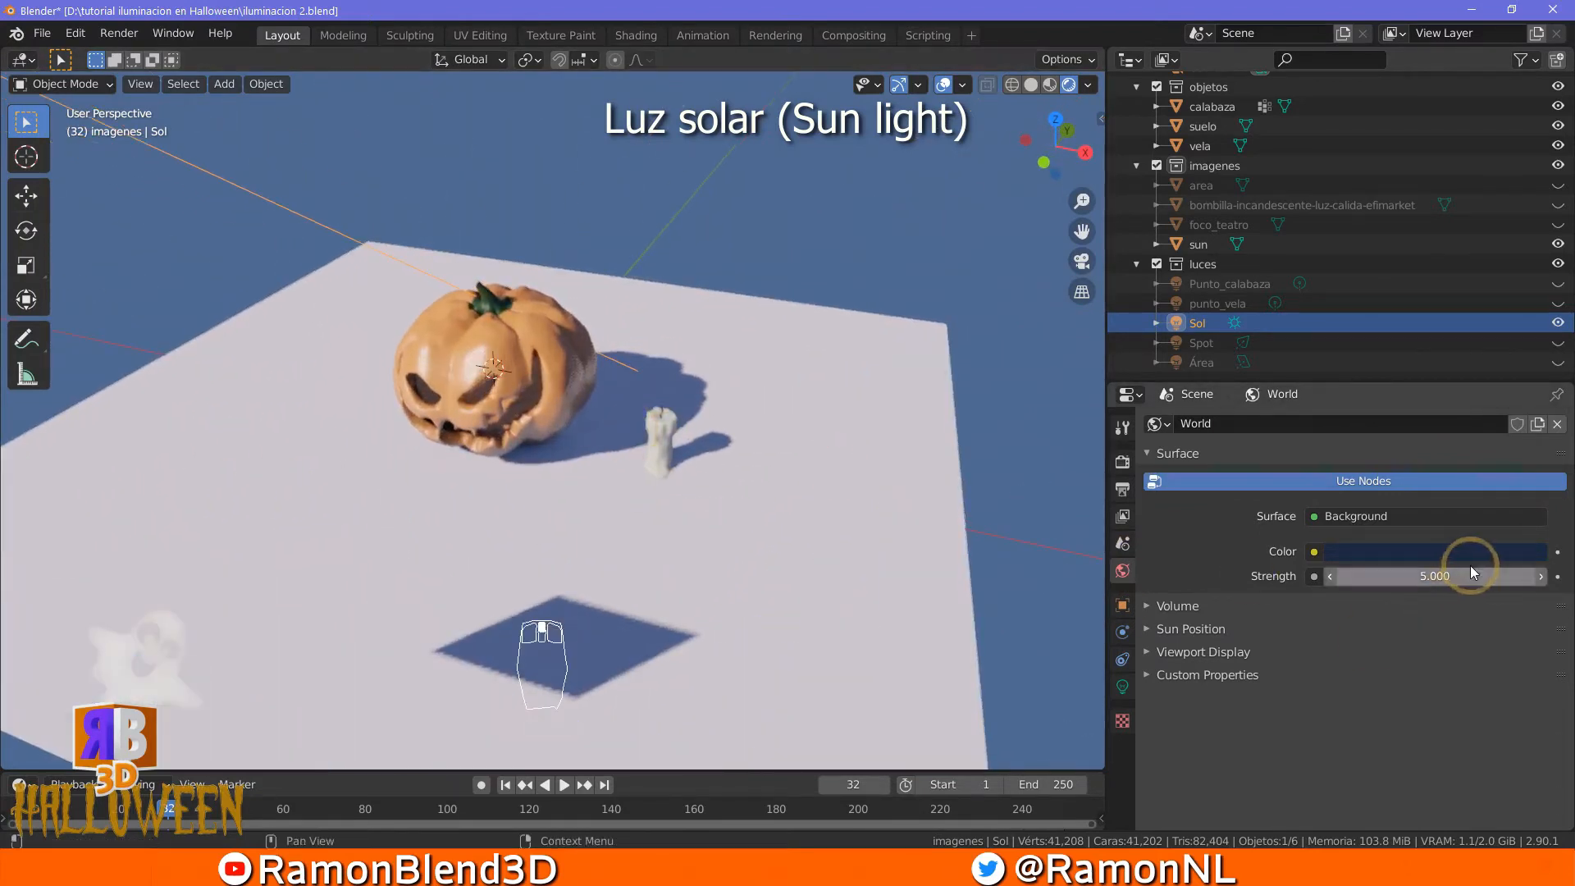
Set the world background strength to 1.8 and inspect the blue-tinted shadows around the pumpkin and candle
{"action": "left_click_drag", "start_coordinate": [1473, 580], "coordinate": [1449, 581]}
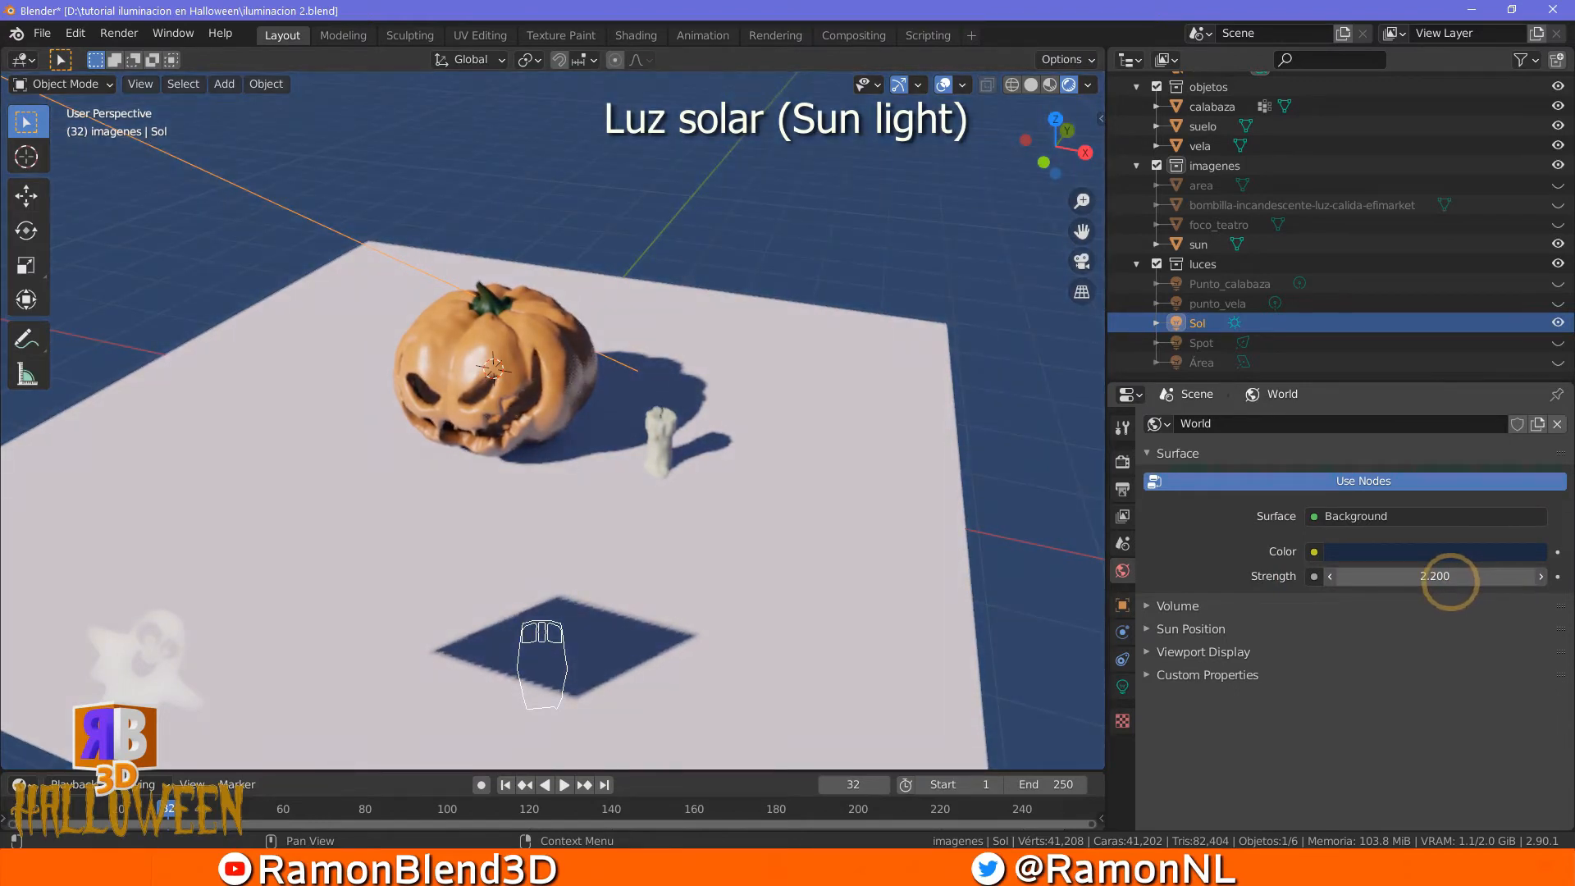
{"action": "left_click_drag", "start_coordinate": [1450, 581], "coordinate": [1444, 577]}
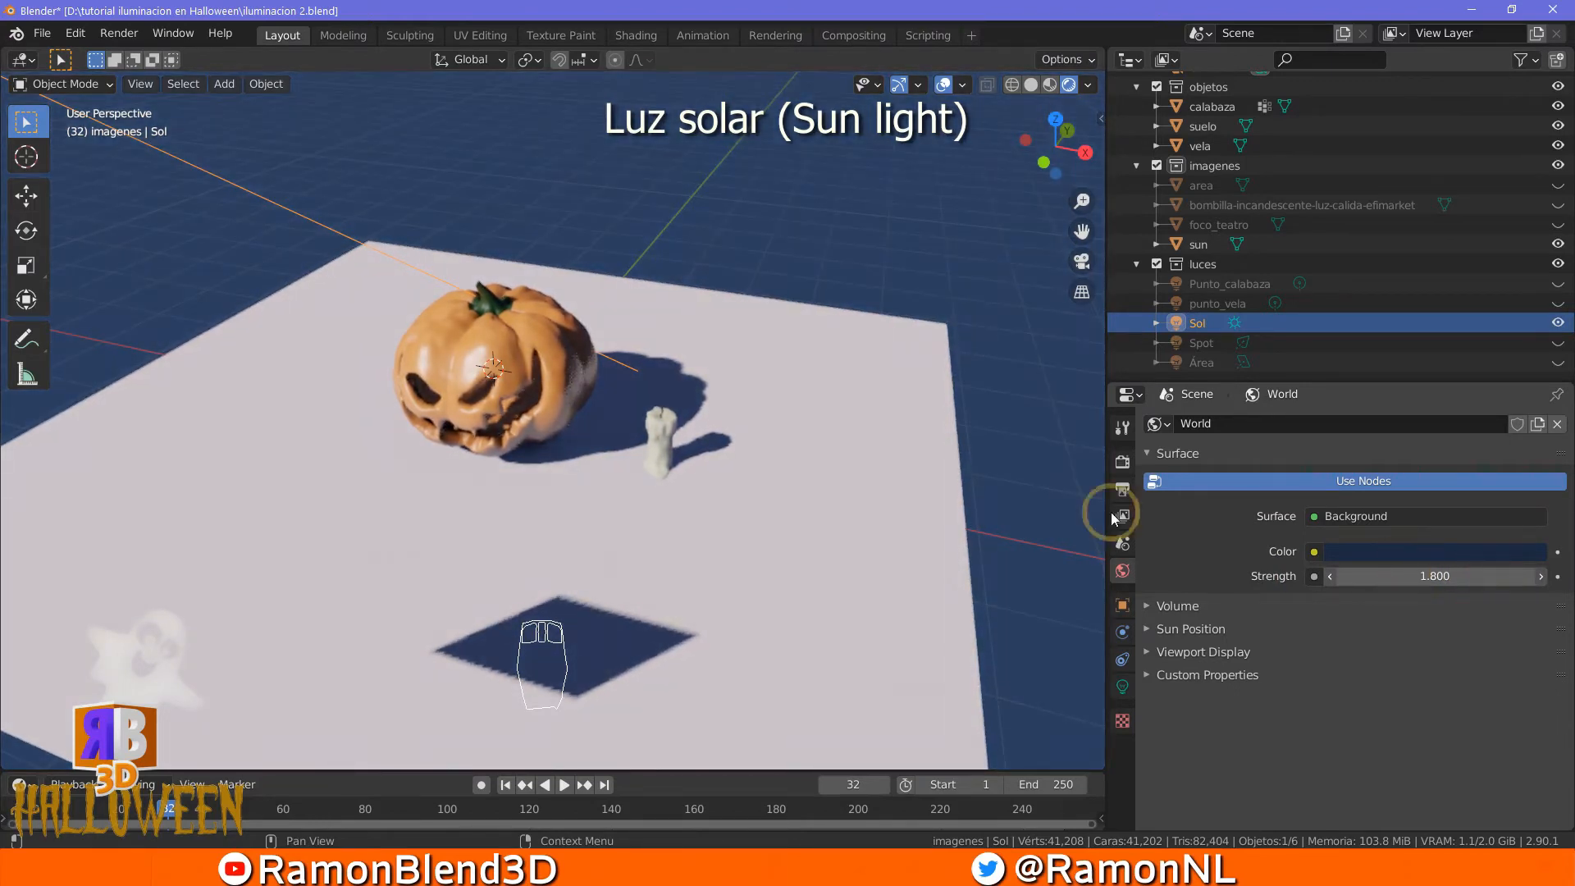
{"action": "middle_click_drag", "start_coordinate": [836, 535], "coordinate": [673, 402]}
{"action": "middle_click_drag", "start_coordinate": [782, 508], "coordinate": [715, 501]}
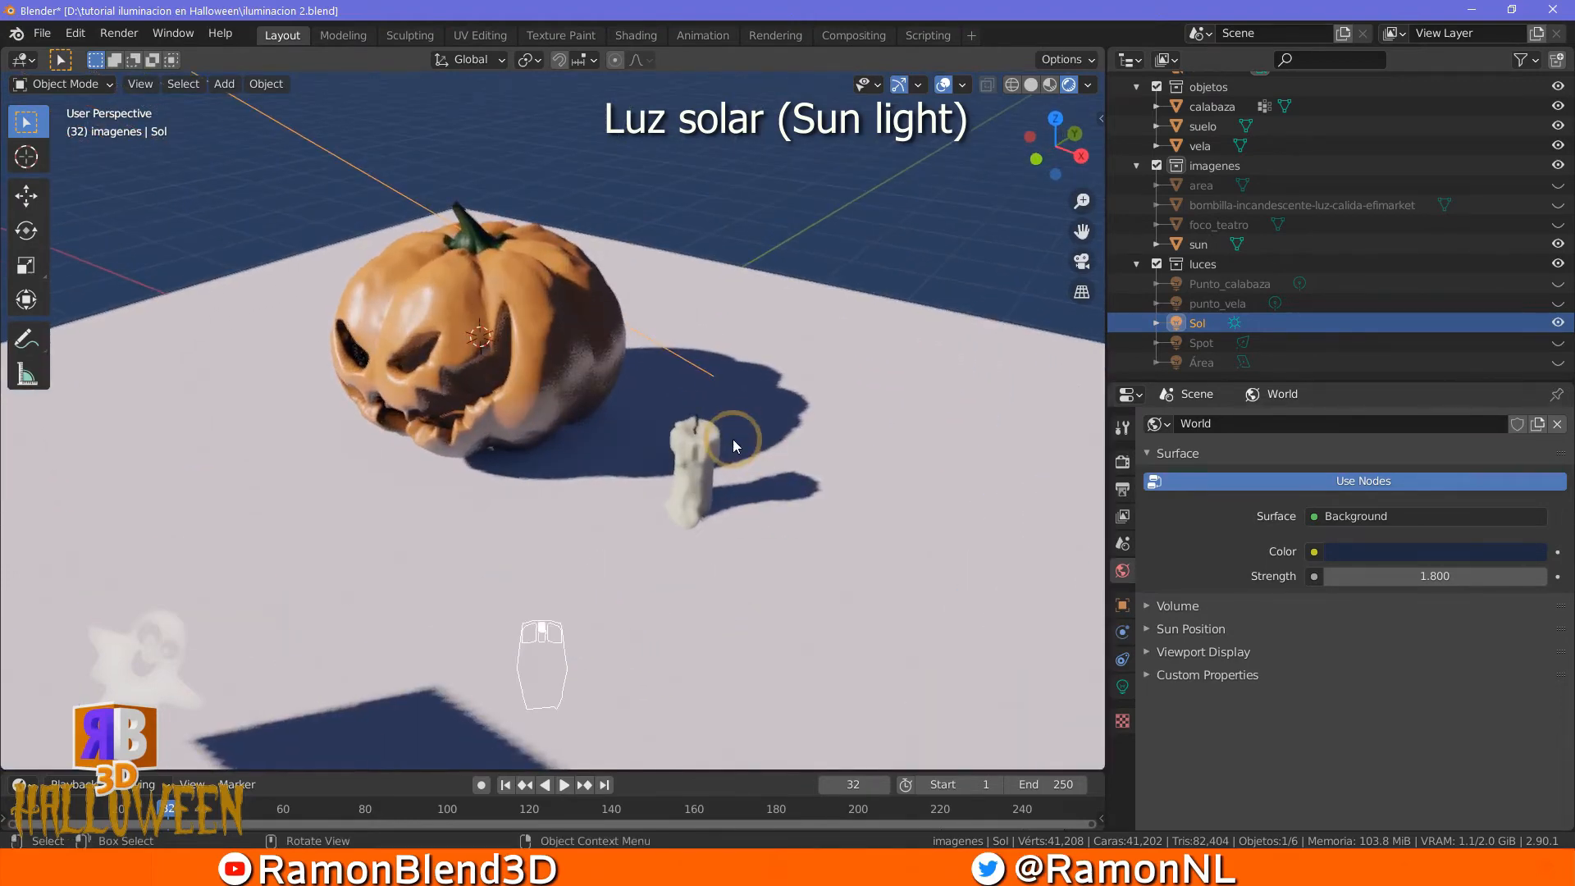
{"action": "middle_click_drag", "start_coordinate": [765, 569], "coordinate": [1064, 592]}
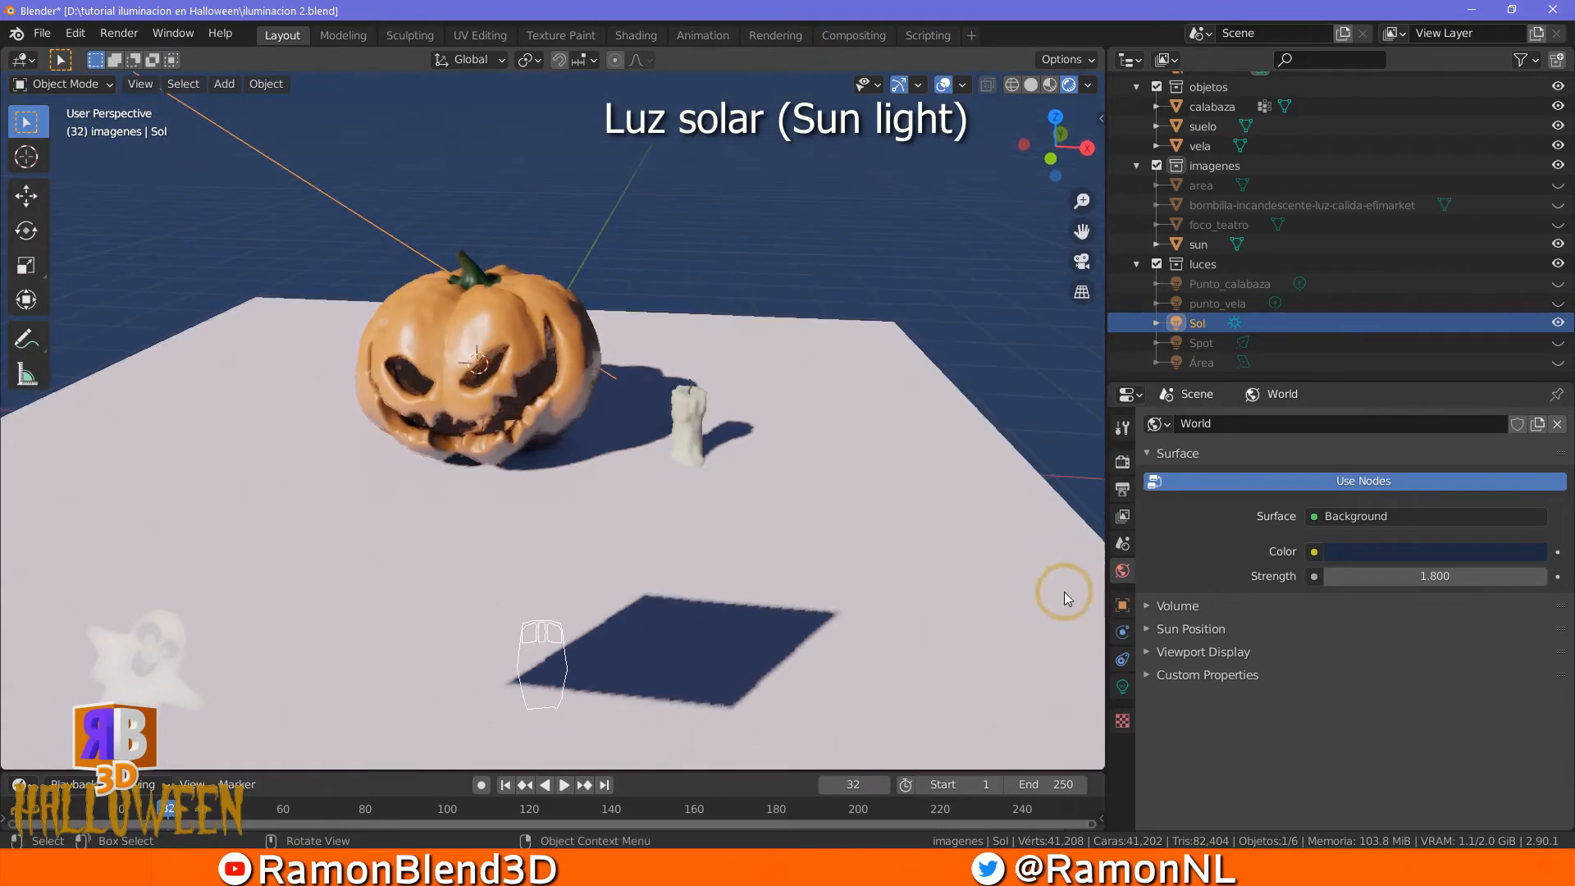
Tint the Sol light's color a very pale pink and set its strength to 4.95
{"action": "left_click", "coordinate": [1122, 687]}
{"action": "left_click", "coordinate": [1424, 528]}
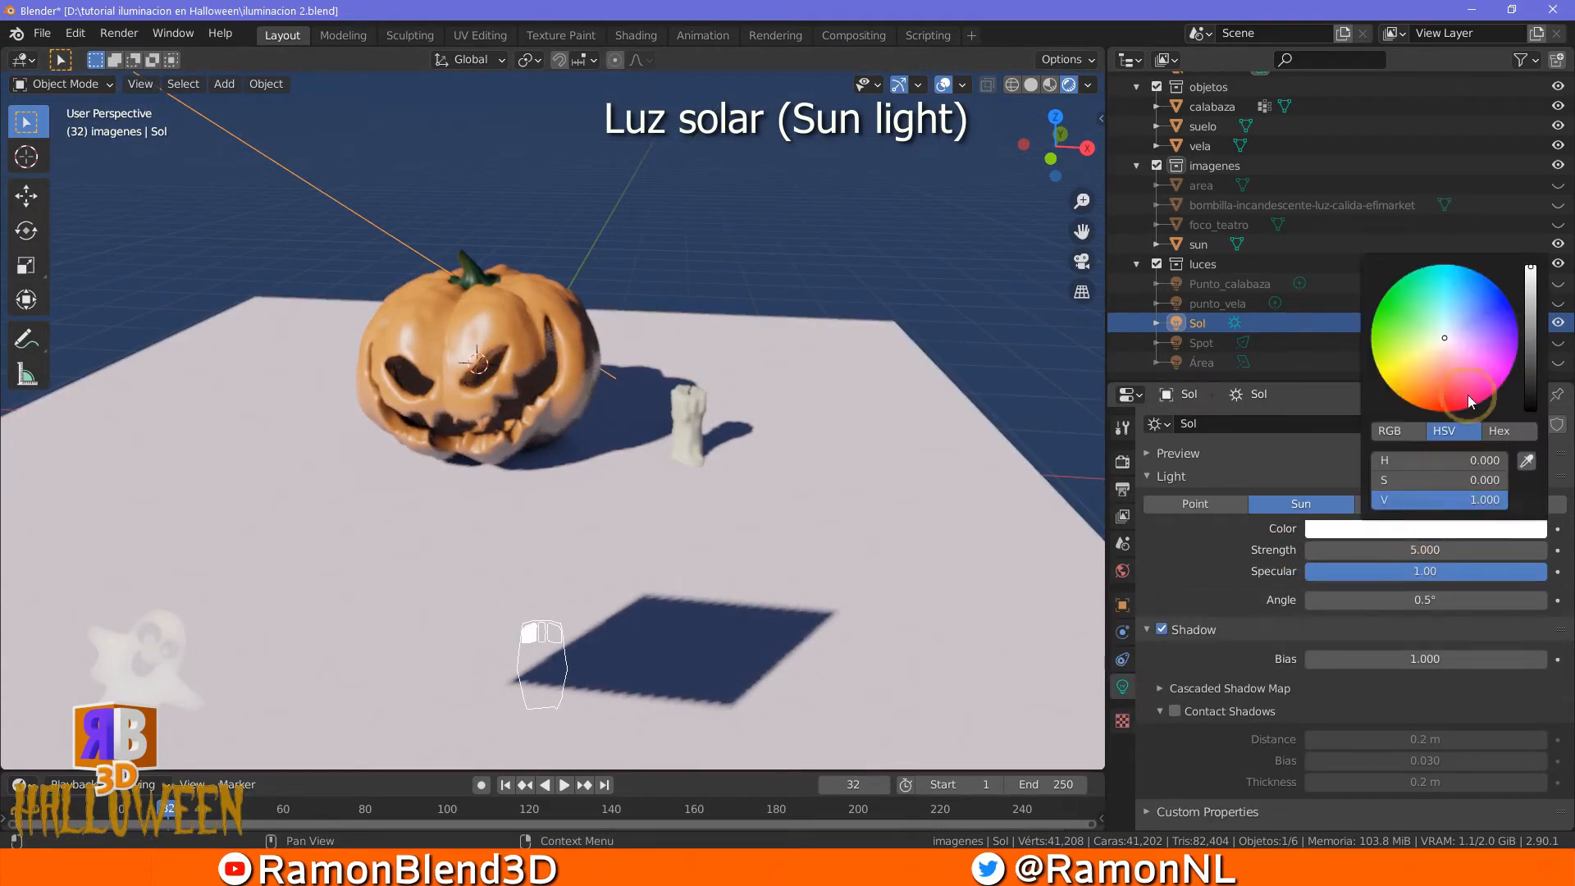
{"action": "left_click_drag", "start_coordinate": [1480, 316], "coordinate": [1444, 342]}
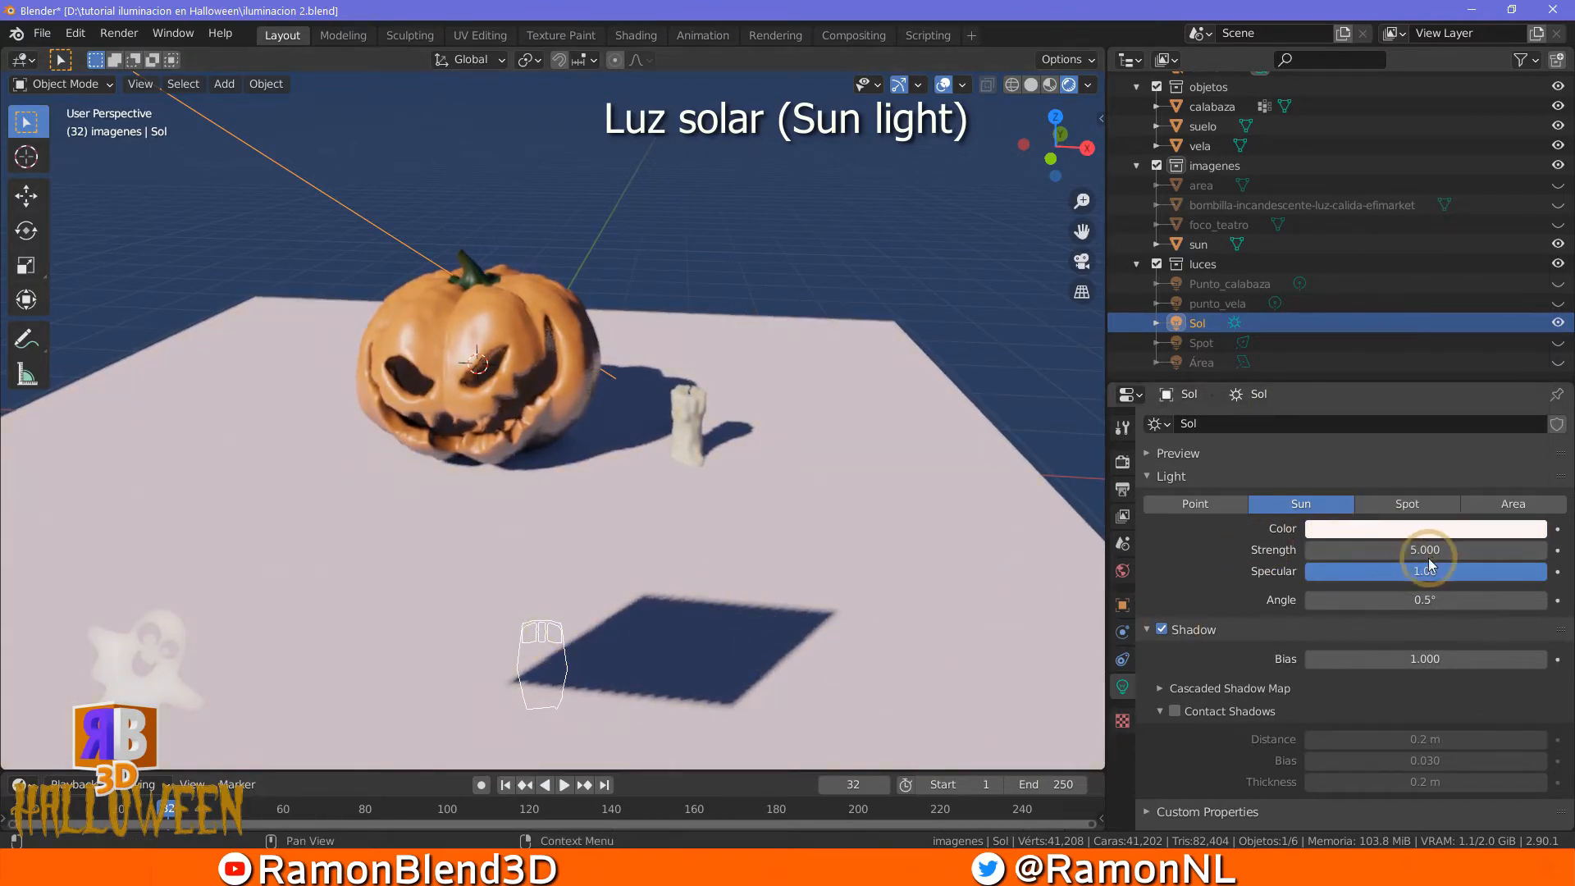
{"action": "left_click_drag", "start_coordinate": [1434, 551], "coordinate": [1309, 574]}
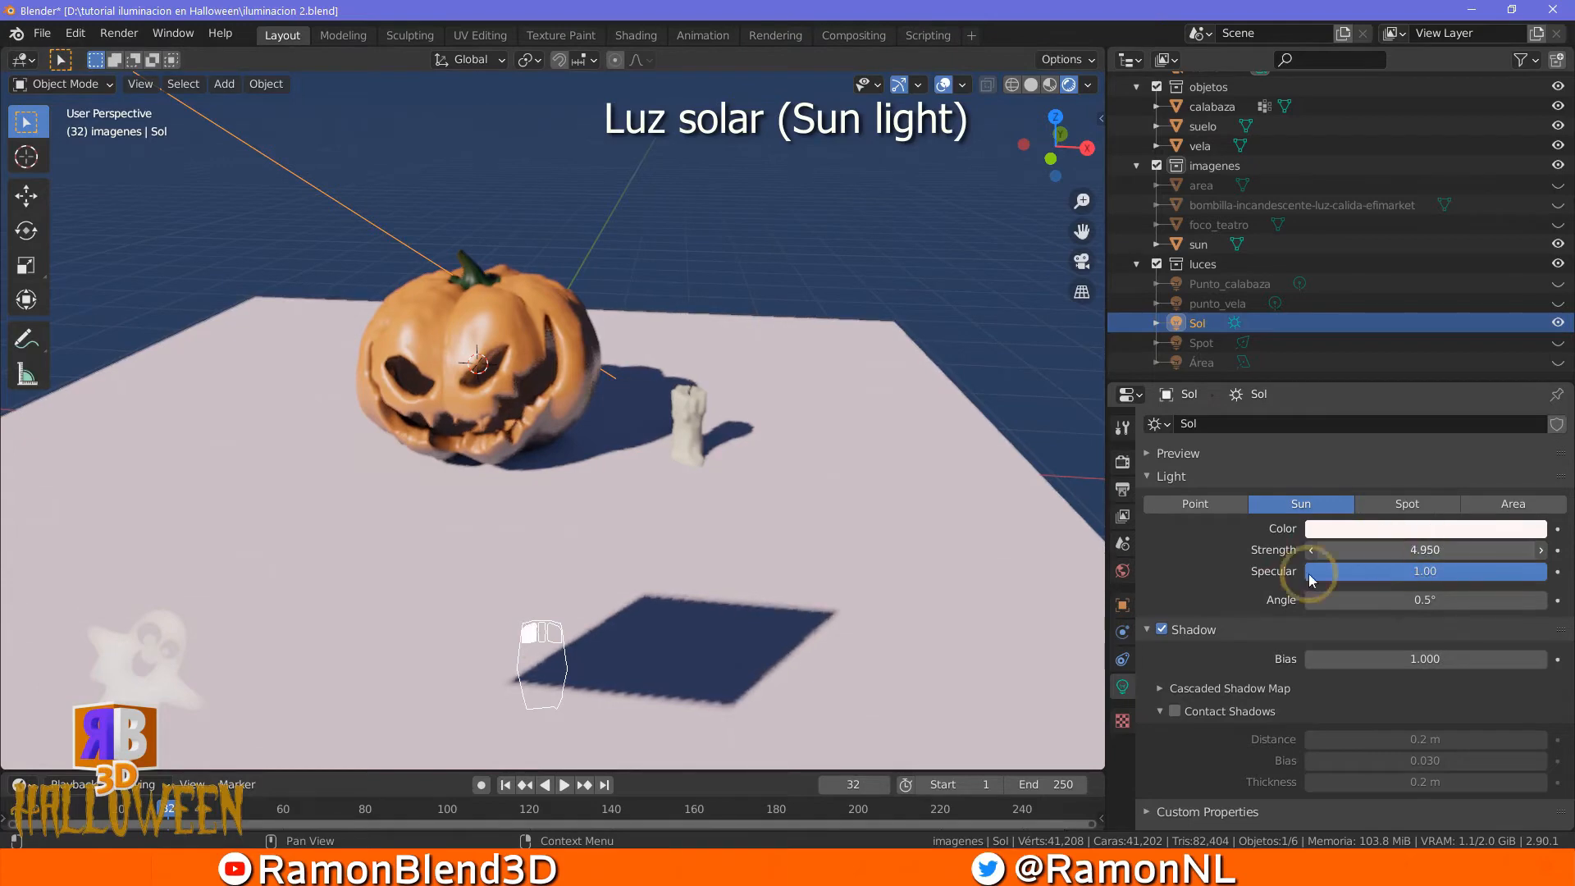
{"action": "left_click", "coordinate": [1123, 572]}
{"action": "middle_click_drag", "start_coordinate": [672, 543], "coordinate": [696, 539]}
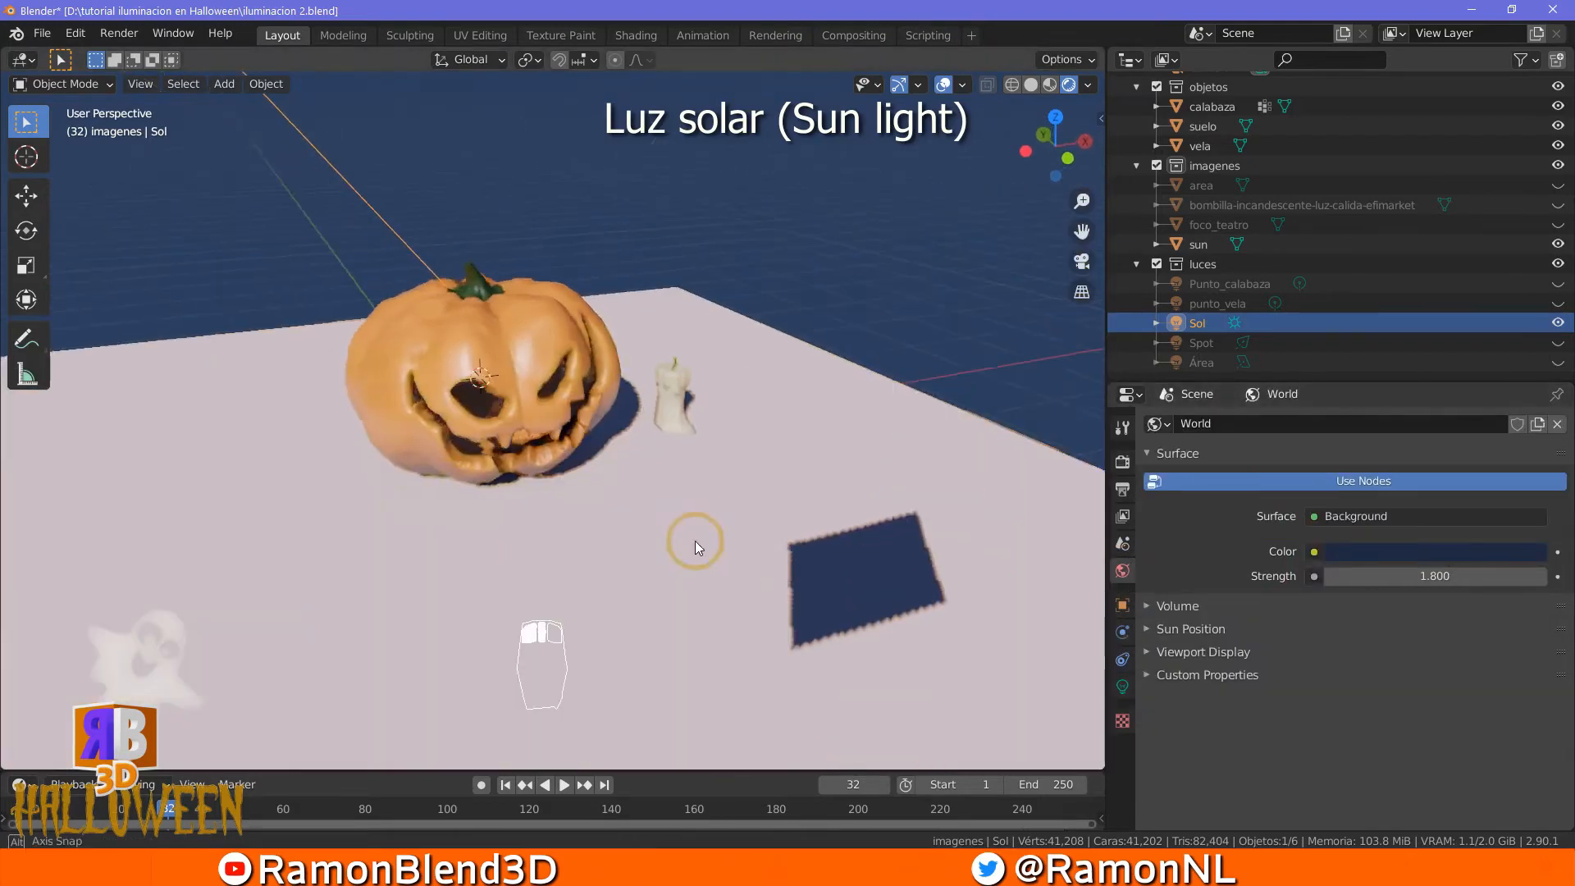
Set the Sol light's angle to 22.5° and inspect the shadows on the floor
{"action": "left_click", "coordinate": [1122, 687]}
{"action": "left_click_drag", "start_coordinate": [1530, 598], "coordinate": [812, 674]}
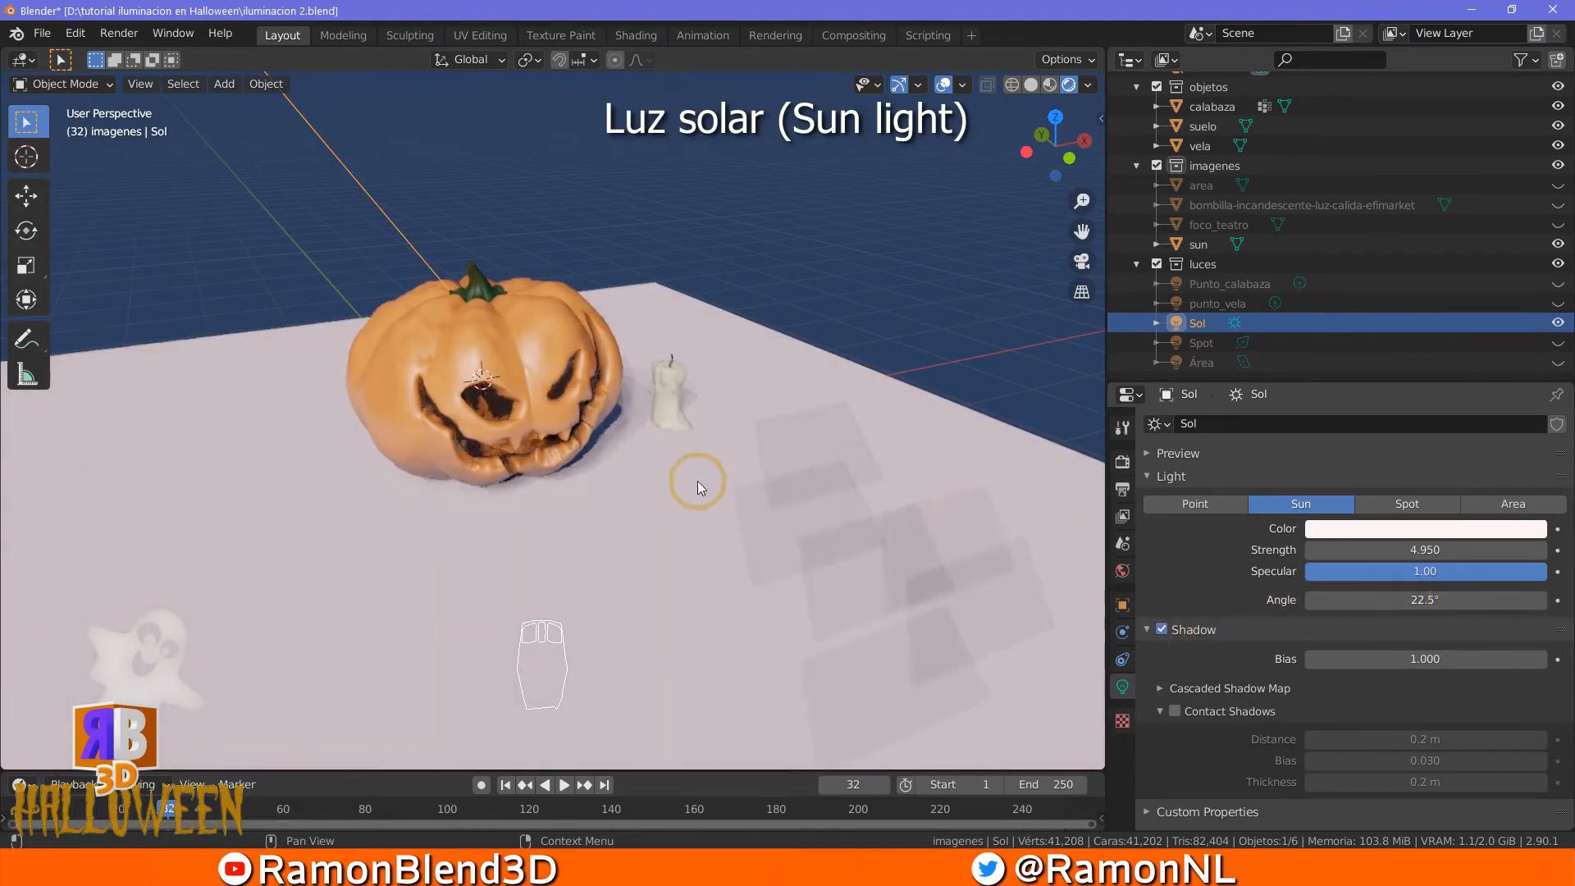
{"action": "middle_click_drag", "start_coordinate": [731, 492], "coordinate": [685, 501]}
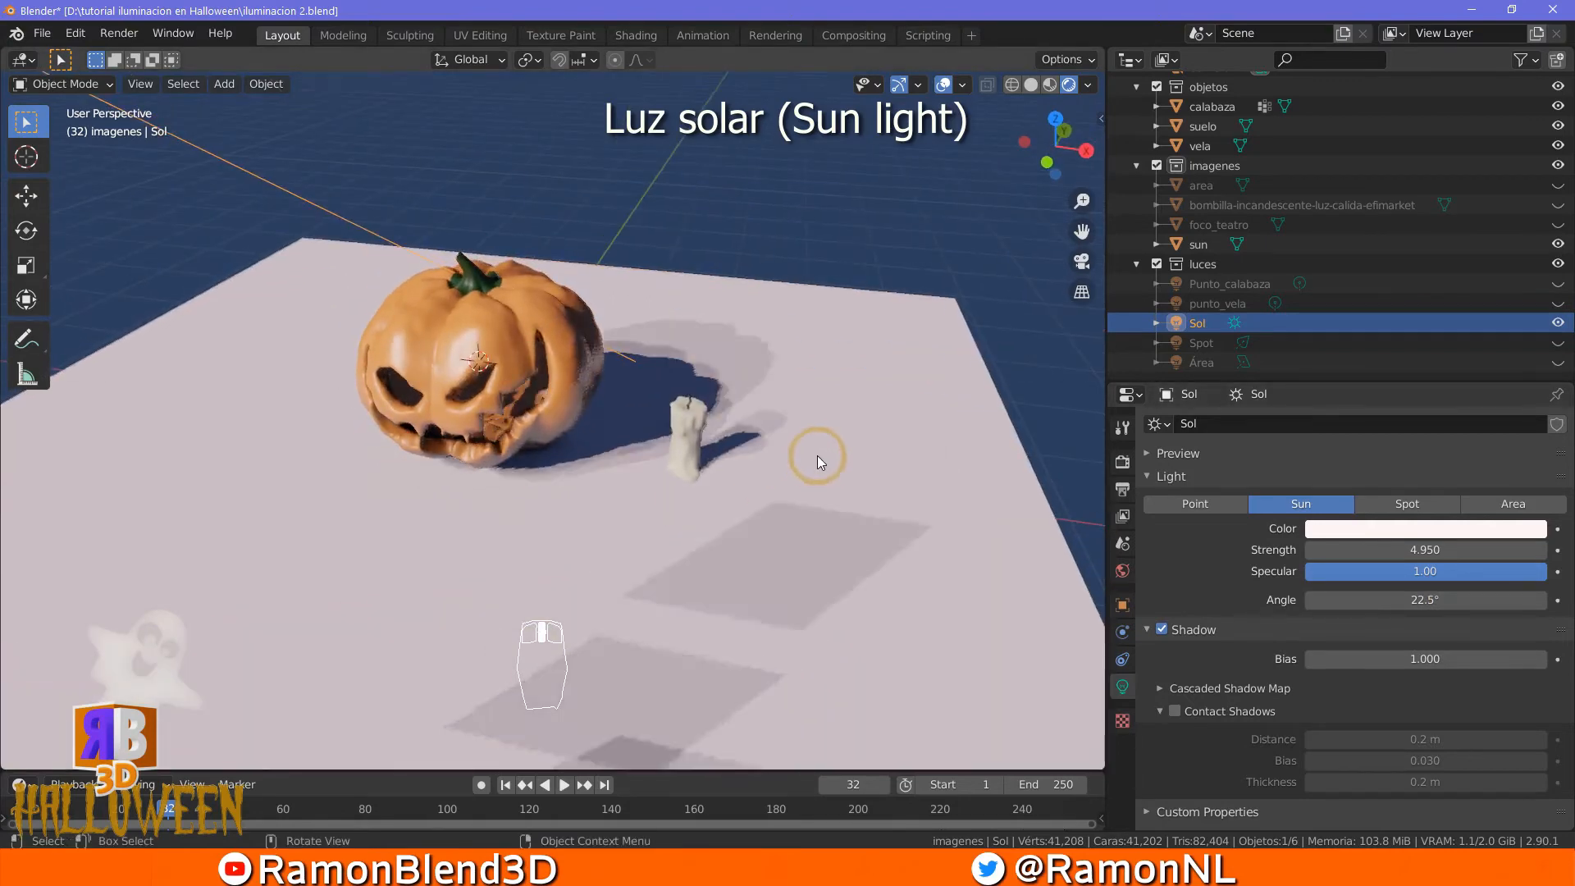
Set the Sol light's angle to 50°
{"action": "left_click", "coordinate": [1419, 600]}
{"action": "type", "text": "50"}
{"action": "key", "text": "Return"}
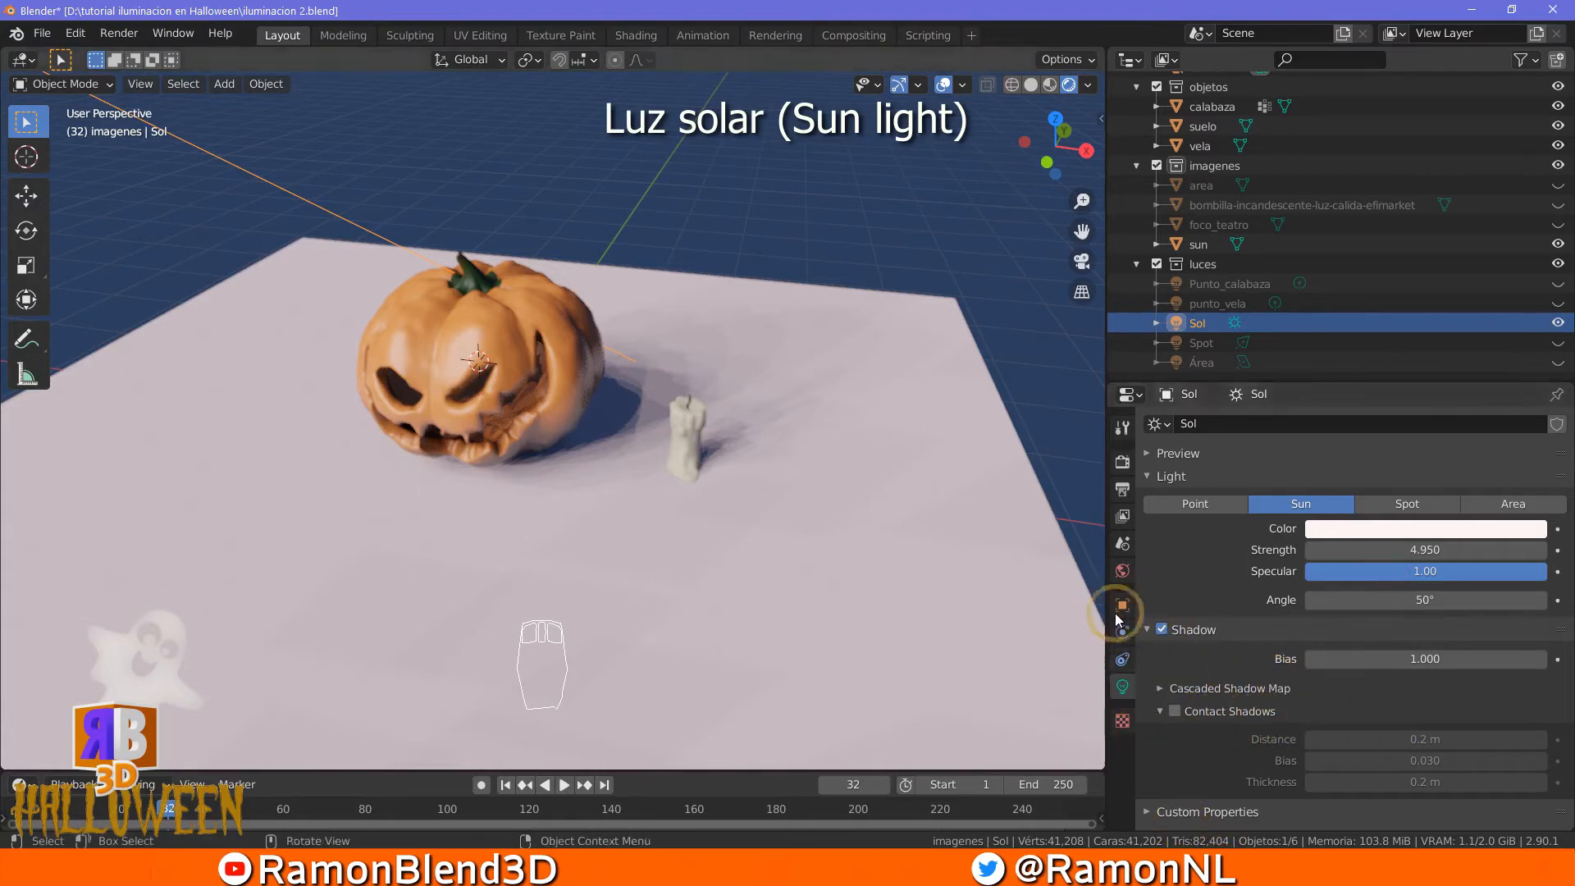
Change the world background color to a slightly brighter, desaturated greyish purple
{"action": "left_click", "coordinate": [1122, 572]}
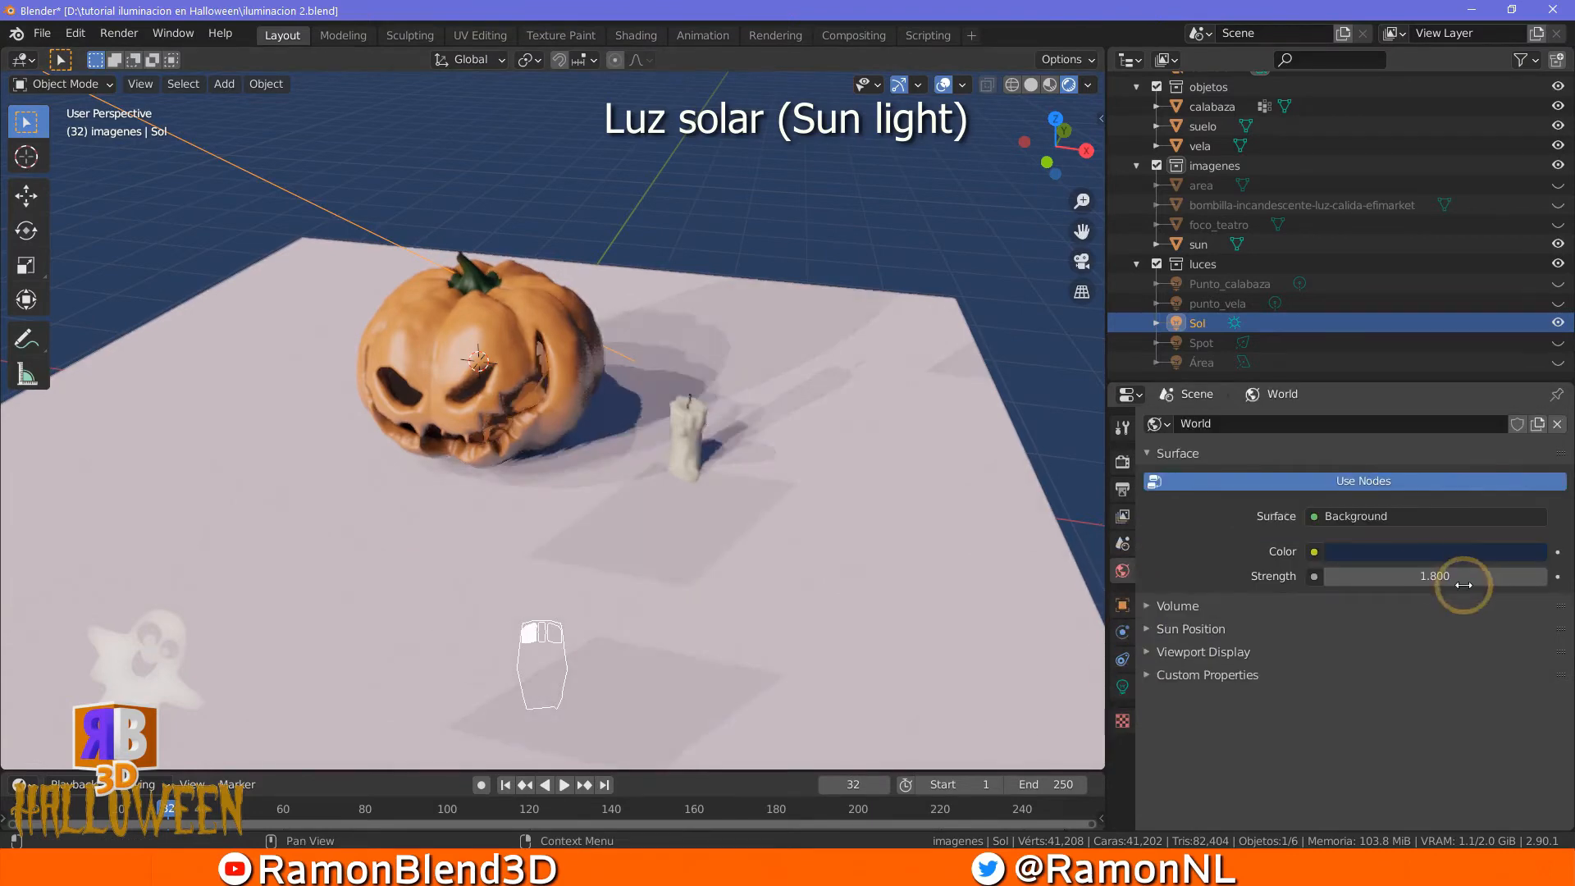
{"action": "left_click", "coordinate": [1422, 553]}
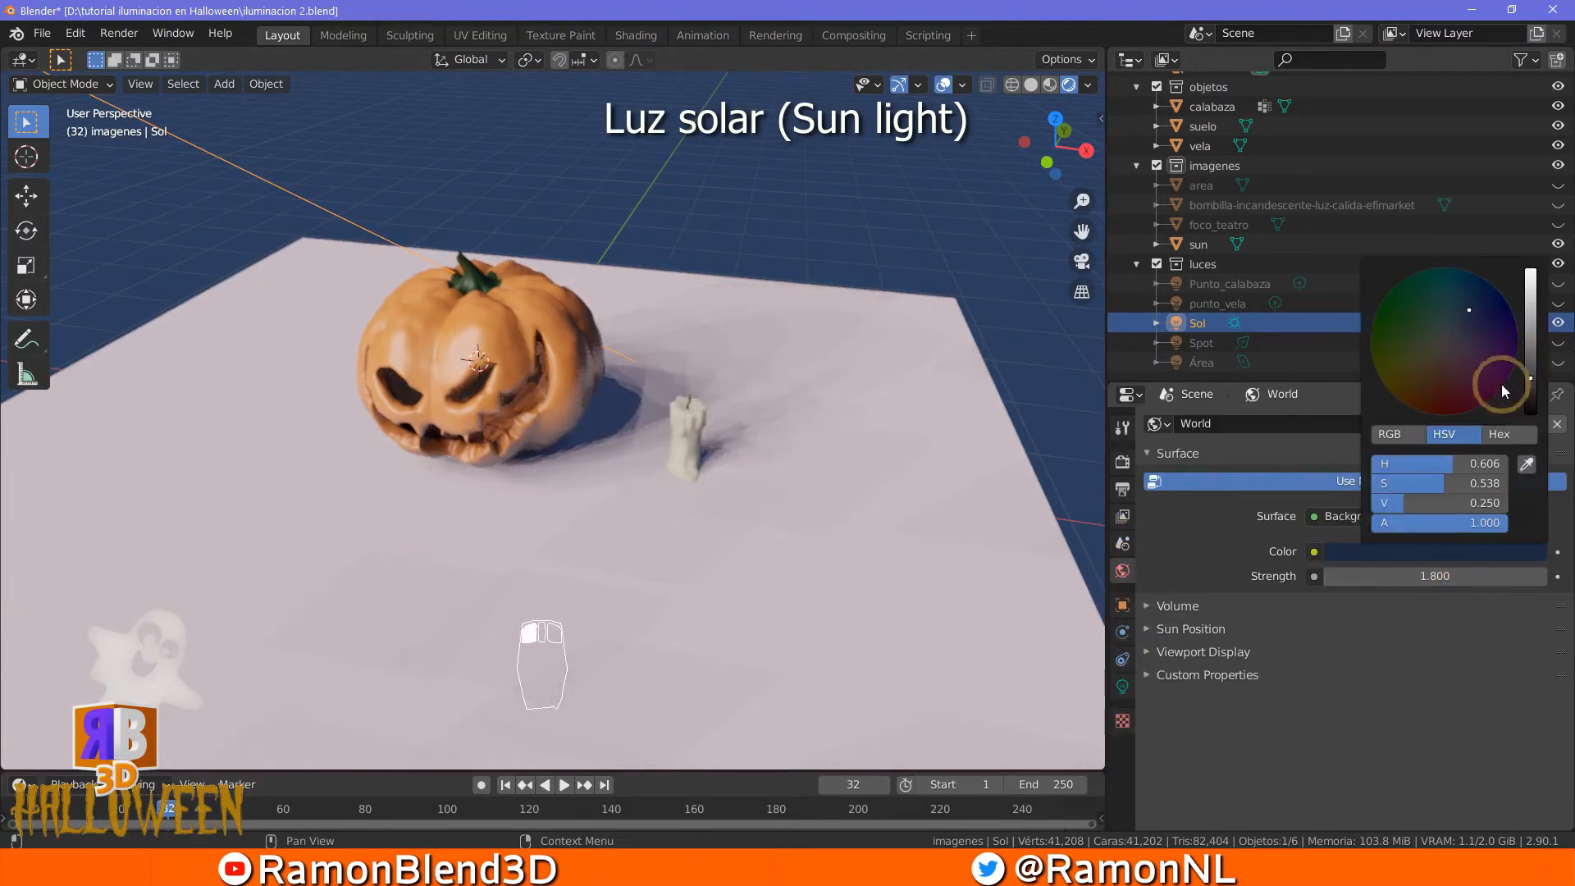
{"action": "left_click_drag", "start_coordinate": [1468, 310], "coordinate": [1455, 343]}
{"action": "left_click_drag", "start_coordinate": [1530, 378], "coordinate": [1542, 361]}
Set the world background strength to 0 to compare the shadows, and reset it to the default of 1
{"action": "double_click", "coordinate": [1451, 575]}
{"action": "type", "text": "0"}
{"action": "key", "text": "Return"}
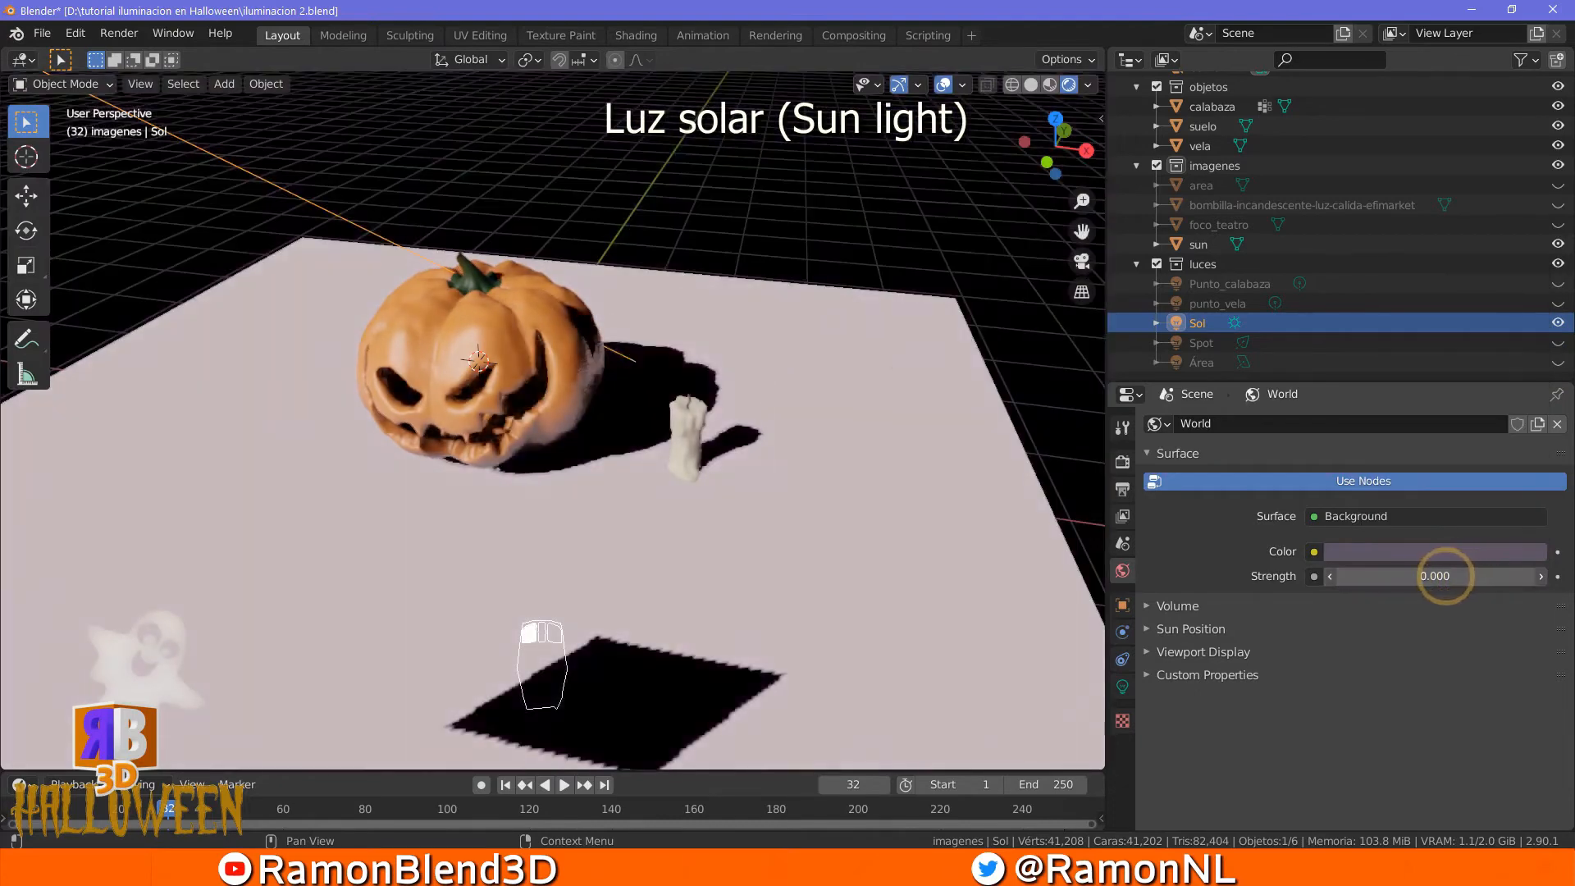
{"action": "key", "text": "BackSpace"}
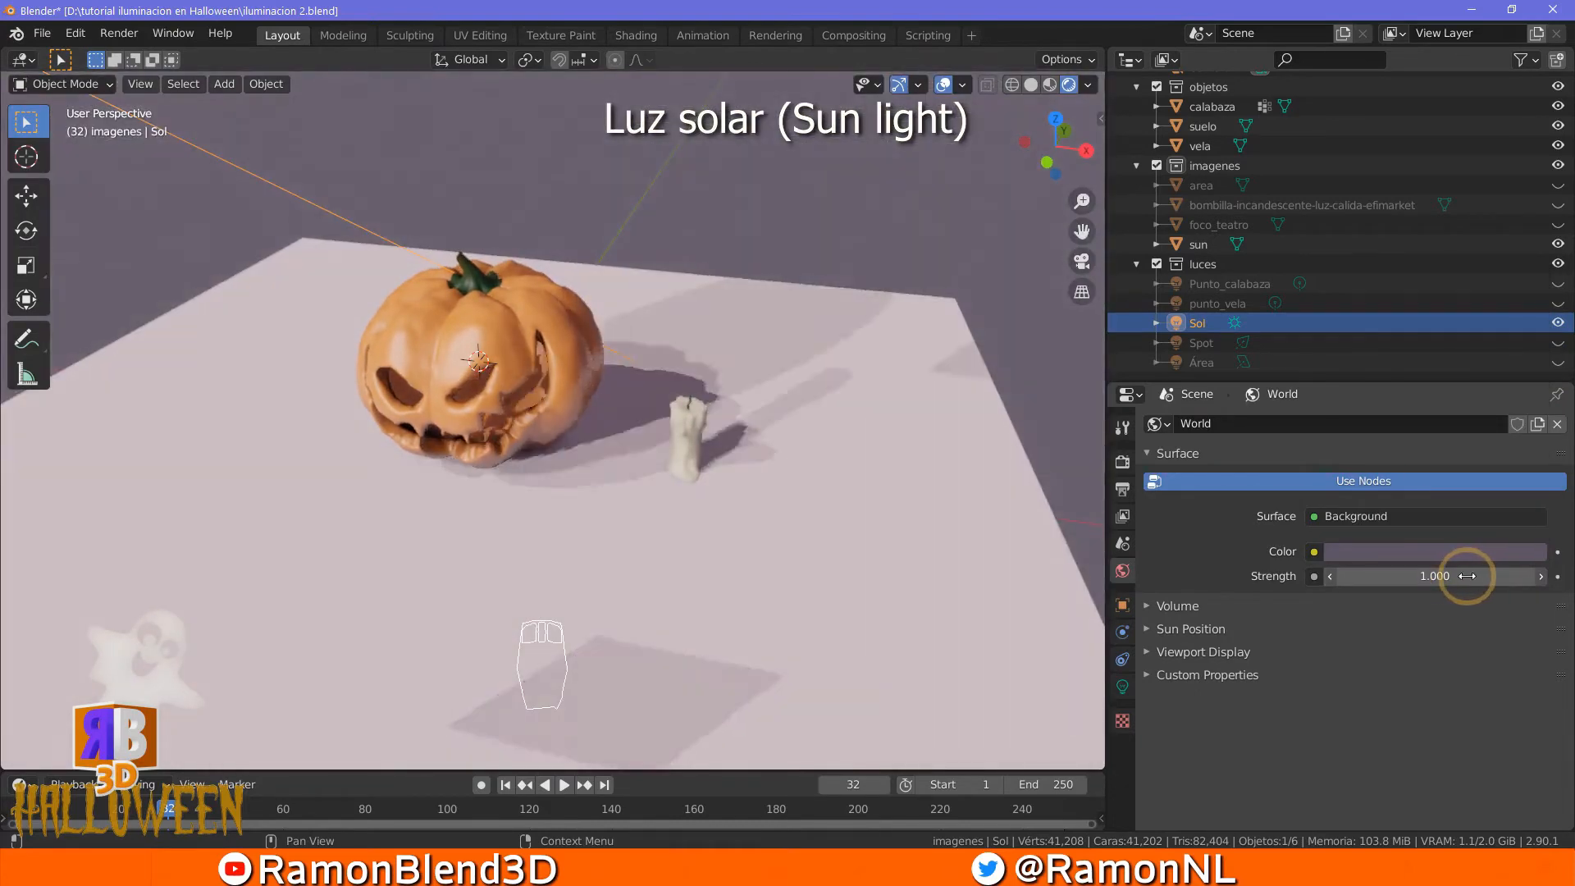
{"action": "middle_click_drag", "start_coordinate": [552, 552], "coordinate": [787, 528]}
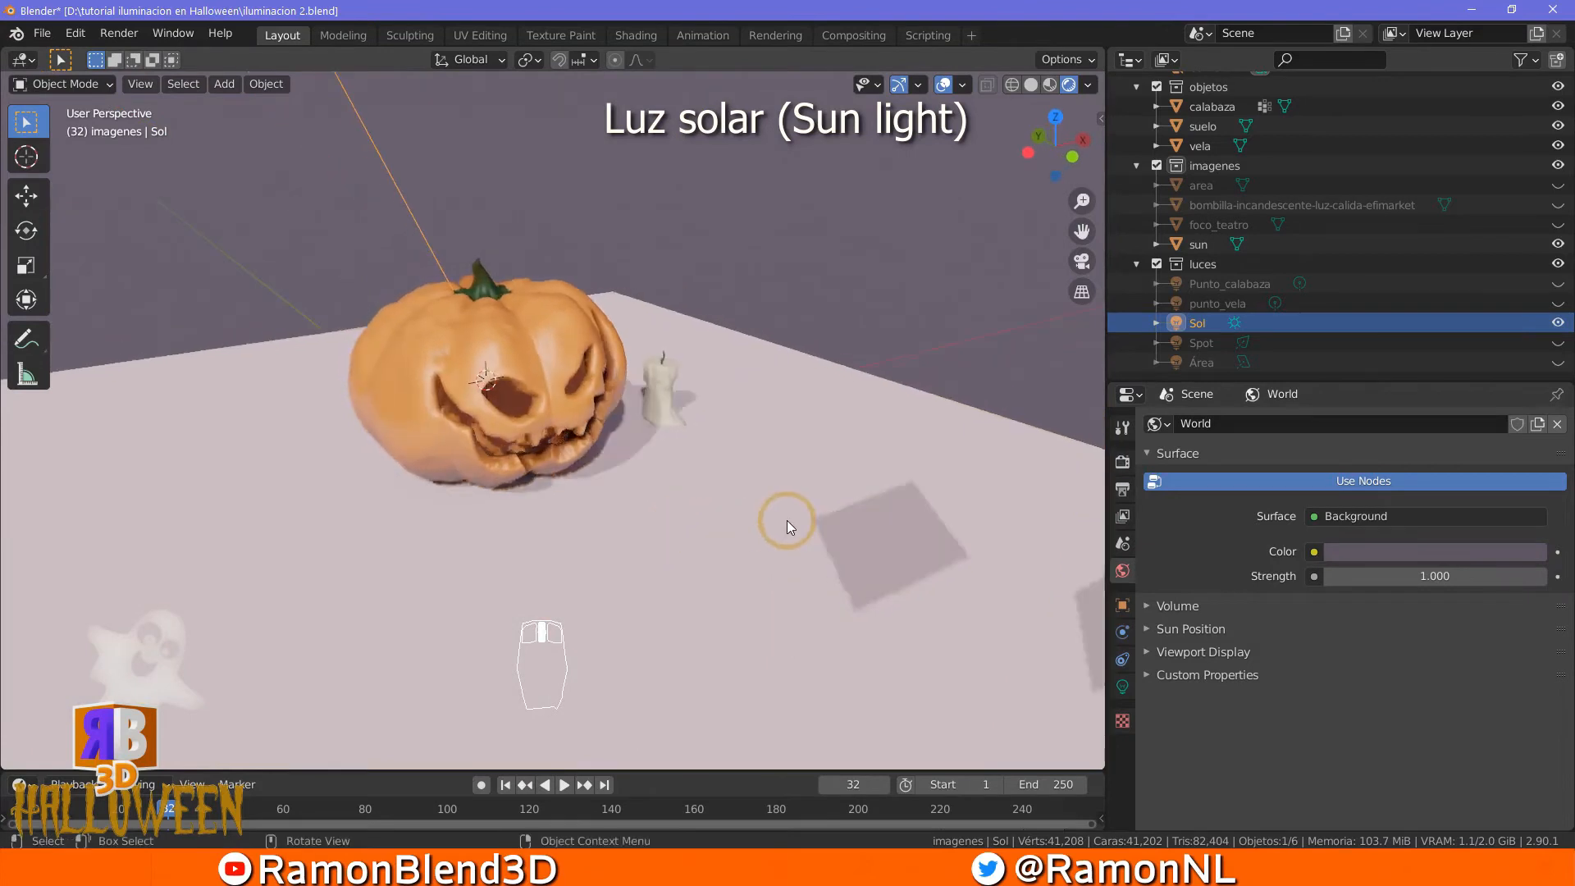
Set the Sol light's strength to 2.57 and its specular to 0.68, and inspect the lit scene
{"action": "left_click", "coordinate": [1122, 687]}
{"action": "left_click_drag", "start_coordinate": [1432, 547], "coordinate": [1225, 568]}
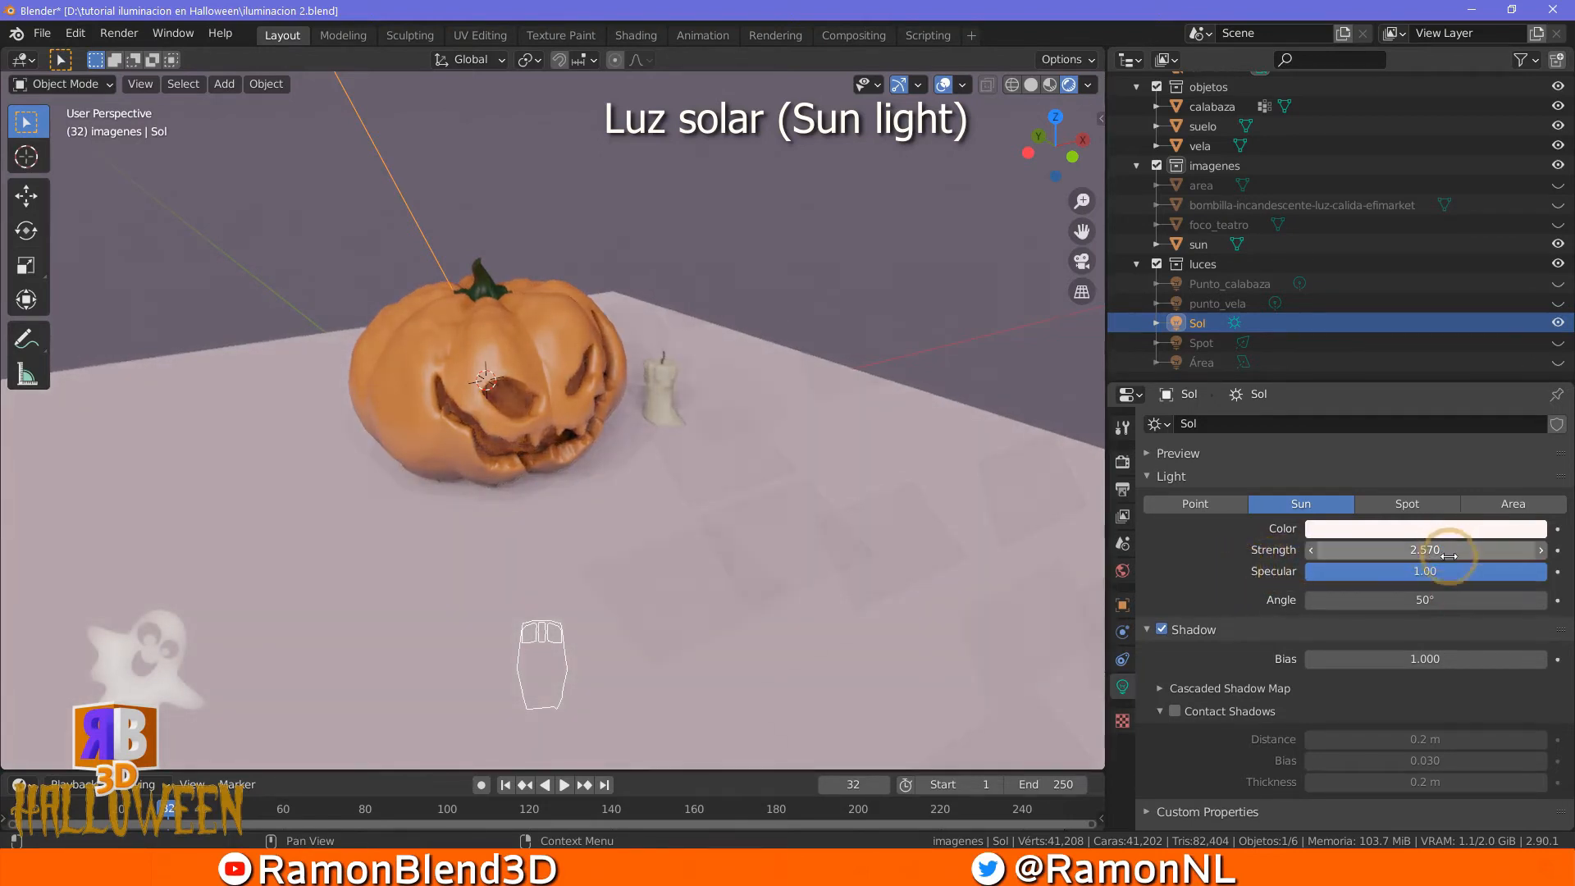
{"action": "left_click_drag", "start_coordinate": [1451, 566], "coordinate": [1185, 597]}
{"action": "middle_click_drag", "start_coordinate": [590, 577], "coordinate": [676, 553]}
{"action": "middle_click_drag", "start_coordinate": [786, 573], "coordinate": [620, 577]}
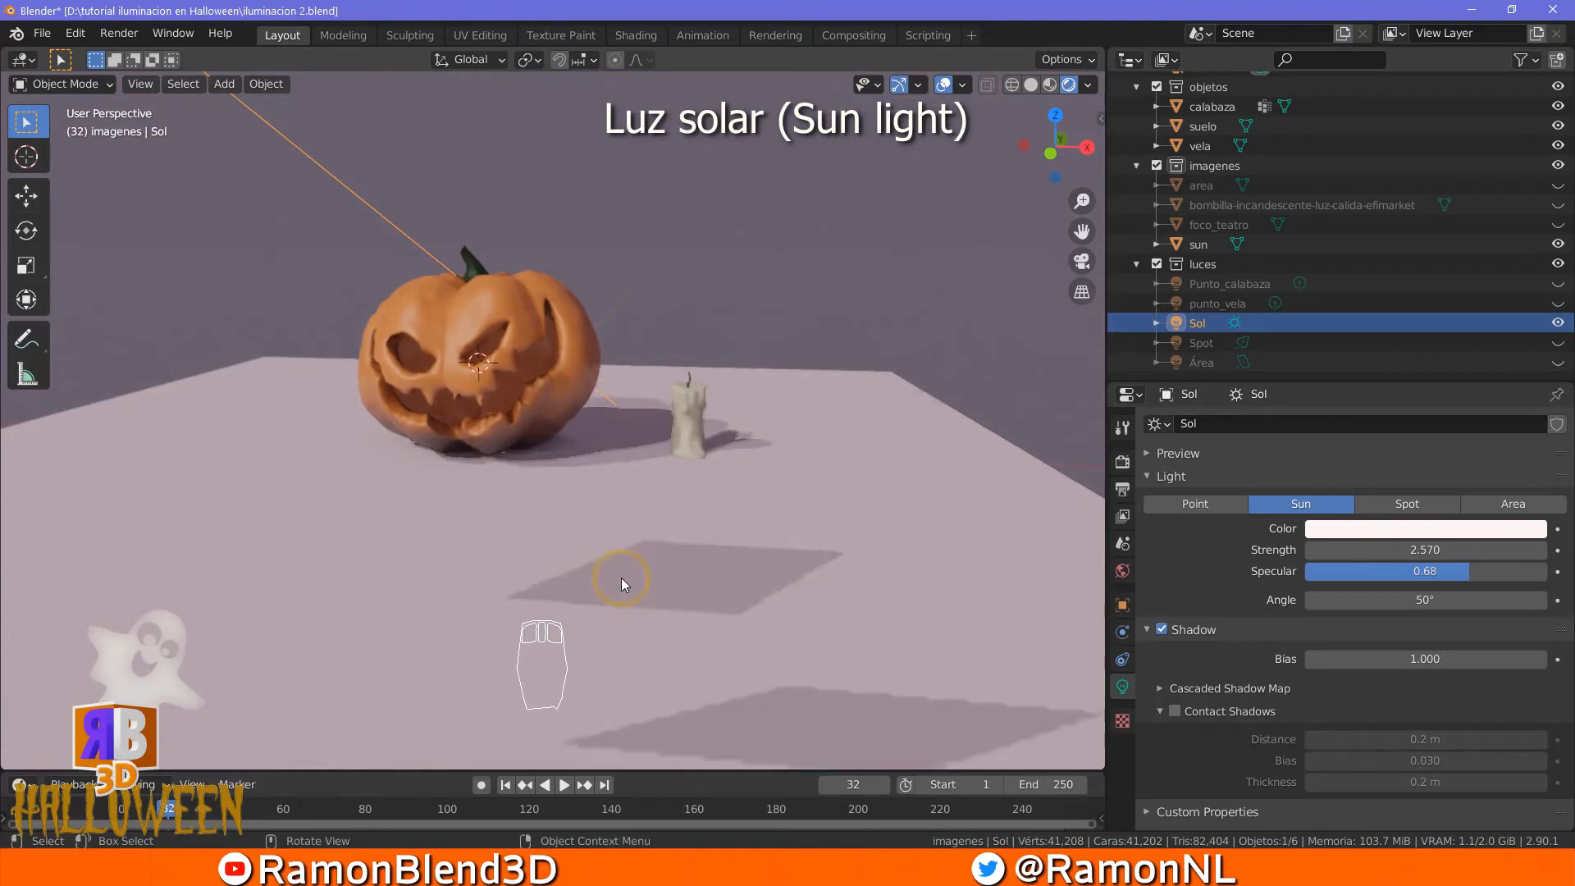
{"action": "scroll", "coordinate": [622, 577], "scroll_direction": "down", "scroll_amount": 5}
{"action": "middle_click_drag", "start_coordinate": [673, 521], "coordinate": [581, 533]}
{"action": "scroll", "coordinate": [590, 517], "scroll_direction": "up", "scroll_amount": 3}
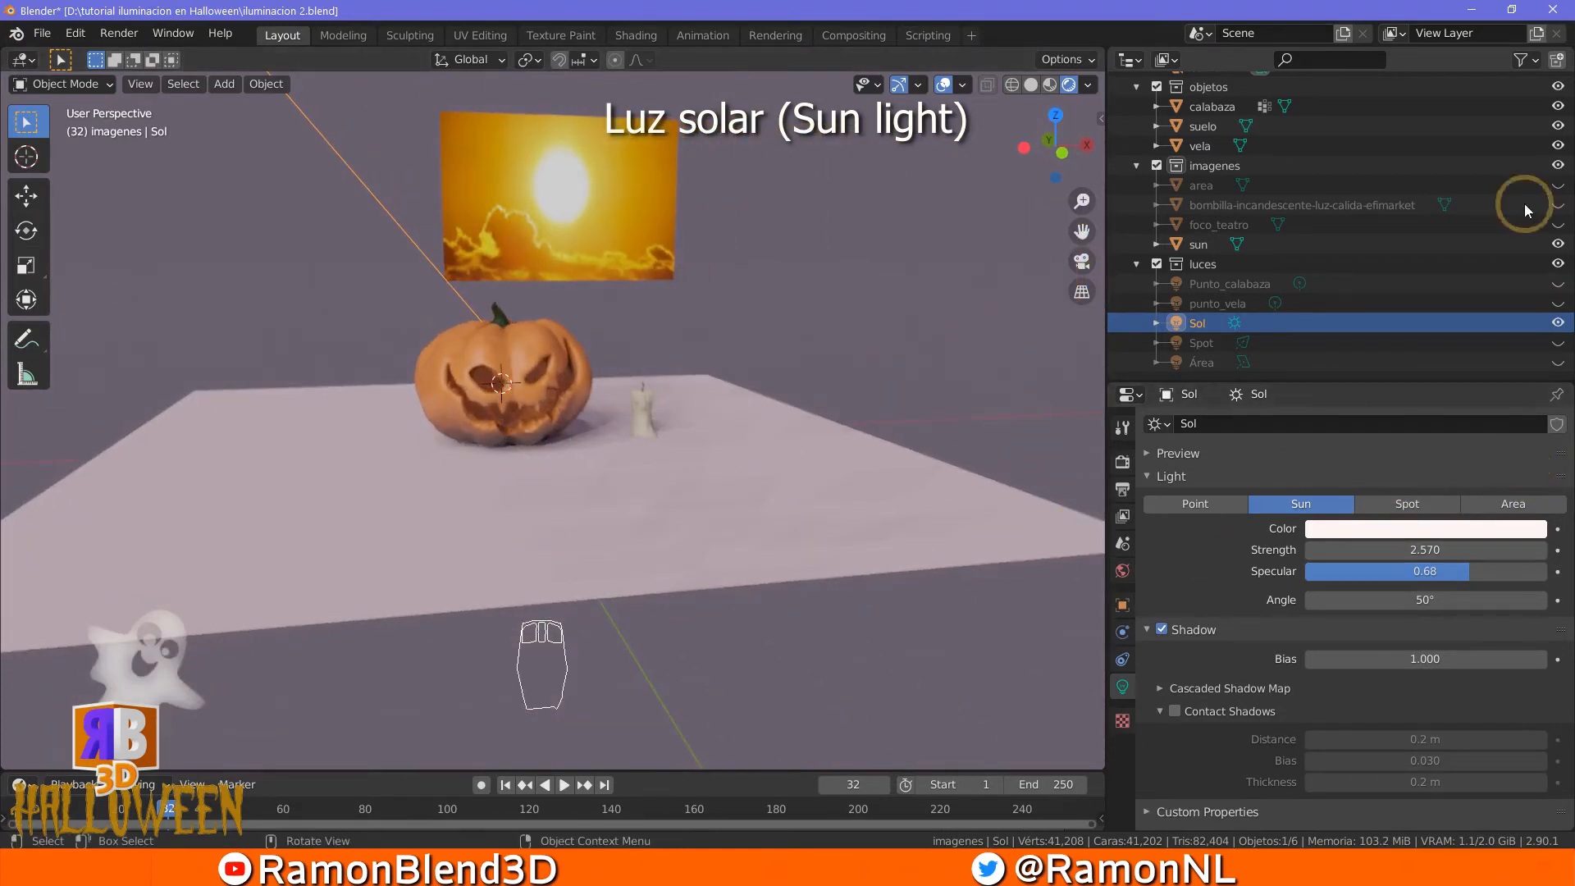
Turn the Sol light's shadow off and back on to compare the floor with and without shadows
{"action": "middle_click_drag", "start_coordinate": [611, 425], "coordinate": [1304, 651]}
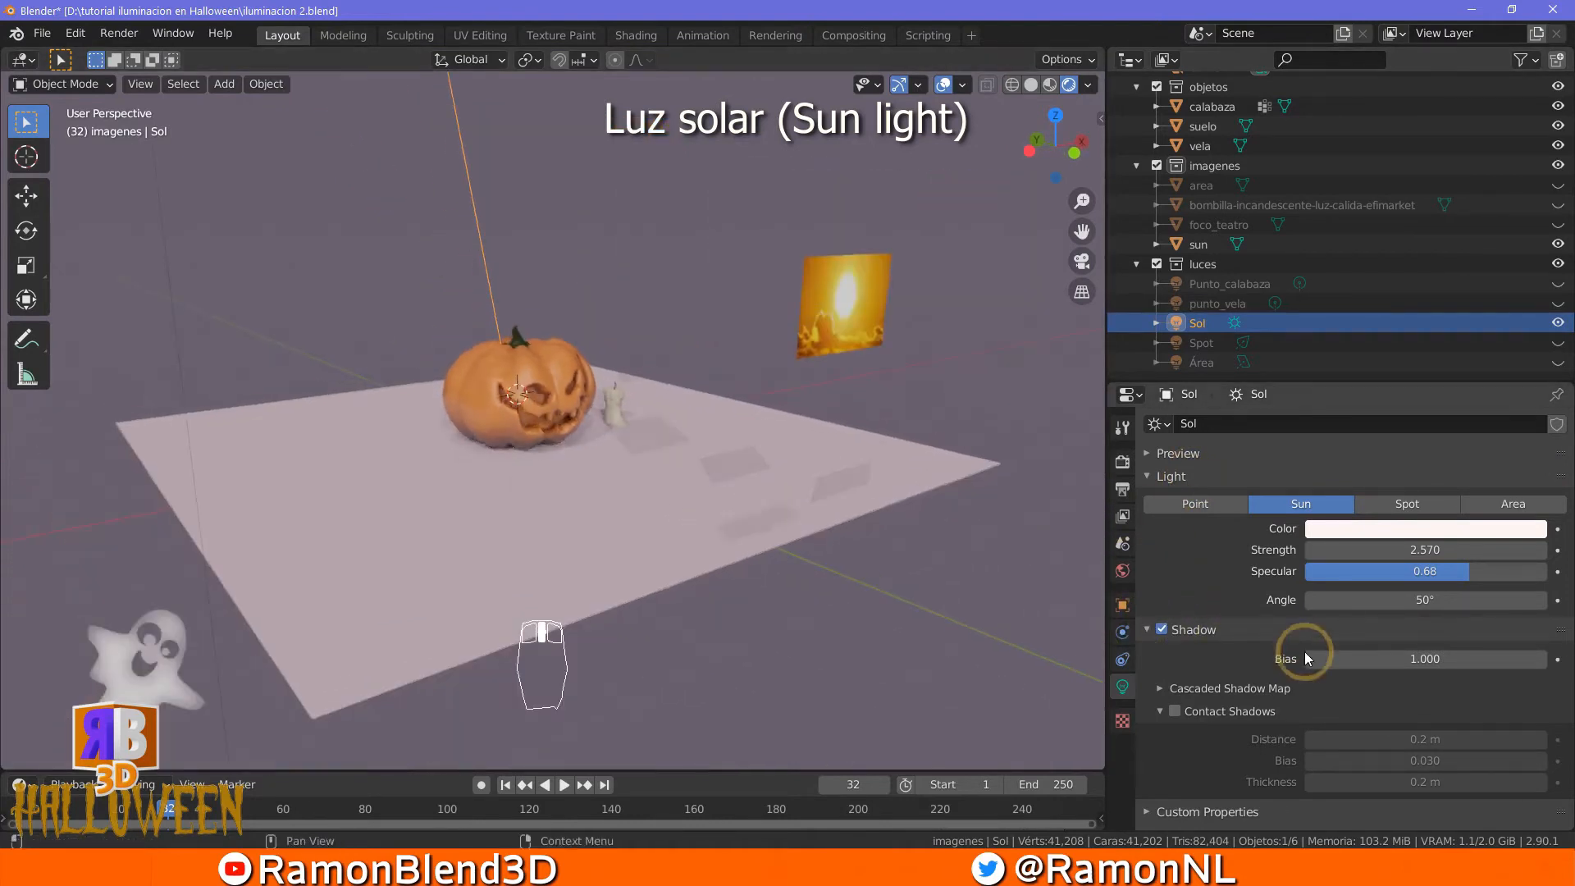
{"action": "left_click", "coordinate": [1161, 628]}
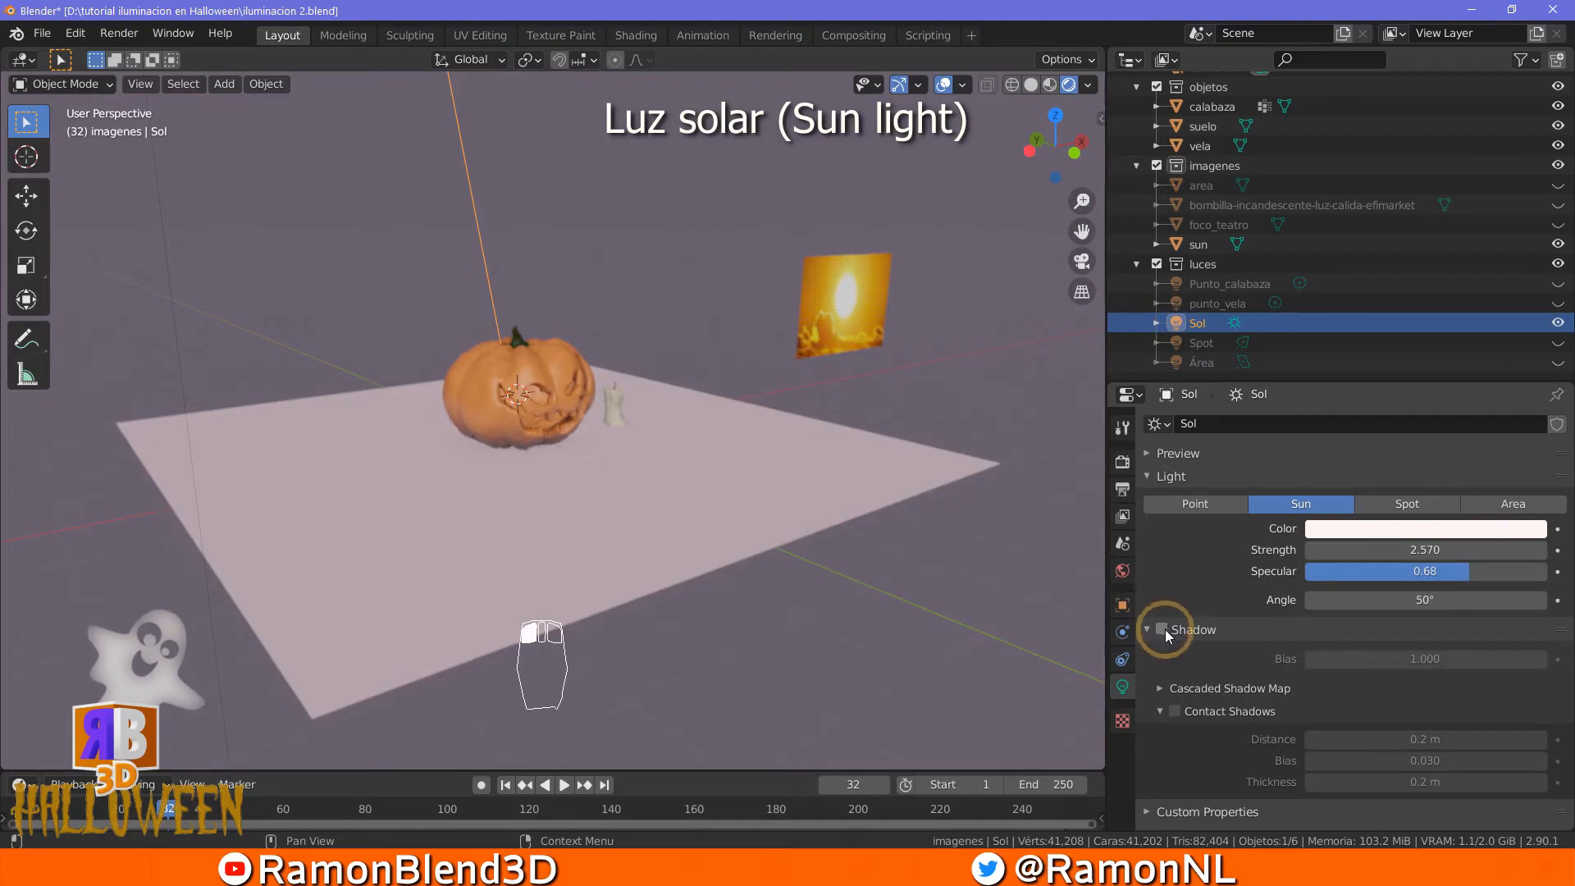
{"action": "left_click", "coordinate": [1158, 626]}
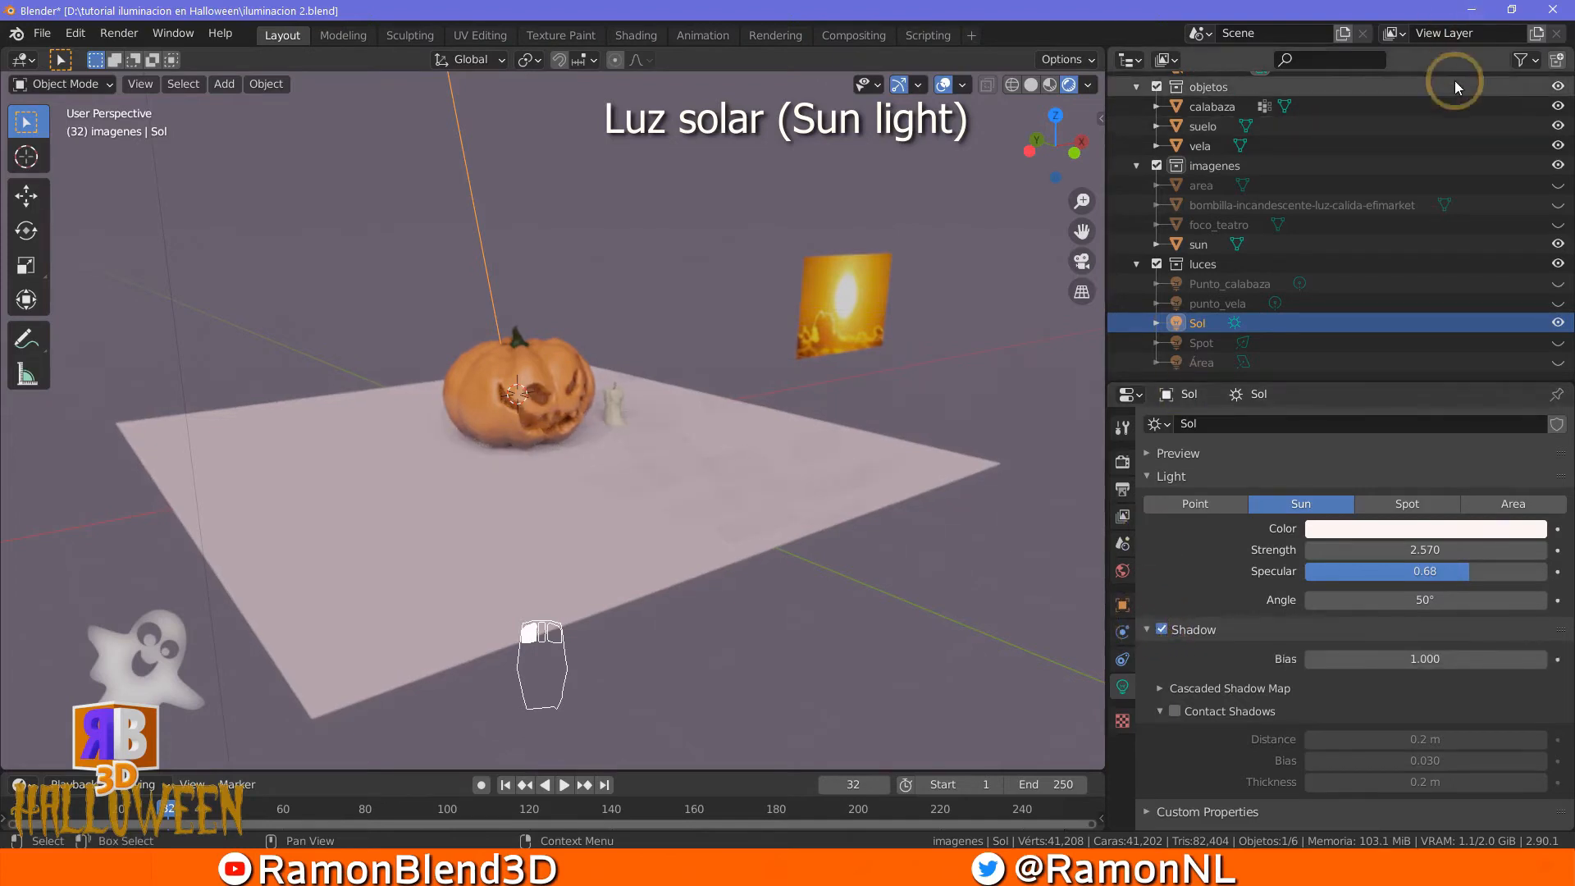
{"action": "middle_click_drag", "start_coordinate": [833, 491], "coordinate": [741, 489]}
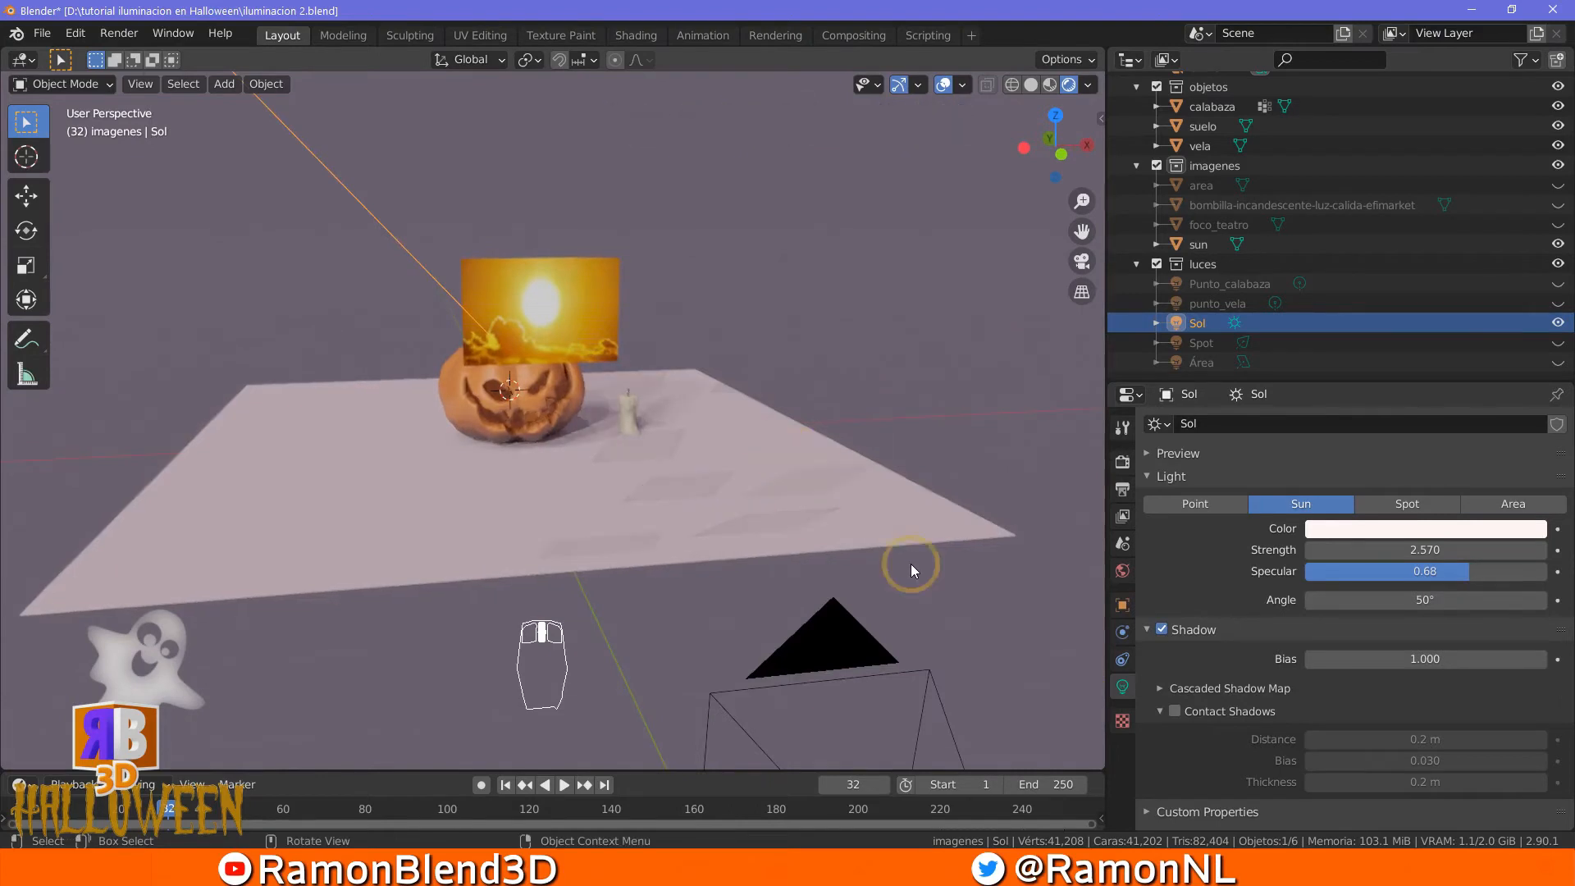
Switch to the camera view and save the Blender file
{"action": "key", "text": "KP_0"}
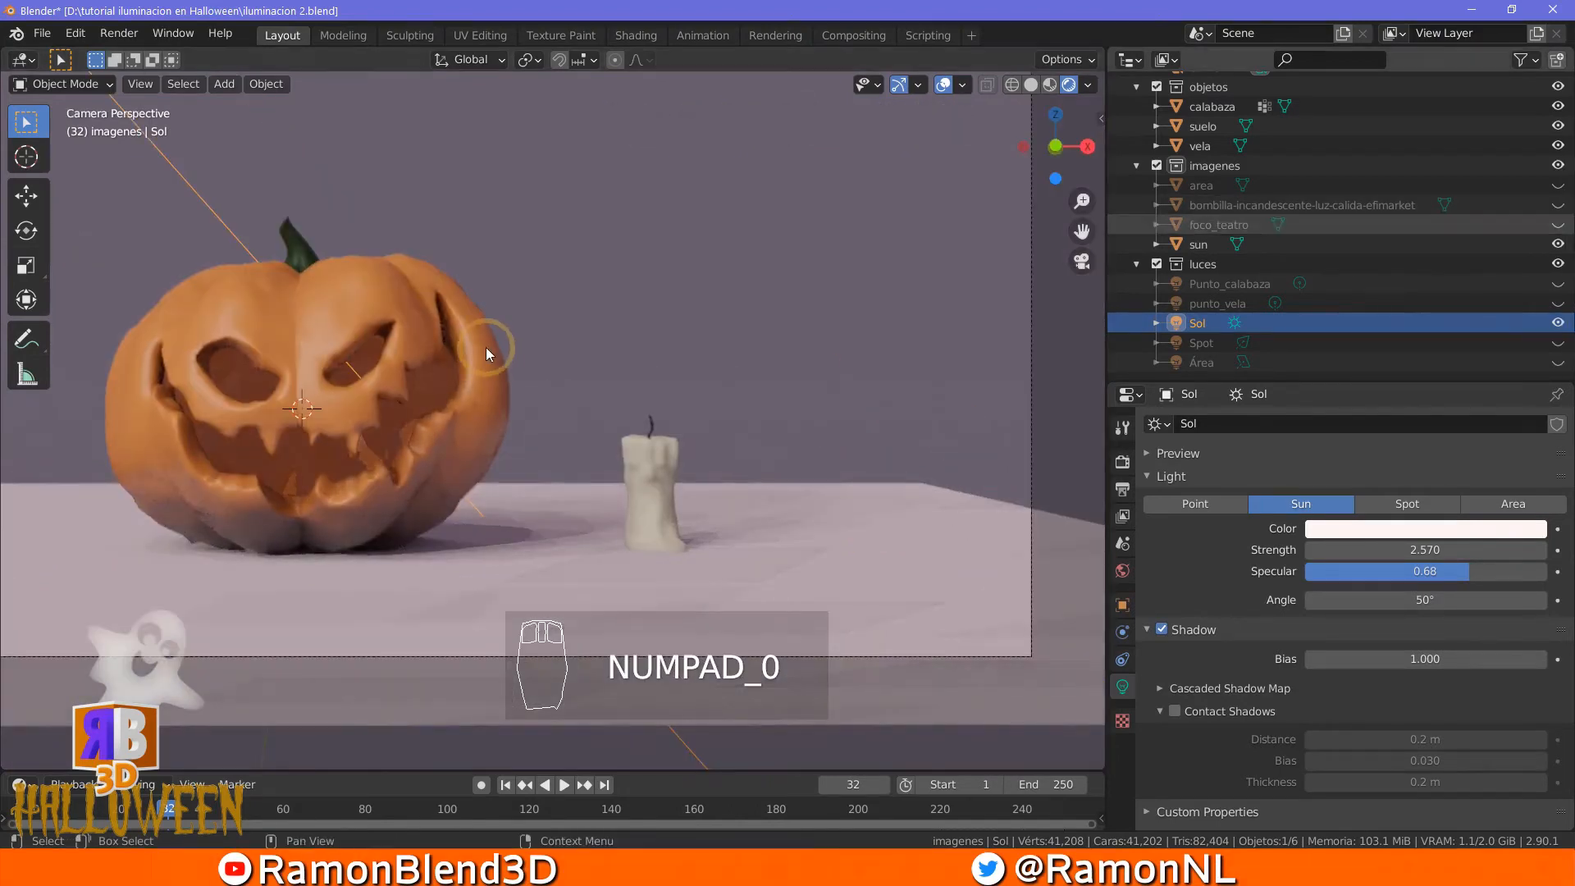
{"action": "scroll", "coordinate": [485, 347], "scroll_direction": "down", "scroll_amount": 6}
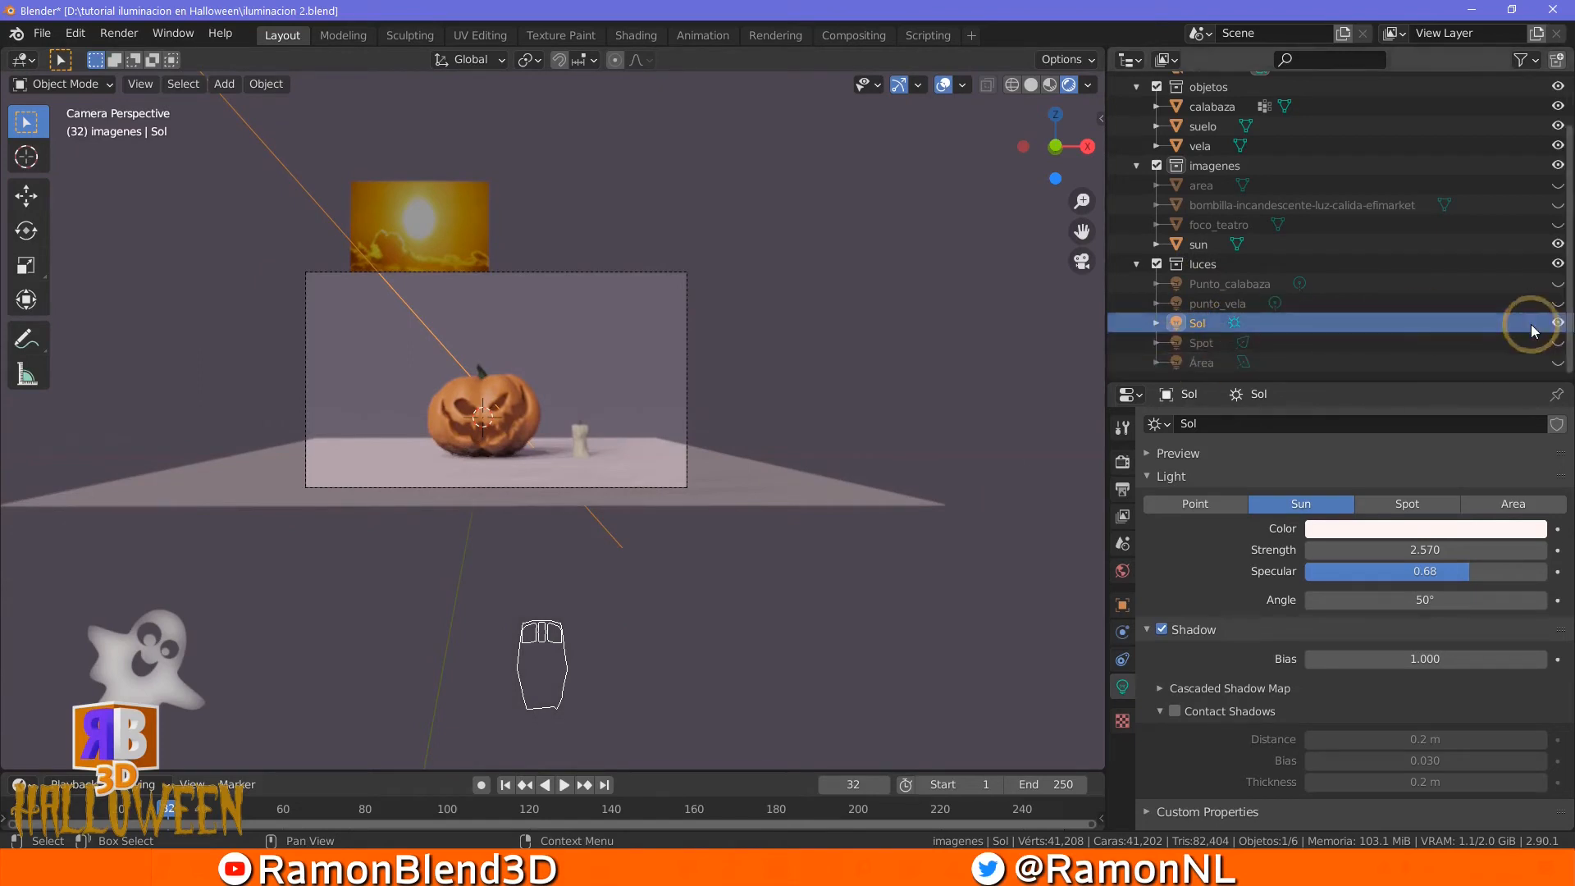
{"action": "key", "text": "ctrl+s"}
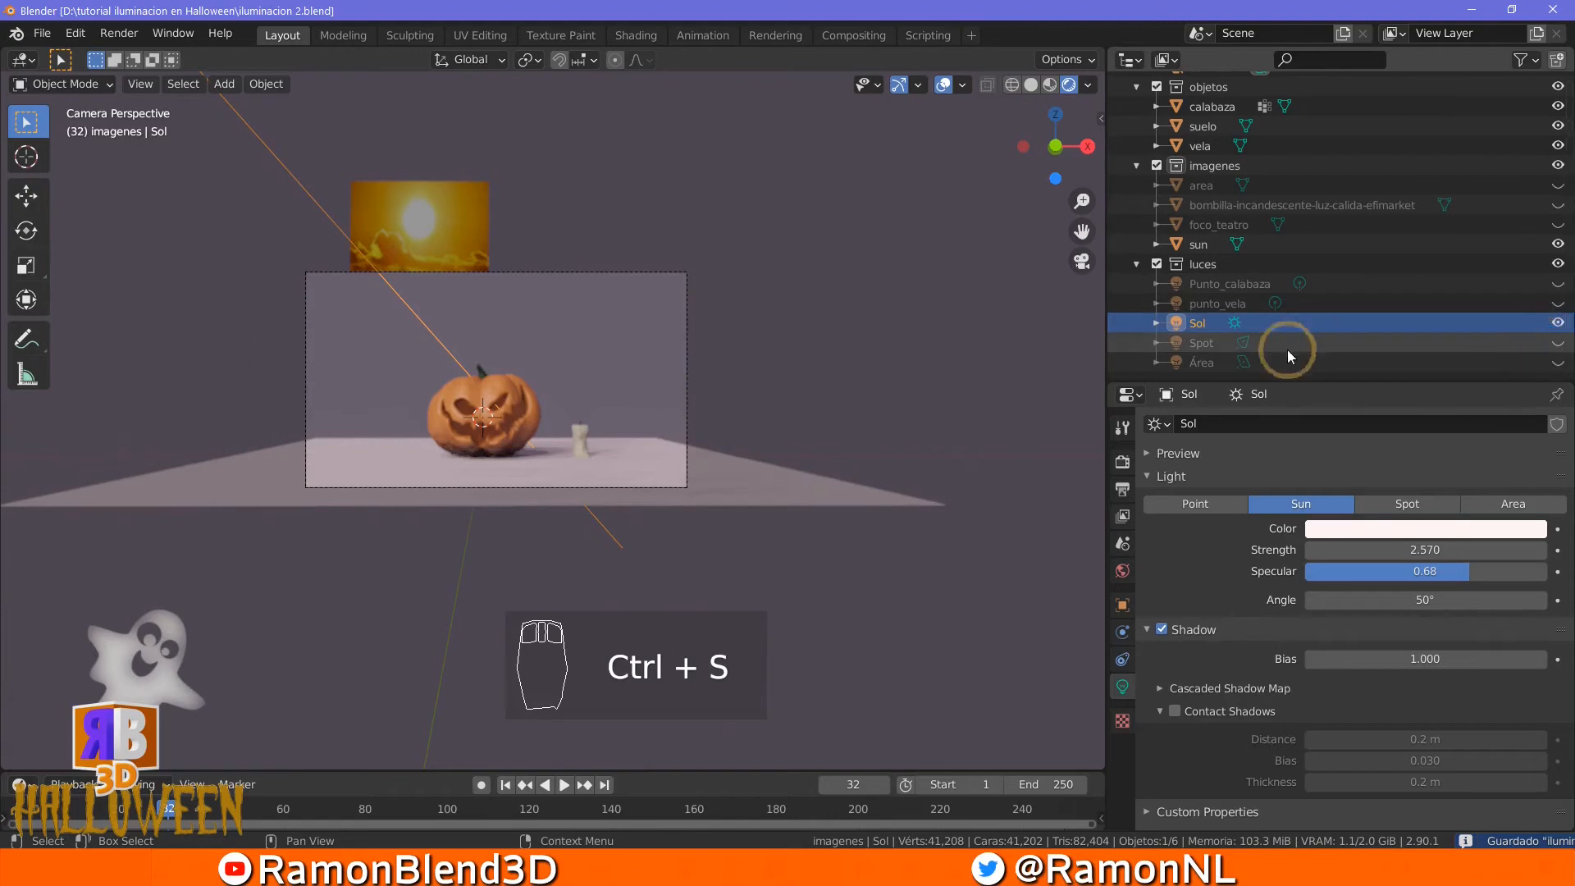
Make the Spot light visible and hide the Sol light
{"action": "left_click", "coordinate": [1419, 342]}
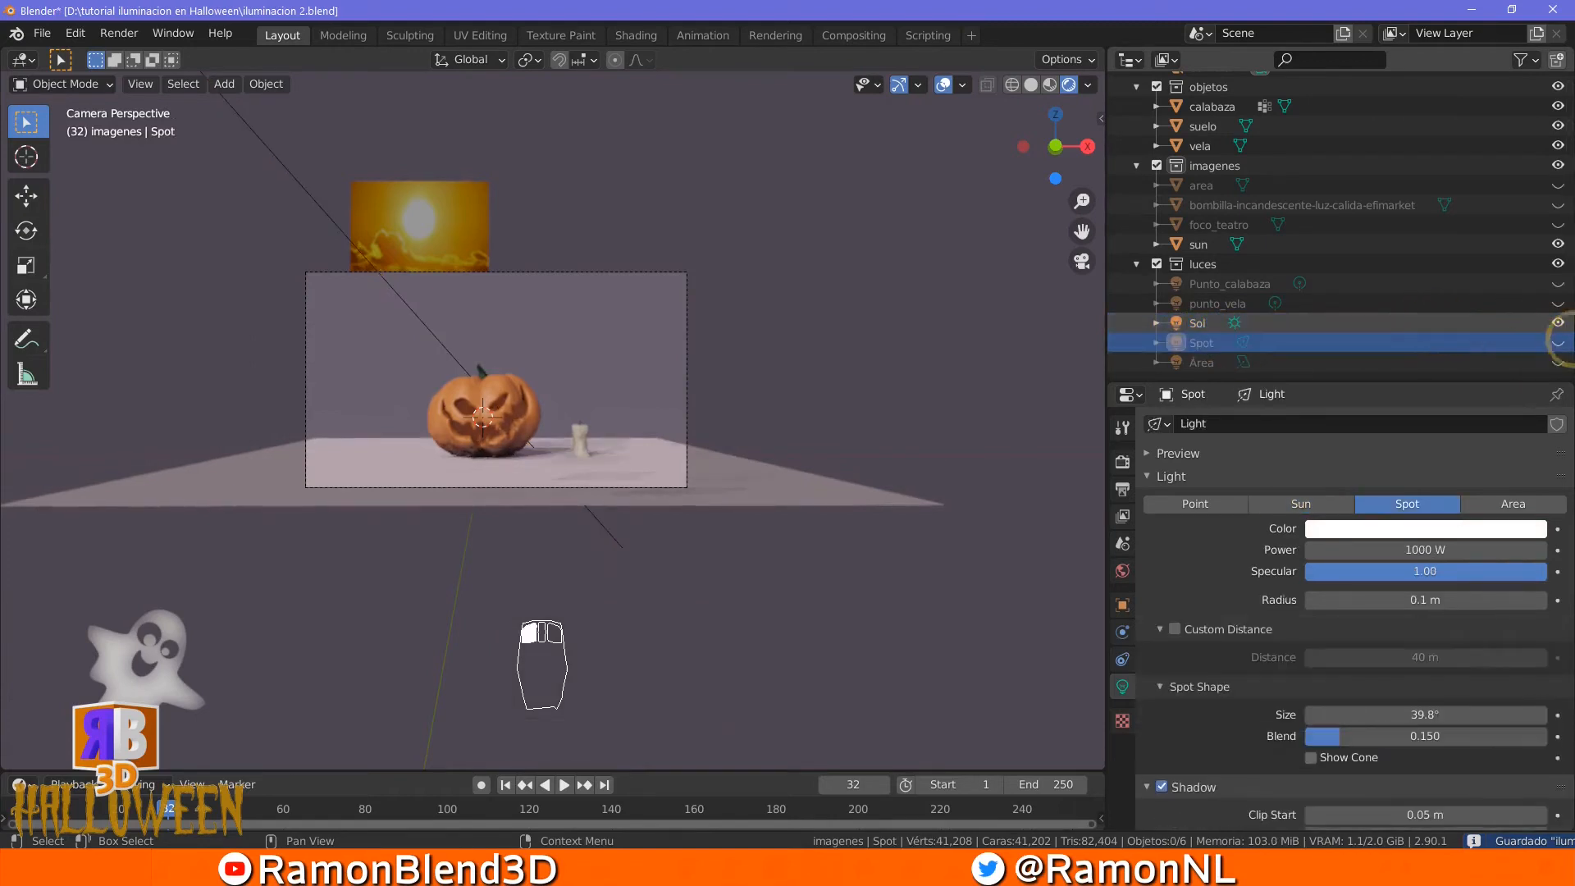
{"action": "left_click", "coordinate": [1558, 342]}
{"action": "left_click", "coordinate": [1557, 323]}
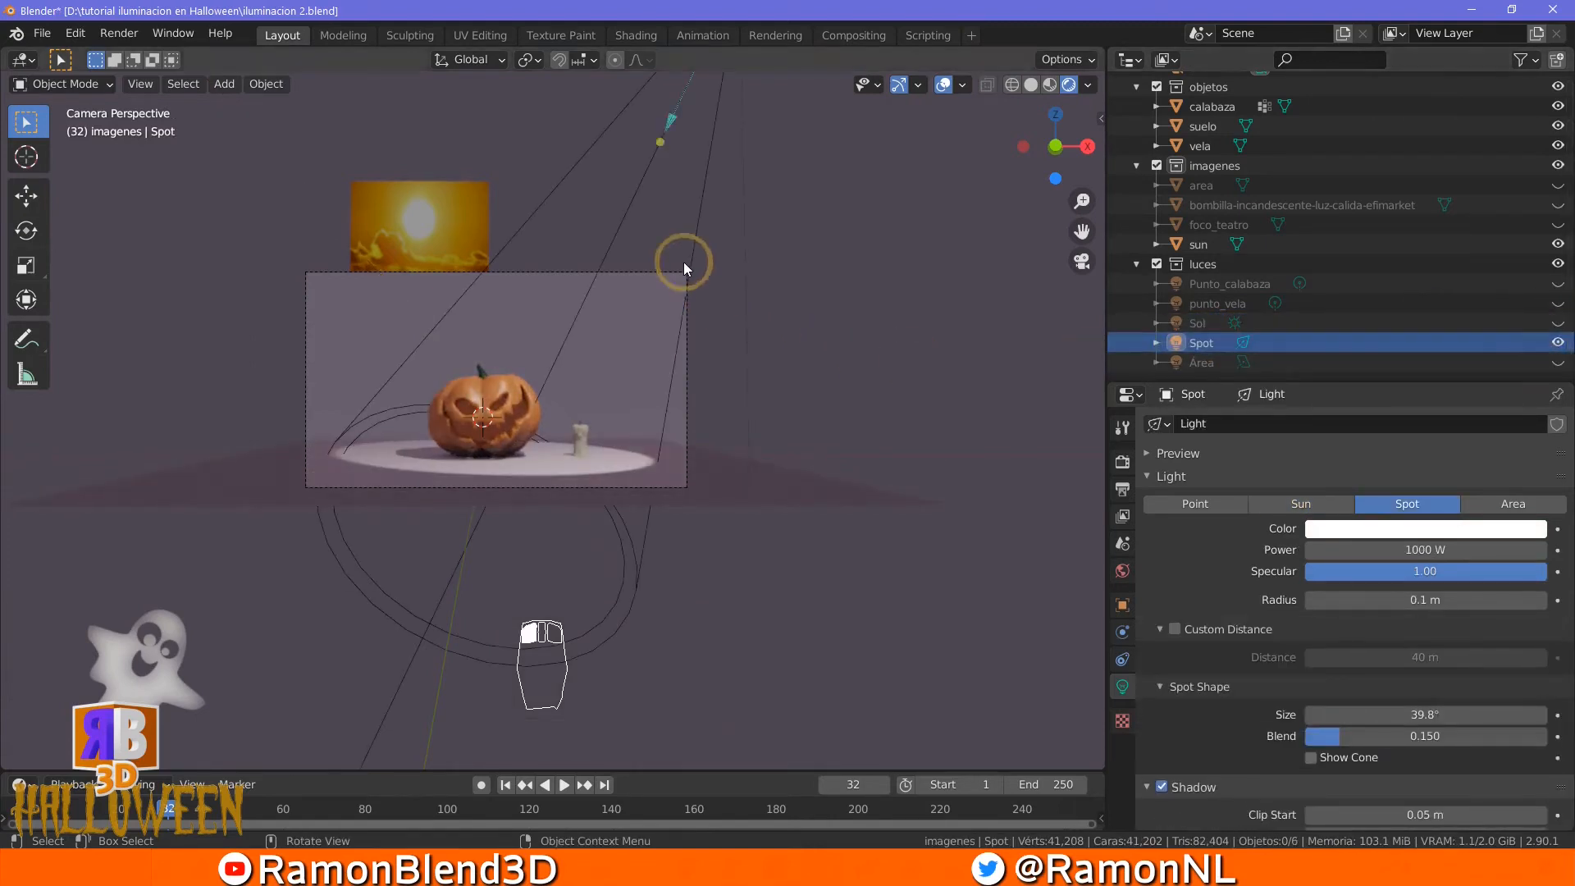
Show the foco_teatro image instead of the sun image and move it about -2.89 m along Y
{"action": "left_click", "coordinate": [1557, 244]}
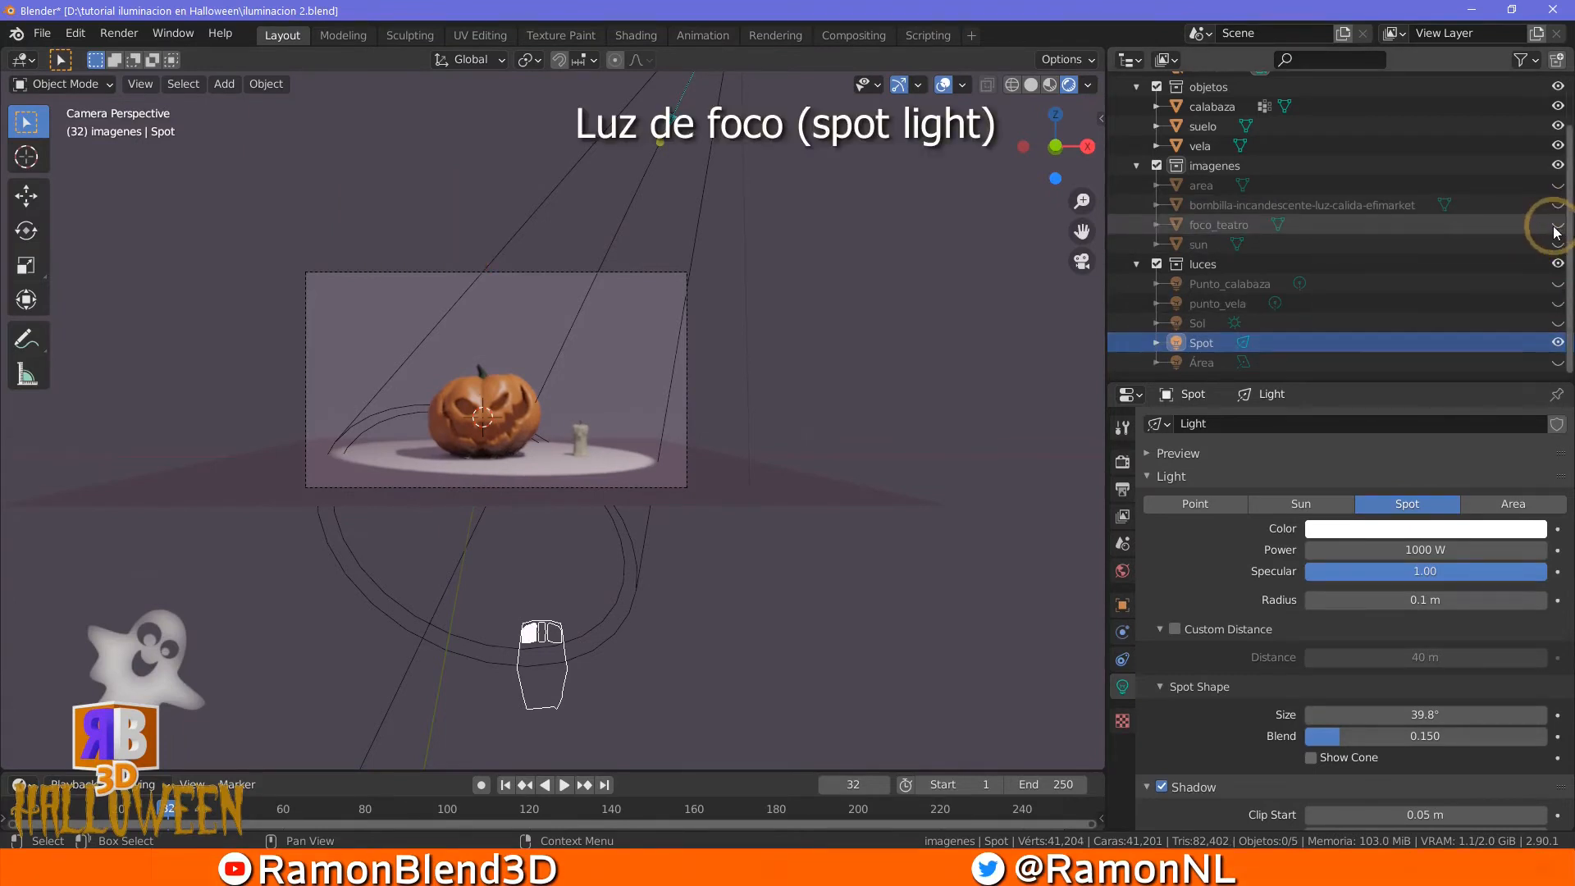
{"action": "left_click", "coordinate": [1556, 228]}
{"action": "middle_click_drag", "start_coordinate": [678, 397], "coordinate": [658, 421]}
{"action": "left_click", "coordinate": [641, 328]}
{"action": "key", "text": "g"}
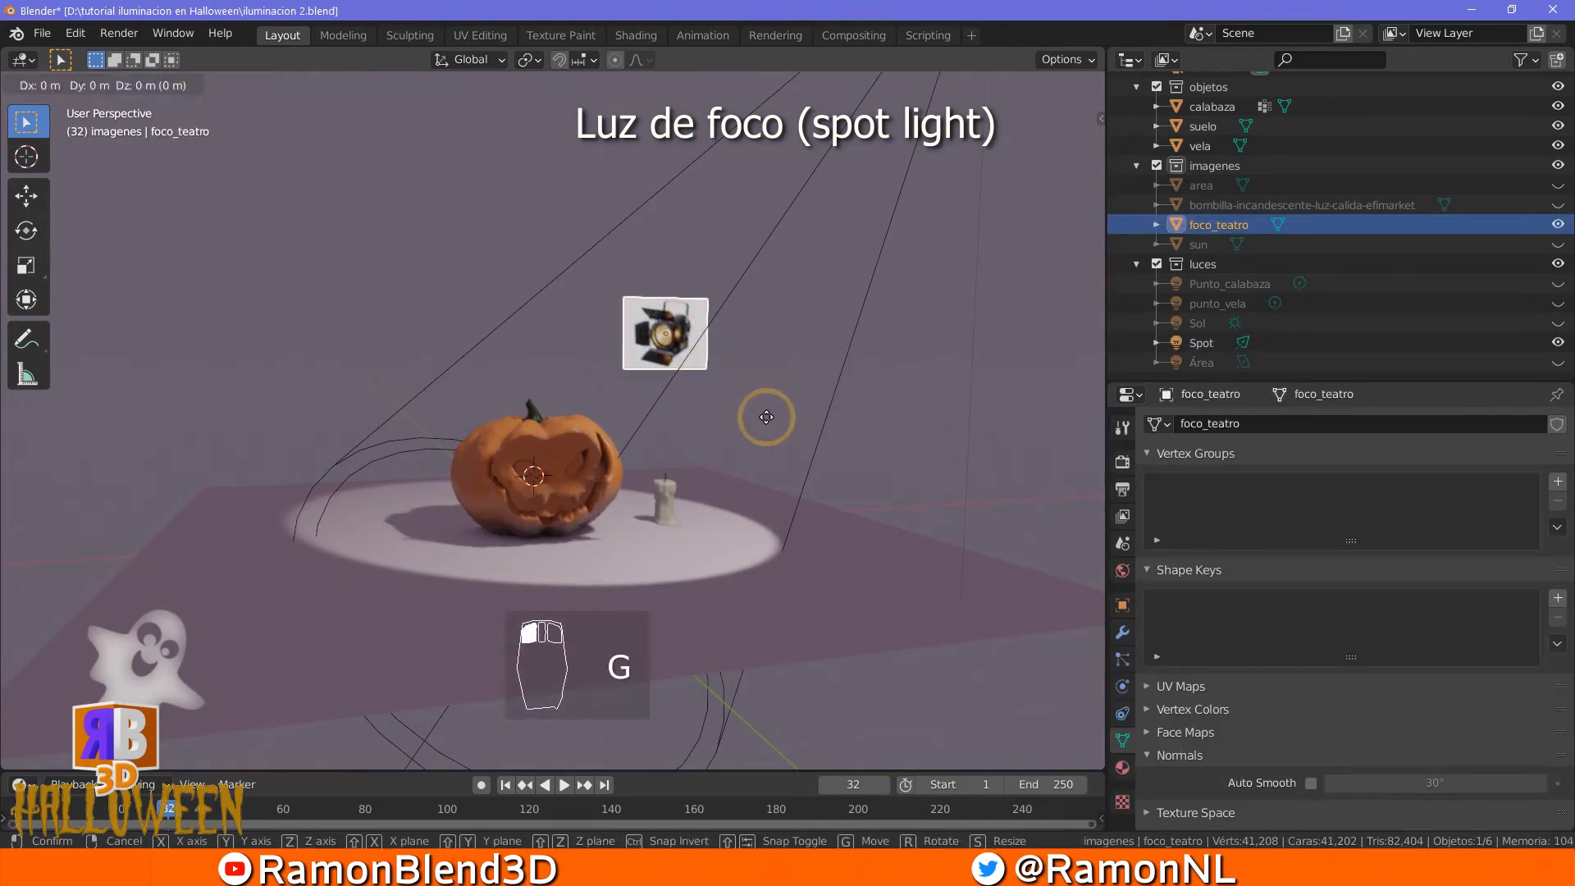
{"action": "left_click", "coordinate": [909, 484]}
{"action": "middle_click_drag", "start_coordinate": [913, 484], "coordinate": [932, 494]}
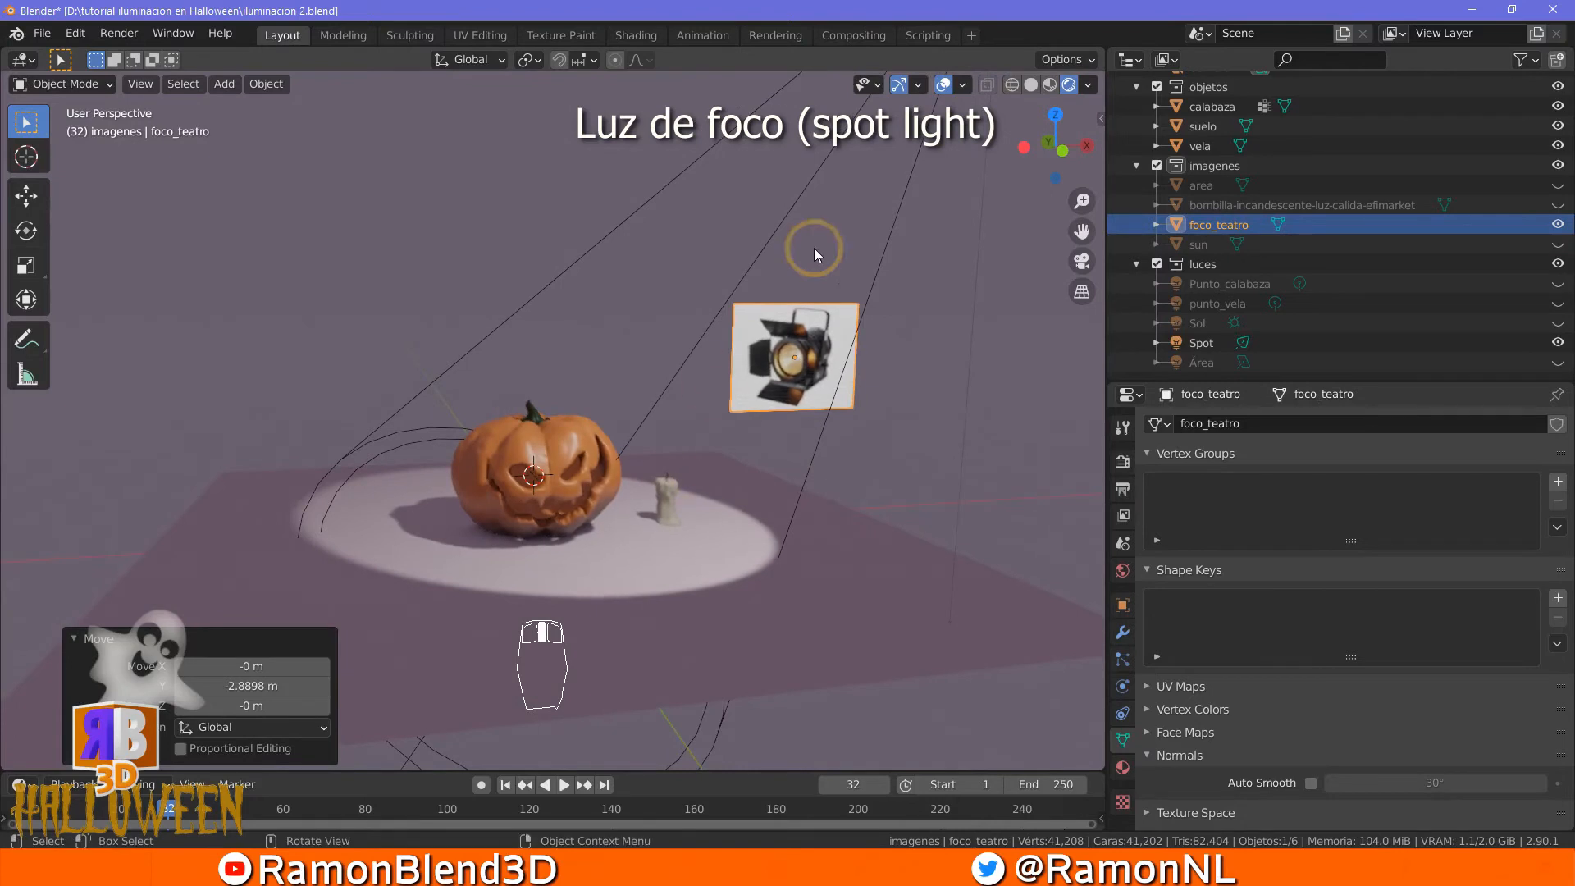
{"action": "scroll", "coordinate": [884, 155], "scroll_direction": "down", "scroll_amount": 2}
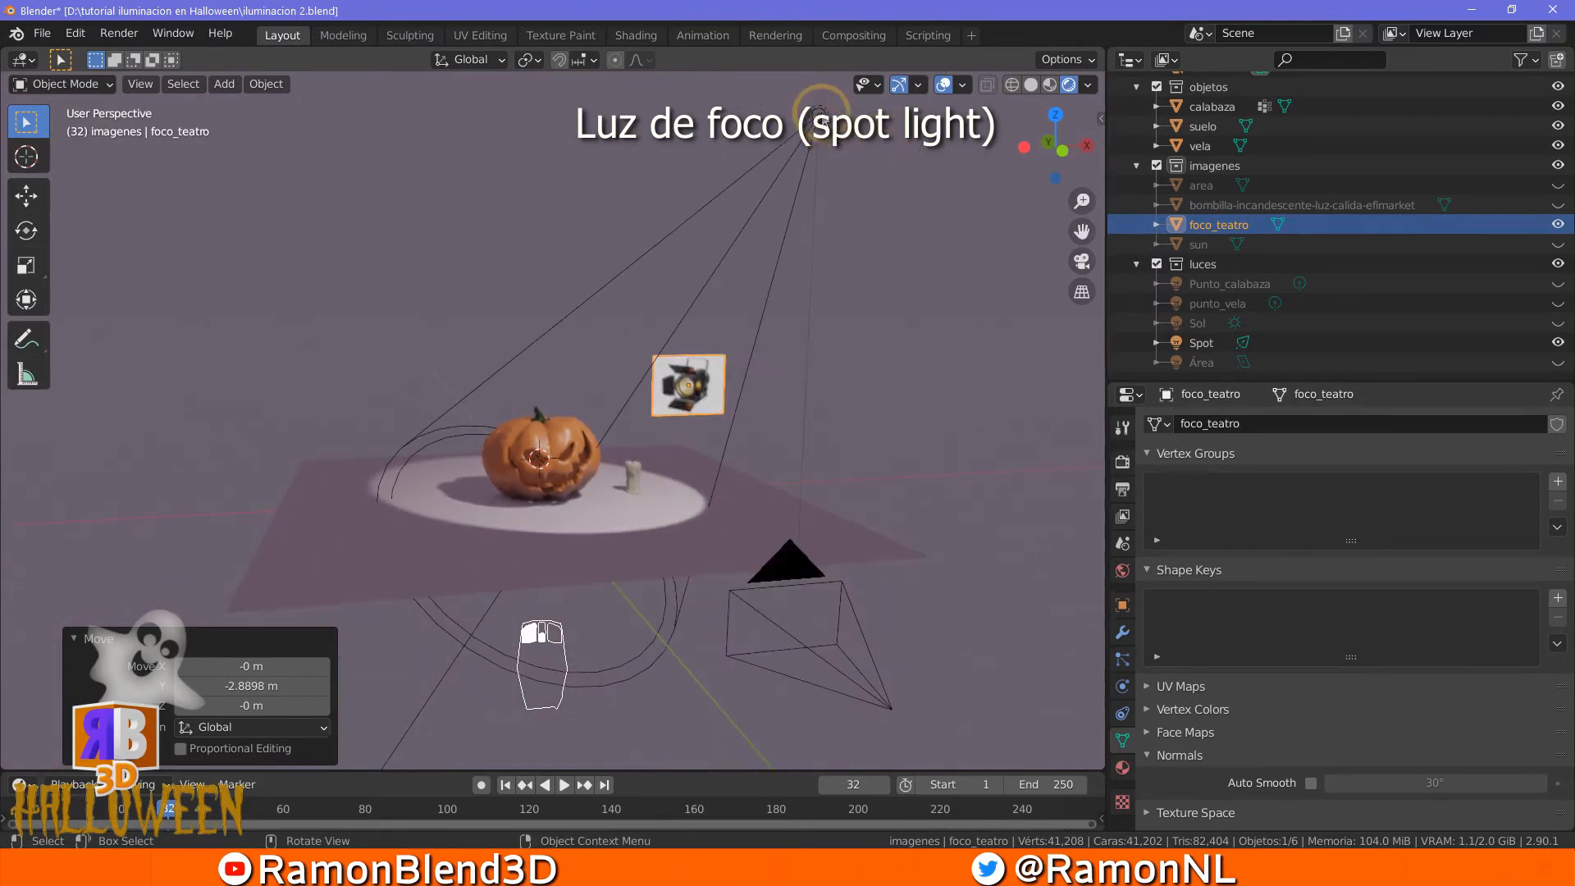
Select the Spot light and re-aim its beam at the floor slightly in front of the pumpkin
{"action": "left_click", "coordinate": [820, 111]}
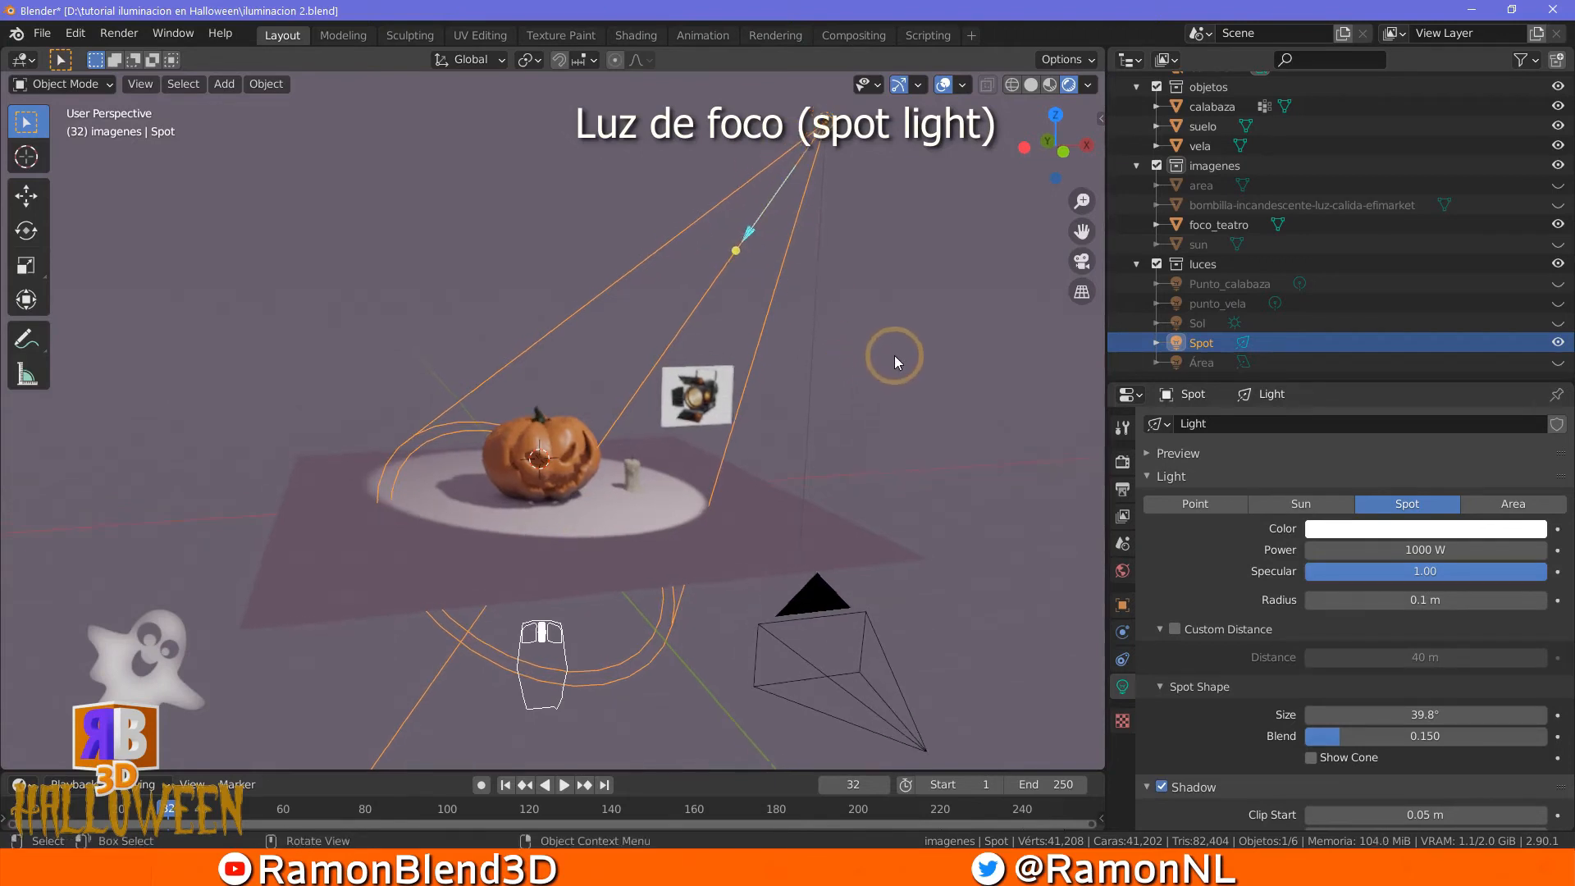
{"action": "middle_click_drag", "start_coordinate": [894, 343], "coordinate": [857, 421], "text": "shift"}
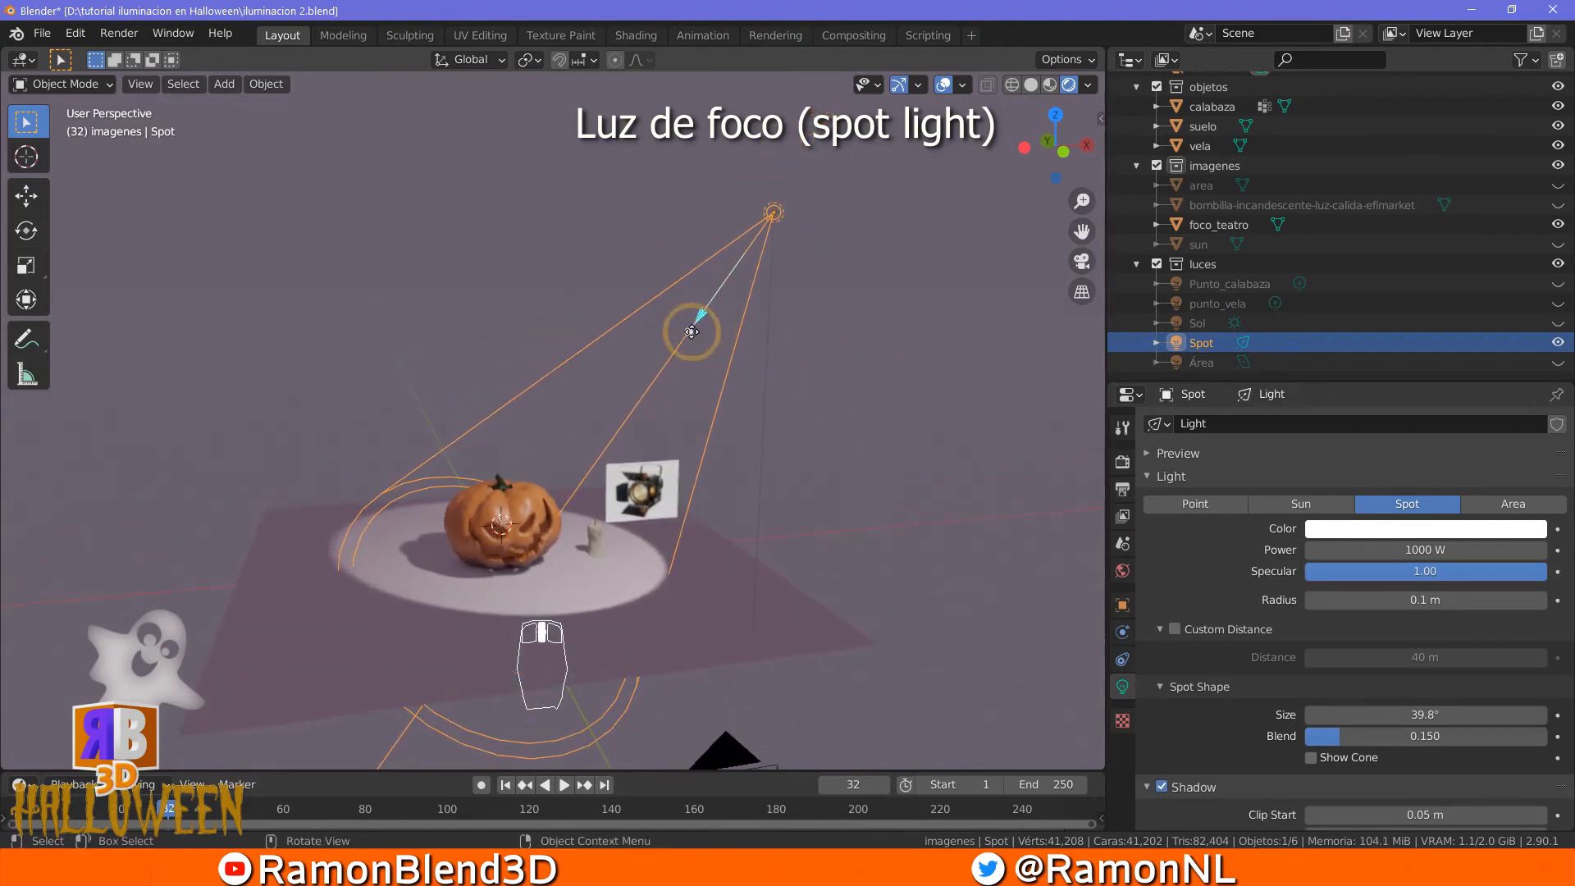
{"action": "left_click_drag", "start_coordinate": [691, 331], "coordinate": [761, 323]}
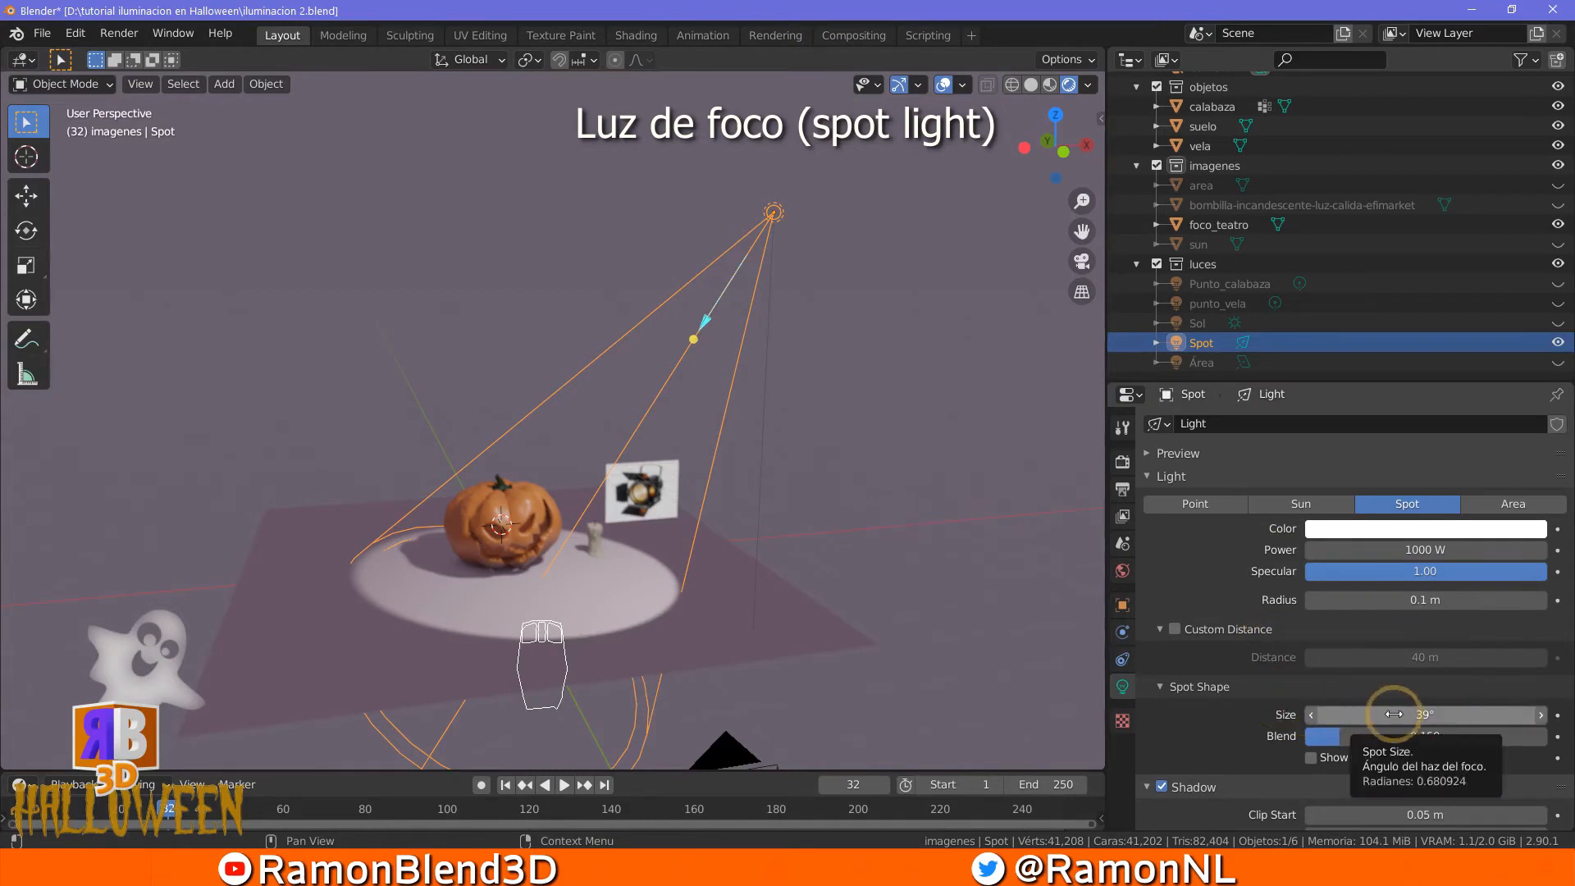
Set the Spot light's cone size to 45.2° and review its object transform values
{"action": "left_click_drag", "start_coordinate": [1388, 713], "coordinate": [1566, 712]}
{"action": "left_click_drag", "start_coordinate": [157, 699], "coordinate": [1389, 712]}
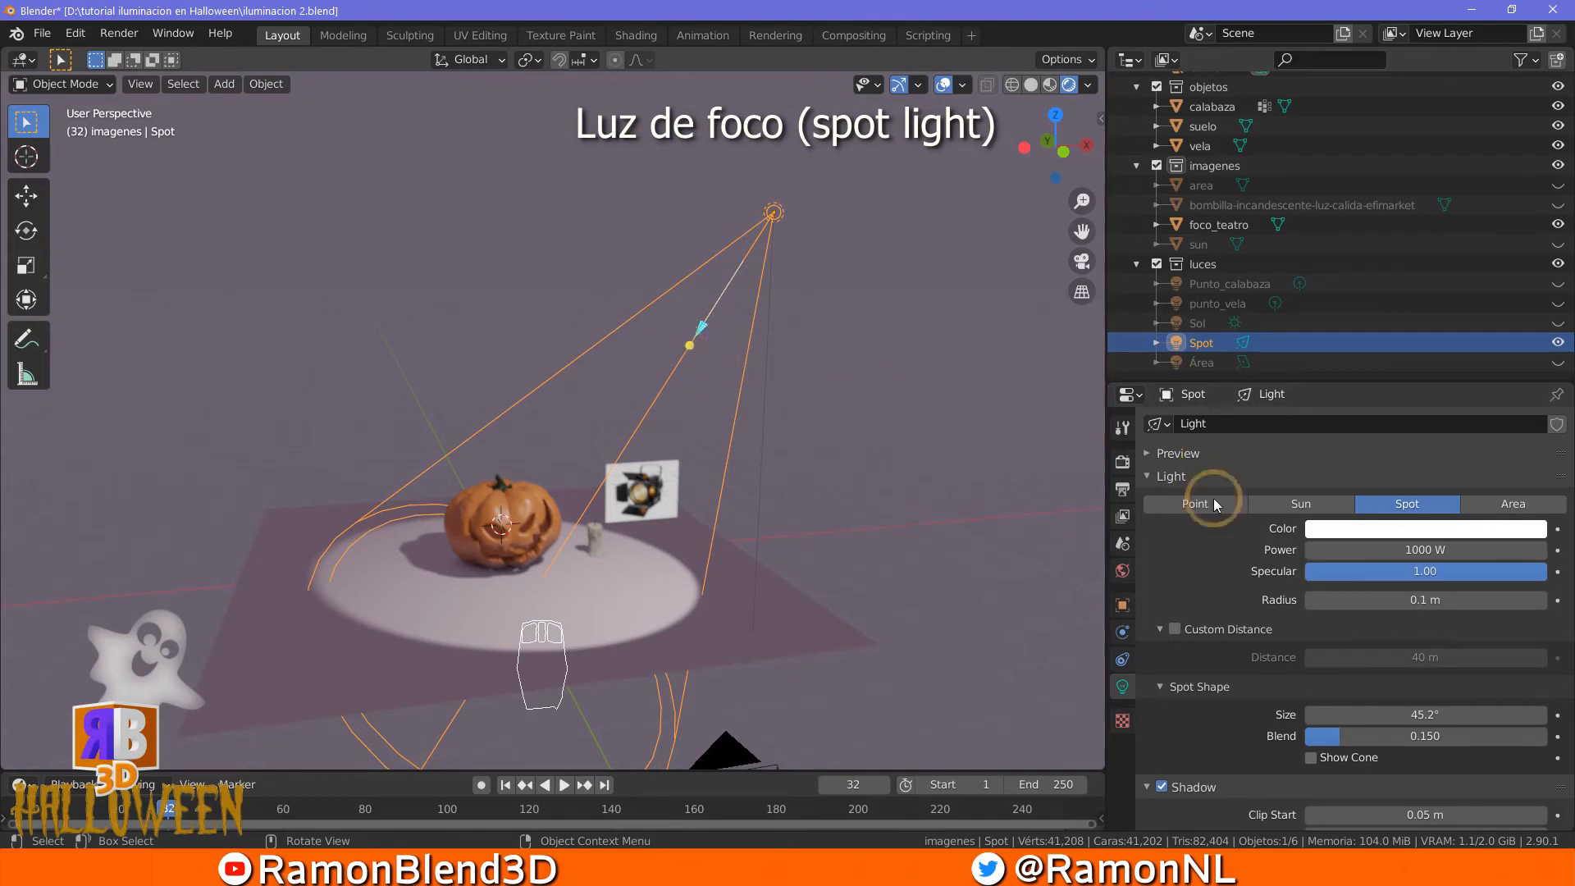
{"action": "left_click", "coordinate": [1122, 605]}
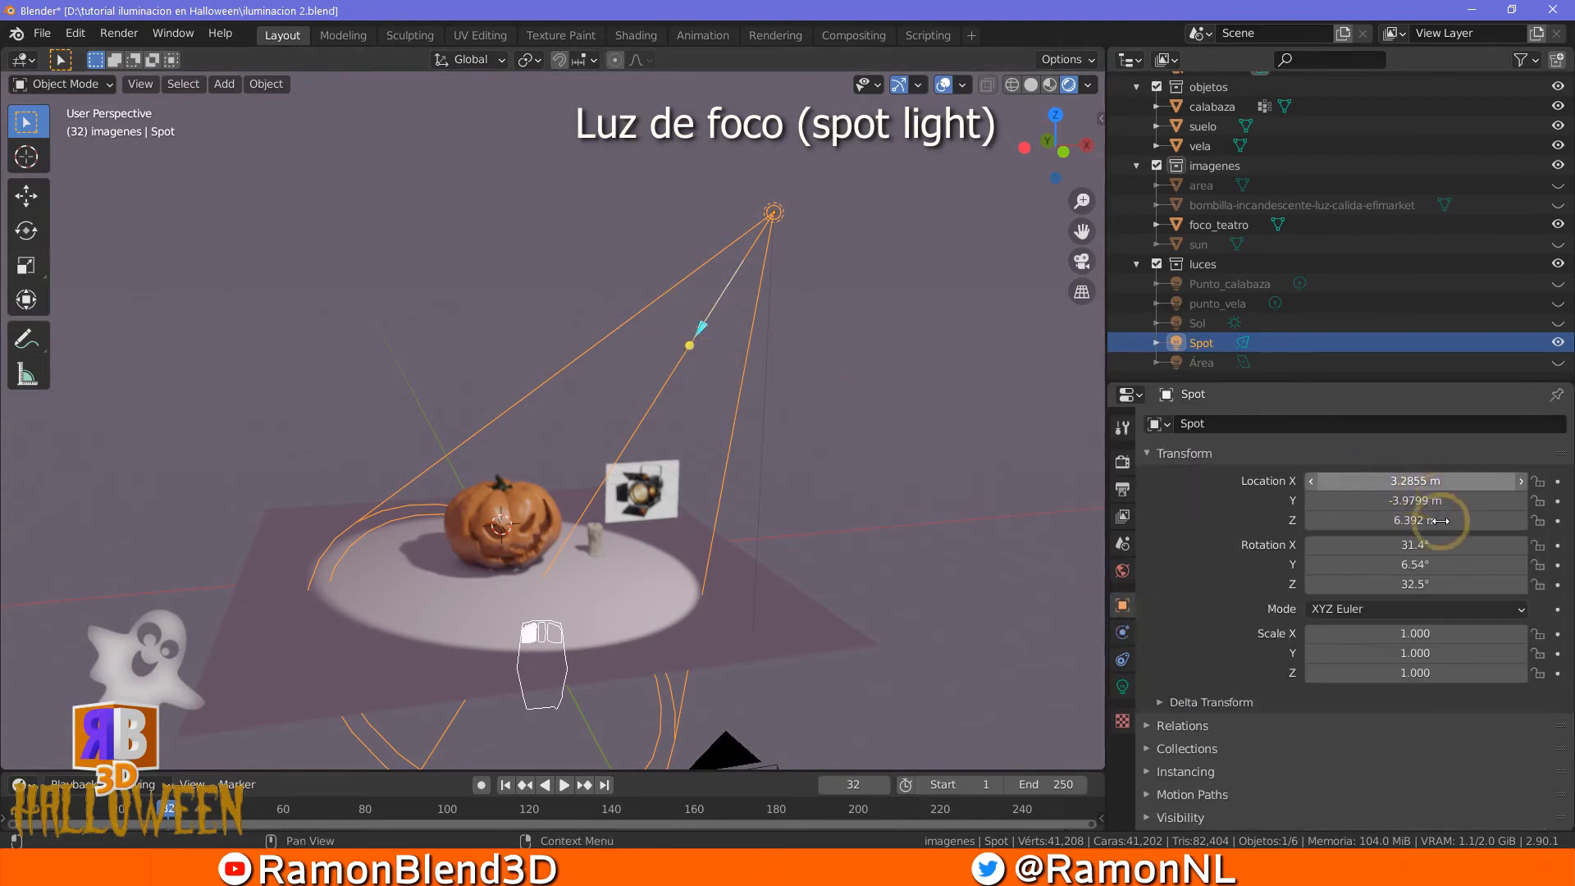
{"action": "left_click", "coordinate": [1121, 686]}
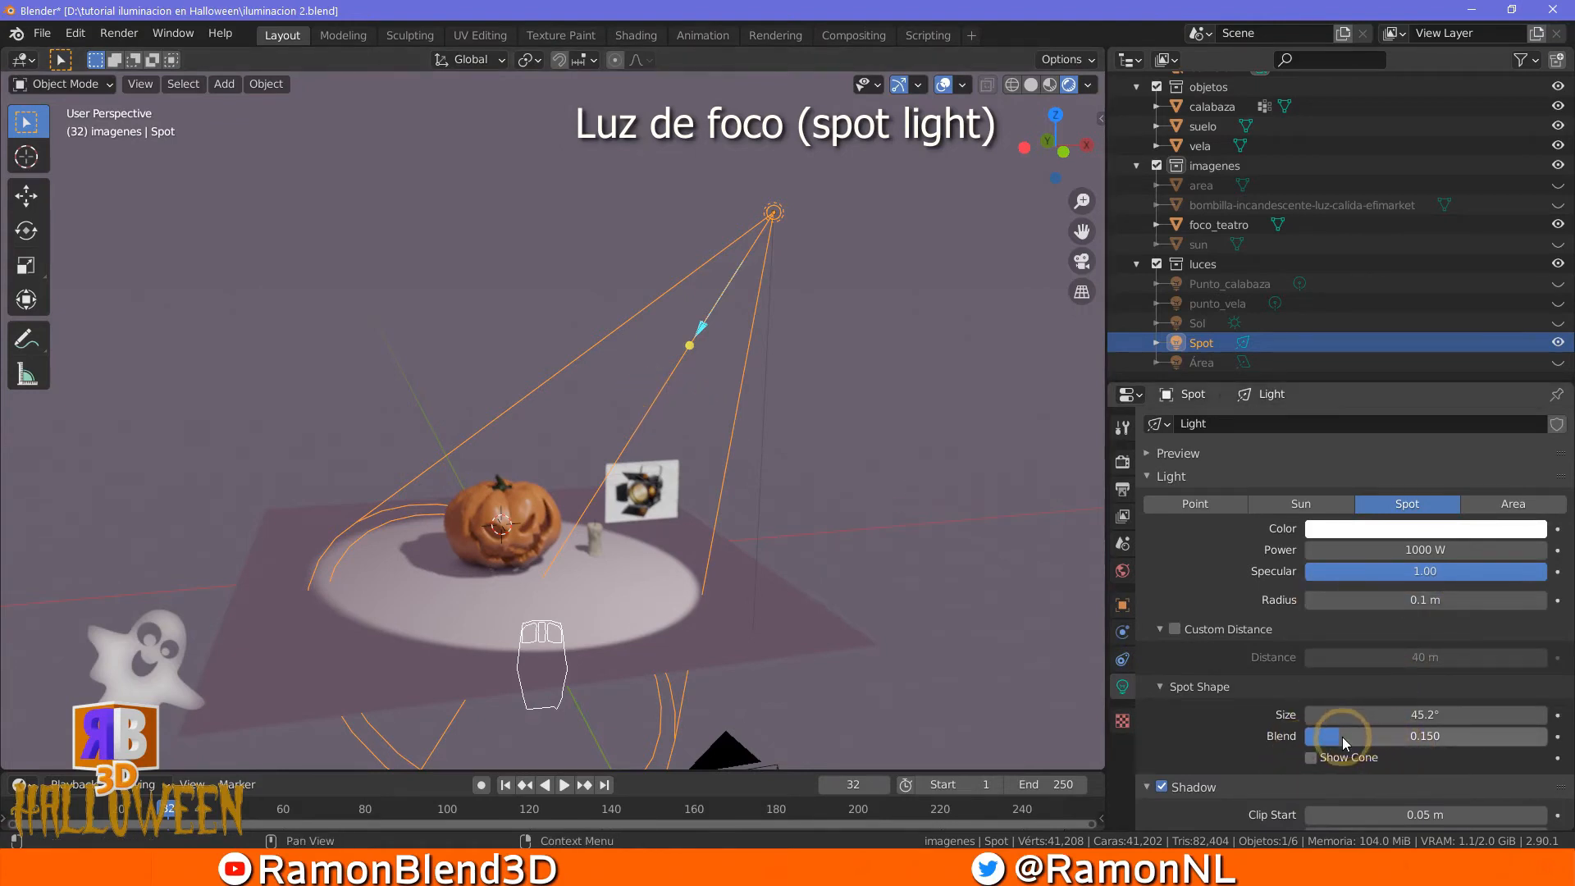
Try a spot blend of 0 for a hard edge, and set the blend to 1 for a soft edge
{"action": "left_click_drag", "start_coordinate": [1343, 740], "coordinate": [1244, 740]}
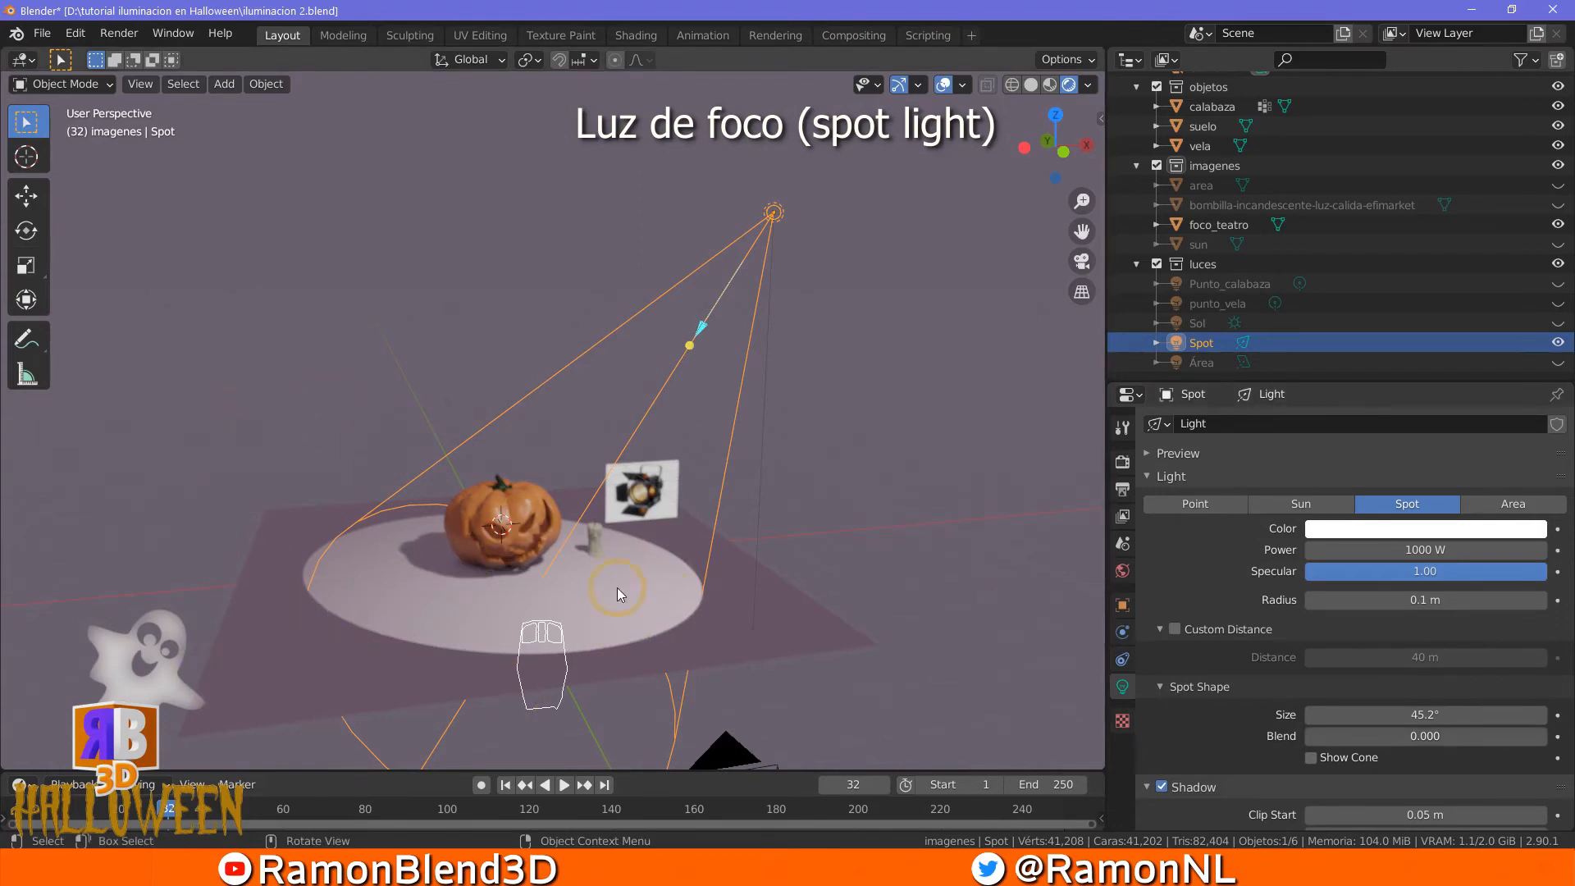
{"action": "left_click_drag", "start_coordinate": [1325, 731], "coordinate": [1517, 734]}
{"action": "left_click_drag", "start_coordinate": [25, 746], "coordinate": [294, 554]}
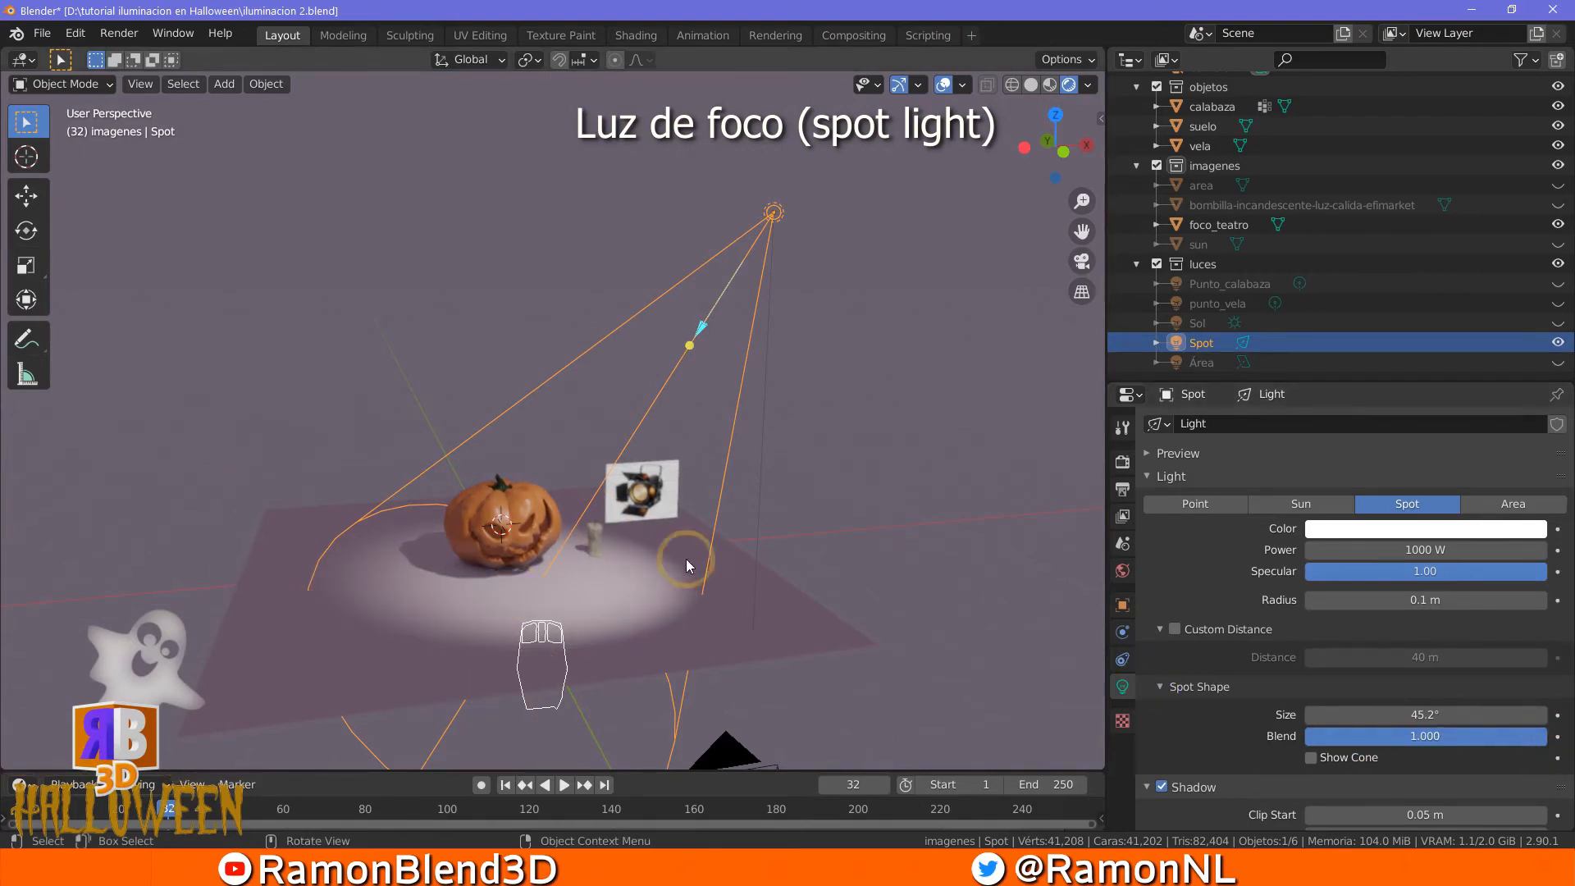
Toggle the display of the Spot light's cone on and off, leaving it off
{"action": "left_click", "coordinate": [1311, 757]}
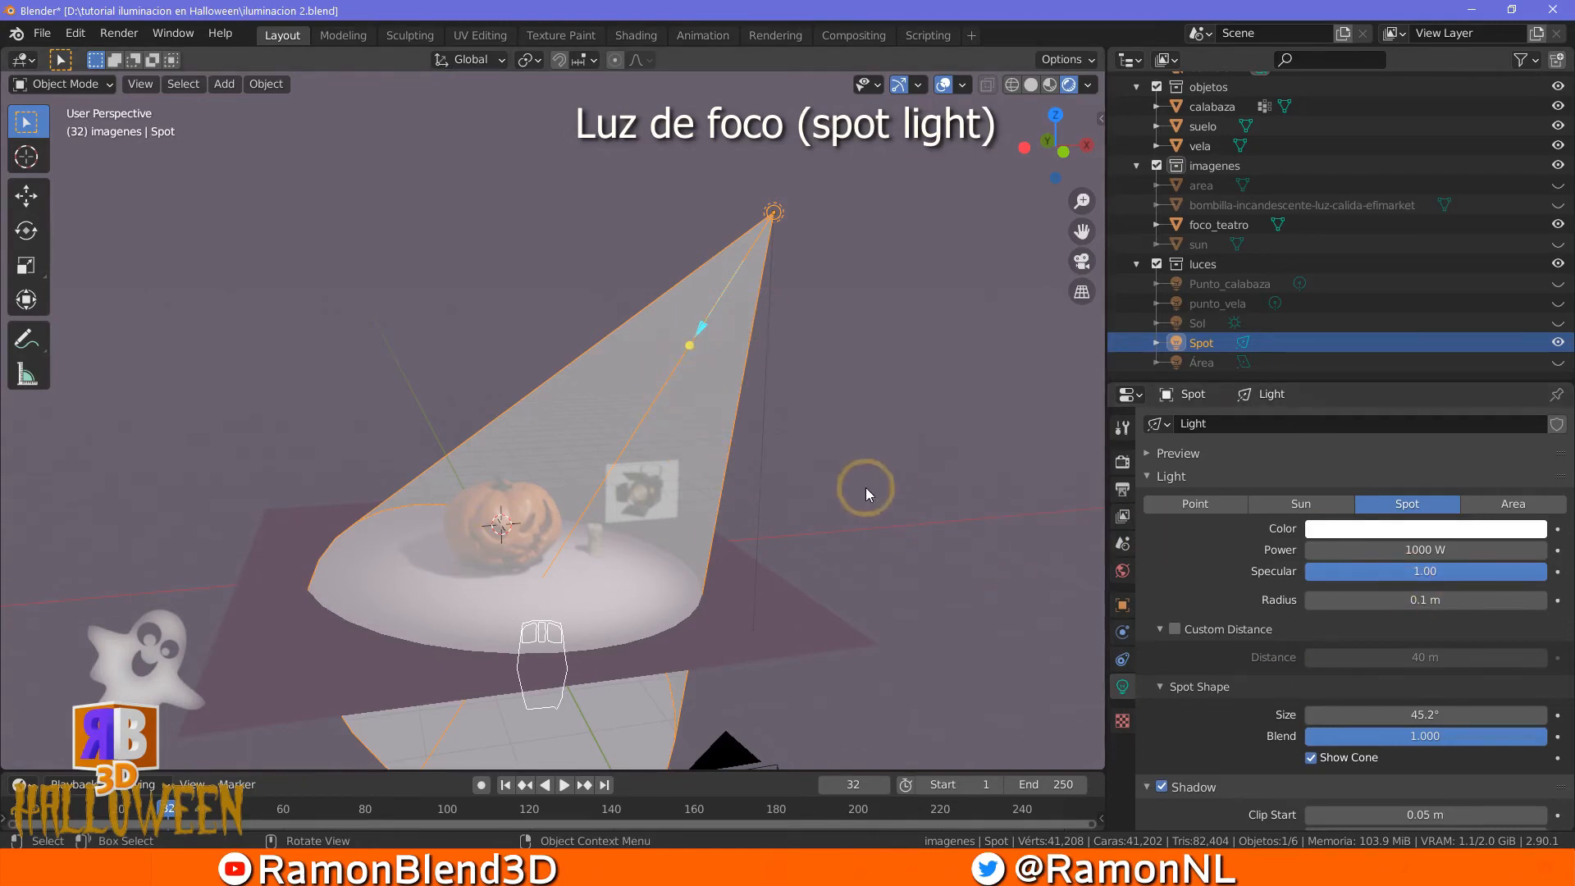
{"action": "left_click", "coordinate": [1310, 758]}
{"action": "left_click", "coordinate": [1311, 759]}
{"action": "left_click", "coordinate": [1310, 759]}
{"action": "left_click", "coordinate": [1311, 759]}
{"action": "left_click", "coordinate": [1311, 758]}
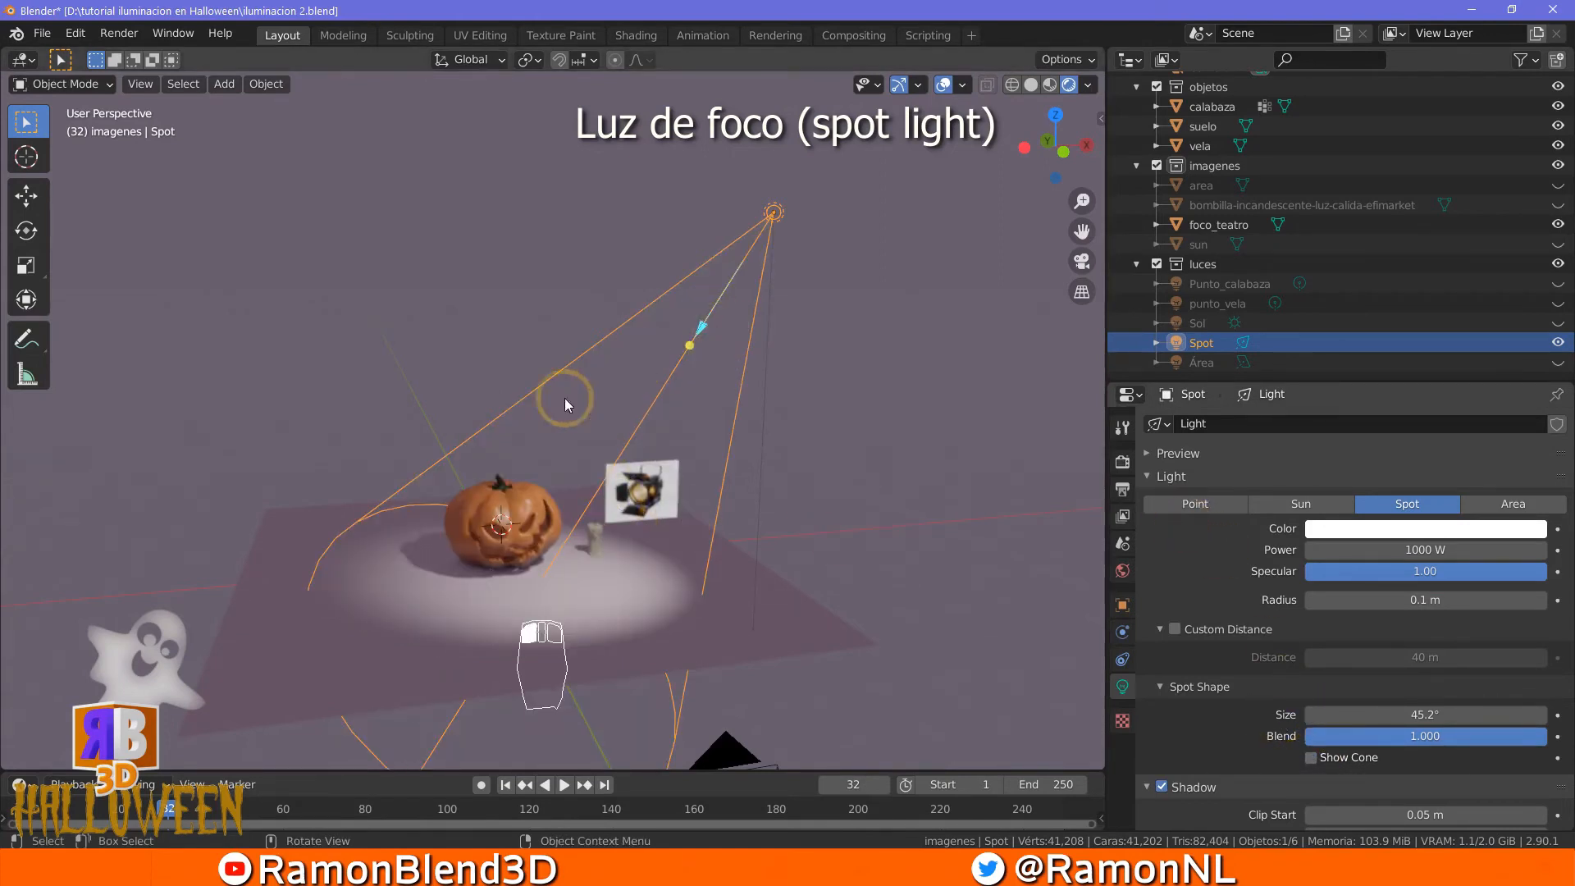
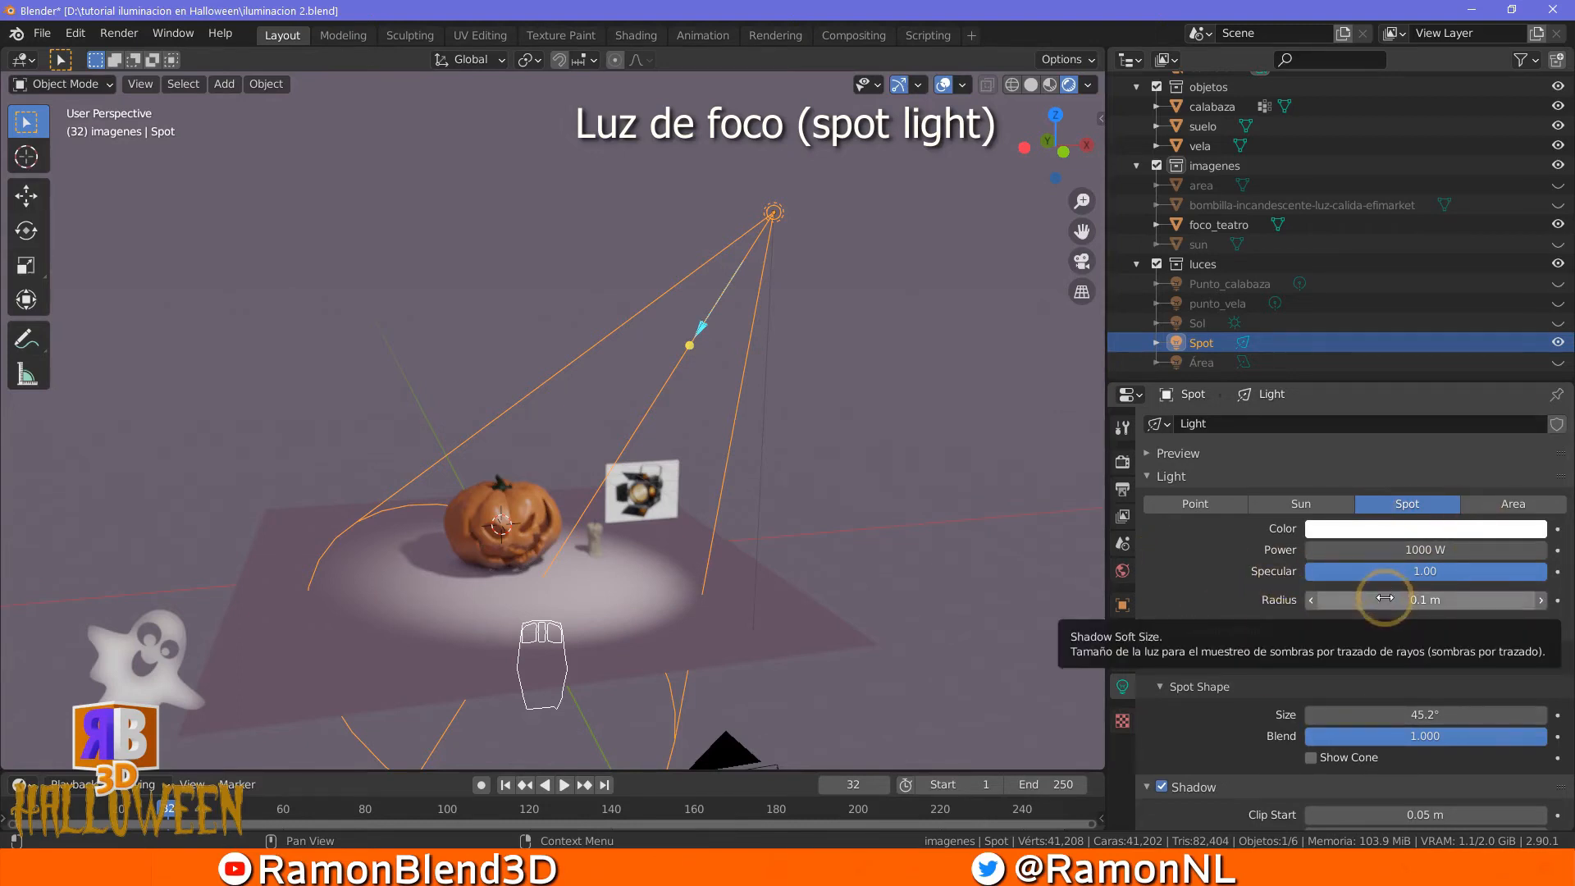
Try large radii of 6.3 m and 3.84 m on the Spot light, and set the radius to 0.29 m
{"action": "left_click_drag", "start_coordinate": [1385, 598], "coordinate": [338, 560]}
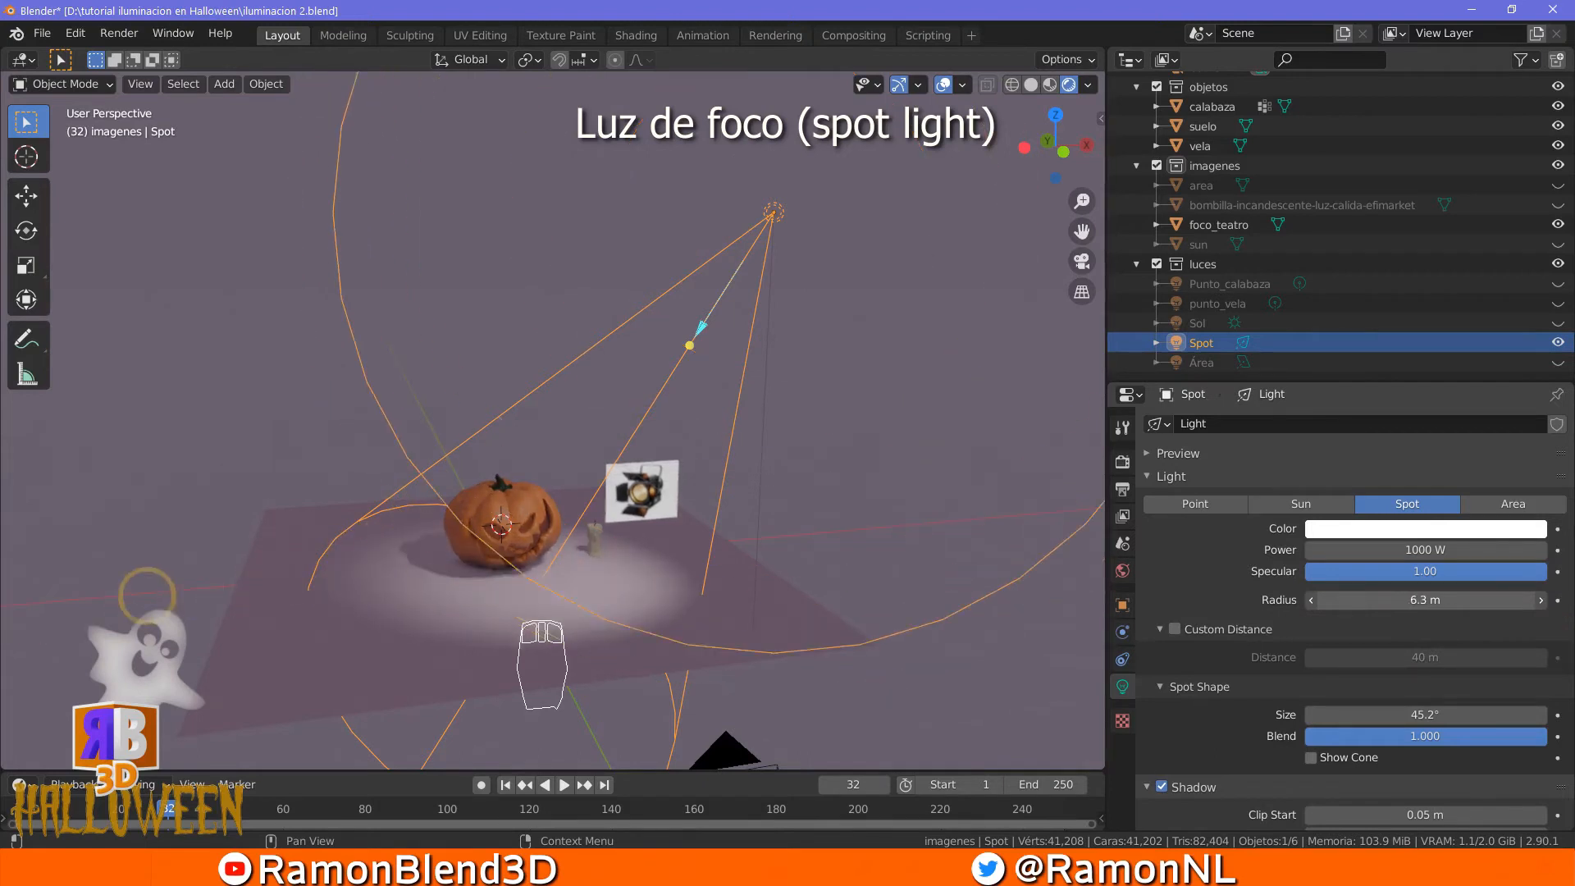
{"action": "left_click_drag", "start_coordinate": [1476, 600], "coordinate": [1268, 780]}
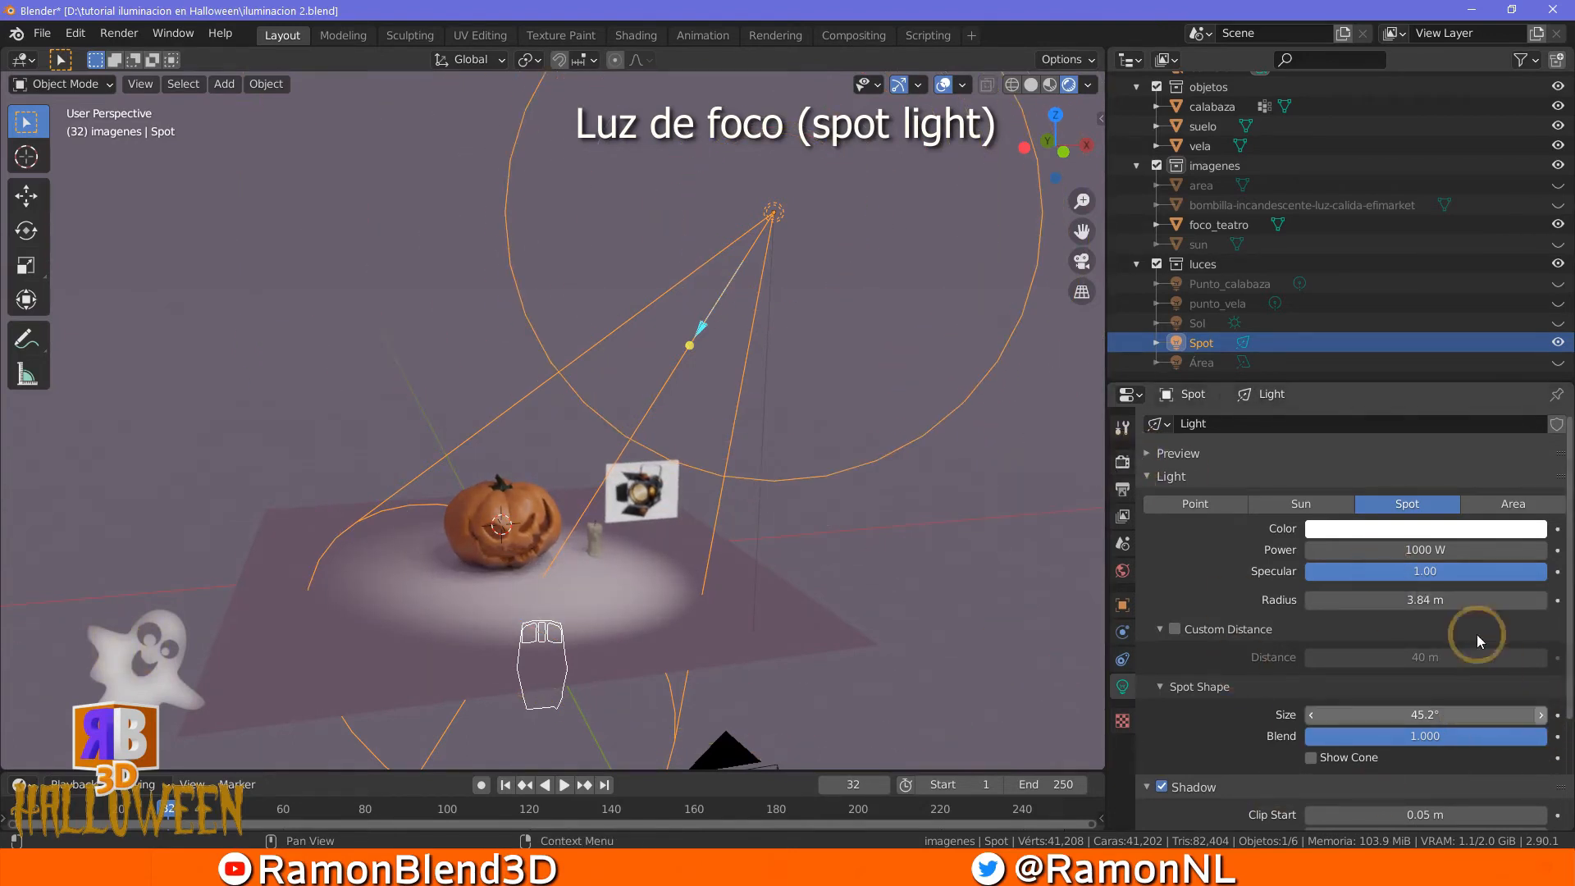
{"action": "left_click_drag", "start_coordinate": [1476, 600], "coordinate": [1147, 633]}
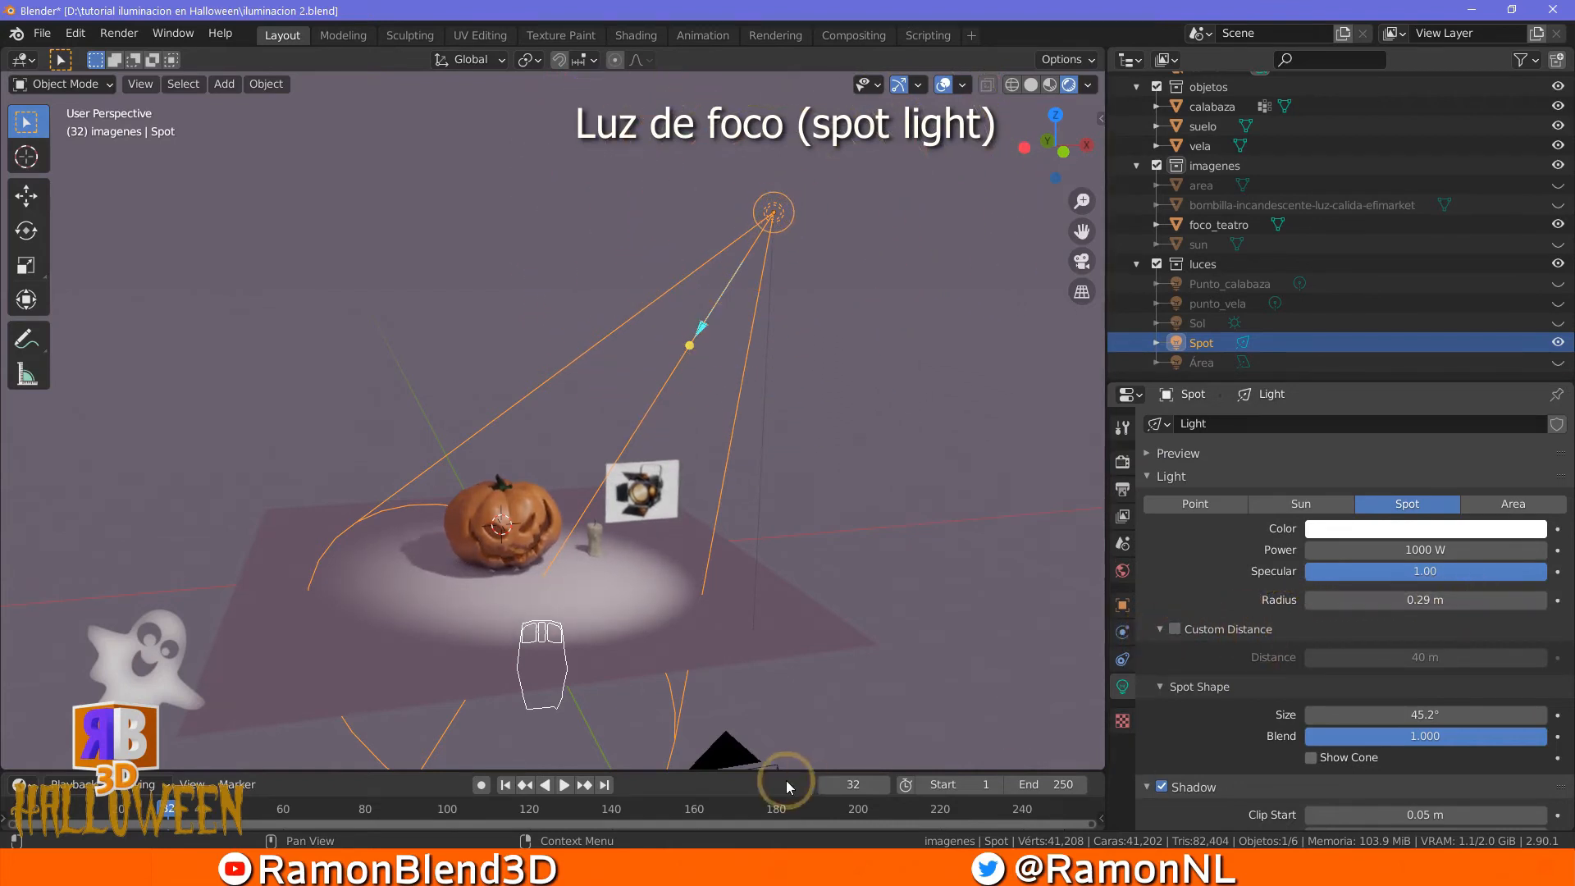
Toggle the Spot light's shadow off and on, leaving it on, and examine the shadows around the pumpkin and candle
{"action": "scroll", "coordinate": [1467, 722], "scroll_direction": "down", "scroll_amount": 3}
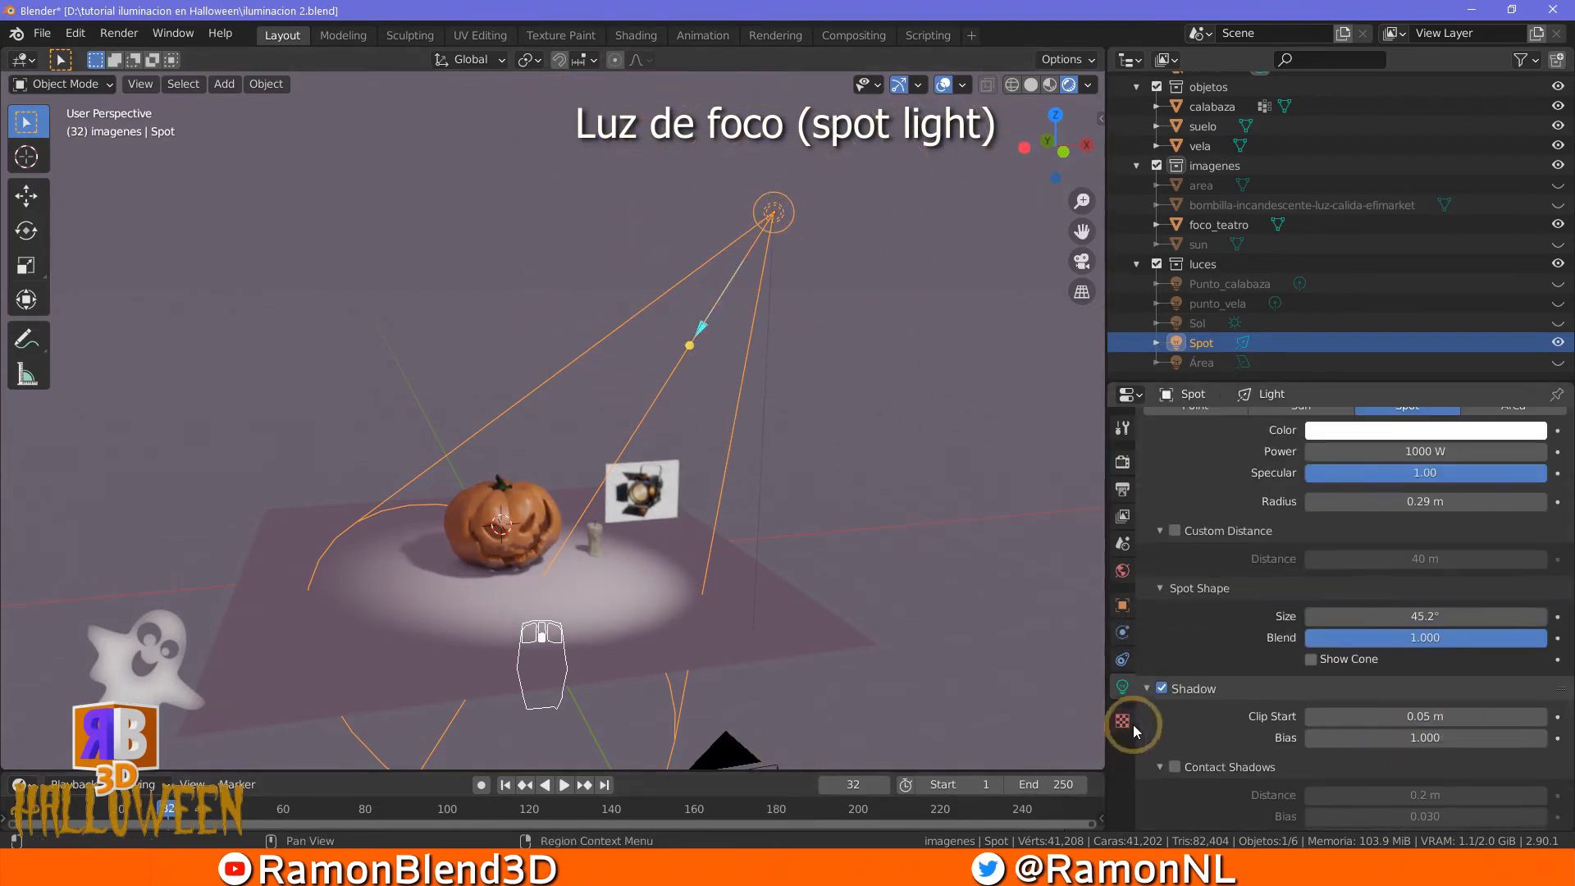
{"action": "left_click", "coordinate": [1161, 689]}
{"action": "left_click", "coordinate": [1161, 689]}
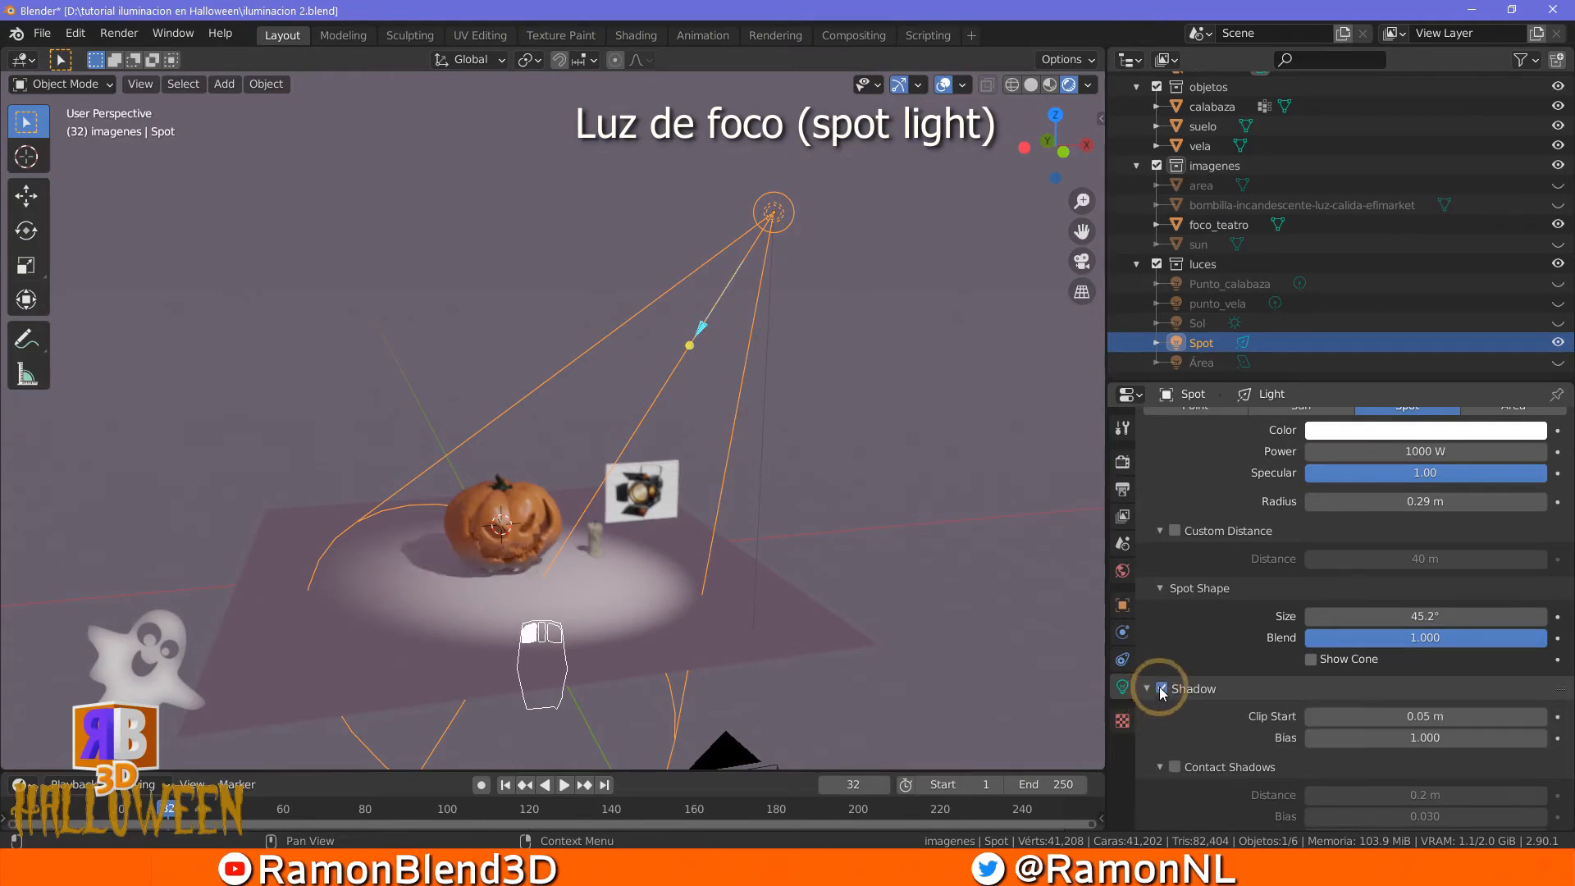
{"action": "left_click", "coordinate": [1161, 689]}
{"action": "left_click", "coordinate": [1161, 689]}
{"action": "left_click", "coordinate": [1162, 689]}
{"action": "left_click", "coordinate": [1161, 689]}
{"action": "scroll", "coordinate": [386, 520], "scroll_direction": "up", "scroll_amount": 5}
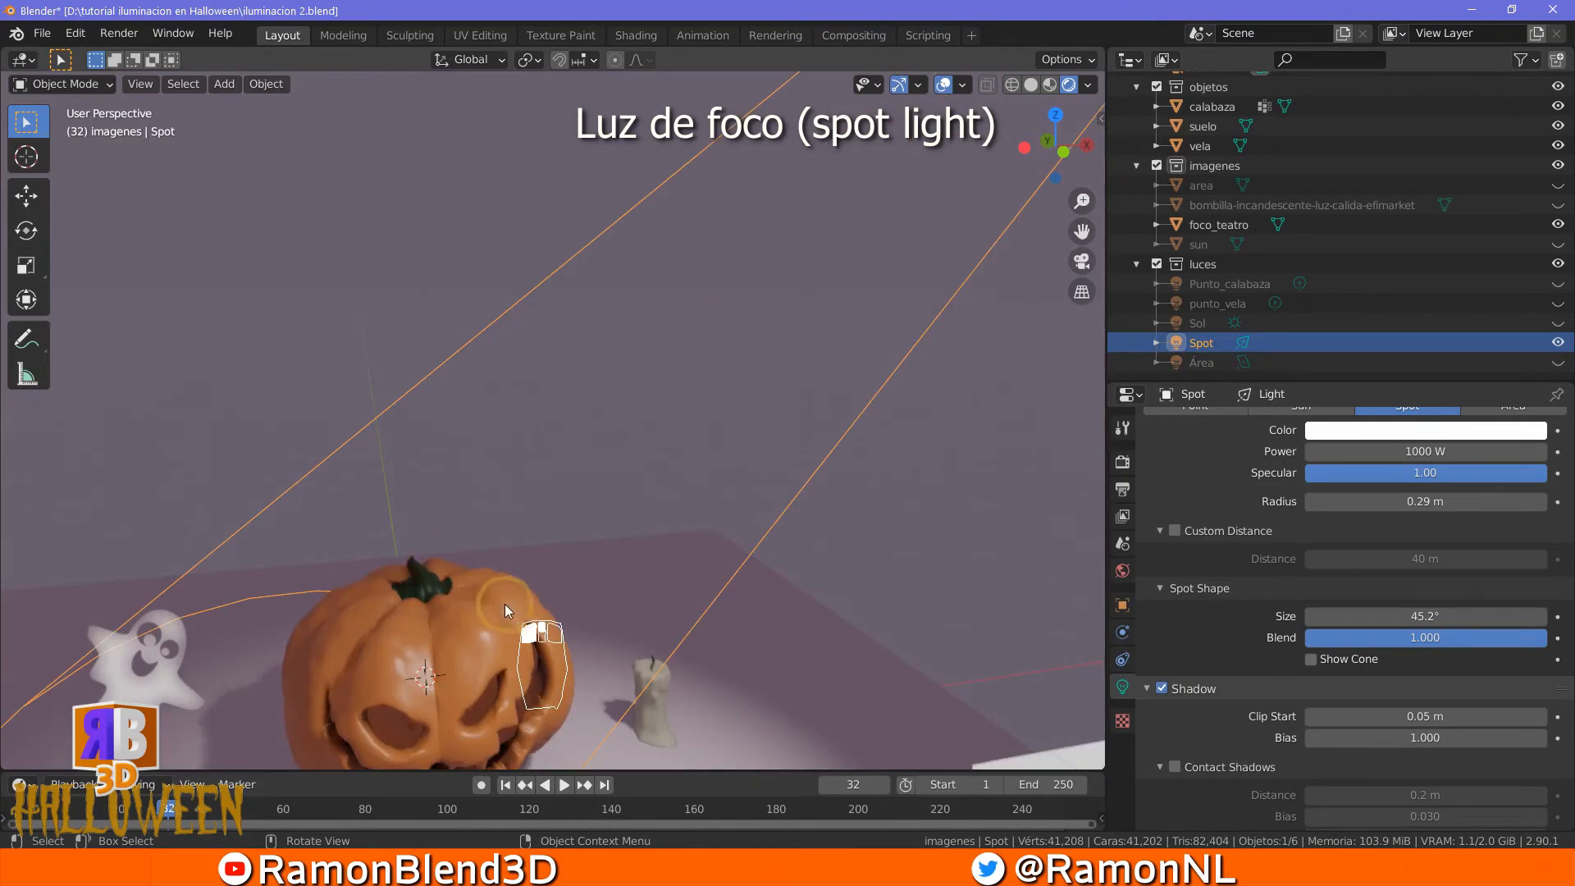
{"action": "scroll", "coordinate": [686, 424], "scroll_direction": "down", "scroll_amount": 5}
{"action": "scroll", "coordinate": [551, 547], "scroll_direction": "up", "scroll_amount": 3}
{"action": "scroll", "coordinate": [655, 490], "scroll_direction": "down", "scroll_amount": 2}
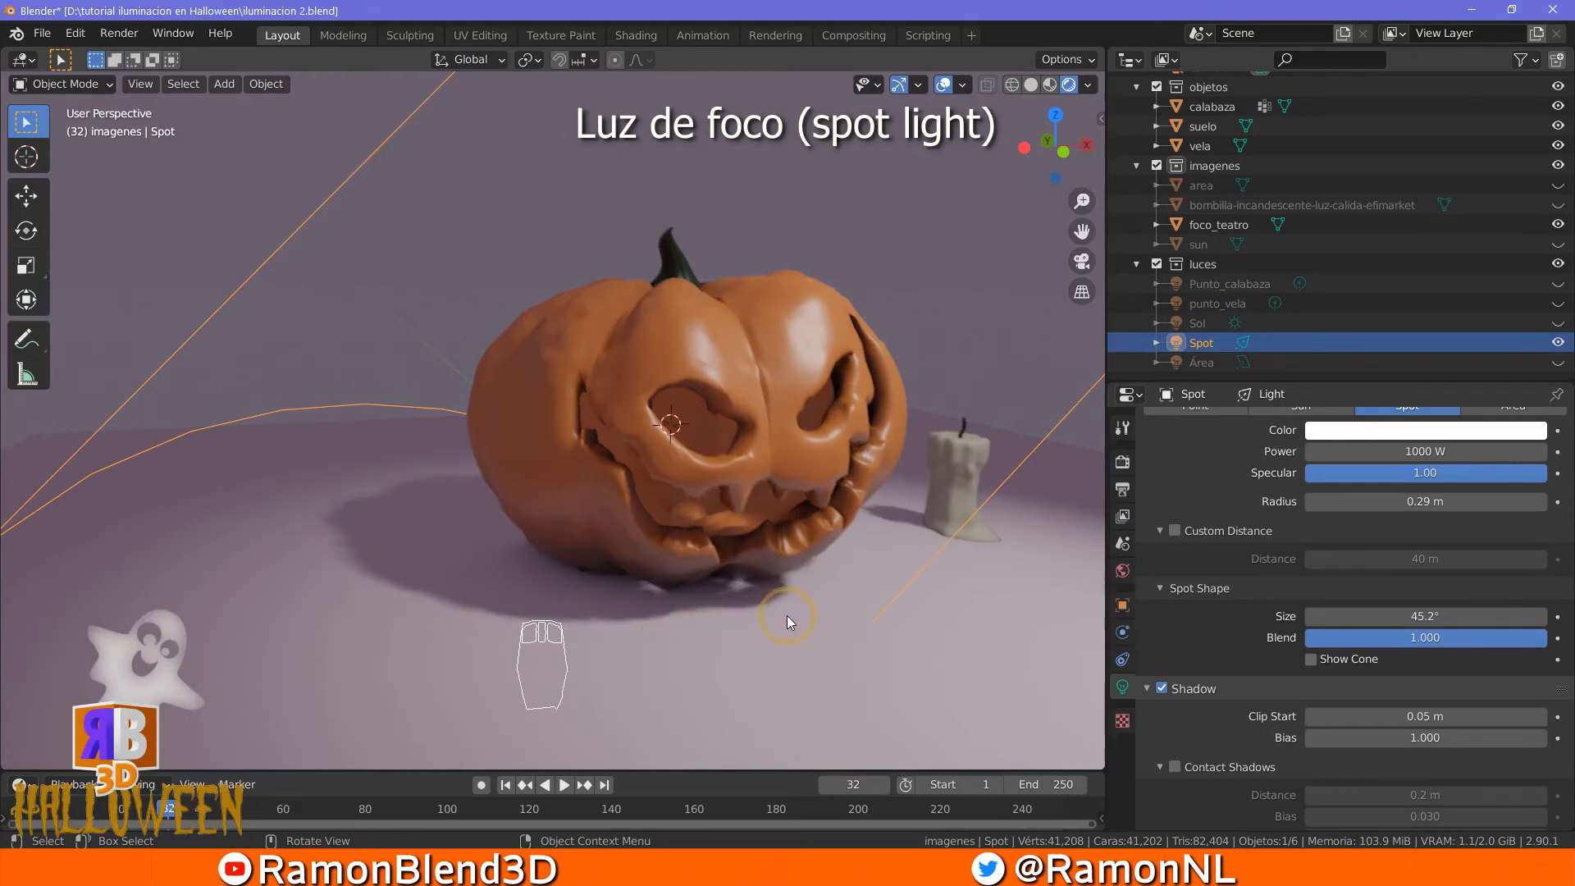
{"action": "scroll", "coordinate": [774, 592], "scroll_direction": "down", "scroll_amount": 5}
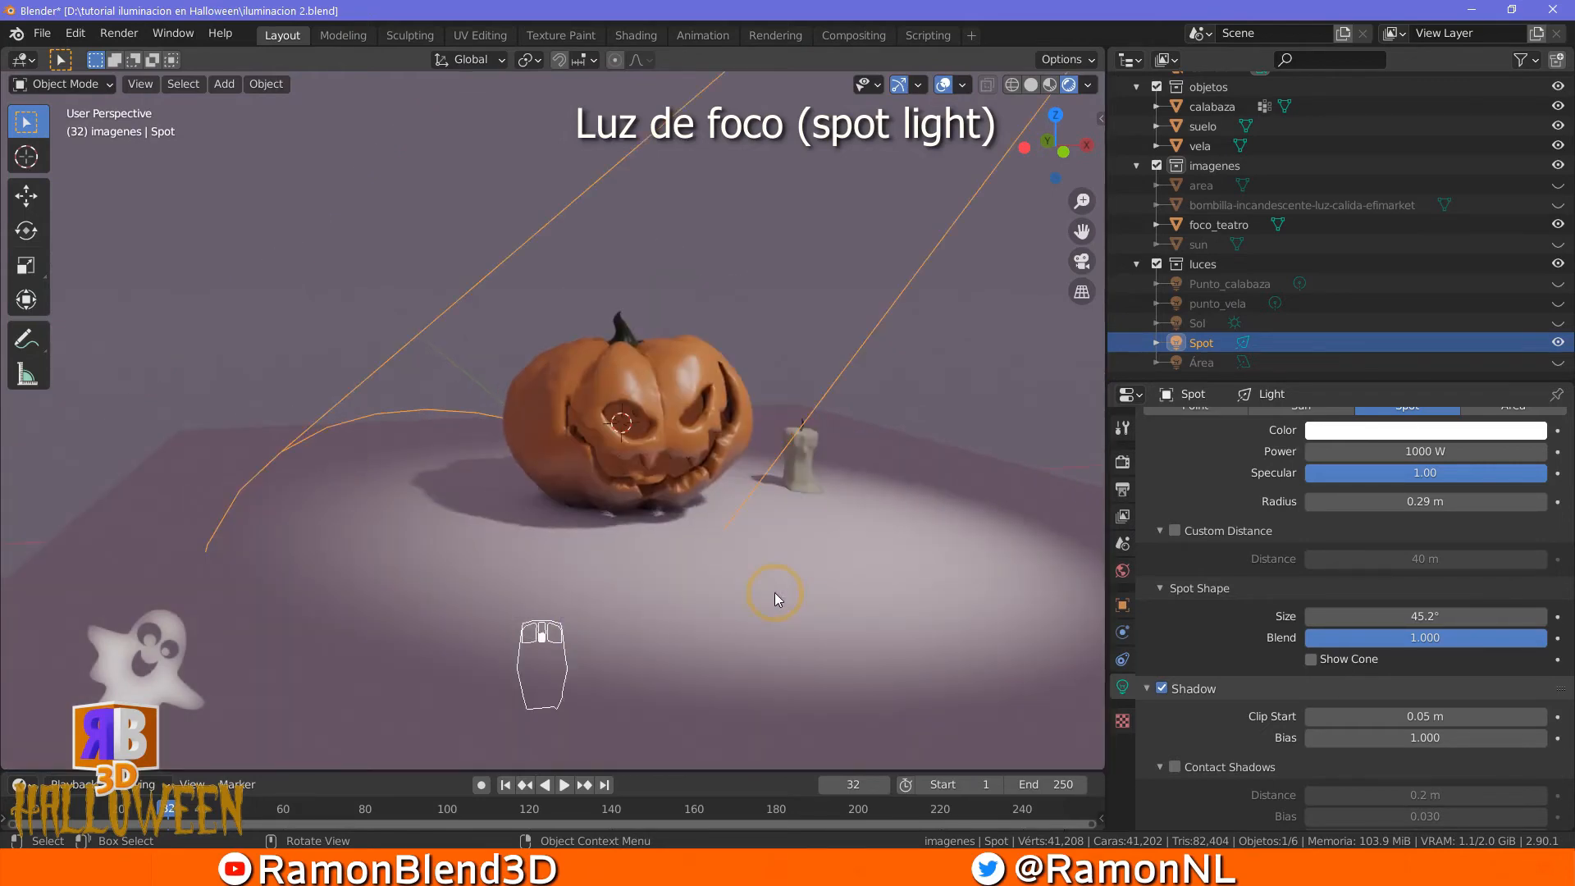
Save the current scene file
{"action": "key", "text": "ctrl+s"}
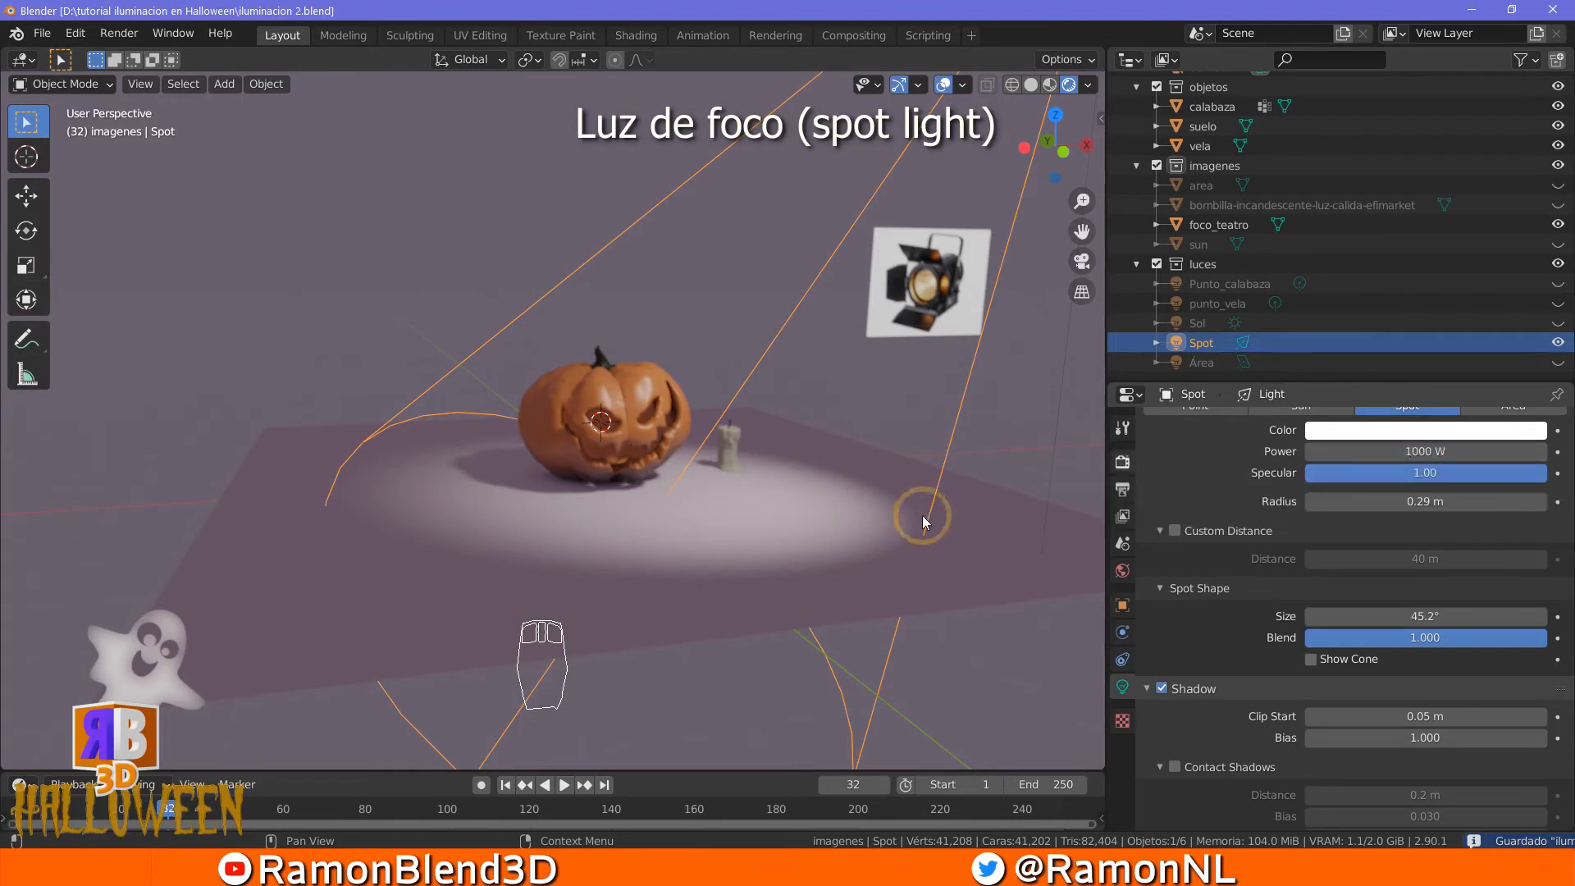
{"action": "middle_click_drag", "start_coordinate": [773, 431], "coordinate": [774, 434]}
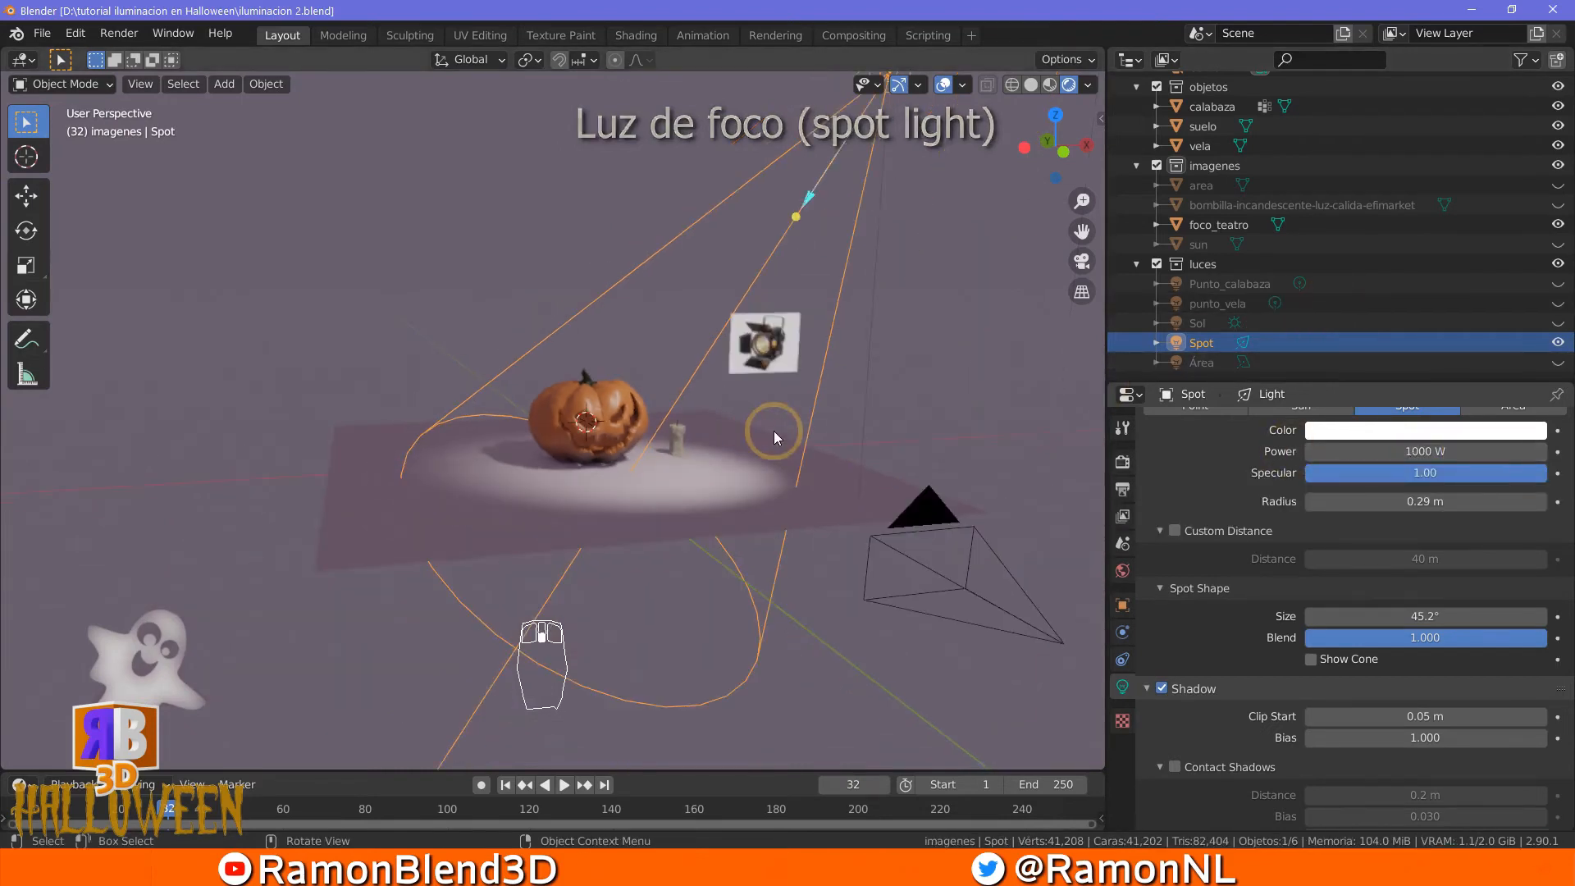
{"action": "scroll", "coordinate": [774, 432], "scroll_direction": "down", "scroll_amount": 1}
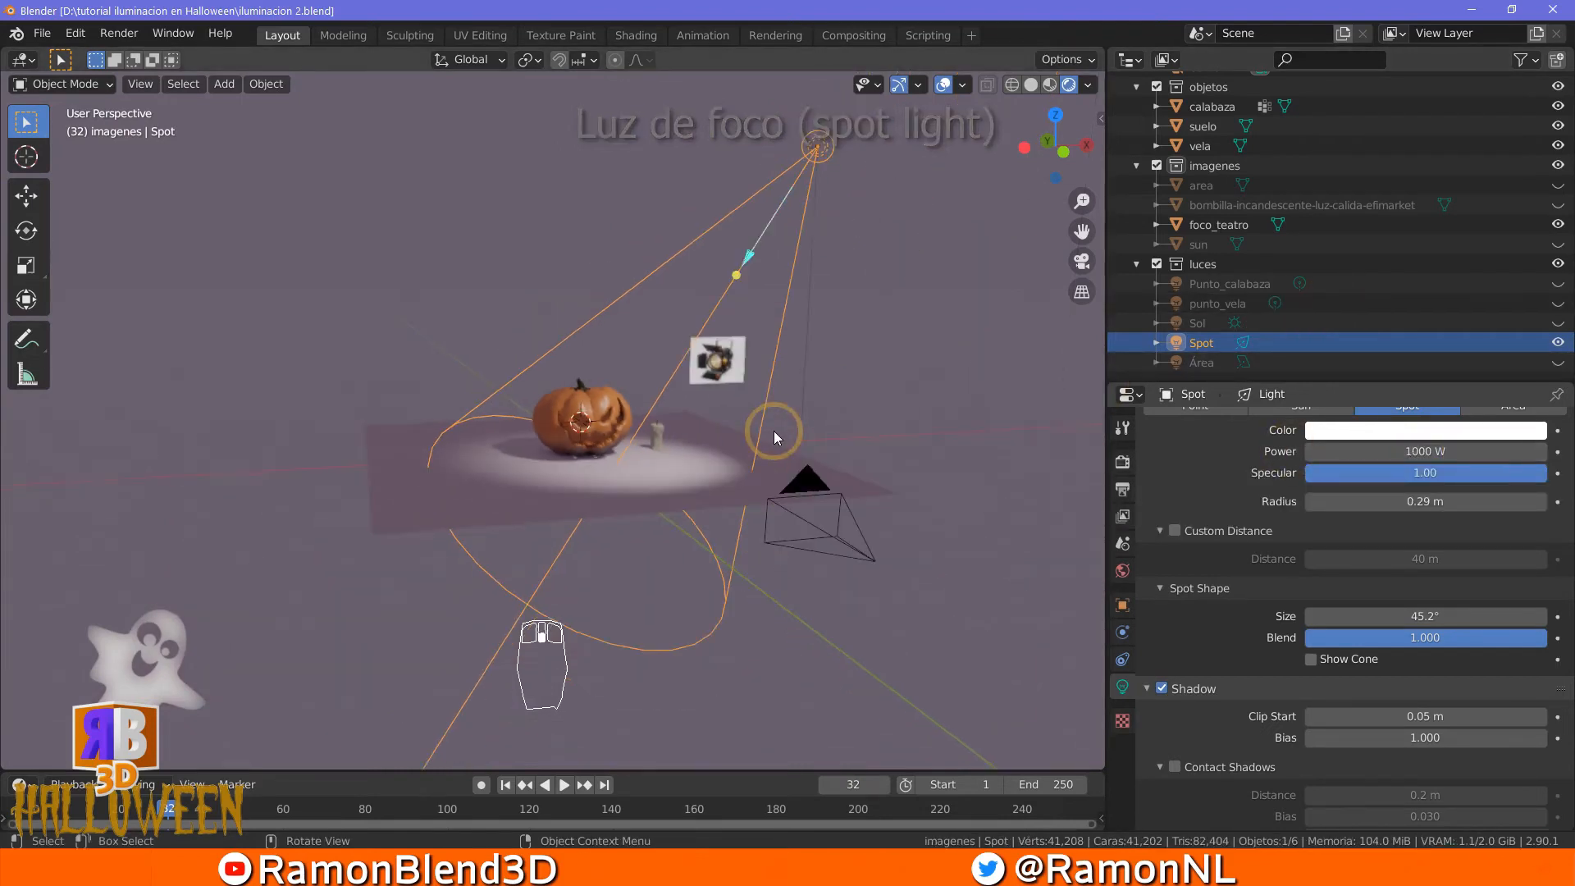
Hide the Spot light and its foco_teatro image, and show the Área light with the area reference image
{"action": "left_click", "coordinate": [1557, 343]}
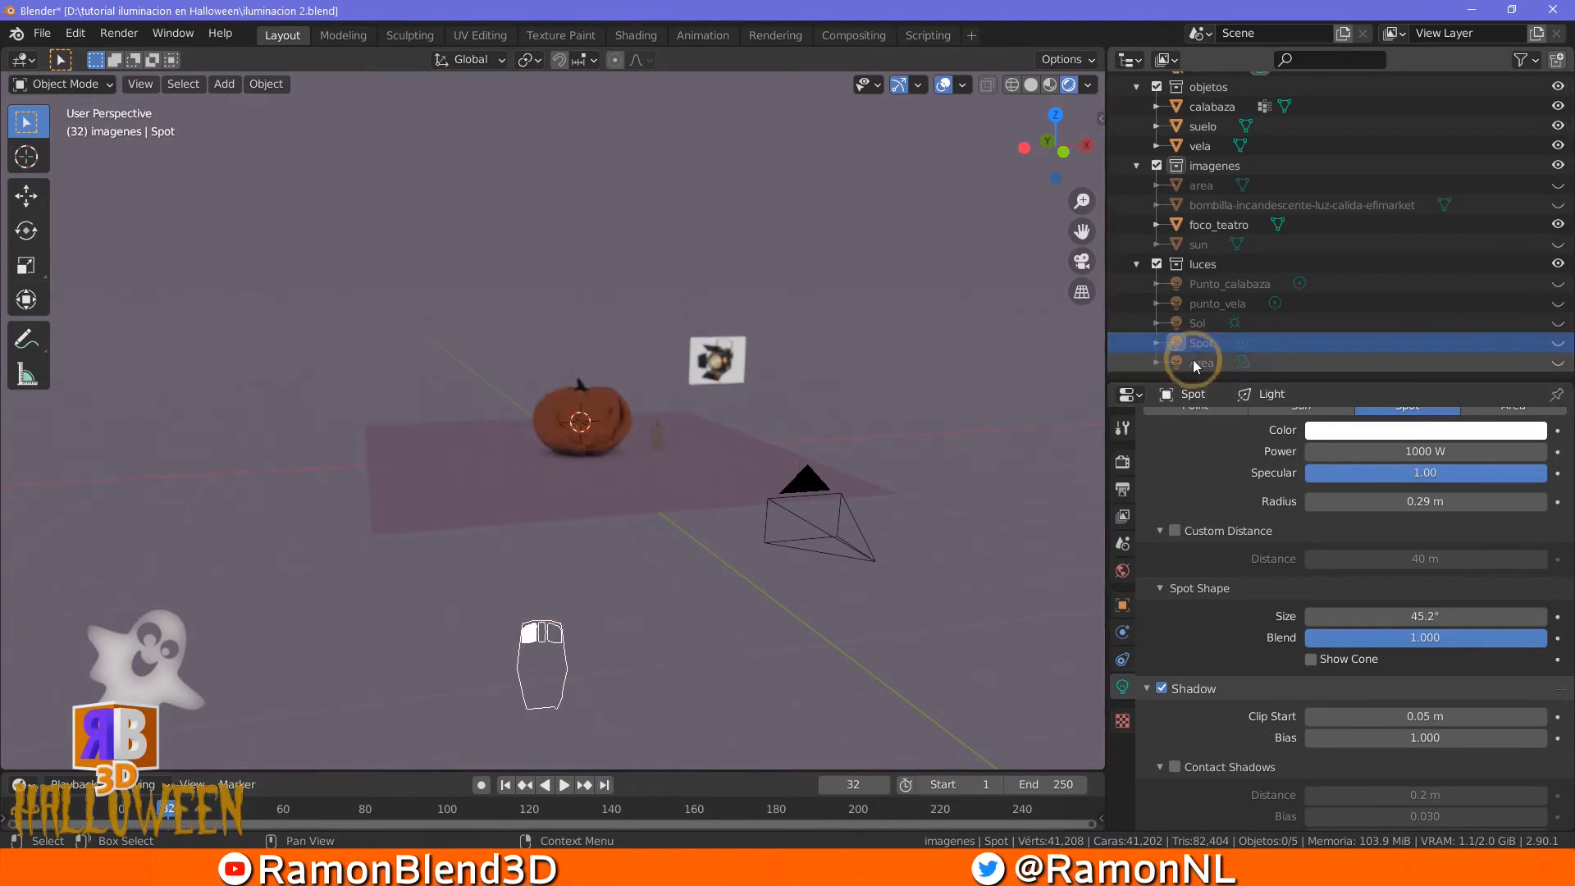
{"action": "left_click", "coordinate": [1219, 362]}
{"action": "left_click", "coordinate": [1557, 362]}
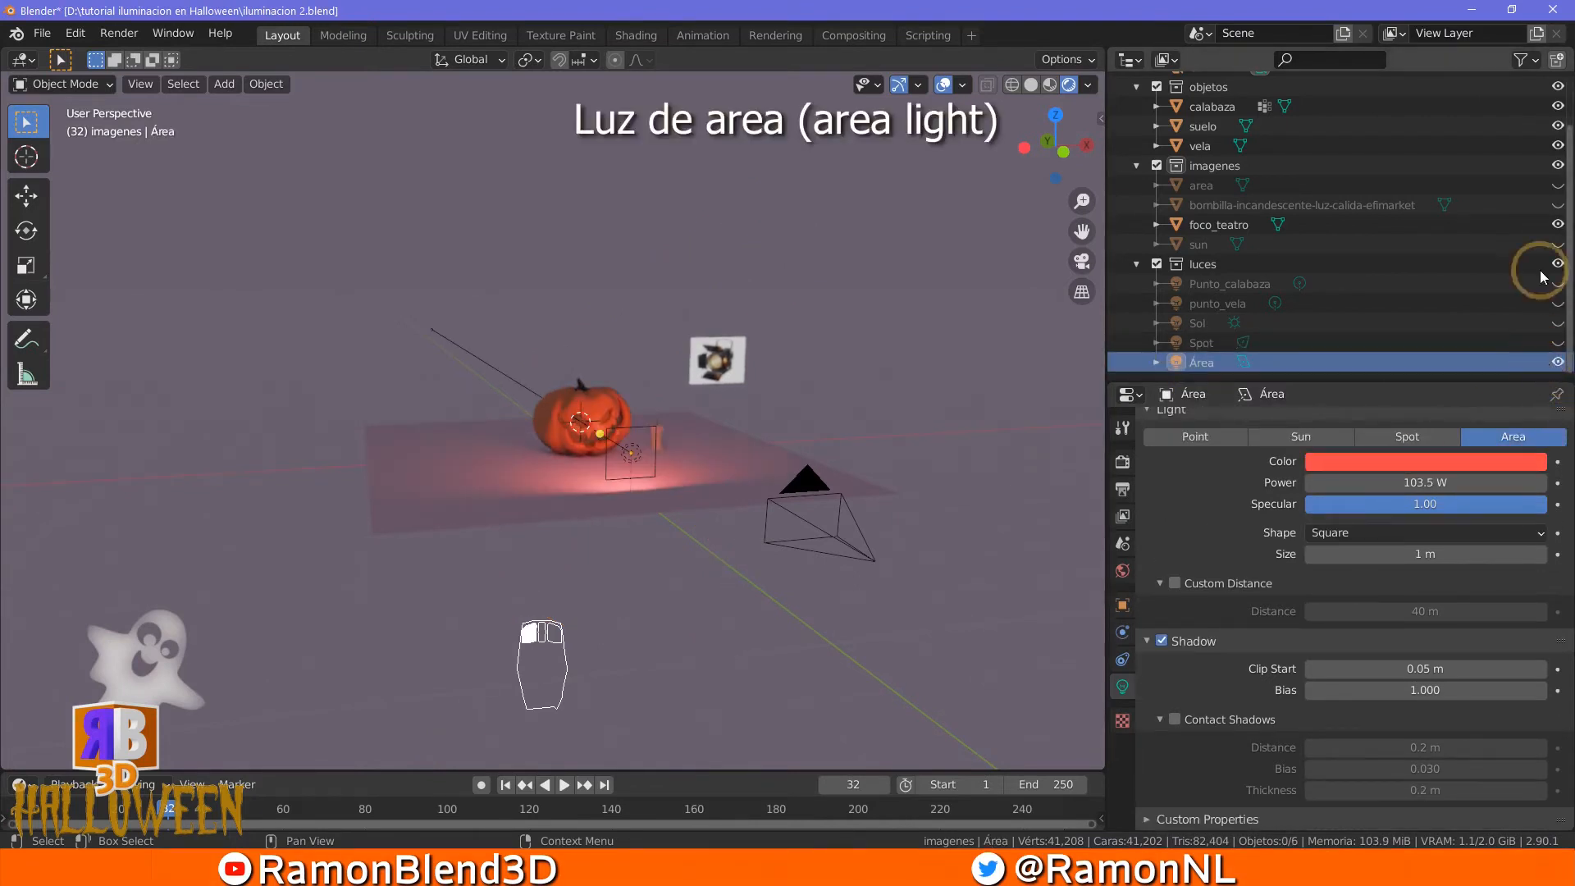
{"action": "left_click", "coordinate": [1558, 224]}
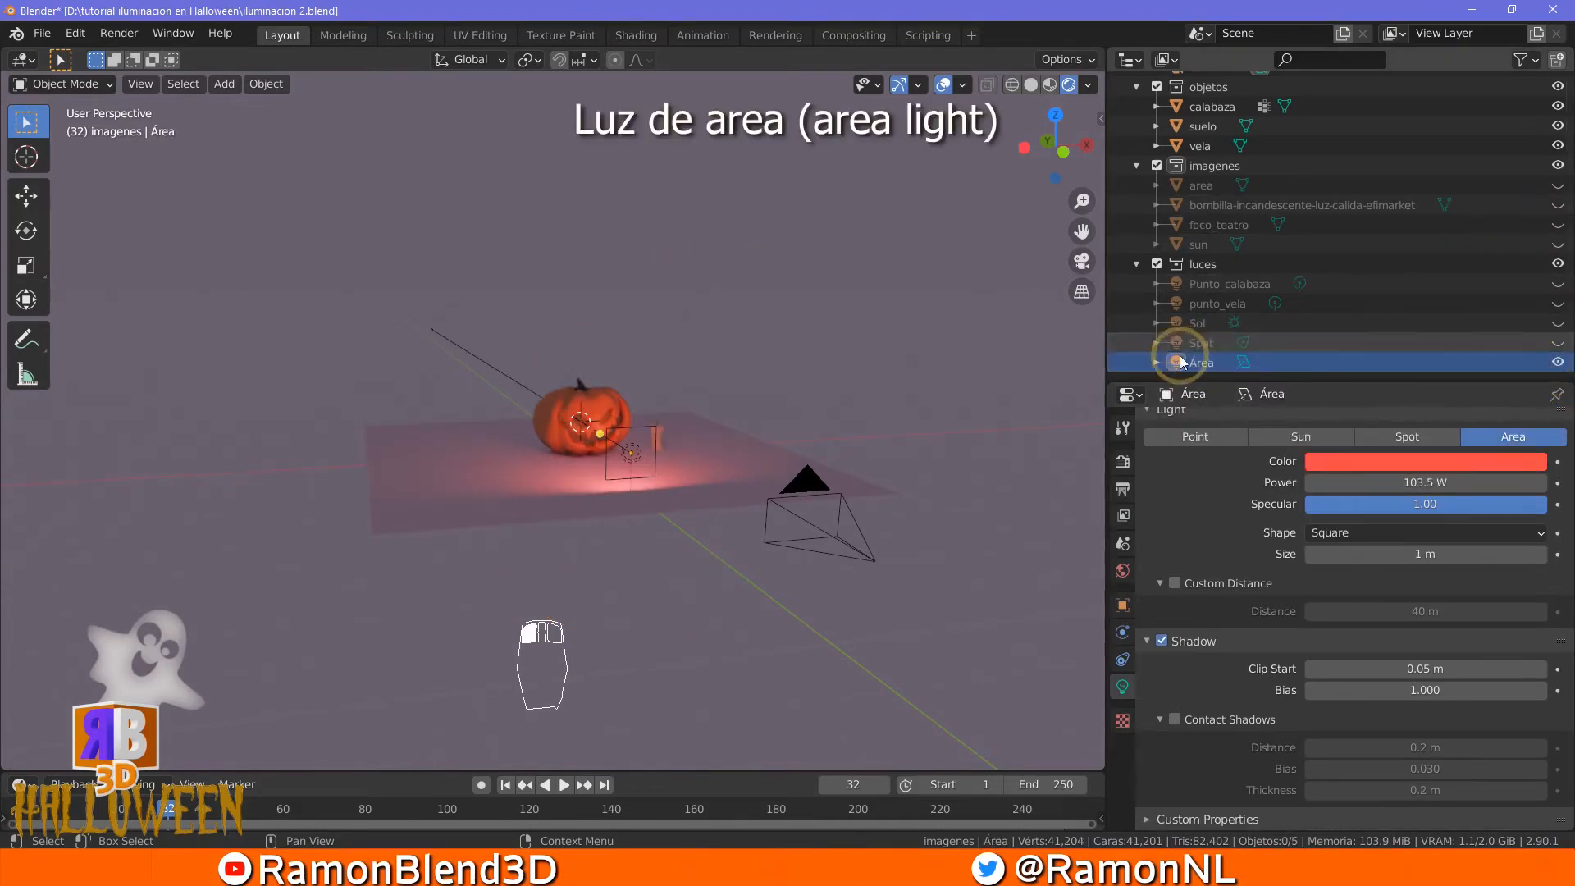
{"action": "left_click", "coordinate": [1558, 186]}
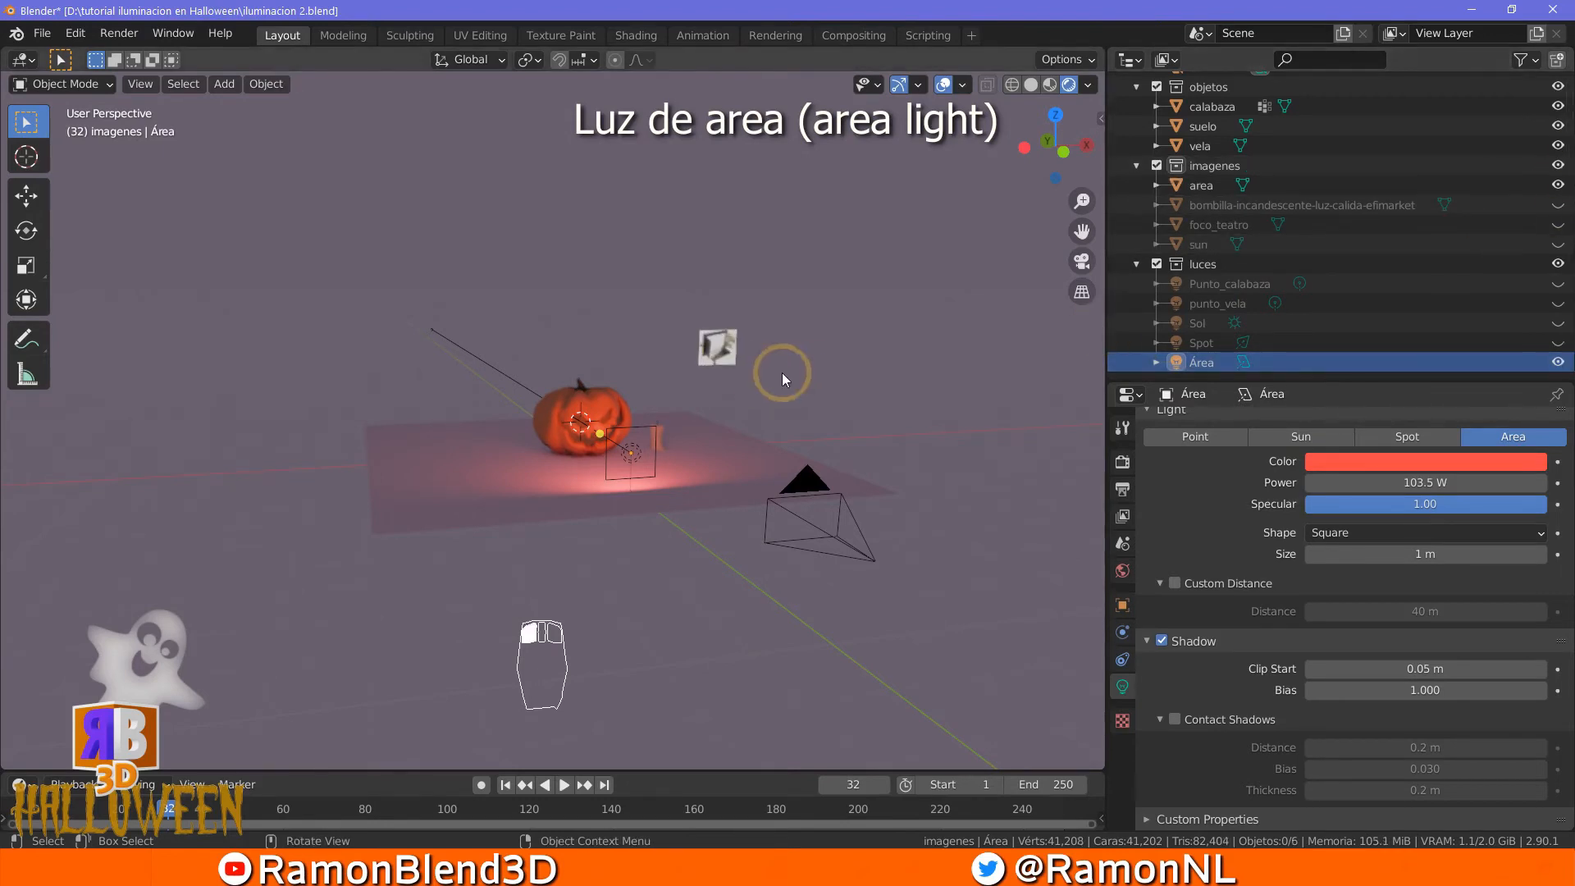
Examine the area reference image and the Área light's emitter and glow in front of the pumpkin and candle
{"action": "scroll", "coordinate": [751, 372], "scroll_direction": "up", "scroll_amount": 3}
{"action": "scroll", "coordinate": [857, 326], "scroll_direction": "up", "scroll_amount": 2}
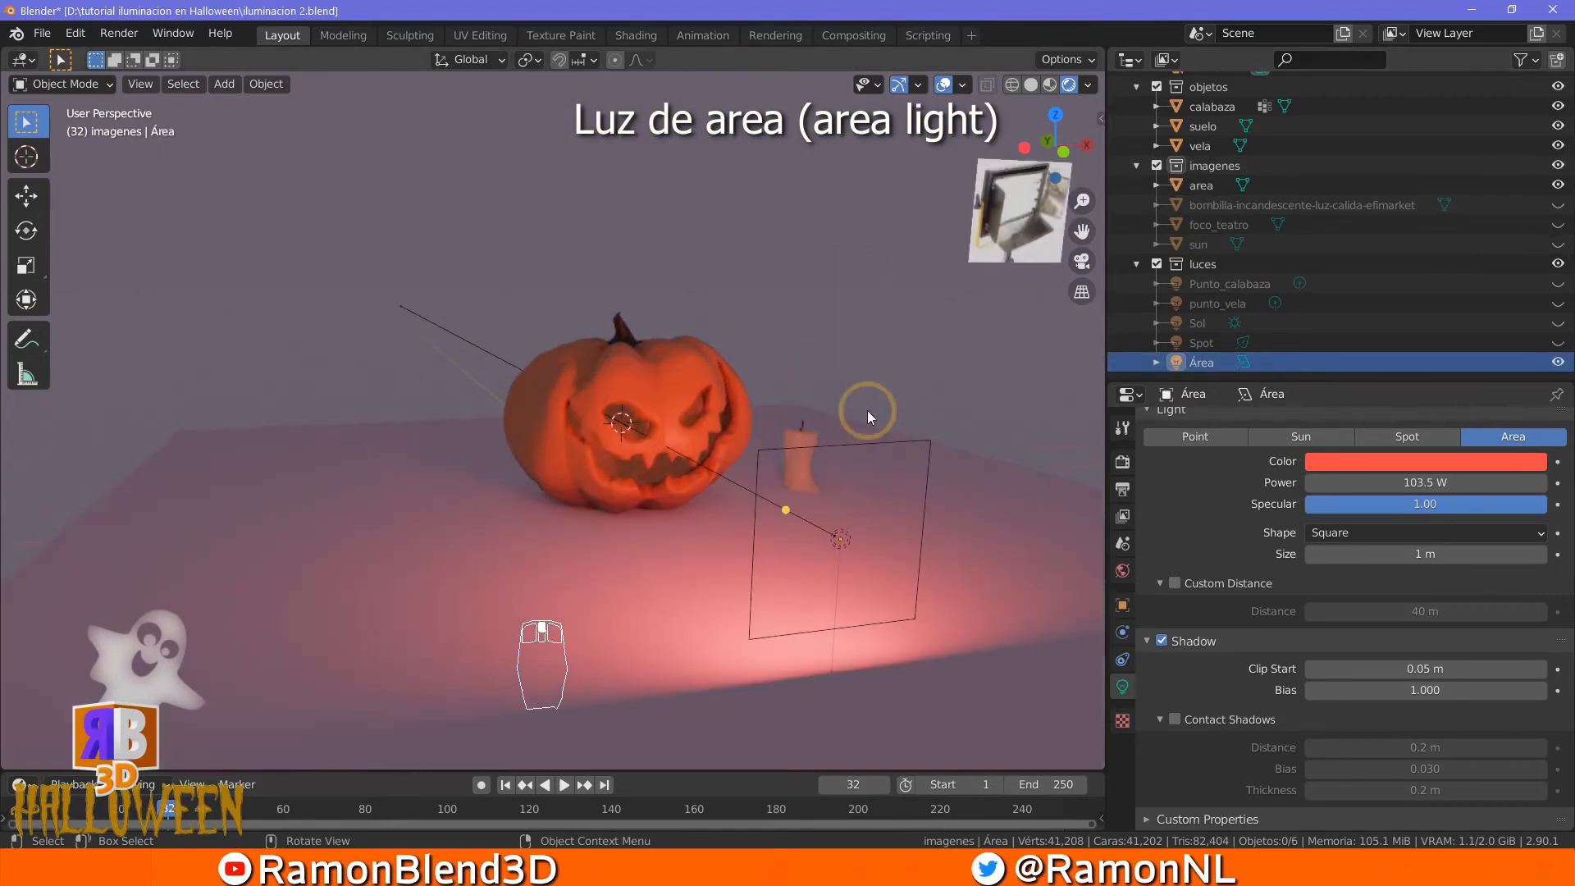
{"action": "middle_click_drag", "start_coordinate": [968, 465], "coordinate": [797, 302], "text": "shift"}
{"action": "scroll", "coordinate": [805, 256], "scroll_direction": "up", "scroll_amount": 4}
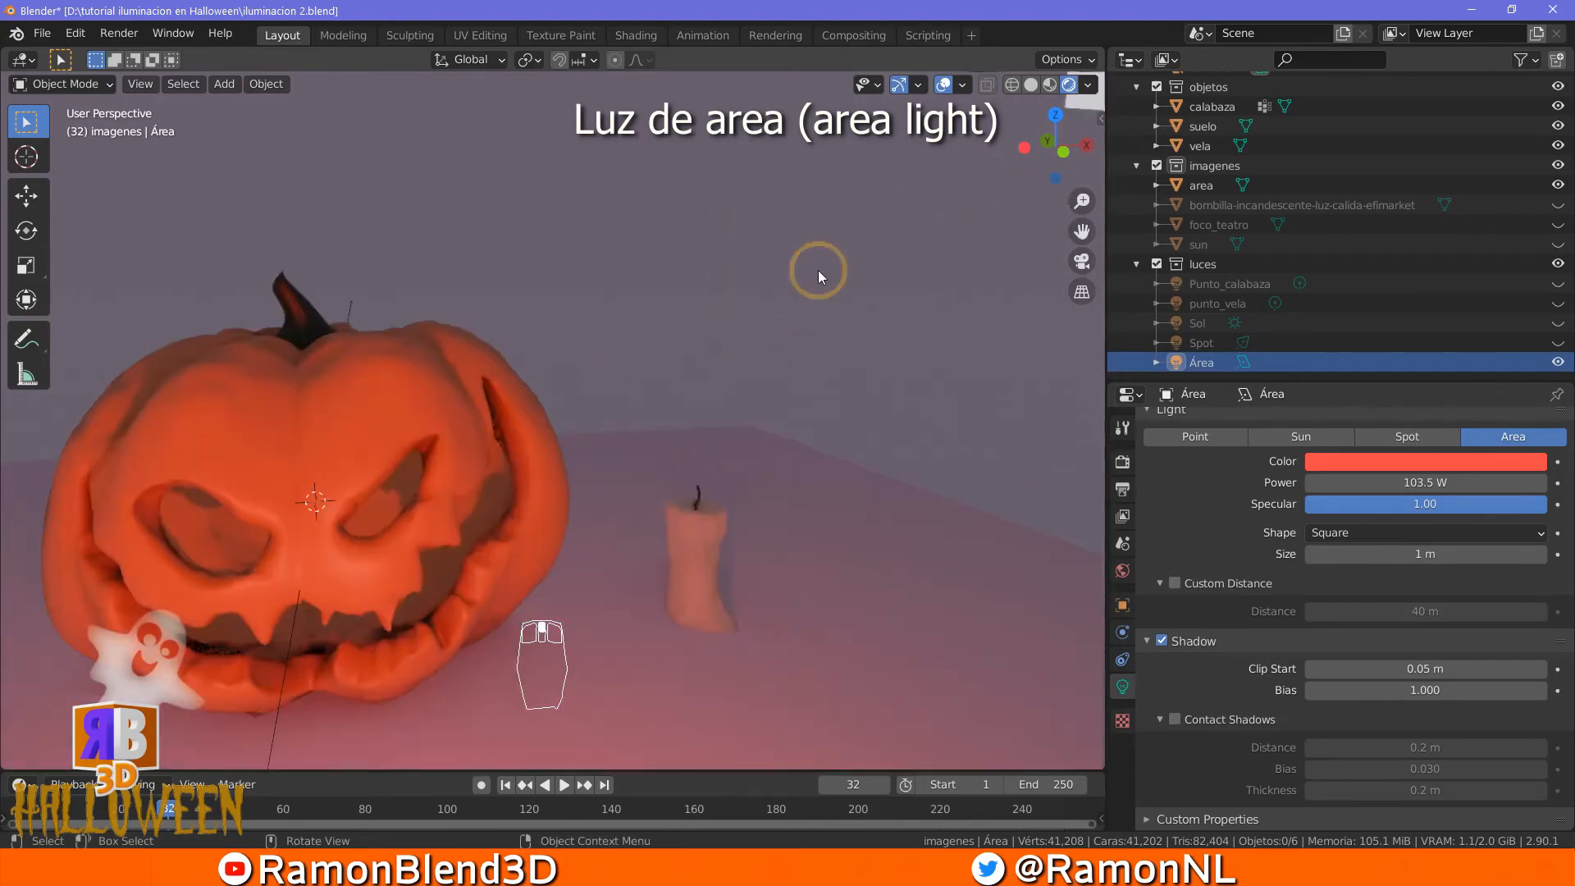
{"action": "middle_click_drag", "start_coordinate": [800, 413], "coordinate": [645, 526], "text": "shift"}
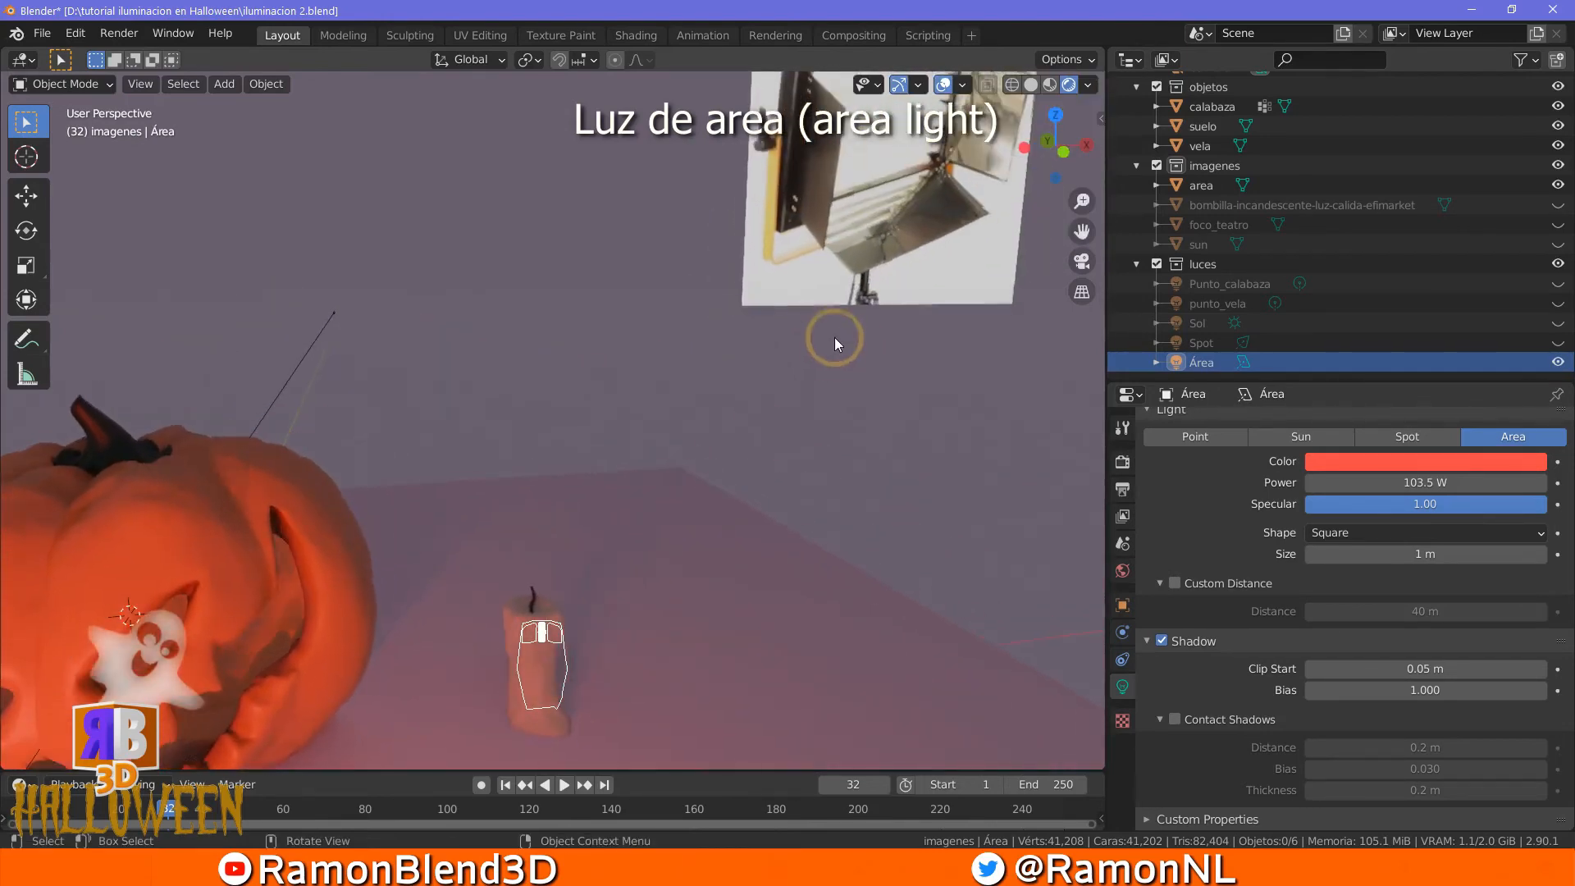
{"action": "scroll", "coordinate": [835, 316], "scroll_direction": "down", "scroll_amount": 2}
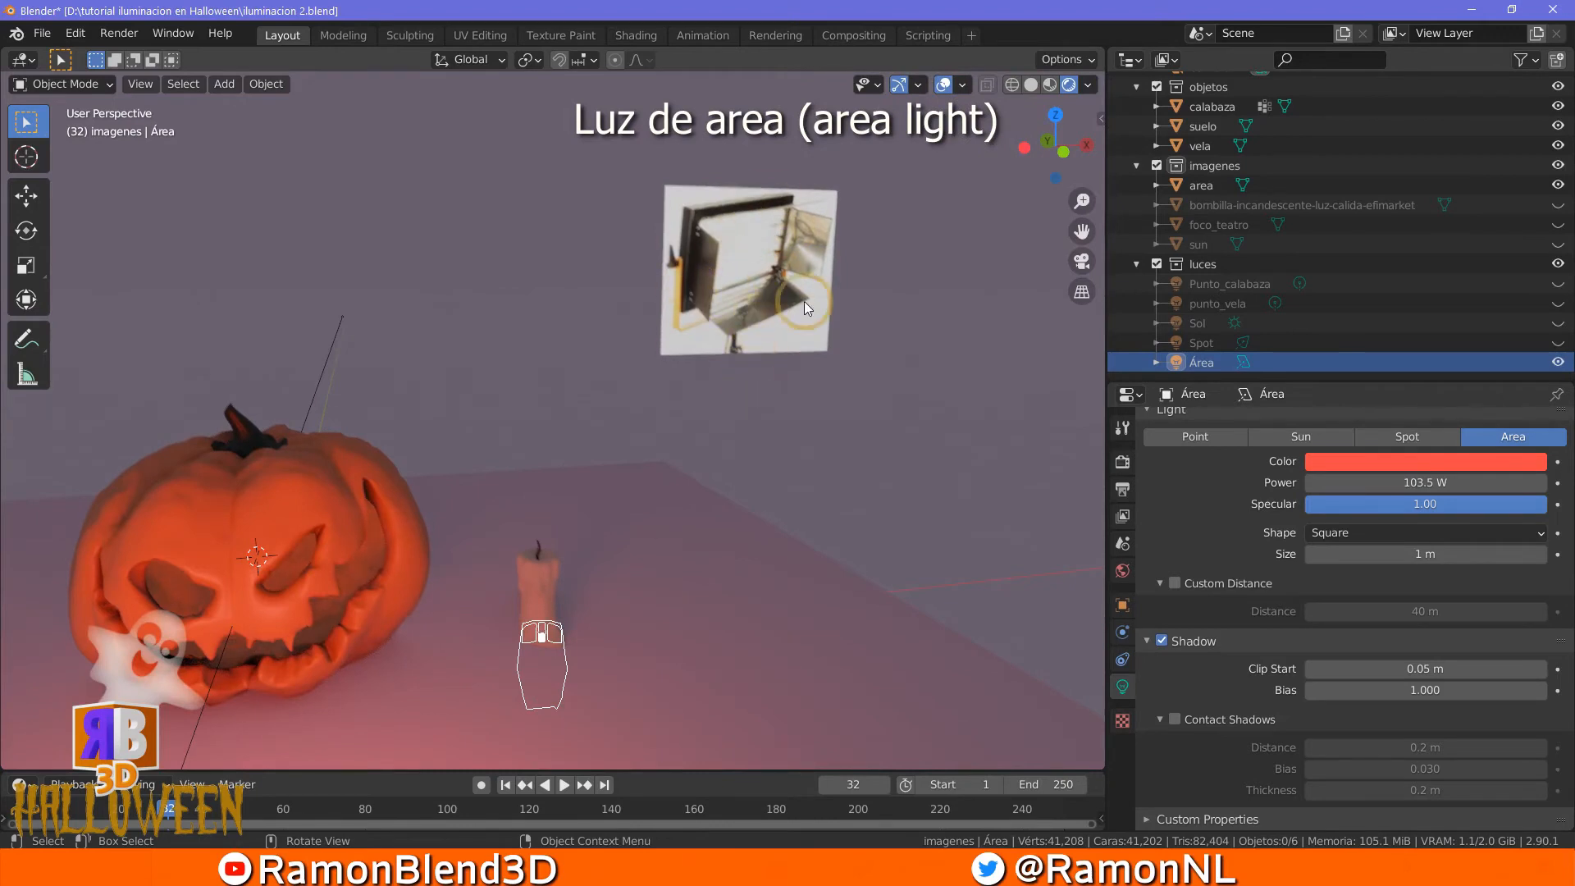
{"action": "scroll", "coordinate": [799, 317], "scroll_direction": "down", "scroll_amount": 2}
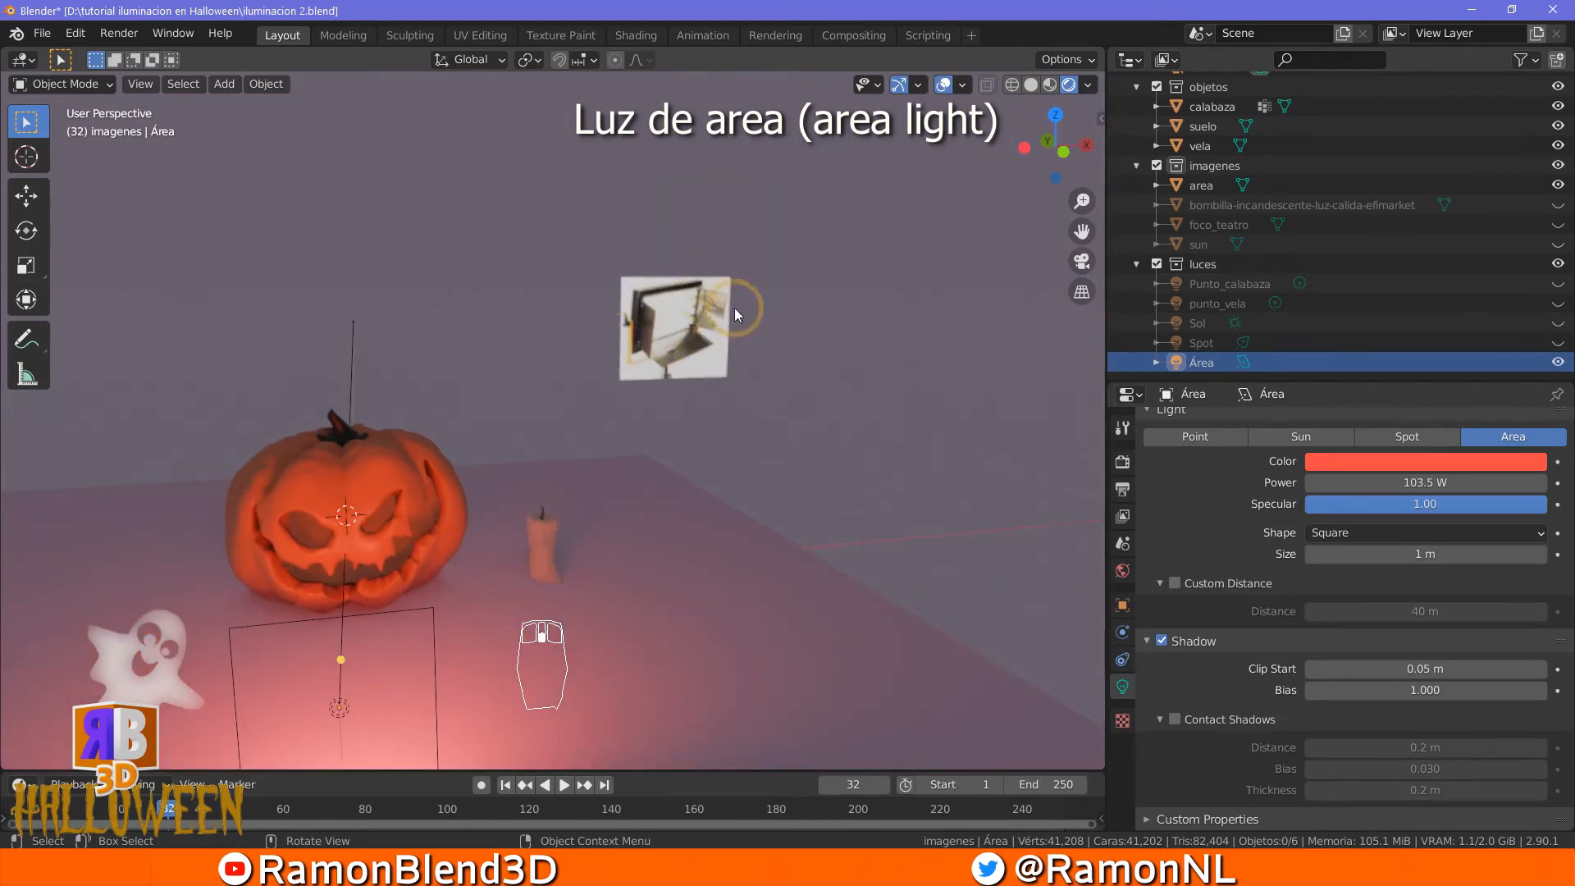
{"action": "middle_click_drag", "start_coordinate": [661, 582], "coordinate": [737, 490], "text": "shift"}
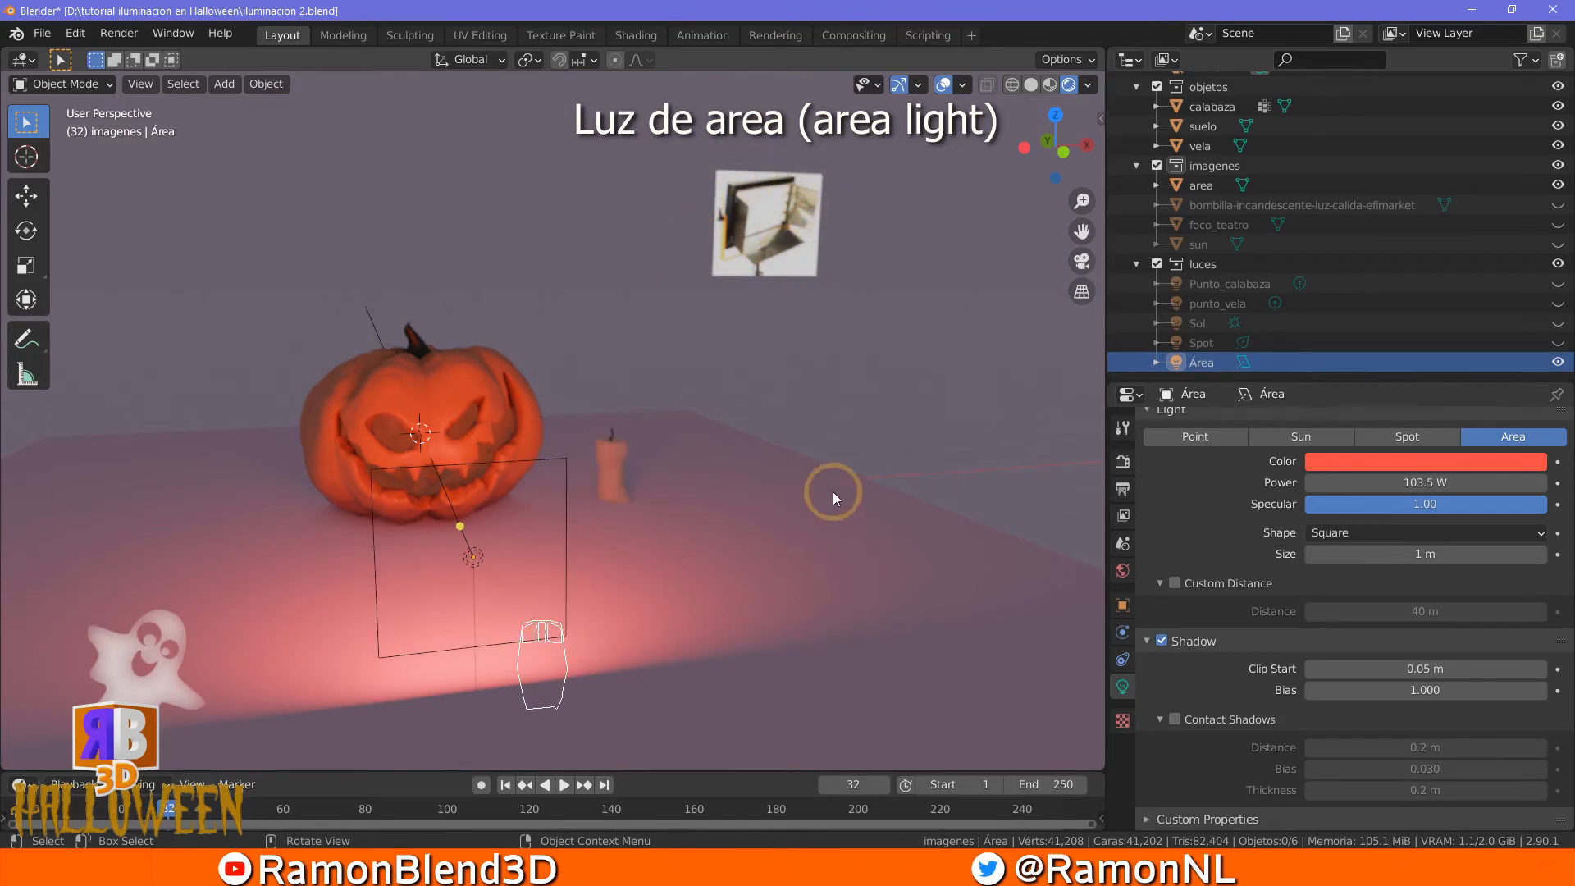
{"action": "middle_click_drag", "start_coordinate": [682, 627], "coordinate": [751, 615]}
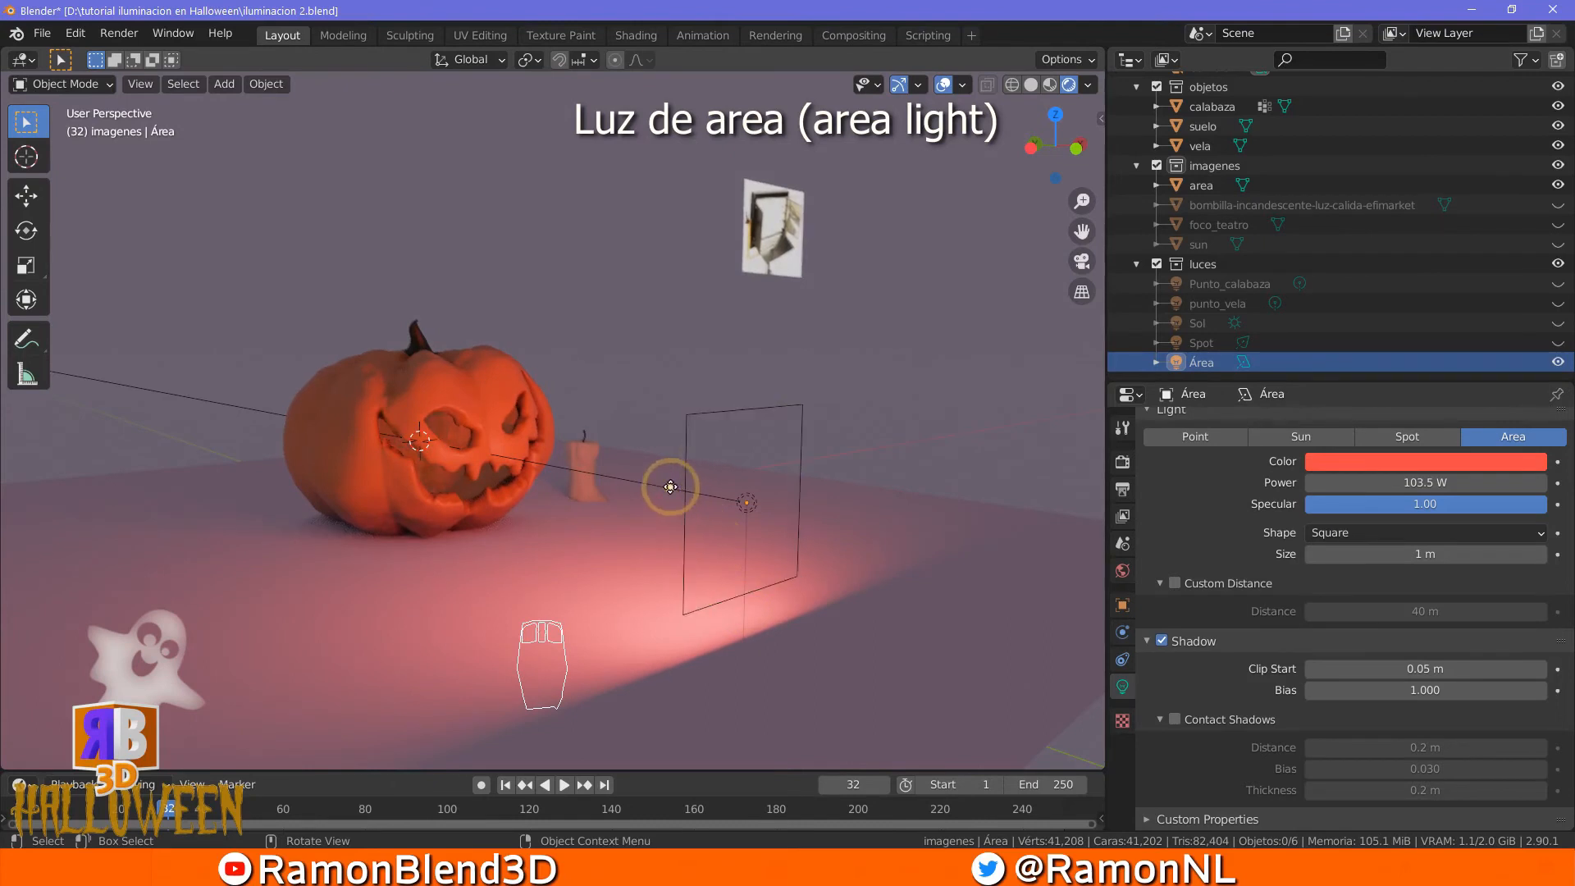
Select the Área light in the scene and enlarge its square emitter to 1.26 m
{"action": "left_click_drag", "start_coordinate": [681, 488], "coordinate": [436, 442]}
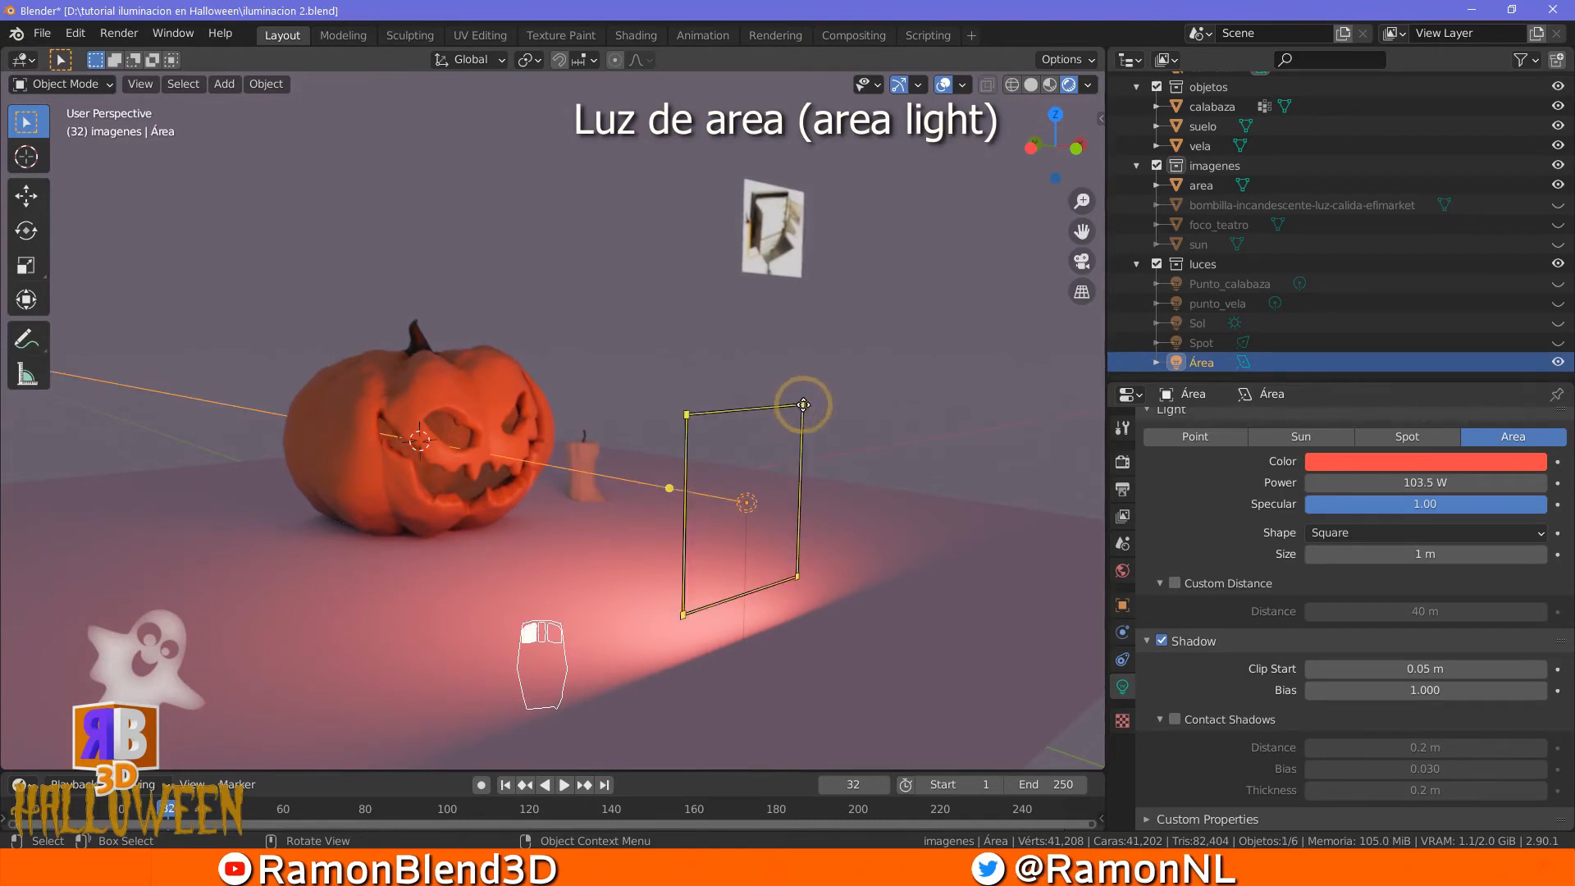
{"action": "left_click_drag", "start_coordinate": [807, 403], "coordinate": [845, 369]}
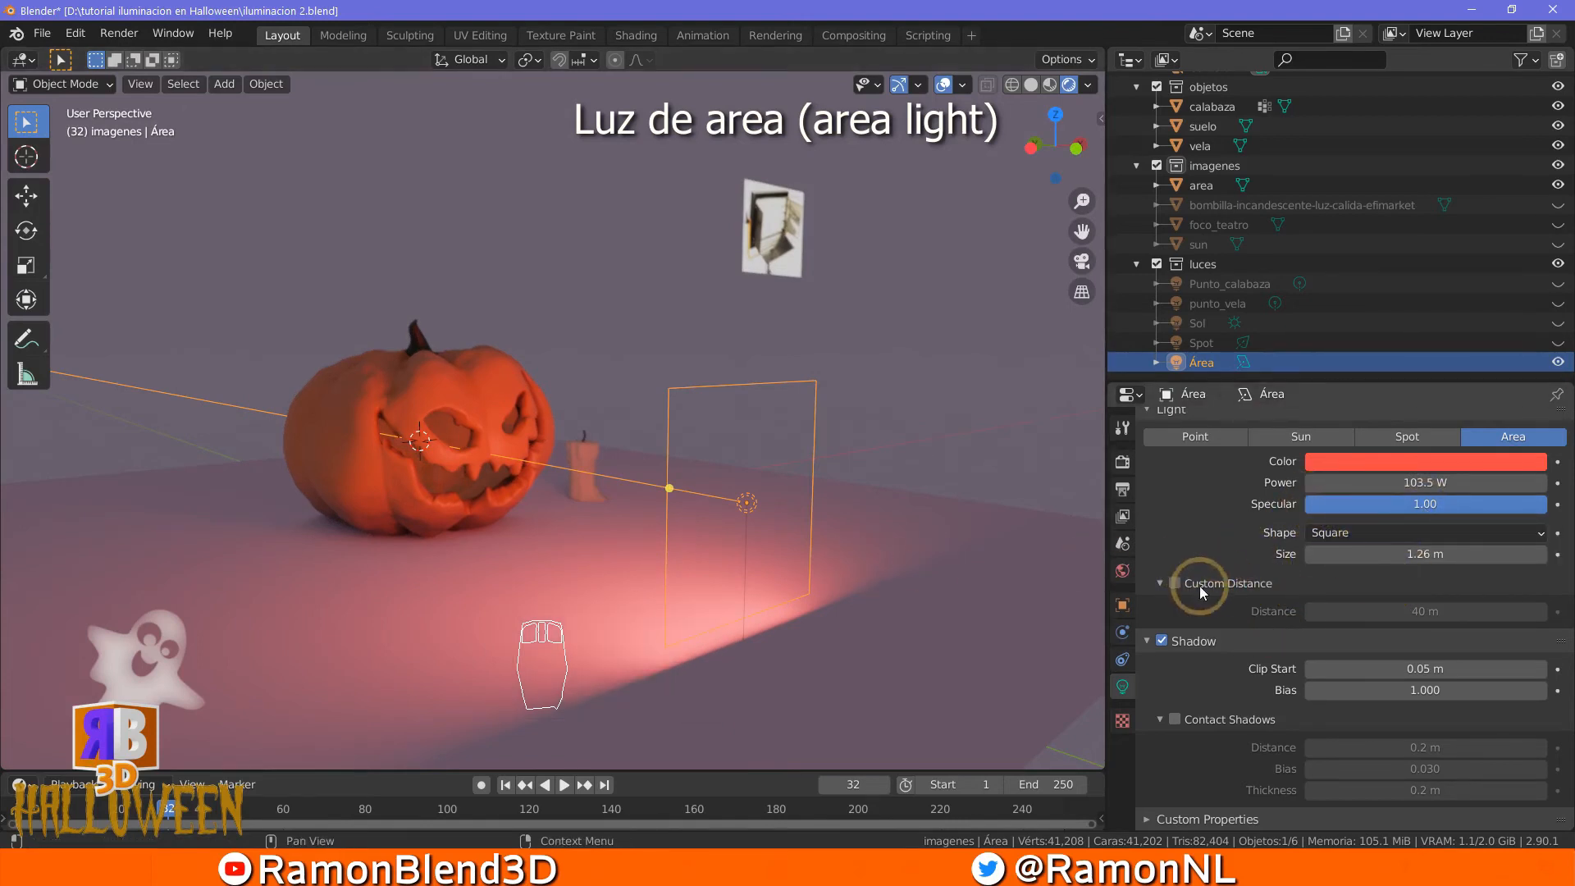
Enable Custom Distance on the Área light, try distances of 17 m and 1.8 m, and set the distance to 11 m
{"action": "left_click", "coordinate": [1174, 583]}
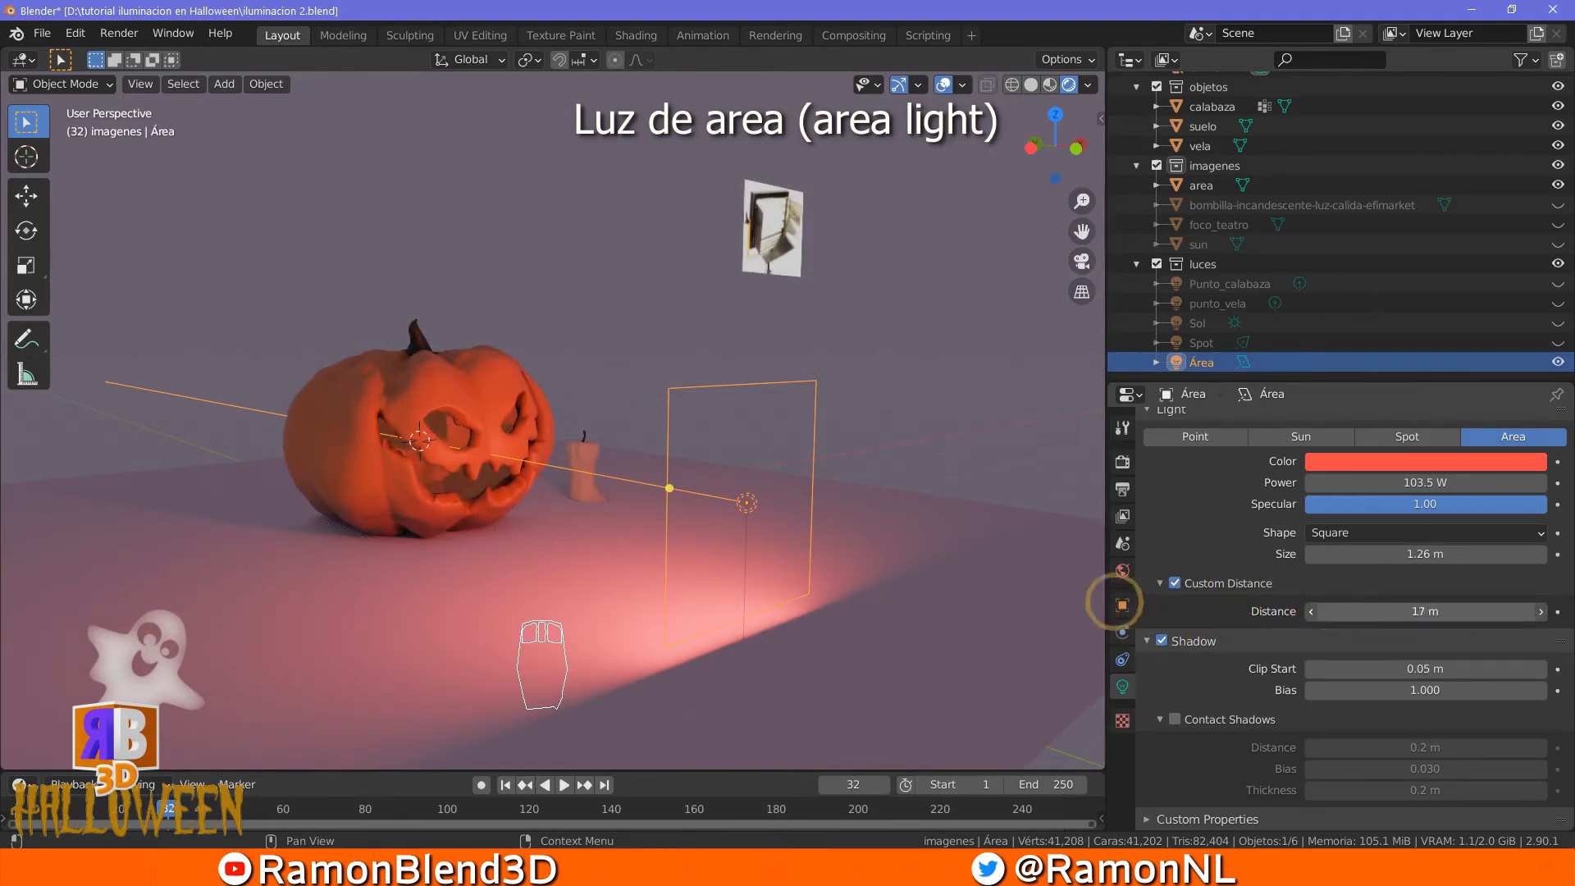
{"action": "left_click_drag", "start_coordinate": [1236, 727], "coordinate": [240, 667]}
{"action": "left_click_drag", "start_coordinate": [1432, 613], "coordinate": [567, 508]}
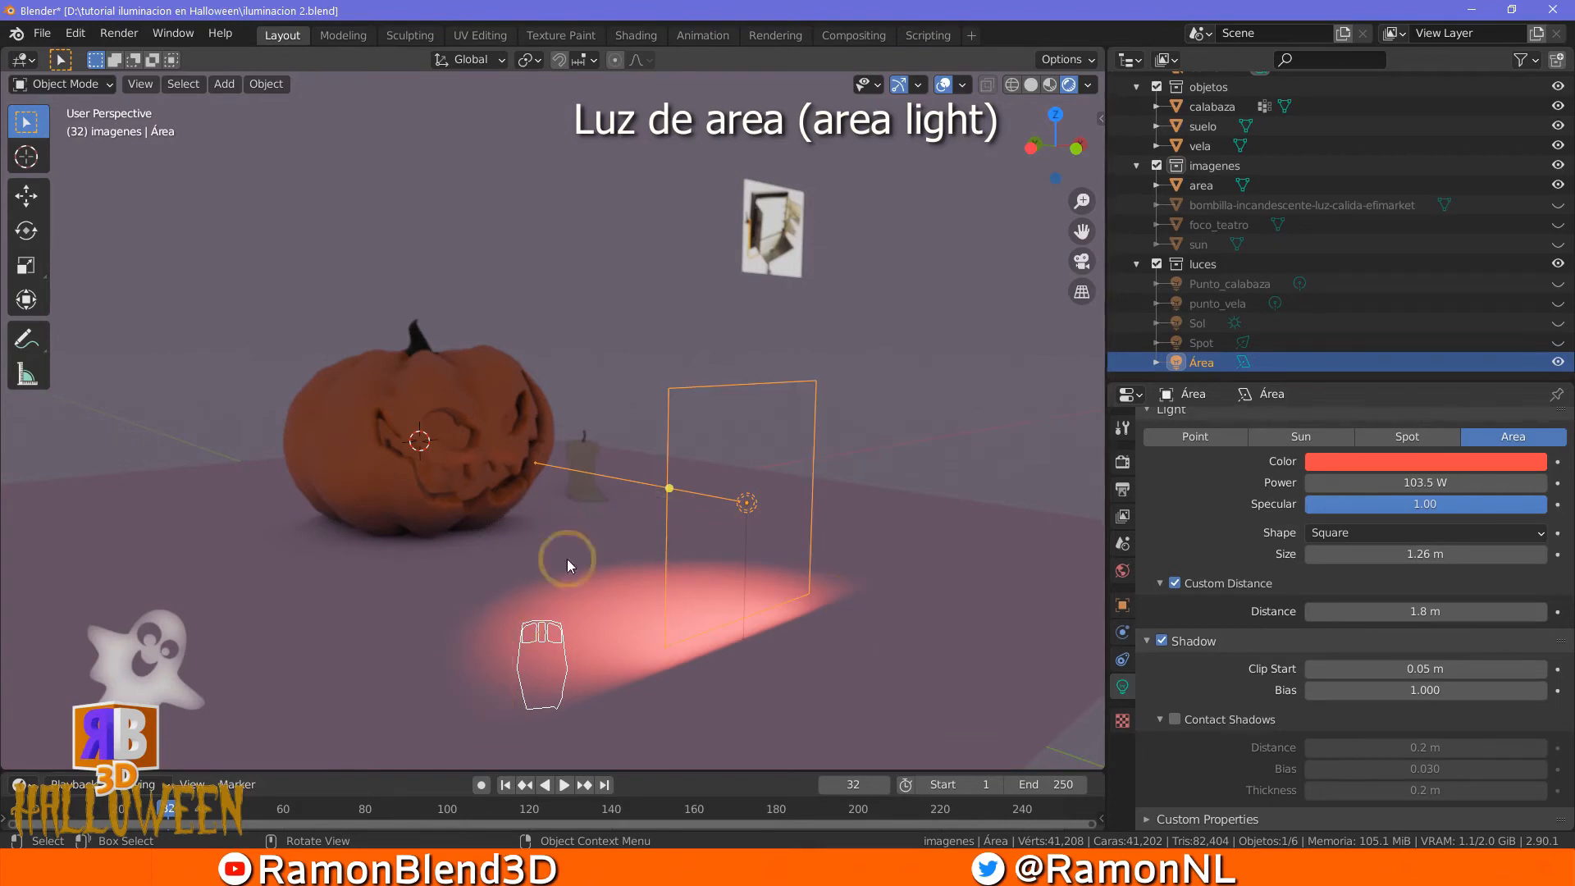
{"action": "left_click_drag", "start_coordinate": [1345, 611], "coordinate": [1520, 630]}
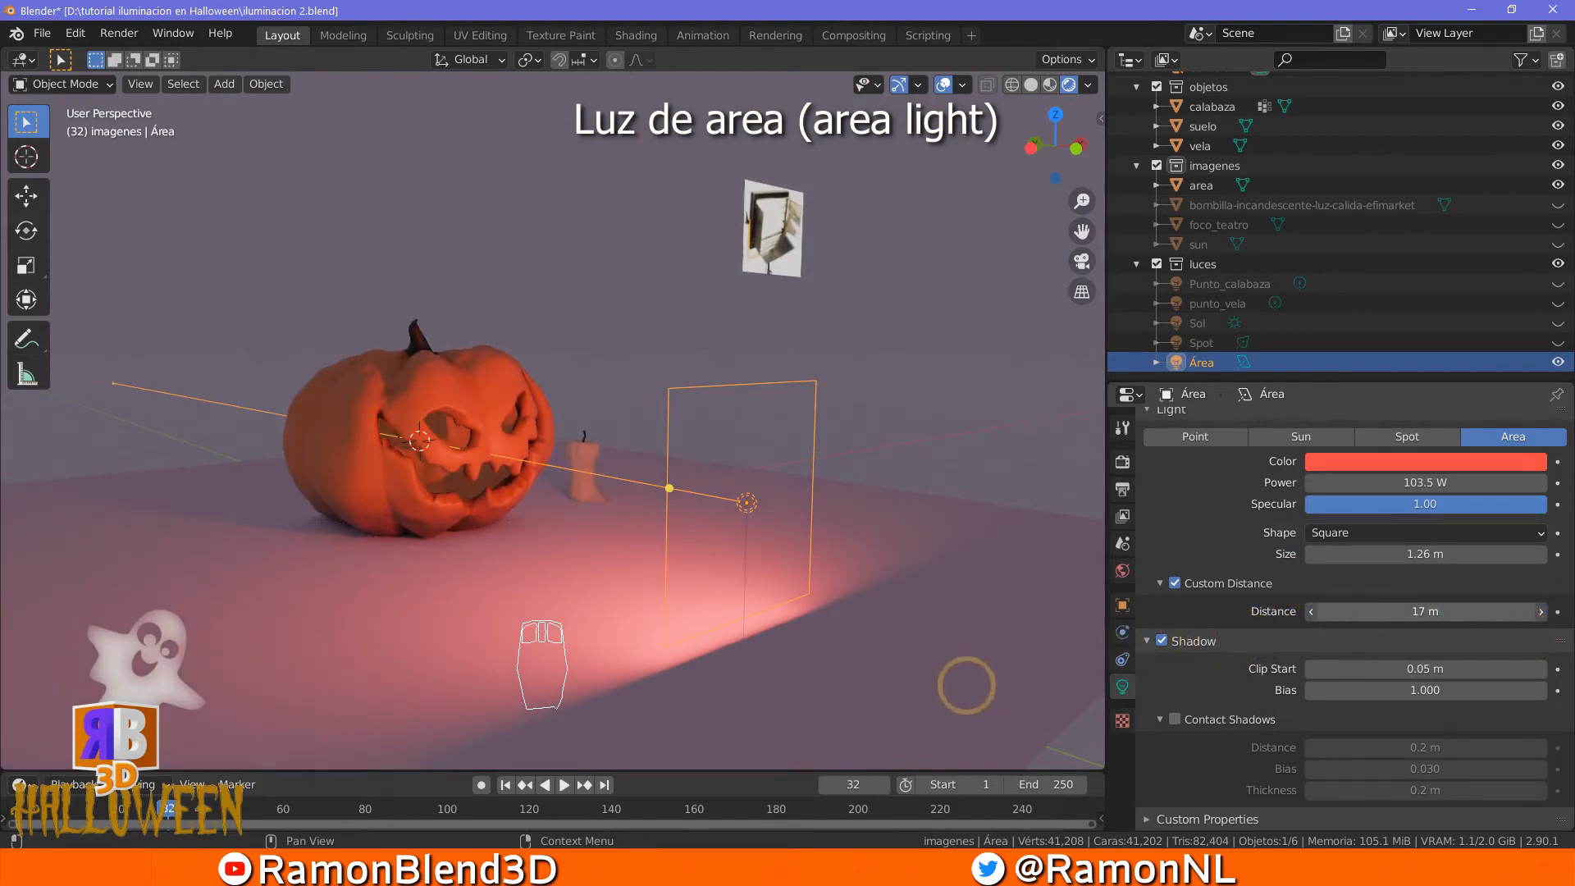
{"action": "left_click_drag", "start_coordinate": [730, 719], "coordinate": [533, 748]}
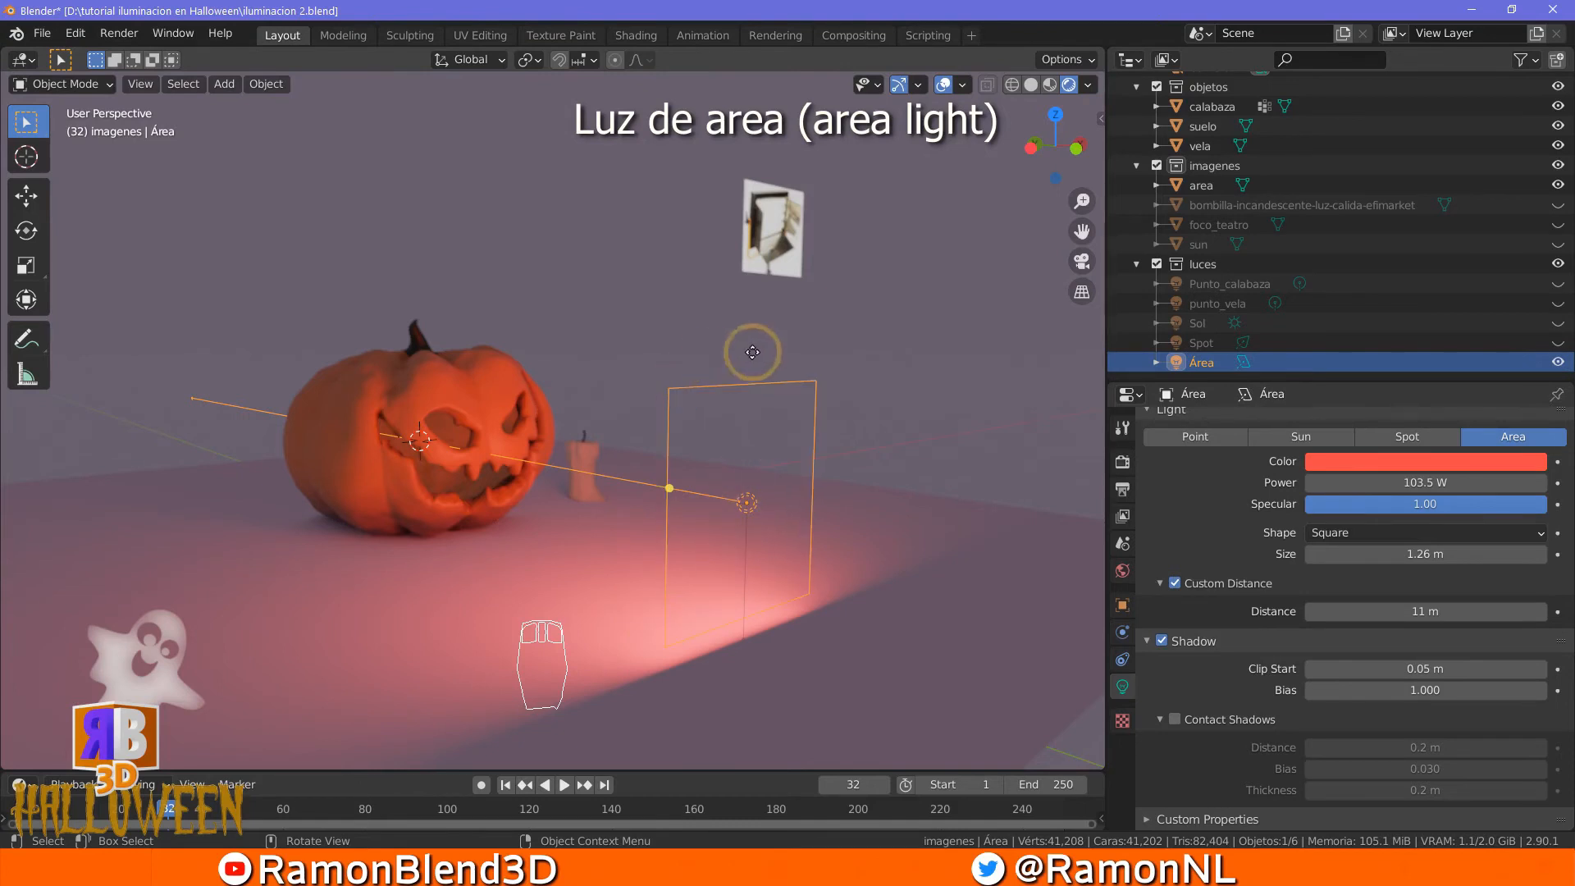
Try the Rectangle and Disk shapes on the Área light, and set its shape to Ellipse
{"action": "left_click", "coordinate": [1449, 533]}
{"action": "left_click", "coordinate": [1410, 574]}
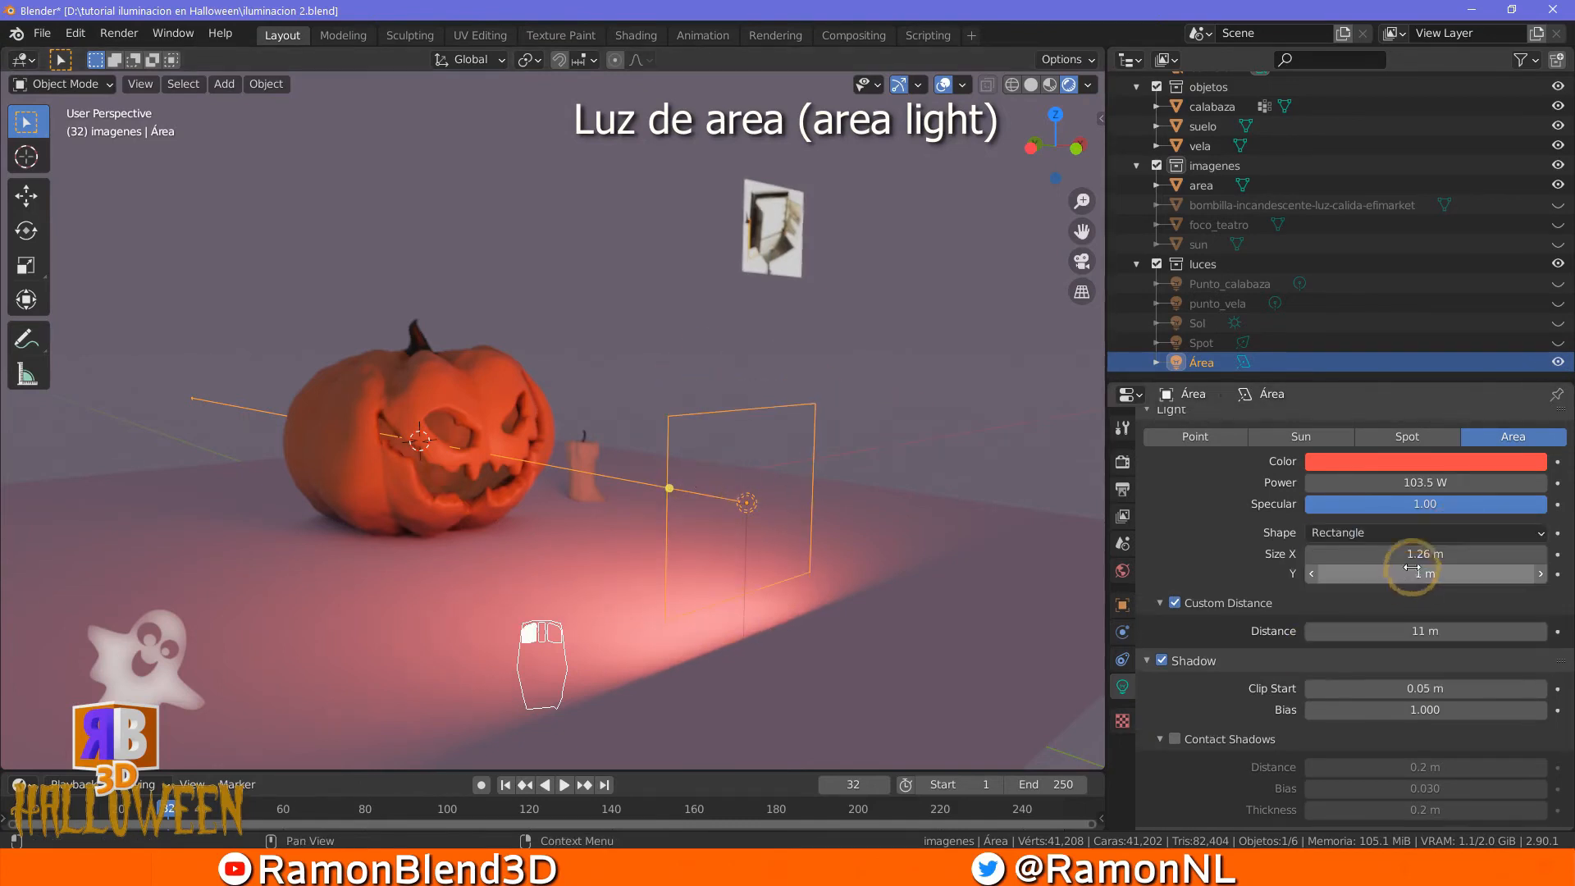
{"action": "left_click", "coordinate": [1429, 534]}
{"action": "left_click", "coordinate": [1351, 594]}
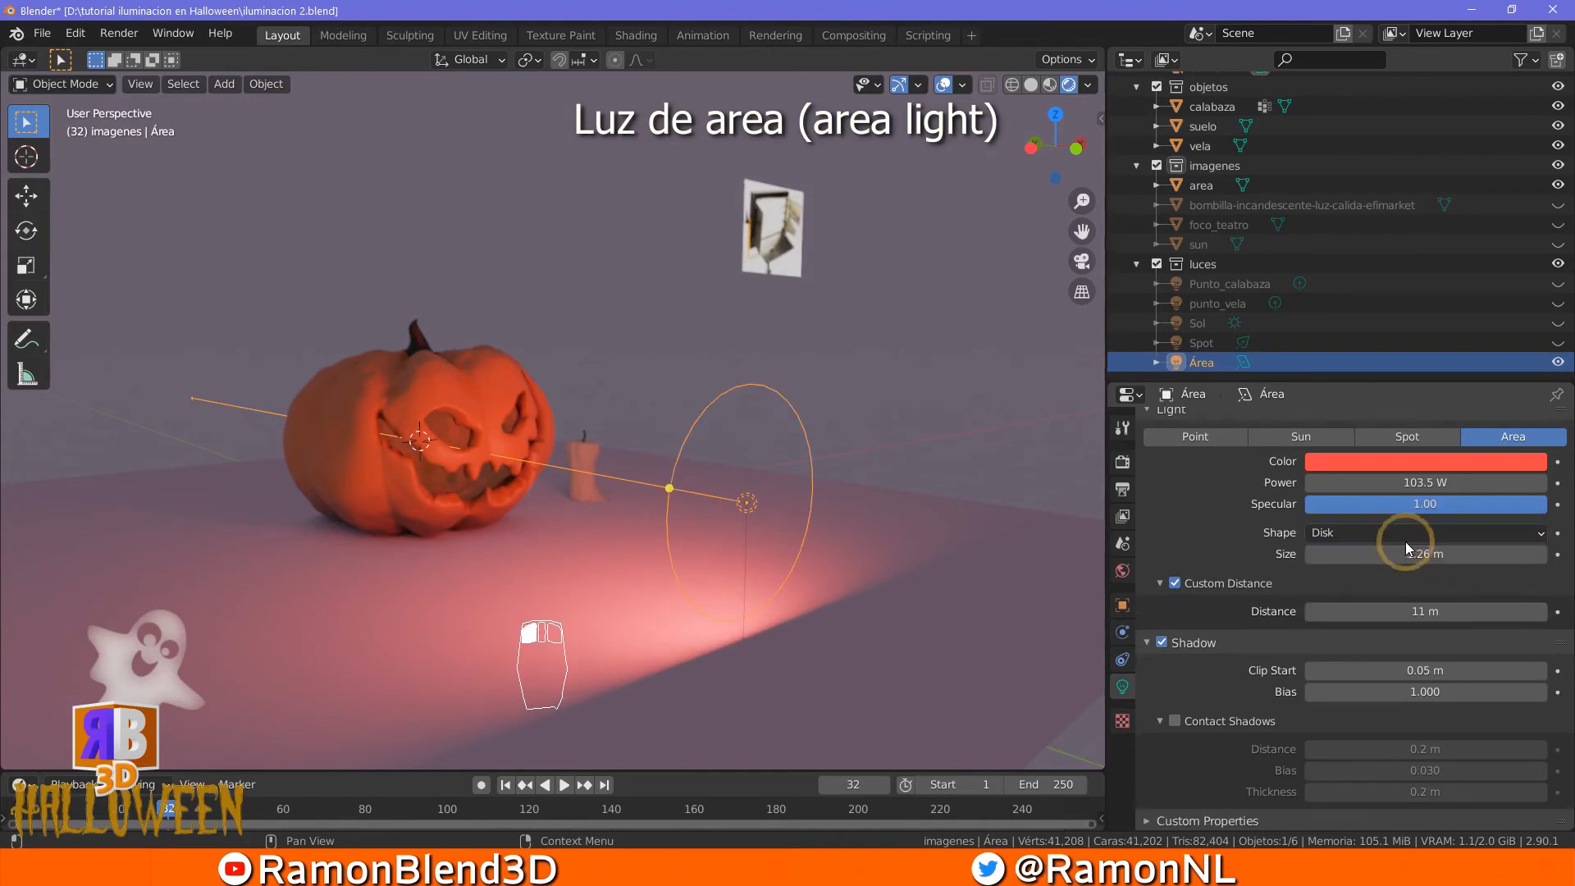
{"action": "left_click", "coordinate": [1404, 537]}
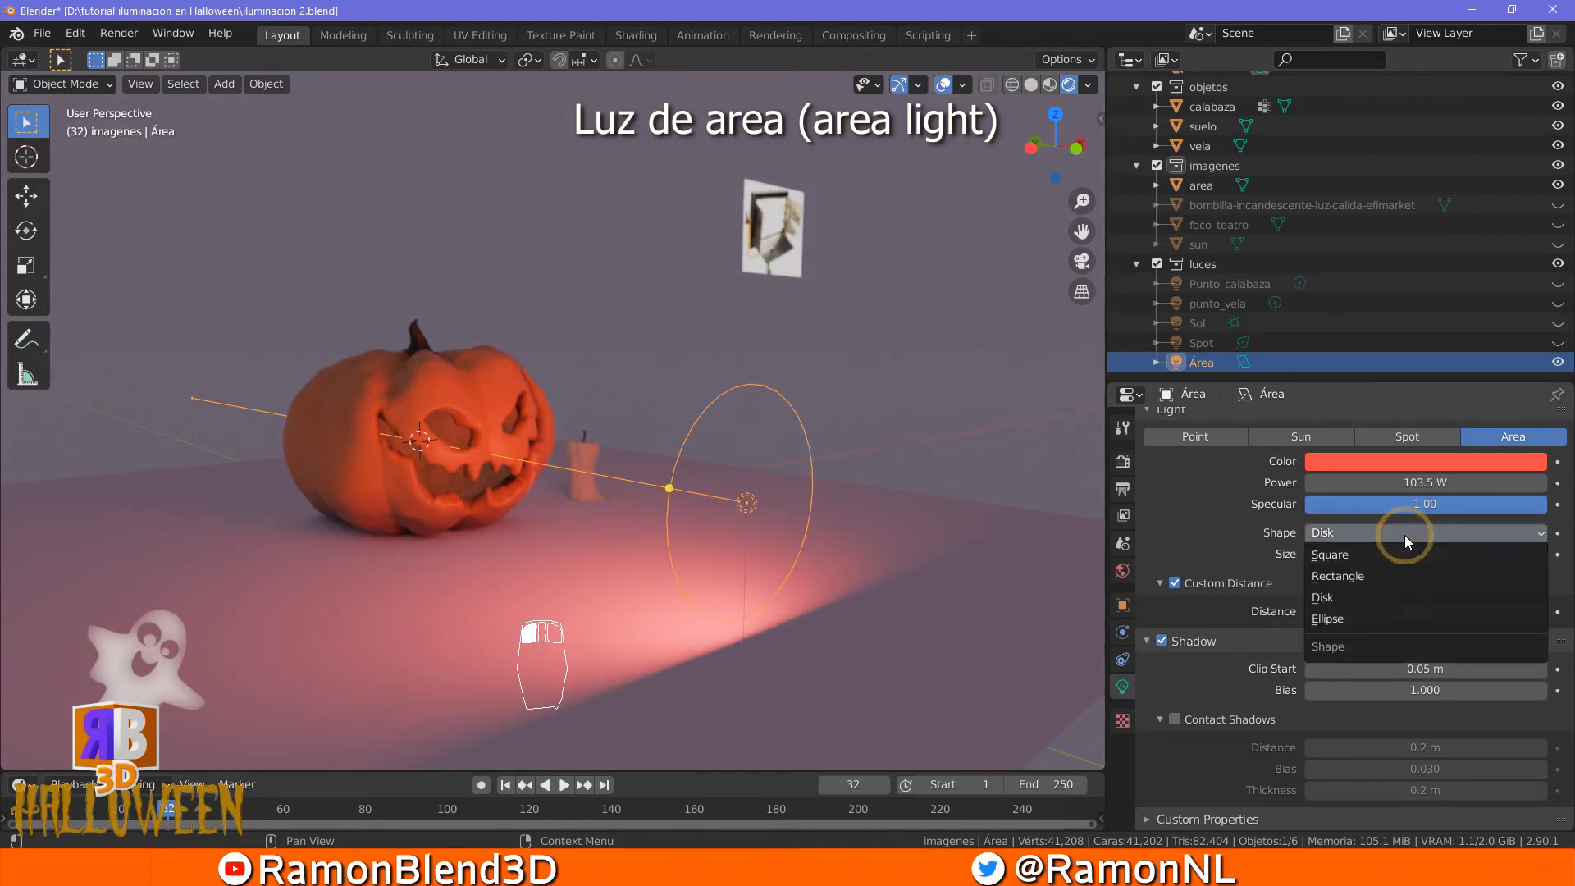
{"action": "left_click", "coordinate": [1361, 621]}
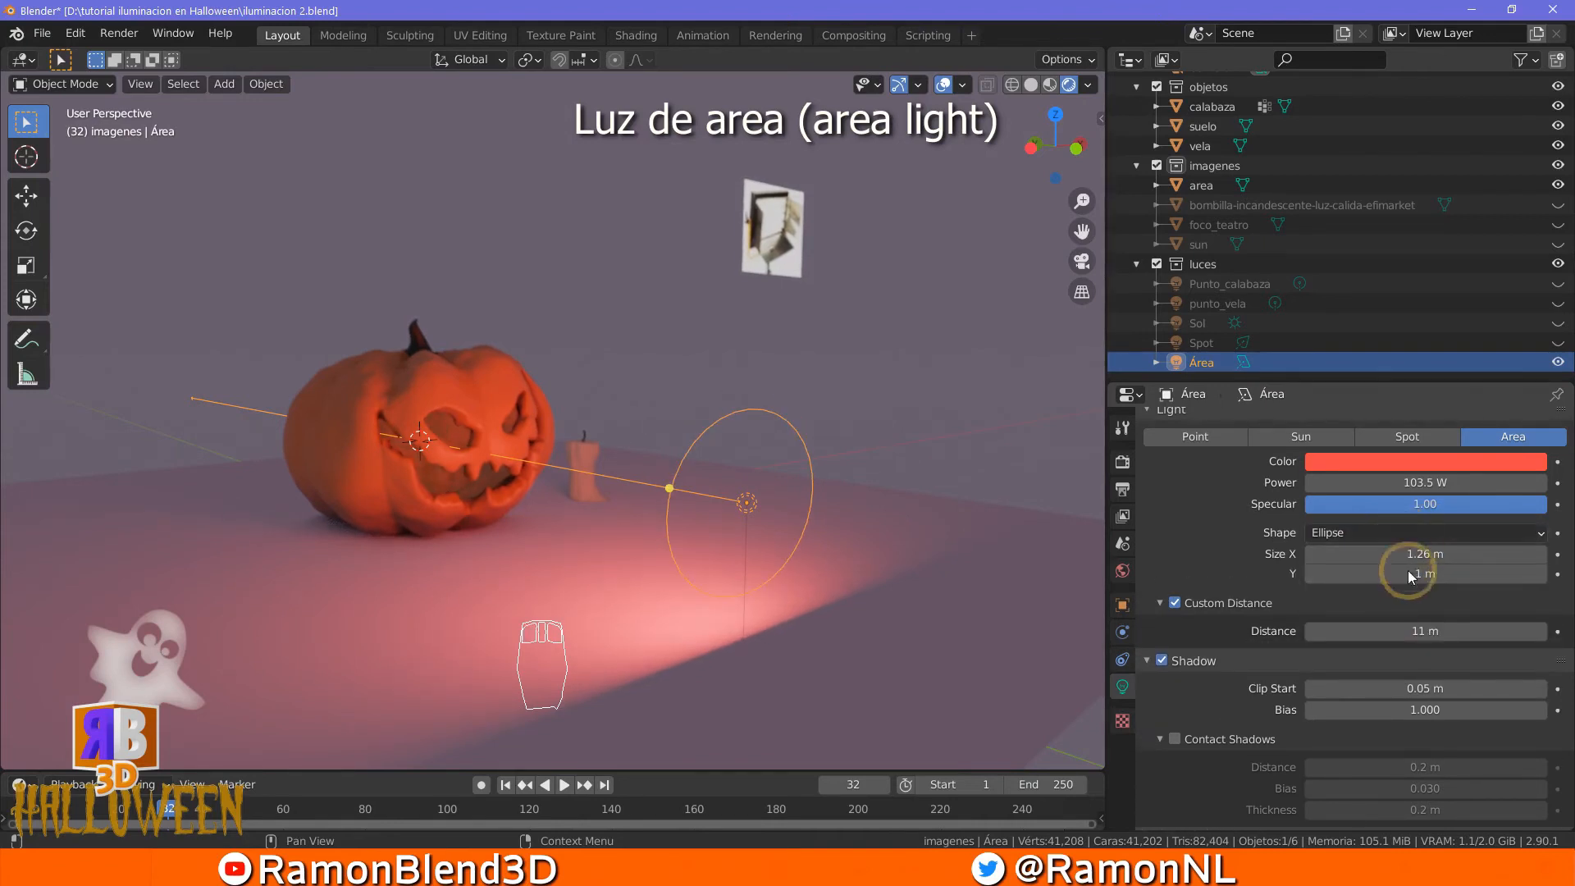
Widen the Área light's ellipse to an X size of 1.49 m
{"action": "left_click", "coordinate": [756, 482]}
{"action": "left_click", "coordinate": [692, 444]}
{"action": "mouse_move", "coordinate": [1438, 545]}
{"action": "left_mouse_down"}
{"action": "mouse_move", "coordinate": [1468, 544]}
{"action": "mouse_move", "coordinate": [1427, 557]}
{"action": "mouse_move", "coordinate": [1443, 556]}
{"action": "left_mouse_up"}
Move the Área light about 1.86 m in X to in front of the candle and rotate it about 49.7° around Z
{"action": "middle_click_drag", "start_coordinate": [817, 538], "coordinate": [705, 539]}
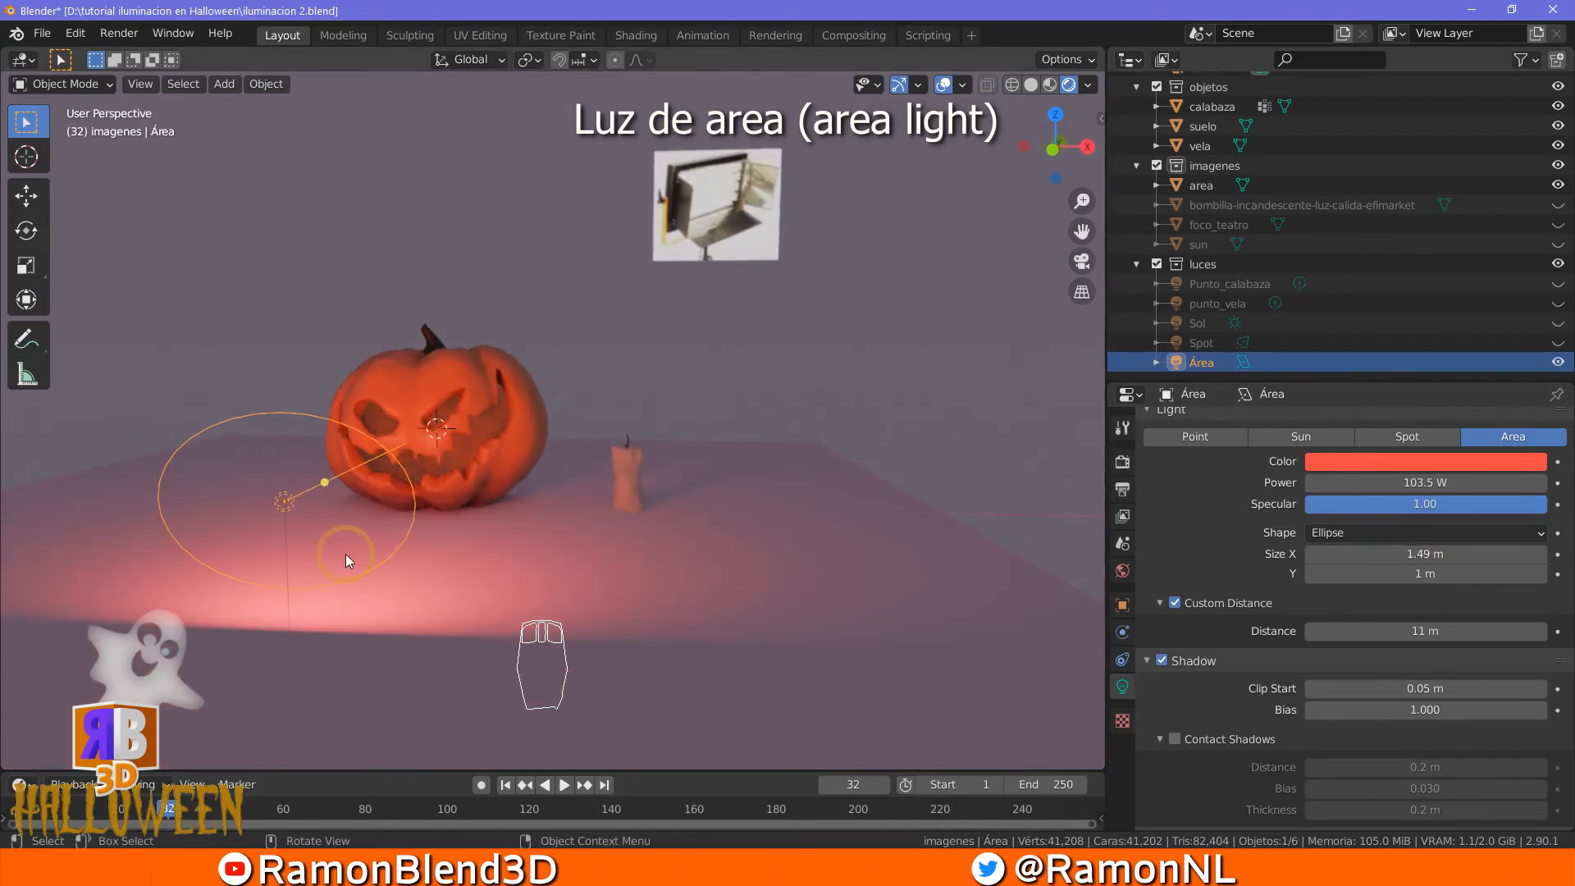
{"action": "key", "text": "g"}
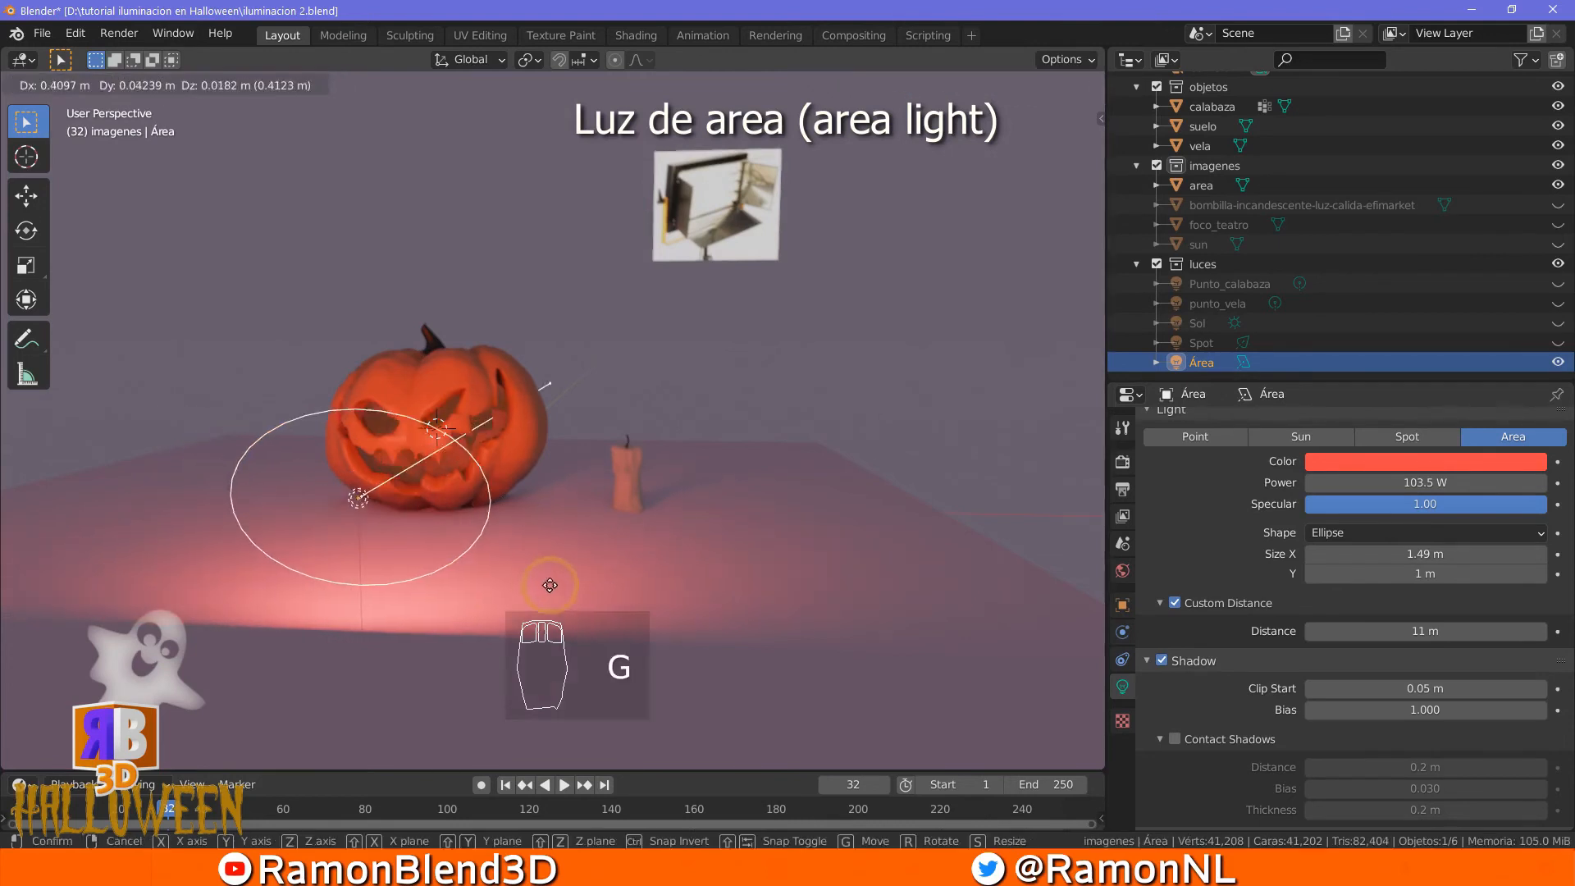
{"action": "left_click", "coordinate": [765, 592]}
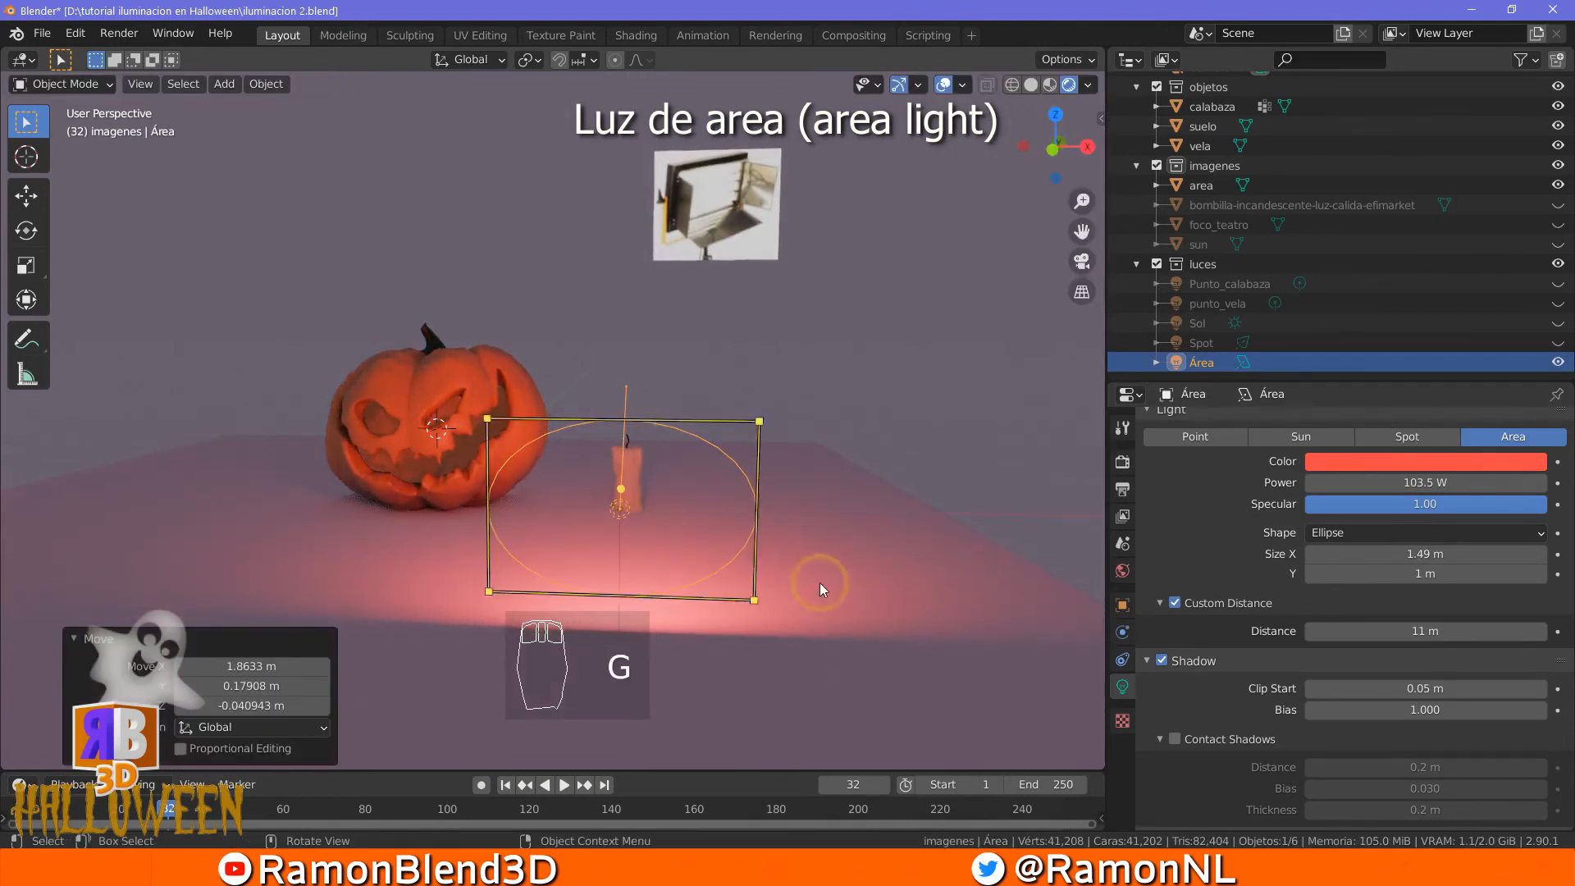
{"action": "key", "text": "r"}
{"action": "key", "text": "z"}
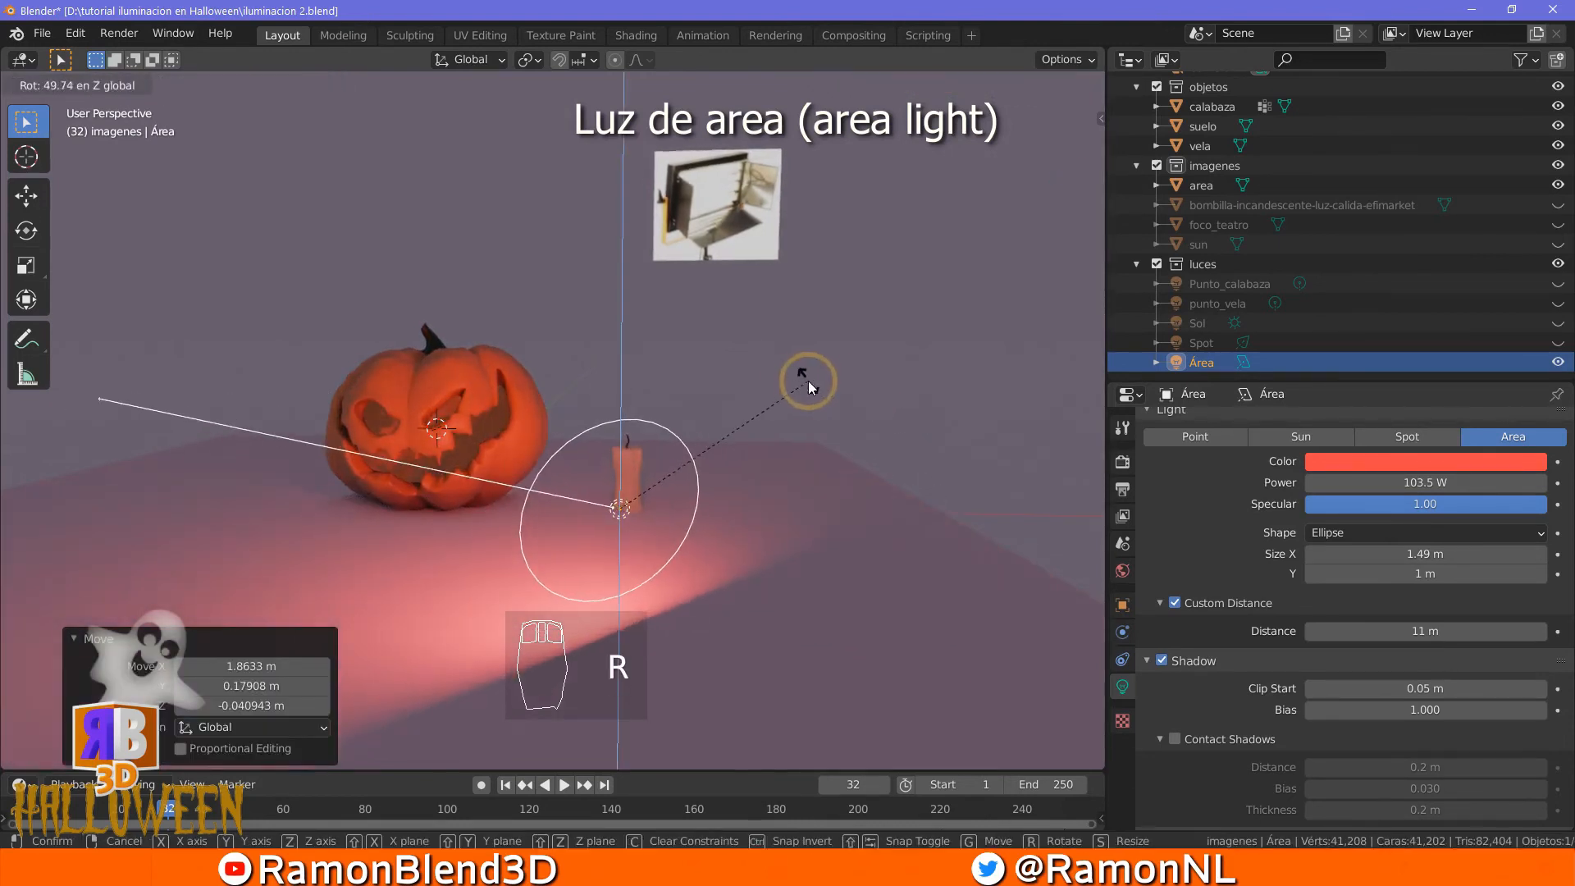
{"action": "left_click", "coordinate": [800, 394]}
Move the Área light about 1.42 m along Y and about 0.7 m along X
{"action": "key", "text": "g"}
{"action": "key", "text": "y"}
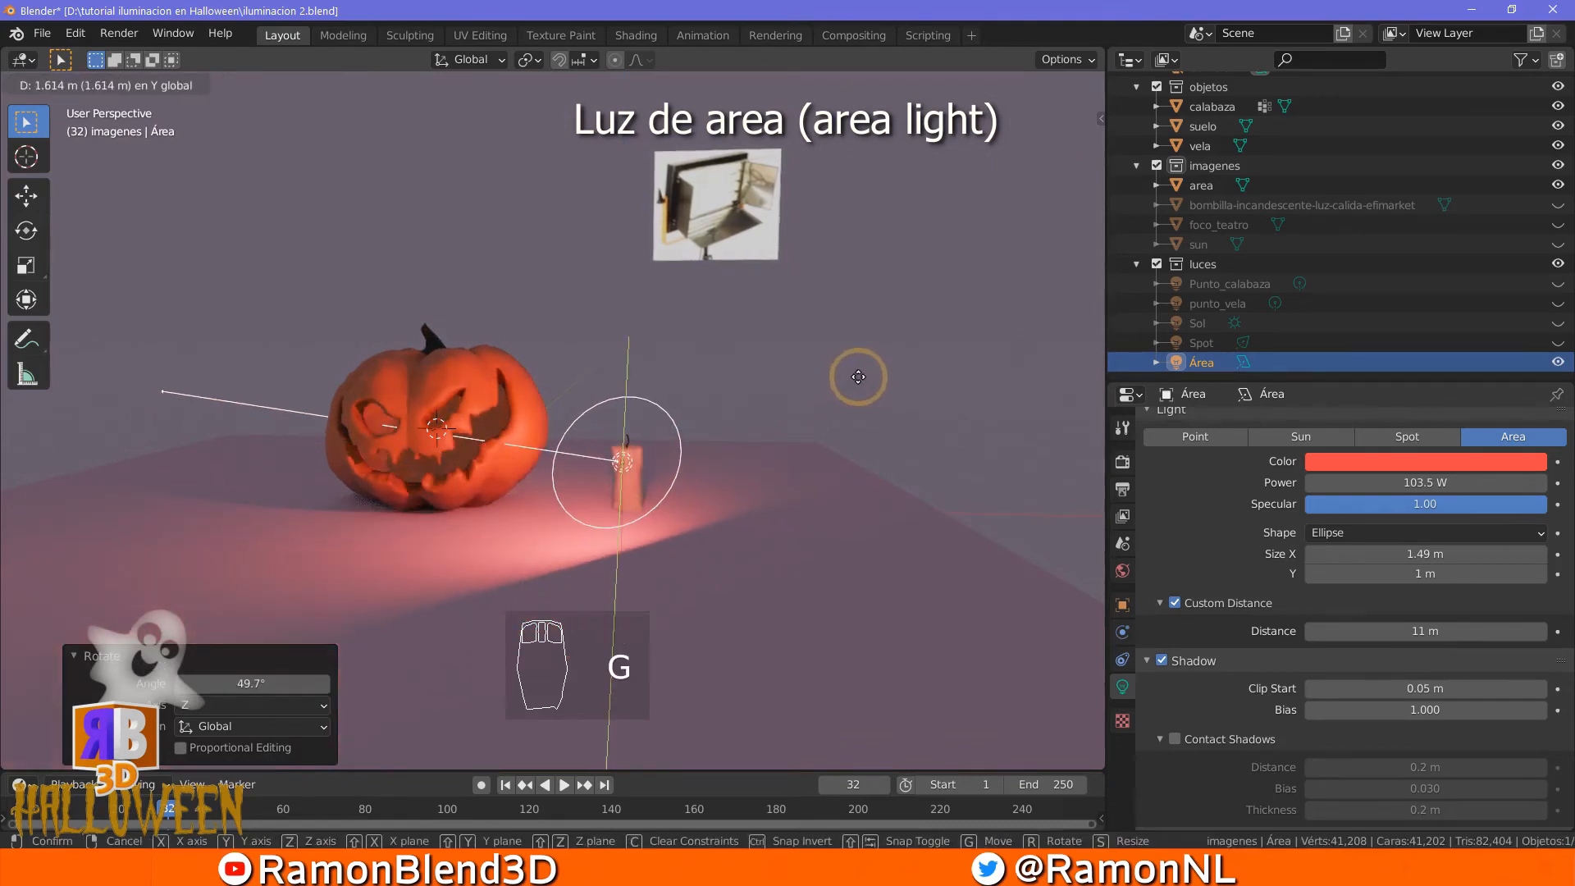
{"action": "left_click", "coordinate": [856, 380]}
{"action": "key", "text": "g"}
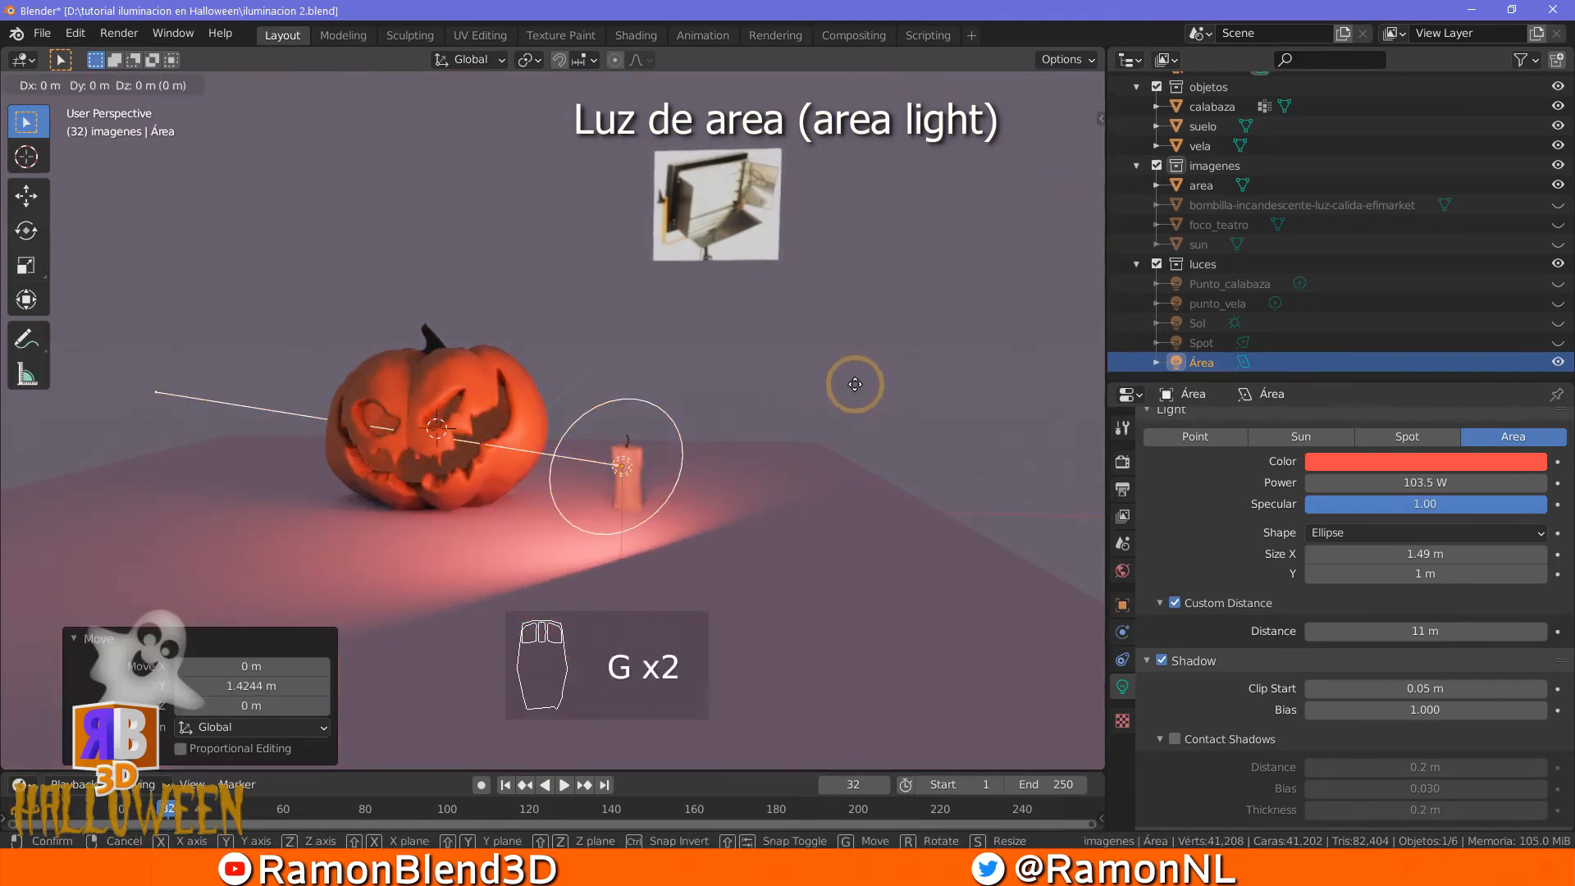
{"action": "key", "text": "x"}
{"action": "left_click", "coordinate": [932, 436]}
Set the roughness of the pumpkin's piel material to 0 for a glossy reflection of the Área light
{"action": "middle_click_drag", "start_coordinate": [933, 435], "coordinate": [520, 380]}
{"action": "scroll", "coordinate": [541, 418], "scroll_direction": "up", "scroll_amount": 3}
{"action": "scroll", "coordinate": [525, 420], "scroll_direction": "up", "scroll_amount": 2}
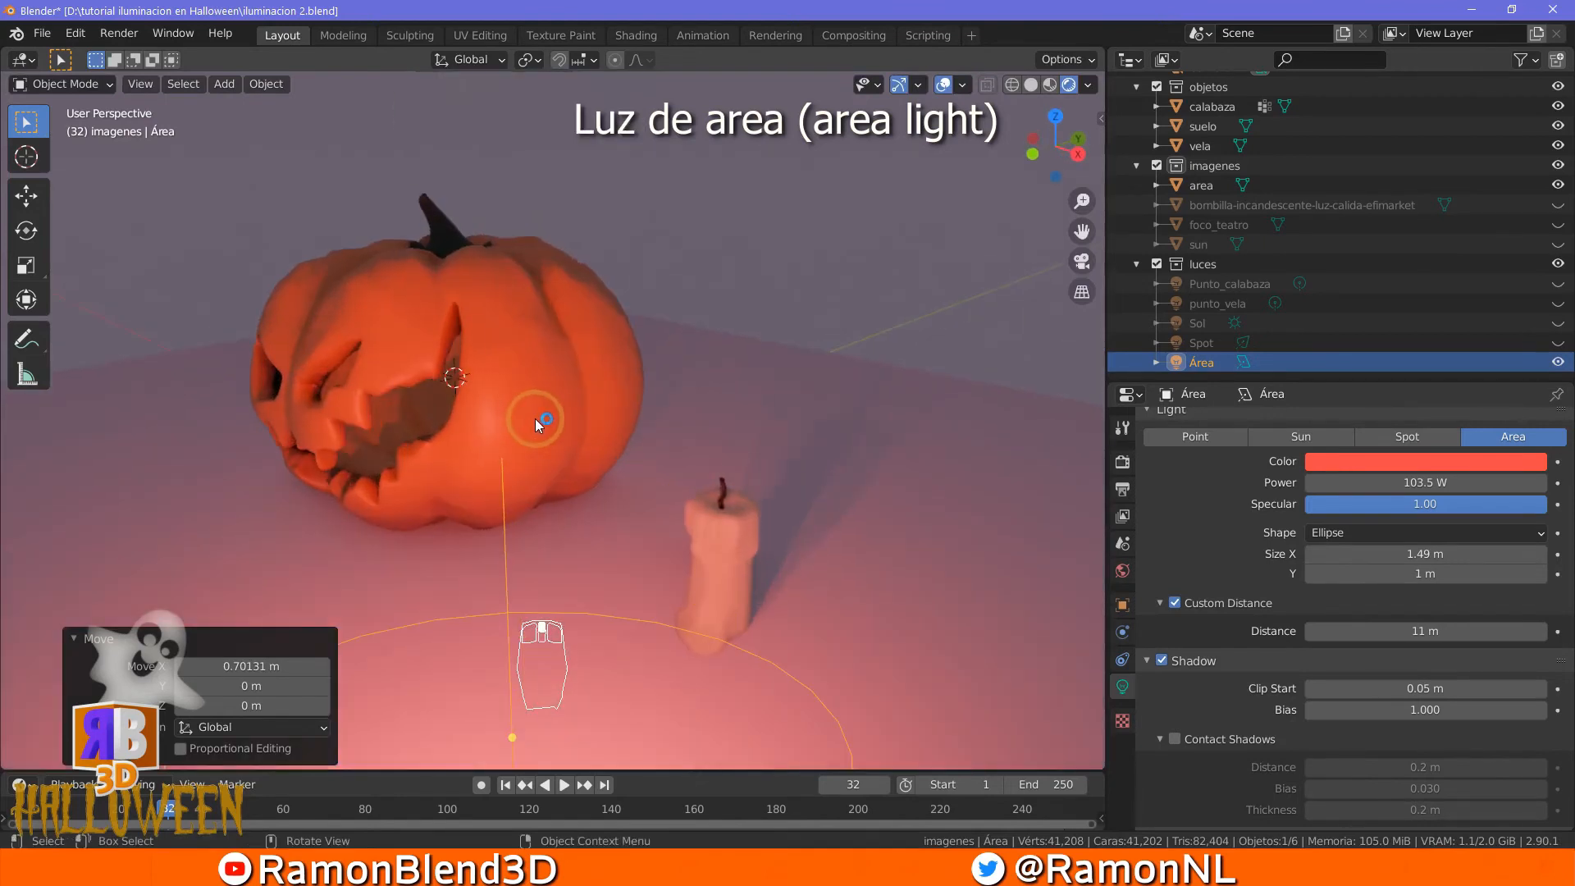
{"action": "left_click", "coordinate": [533, 418]}
{"action": "scroll", "coordinate": [1145, 760], "scroll_direction": "down", "scroll_amount": 1}
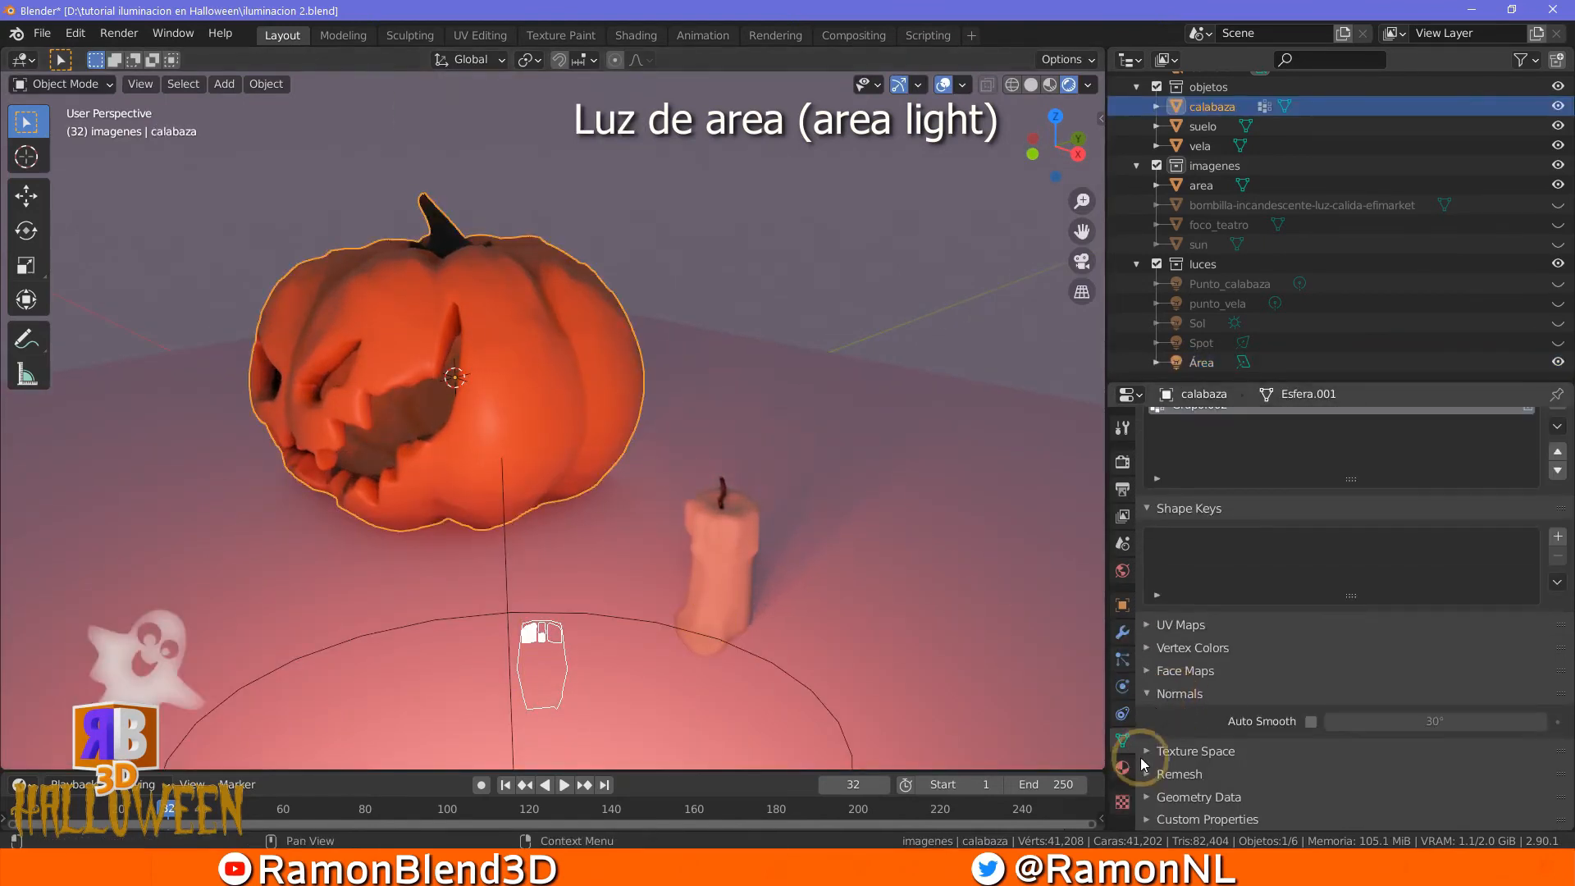
{"action": "left_click", "coordinate": [1125, 768]}
{"action": "scroll", "coordinate": [1312, 611], "scroll_direction": "down", "scroll_amount": 5}
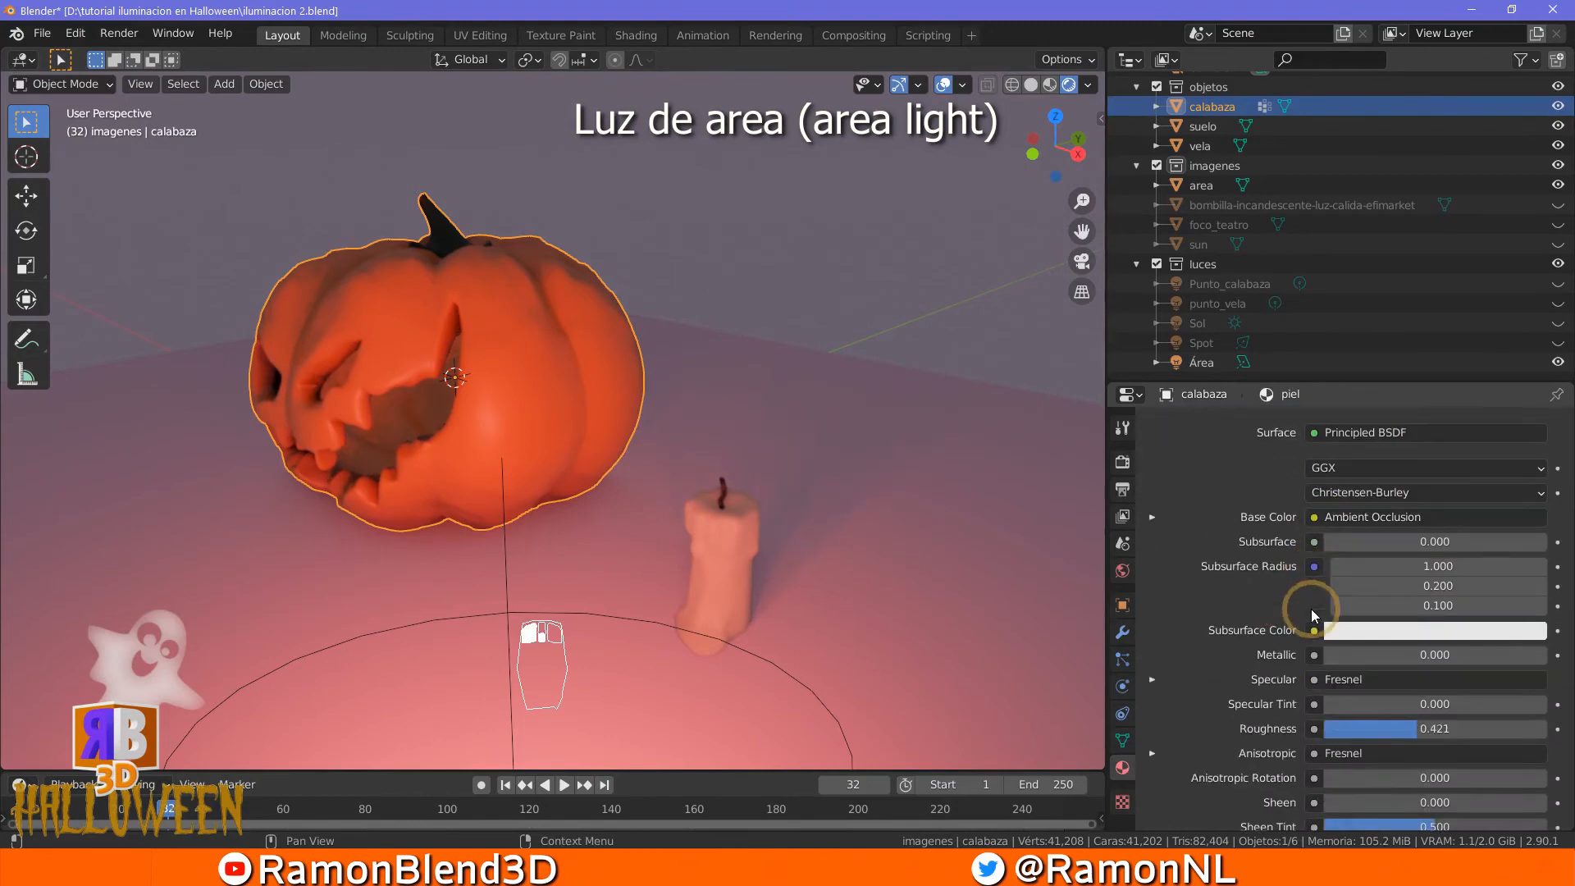
{"action": "scroll", "coordinate": [1313, 628], "scroll_direction": "down", "scroll_amount": 3}
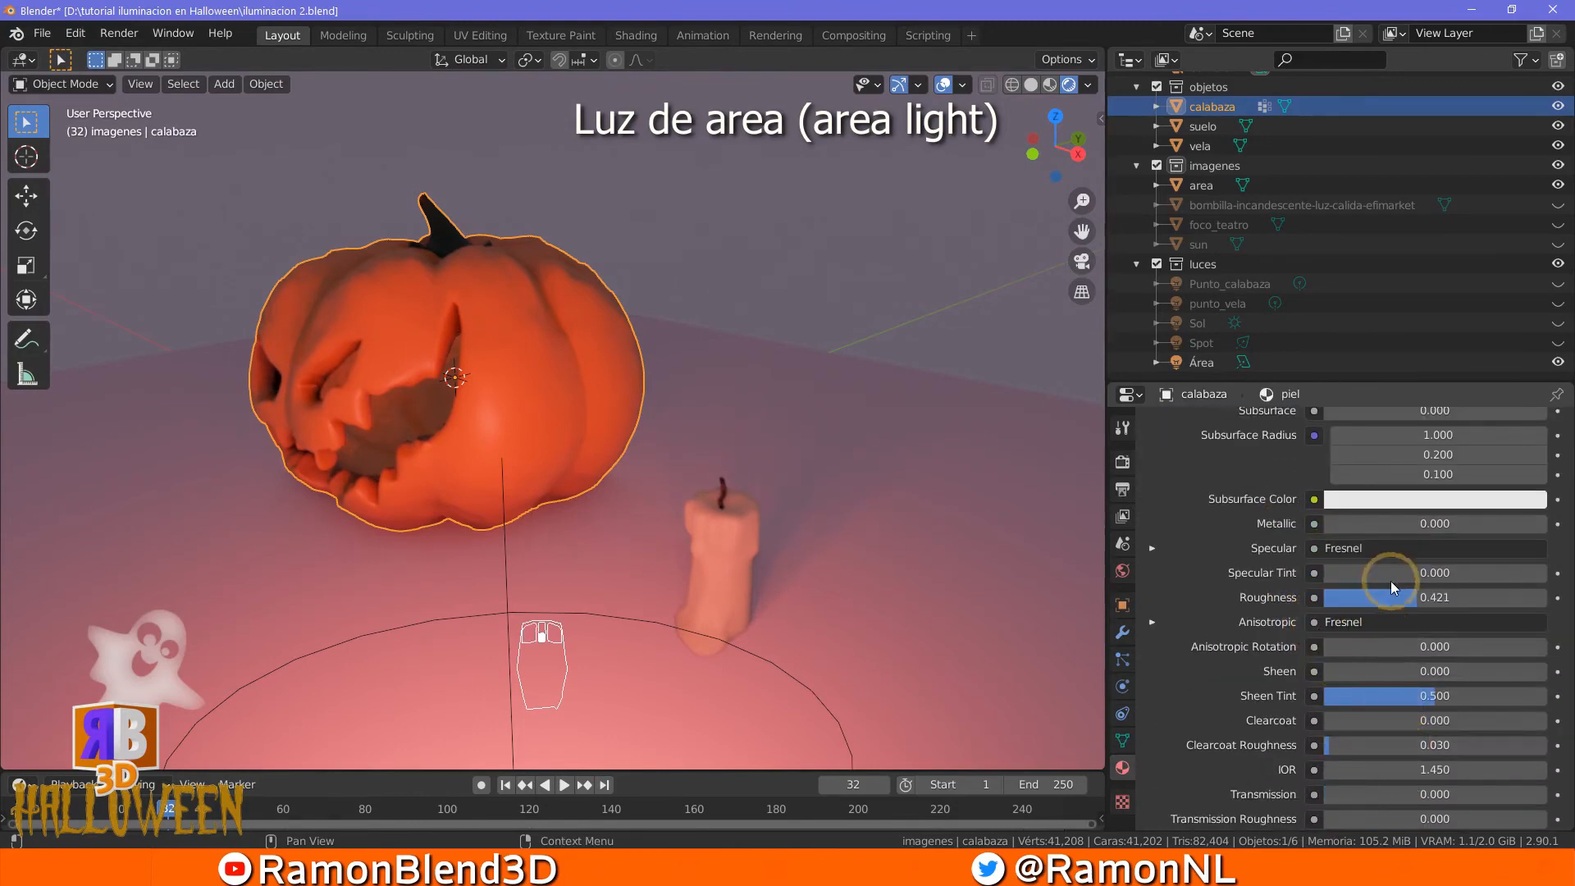
{"action": "left_click_drag", "start_coordinate": [1401, 597], "coordinate": [1031, 586]}
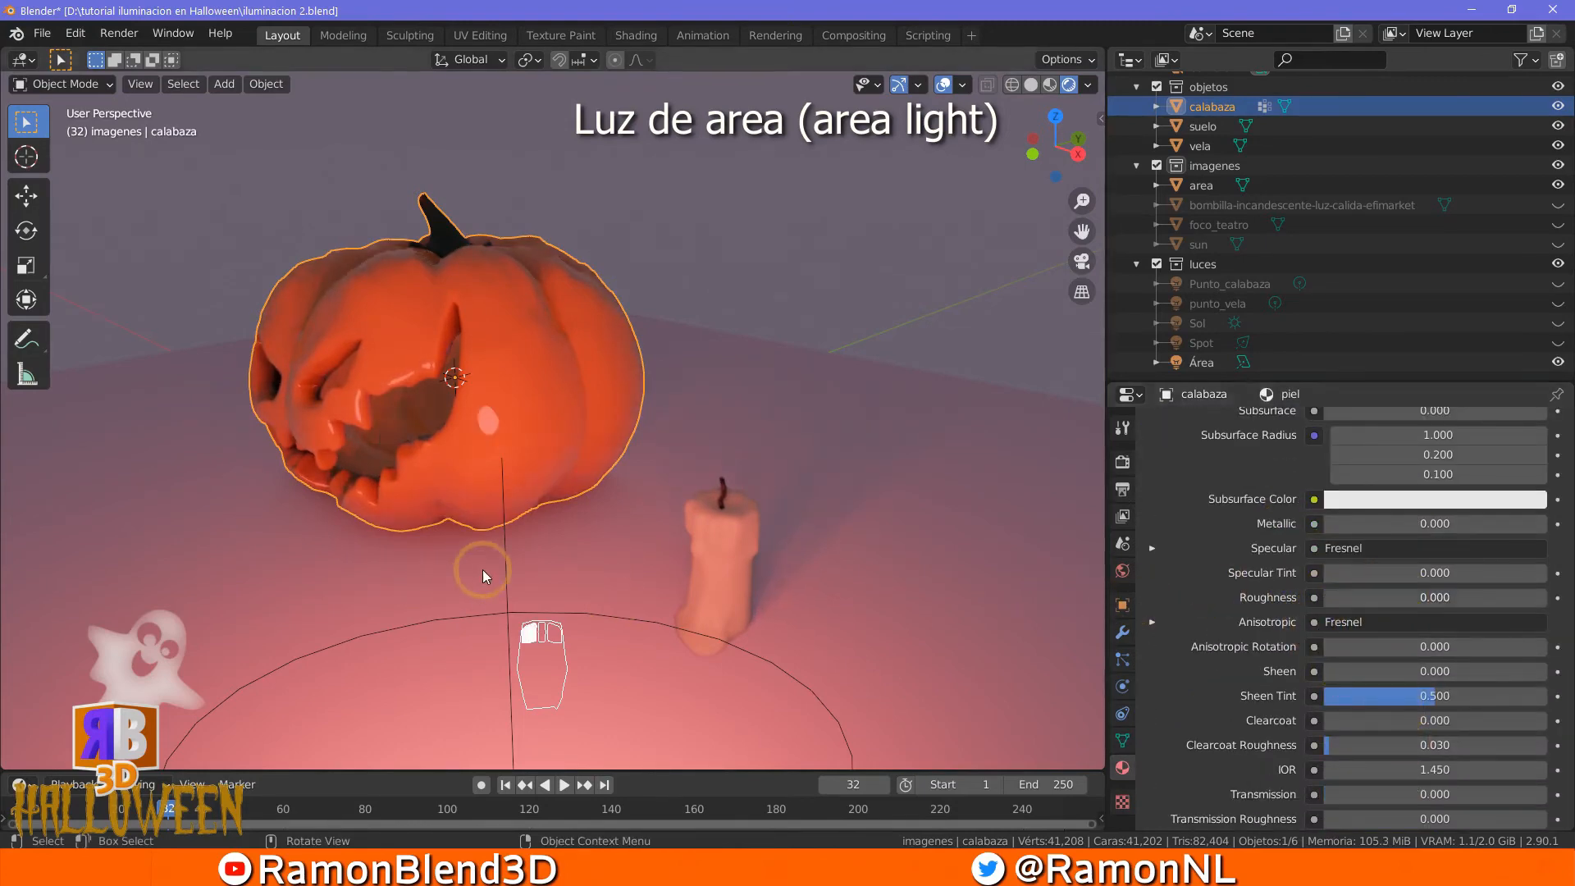
Select the Área light and examine its elliptical reflection on the pumpkin from several distances
{"action": "scroll", "coordinate": [467, 574], "scroll_direction": "down", "scroll_amount": 4}
{"action": "middle_click_drag", "start_coordinate": [482, 569], "coordinate": [611, 531]}
{"action": "scroll", "coordinate": [1346, 574], "scroll_direction": "up", "scroll_amount": 6}
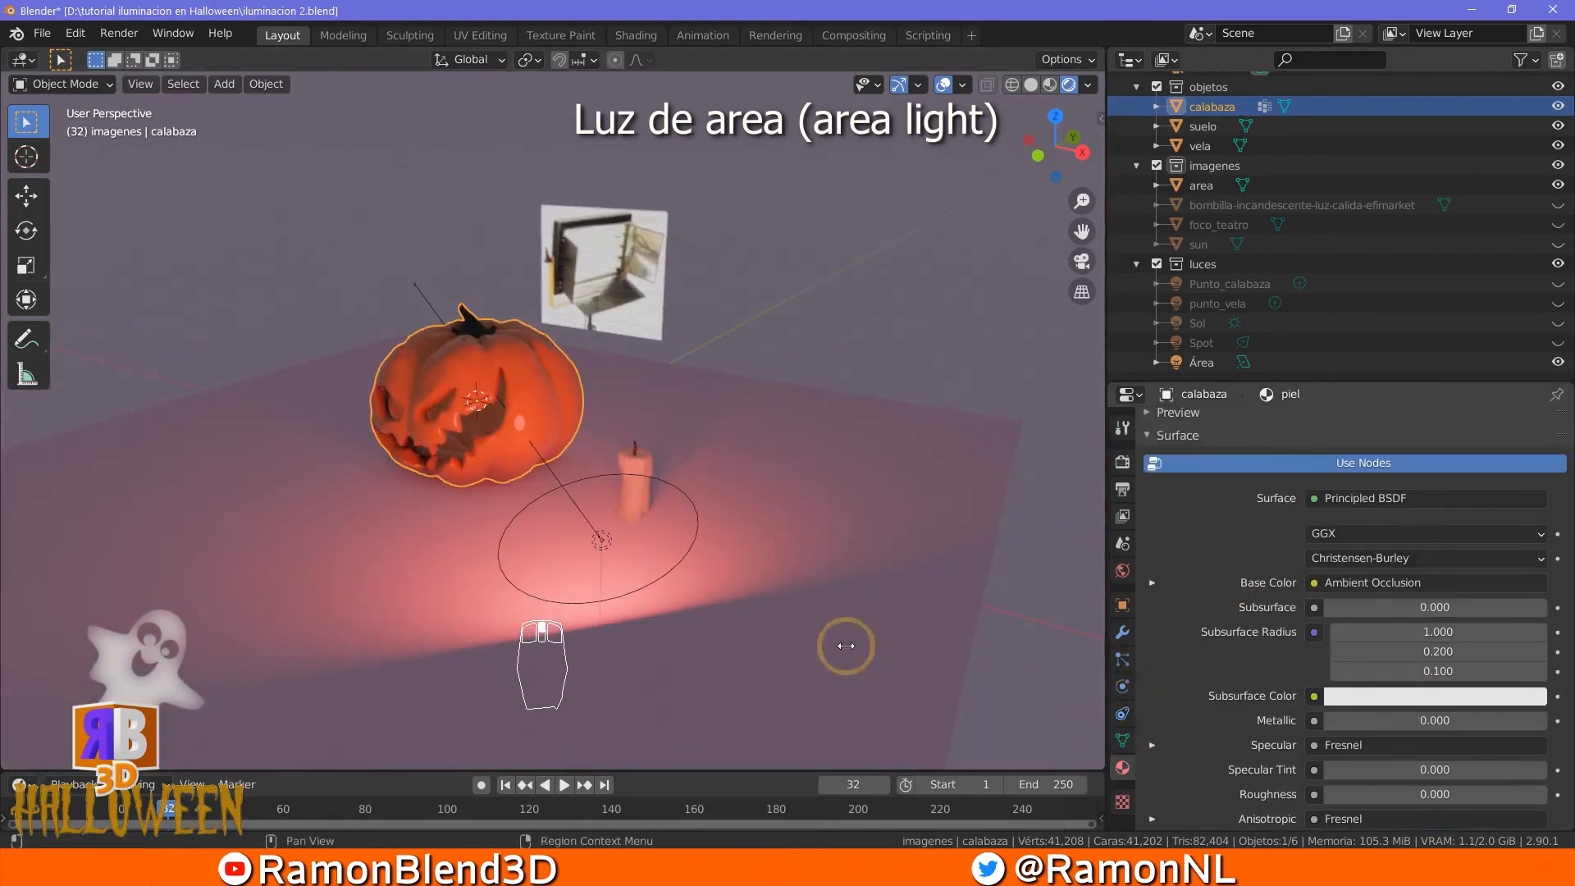
{"action": "left_click", "coordinate": [765, 550]}
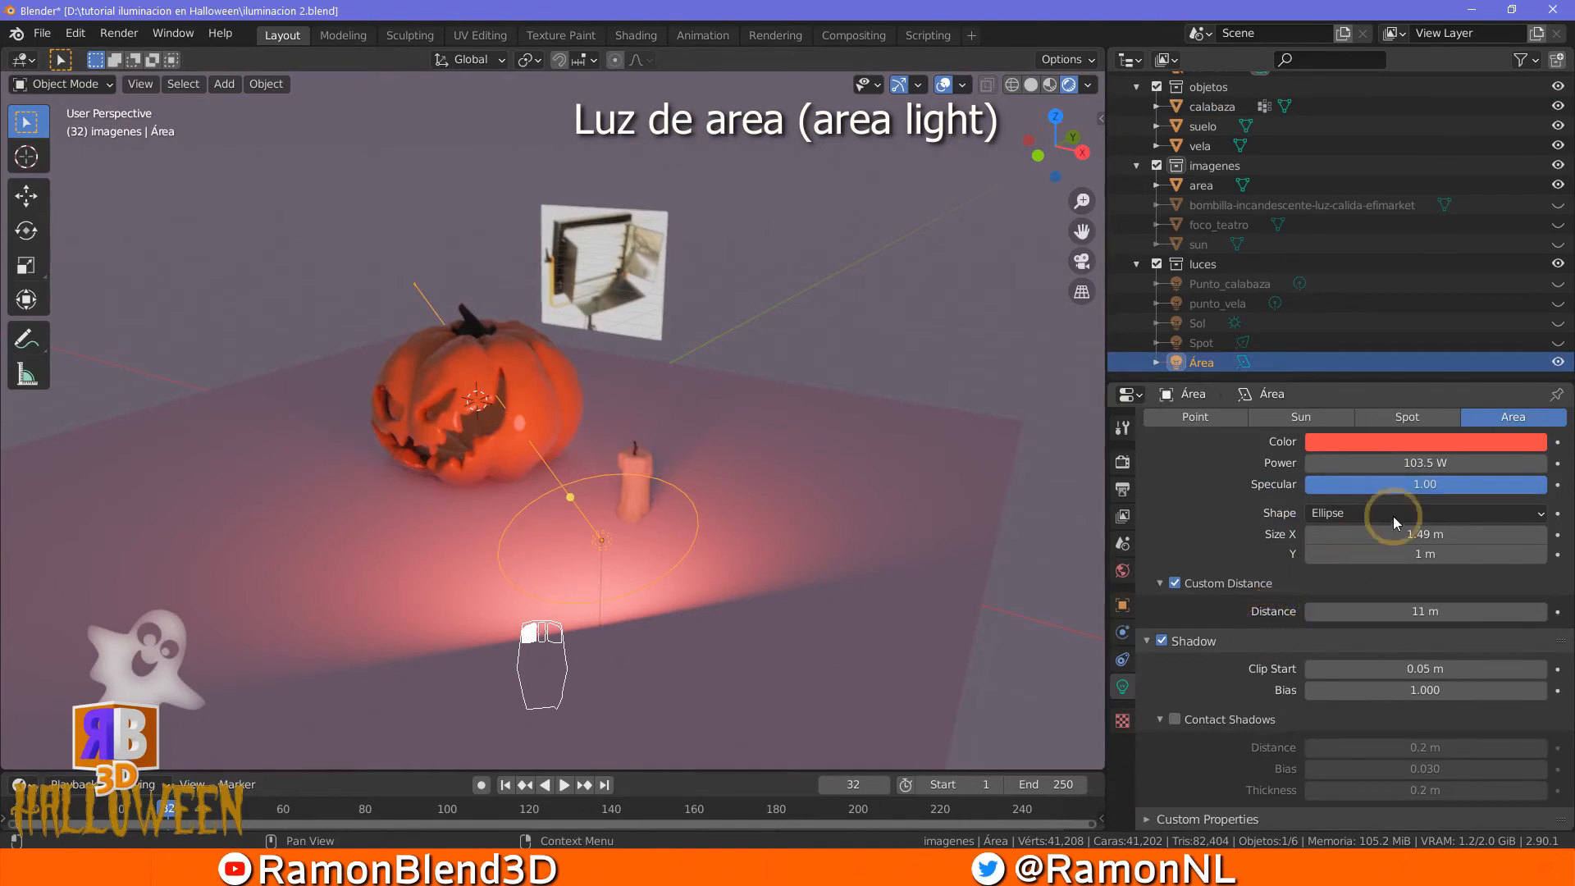
{"action": "left_click_drag", "start_coordinate": [1454, 485], "coordinate": [384, 482]}
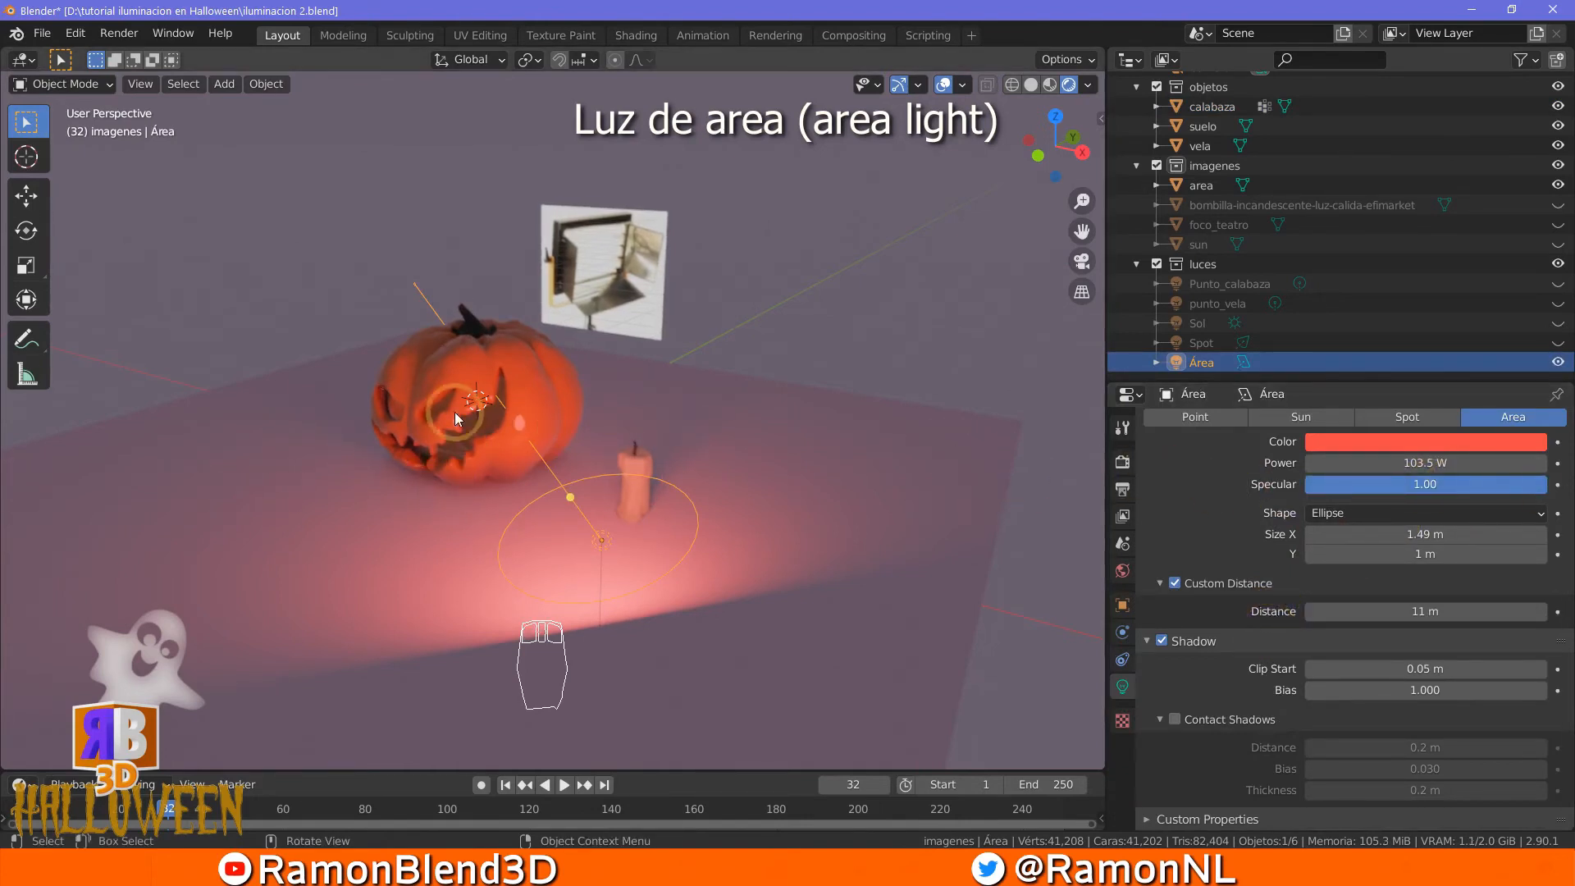
{"action": "scroll", "coordinate": [513, 425], "scroll_direction": "up", "scroll_amount": 5}
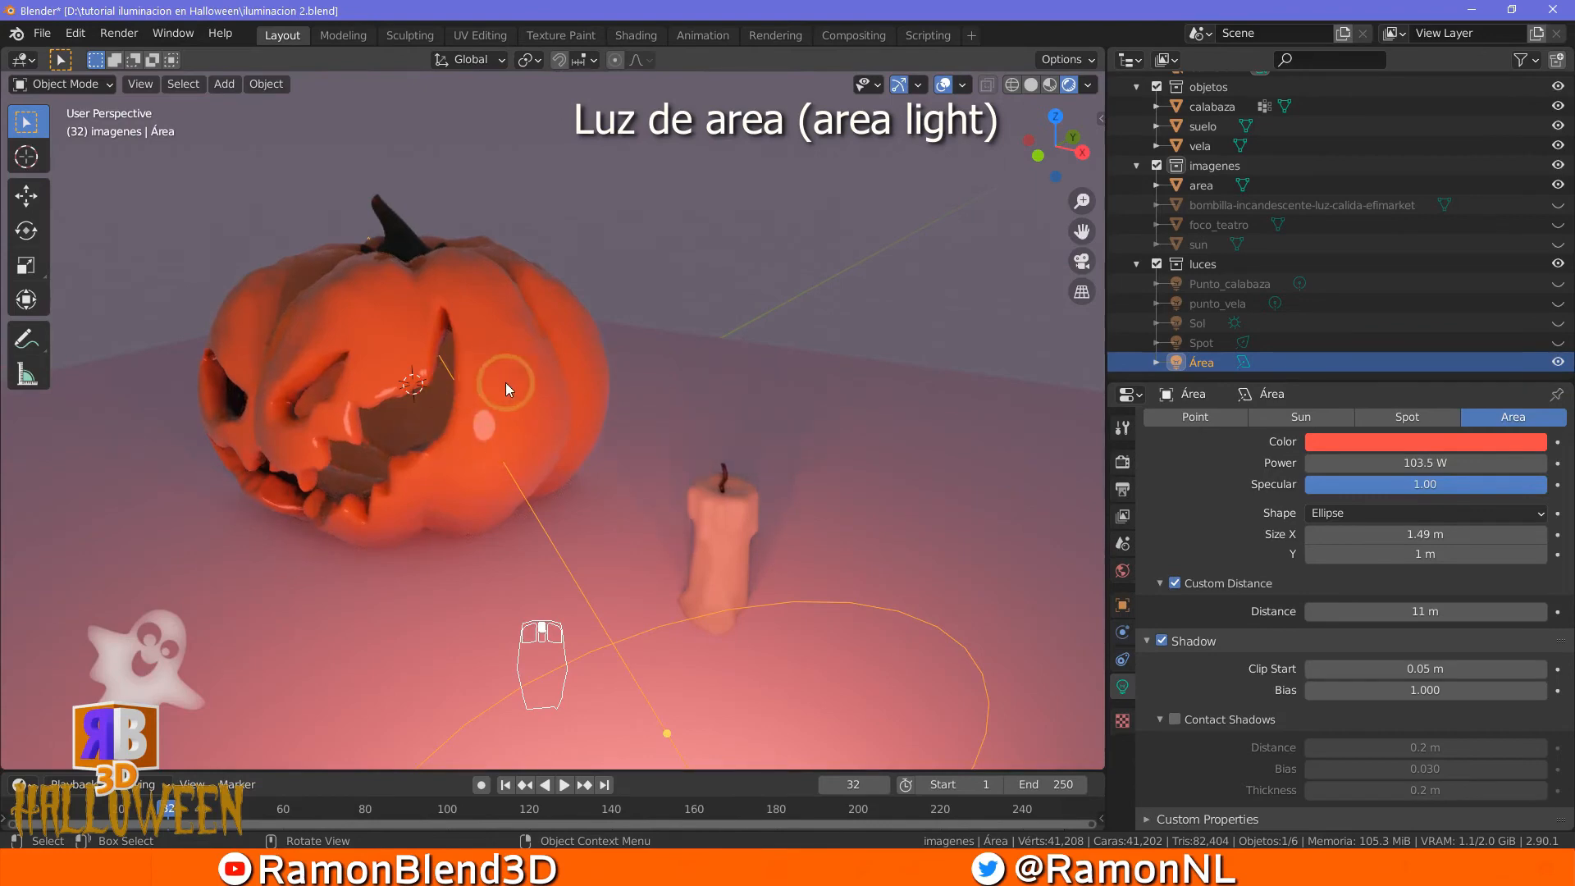
{"action": "middle_click_drag", "start_coordinate": [814, 564], "coordinate": [775, 544]}
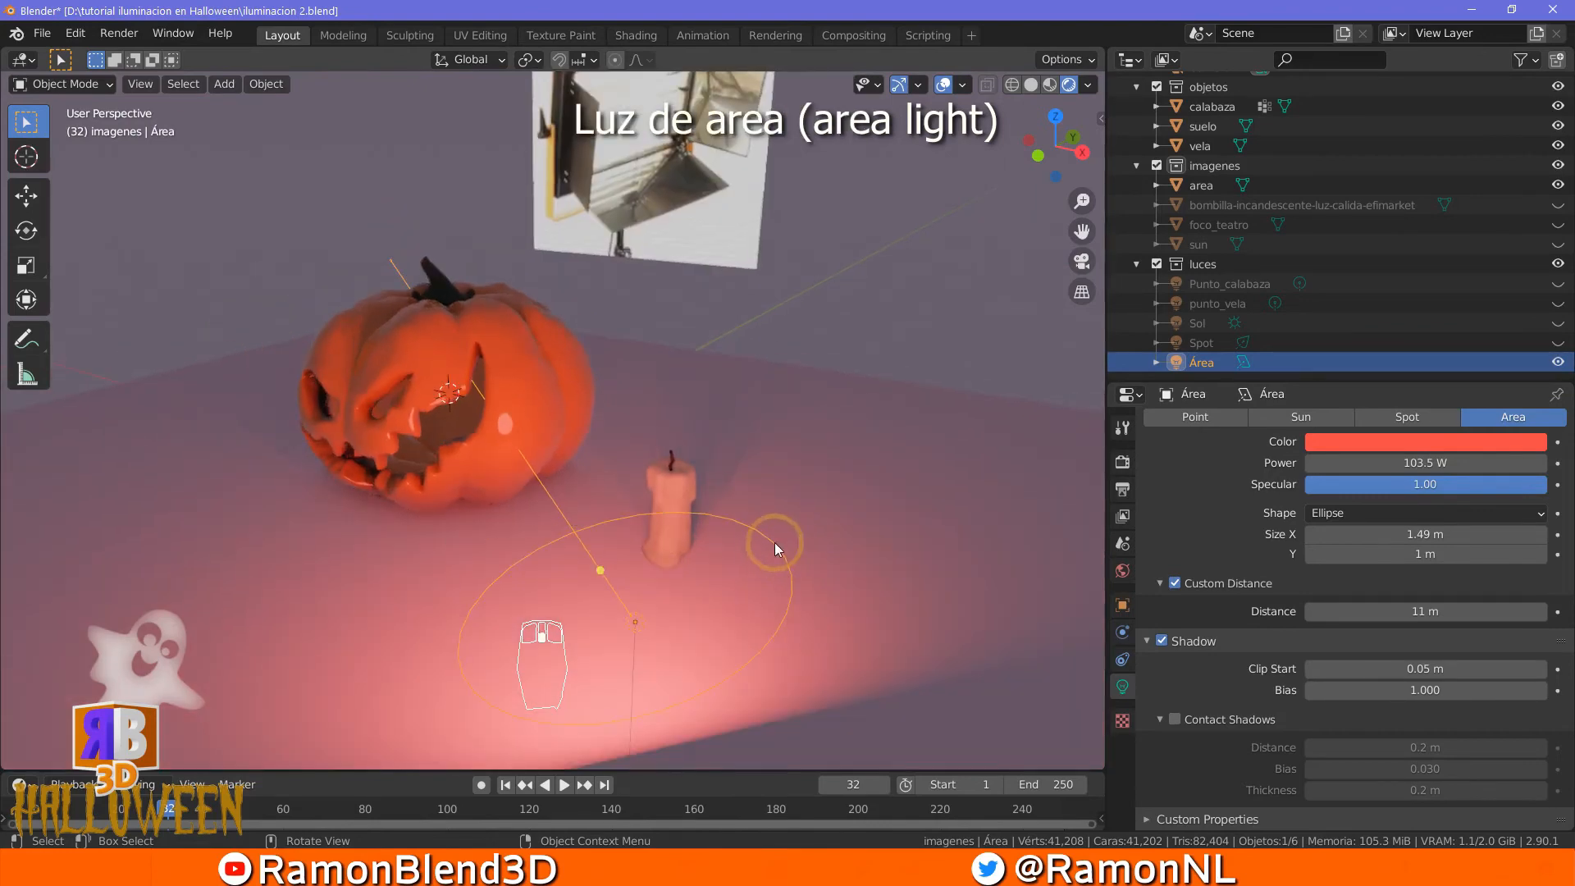
{"action": "mouse_move", "coordinate": [789, 558]}
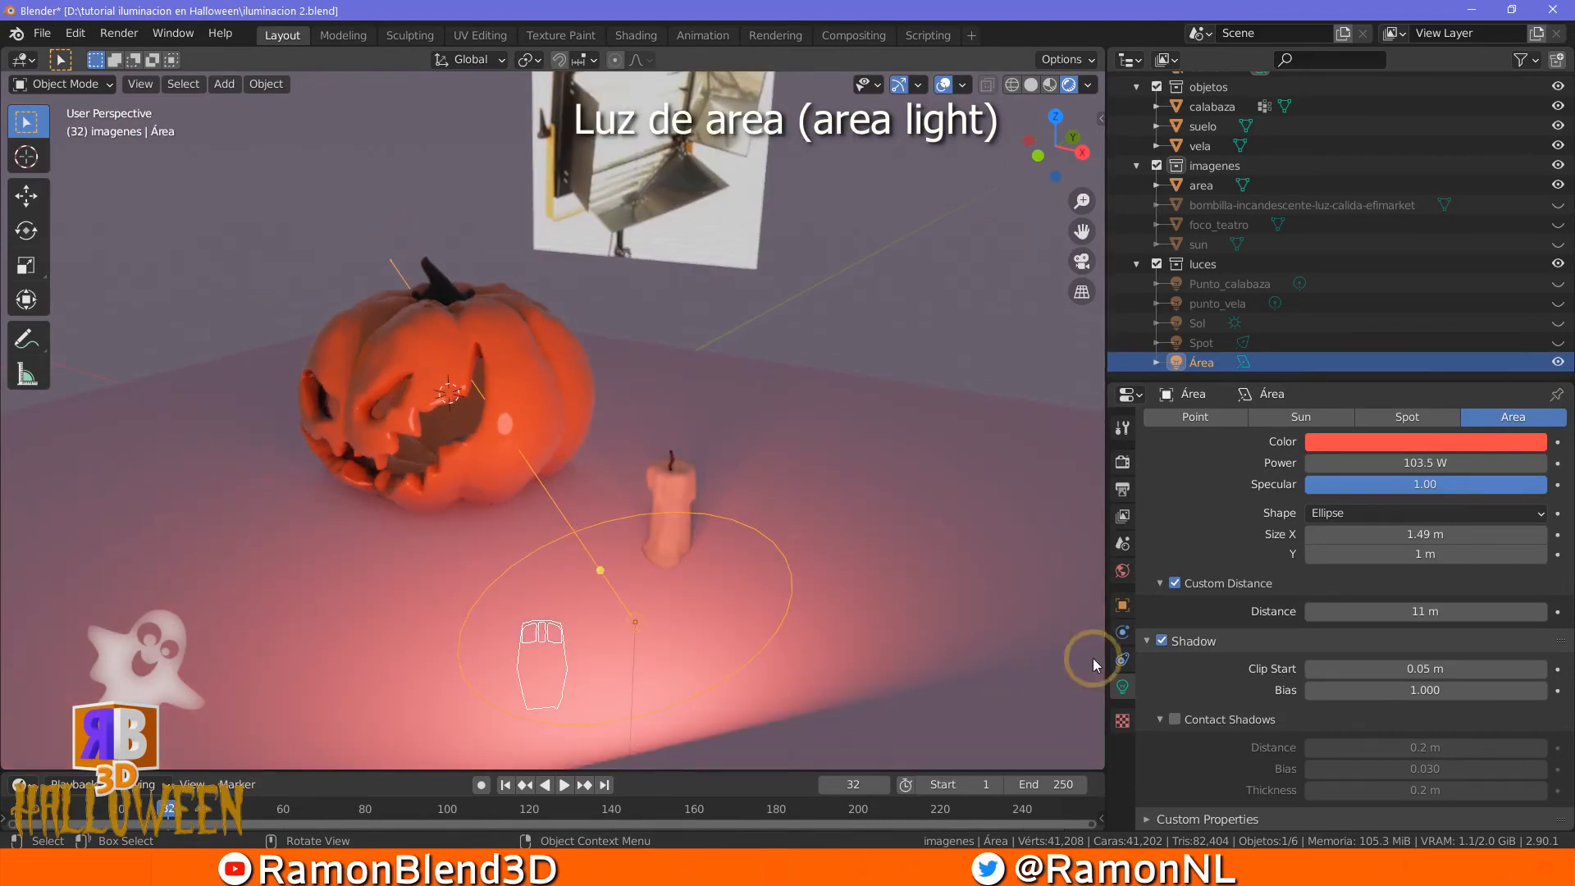
Try the Square shape on the Área light and switch its shape to Rectangle
{"action": "left_click", "coordinate": [1358, 512]}
{"action": "left_click", "coordinate": [1353, 531]}
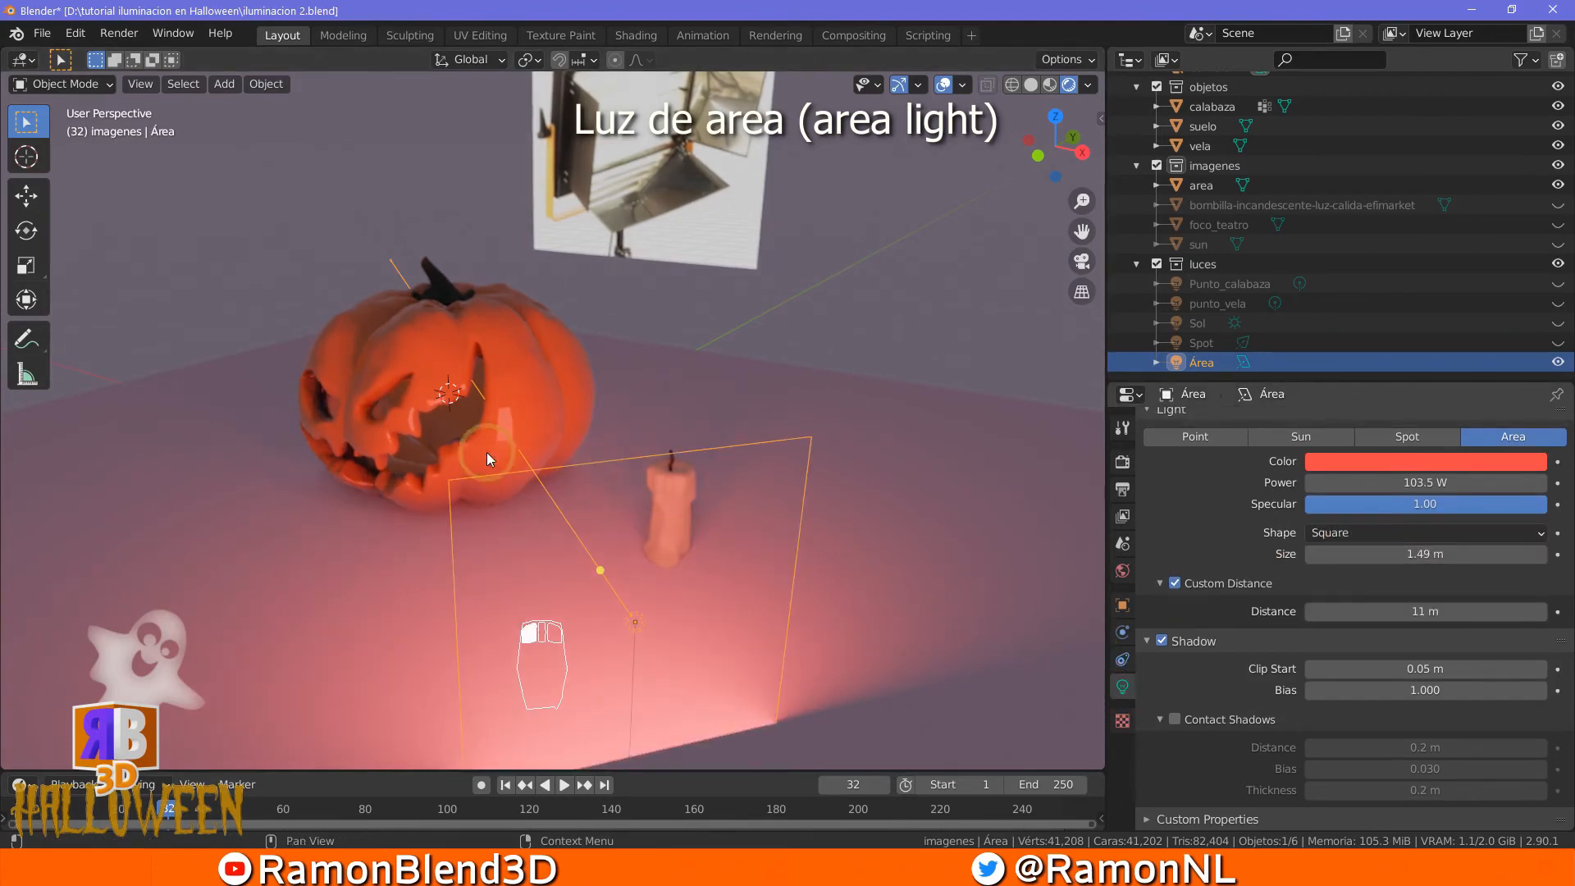
{"action": "left_click", "coordinate": [1342, 534]}
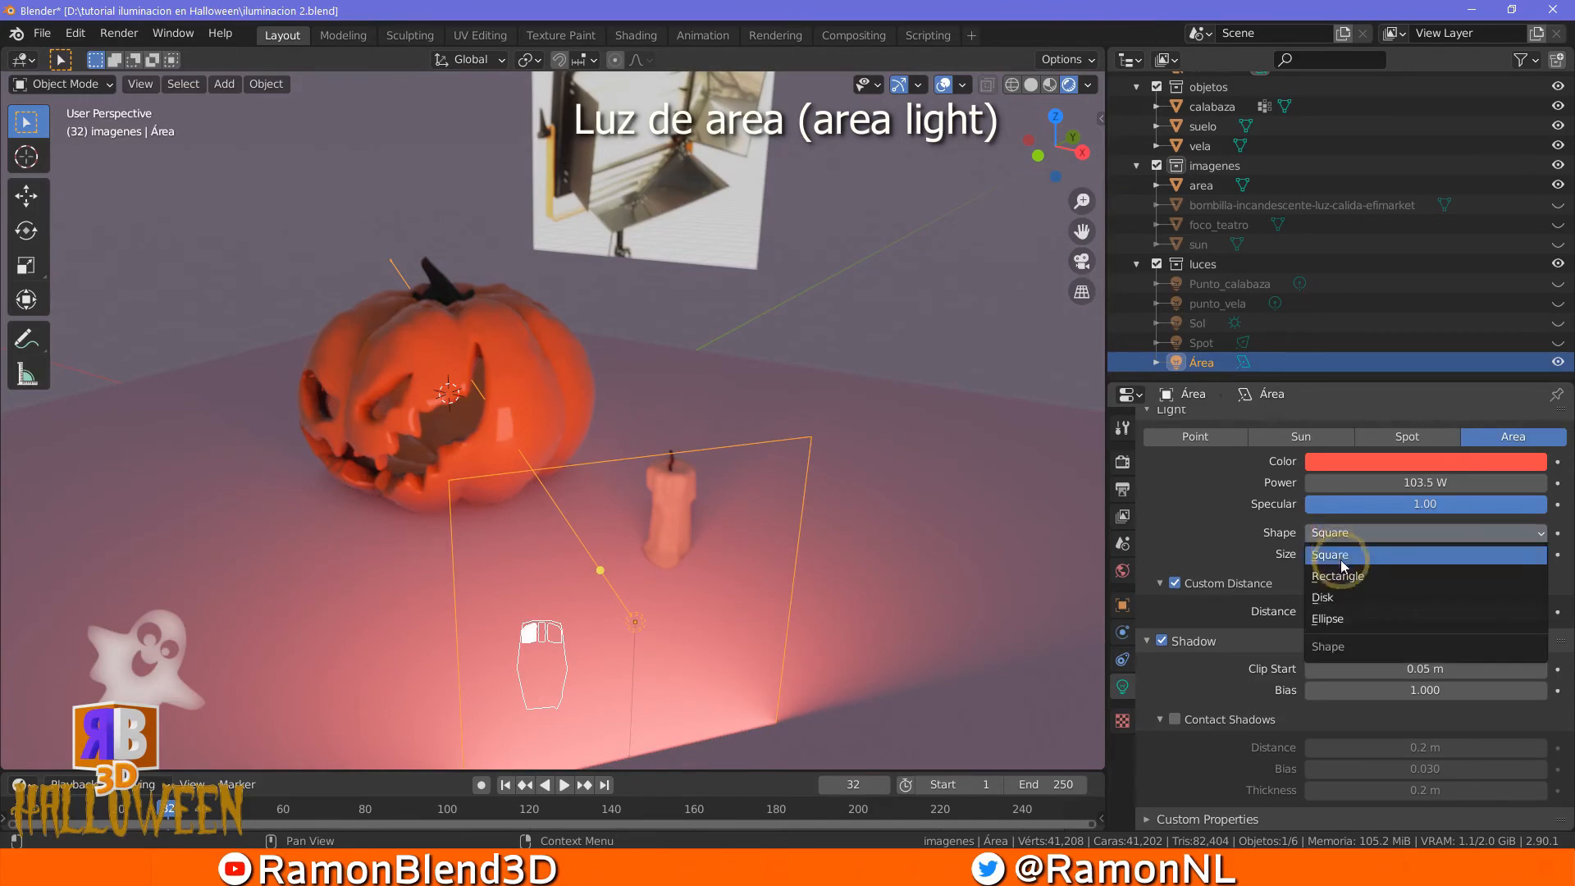
{"action": "left_click", "coordinate": [1347, 572]}
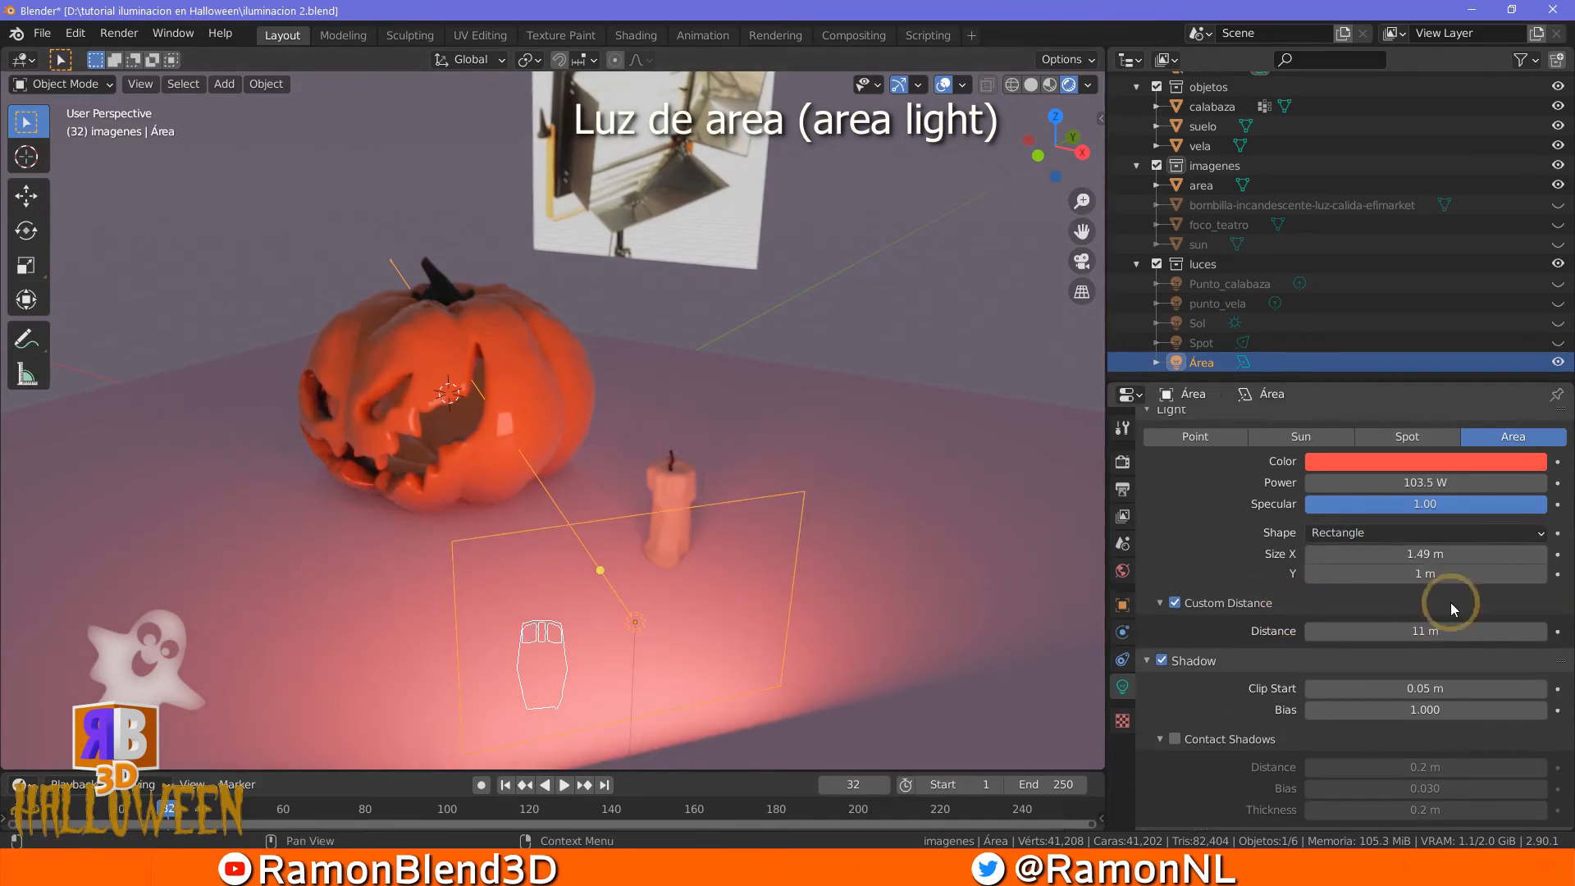
Shrink the Área light's rectangle to X 0.494 m and Y 0.18 m, and try moving the light near the candle
{"action": "left_click_drag", "start_coordinate": [16, 570], "coordinate": [1194, 548]}
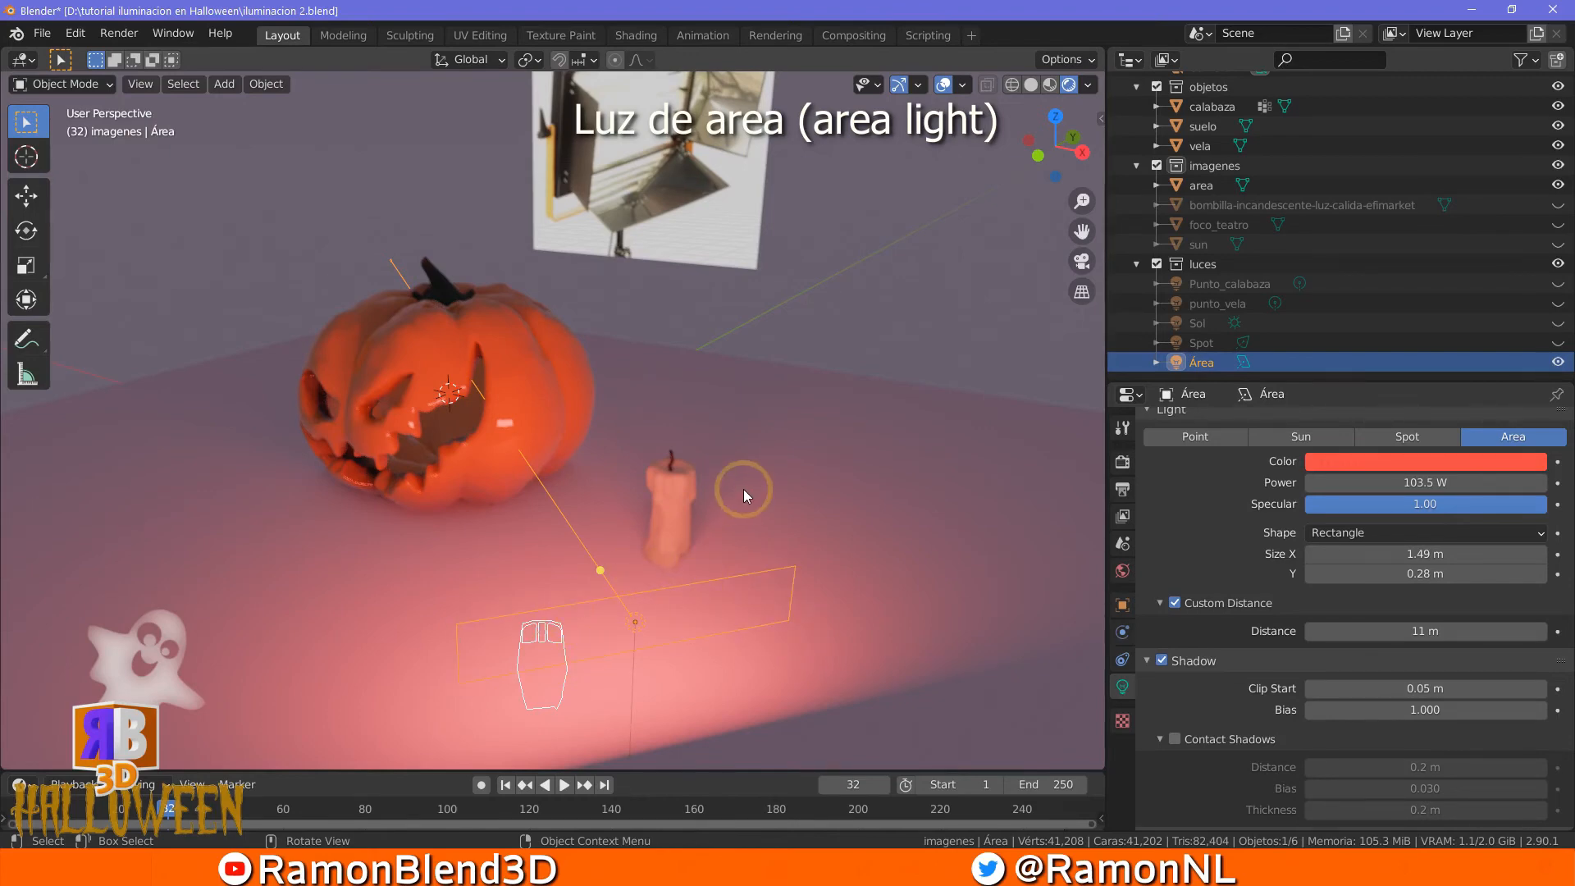
{"action": "left_click_drag", "start_coordinate": [1405, 555], "coordinate": [1336, 566]}
{"action": "left_click_drag", "start_coordinate": [1470, 574], "coordinate": [1433, 558]}
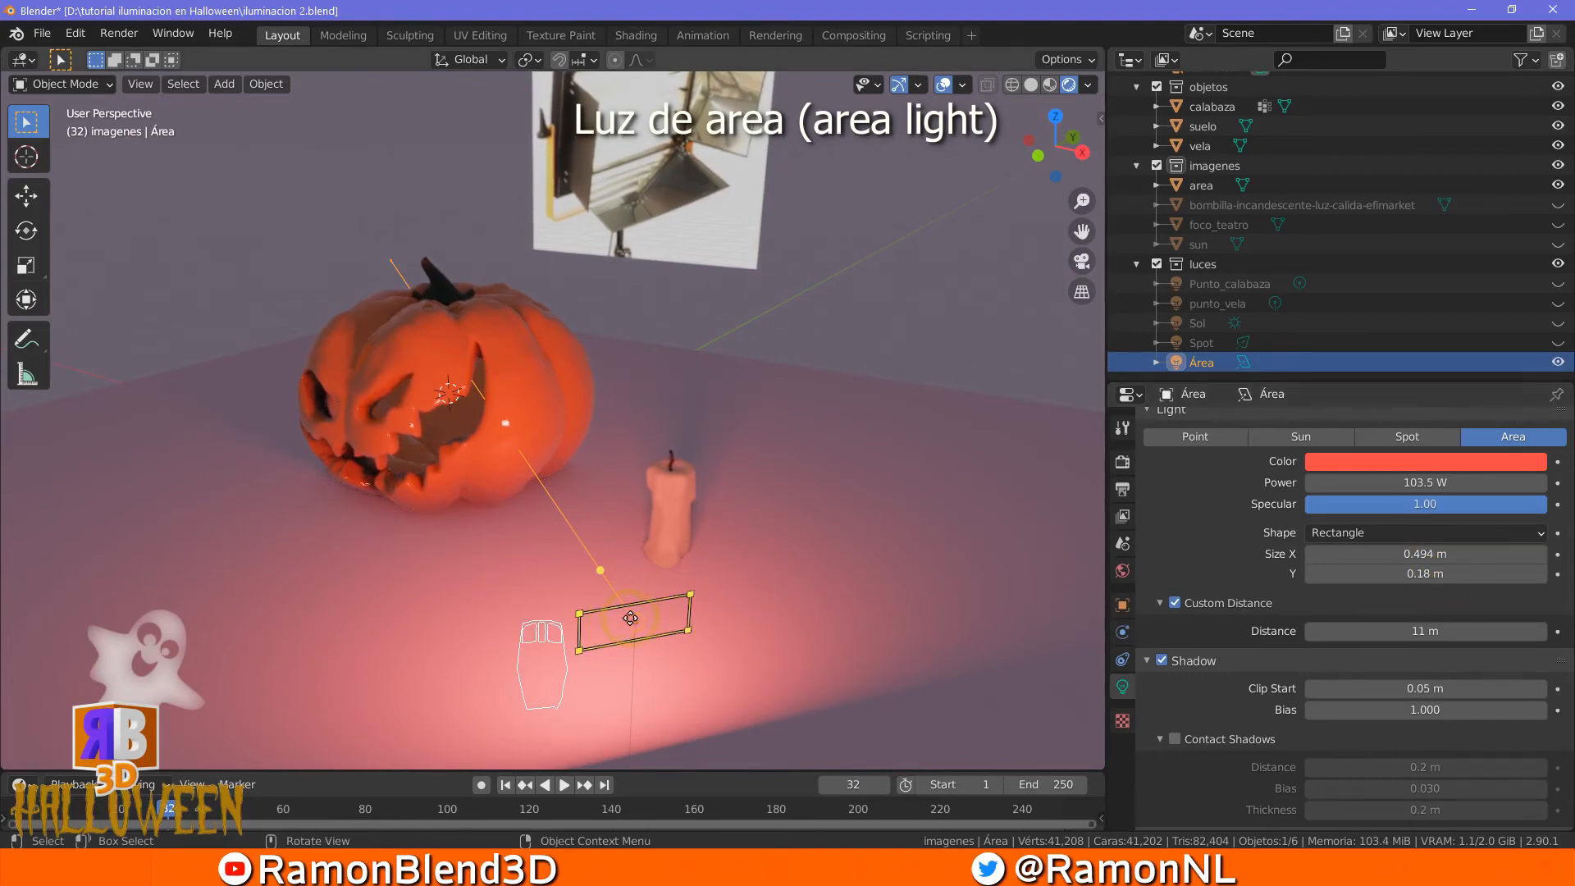
{"action": "key", "text": "g"}
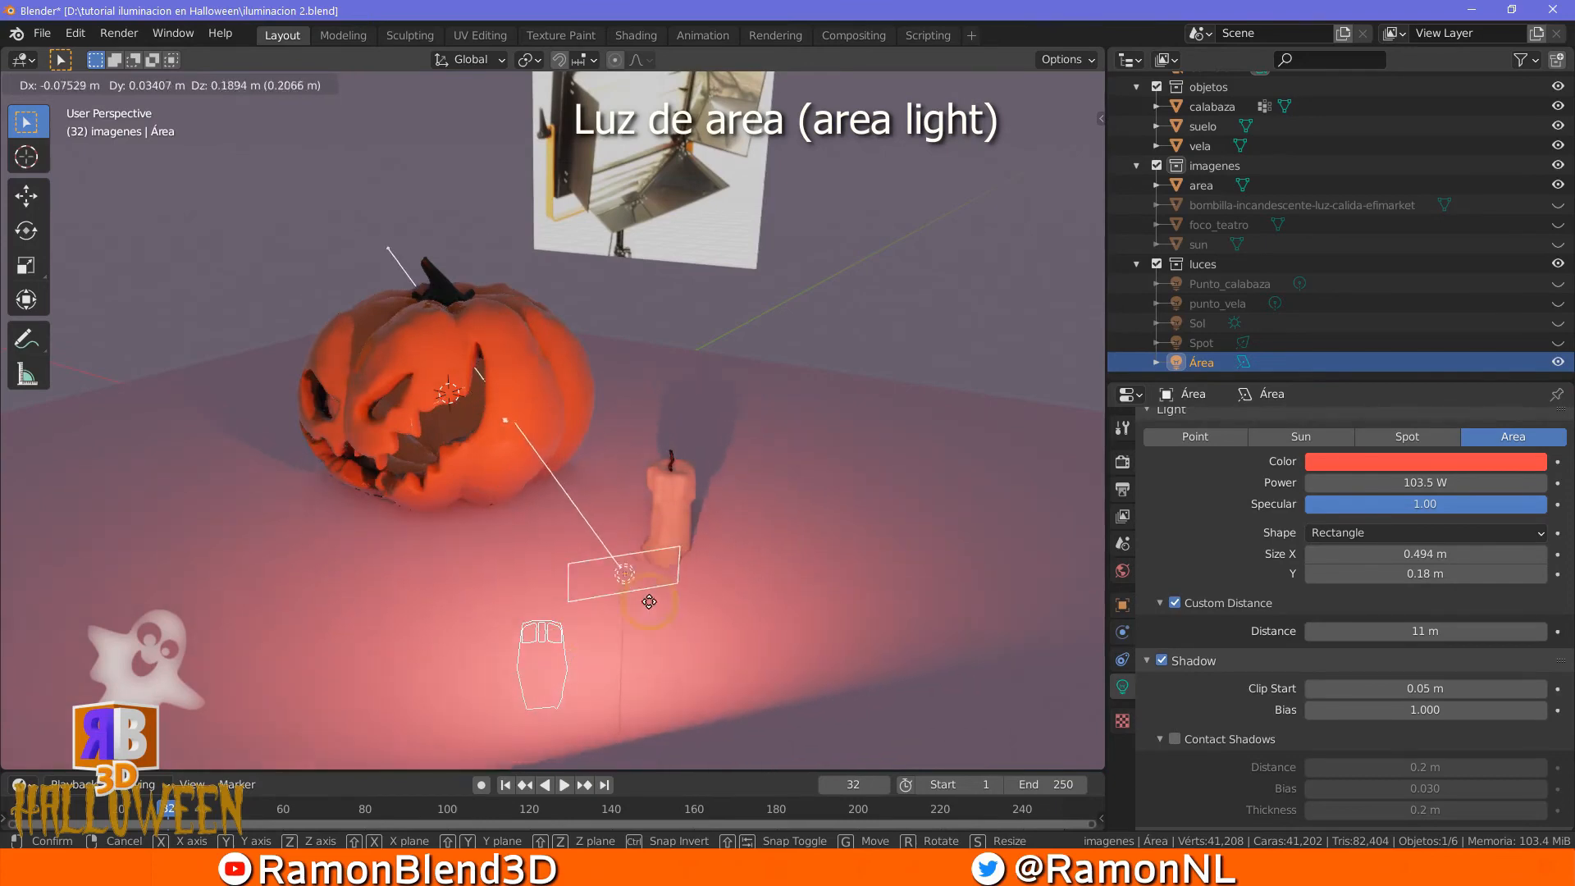
{"action": "left_click", "coordinate": [648, 631]}
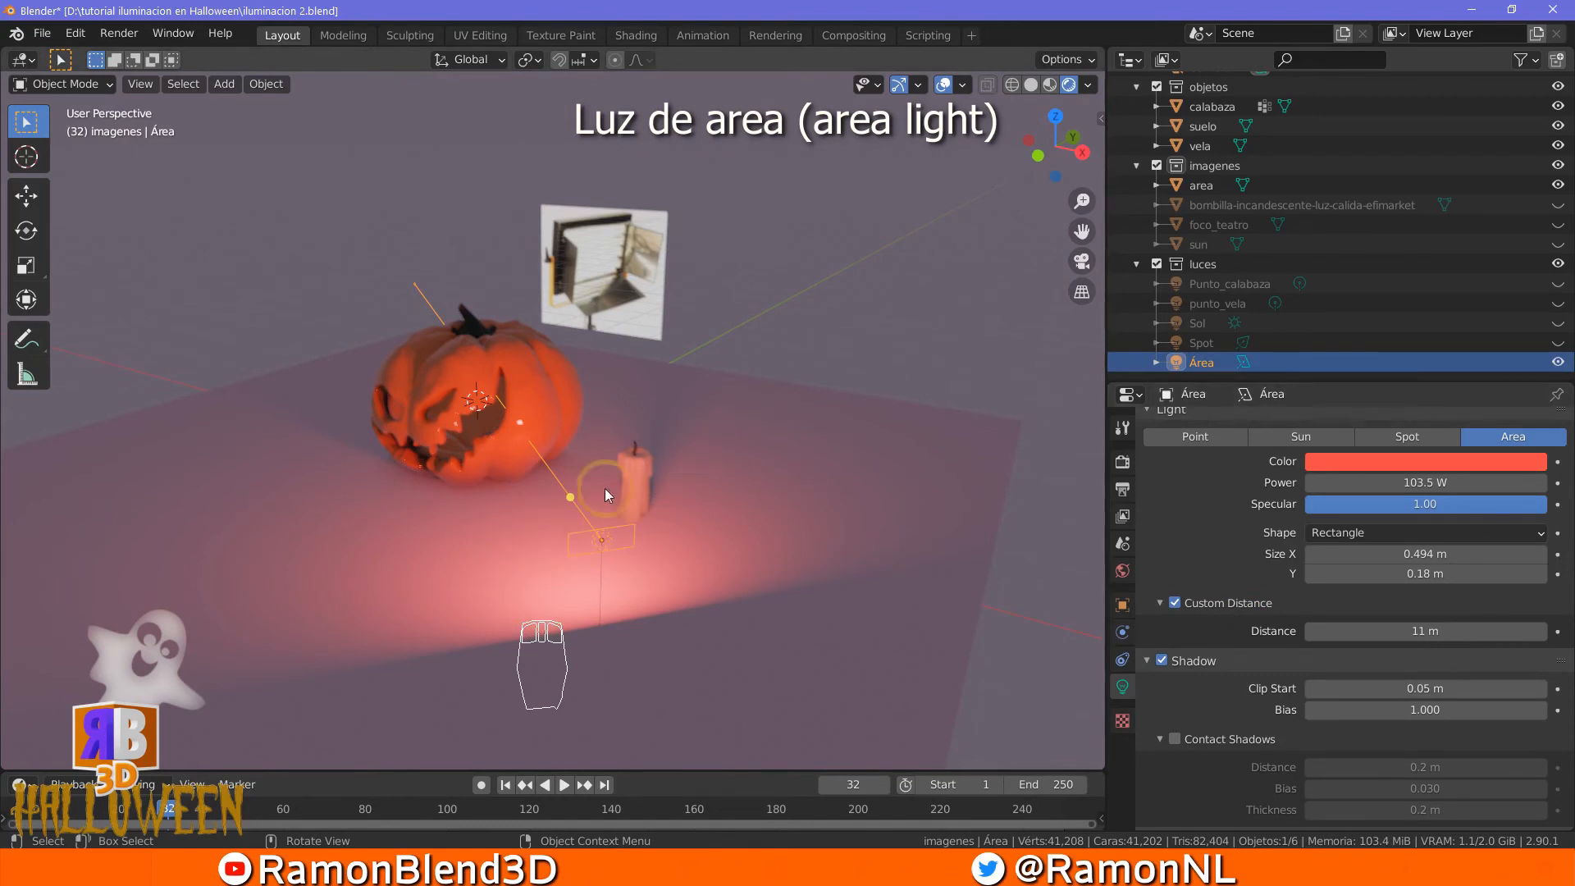
Select the pumpkin and set the roughness of its piel material to 0.355
{"action": "middle_click_drag", "start_coordinate": [505, 563], "coordinate": [517, 563]}
{"action": "left_click", "coordinate": [508, 402]}
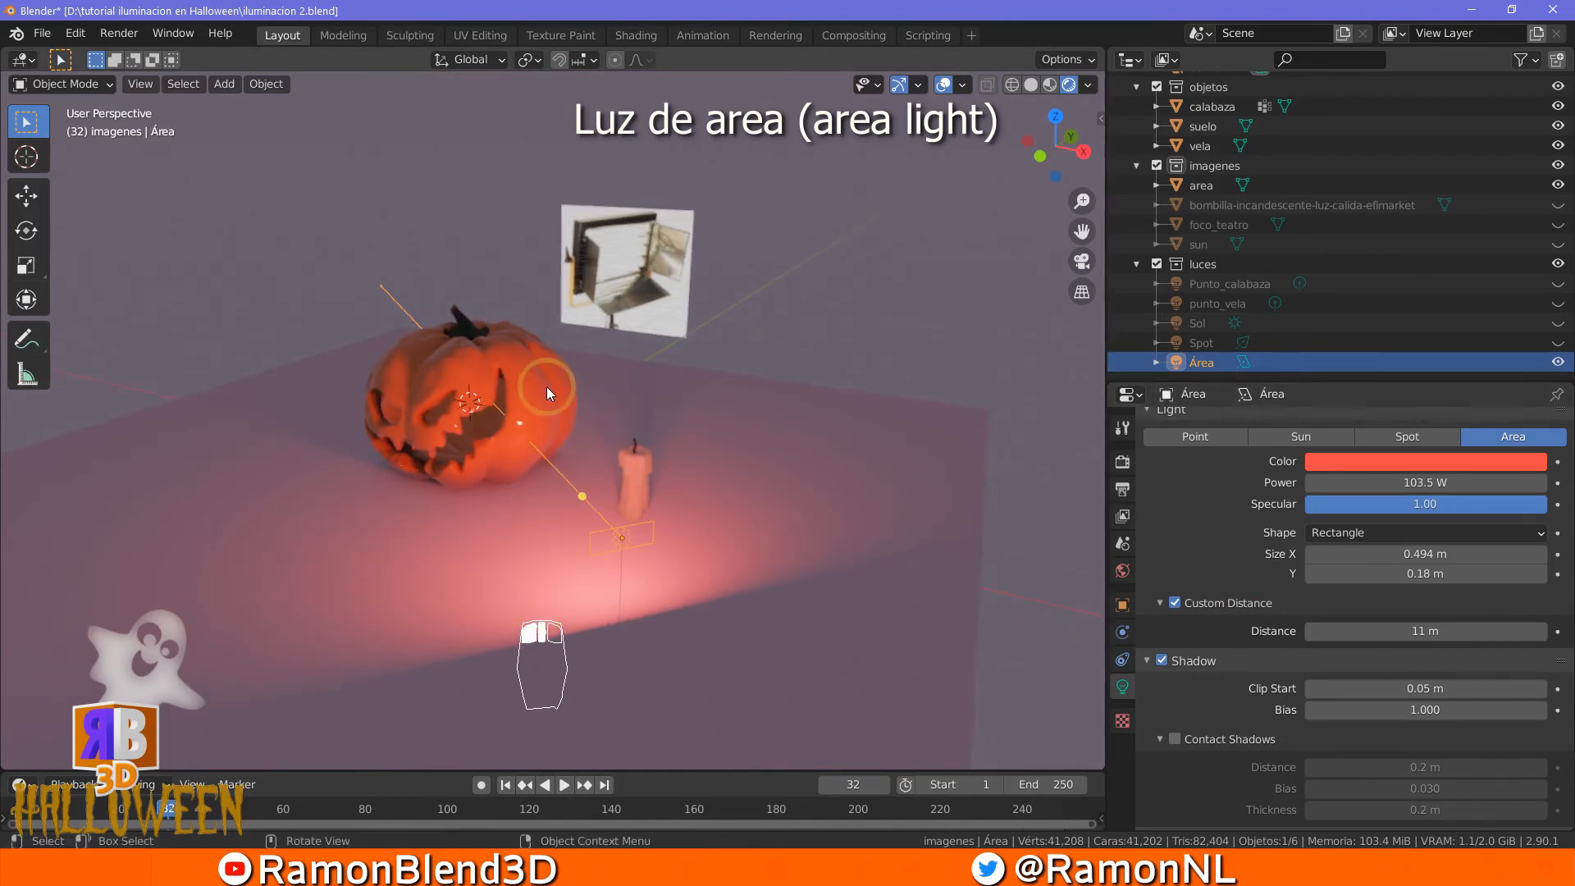
{"action": "left_click", "coordinate": [1122, 767]}
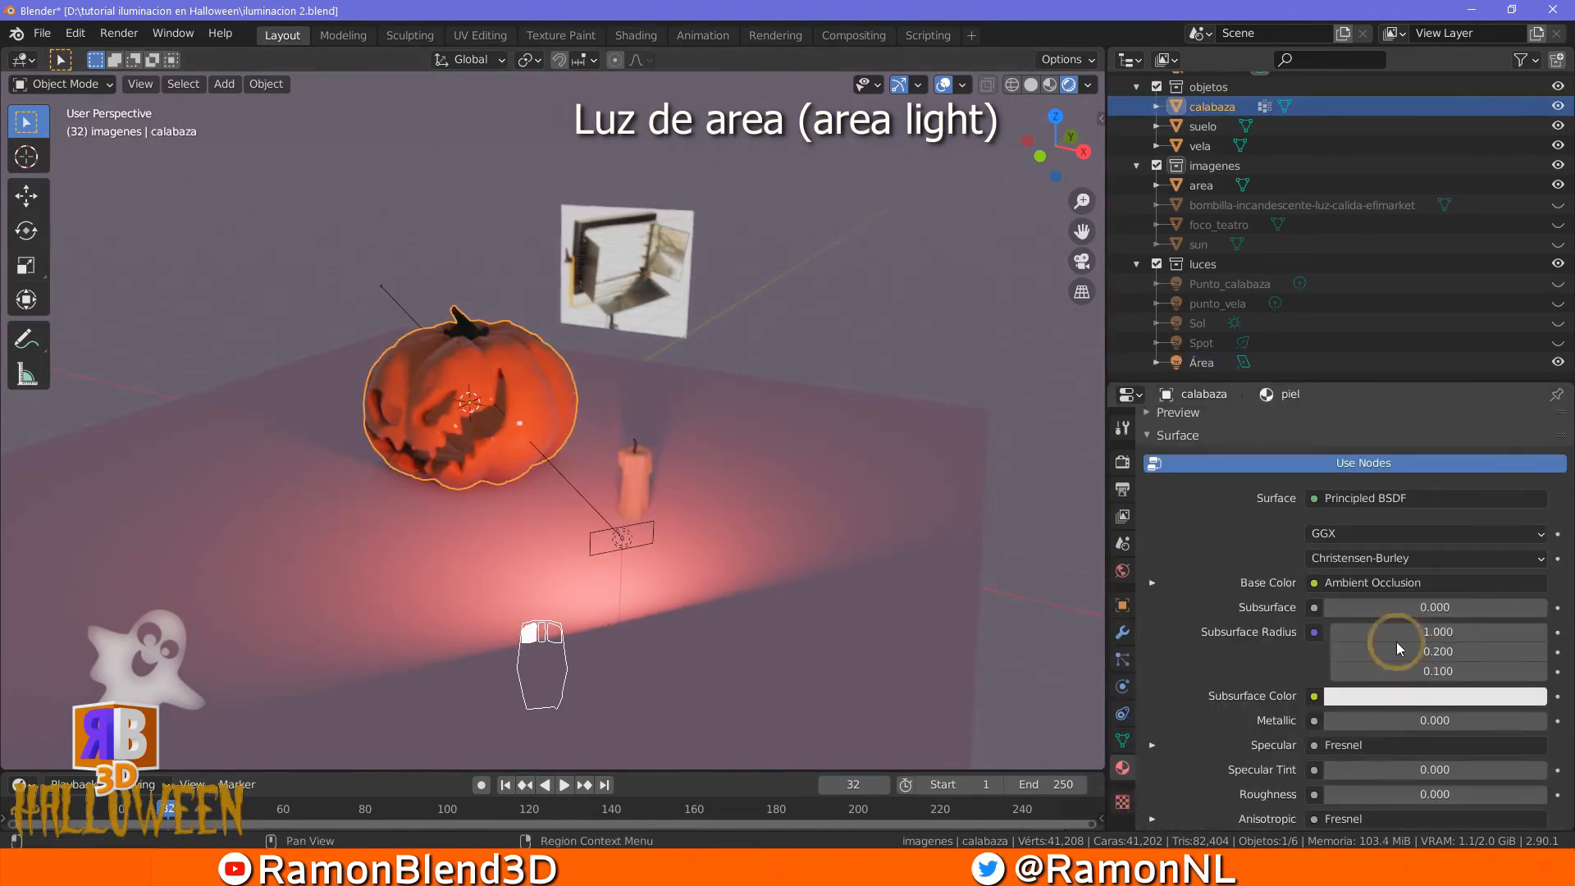
{"action": "scroll", "coordinate": [1362, 755], "scroll_direction": "down", "scroll_amount": 3}
{"action": "left_click_drag", "start_coordinate": [1332, 695], "coordinate": [1416, 696]}
Raise the World background strength to 1.500
{"action": "middle_click_drag", "start_coordinate": [624, 575], "coordinate": [654, 489]}
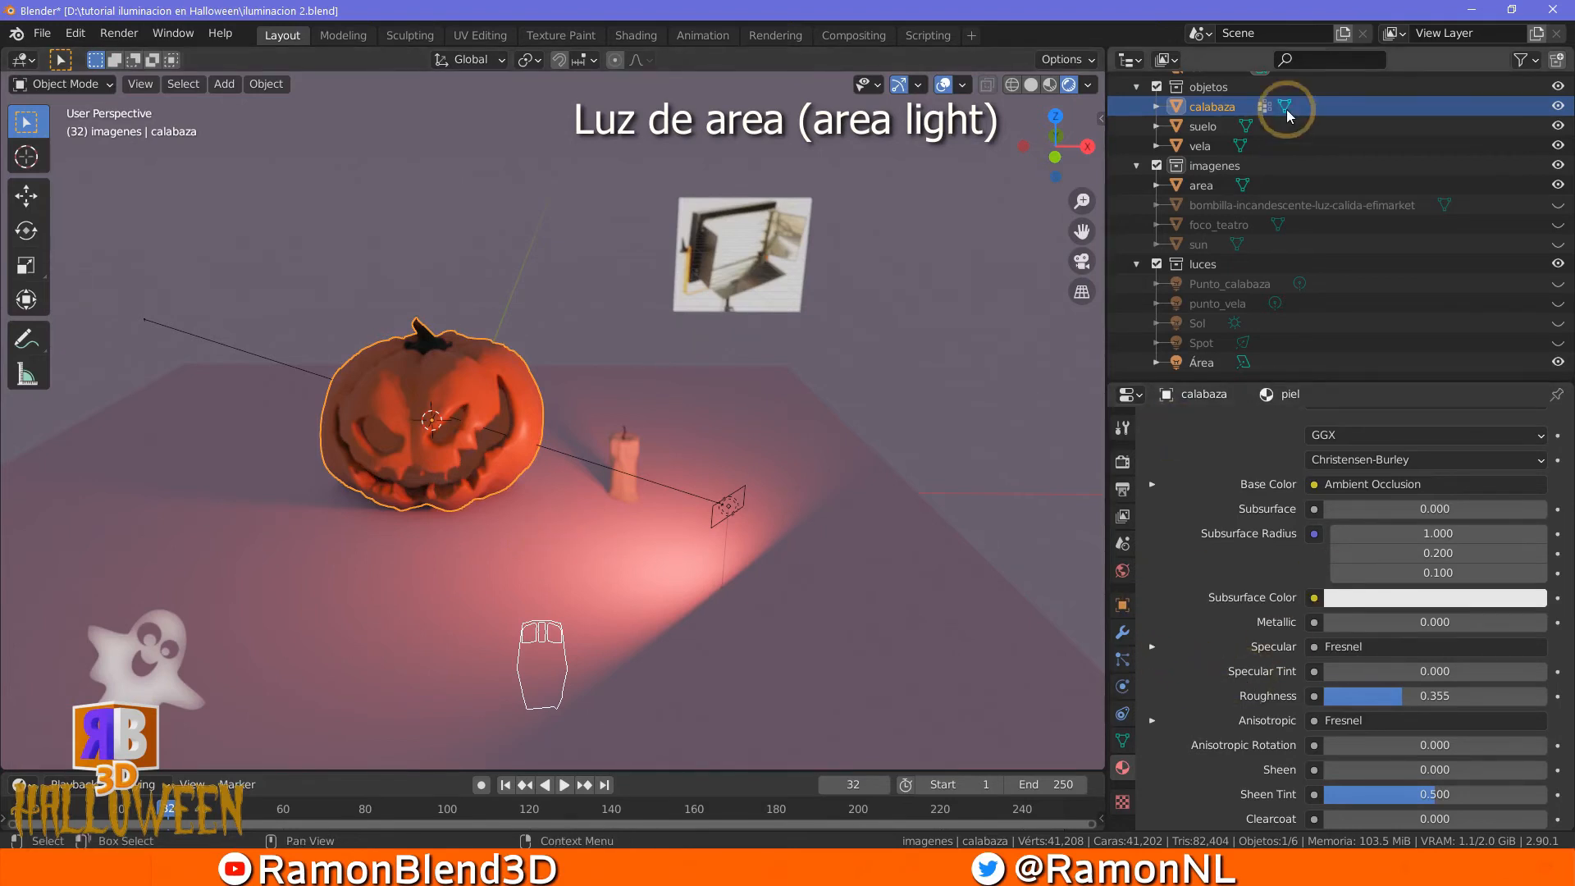
{"action": "left_click", "coordinate": [1121, 570]}
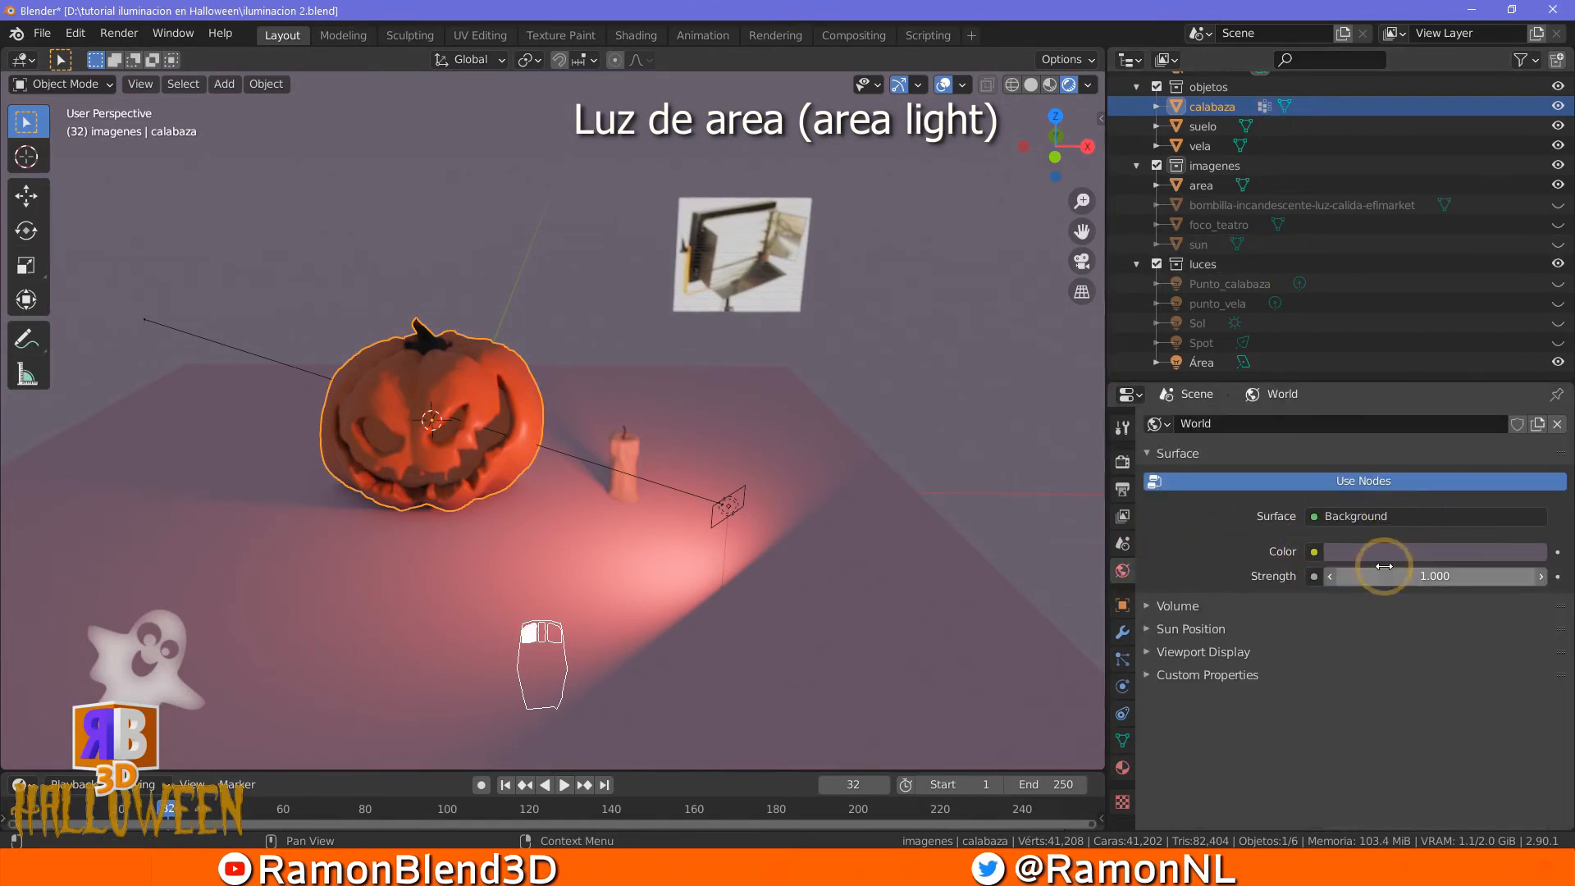
{"action": "left_click_drag", "start_coordinate": [1388, 572], "coordinate": [1233, 600]}
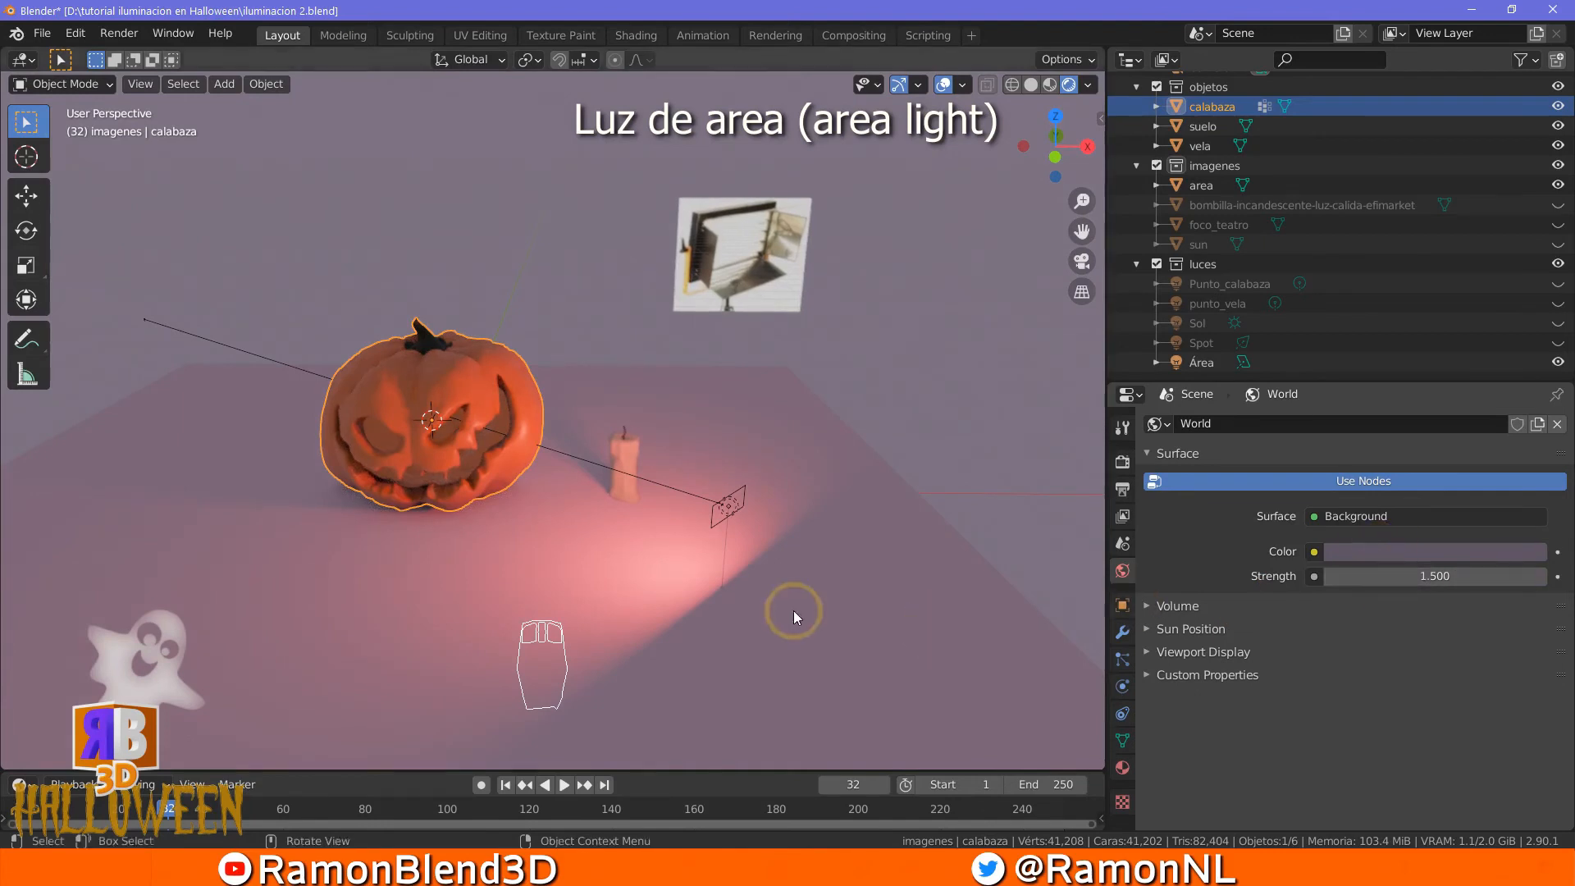
Hide the Área light and the area reference image from the scene
{"action": "left_click", "coordinate": [719, 510]}
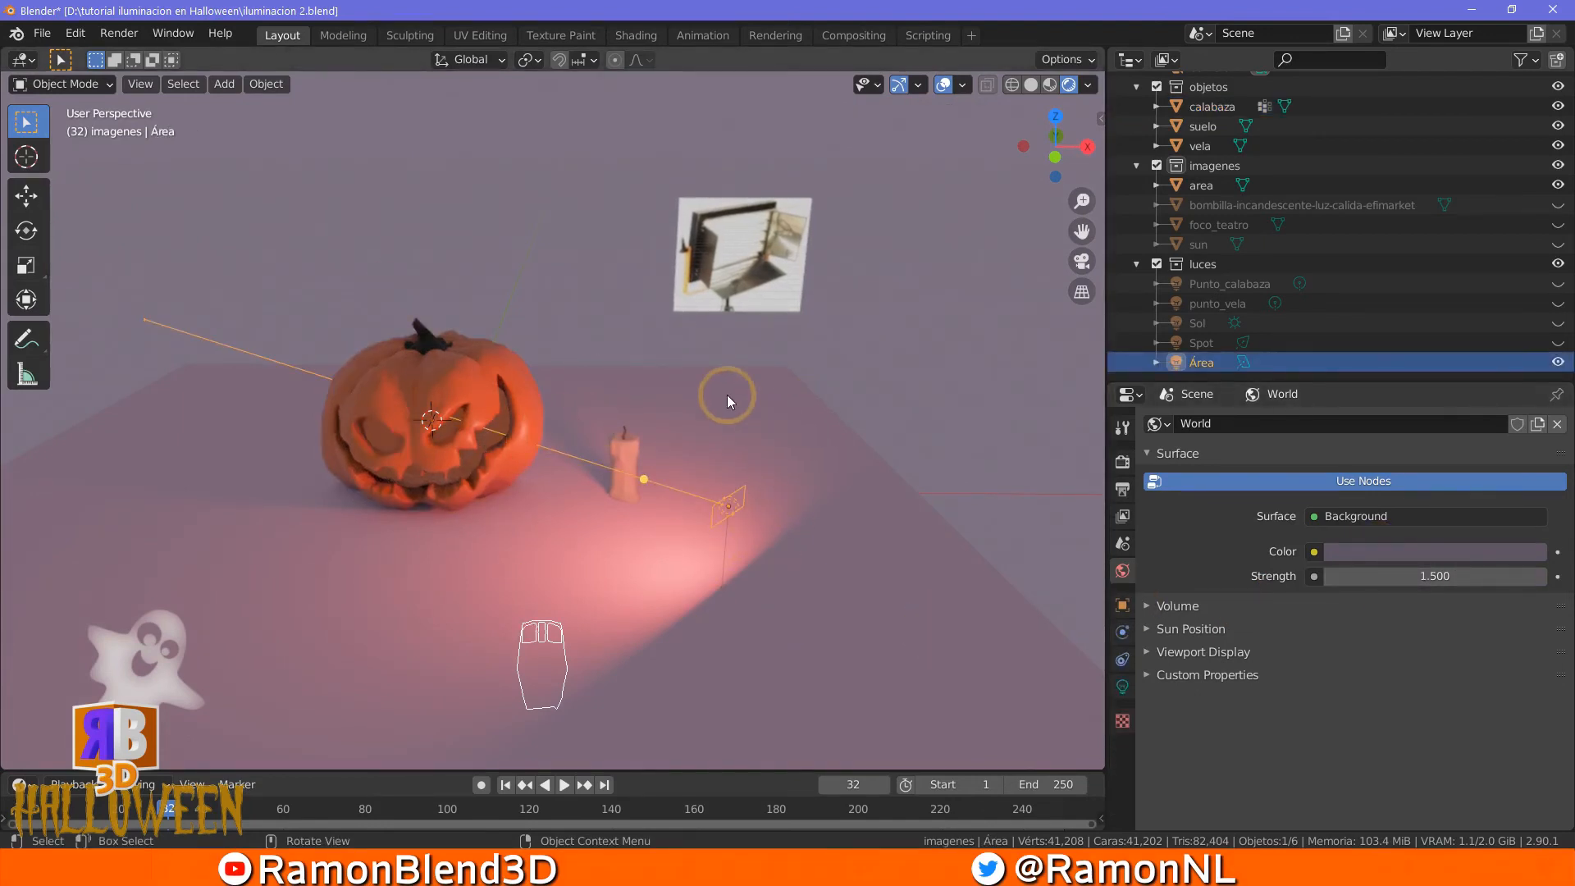
{"action": "left_click", "coordinate": [1556, 363]}
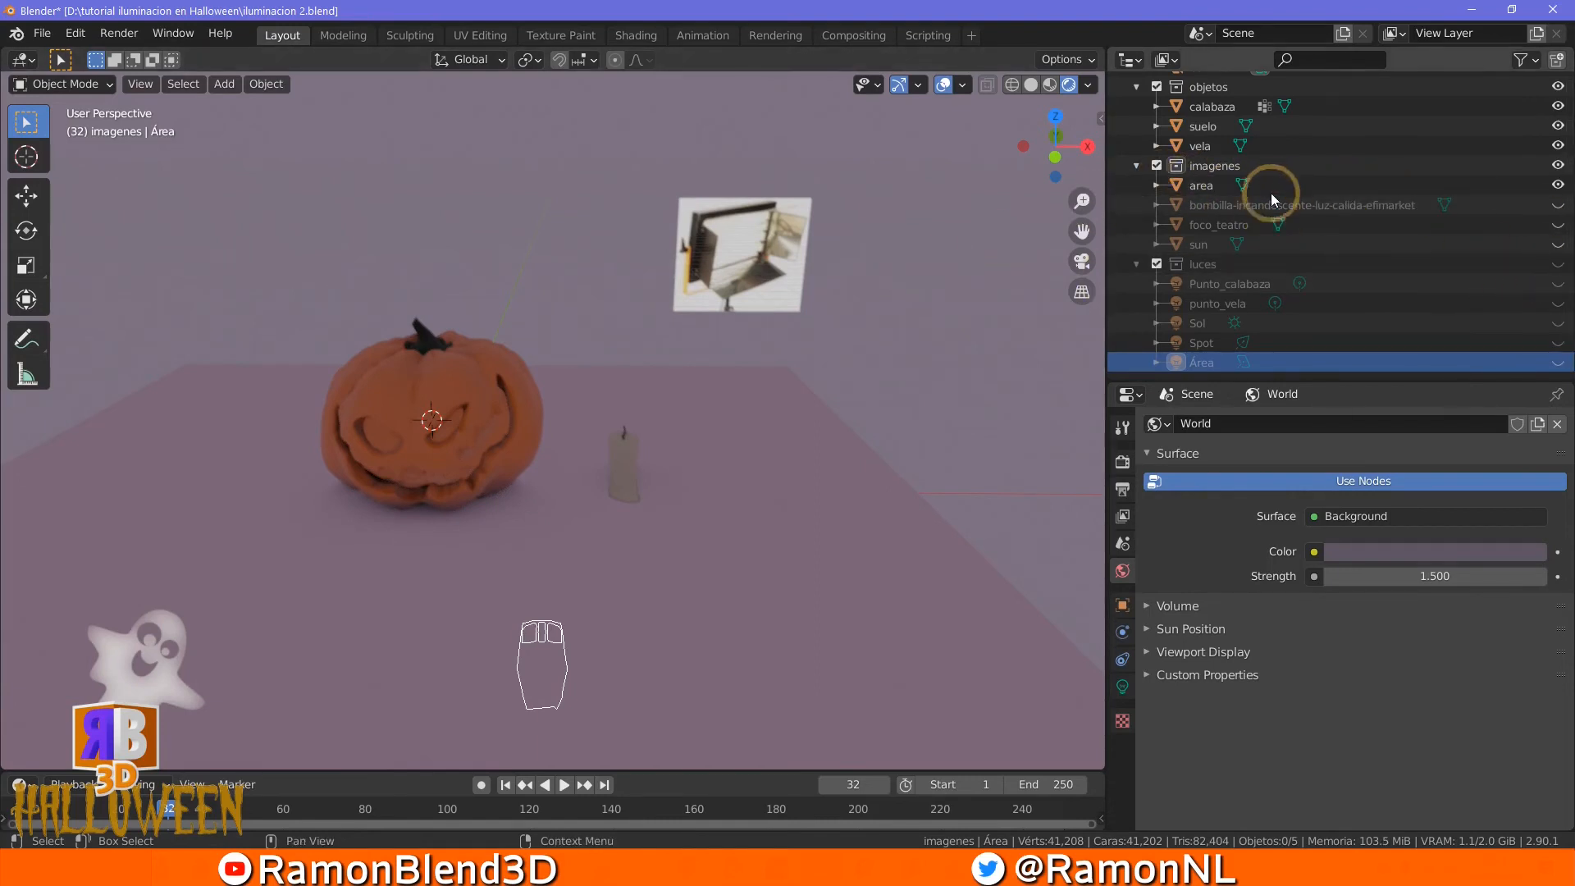
{"action": "left_click", "coordinate": [1557, 185]}
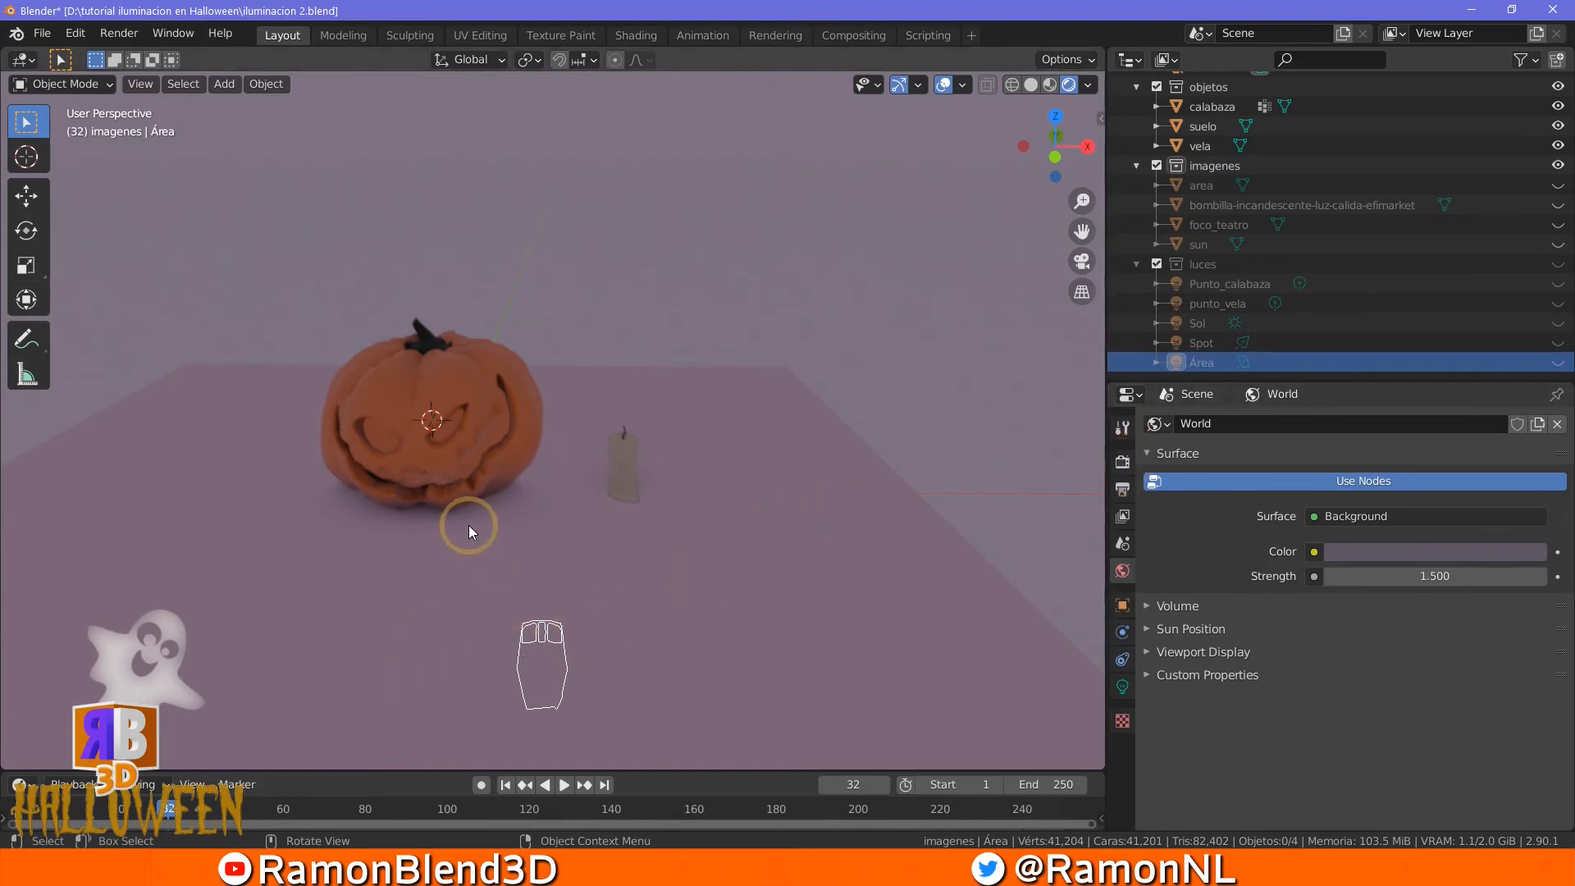
Add a UV sphere at the pumpkin's centre and scale it down to about 0.49
{"action": "key", "text": "shift+a"}
{"action": "mouse_move", "coordinate": [450, 456]}
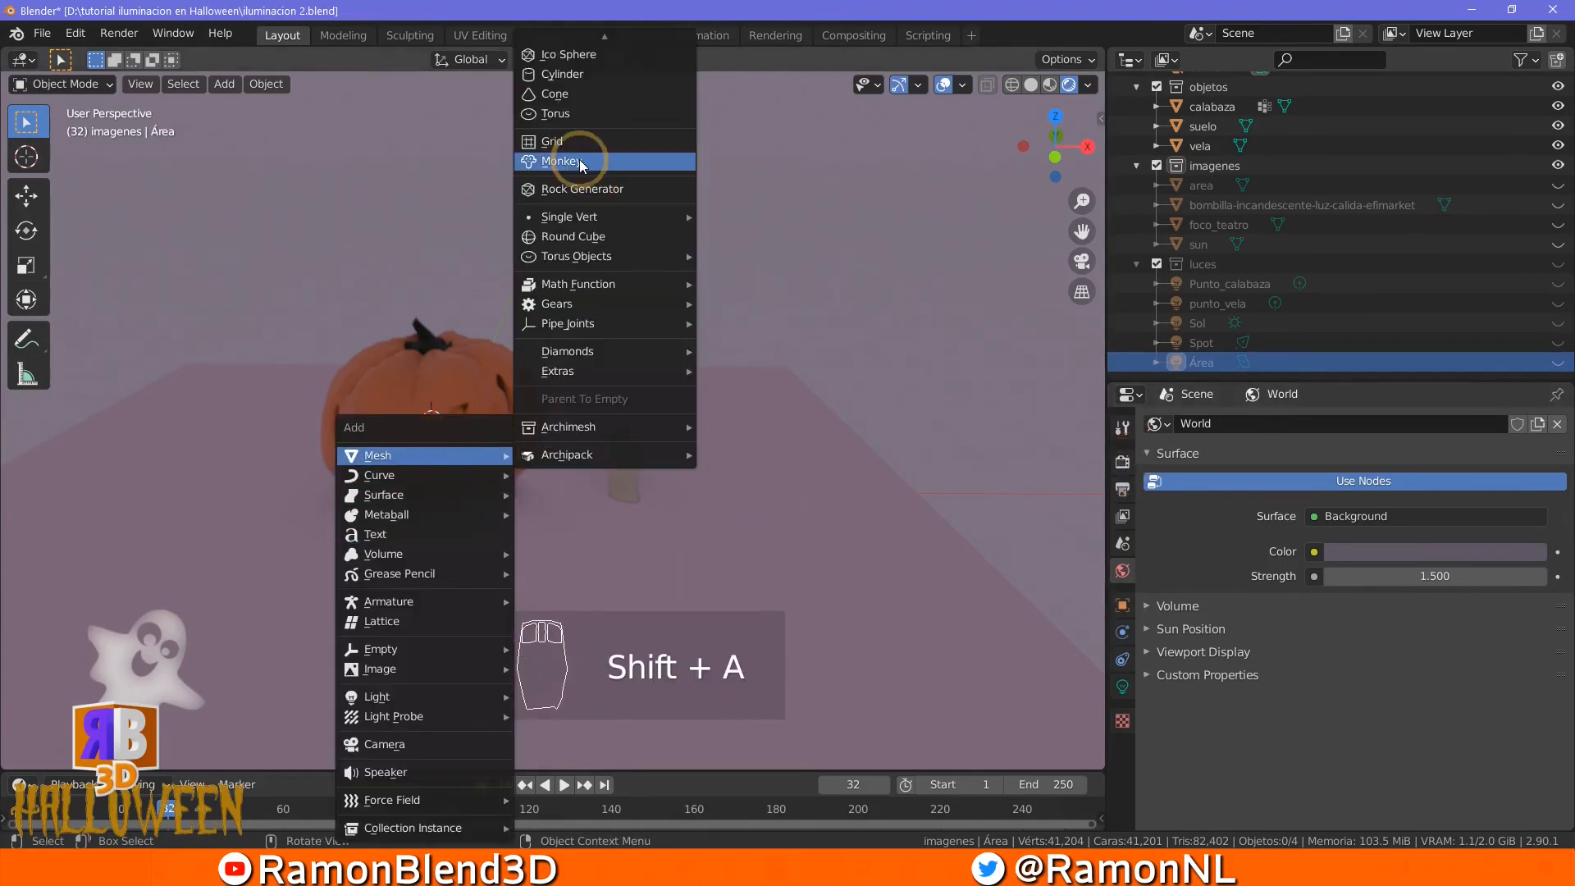
{"action": "scroll", "coordinate": [580, 91], "scroll_direction": "up", "scroll_amount": 2}
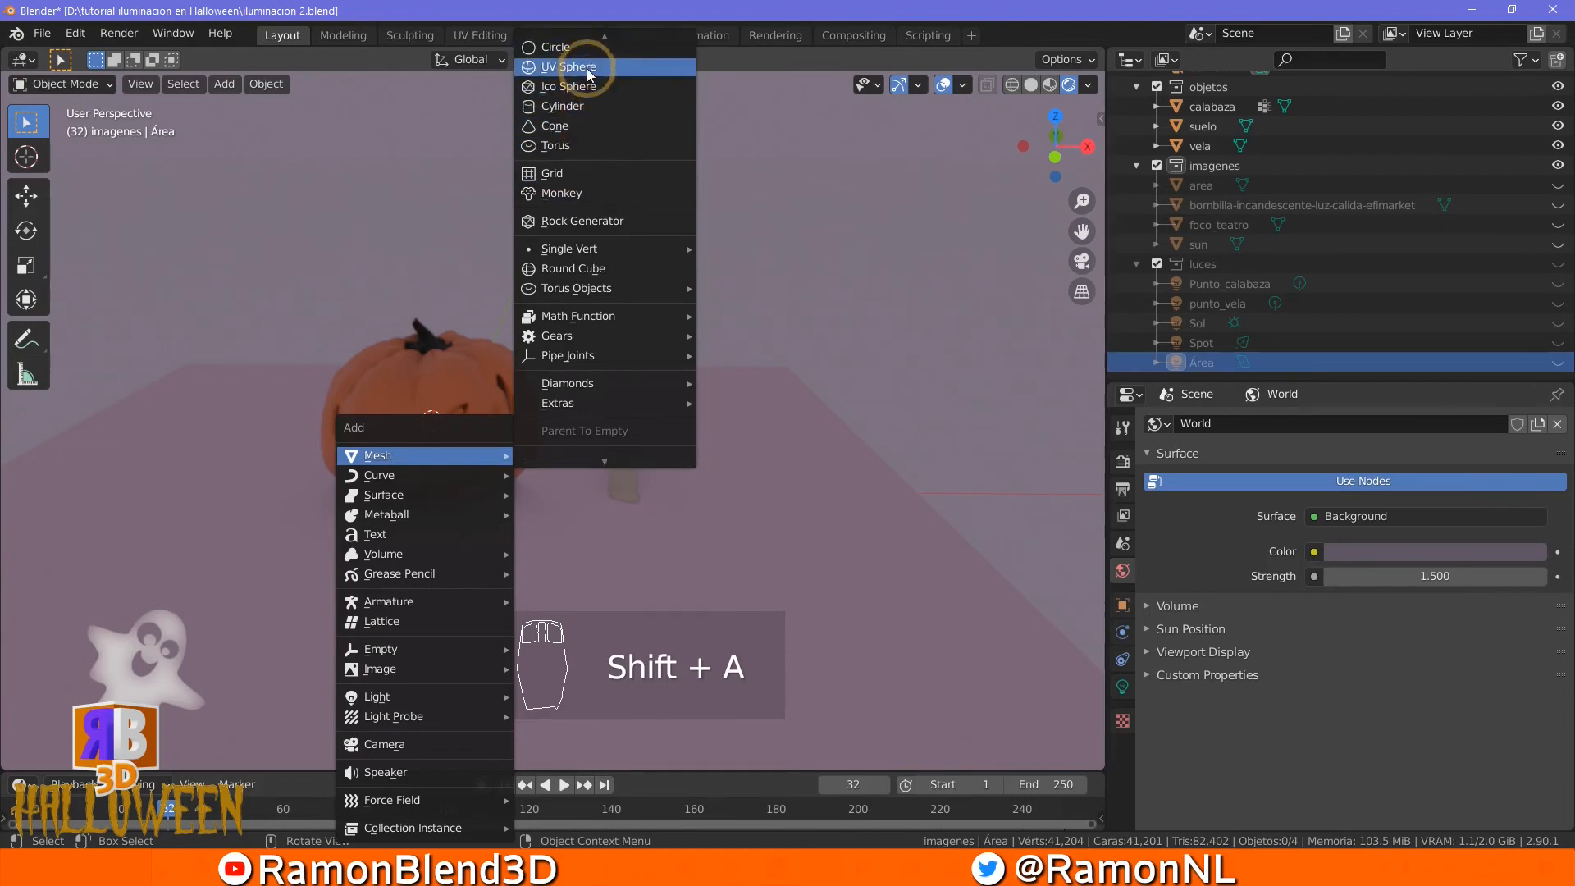
{"action": "left_click", "coordinate": [587, 69]}
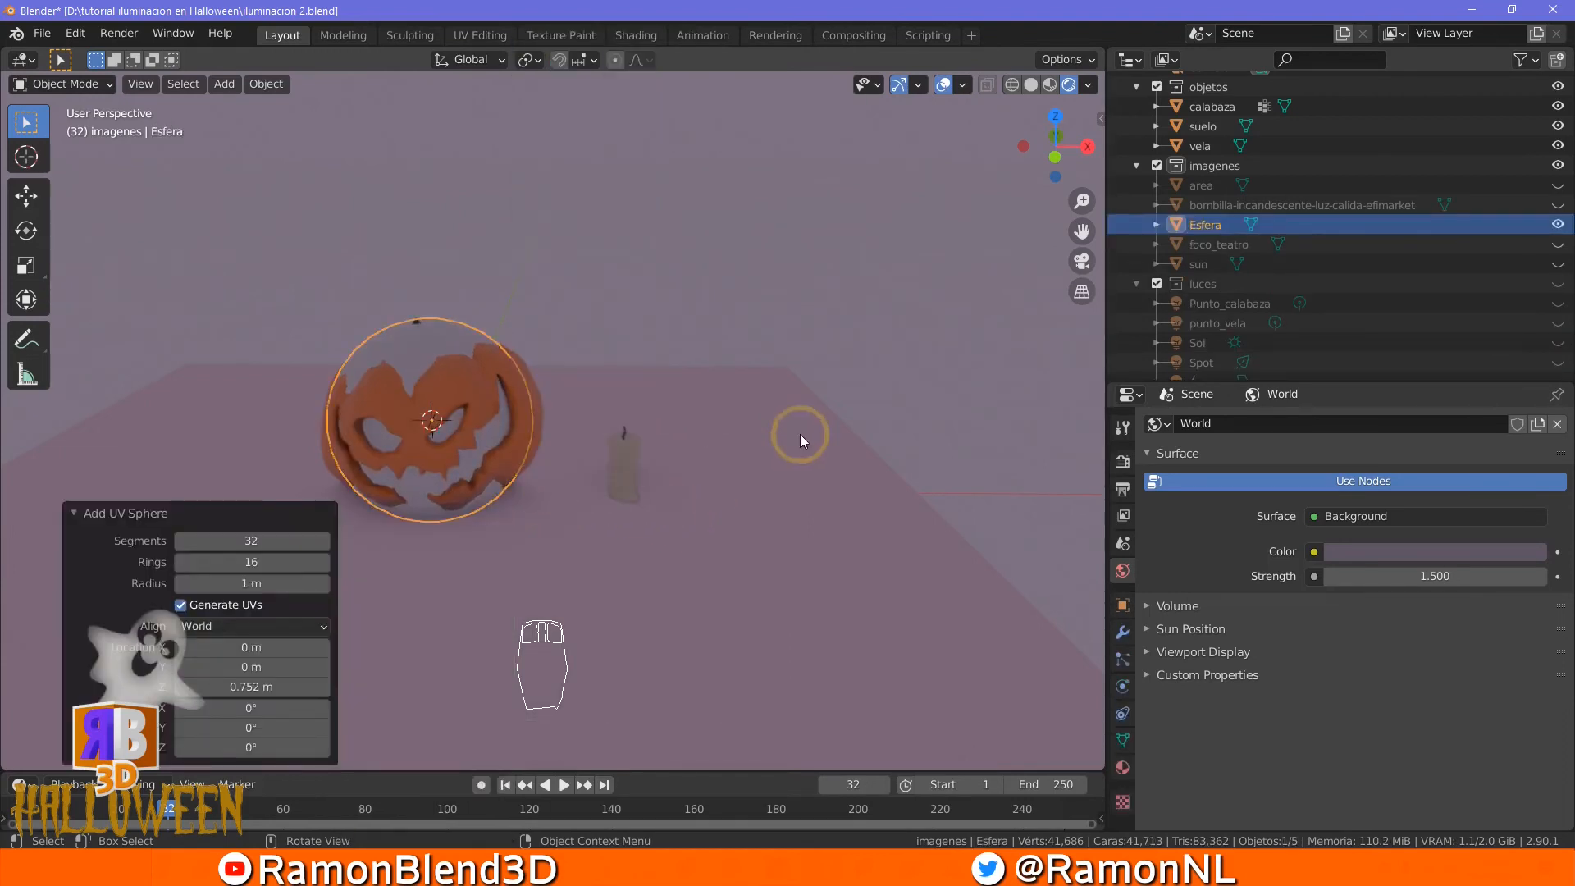
{"action": "key", "text": "s"}
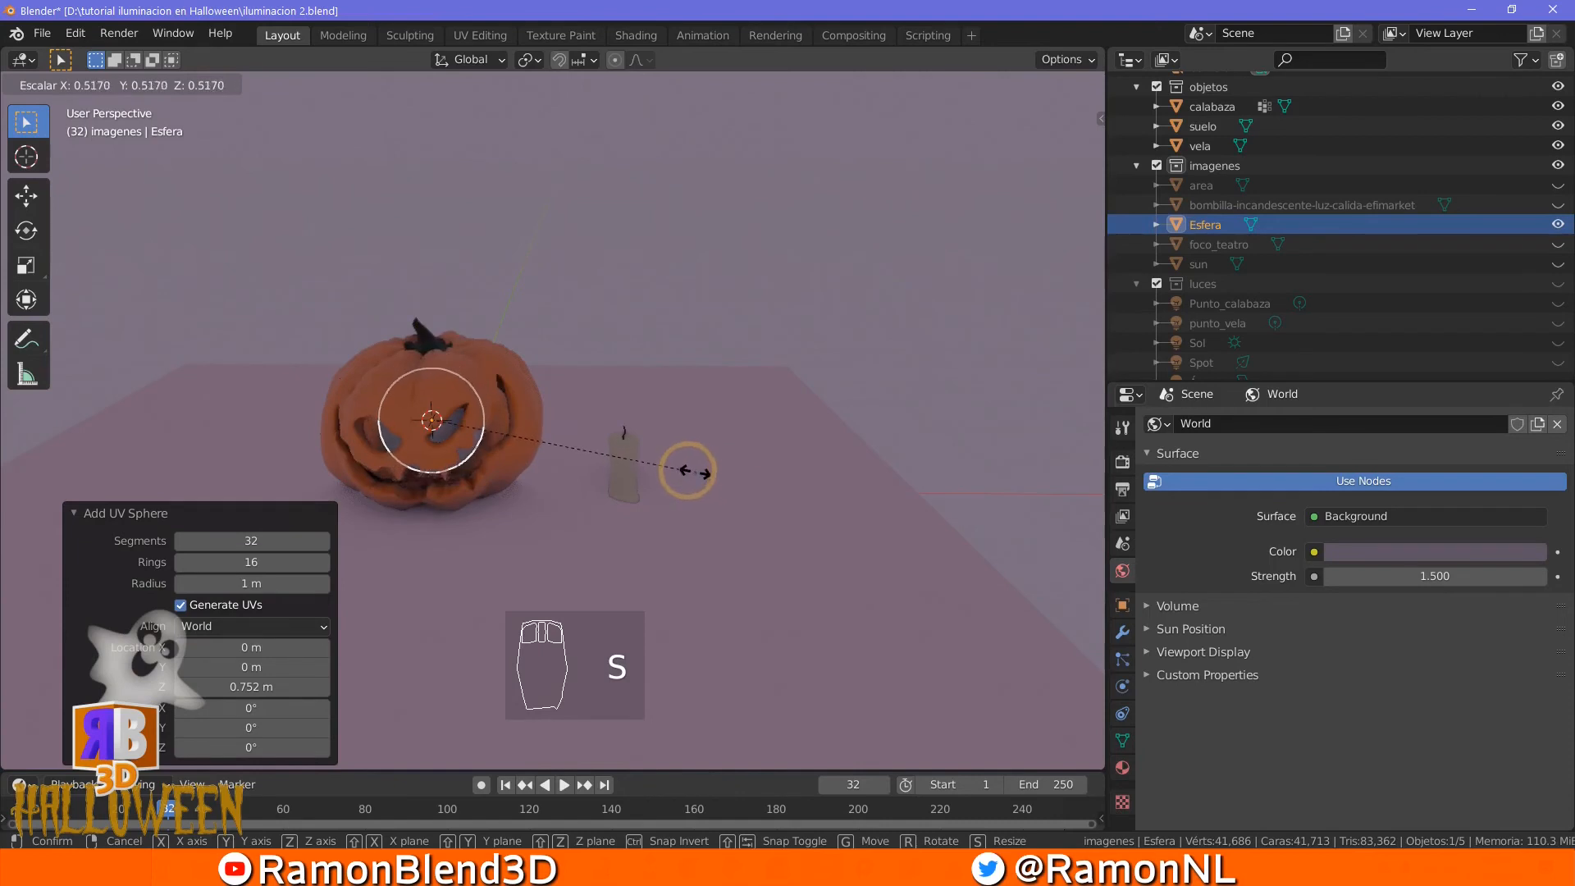
{"action": "left_click", "coordinate": [682, 470]}
Move the sphere about -2.3 m along Y and about 2.67 m along X, in front of the candle
{"action": "key", "text": "g"}
{"action": "key", "text": "y"}
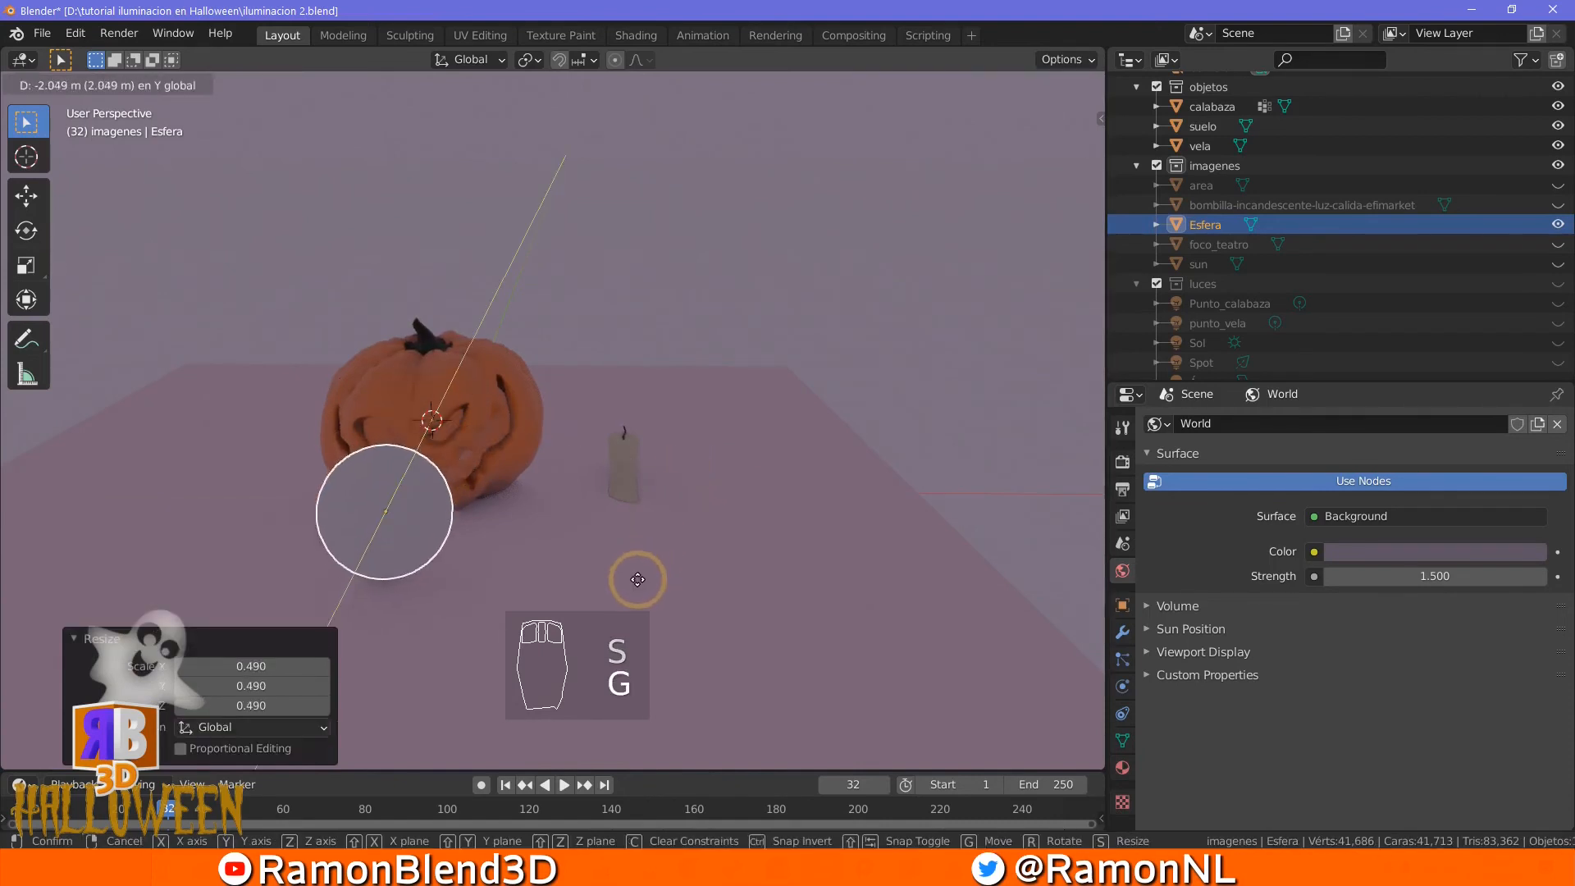
{"action": "left_click", "coordinate": [704, 569]}
{"action": "key", "text": "g"}
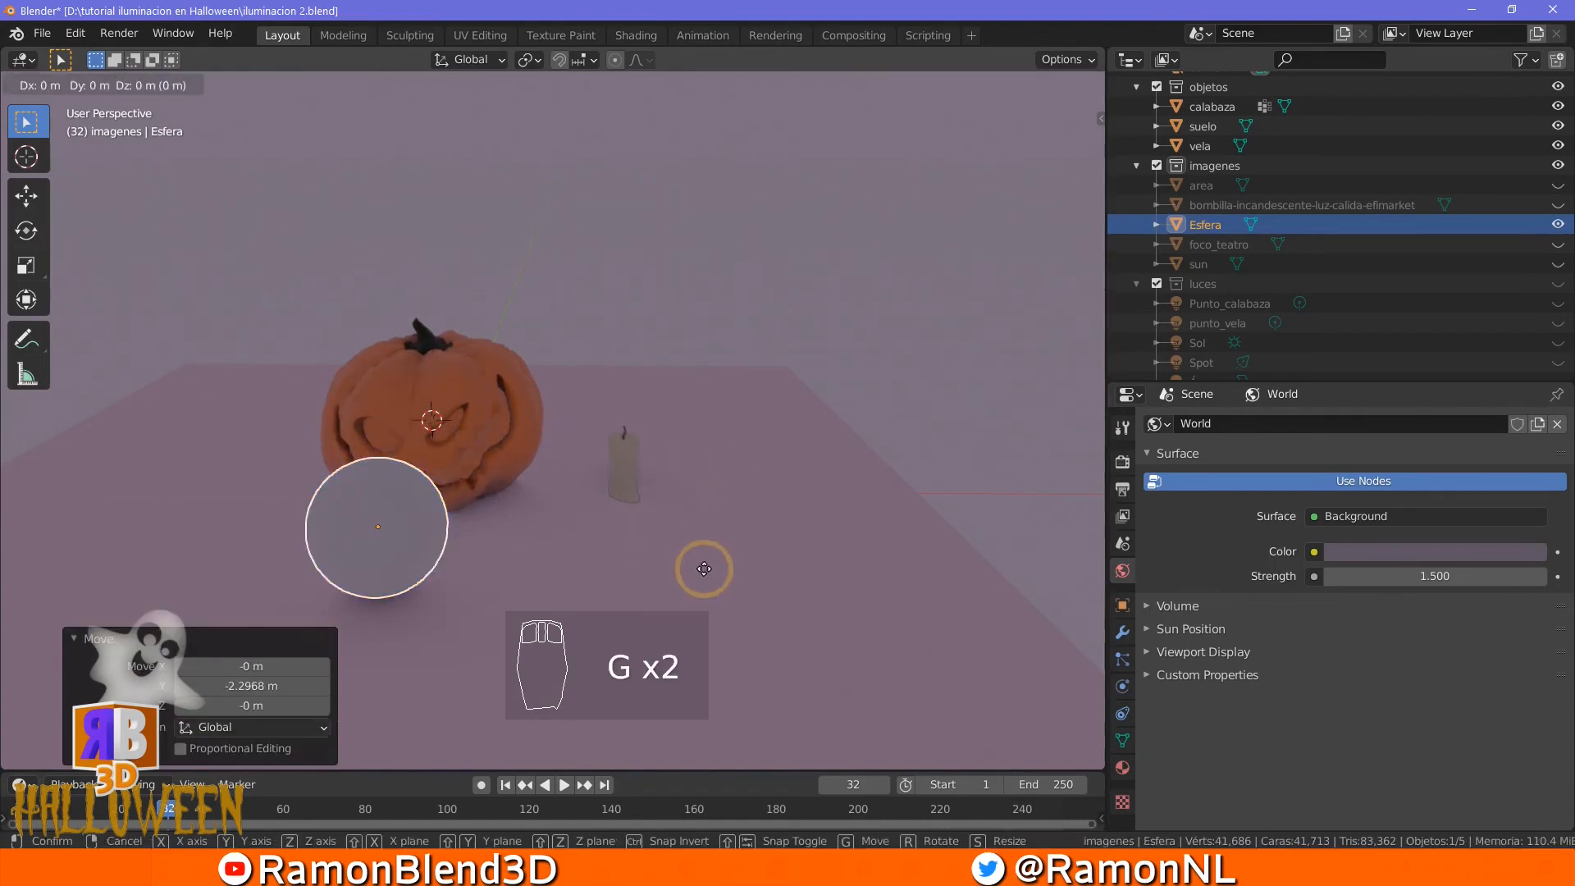
{"action": "key", "text": "x"}
{"action": "left_click", "coordinate": [800, 579]}
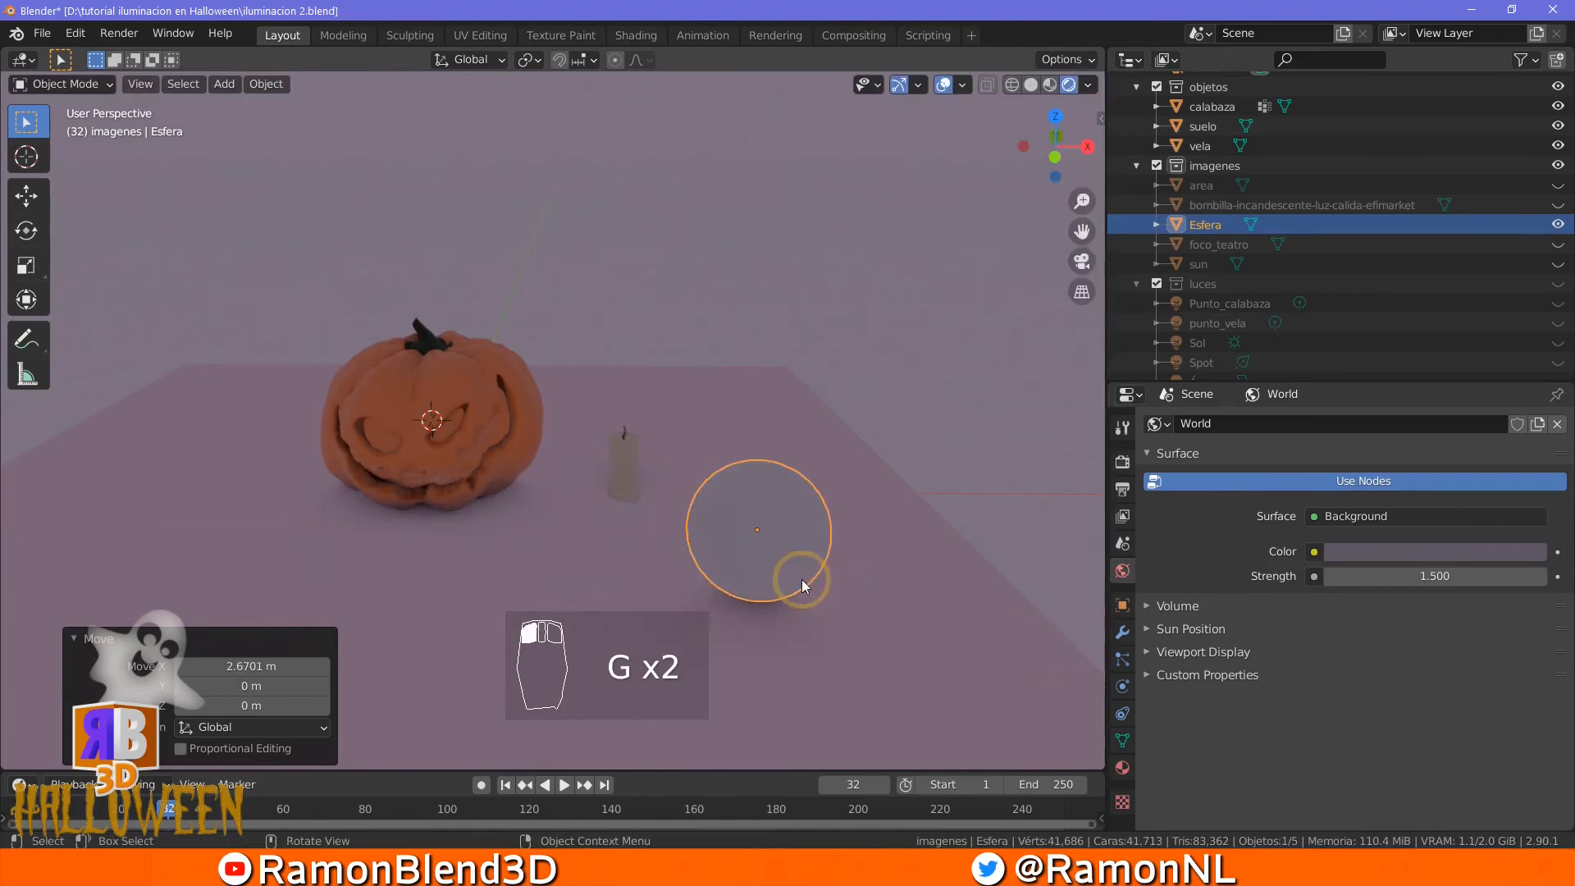
Give the sphere a new material with an Emission surface shader and save the file
{"action": "left_click", "coordinate": [1121, 740]}
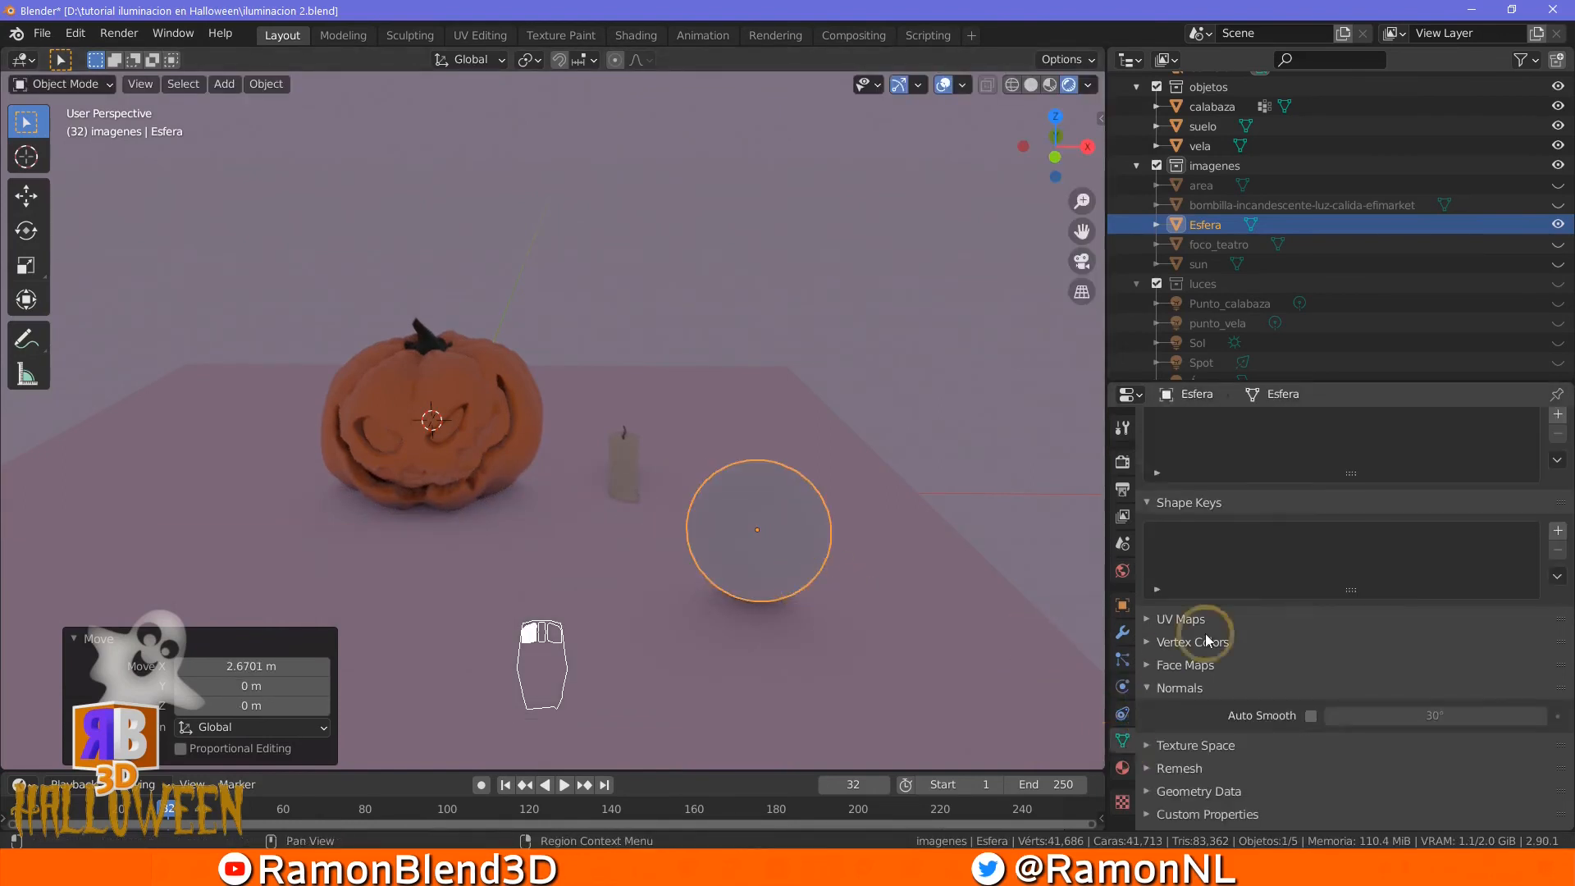
{"action": "scroll", "coordinate": [1209, 618], "scroll_direction": "up", "scroll_amount": 3}
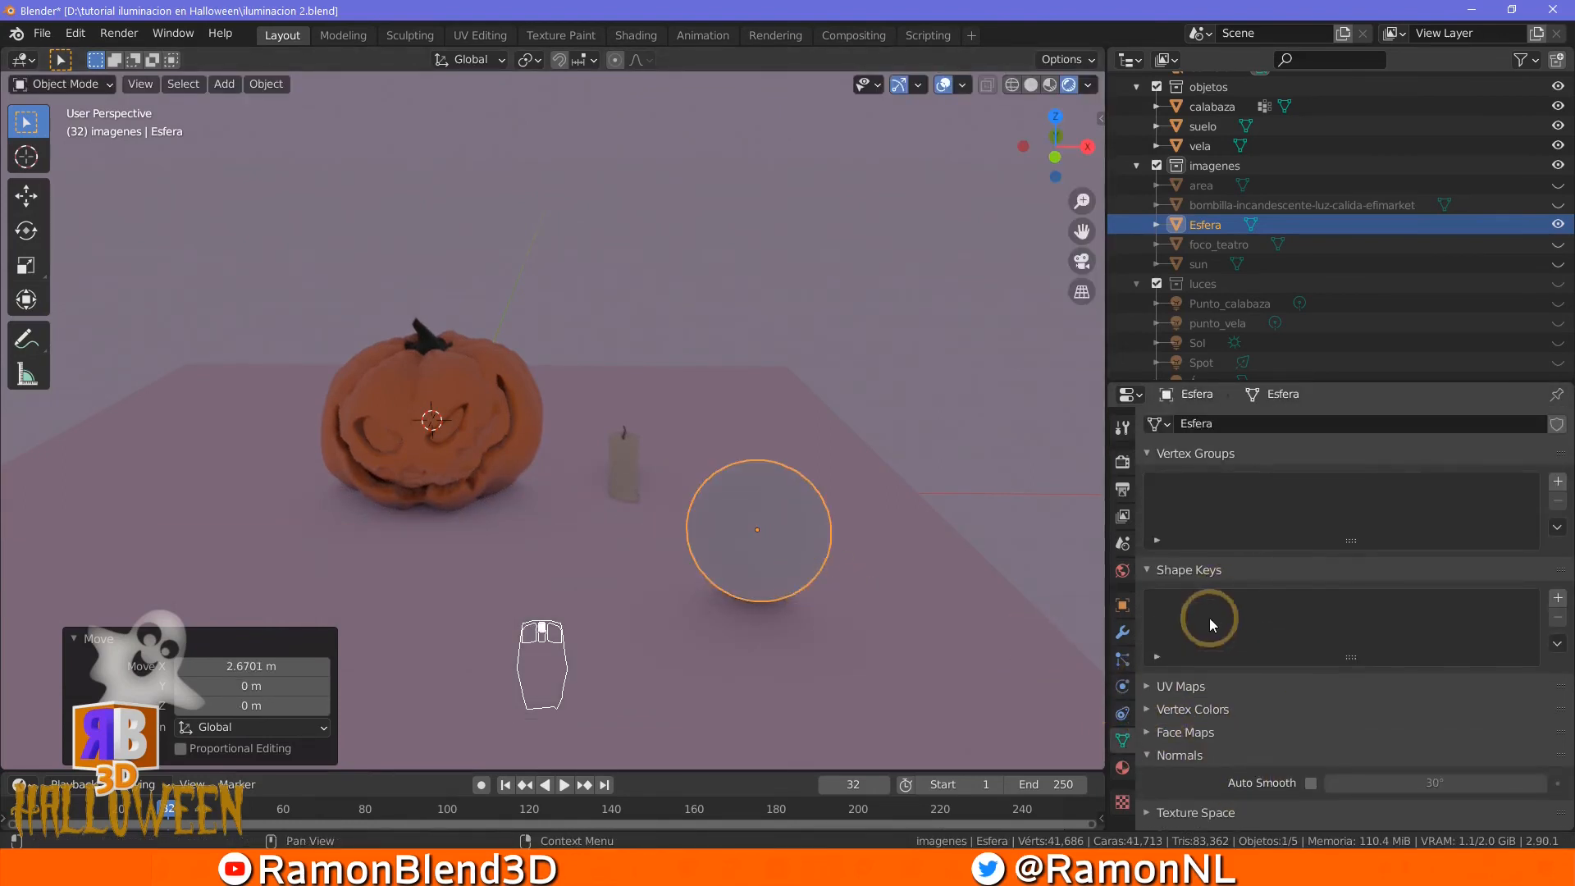
{"action": "left_click", "coordinate": [1122, 766]}
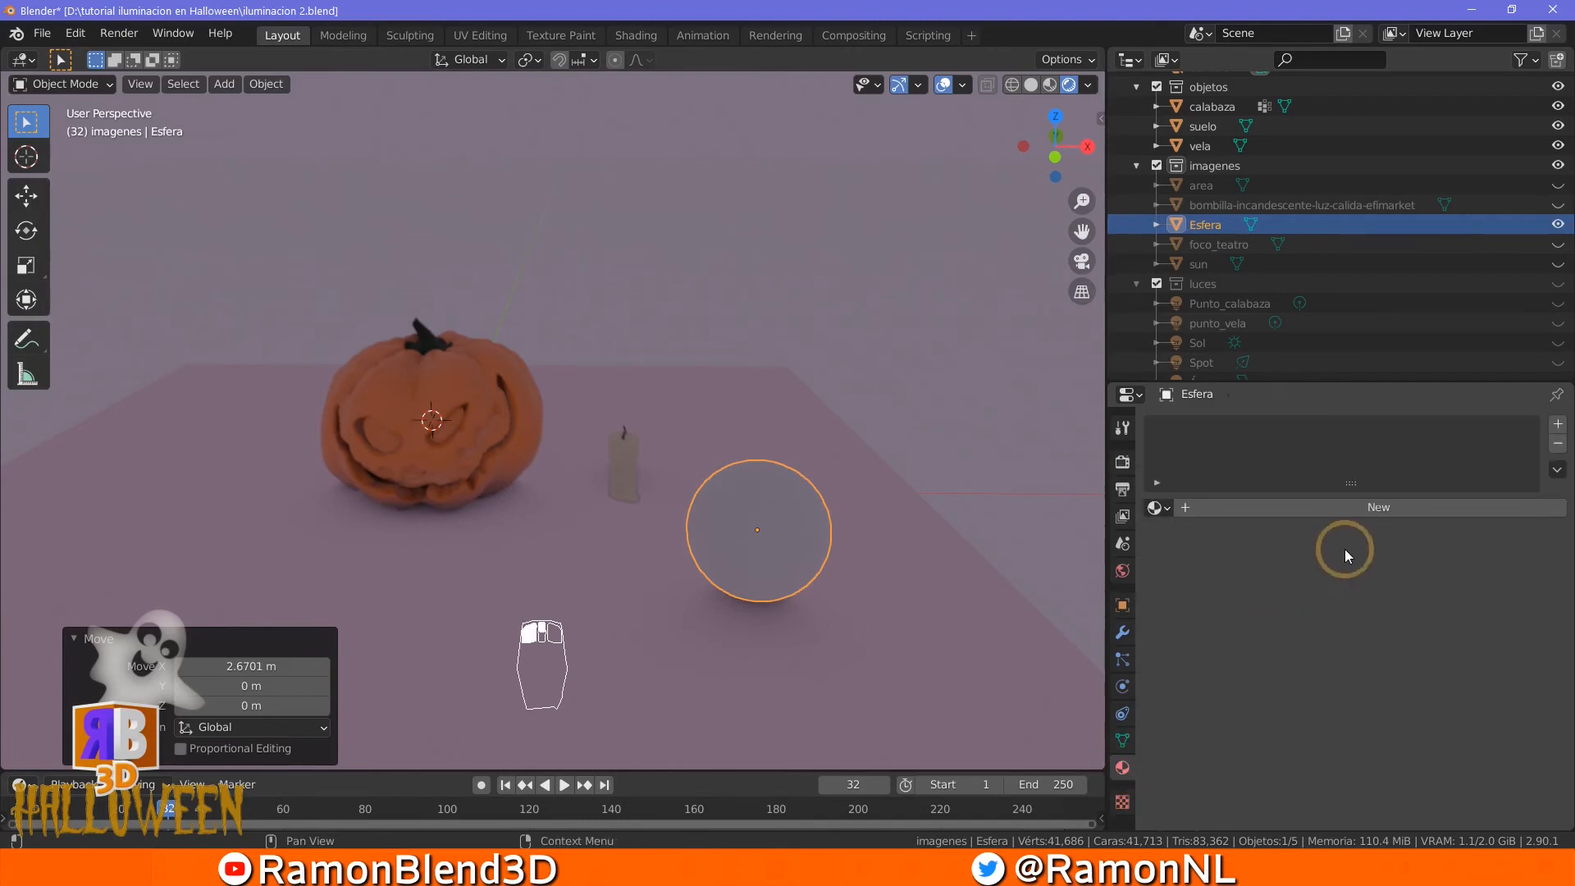
{"action": "left_click", "coordinate": [1312, 519]}
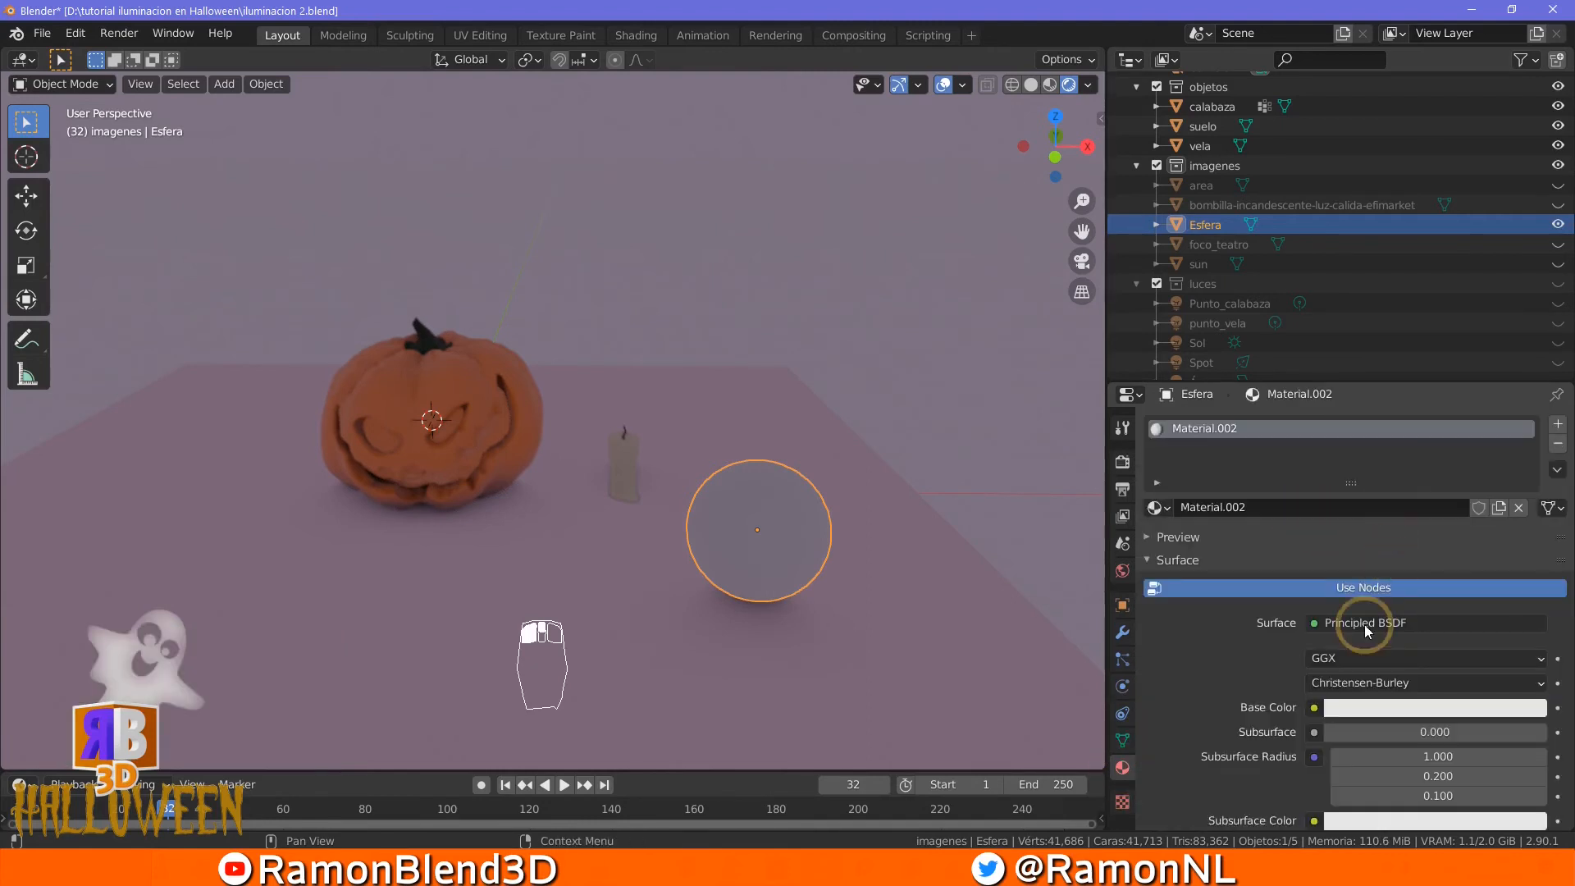
{"action": "left_click", "coordinate": [1321, 625]}
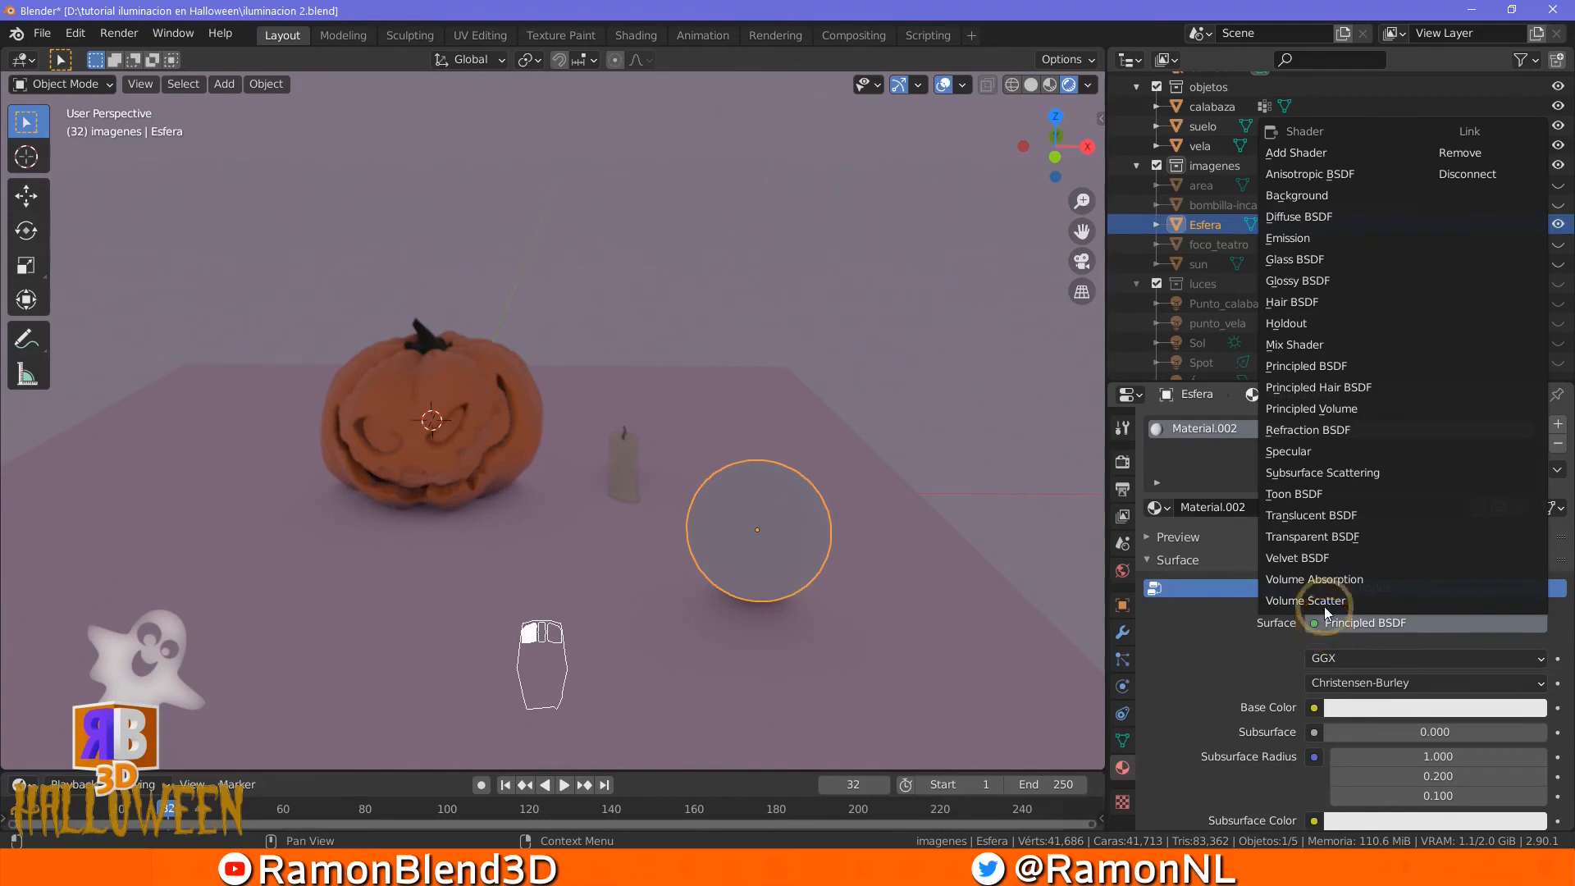
{"action": "left_click", "coordinate": [1286, 240]}
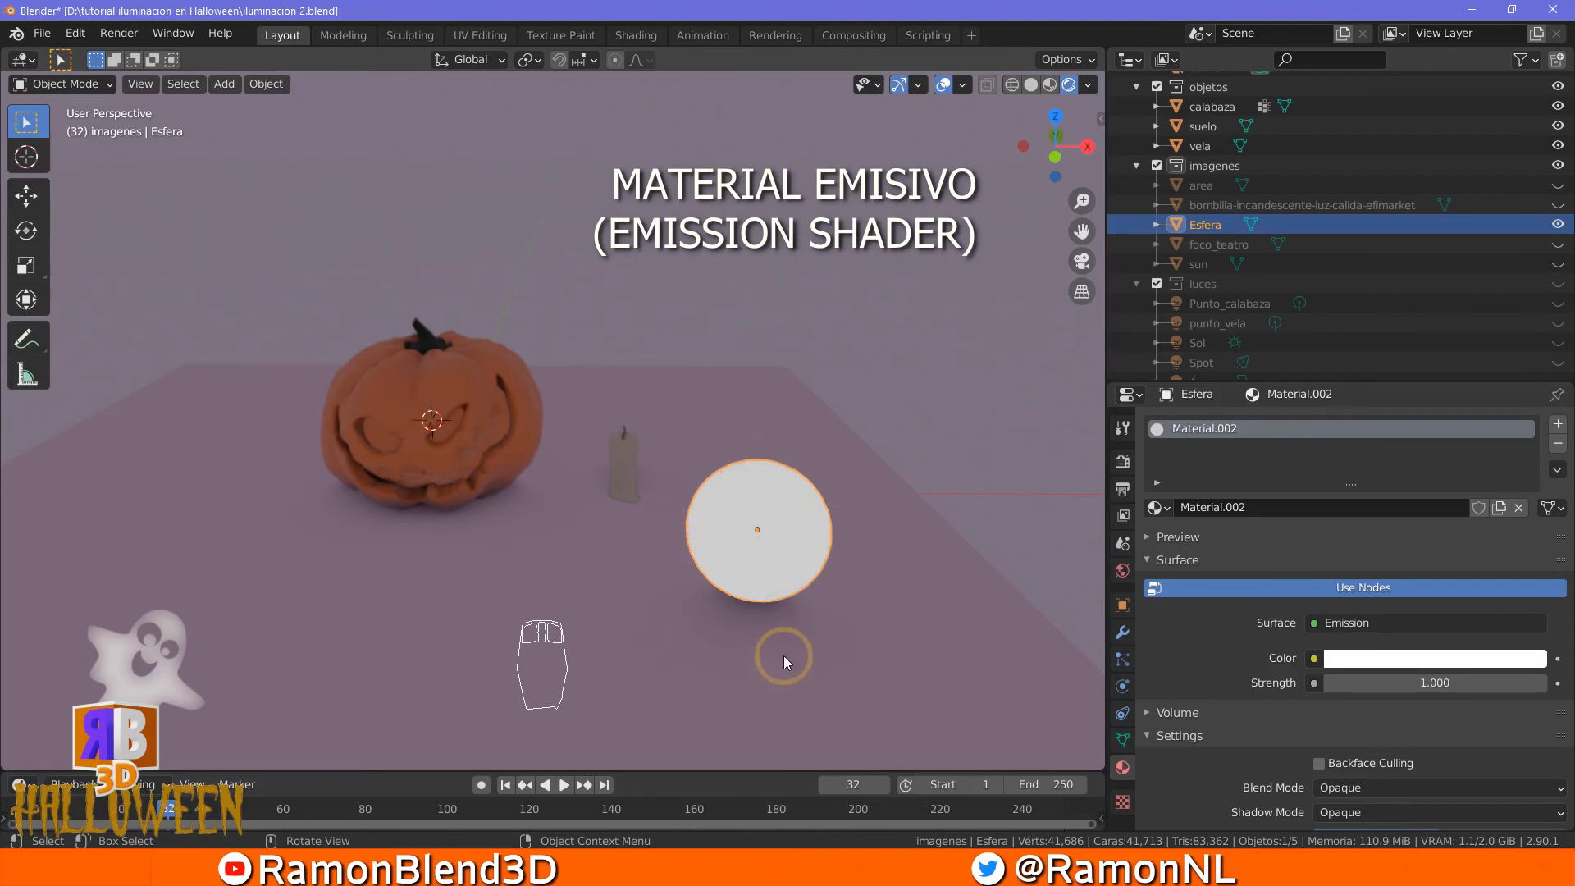
{"action": "mouse_move", "coordinate": [766, 647]}
{"action": "middle_mouse_down"}
{"action": "mouse_move", "coordinate": [740, 633]}
{"action": "mouse_move", "coordinate": [769, 632]}
{"action": "middle_mouse_up"}
{"action": "key", "text": "ctrl+s"}
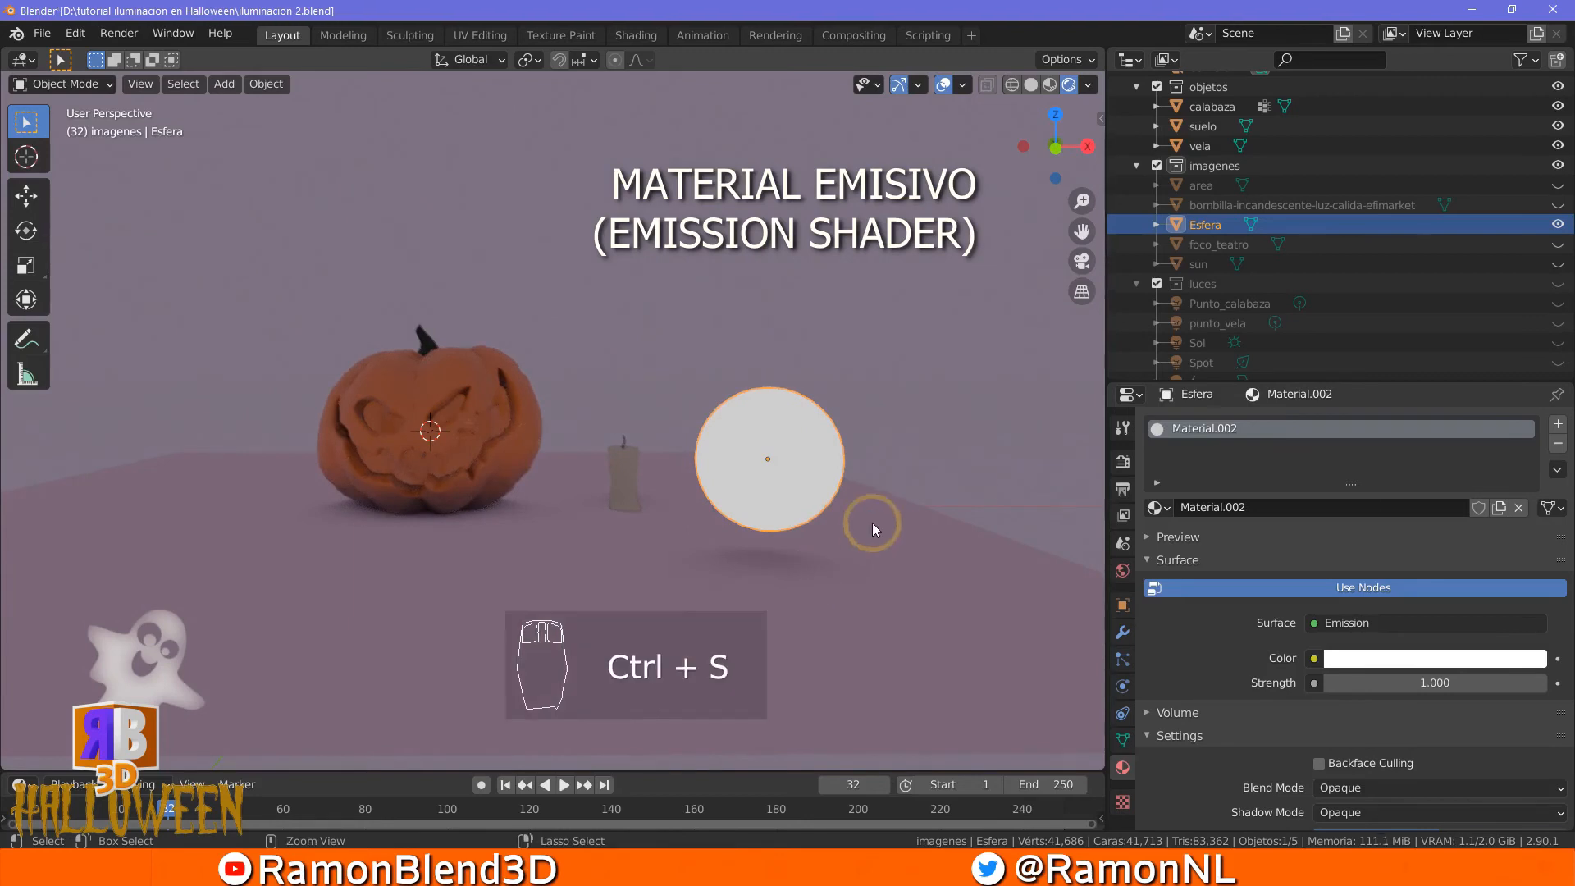
Switch the viewport to Material Preview shading and set the scene's render engine to Cycles
{"action": "left_click", "coordinate": [1122, 462]}
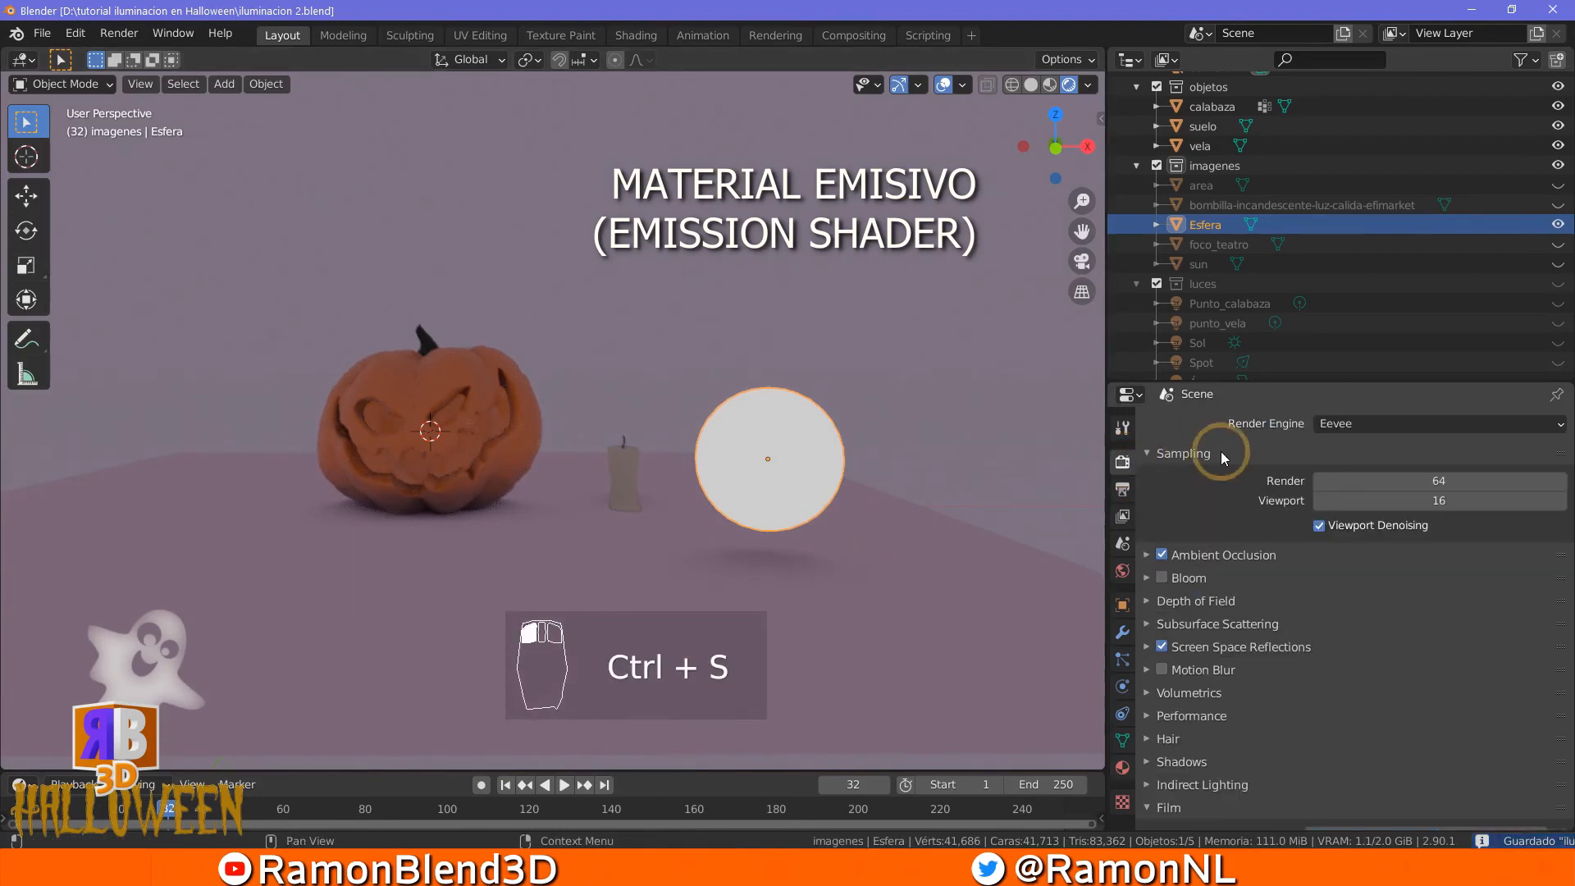
{"action": "left_click", "coordinate": [1406, 425]}
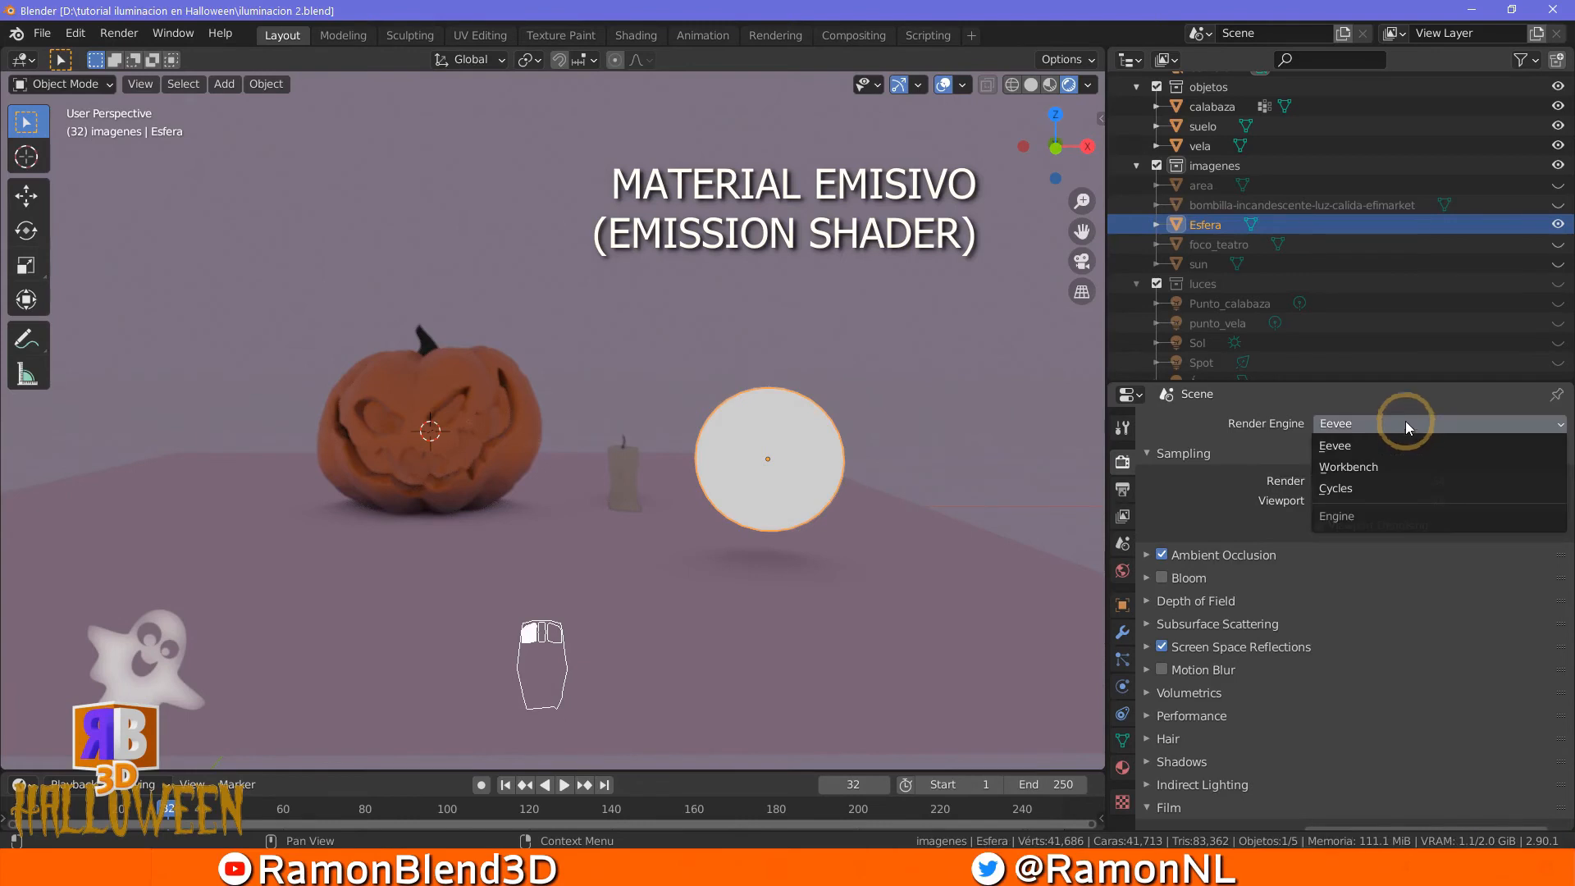
{"action": "left_click", "coordinate": [1049, 86]}
{"action": "left_click", "coordinate": [1286, 452]}
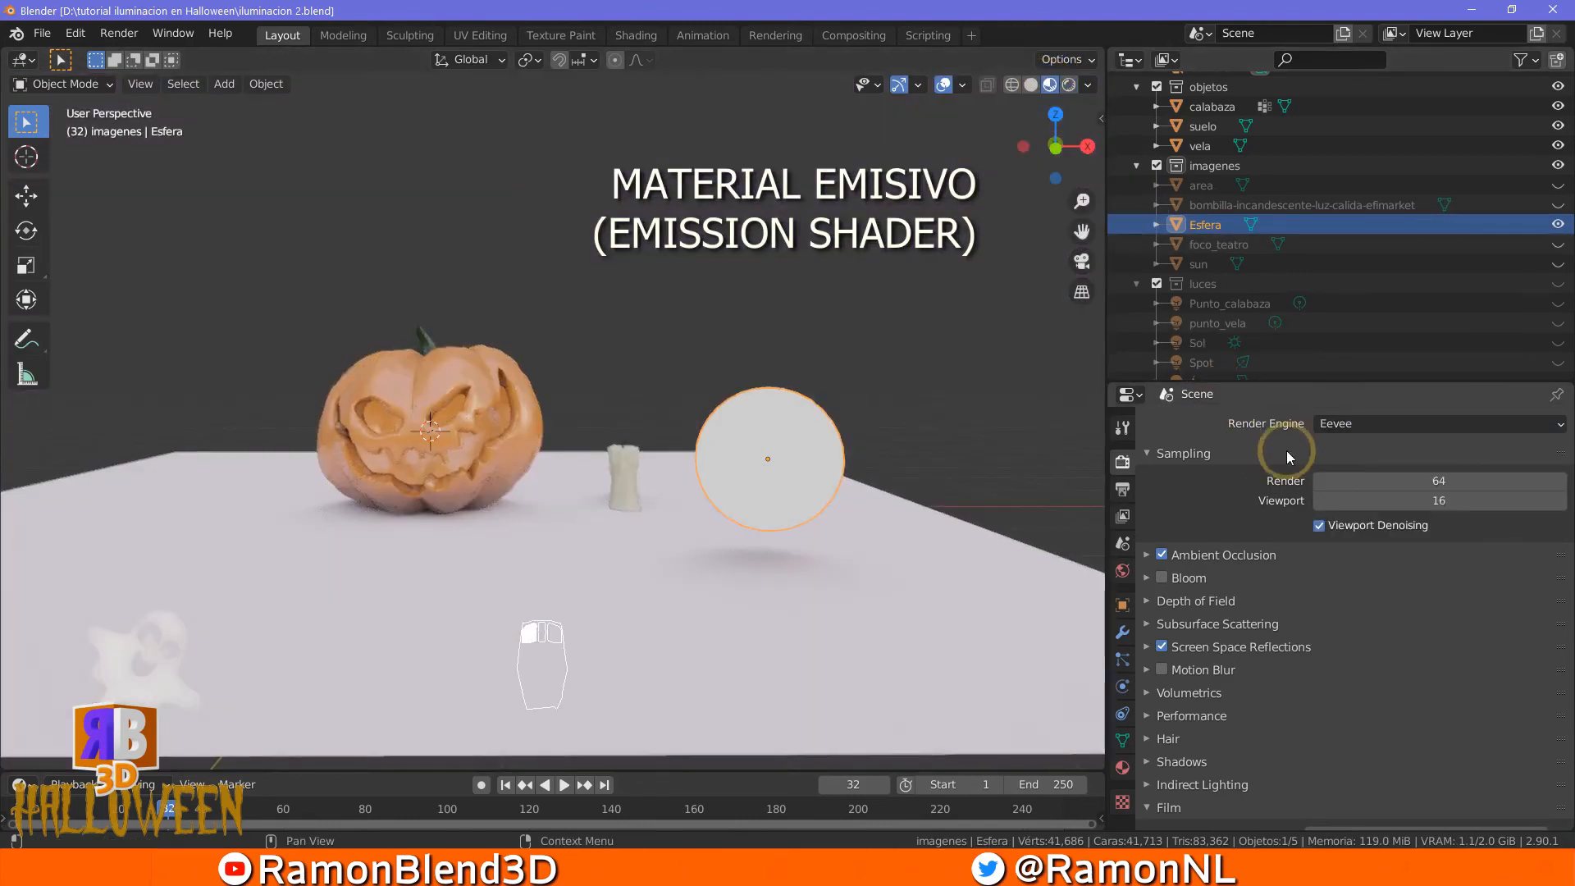
{"action": "left_click", "coordinate": [1376, 431]}
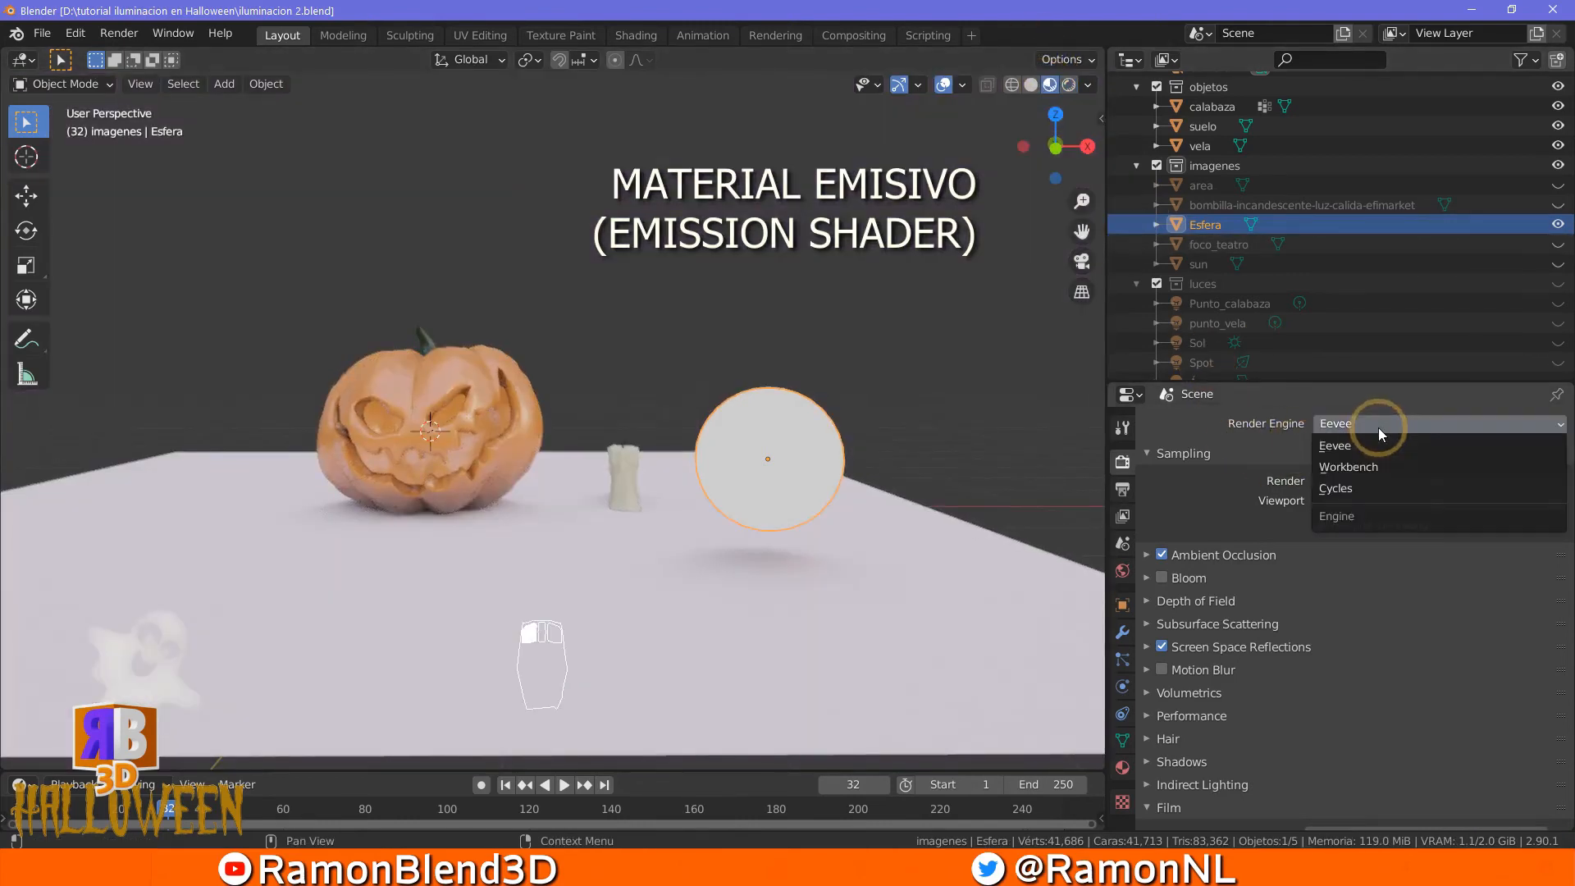
{"action": "left_click", "coordinate": [1349, 486]}
Try GPU Compute as the Cycles render device and return the device to CPU
{"action": "left_click", "coordinate": [1337, 474]}
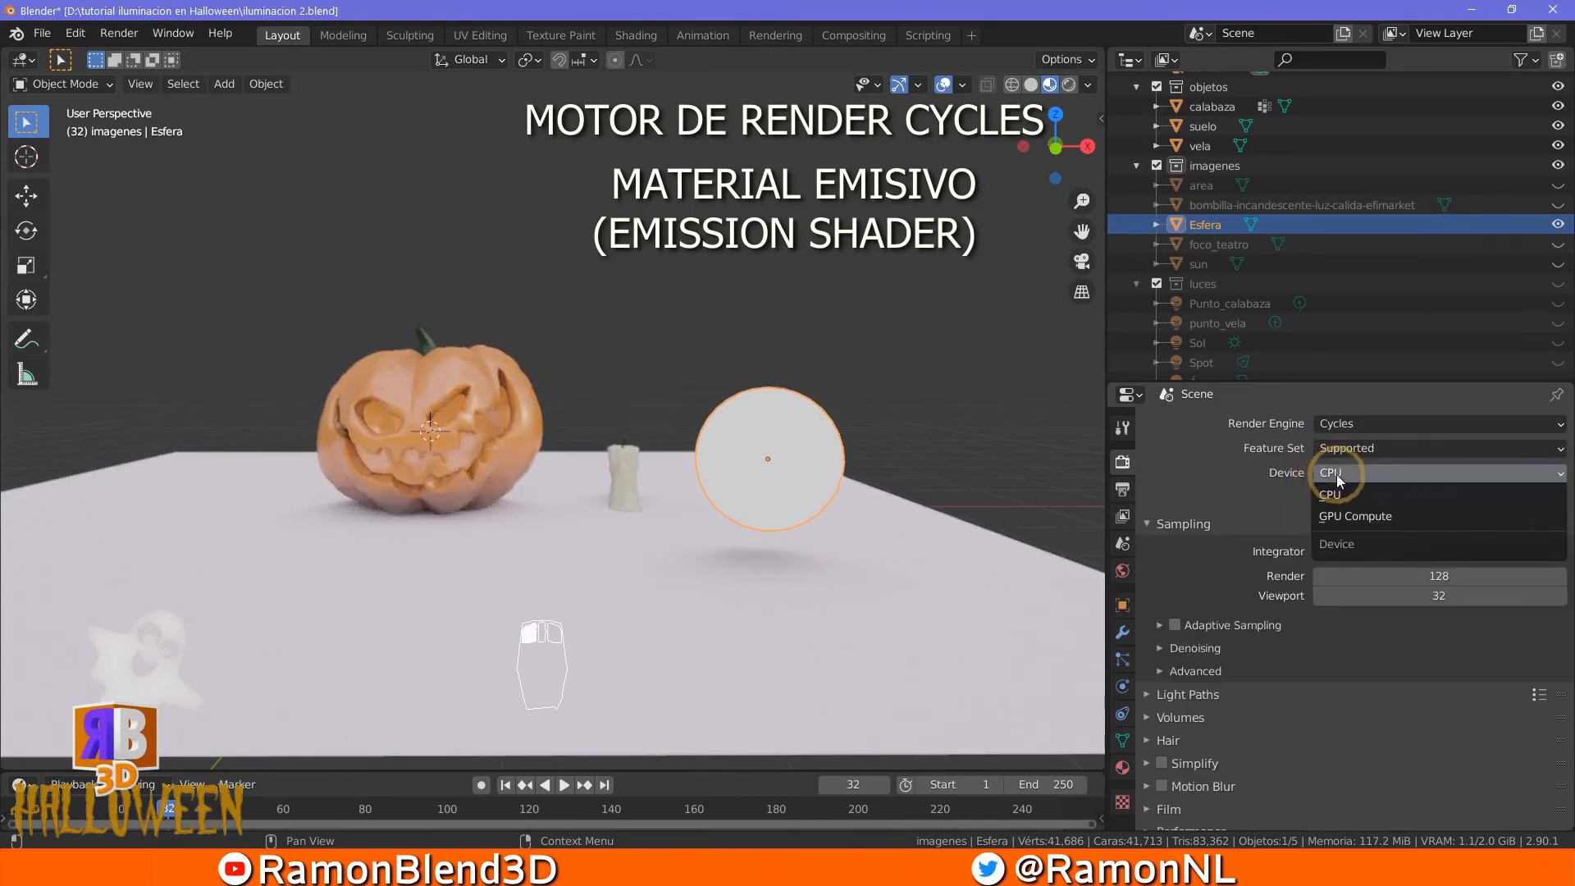
{"action": "left_click", "coordinate": [1357, 517]}
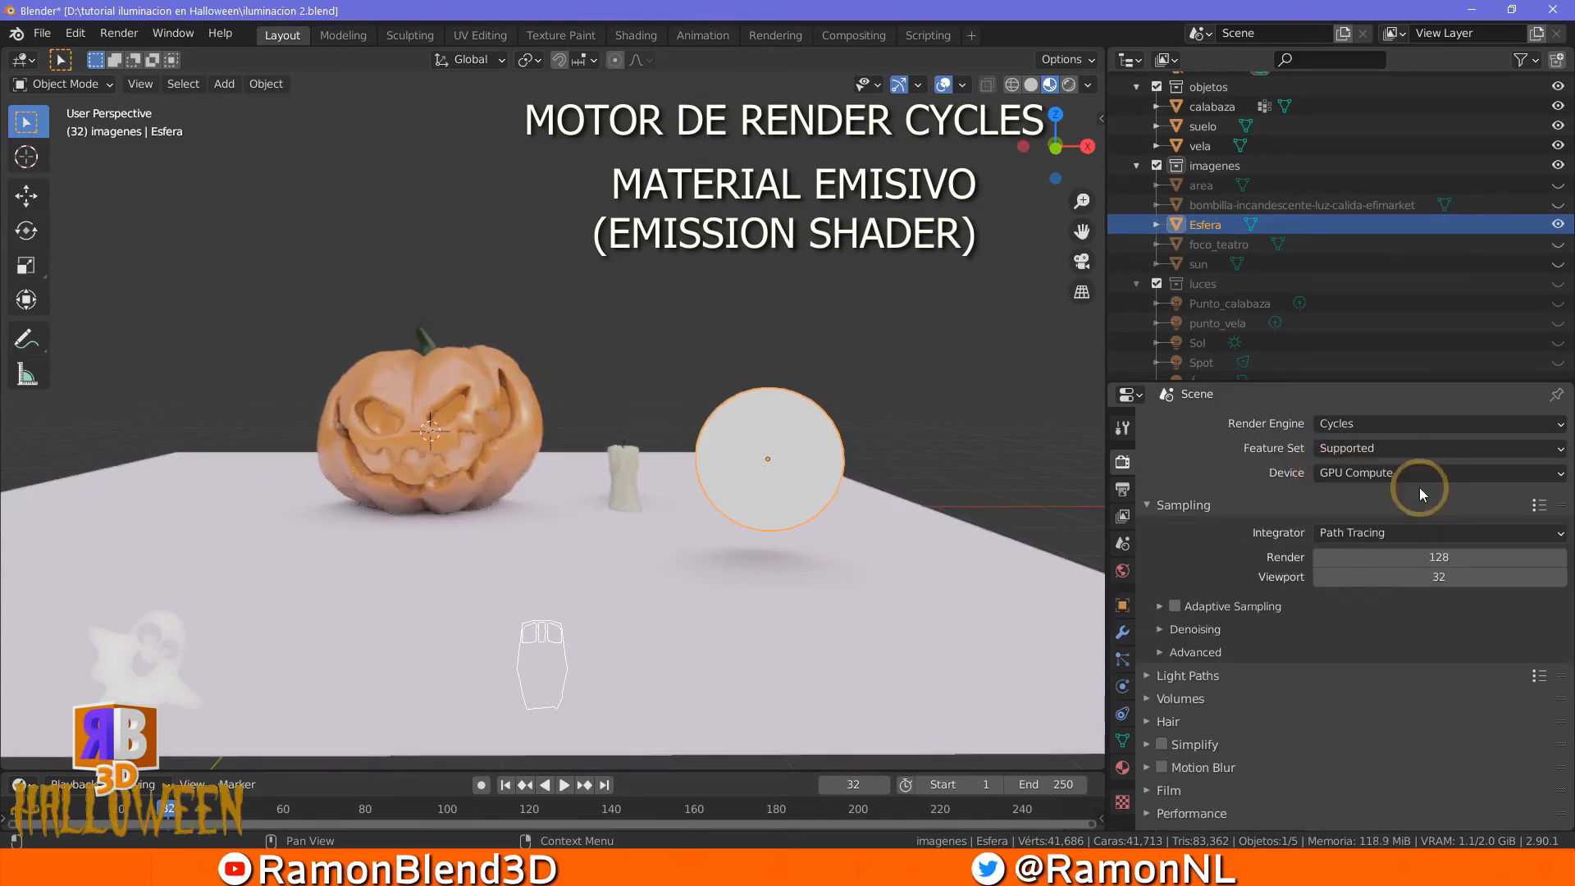
{"action": "left_click", "coordinate": [1343, 480]}
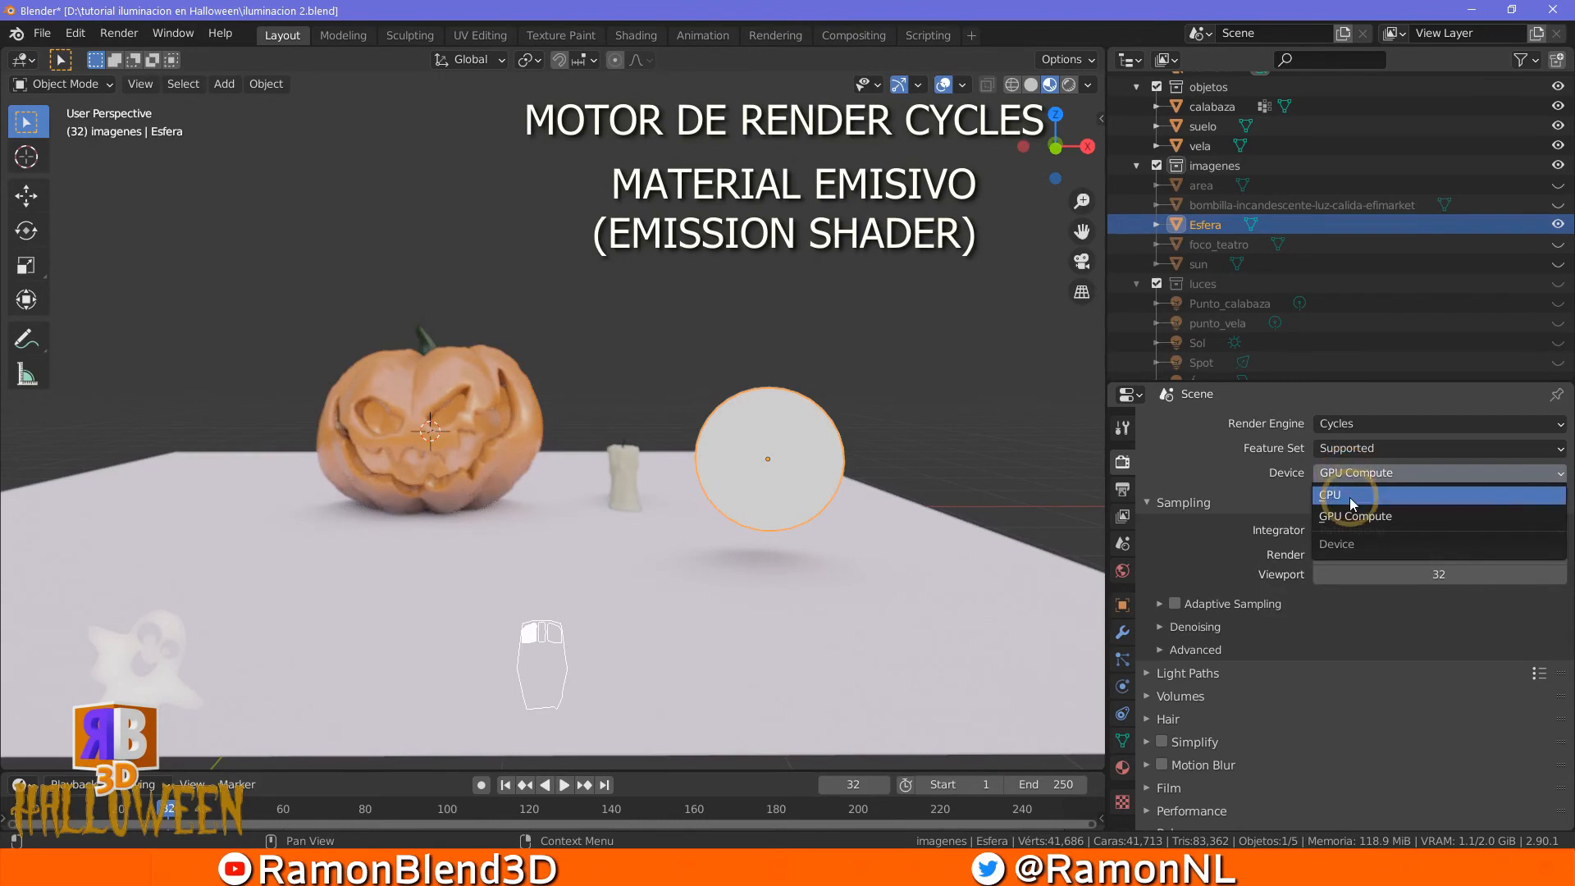
{"action": "left_click", "coordinate": [1350, 497]}
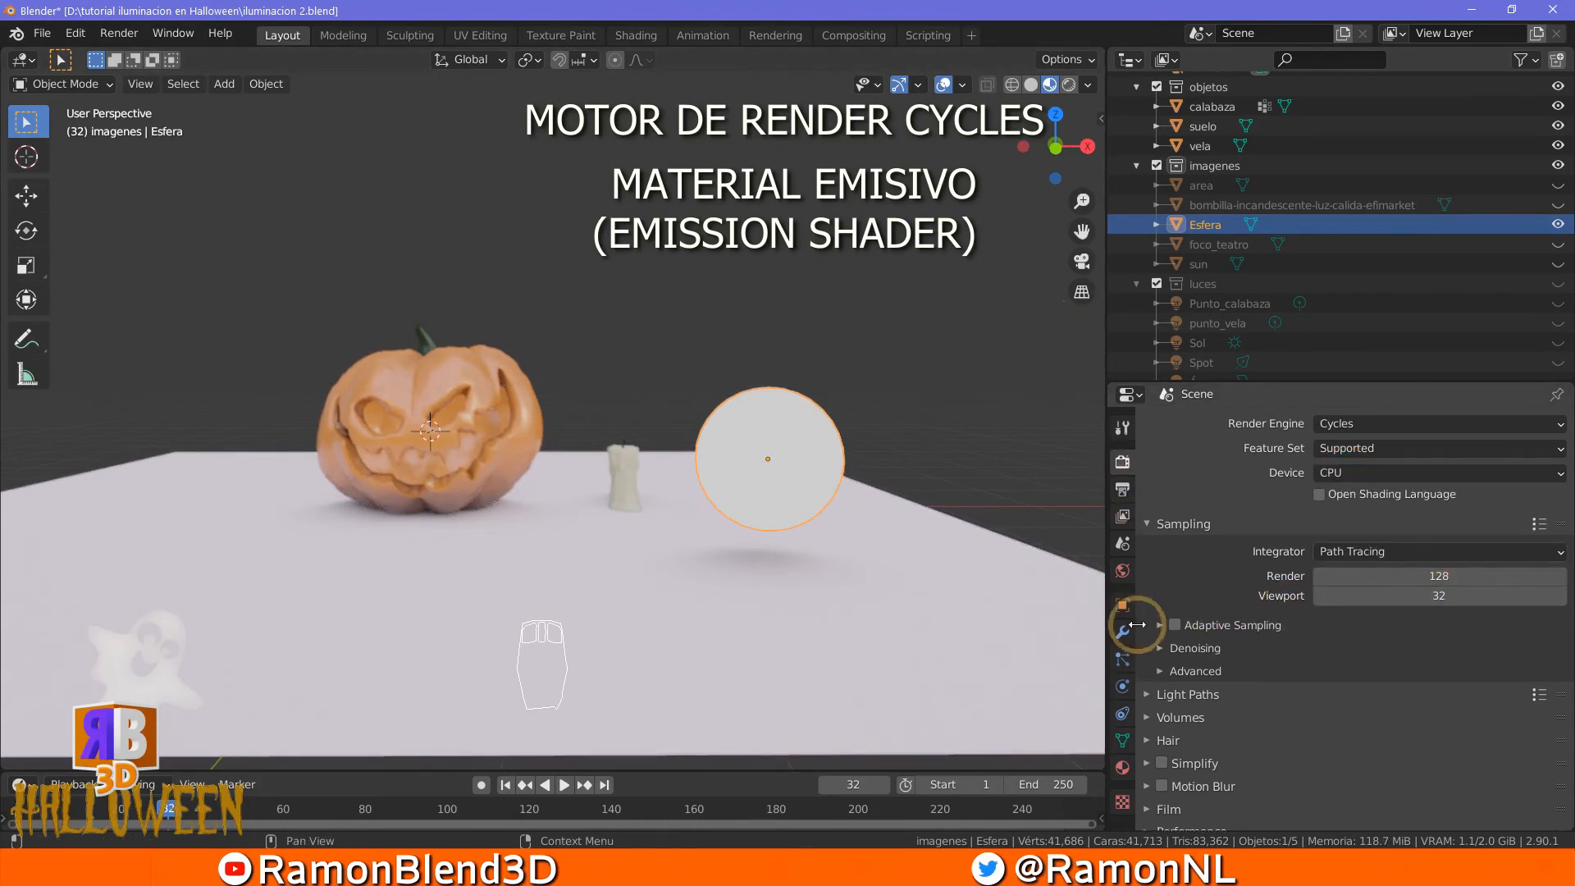
Show the viewport in Rendered shading and lower the world background strength to 0
{"action": "left_click", "coordinate": [1069, 84]}
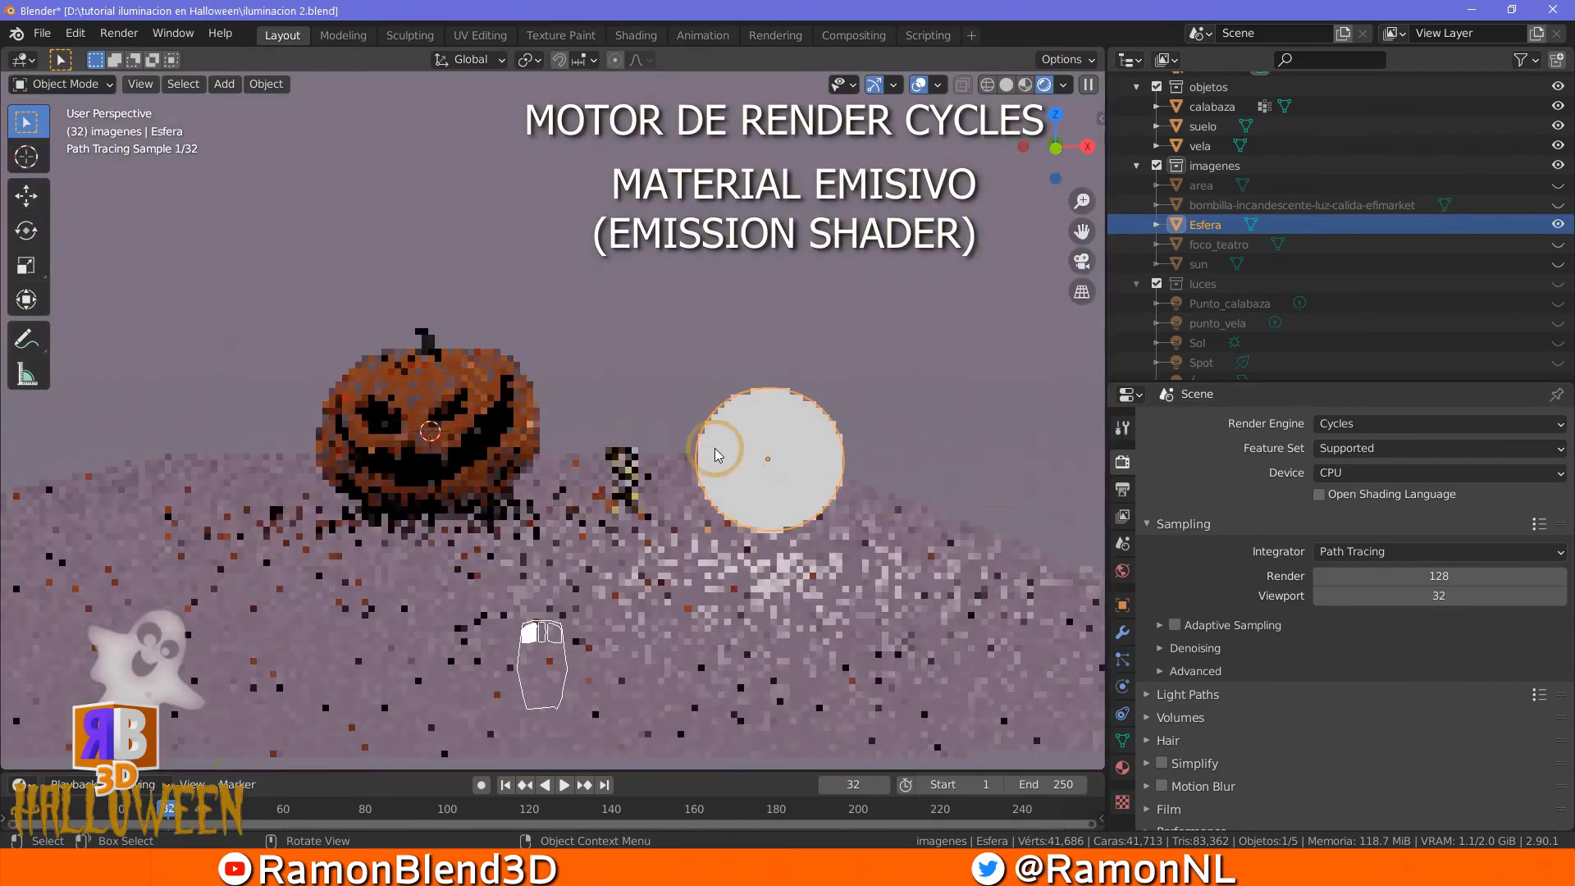
{"action": "left_click", "coordinate": [1122, 571]}
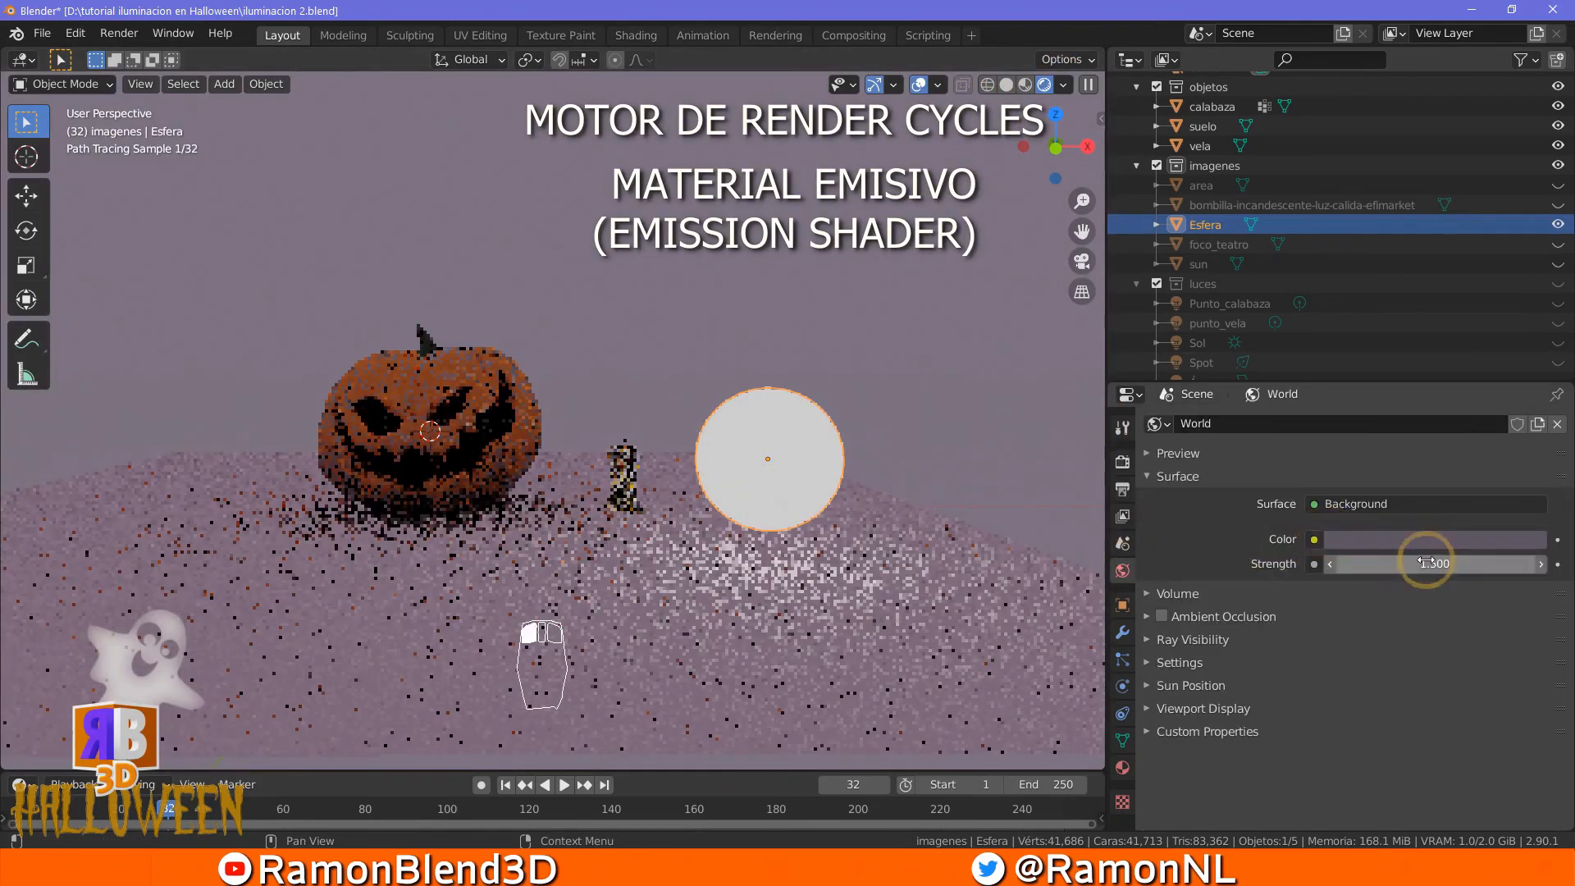
{"action": "left_click_drag", "start_coordinate": [1427, 562], "coordinate": [1251, 548]}
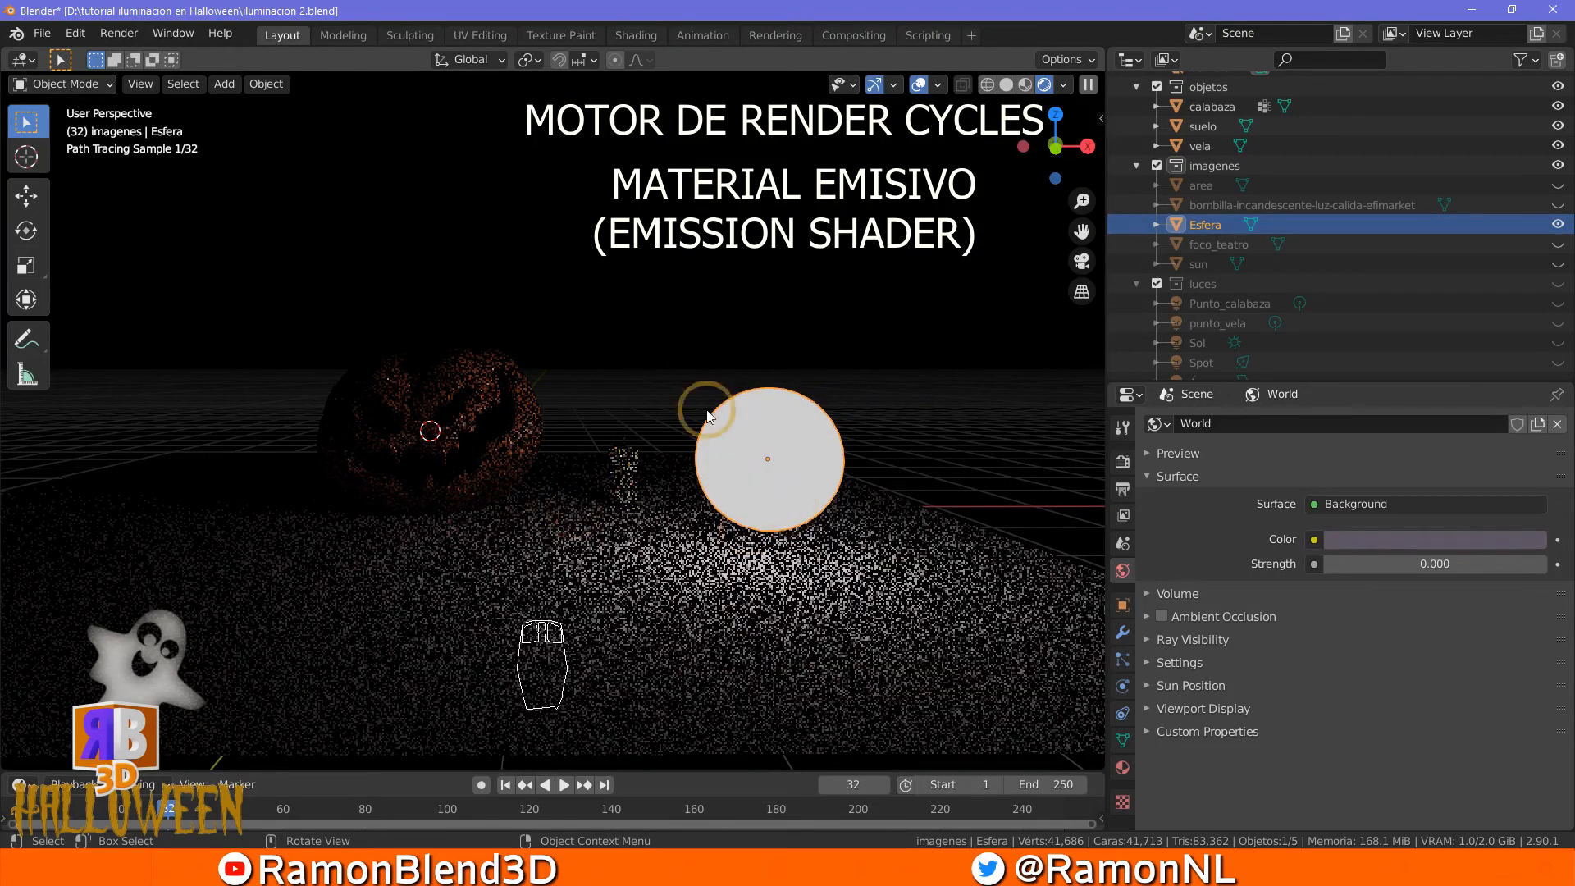
Change the emission colour of the sphere's material to a bright green
{"action": "left_click", "coordinate": [1123, 768]}
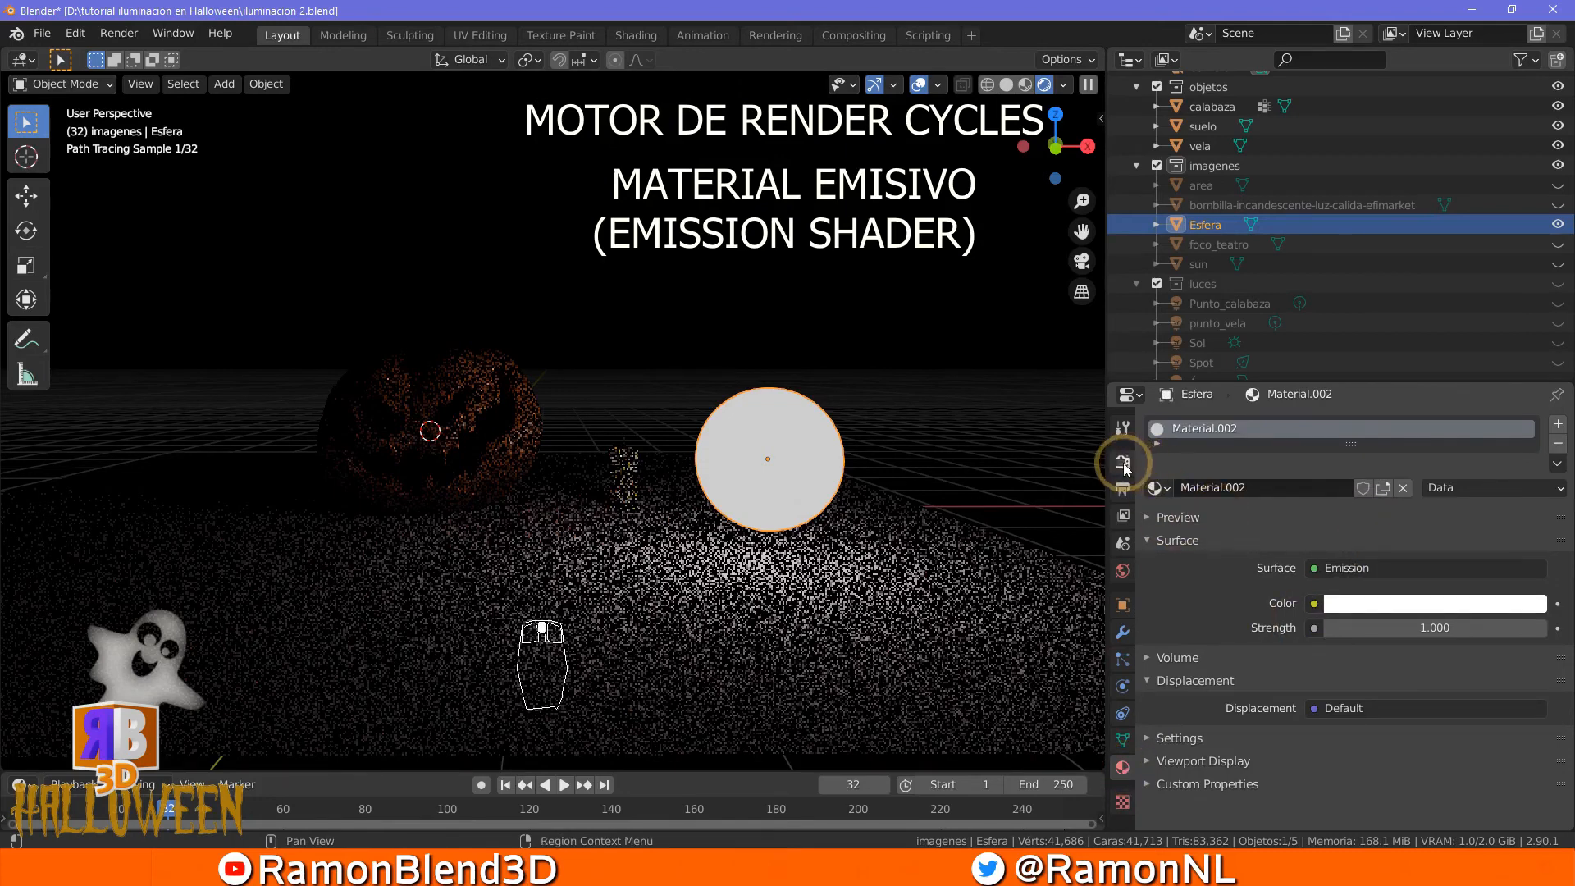
{"action": "left_click", "coordinate": [1375, 611]}
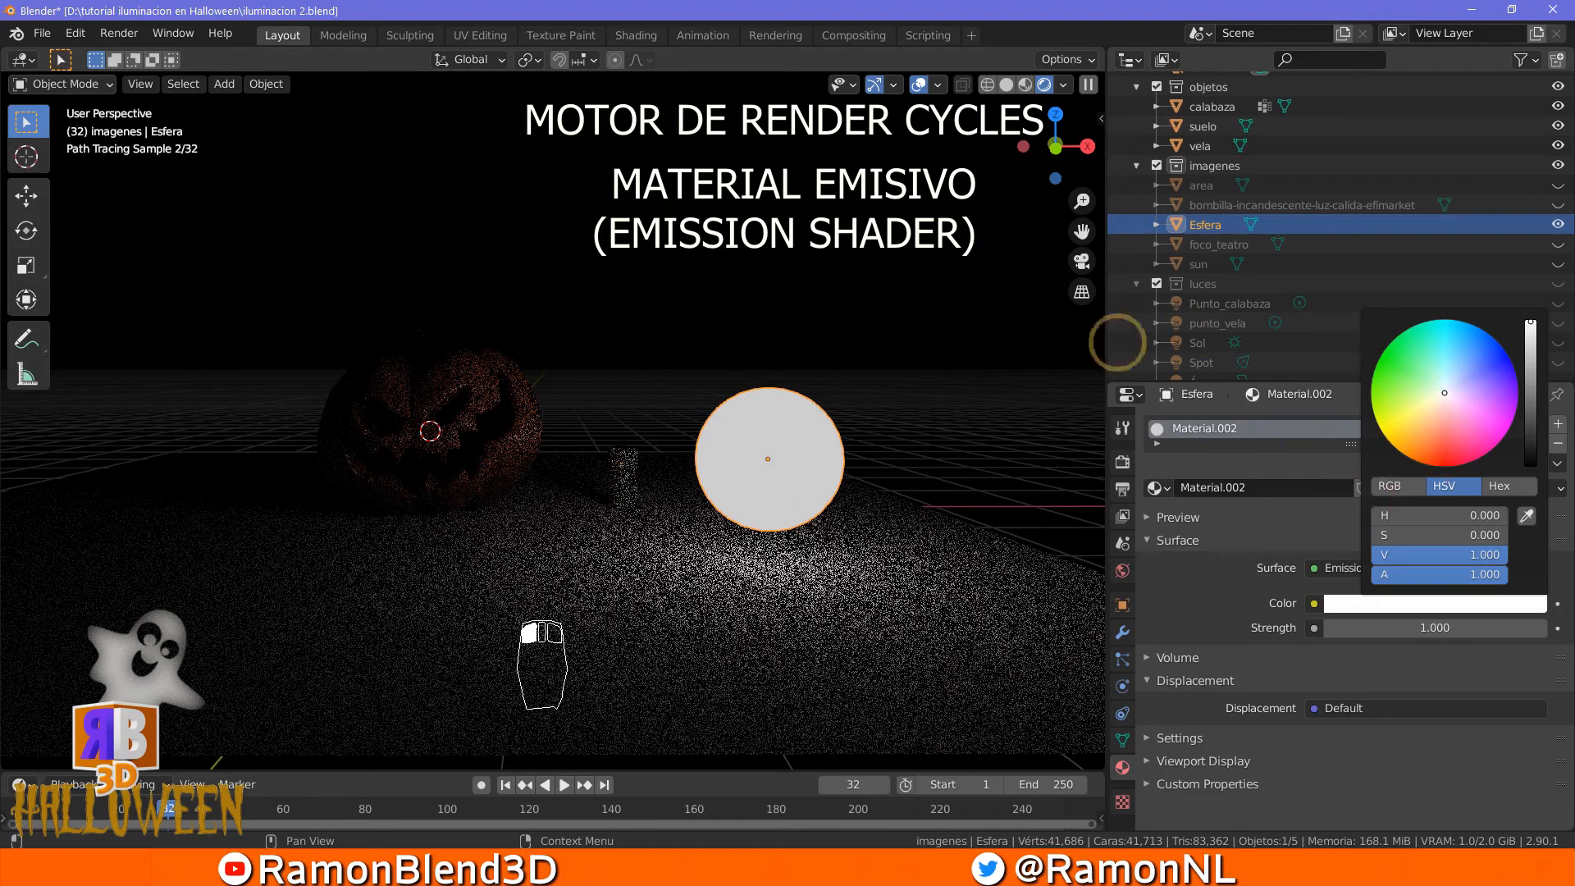
{"action": "left_click_drag", "start_coordinate": [1444, 393], "coordinate": [1369, 383]}
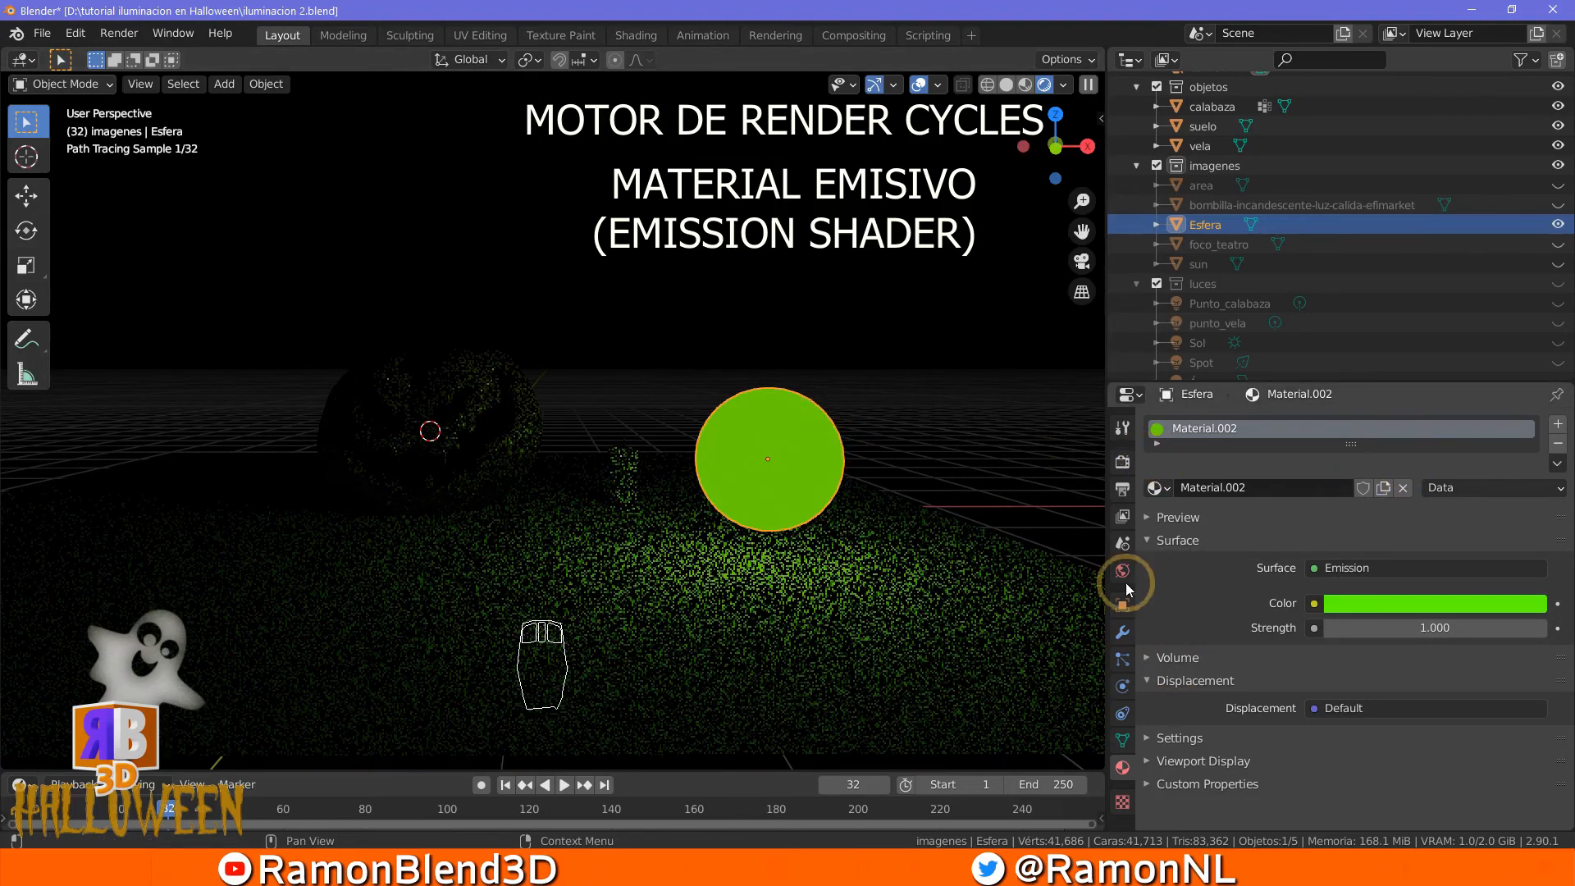
Set the render engine to Eevee, enable Bloom and expand its settings
{"action": "left_click", "coordinate": [1122, 461]}
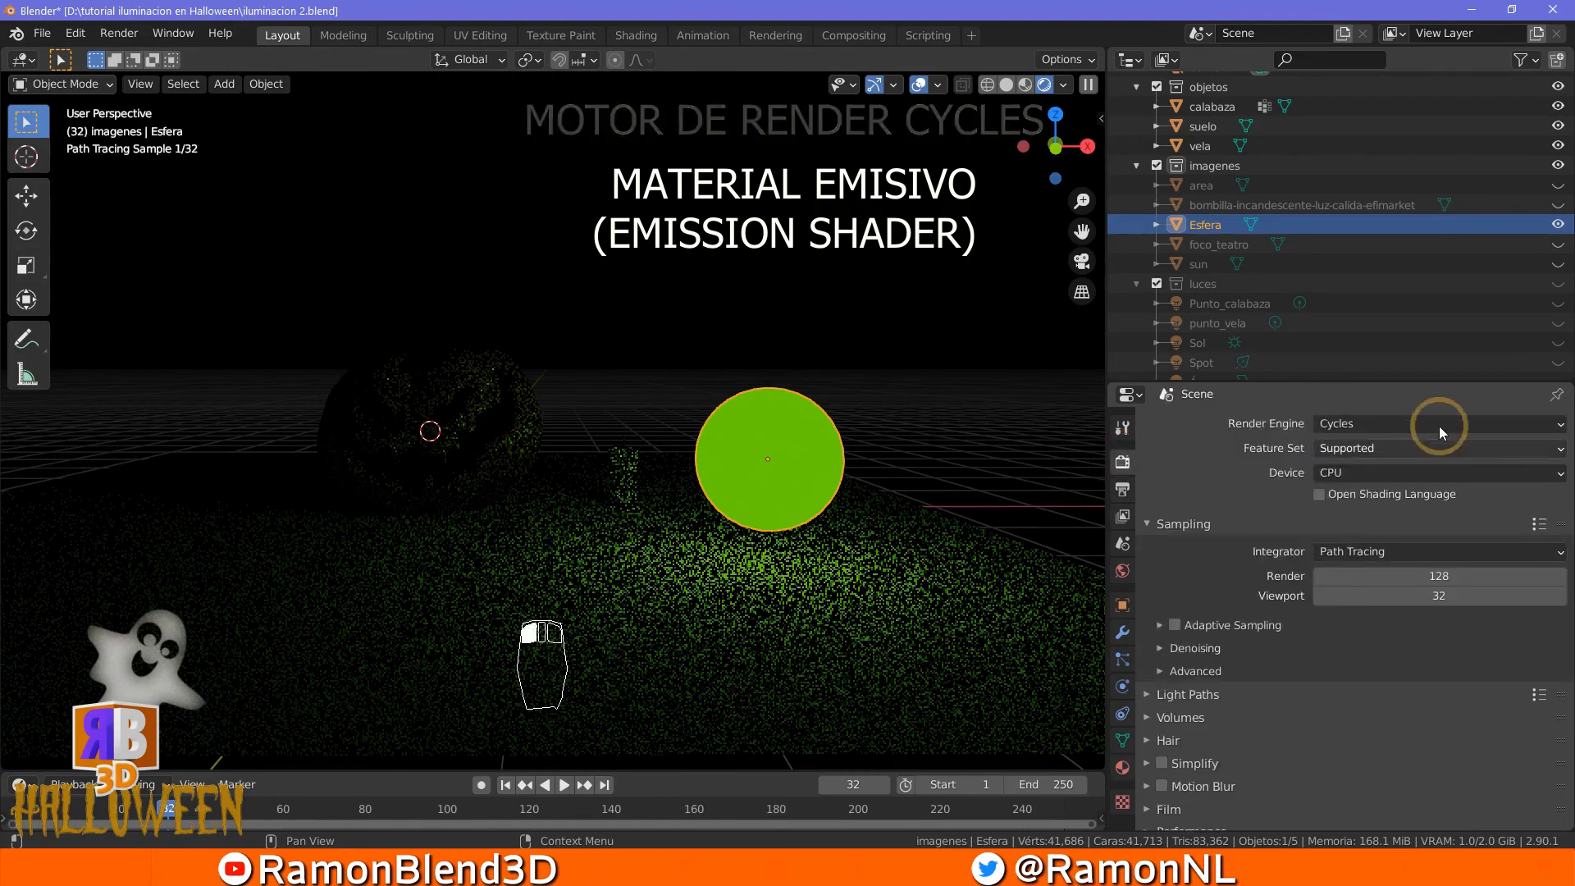
{"action": "left_click", "coordinate": [1434, 422]}
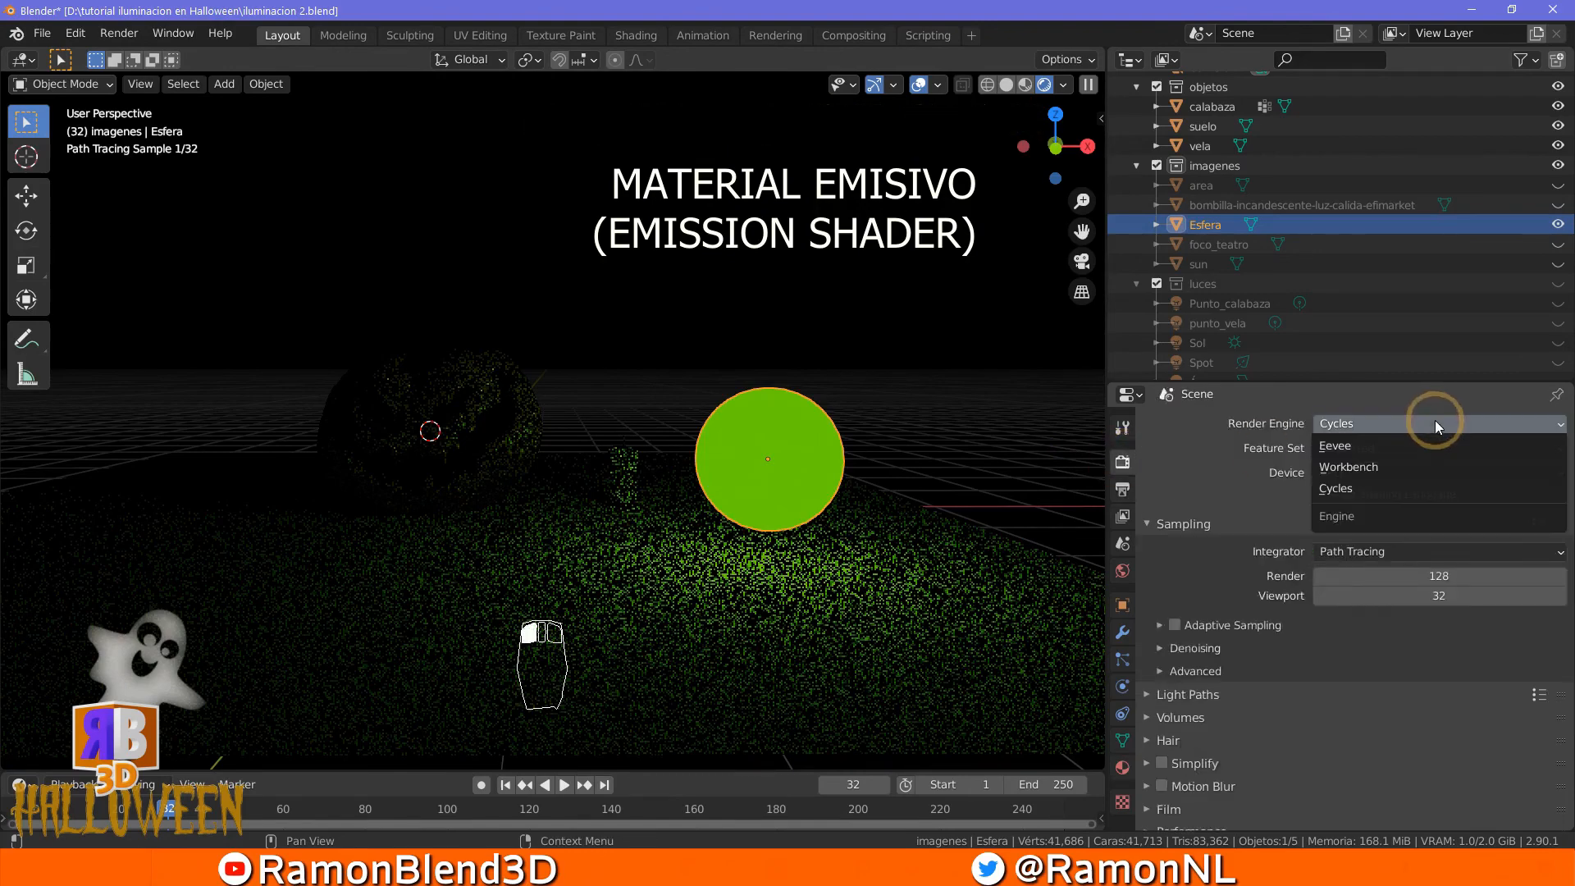
{"action": "left_click", "coordinate": [1377, 446]}
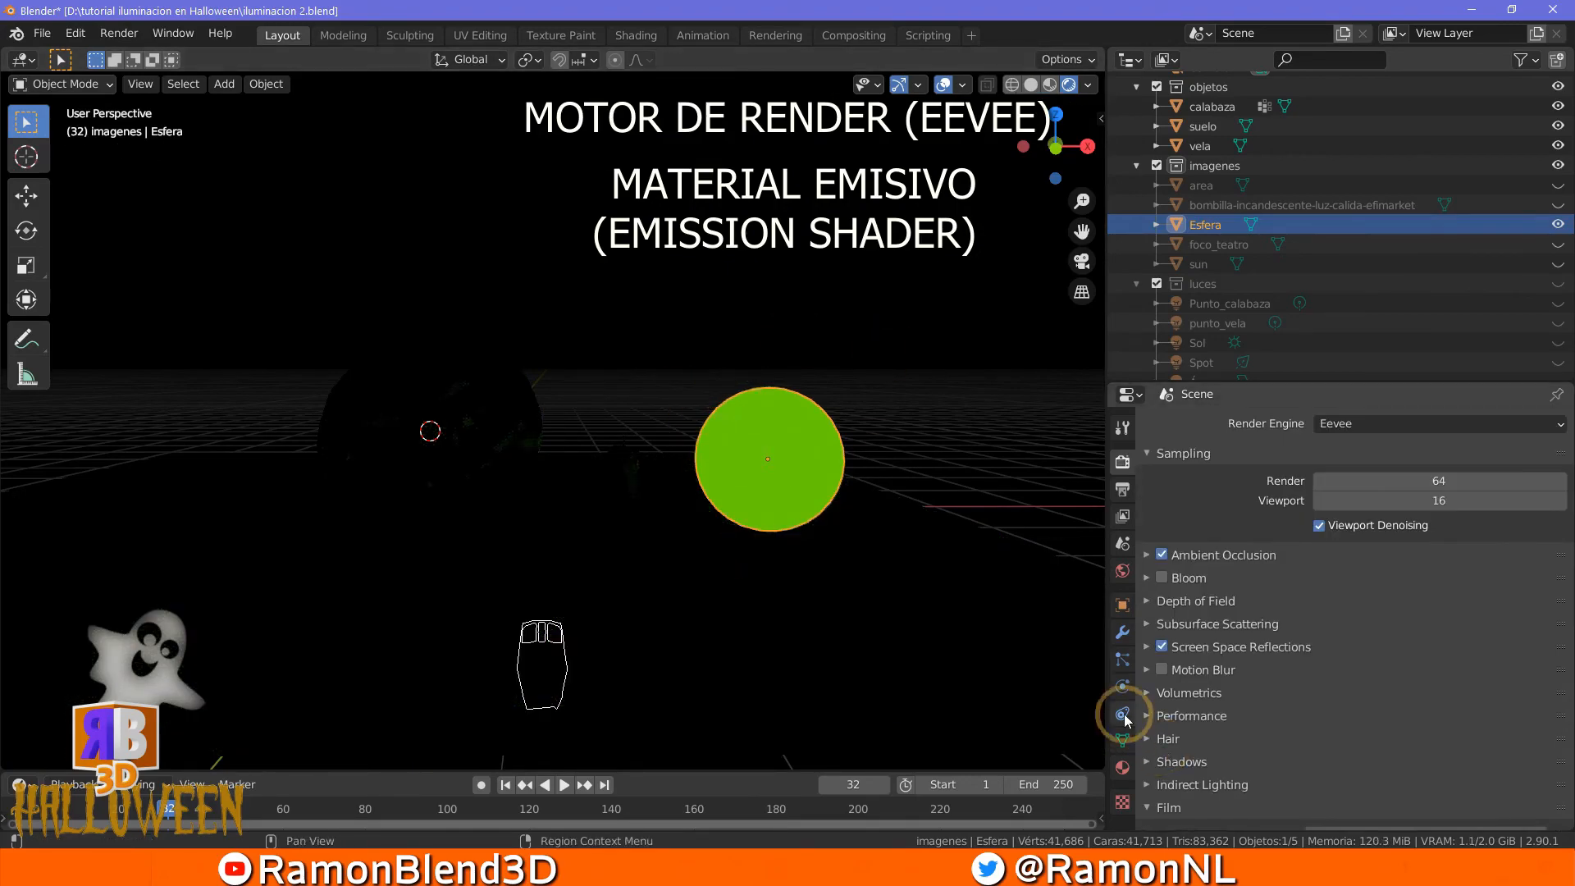
{"action": "left_click", "coordinate": [1161, 578]}
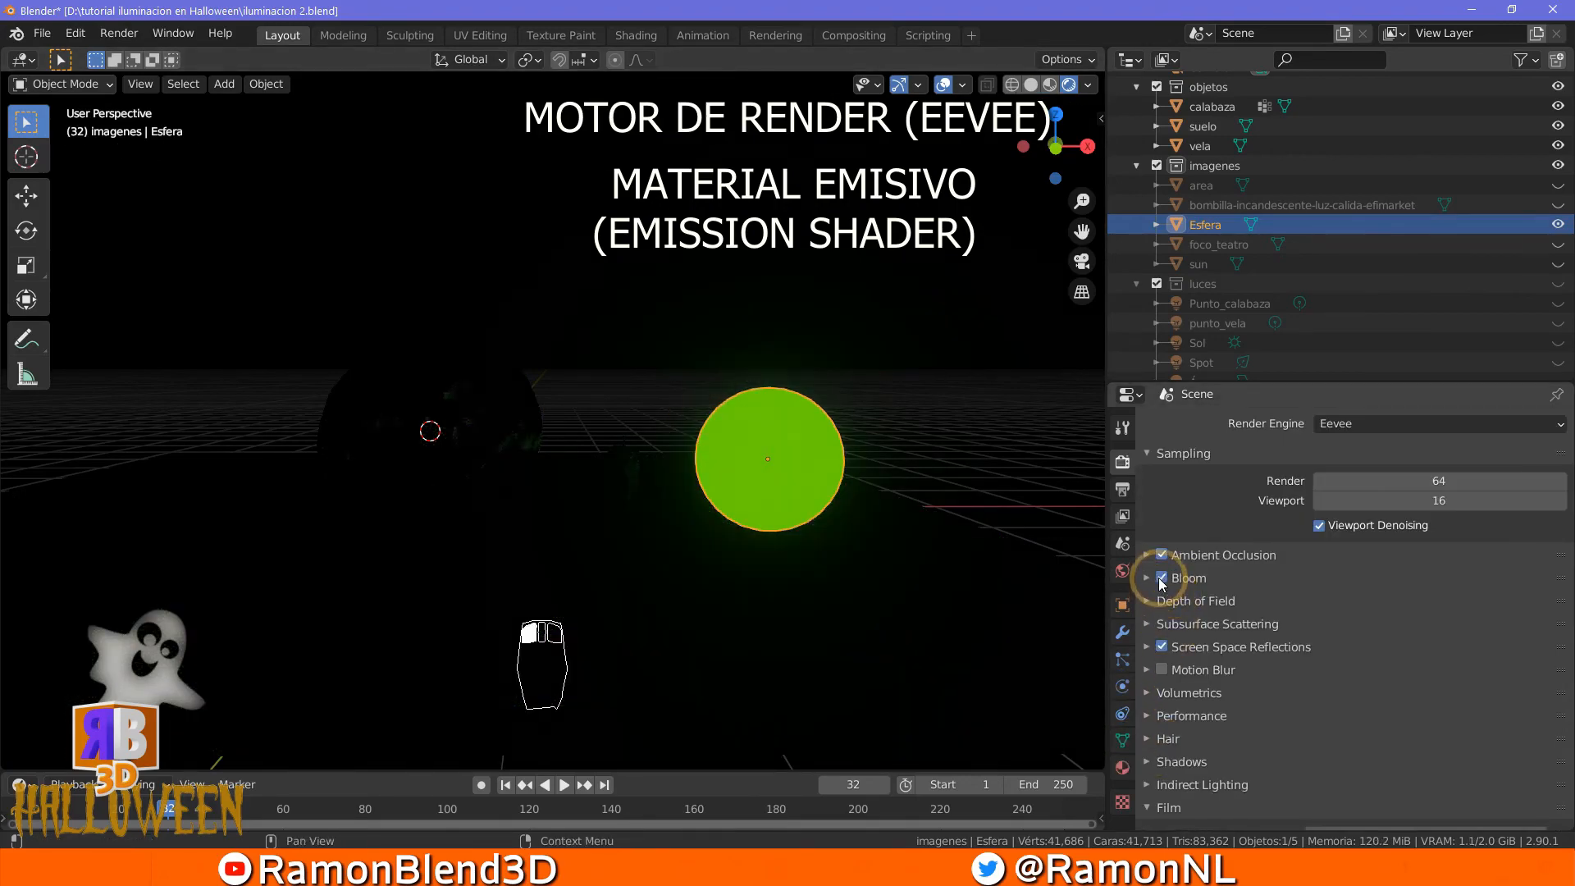
{"action": "left_click", "coordinate": [1147, 578]}
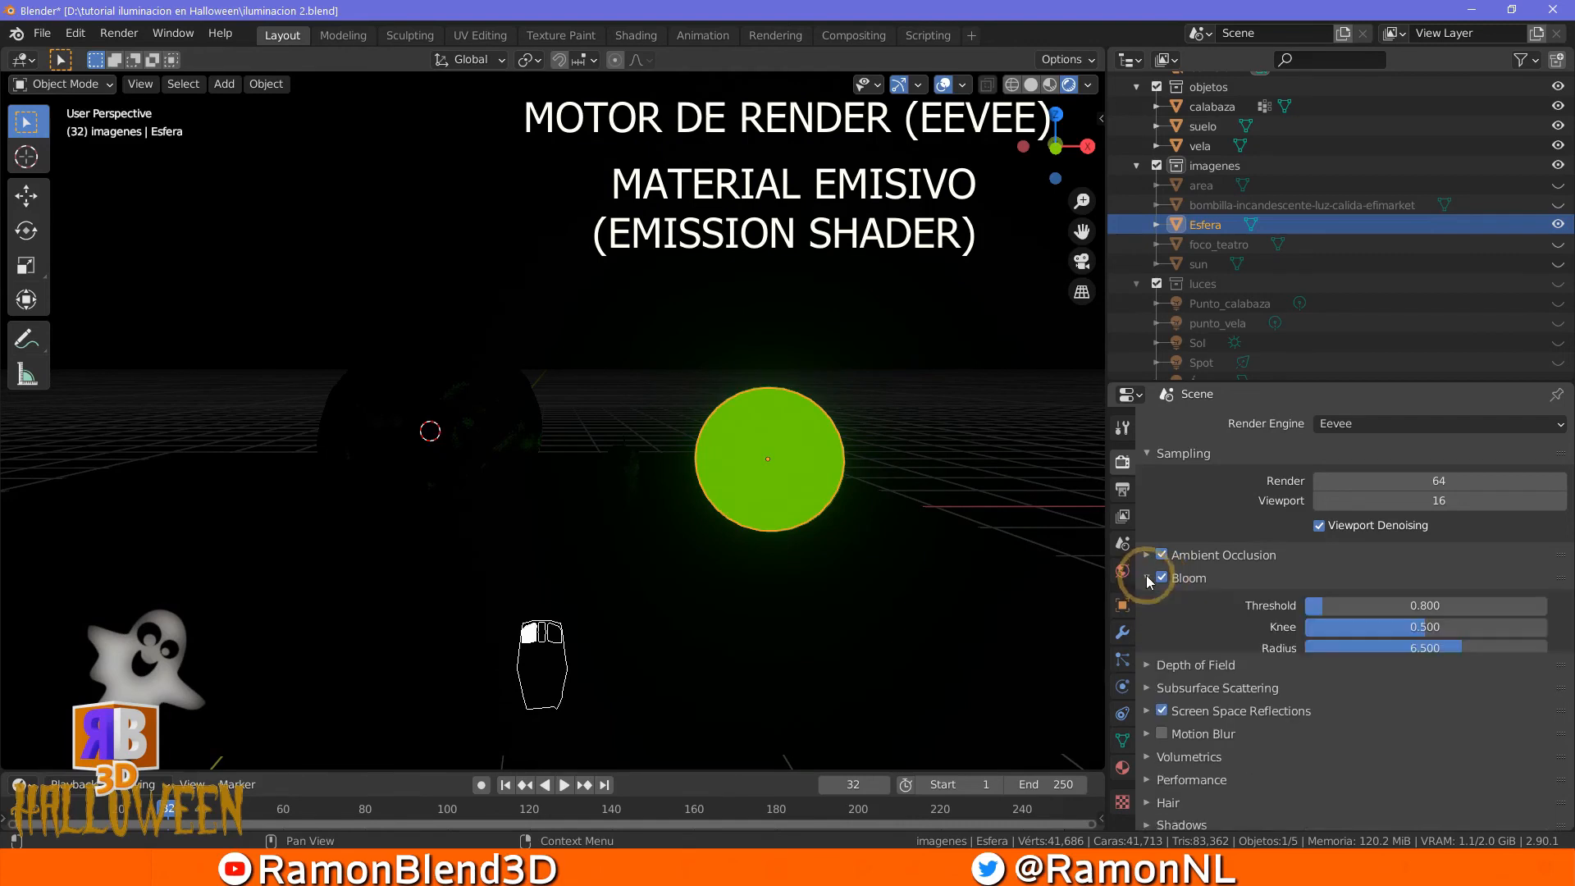
Set the world background strength to 0.3
{"action": "left_click", "coordinate": [1122, 571]}
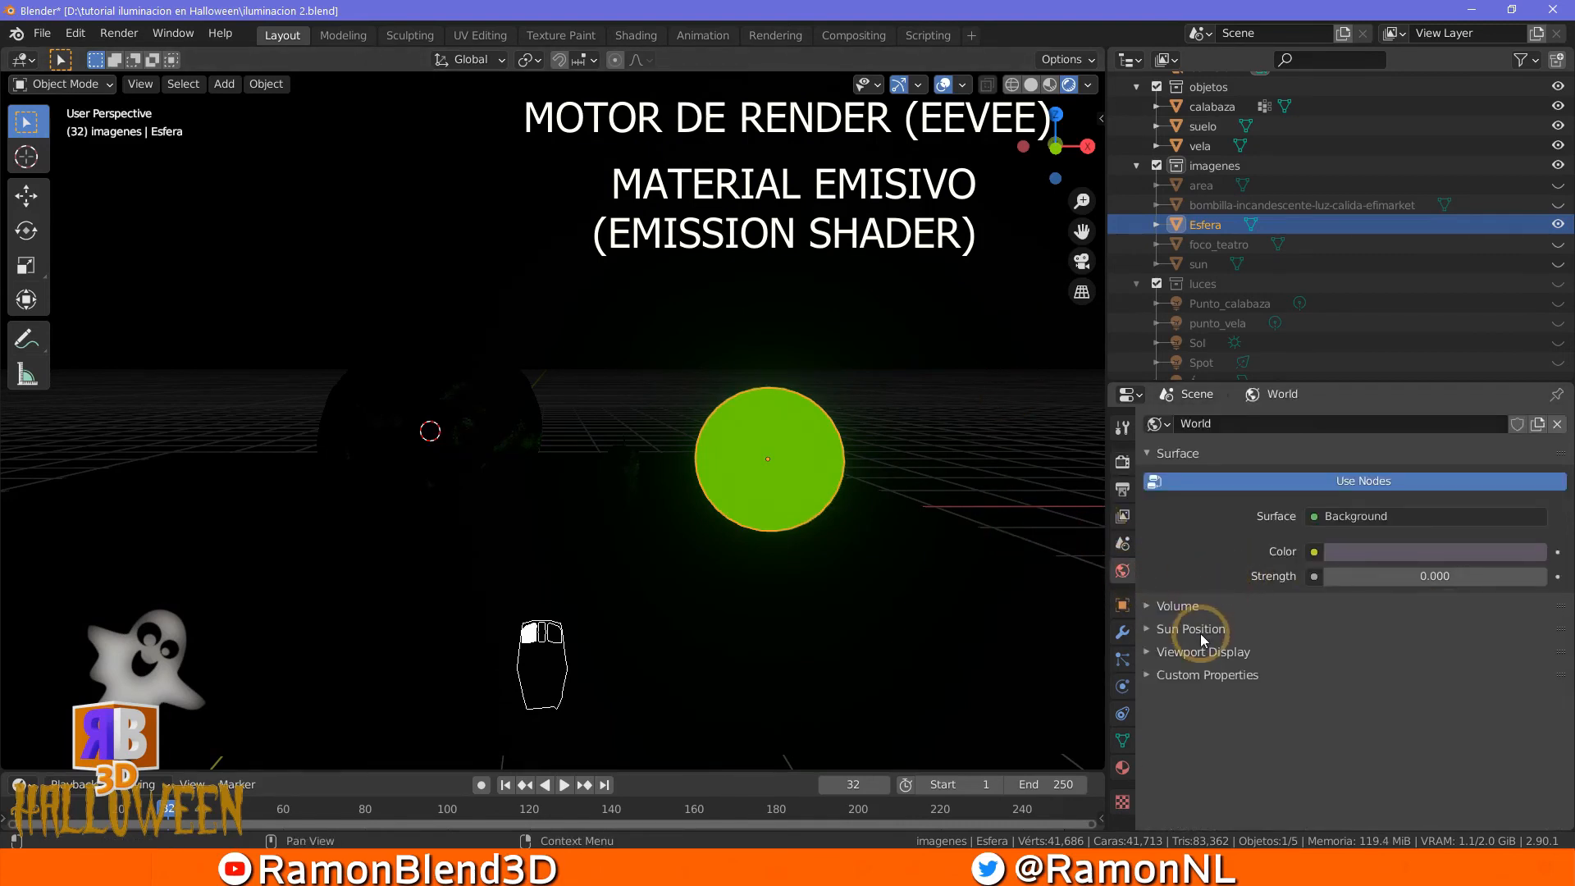
{"action": "left_click", "coordinate": [1378, 575]}
{"action": "type", "text": "0.3"}
{"action": "key", "text": "Return"}
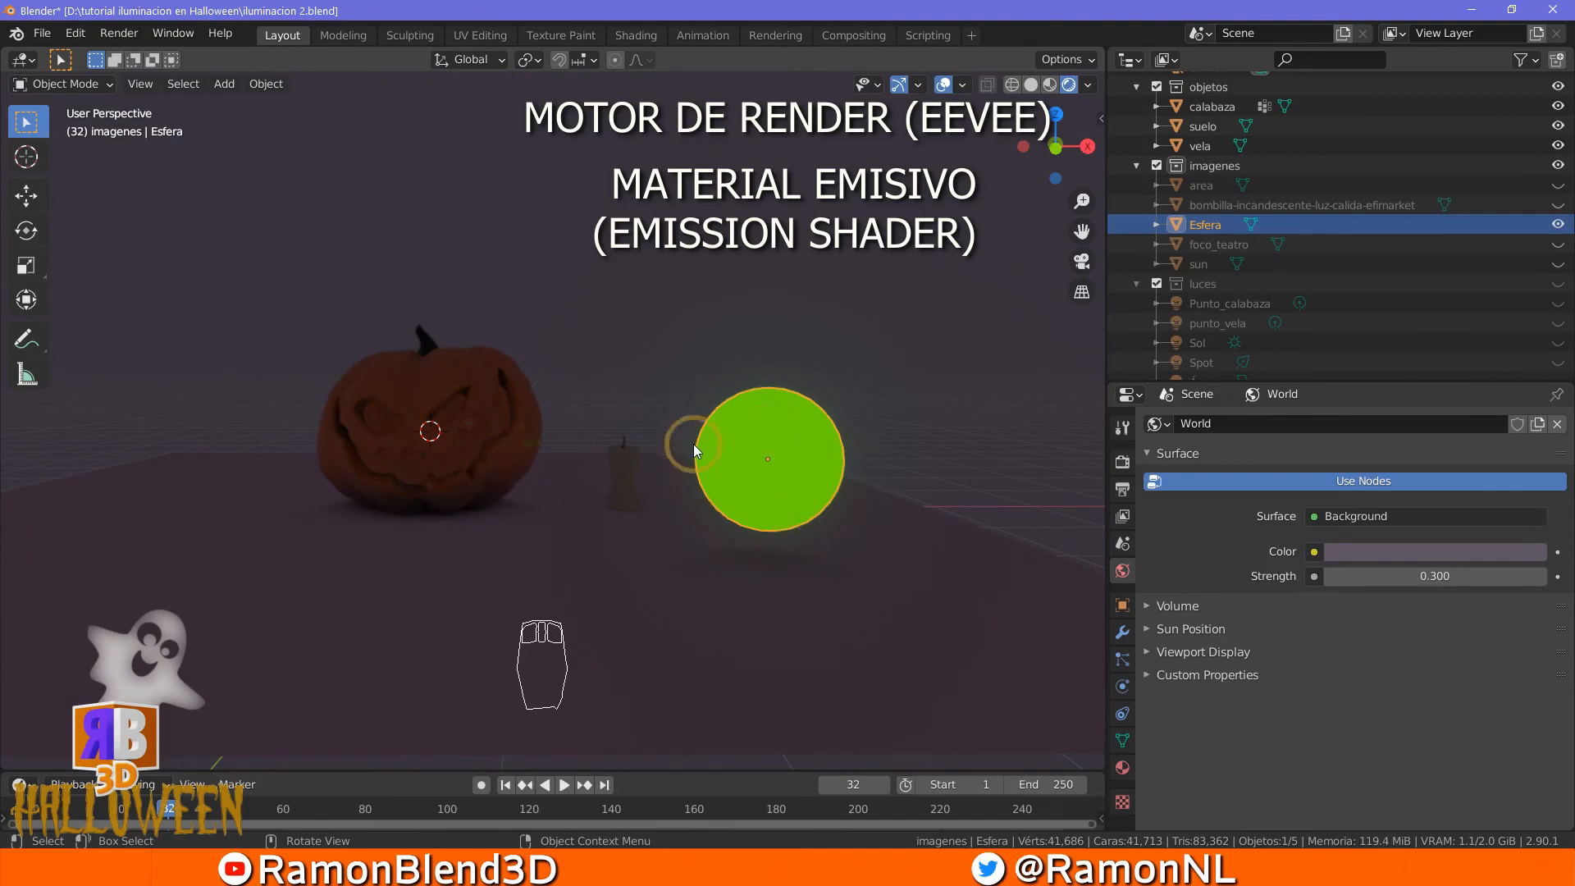
Raise the emission strength of the sphere's green material to 3.2
{"action": "left_click", "coordinate": [816, 481]}
{"action": "left_click", "coordinate": [1122, 767]}
{"action": "left_click", "coordinate": [840, 461]}
{"action": "left_click_drag", "start_coordinate": [1352, 684], "coordinate": [1411, 693]}
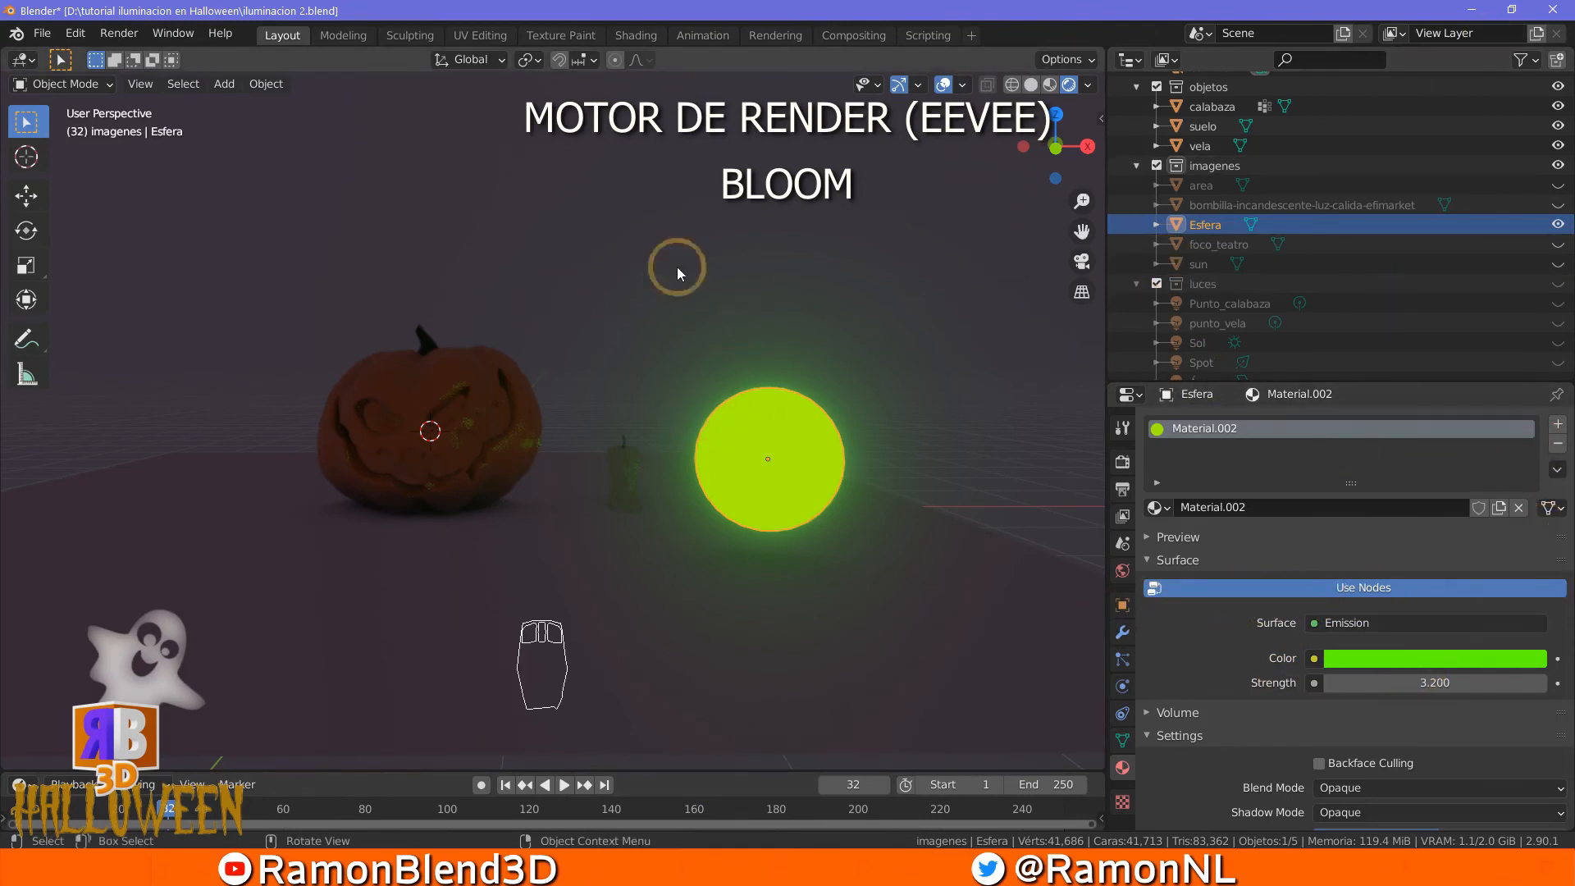
Open the render settings and make the Spot light and its luces collection visible
{"action": "left_click", "coordinate": [1123, 464]}
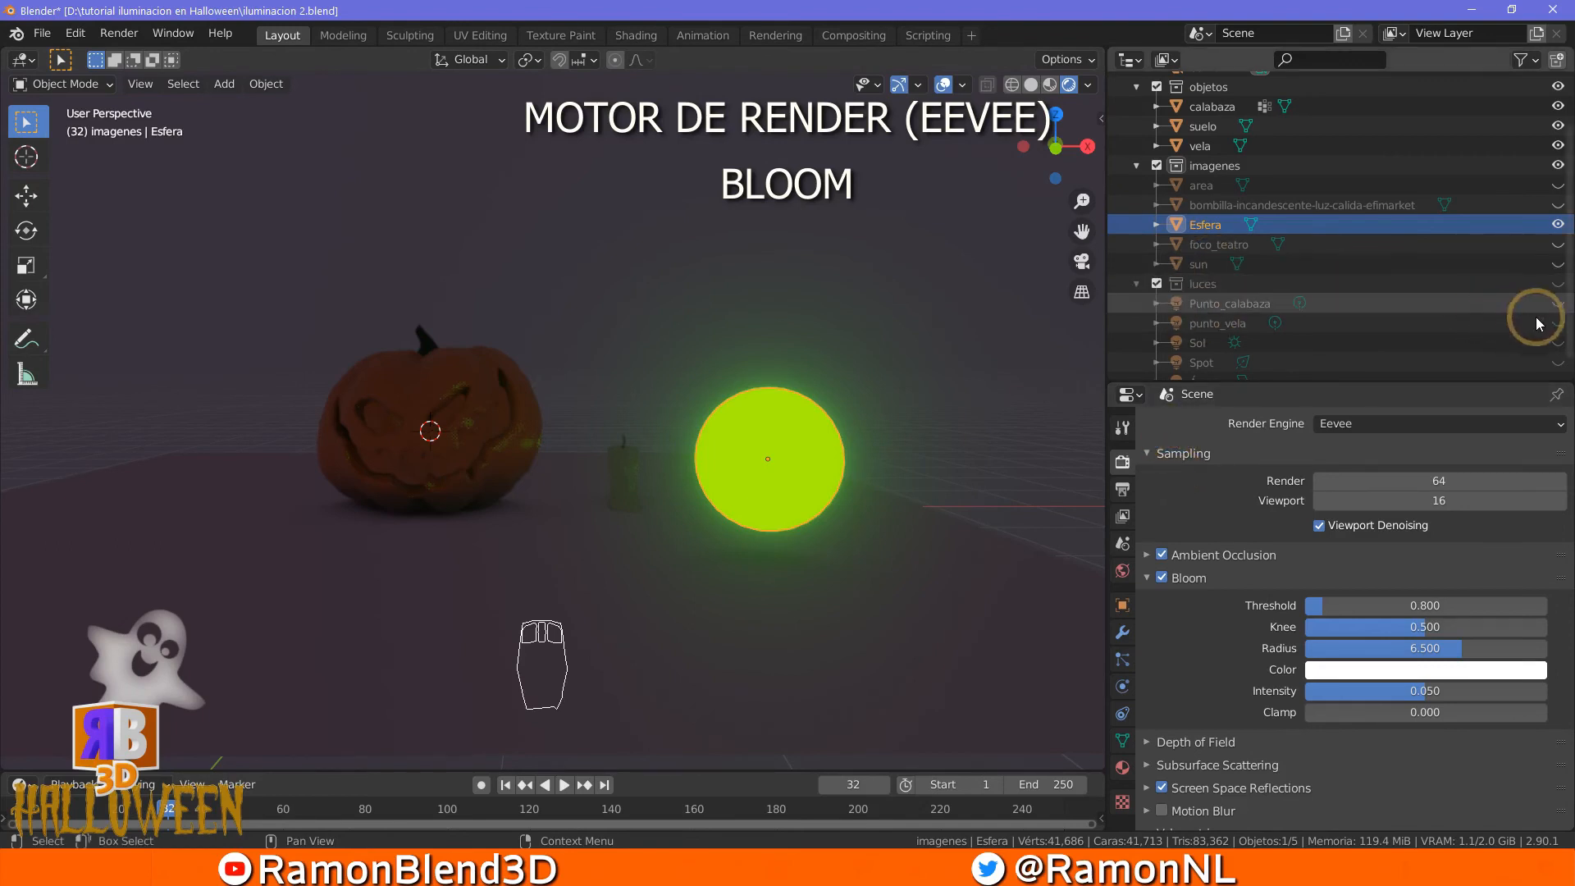
{"action": "left_click", "coordinate": [1557, 362]}
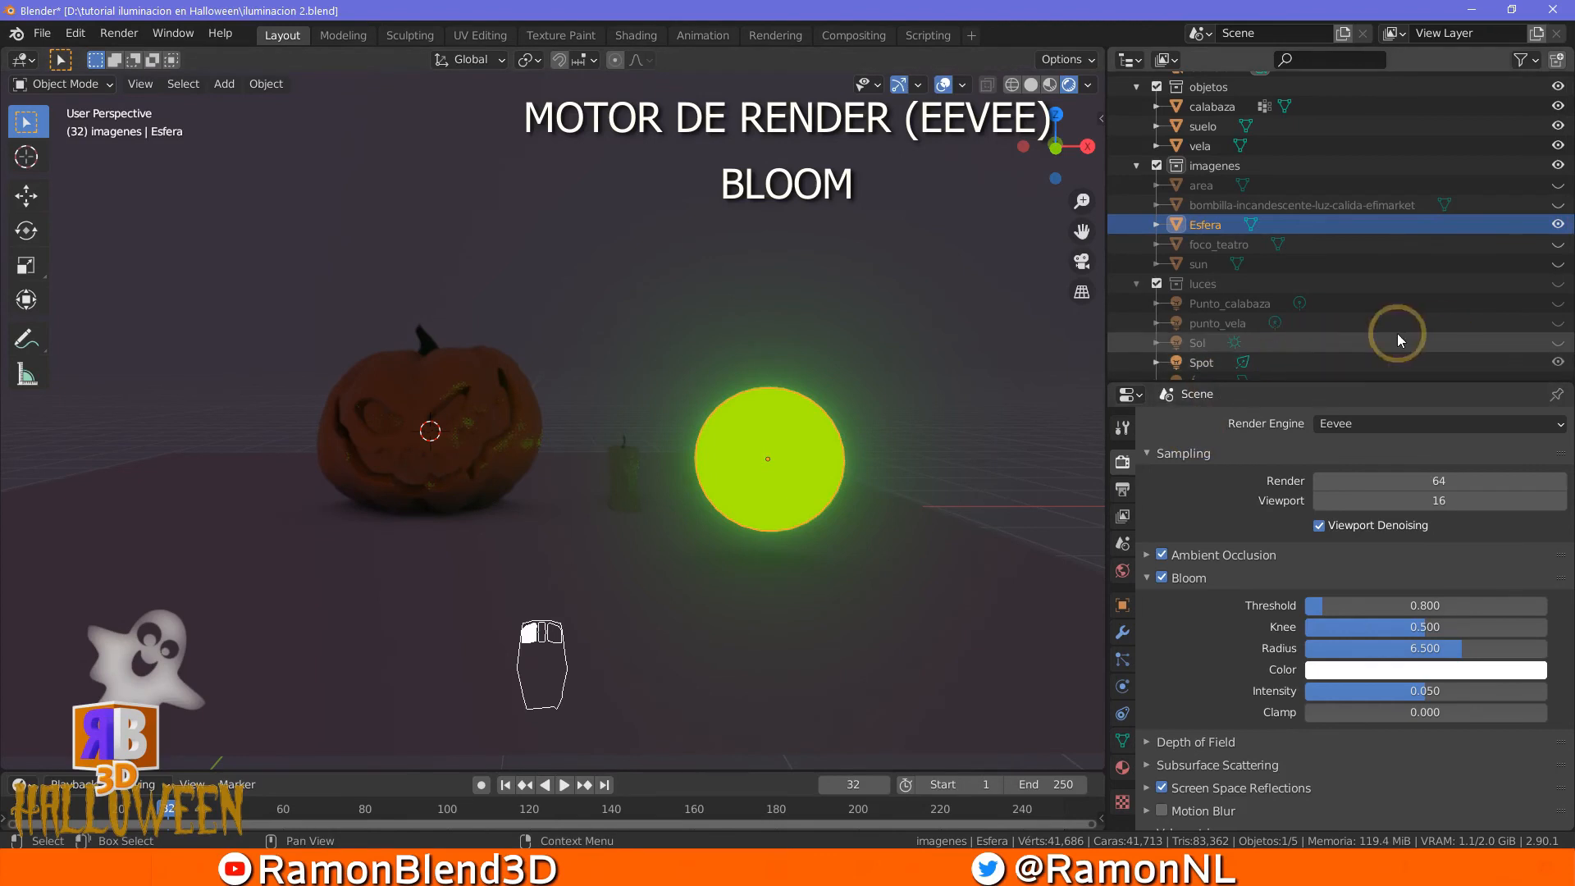
{"action": "left_click", "coordinate": [1556, 283]}
Select the green emissive sphere and delete it from the scene
{"action": "left_click", "coordinate": [725, 579]}
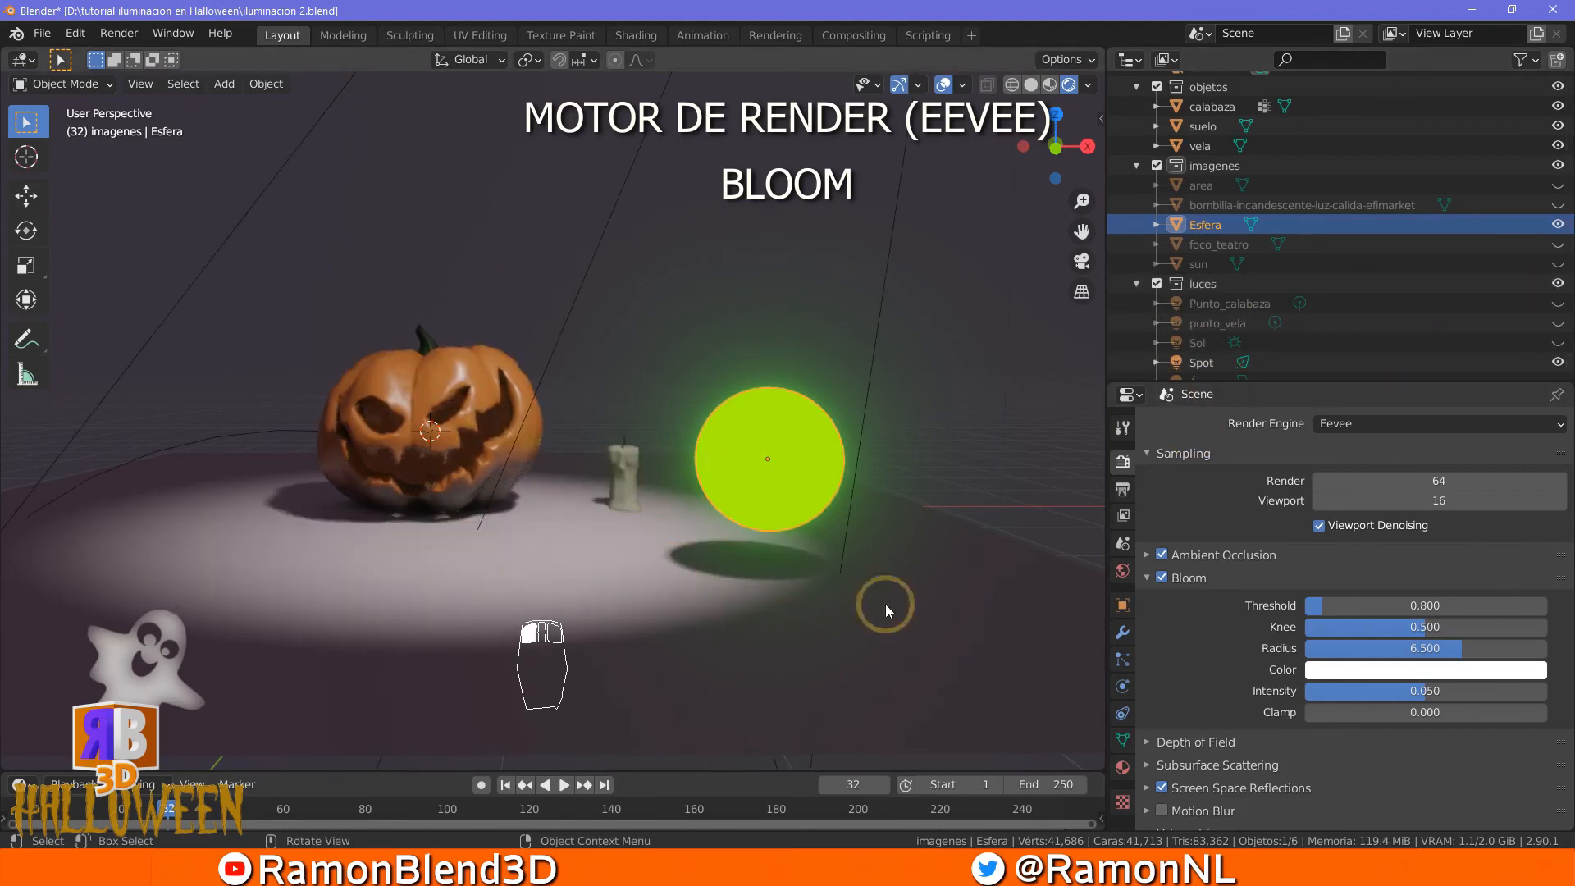
{"action": "left_click", "coordinate": [802, 466]}
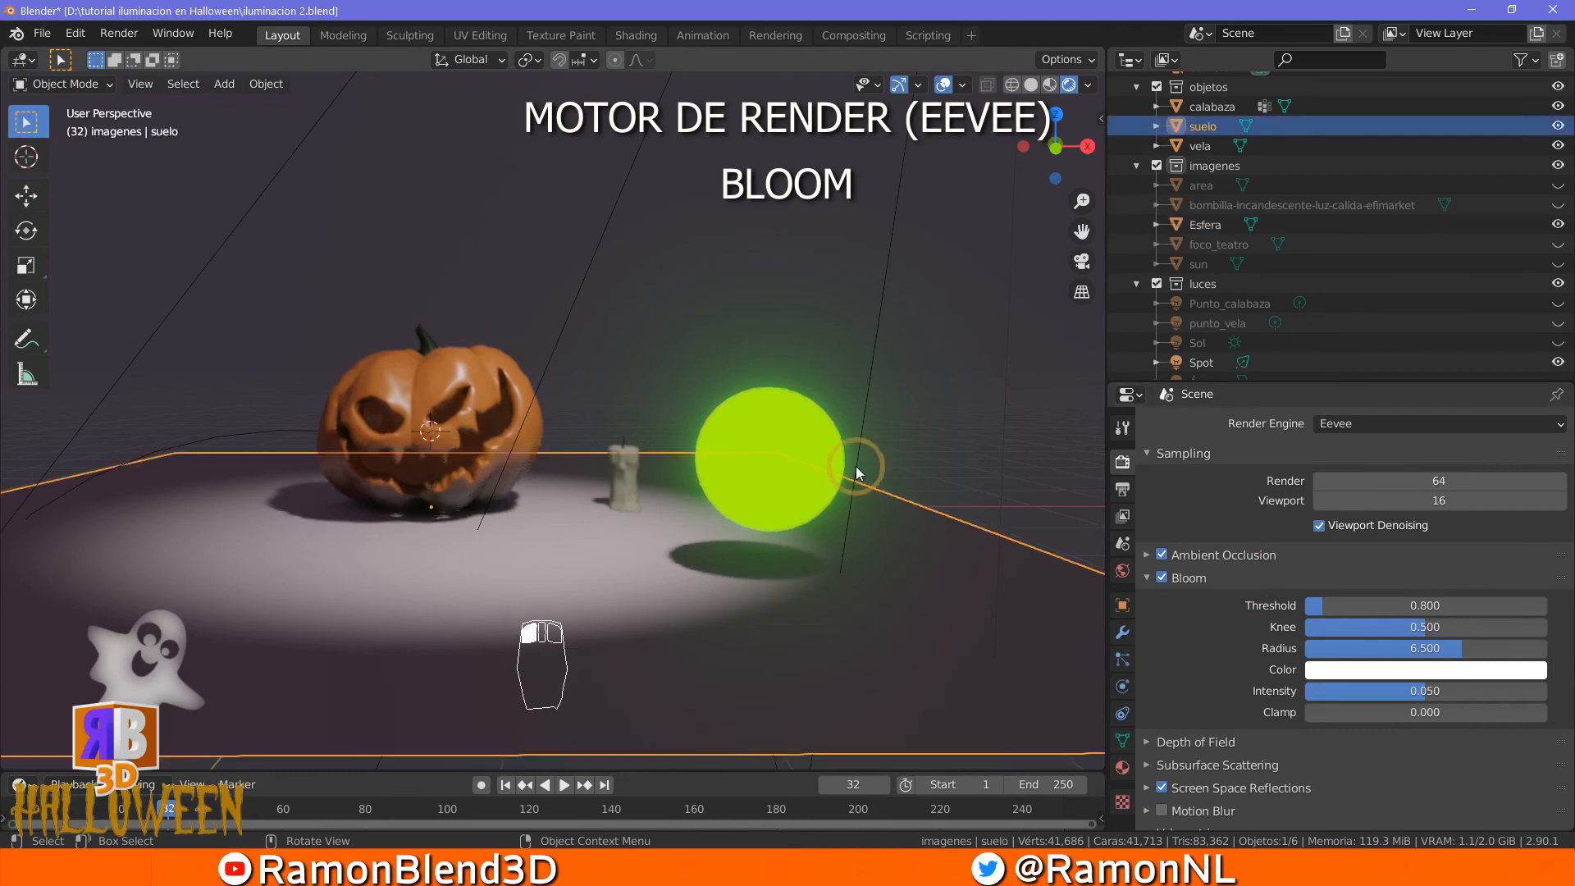
{"action": "left_click", "coordinate": [807, 423]}
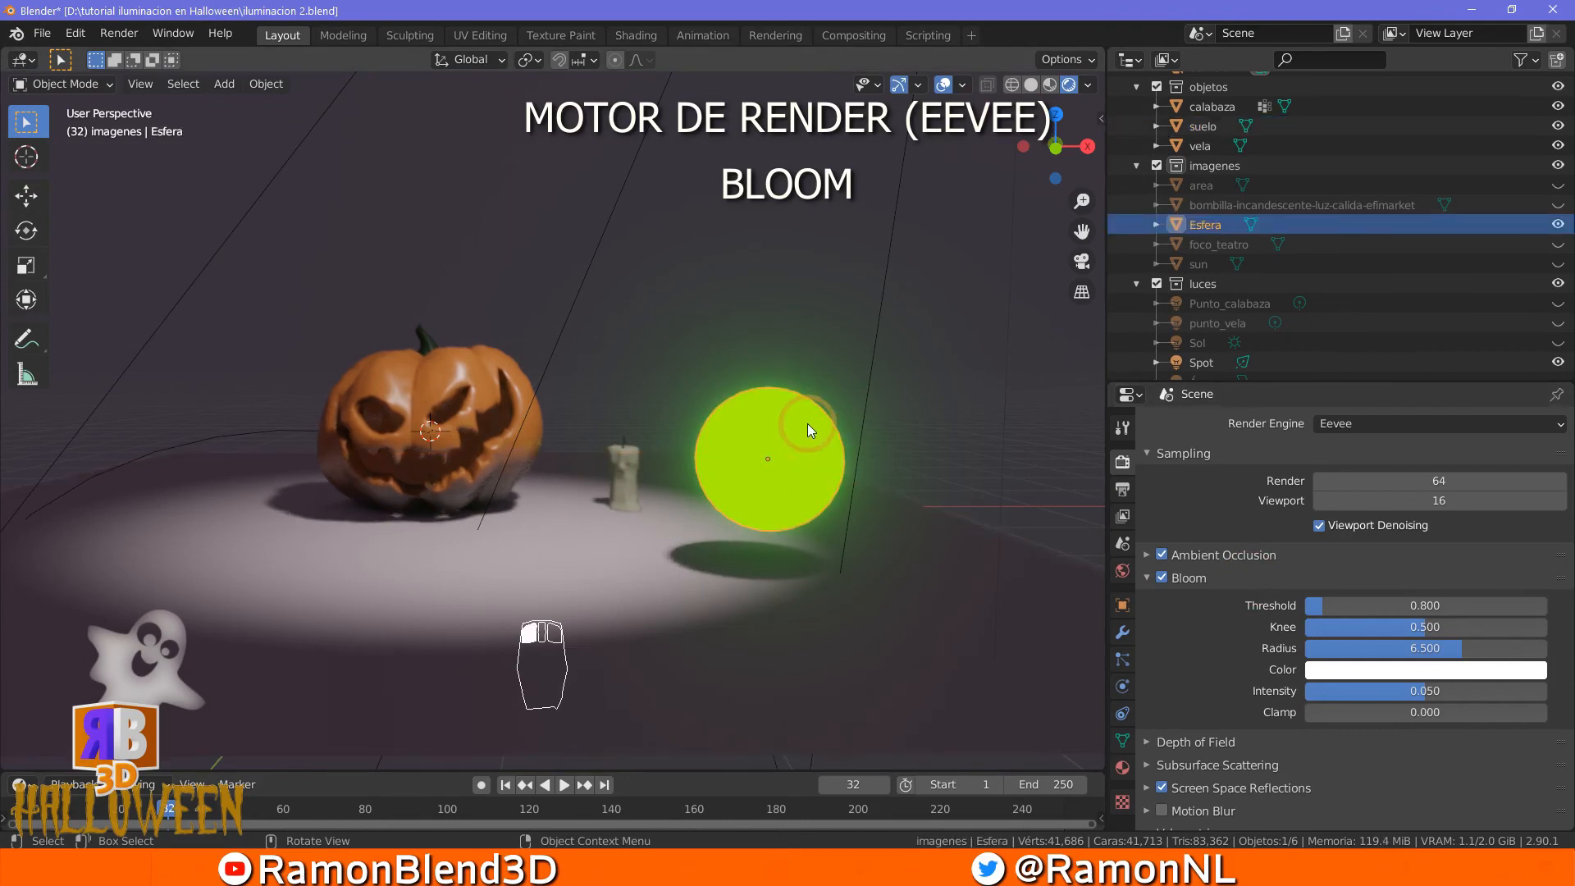
{"action": "key", "text": "Delete"}
Set the Bloom intensity to about 0.089, the radius to about 3.436 and the threshold to 0
{"action": "scroll", "coordinate": [656, 474], "scroll_direction": "down", "scroll_amount": 4}
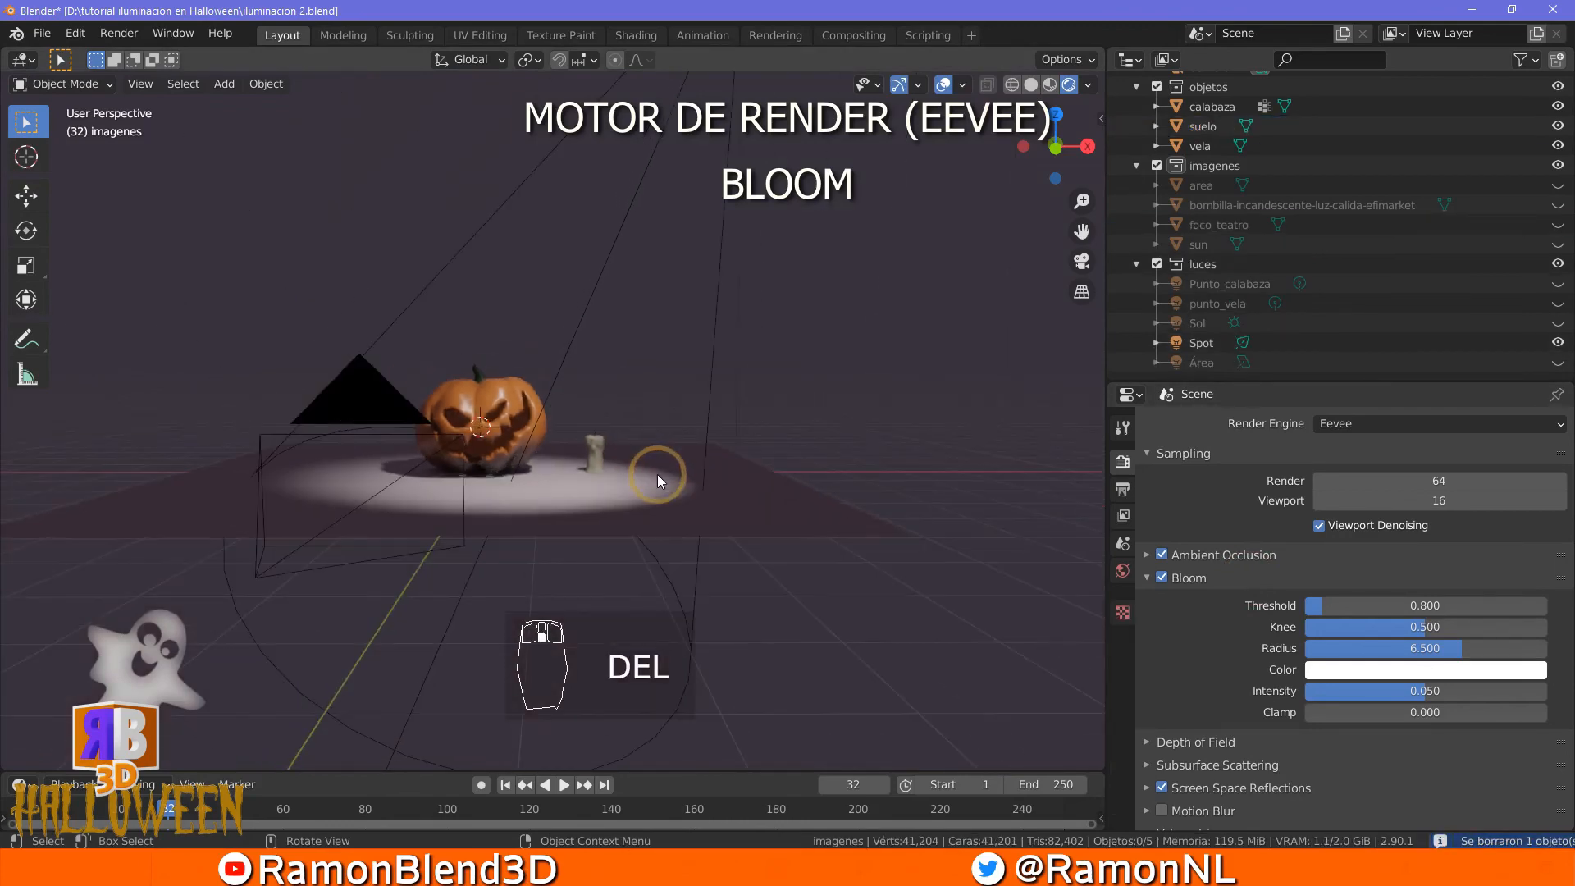
{"action": "left_click_drag", "start_coordinate": [1327, 606], "coordinate": [1304, 603]}
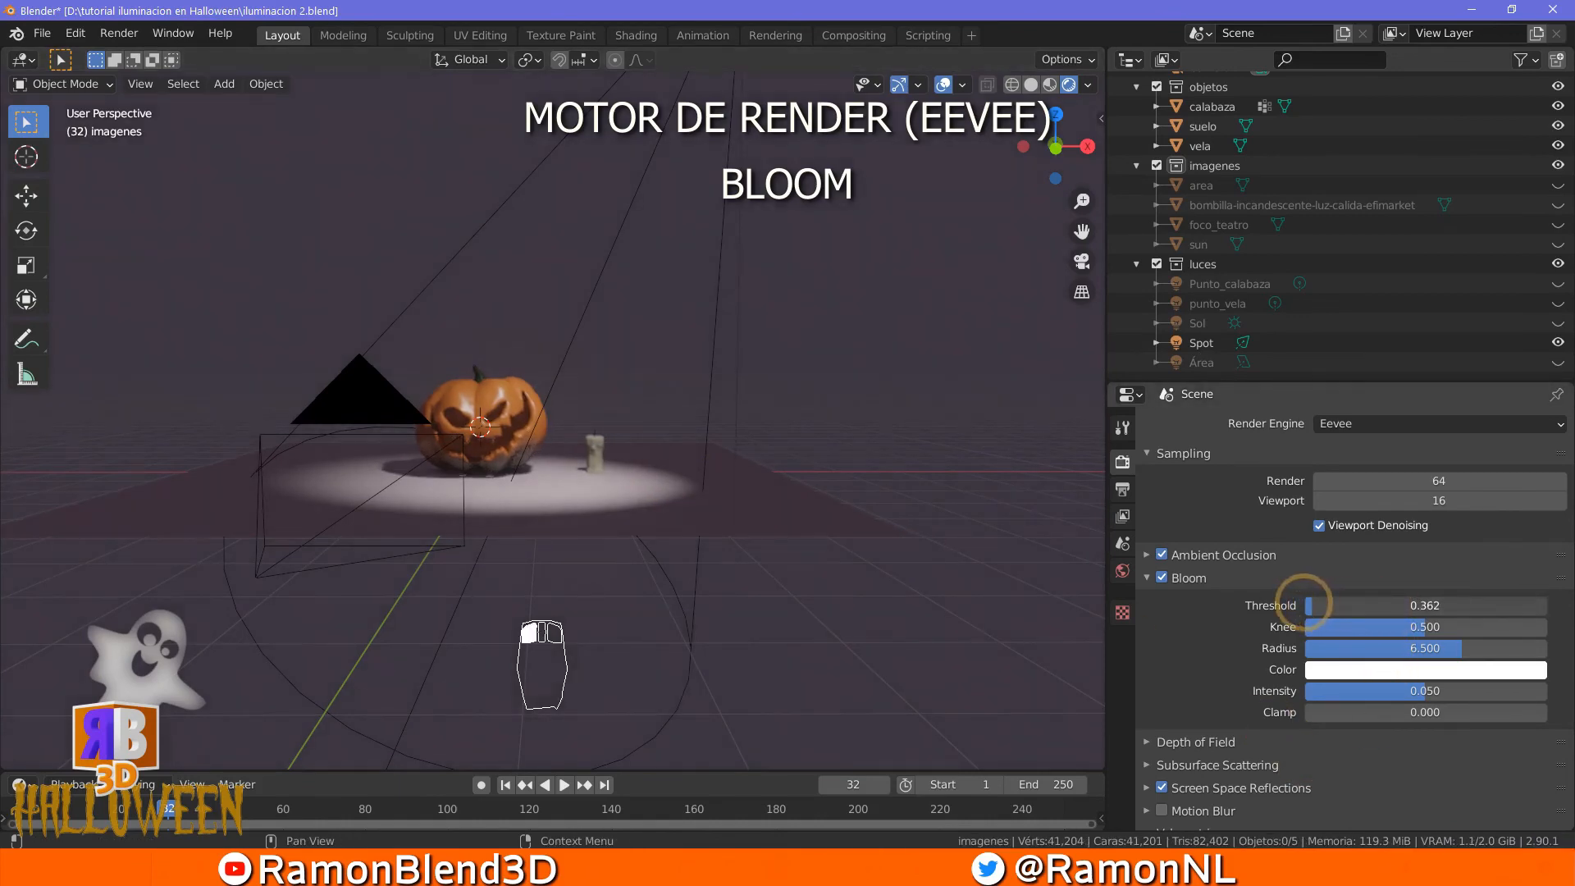
{"action": "left_click_drag", "start_coordinate": [1379, 693], "coordinate": [1516, 692]}
{"action": "left_click_drag", "start_coordinate": [1436, 648], "coordinate": [1386, 648]}
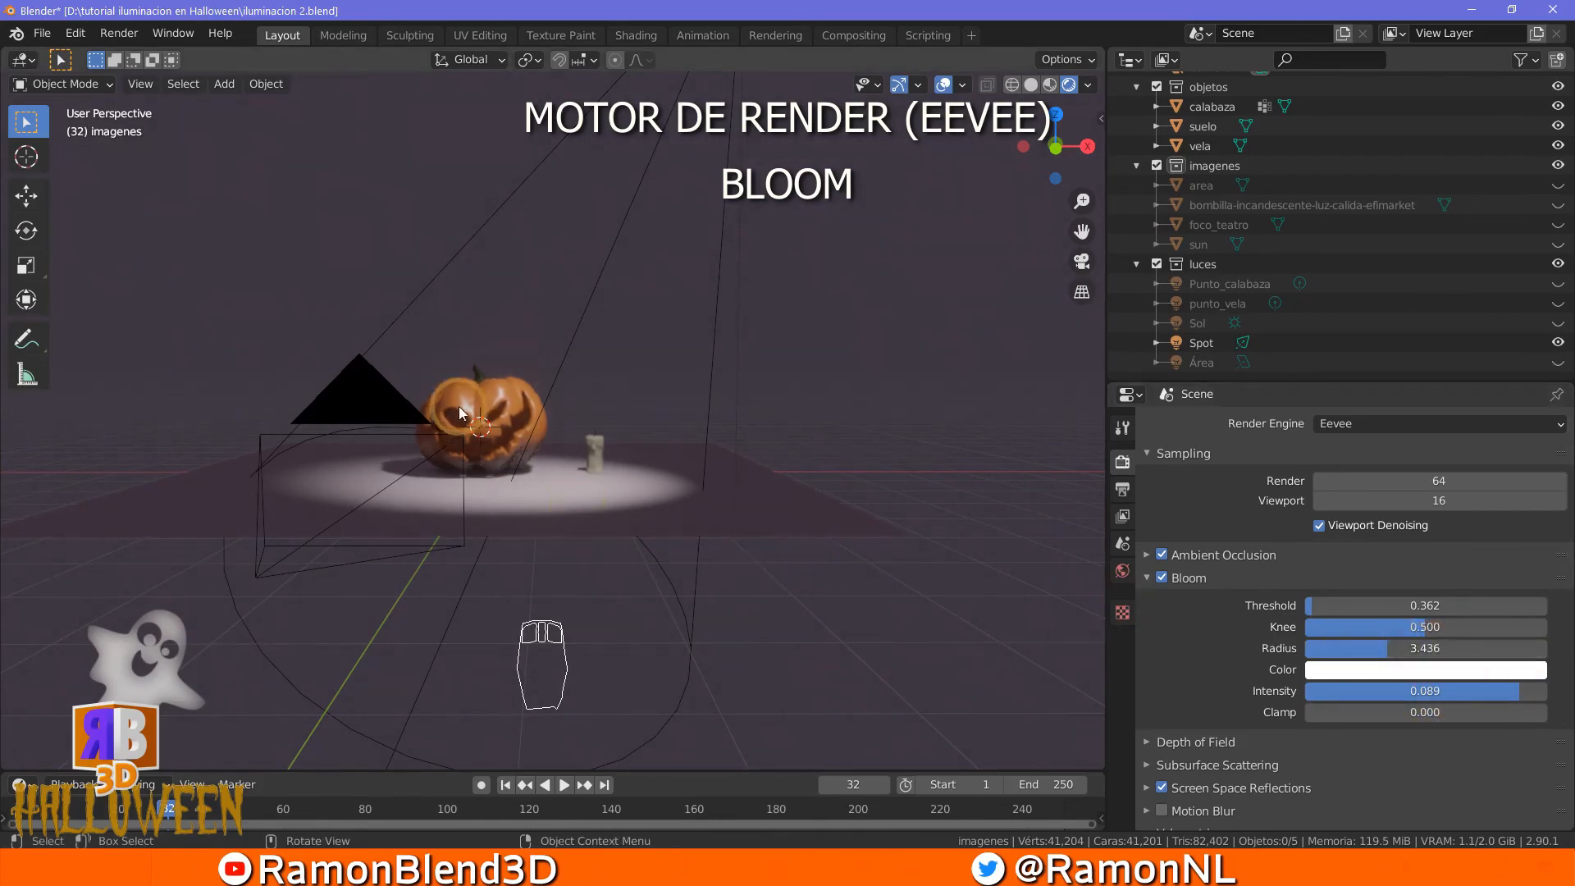
{"action": "scroll", "coordinate": [492, 417], "scroll_direction": "up", "scroll_amount": 3}
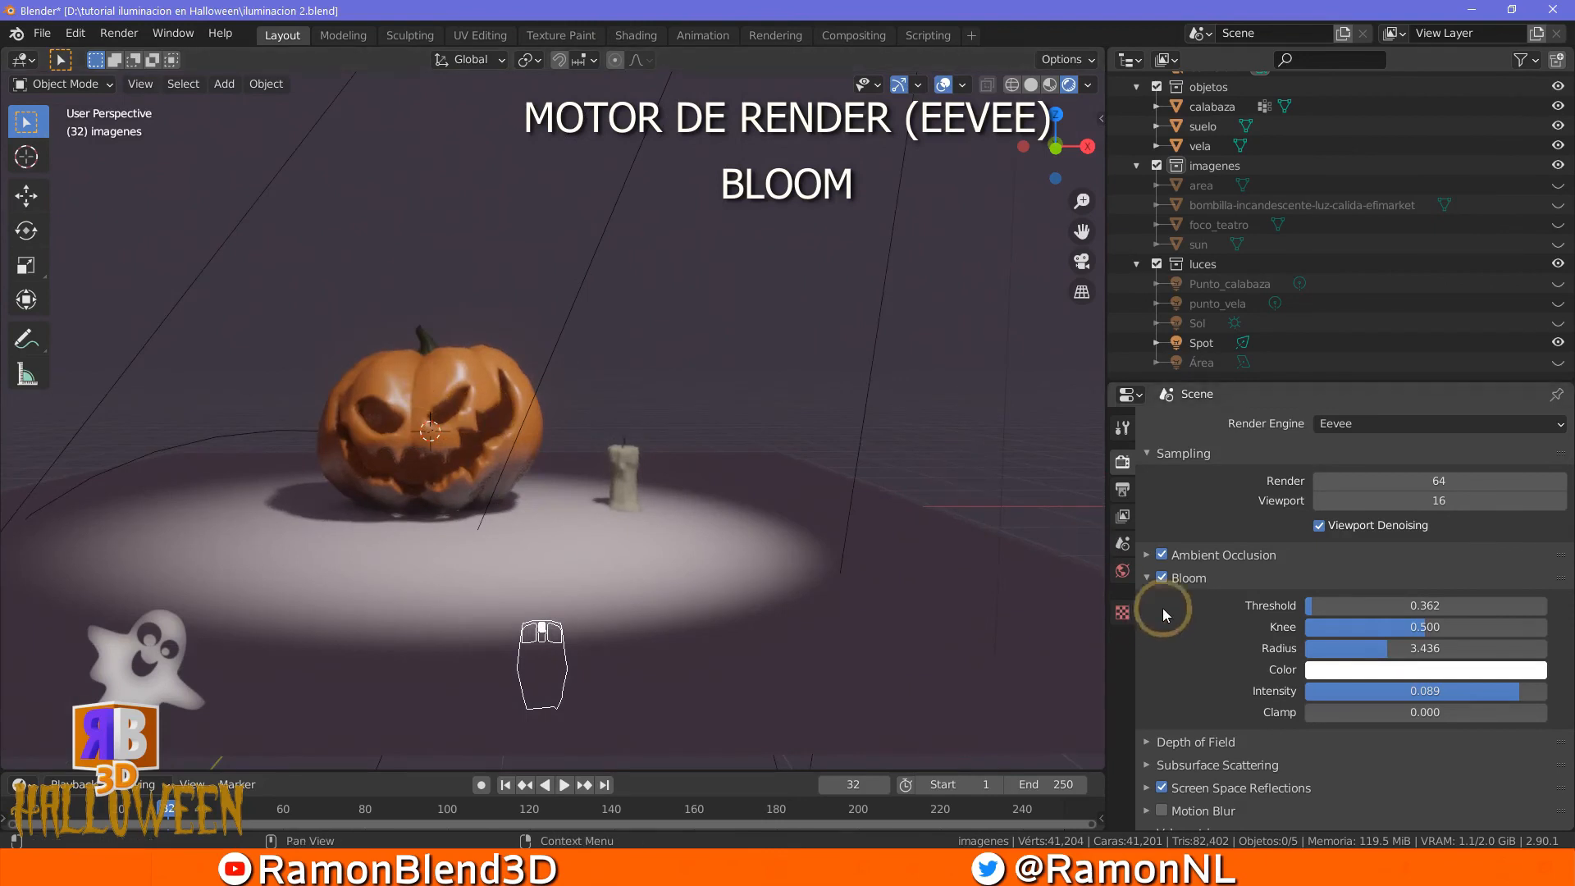
{"action": "mouse_move", "coordinate": [1341, 605]}
{"action": "left_mouse_down"}
{"action": "mouse_move", "coordinate": [1376, 605]}
{"action": "mouse_move", "coordinate": [1331, 611]}
{"action": "left_mouse_up"}
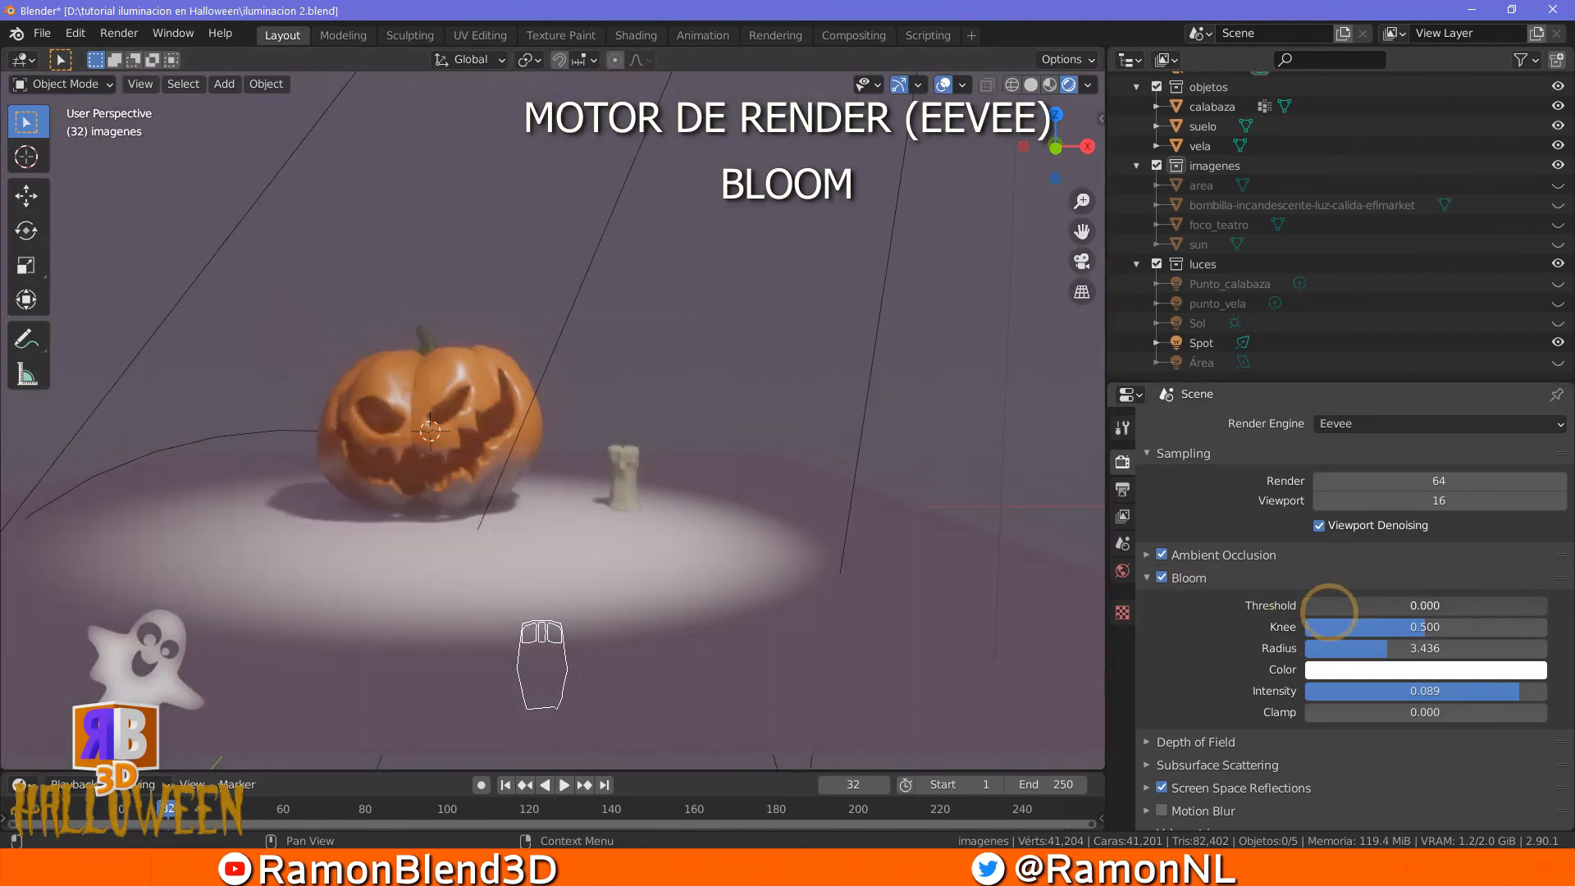
Hide the Spot light and show the punto_vela and Punto_calabaza point lights with Bloom on
{"action": "middle_click_drag", "start_coordinate": [267, 367], "coordinate": [681, 501]}
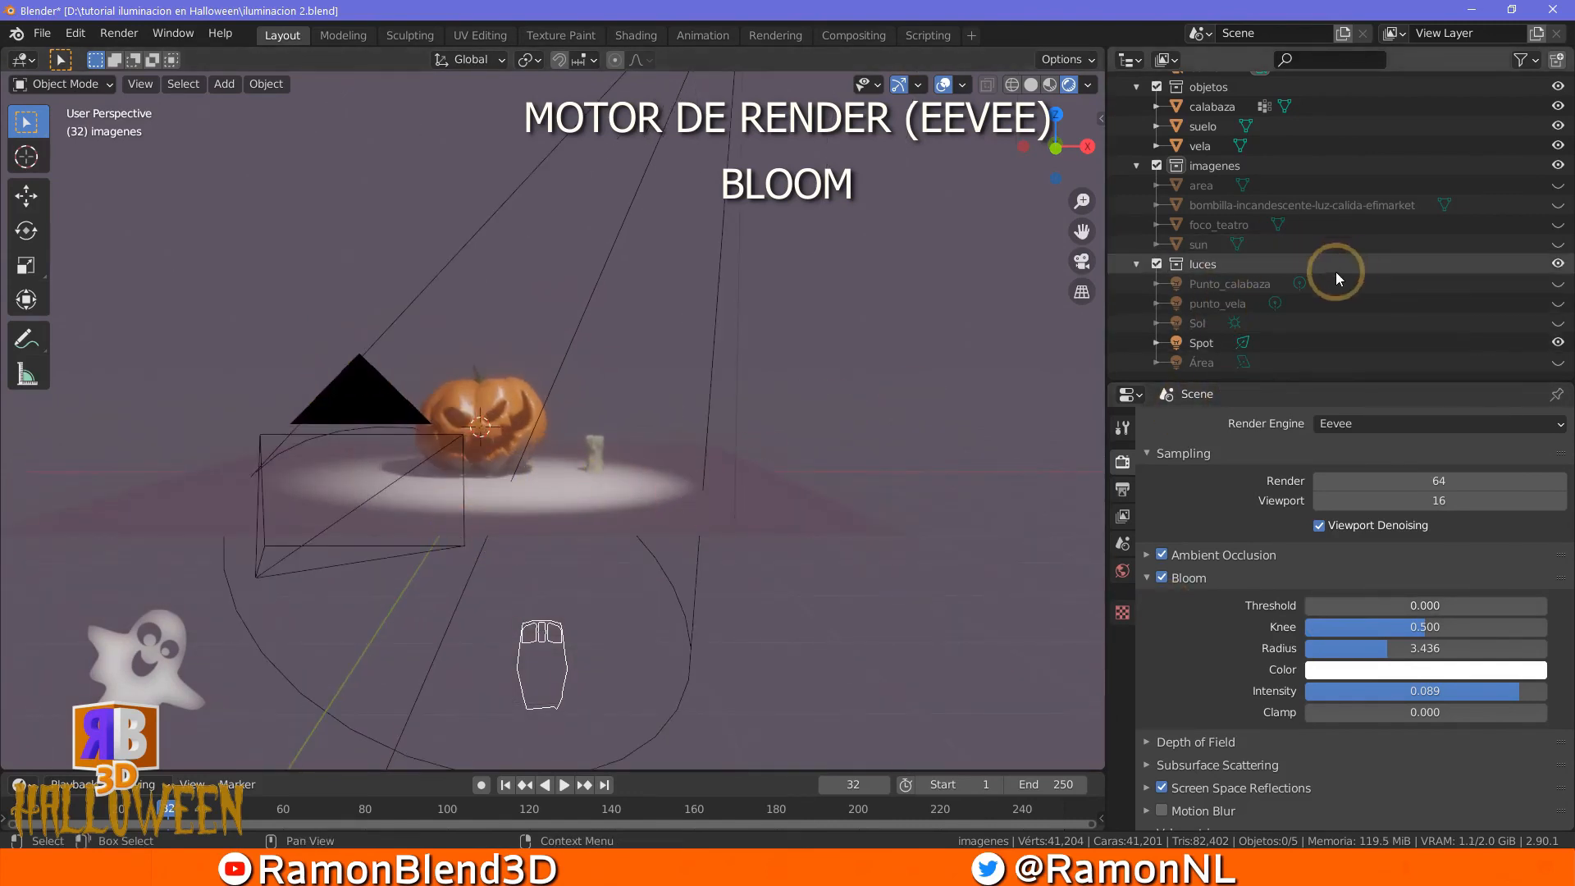
{"action": "left_click", "coordinate": [1558, 344]}
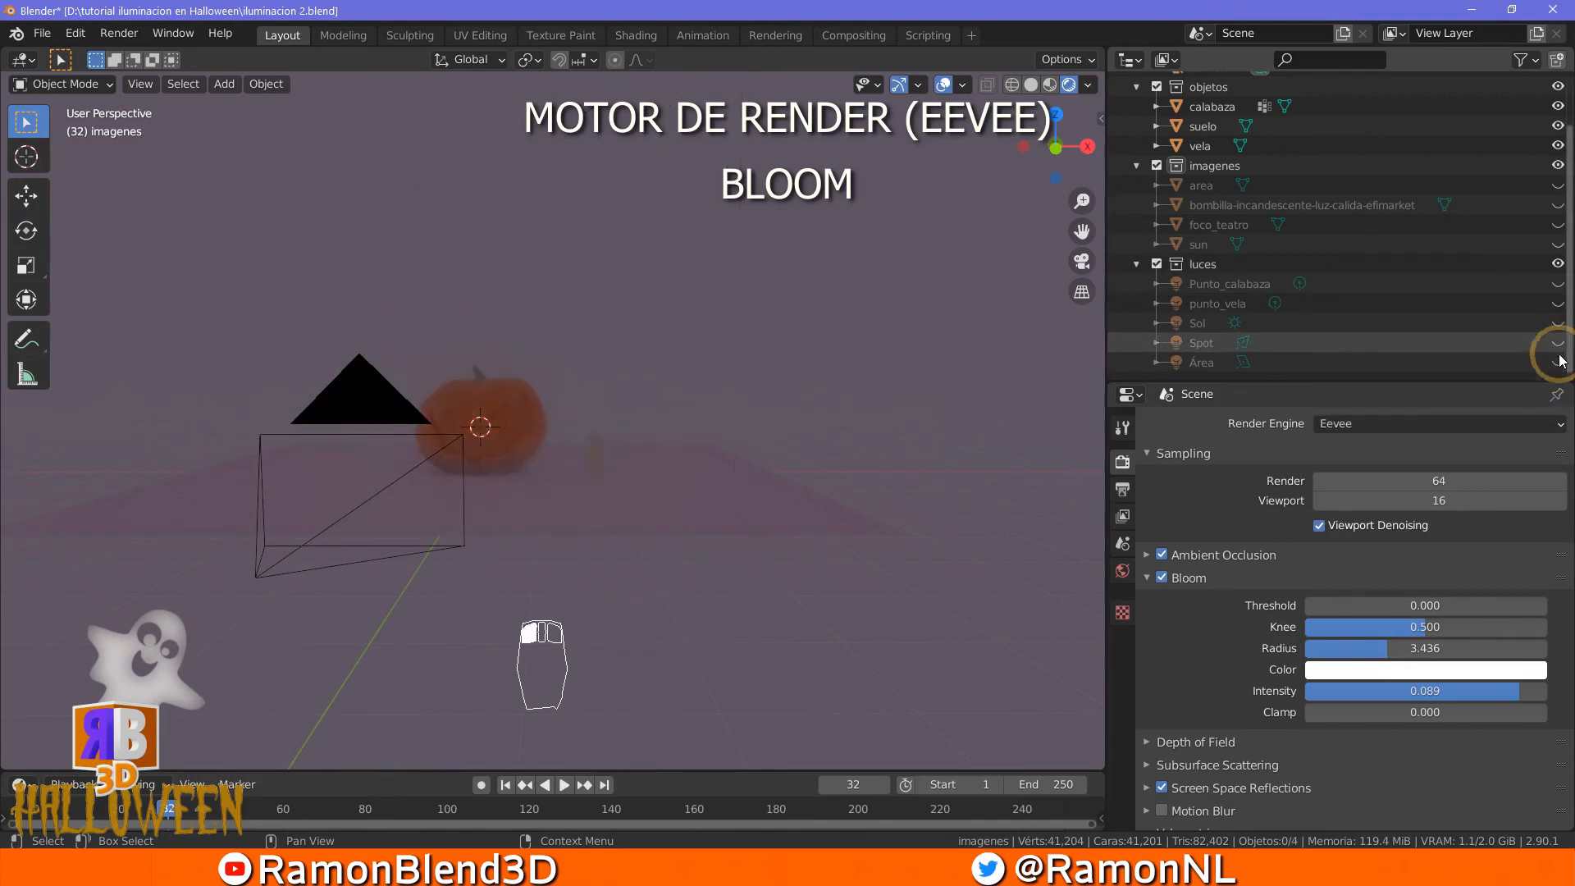
{"action": "left_click", "coordinate": [1558, 304]}
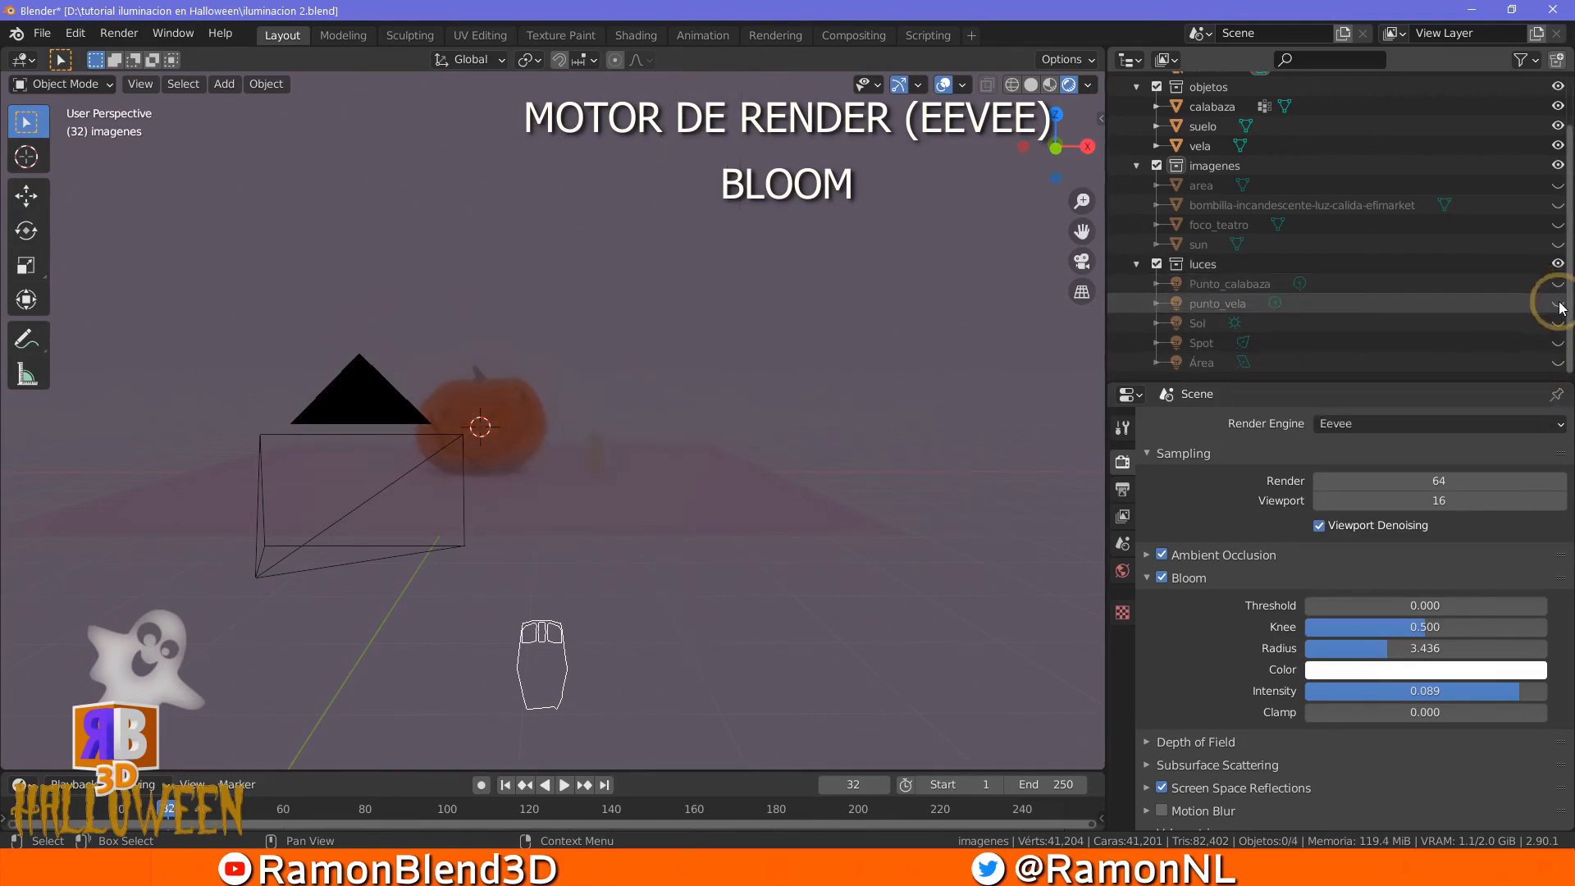
{"action": "middle_click_drag", "start_coordinate": [548, 457], "coordinate": [568, 494]}
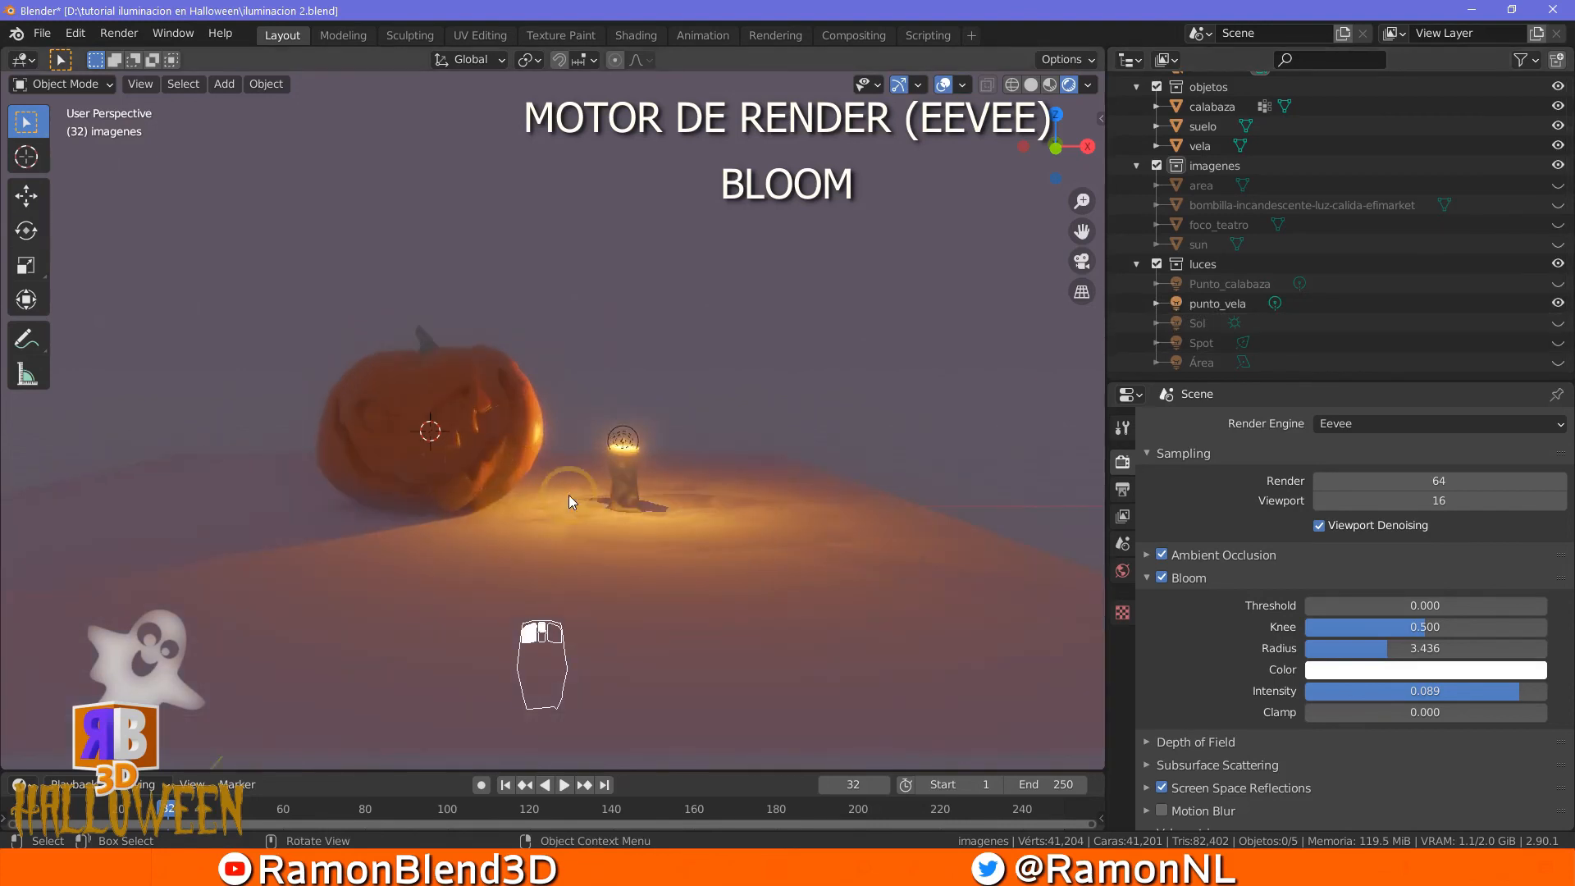
{"action": "left_click", "coordinate": [1557, 284]}
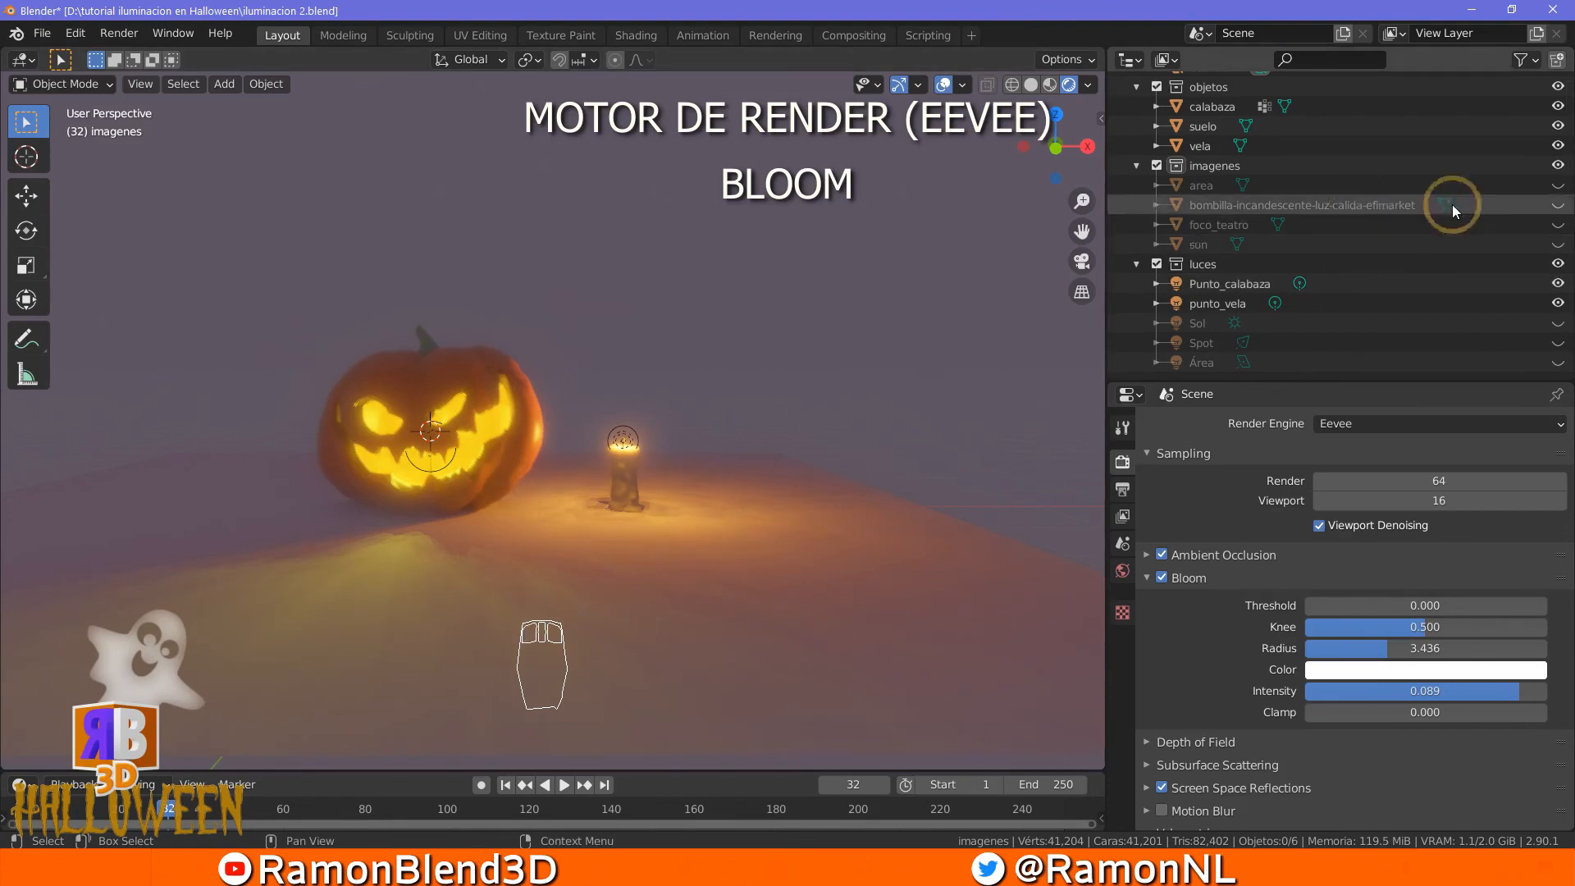
Hide the Punto_calabaza and punto_vela lights and show the Área light
{"action": "left_click", "coordinate": [1558, 284]}
{"action": "left_click", "coordinate": [1557, 303]}
{"action": "left_click", "coordinate": [1556, 364]}
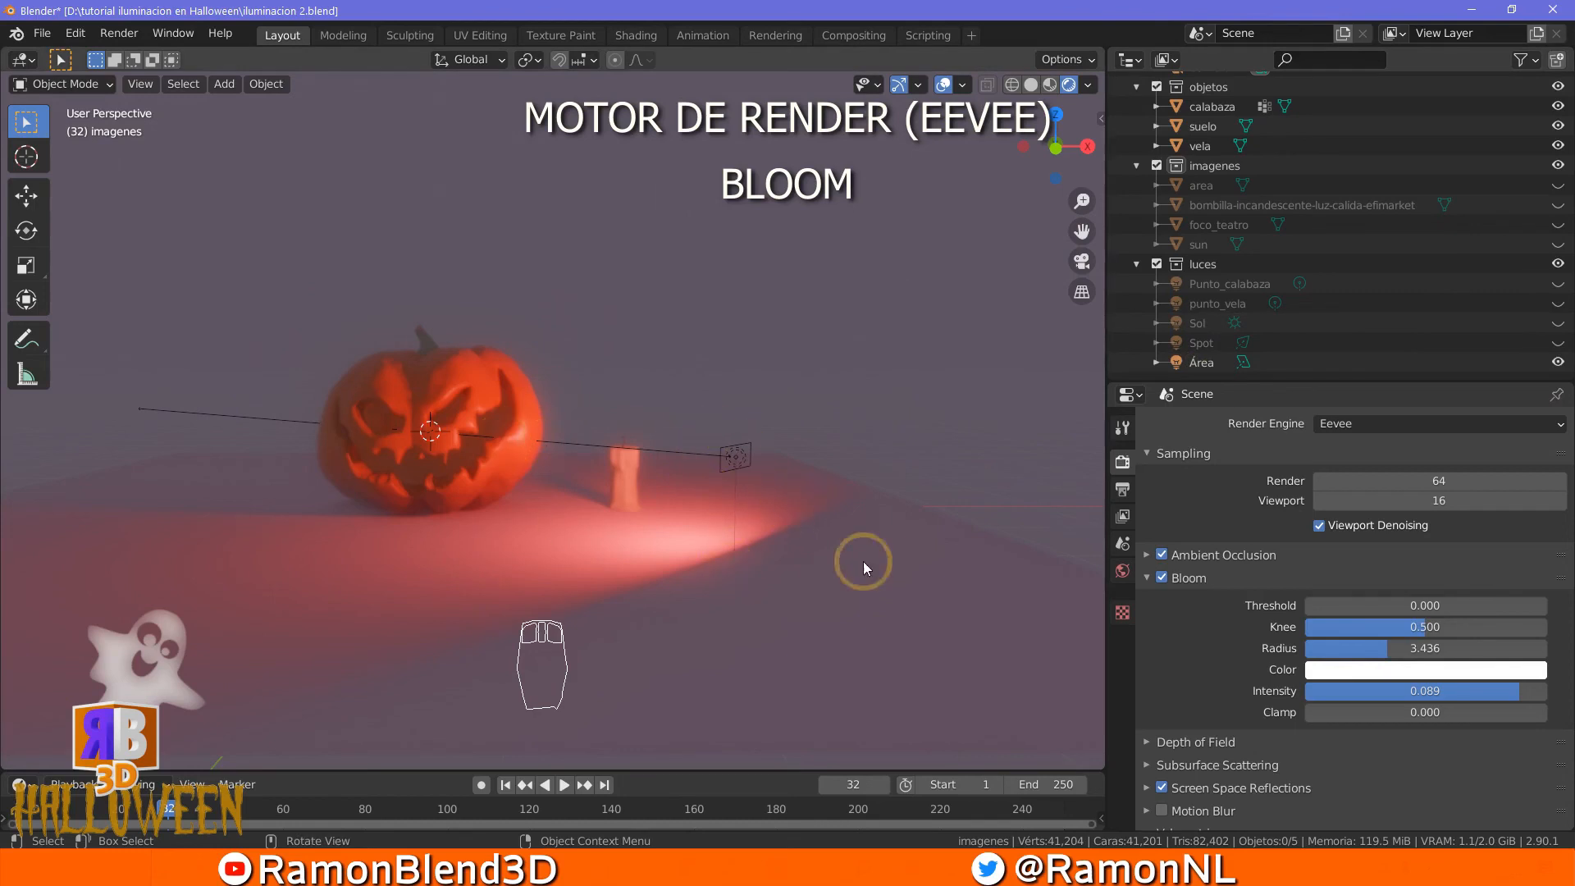
Disable Bloom and hide the Área light
{"action": "left_click", "coordinate": [1161, 579]}
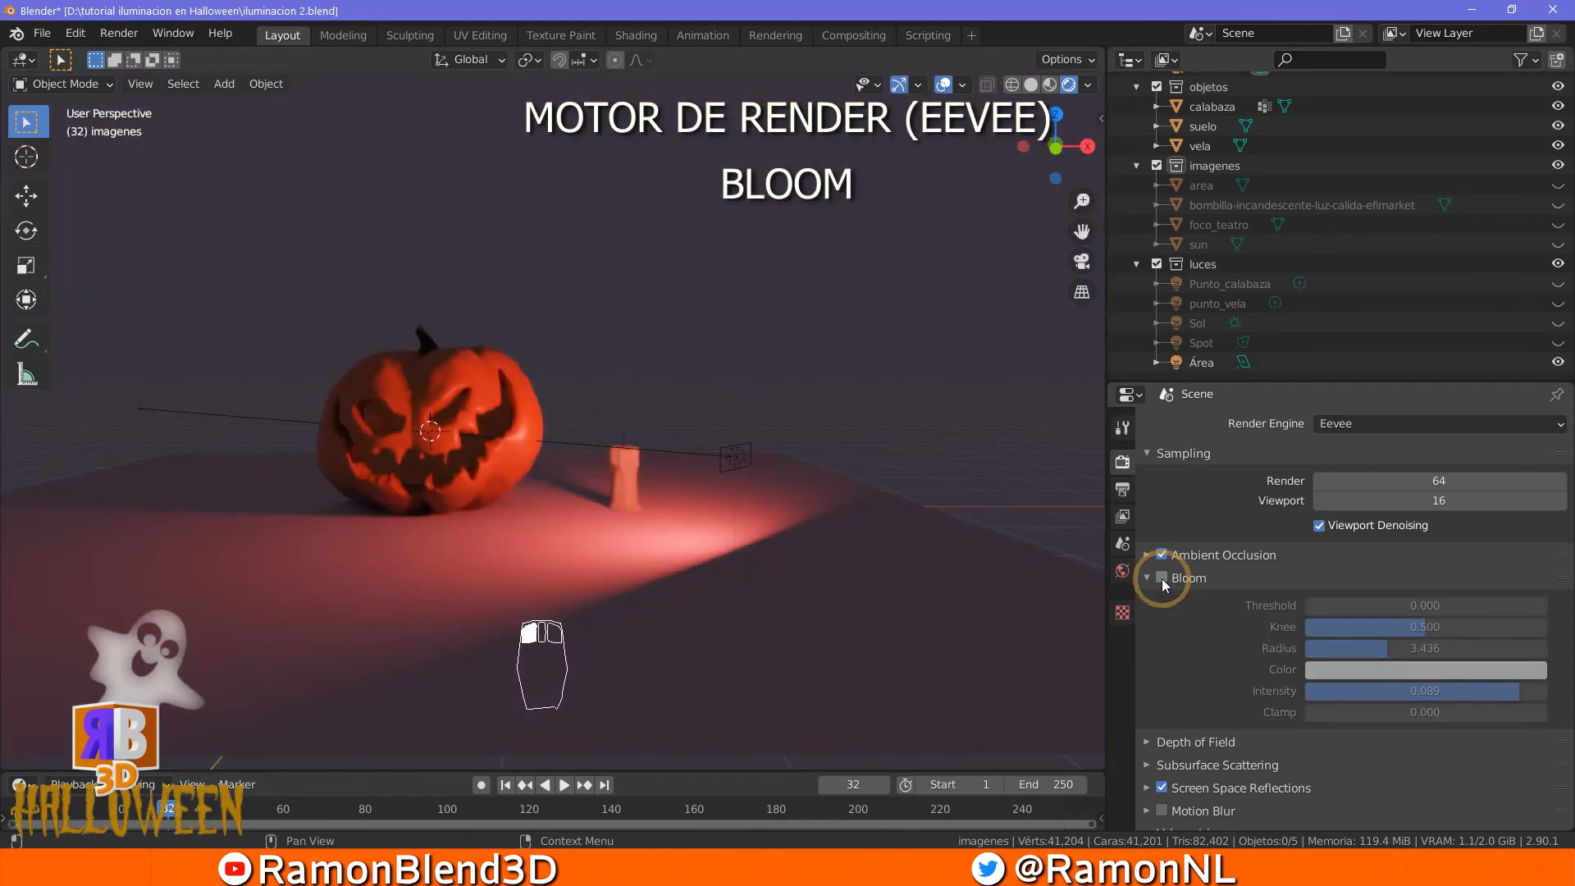
{"action": "left_click", "coordinate": [1556, 363]}
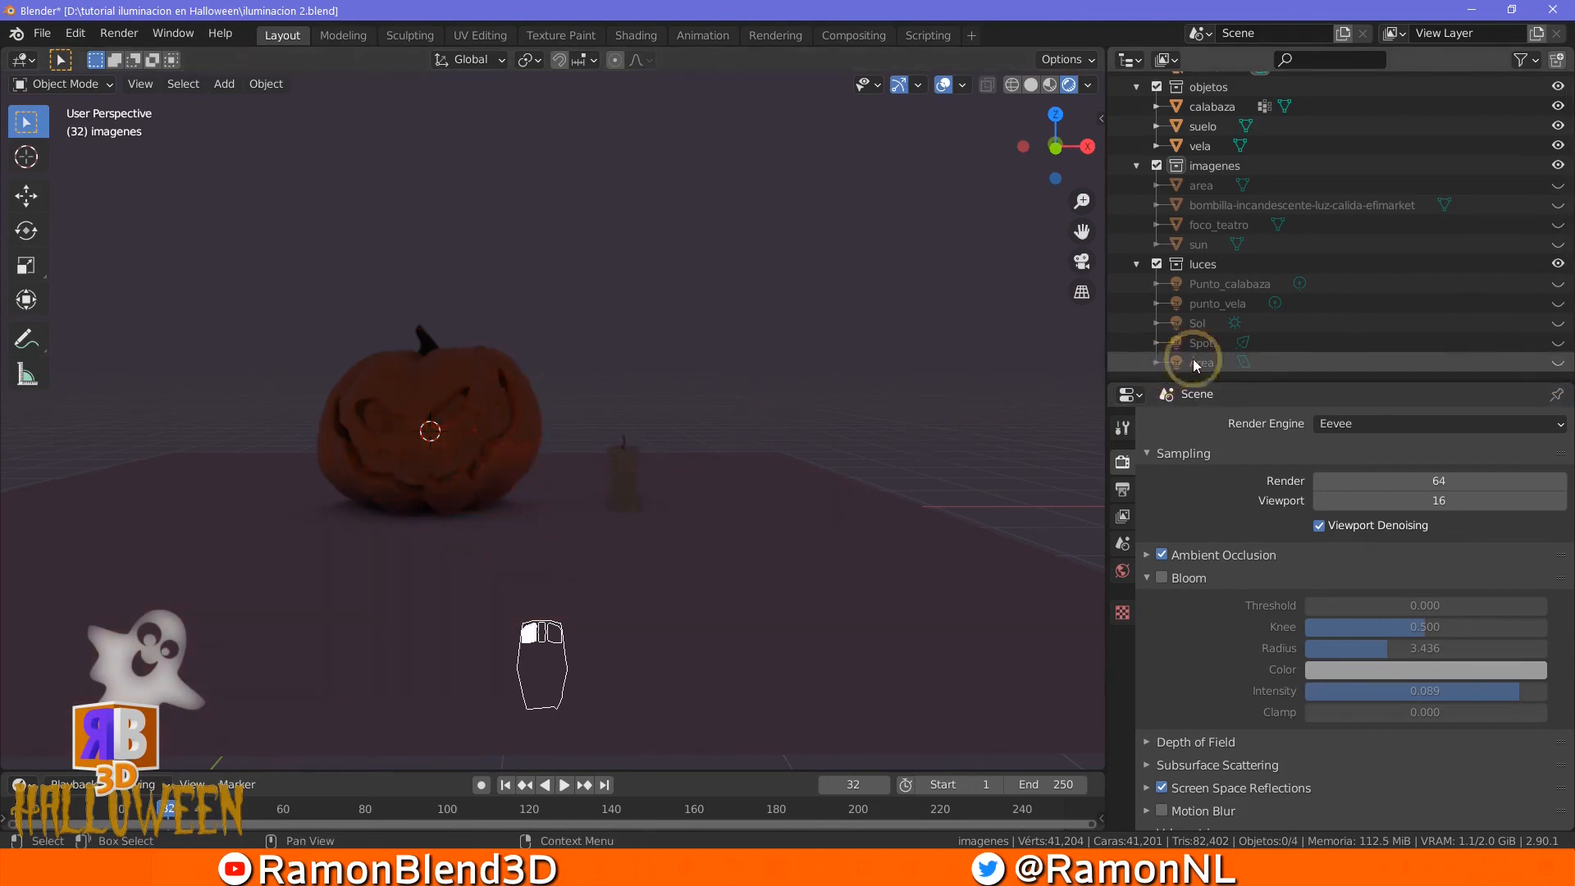
{"action": "middle_click_drag", "start_coordinate": [656, 413], "coordinate": [652, 420]}
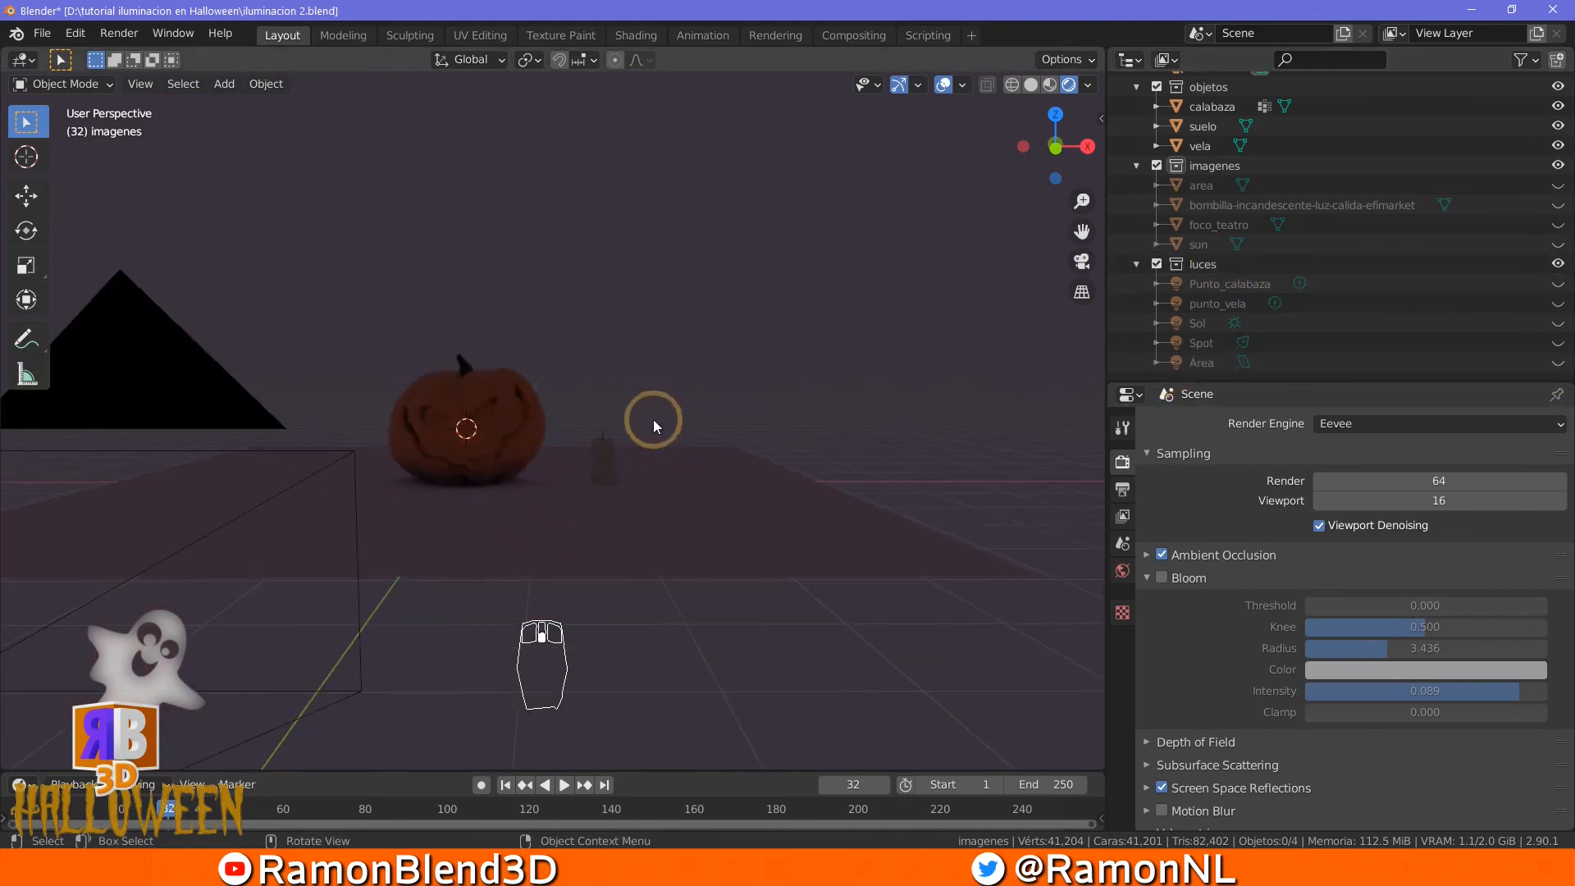
{"action": "middle_click_drag", "start_coordinate": [750, 464], "coordinate": [899, 413]}
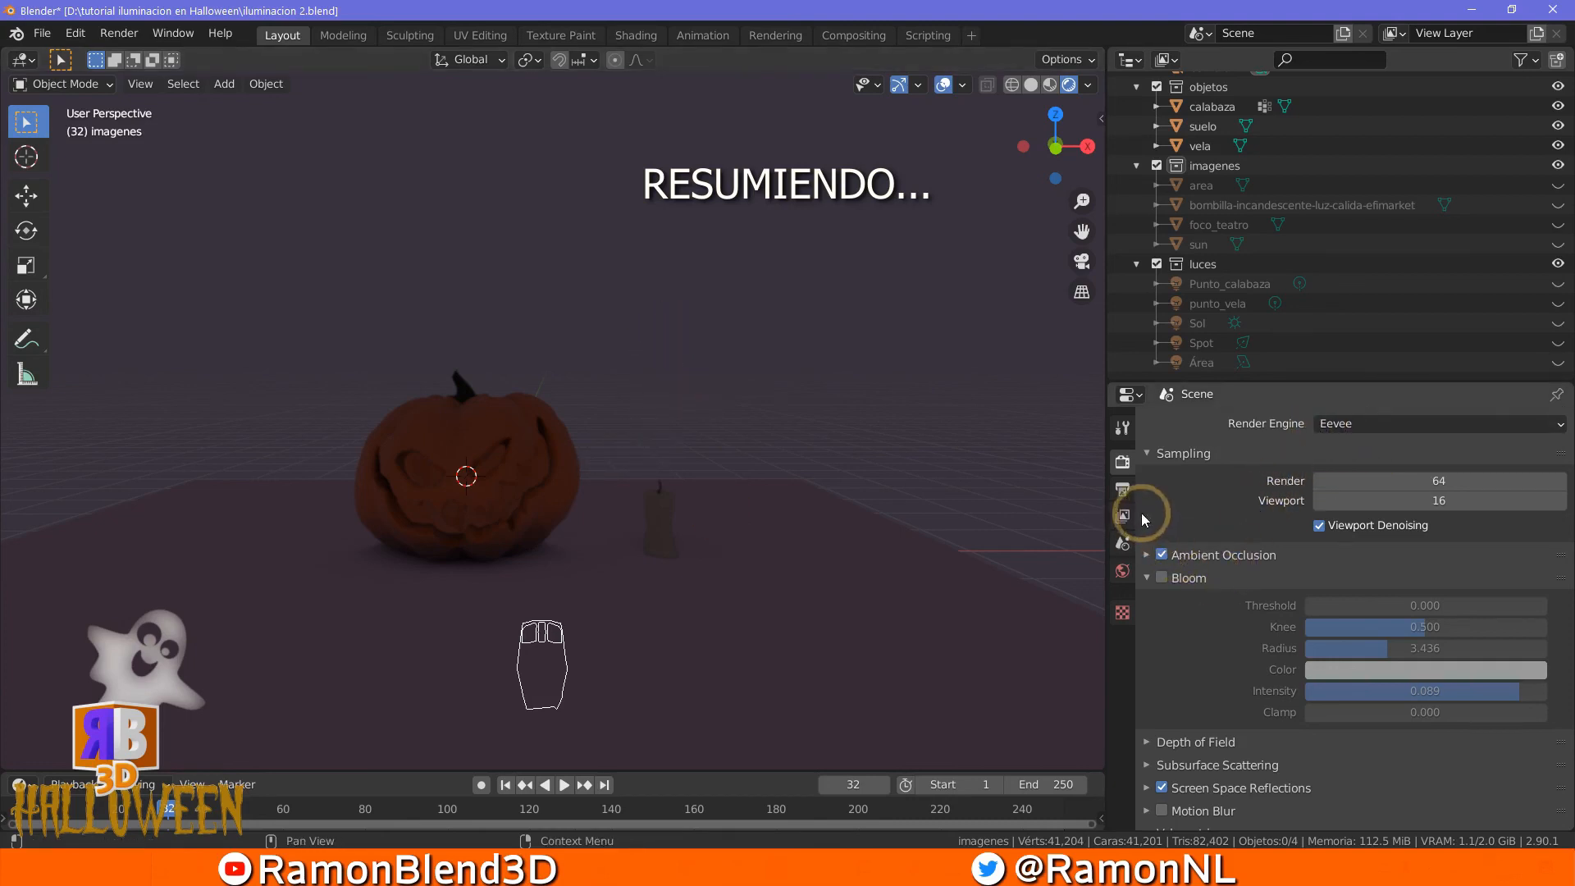
Open the world settings and raise the background strength to 3.1
{"action": "left_click", "coordinate": [1122, 570]}
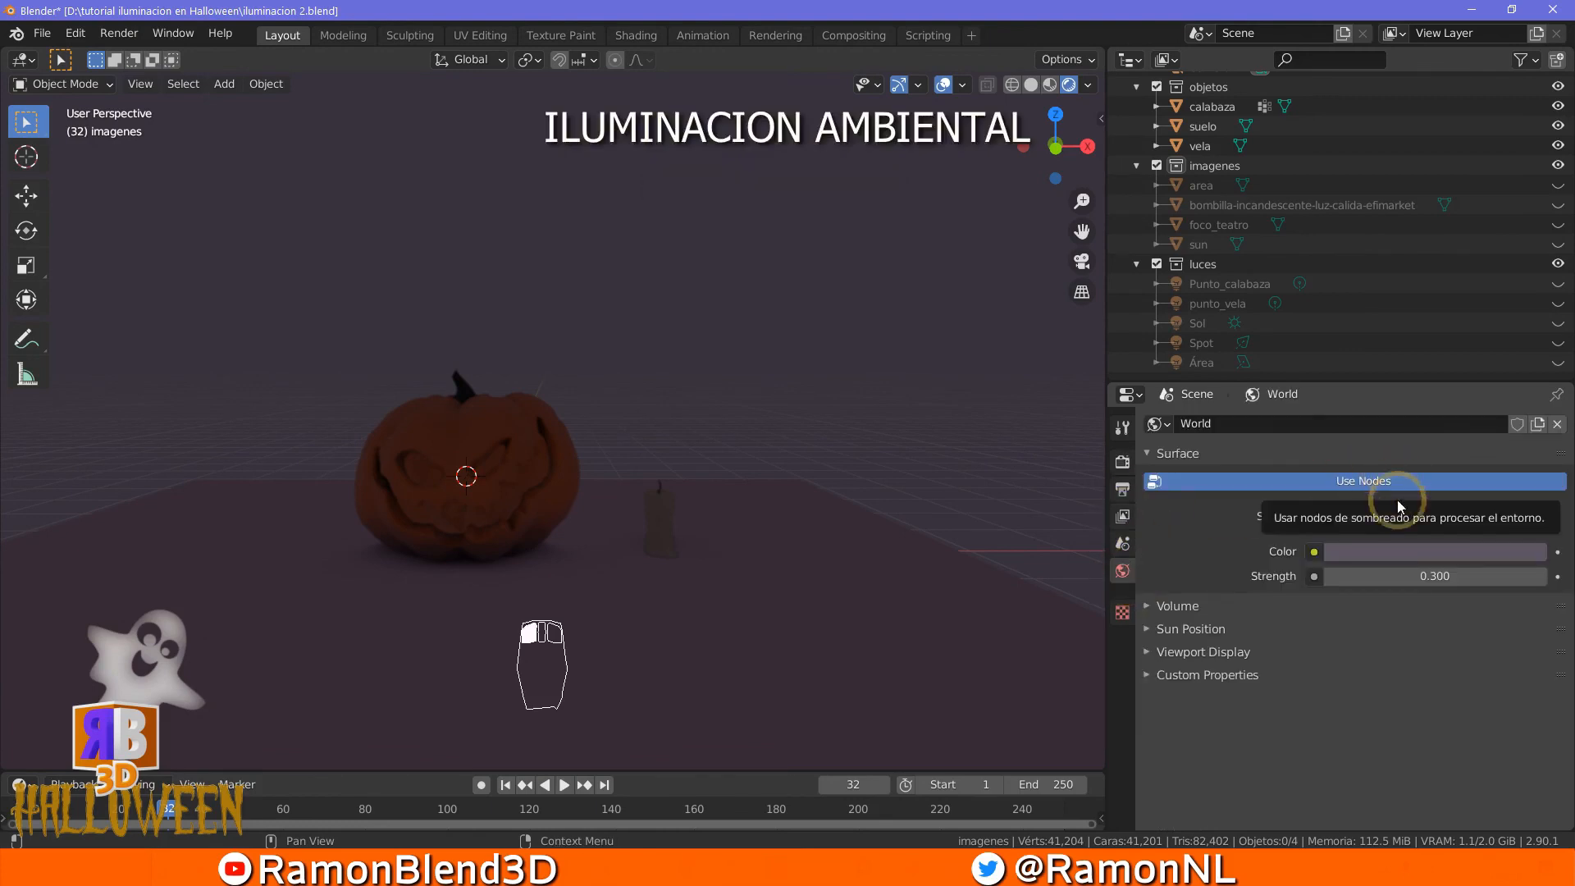
{"action": "left_click", "coordinate": [1429, 554]}
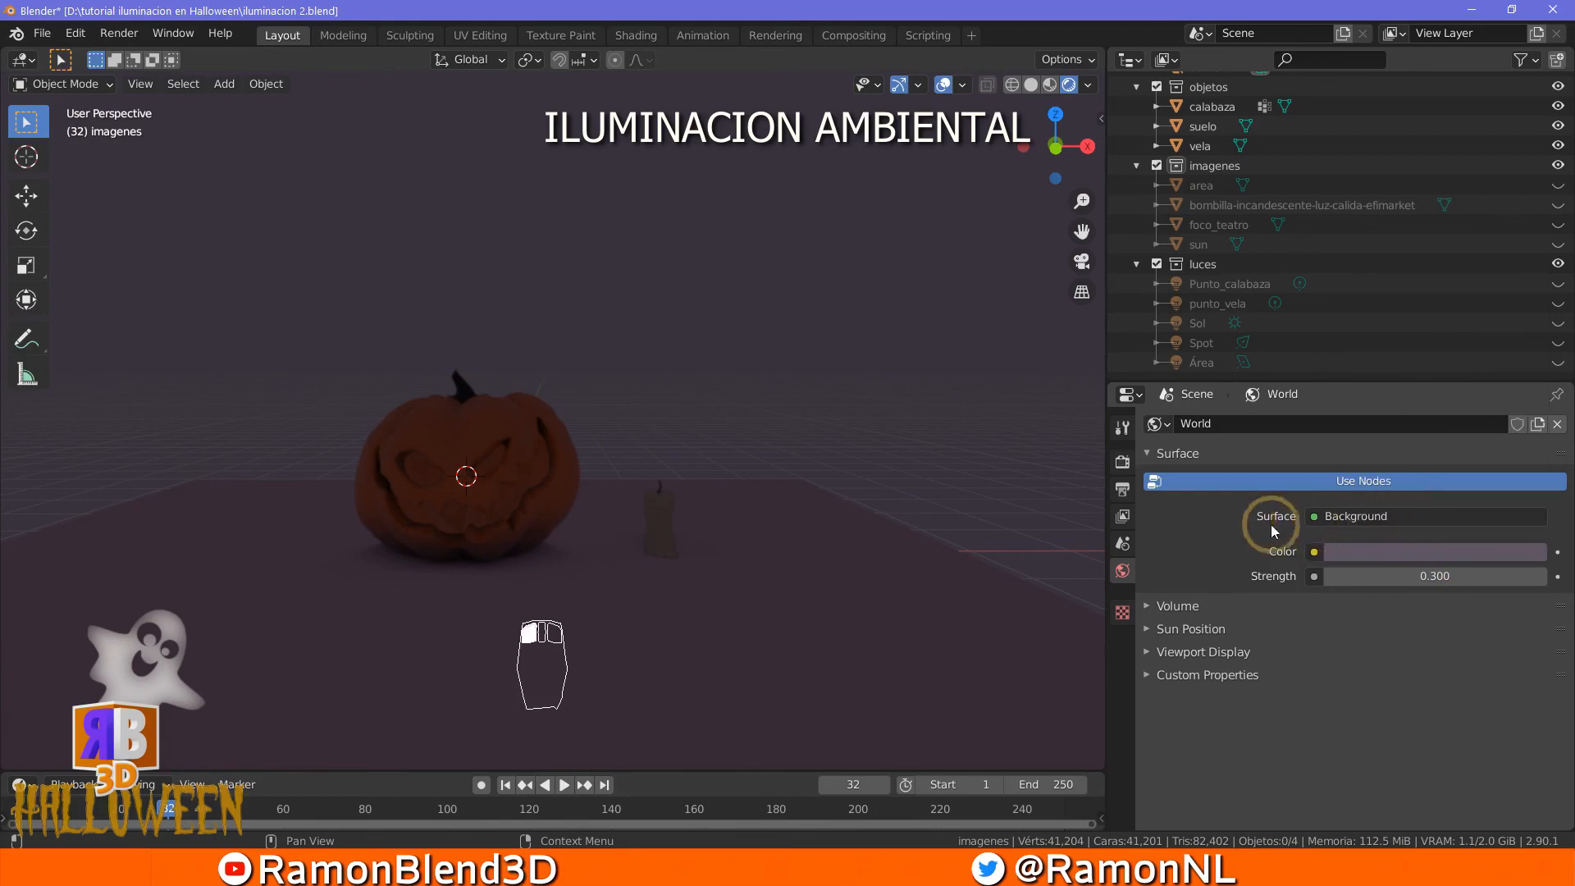
{"action": "left_click_drag", "start_coordinate": [1425, 576], "coordinate": [1337, 575]}
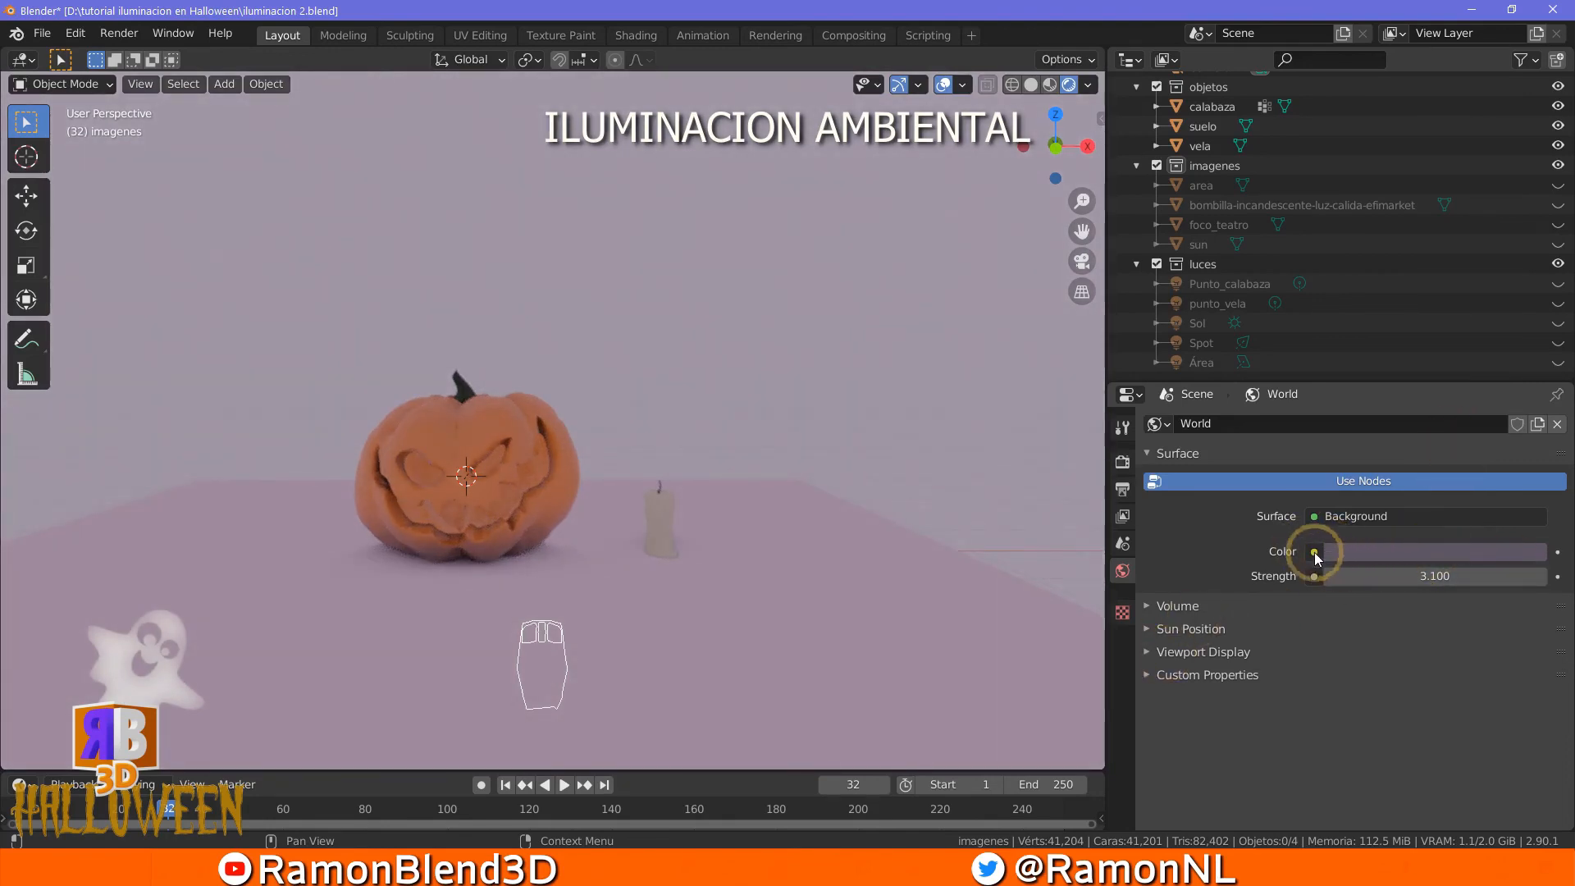
Assign moonless_golf_2k.hdr as an environment texture on the world color and set the strength to 3.3
{"action": "left_click", "coordinate": [1314, 552]}
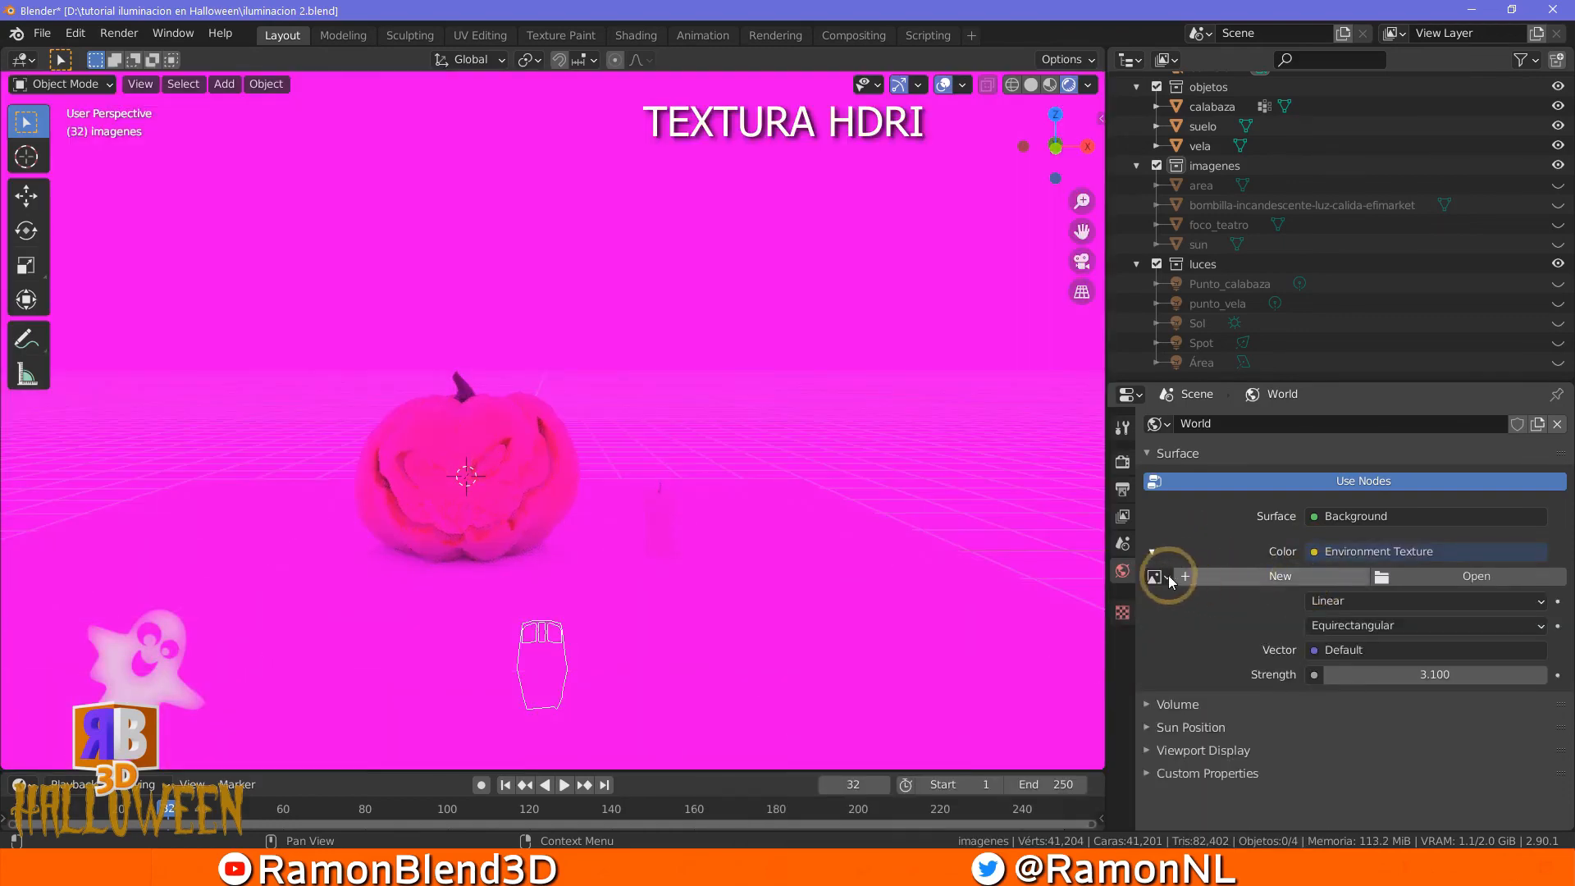
{"action": "left_click", "coordinate": [1168, 577]}
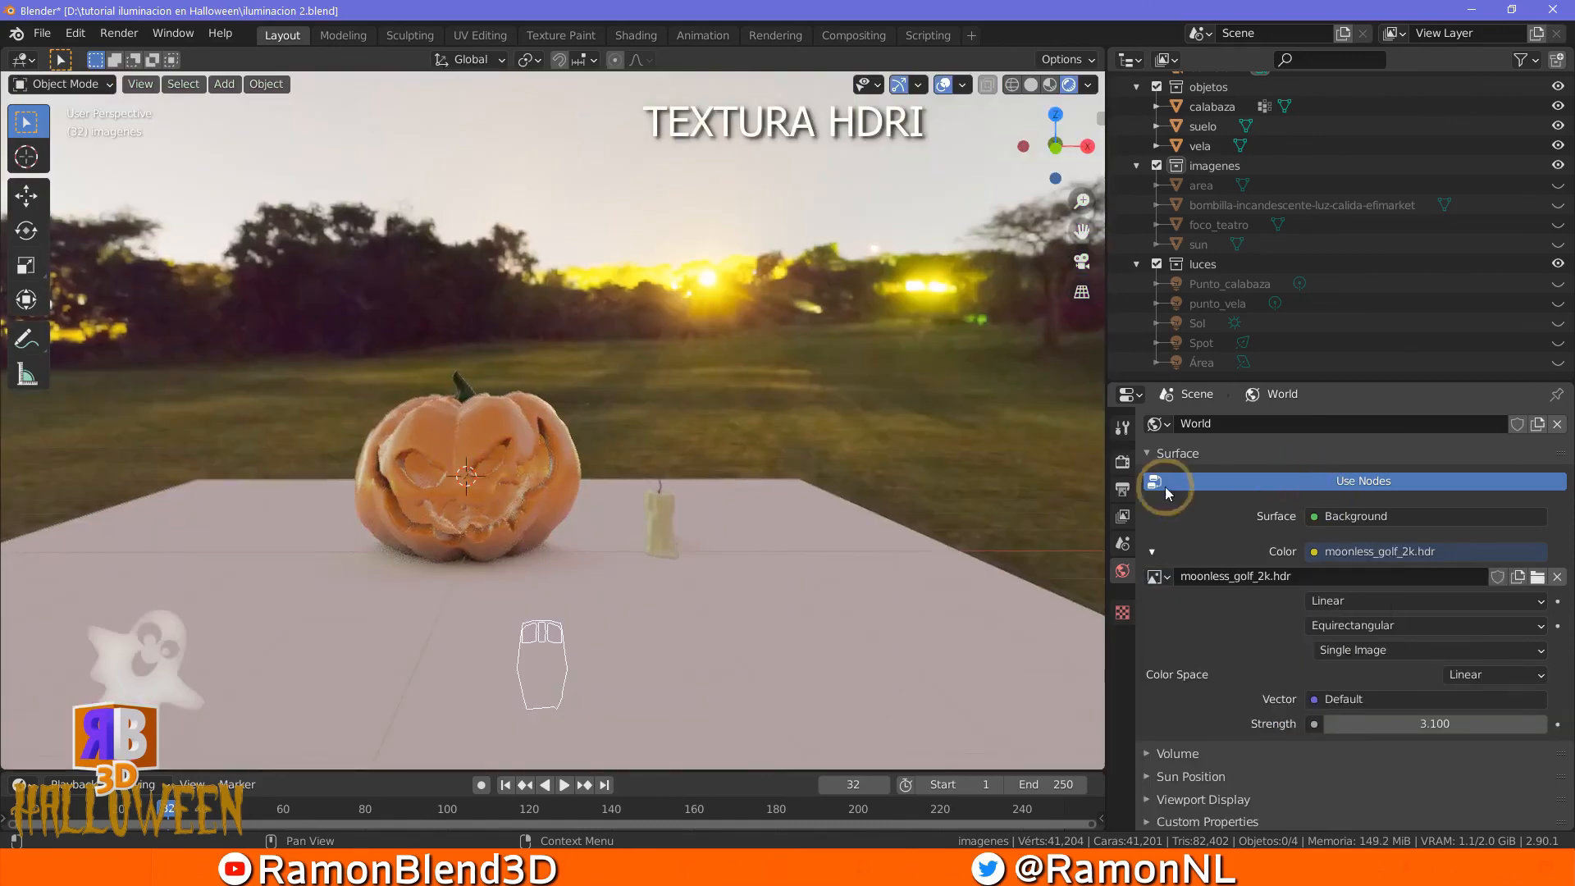
{"action": "left_click_drag", "start_coordinate": [1482, 730], "coordinate": [1469, 728]}
Remove the environment texture from the world color and lower the background strength to 1.1
{"action": "left_click", "coordinate": [1316, 551]}
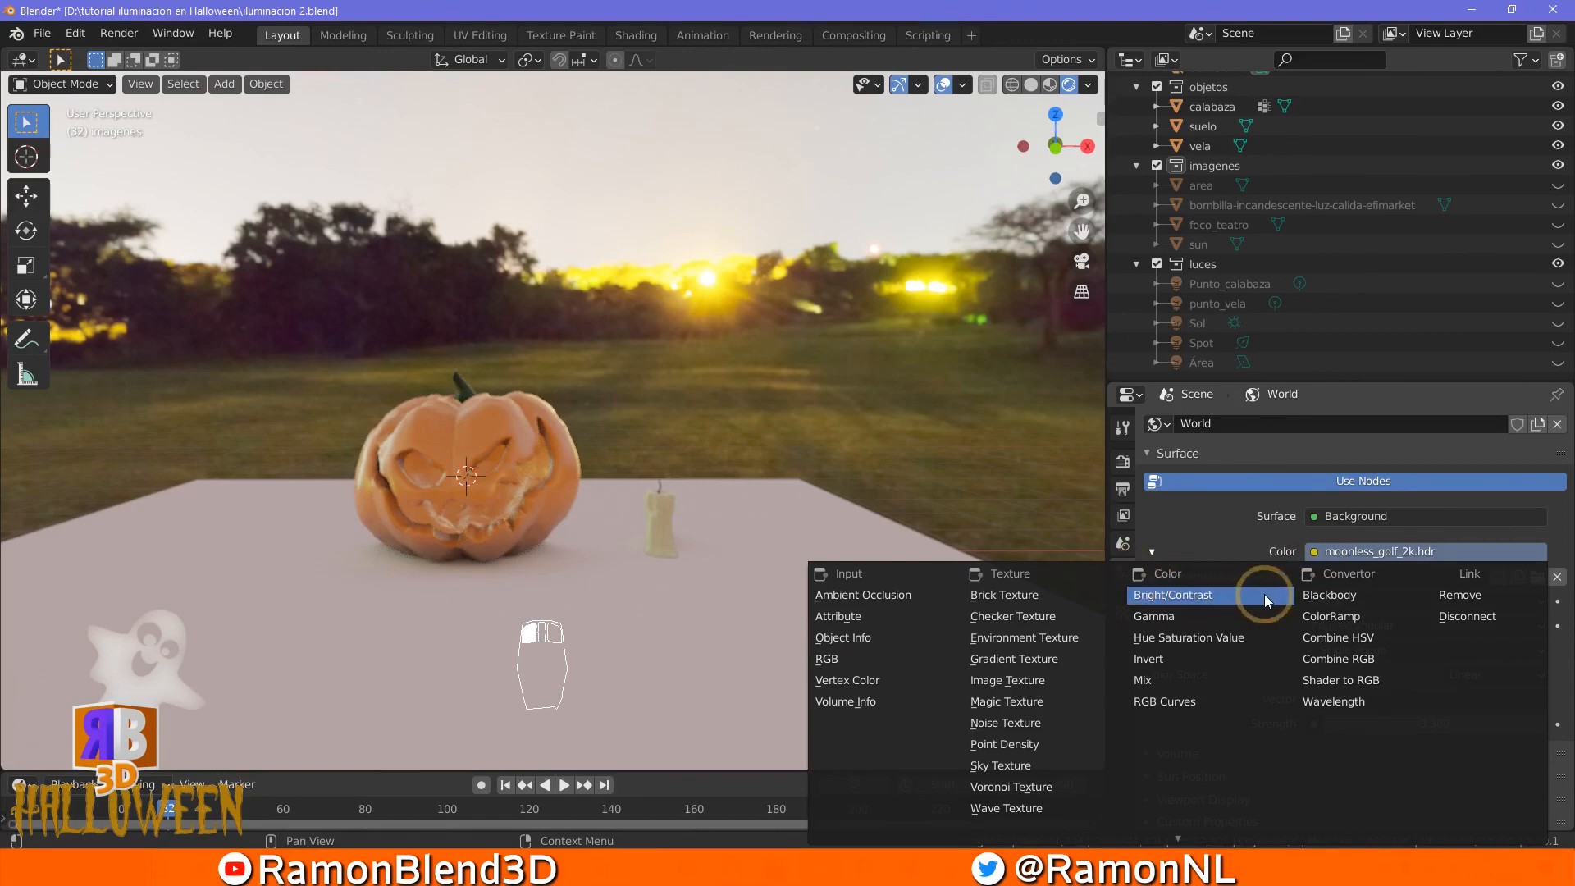
{"action": "left_click", "coordinate": [1463, 594]}
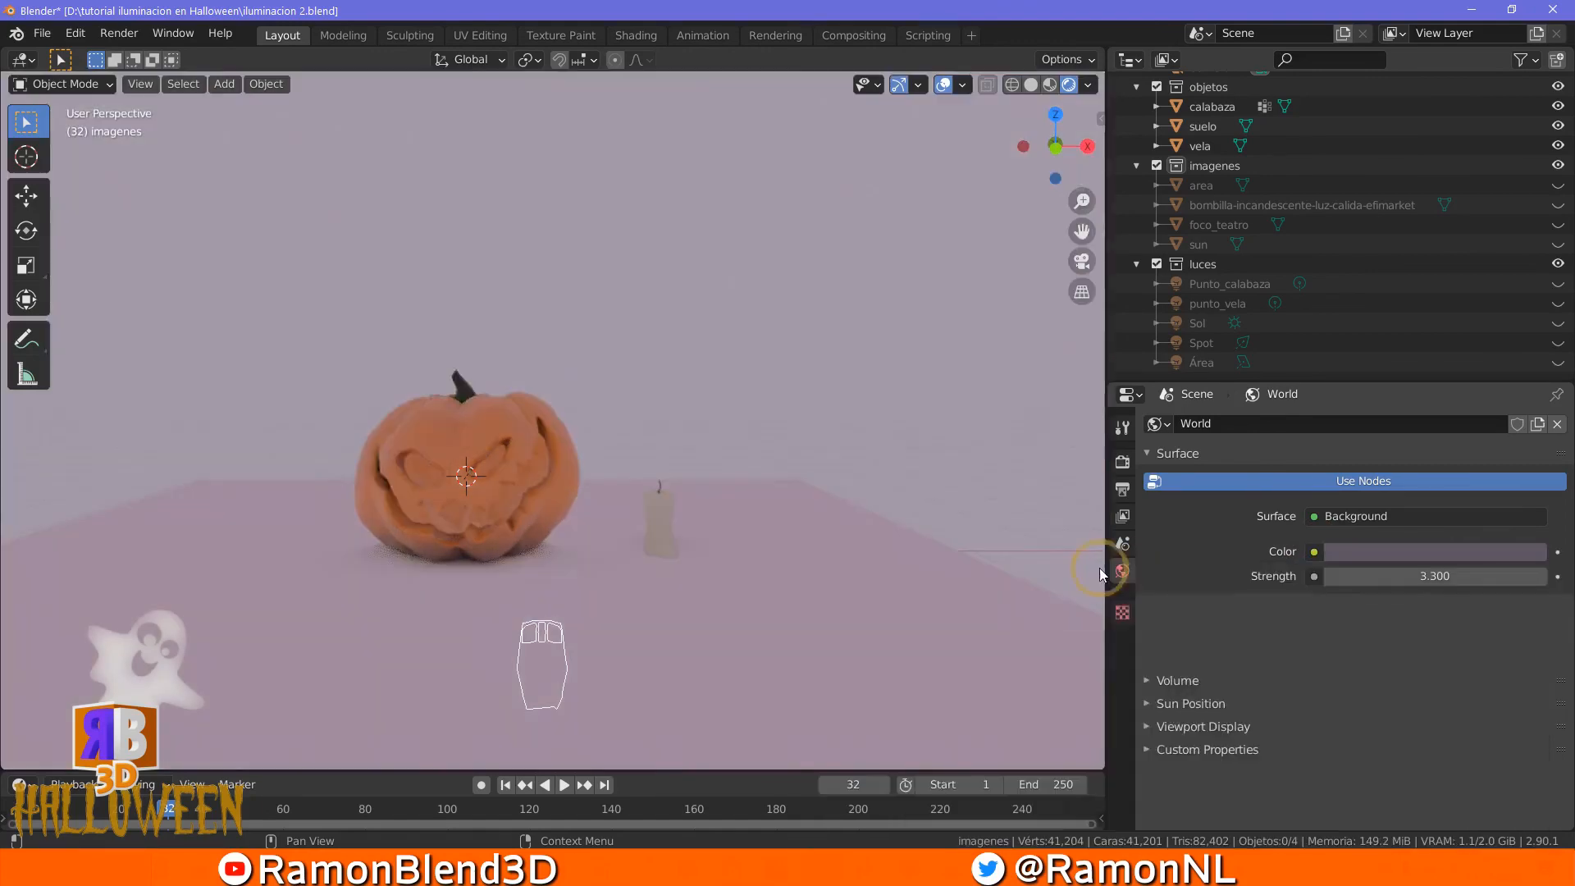
{"action": "left_click_drag", "start_coordinate": [1422, 577], "coordinate": [1392, 582]}
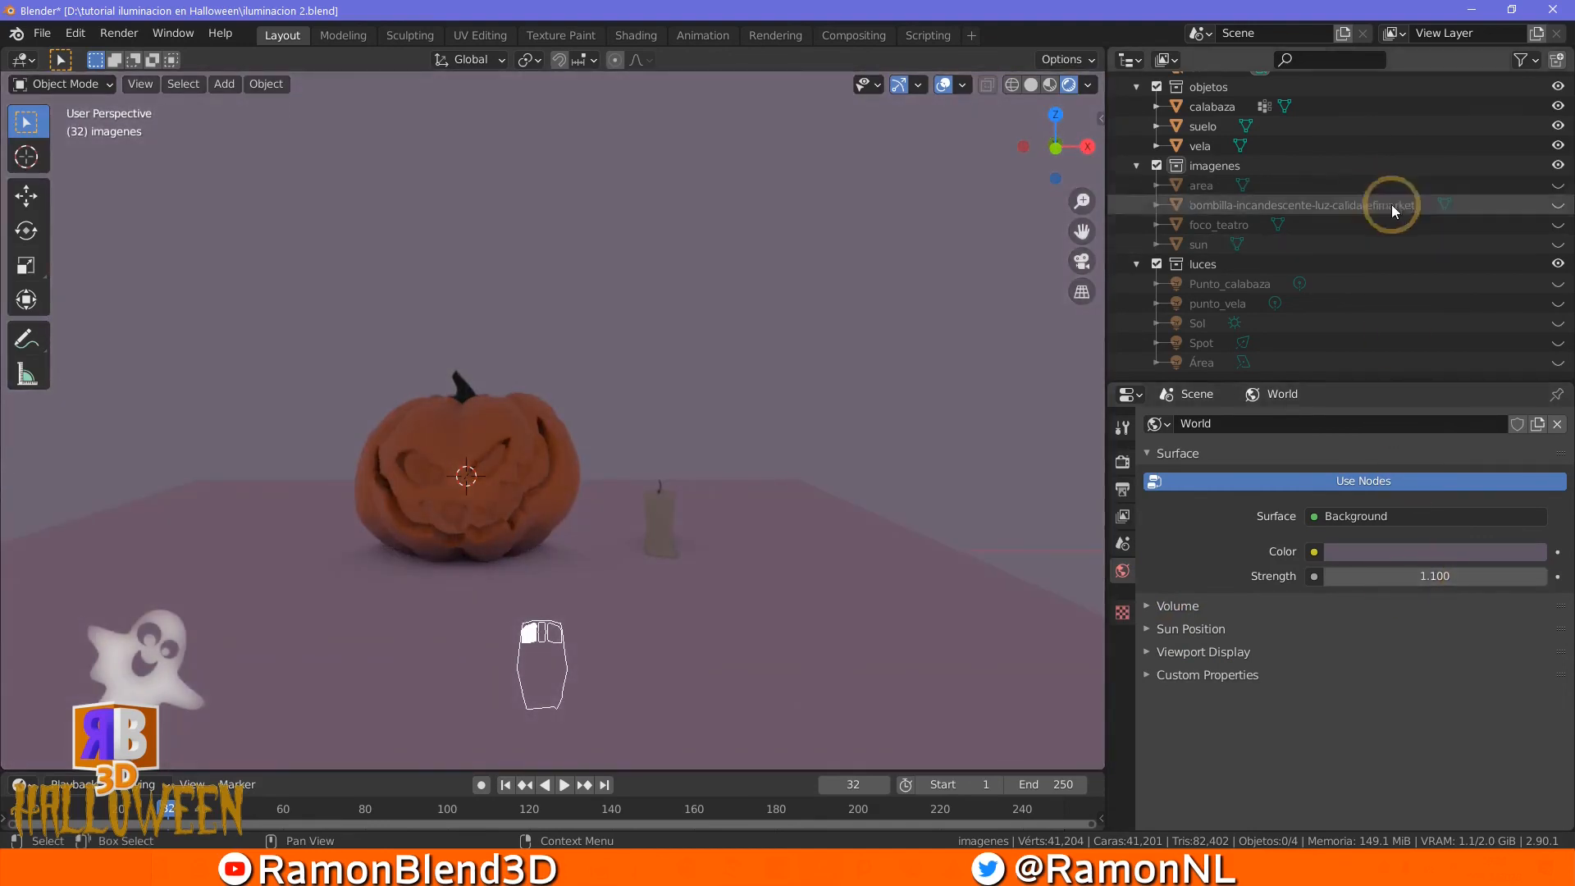
Show the light bulb image with the Punto_calabaza and punto_vela lights, and set the world strength to 0.2
{"action": "left_click", "coordinate": [1558, 205]}
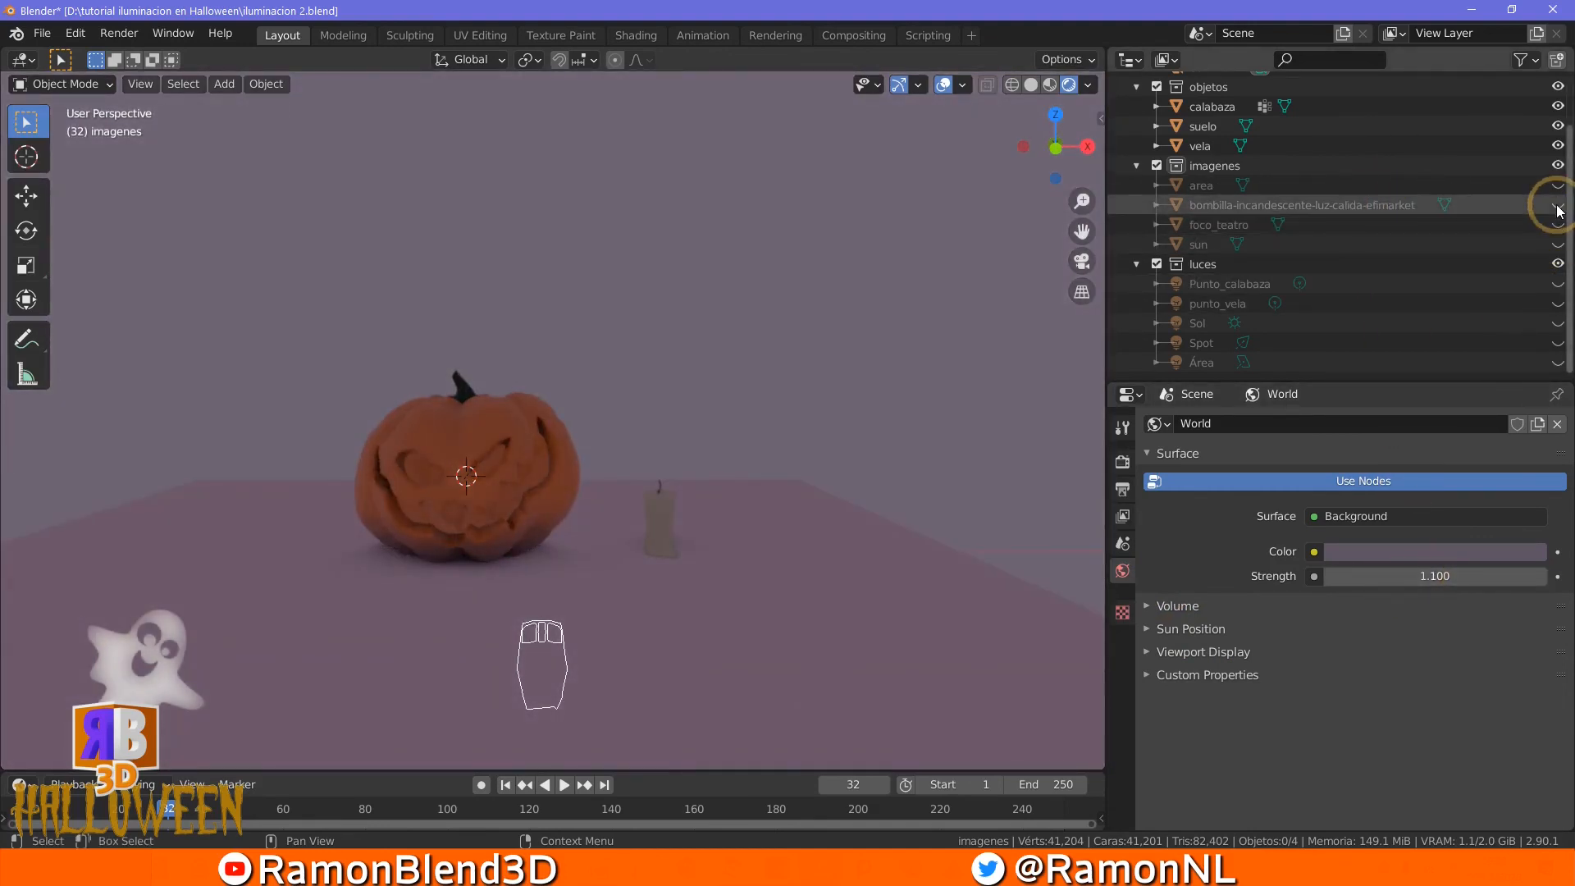
{"action": "scroll", "coordinate": [589, 435], "scroll_direction": "down", "scroll_amount": 2}
{"action": "scroll", "coordinate": [627, 497], "scroll_direction": "up", "scroll_amount": 1}
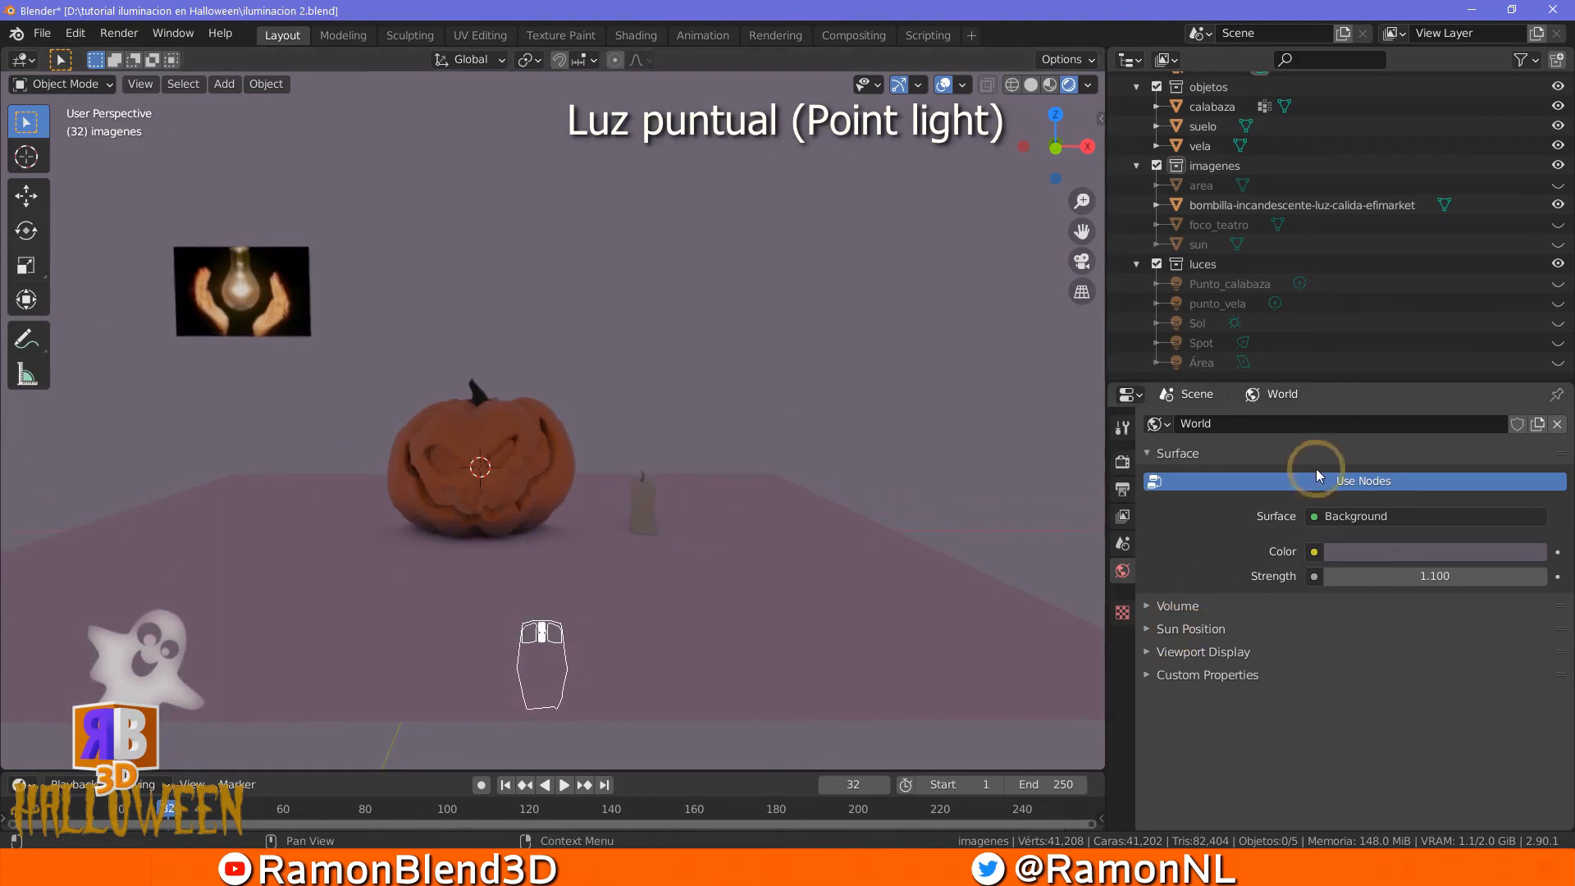
{"action": "left_click", "coordinate": [1558, 283]}
{"action": "left_click", "coordinate": [1557, 303]}
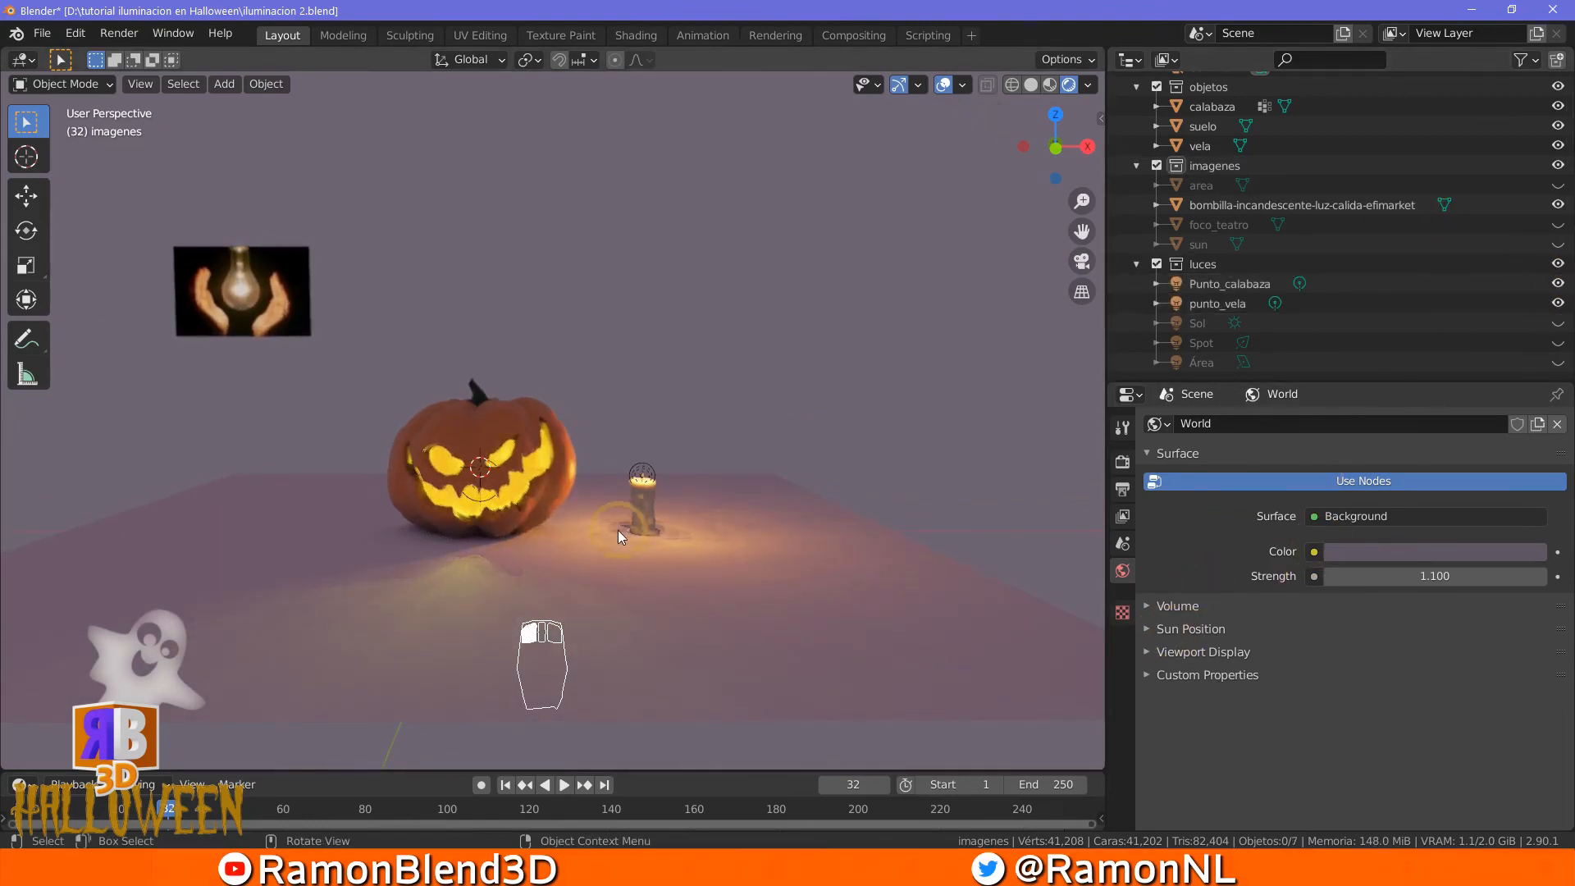
{"action": "left_click_drag", "start_coordinate": [1497, 580], "coordinate": [1350, 574]}
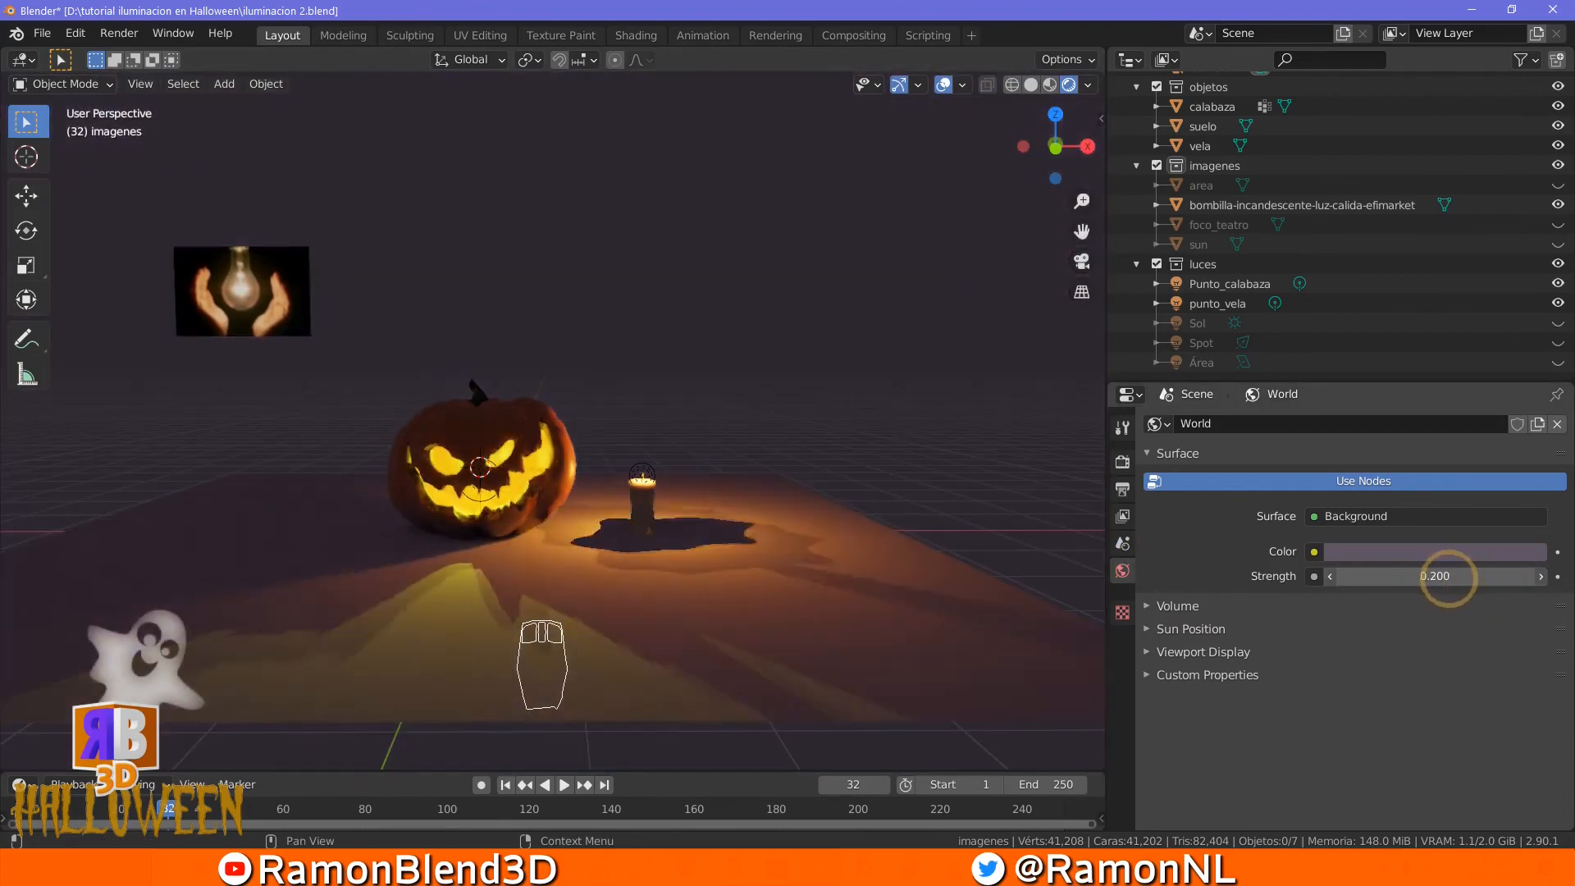
{"action": "left_click", "coordinate": [328, 373]}
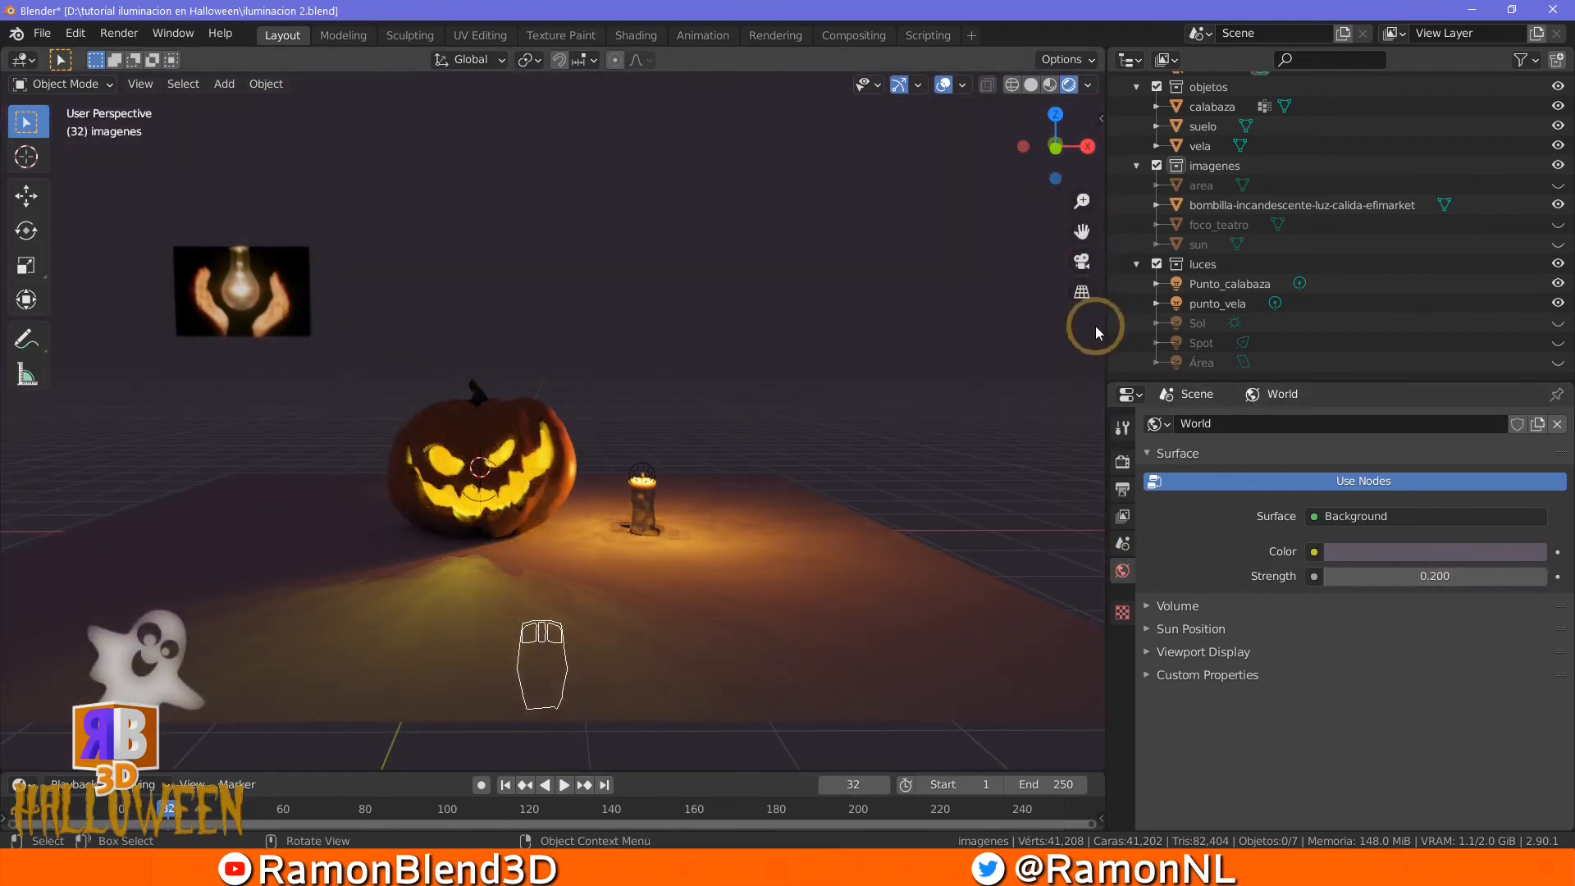
Hide both point lights and the light bulb image, and show the sun image with the Sol light
{"action": "left_click", "coordinate": [1557, 287]}
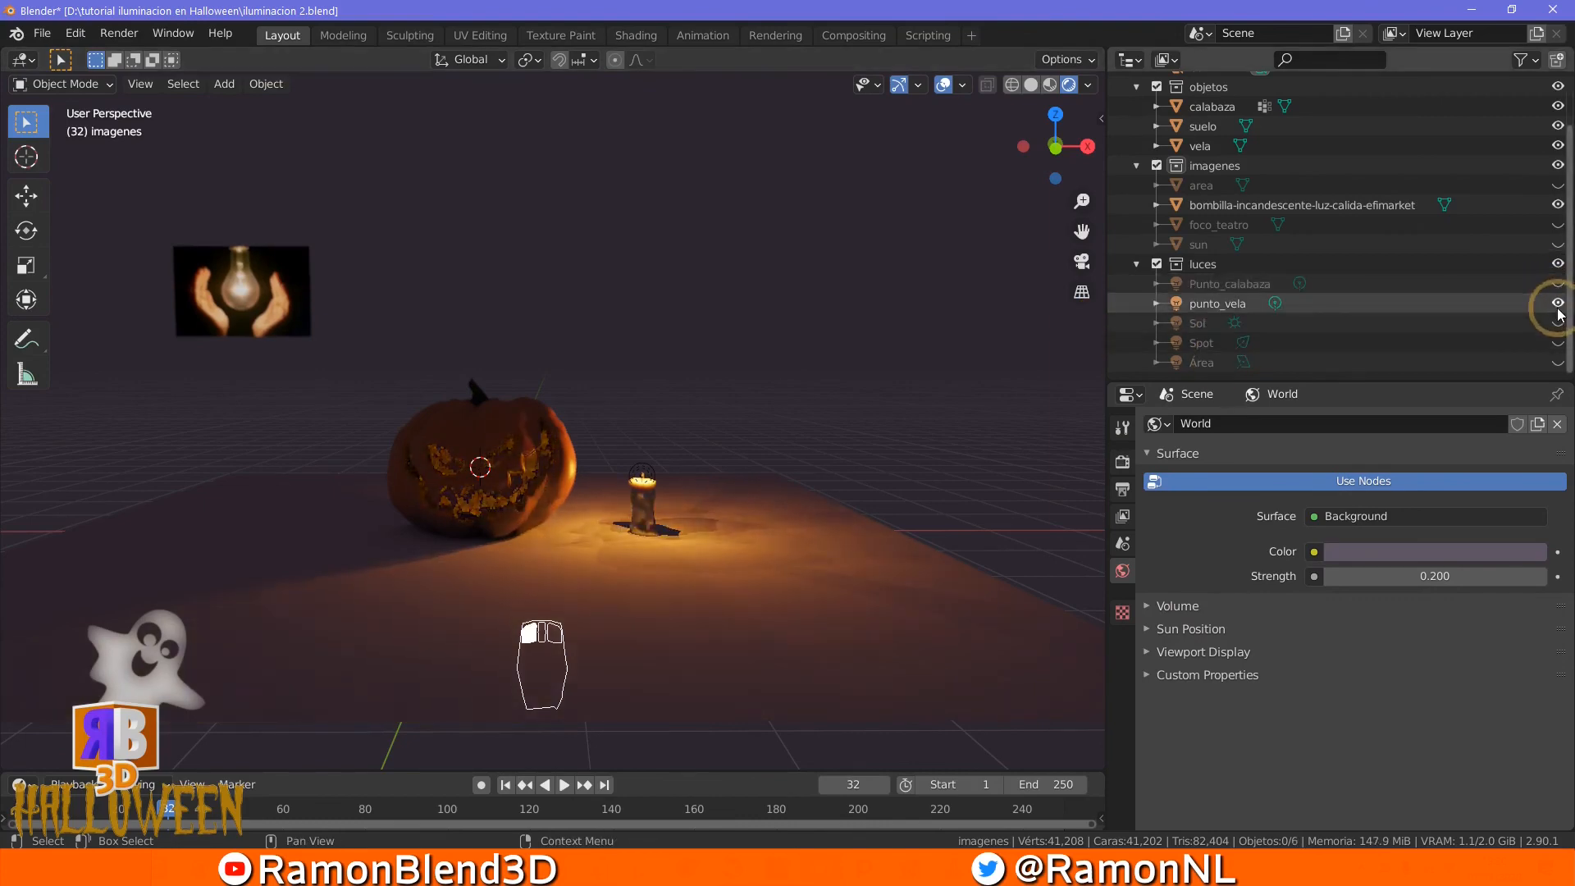
{"action": "left_click", "coordinate": [1558, 304]}
{"action": "left_click", "coordinate": [1557, 224]}
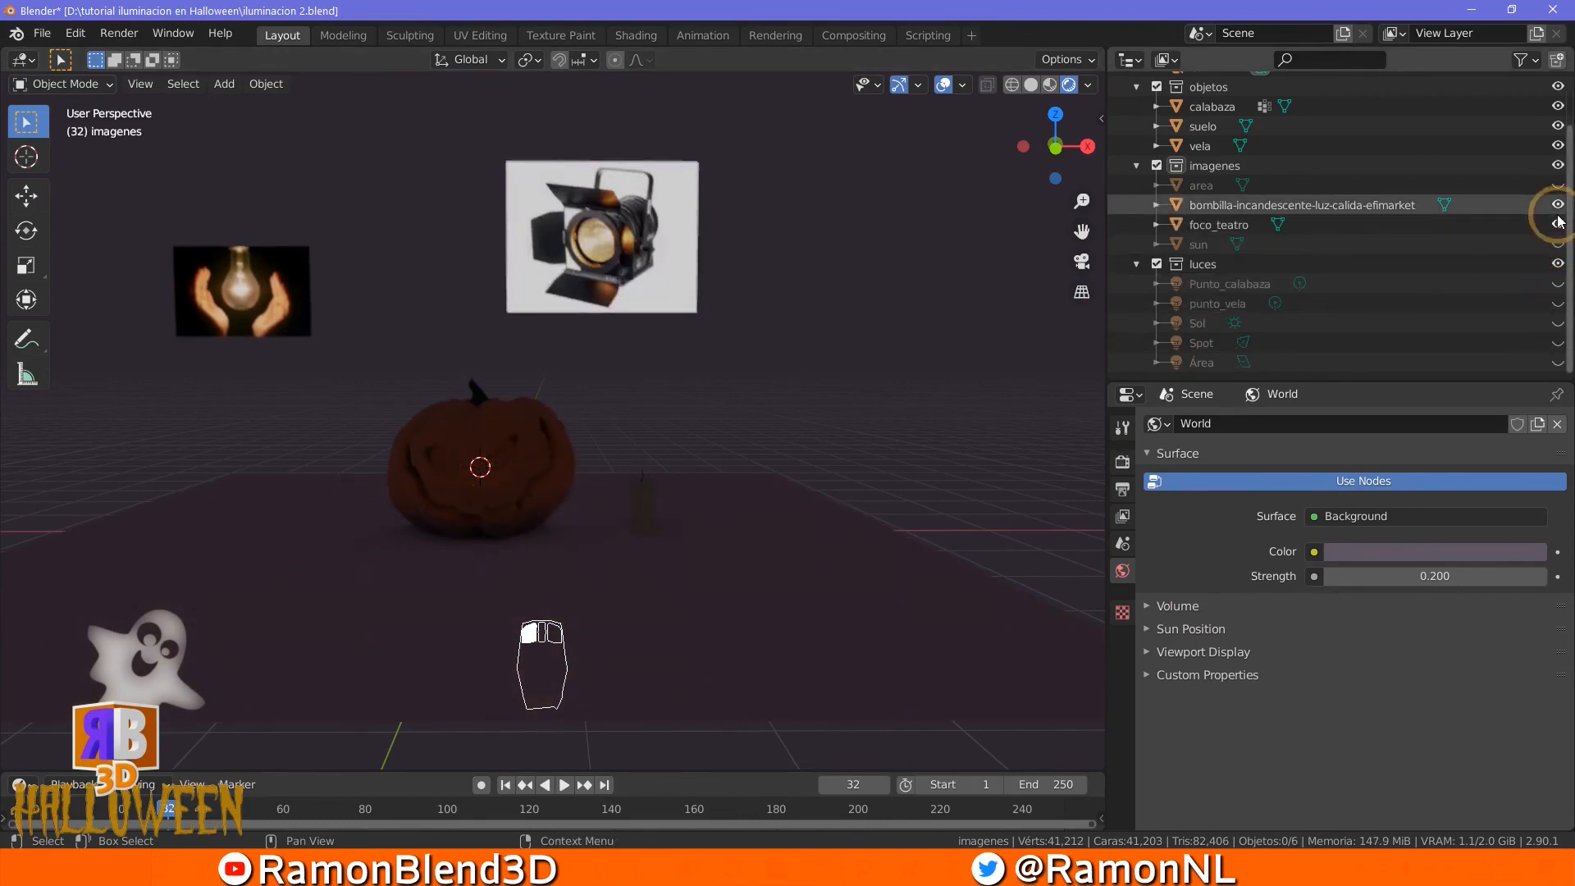
{"action": "left_click", "coordinate": [1557, 224]}
{"action": "left_click", "coordinate": [1557, 204]}
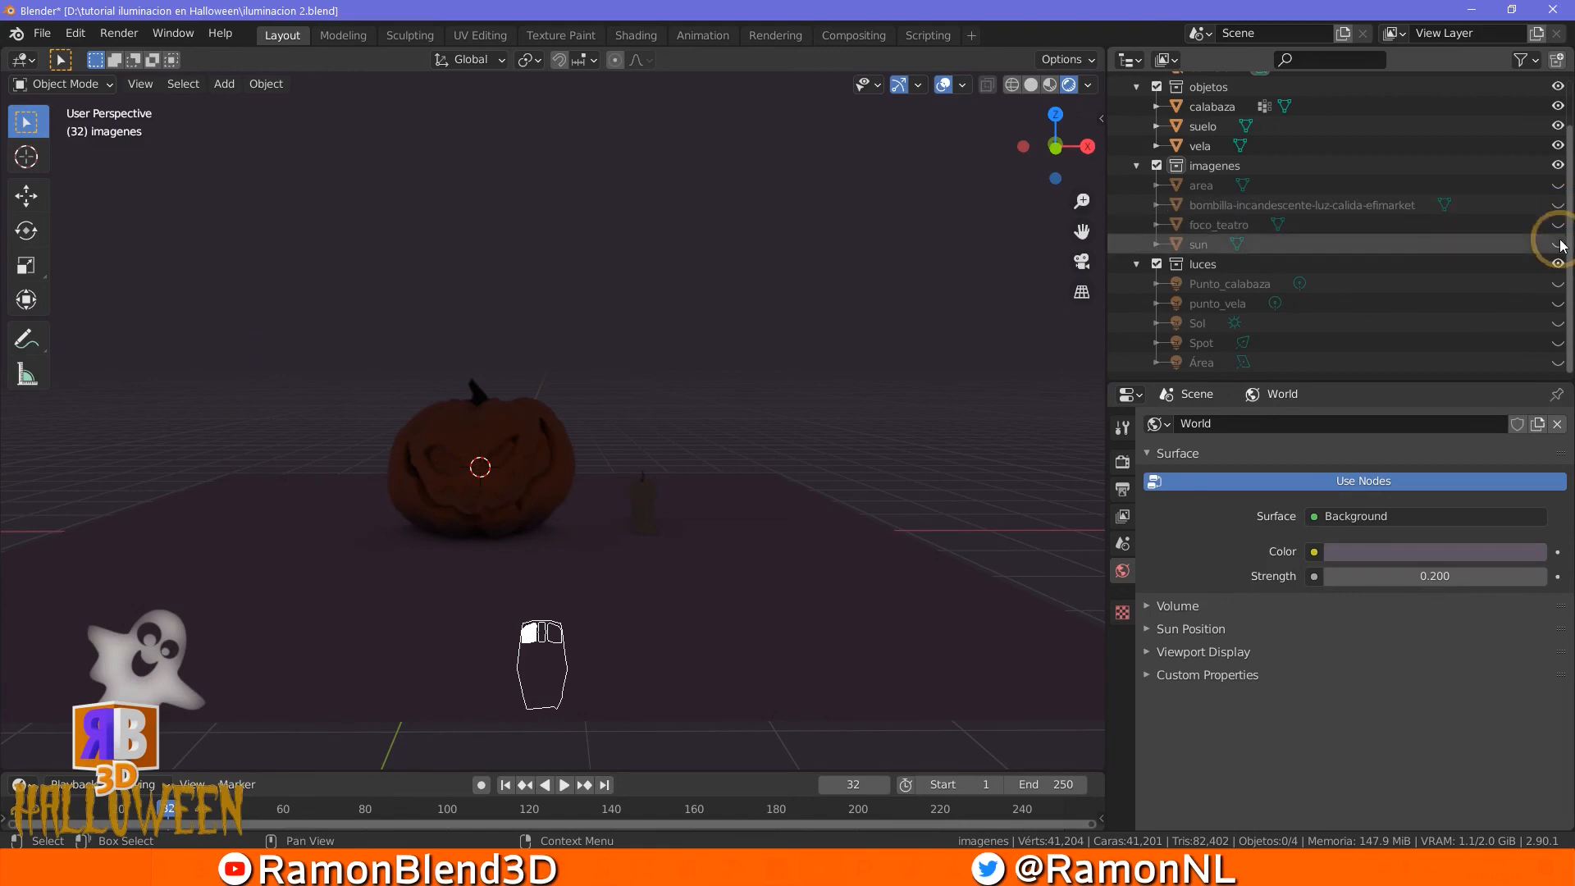
{"action": "left_click", "coordinate": [1558, 244]}
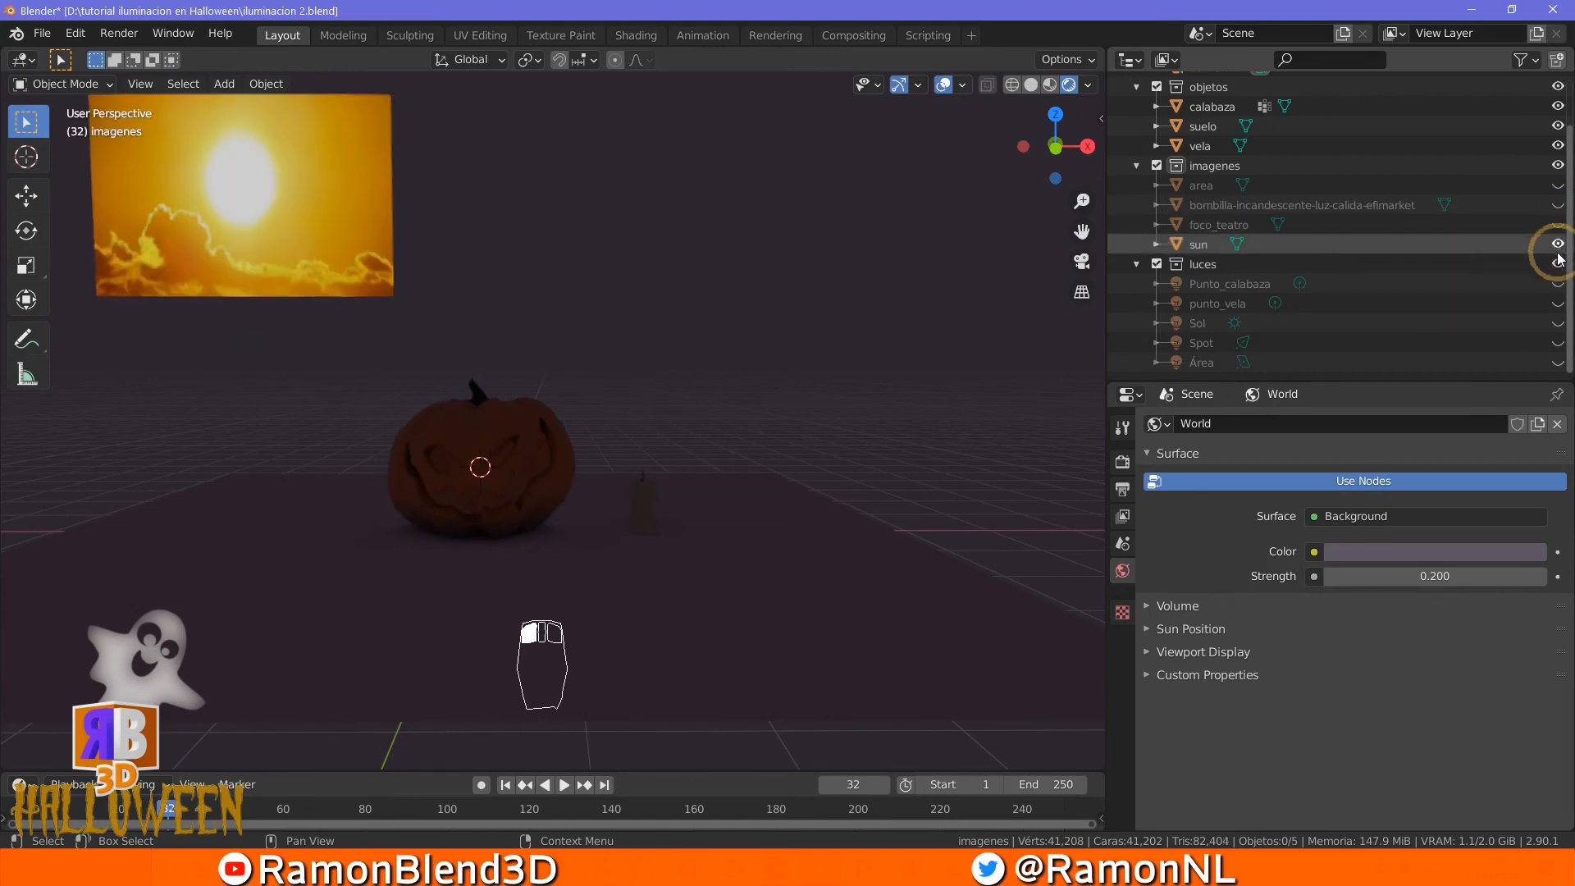
{"action": "left_click", "coordinate": [1557, 323]}
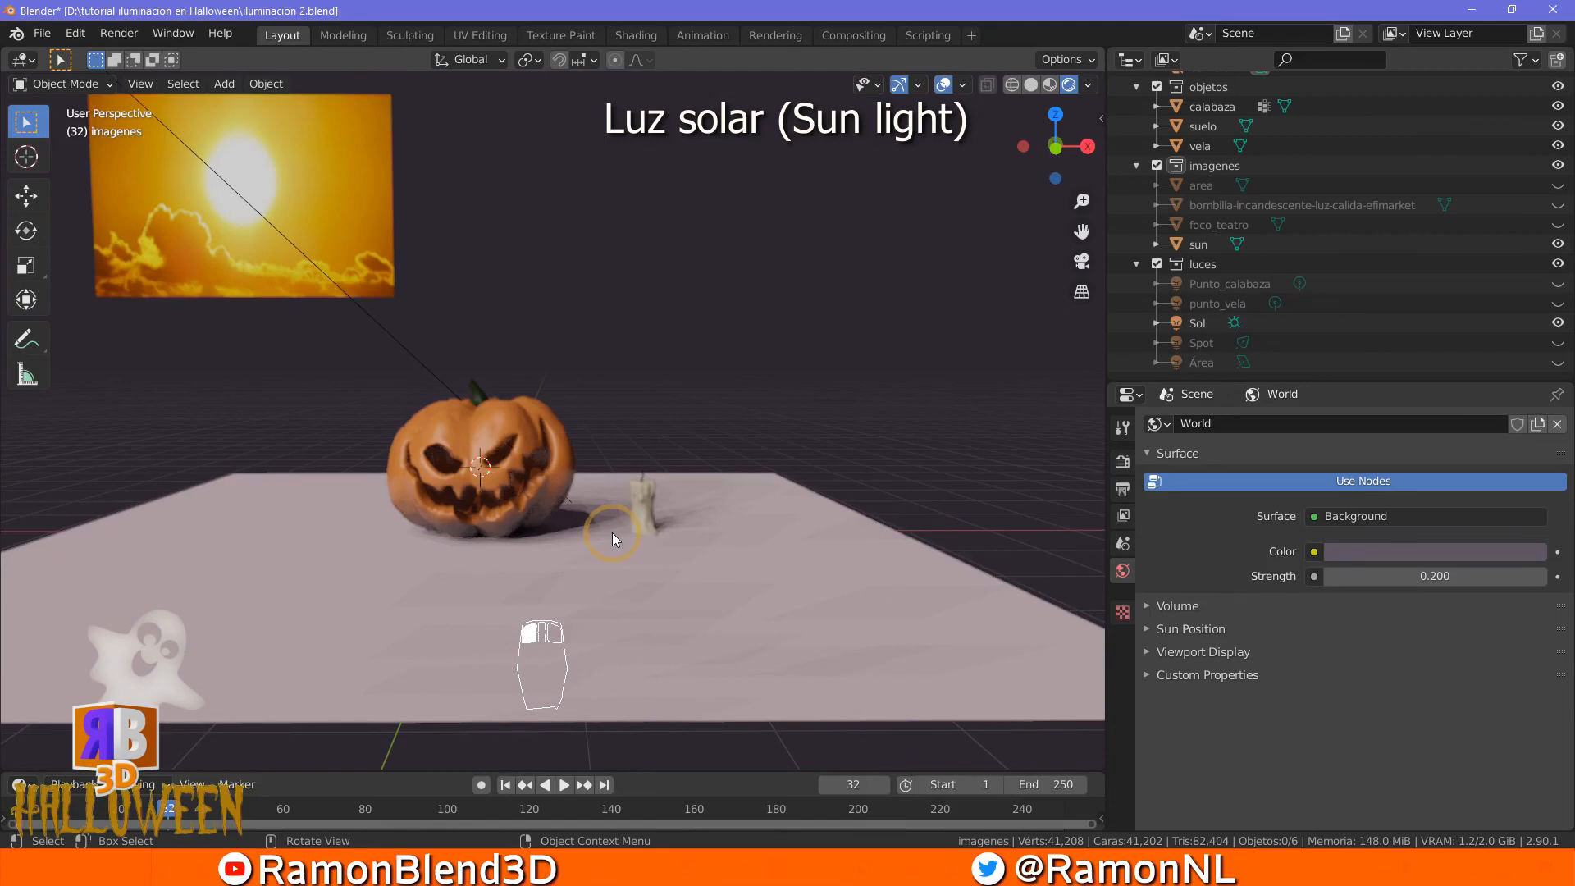
Hide the sun image and the Sol light, and show the Spot light with the foco_teatro image
{"action": "left_click", "coordinate": [1557, 244]}
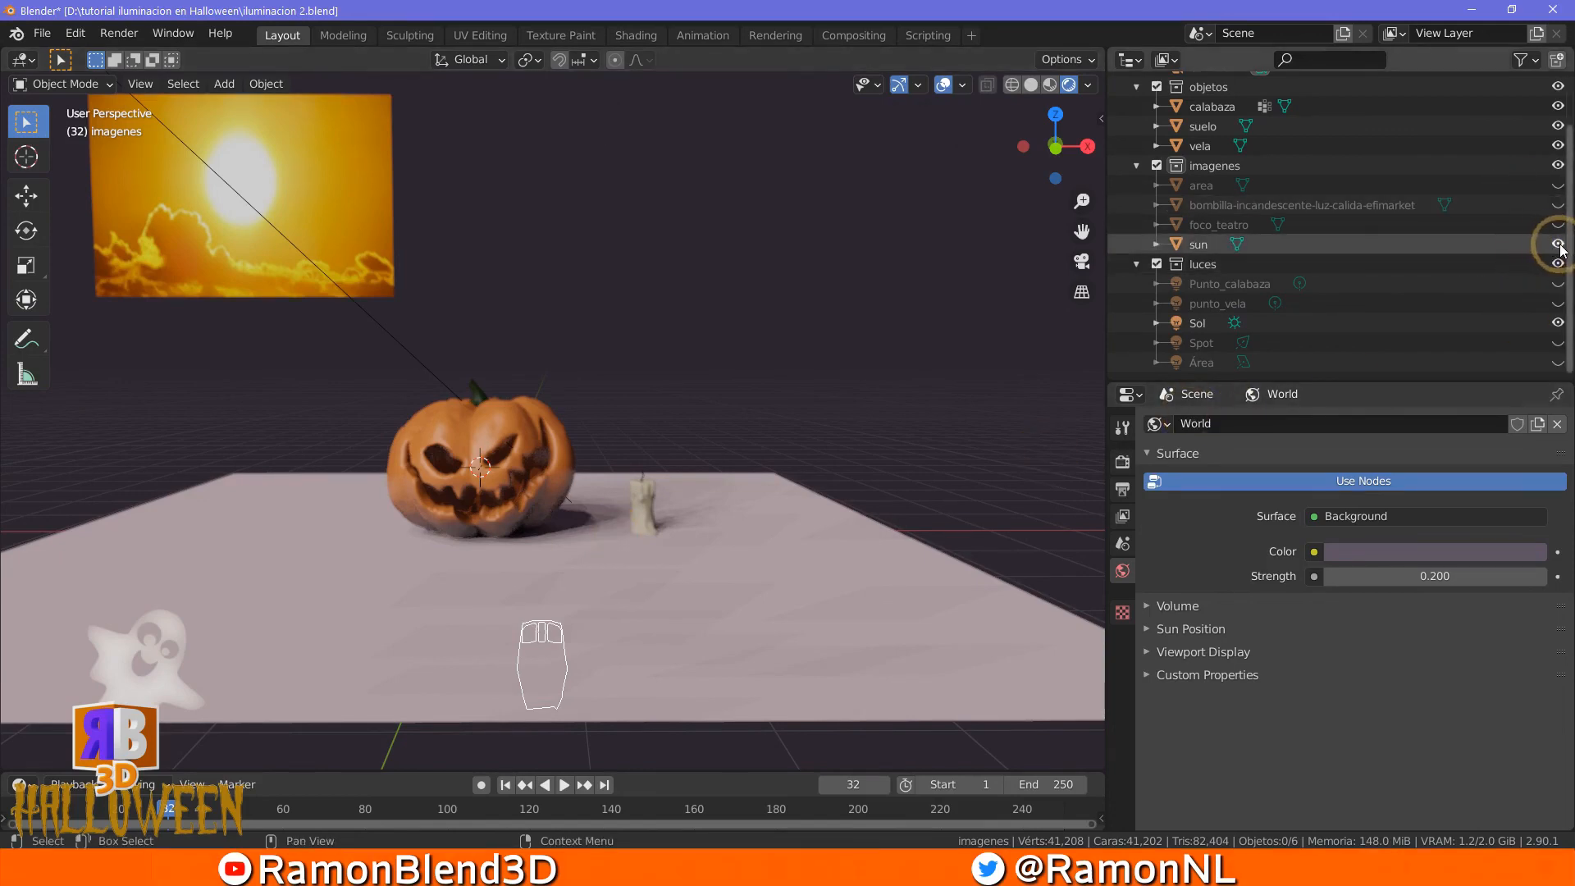
{"action": "left_click", "coordinate": [1557, 322]}
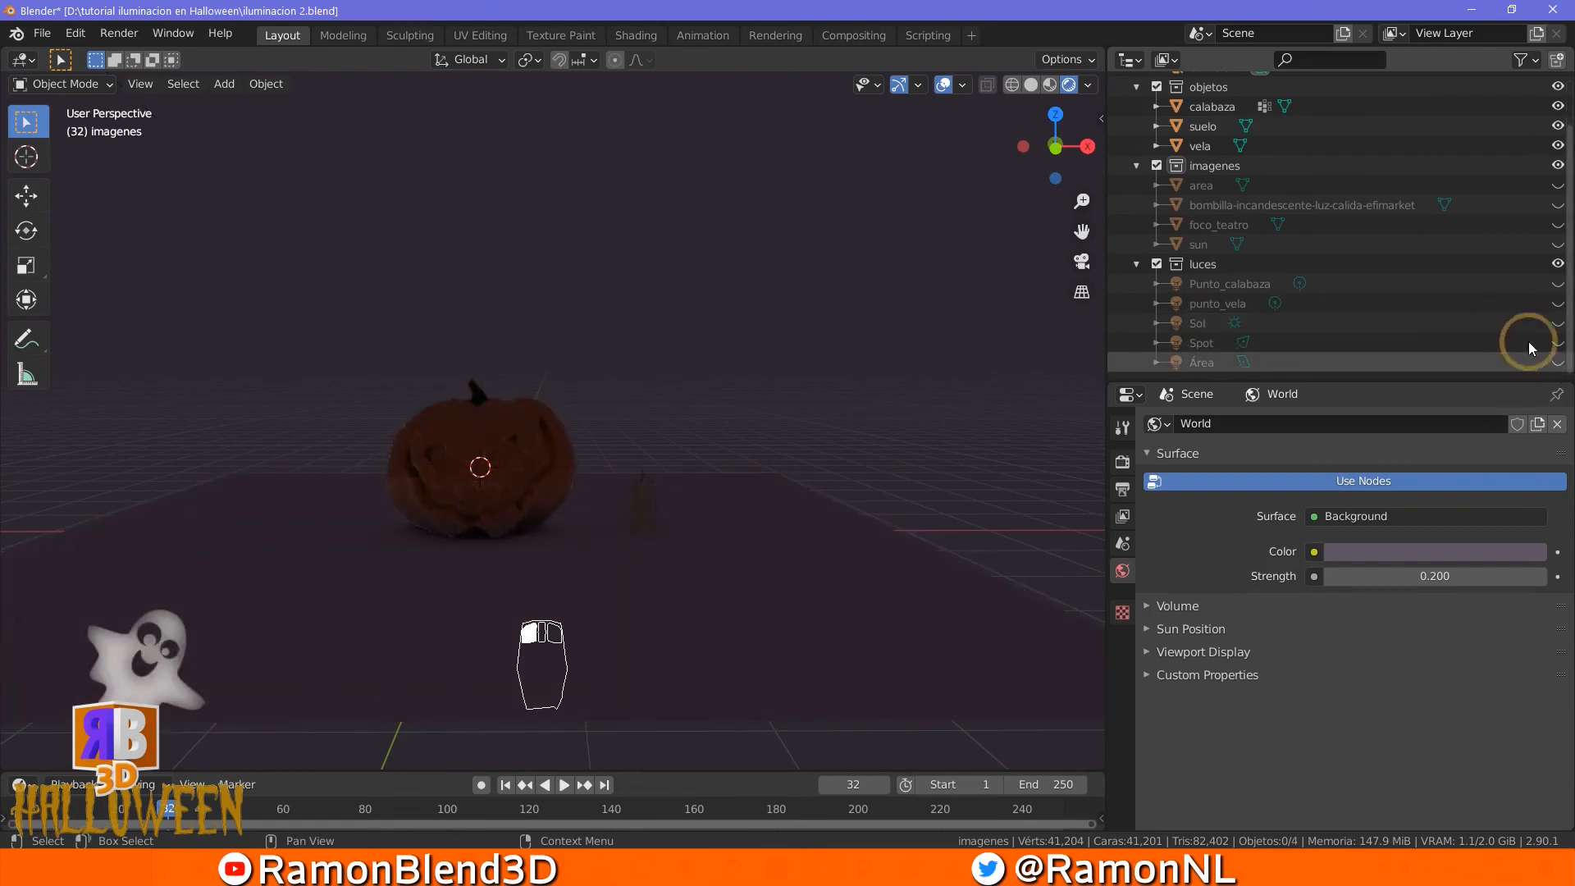
{"action": "left_click", "coordinate": [1558, 343]}
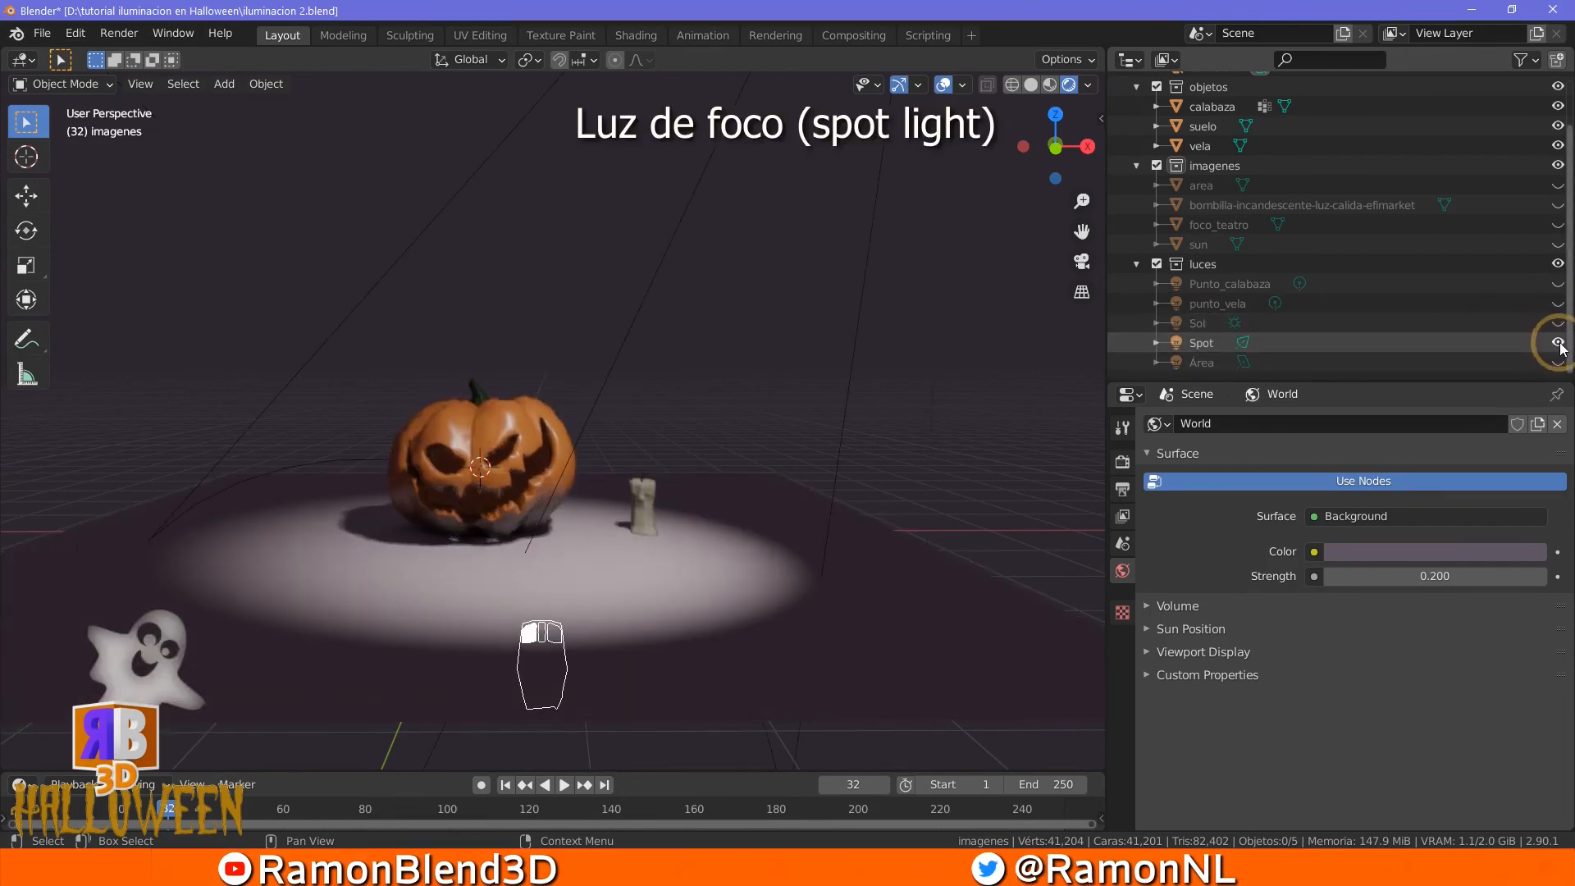
{"action": "left_click", "coordinate": [1557, 225]}
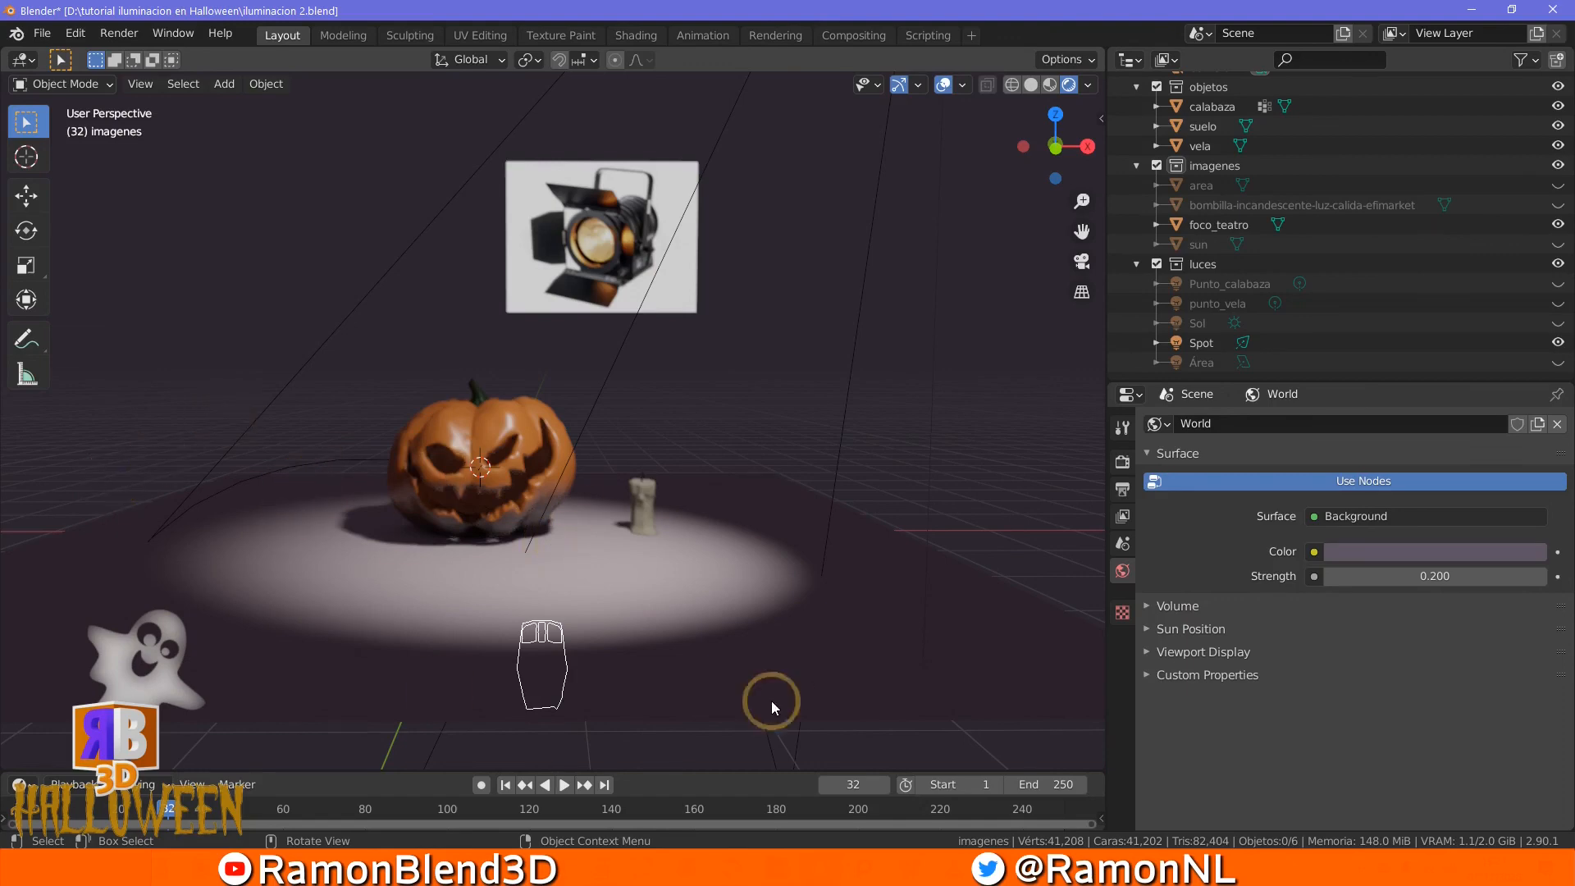
Hide the Spot light and the foco_teatro image, and show the area image with the Área light
{"action": "left_click", "coordinate": [1557, 342]}
{"action": "left_click", "coordinate": [1557, 224]}
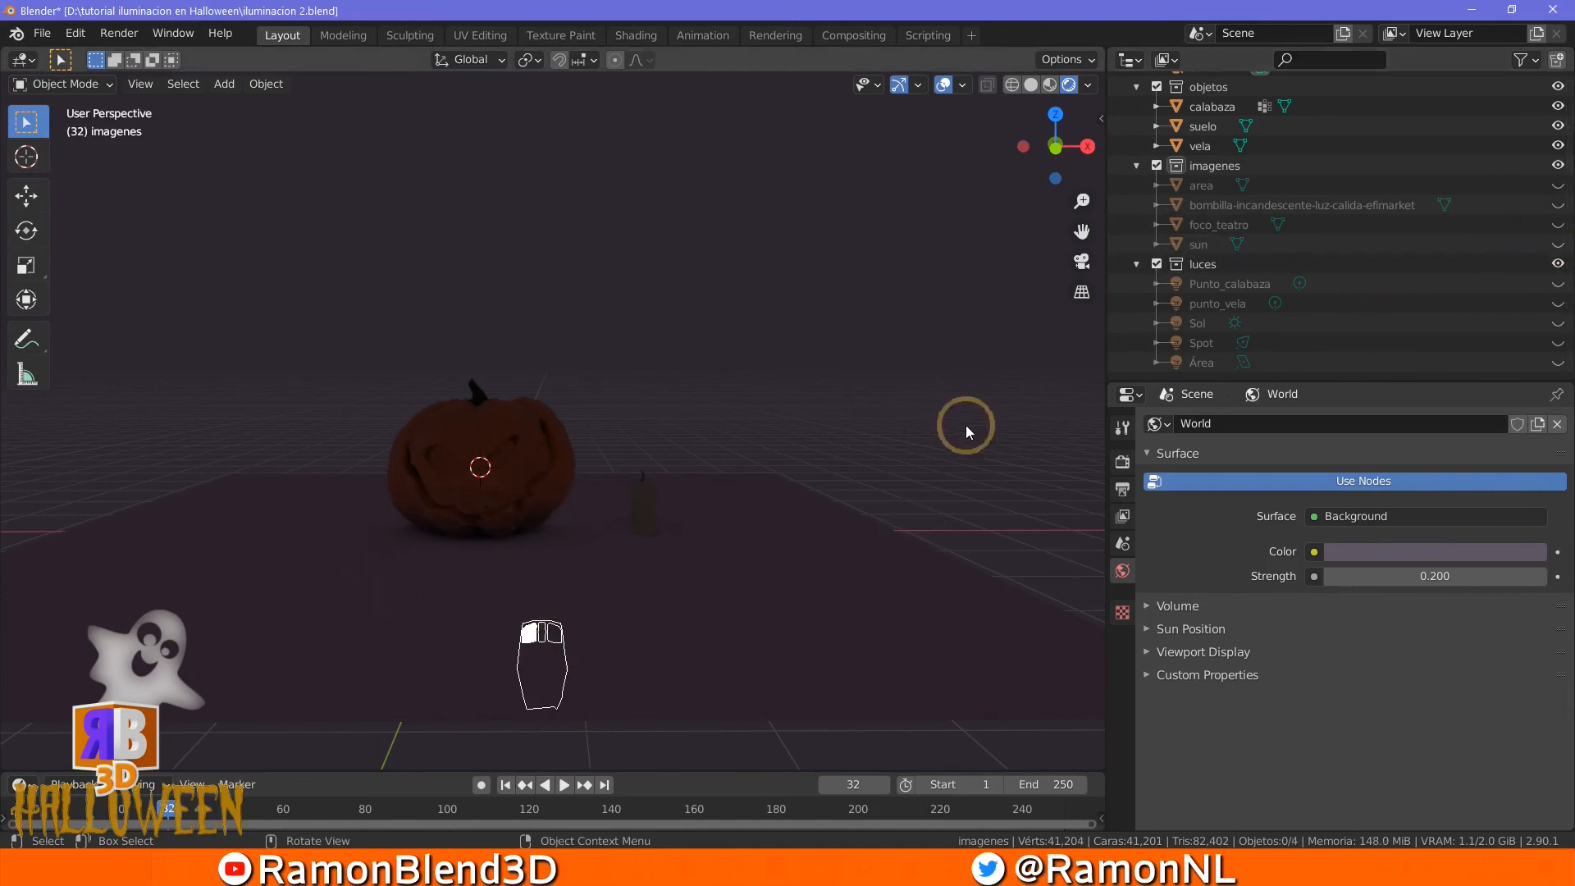
{"action": "left_click", "coordinate": [1557, 184]}
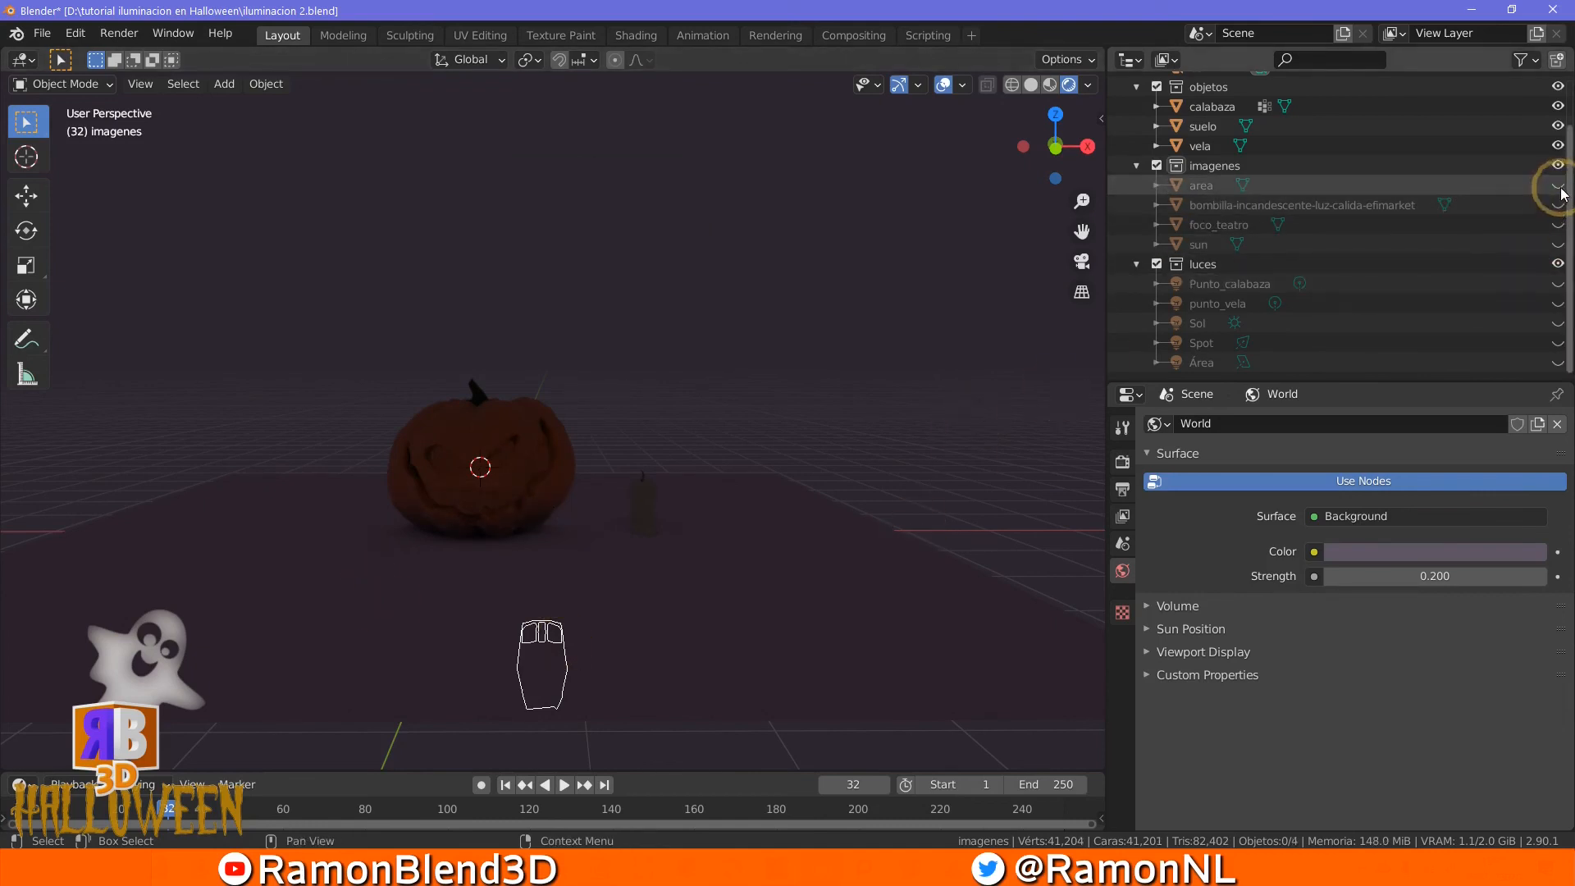
{"action": "left_click", "coordinate": [1558, 362]}
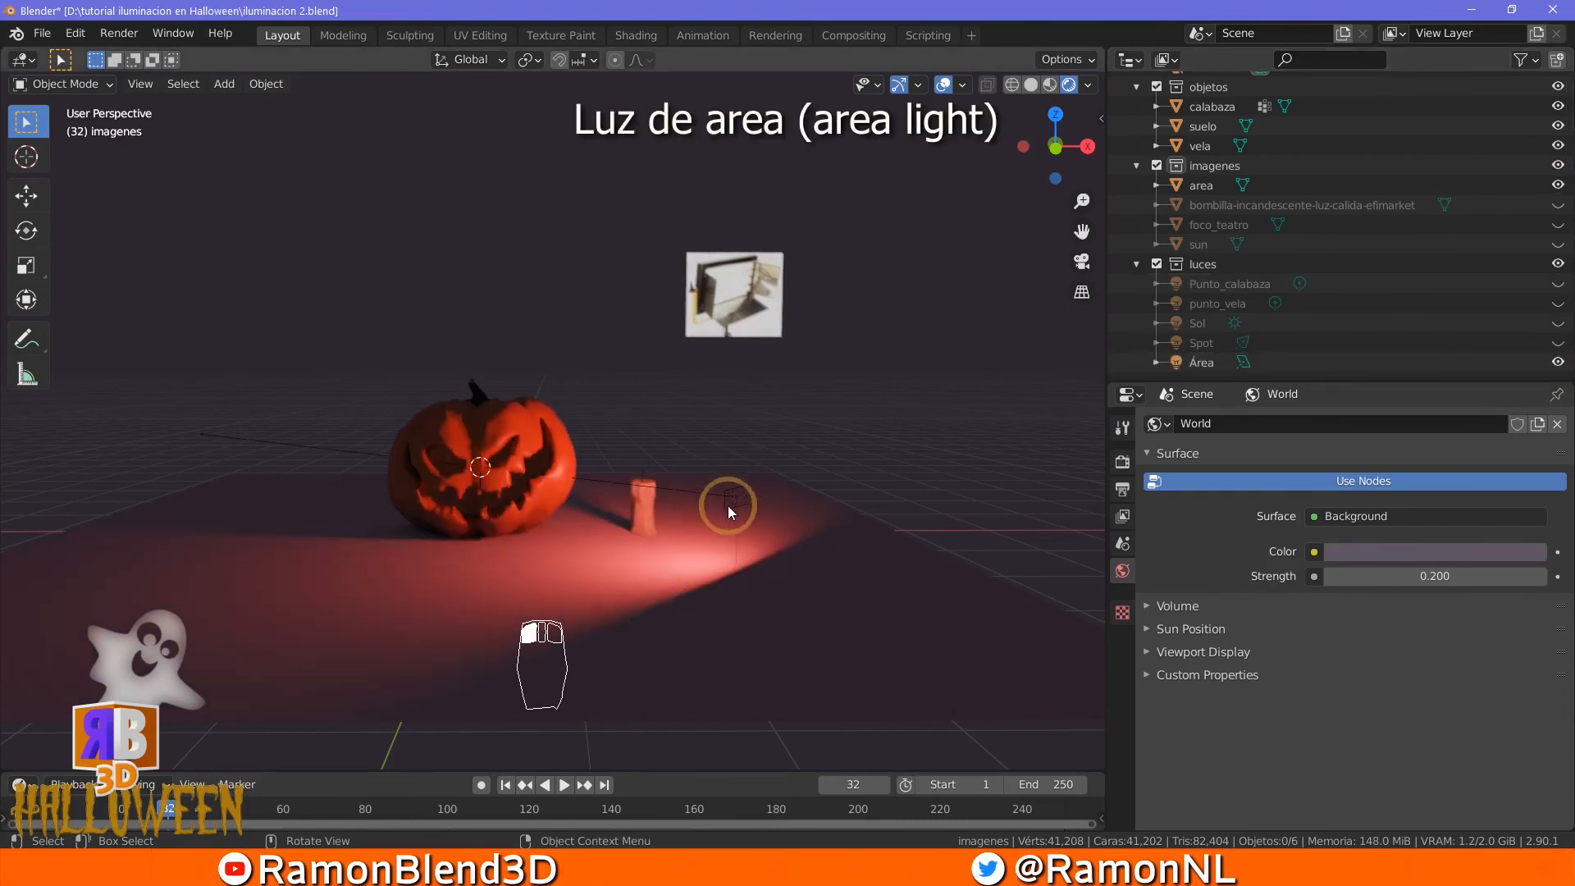
Hide the Área light and the area image, and display the Eevee render settings with the Bloom options
{"action": "left_click", "coordinate": [1557, 362]}
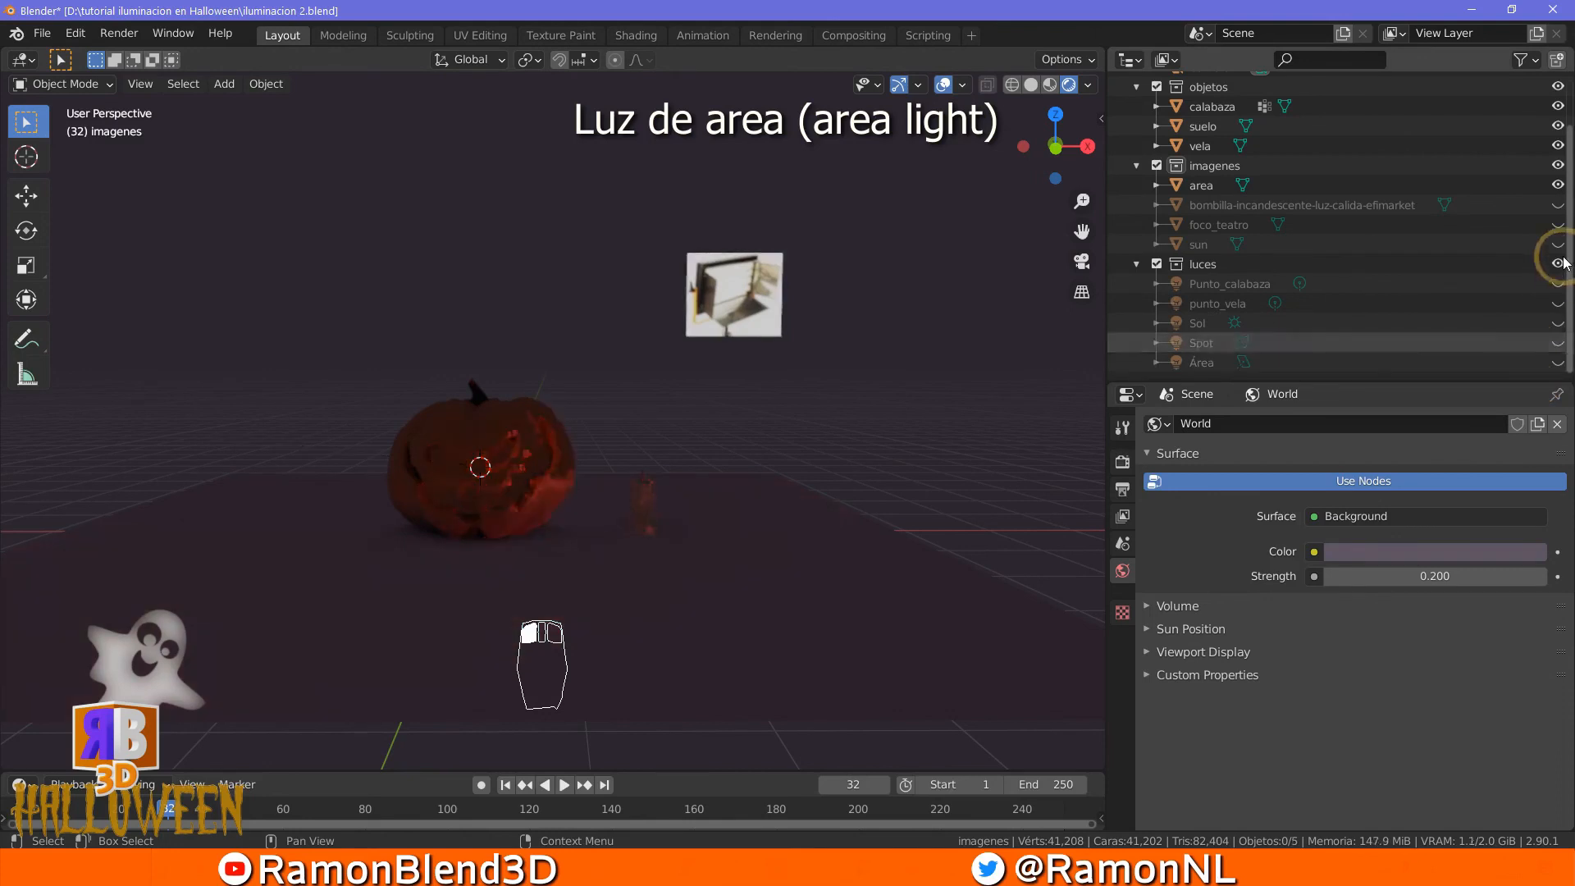
{"action": "left_click", "coordinate": [1558, 184]}
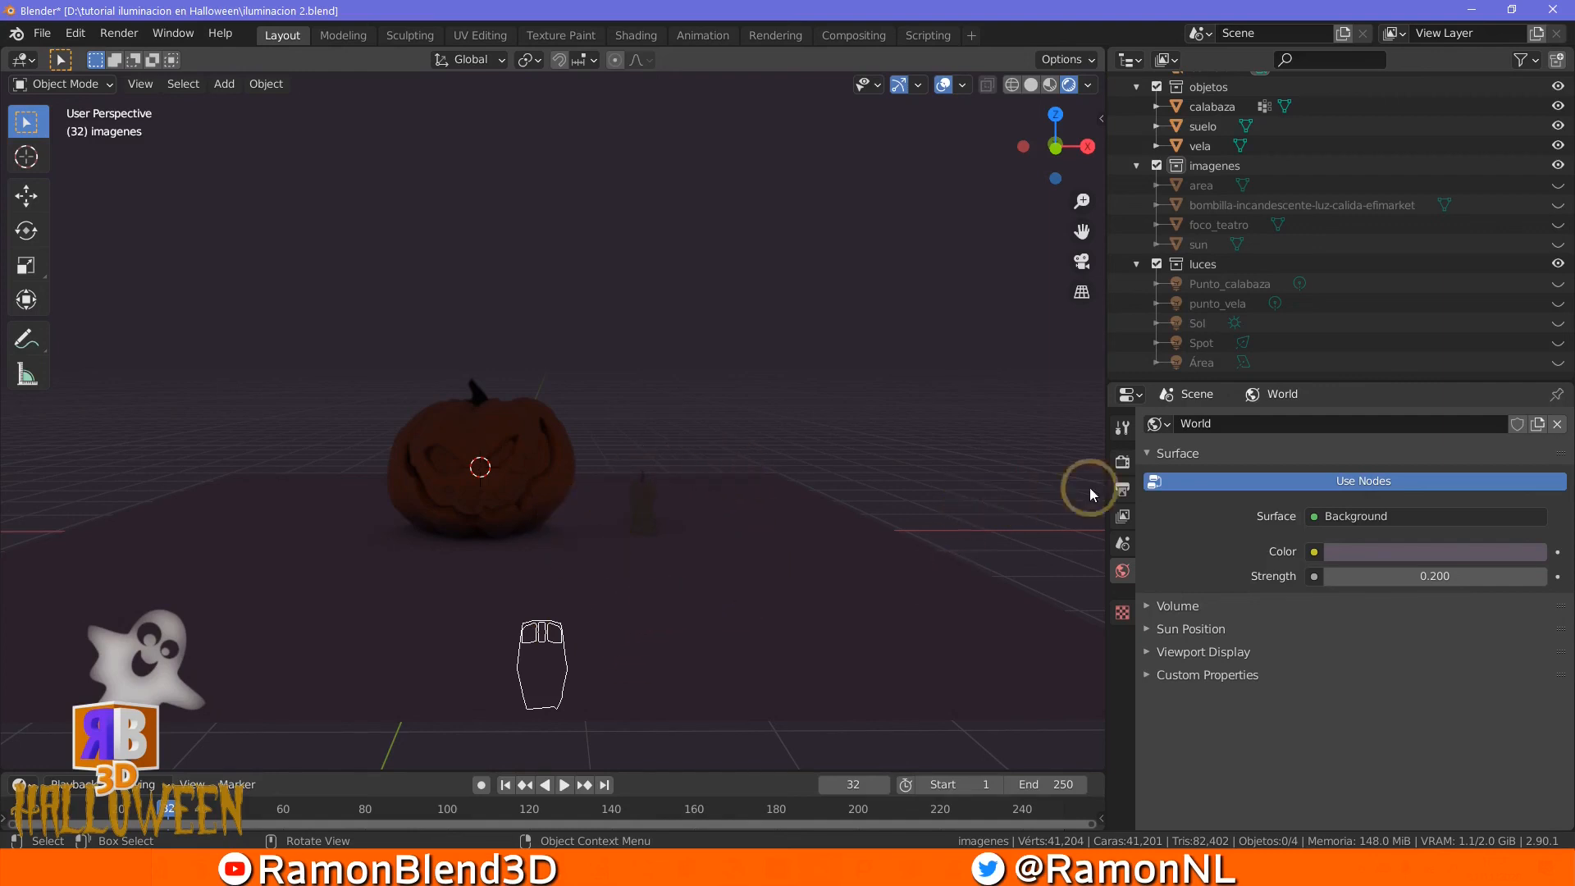
{"action": "left_click", "coordinate": [1122, 462]}
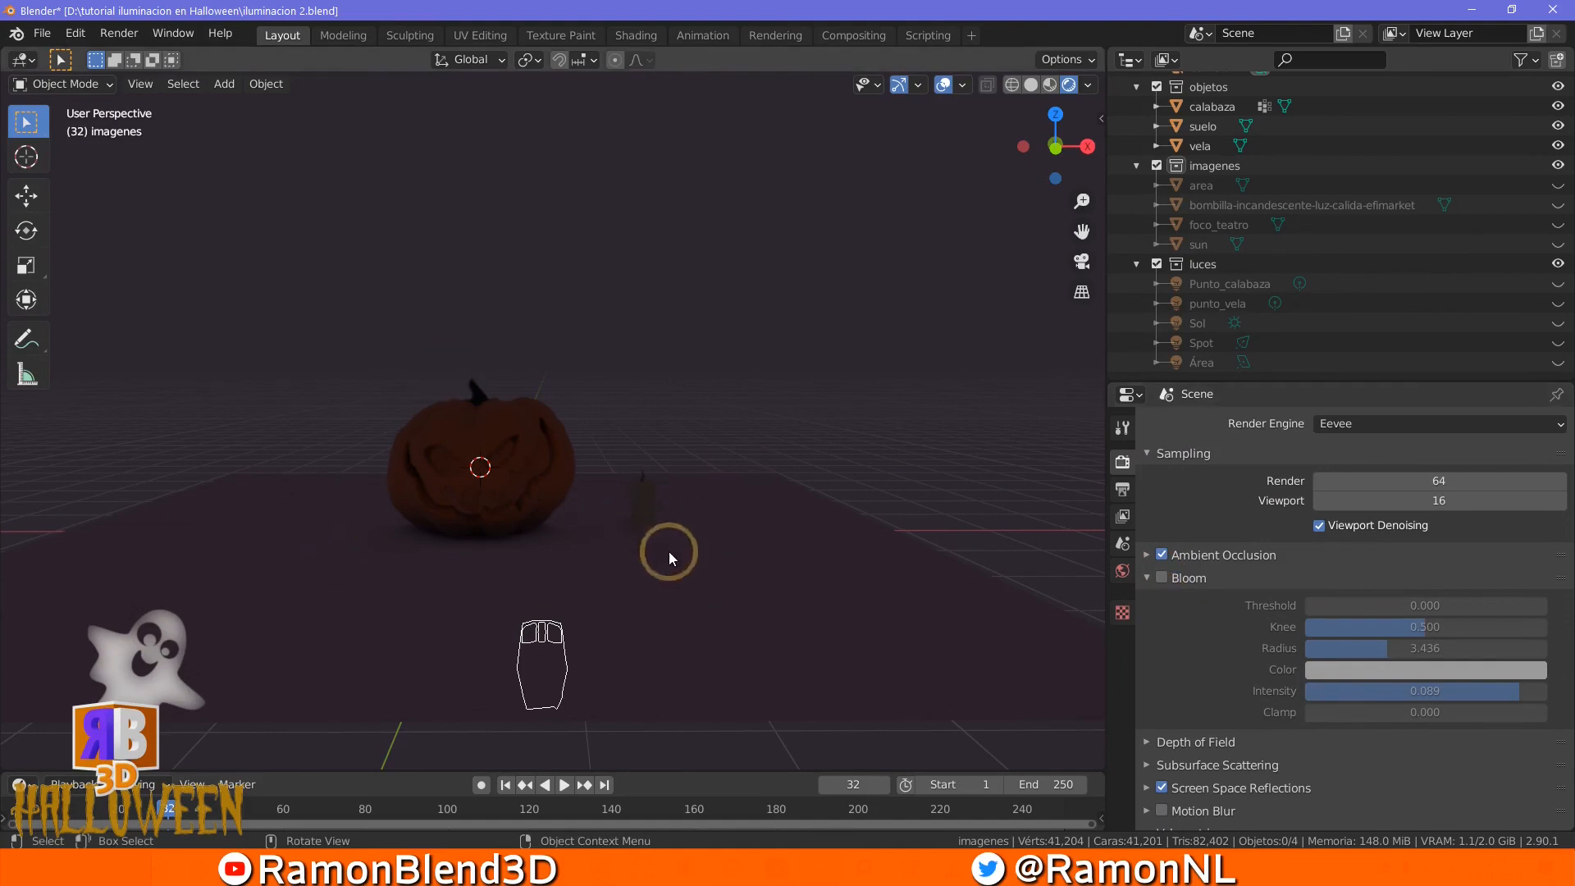
Show the Spot light again and examine how it lights the pumpkin and candle from a raised angle and different distances
{"action": "left_click", "coordinate": [1557, 343]}
{"action": "scroll", "coordinate": [604, 457], "scroll_direction": "down", "scroll_amount": 5}
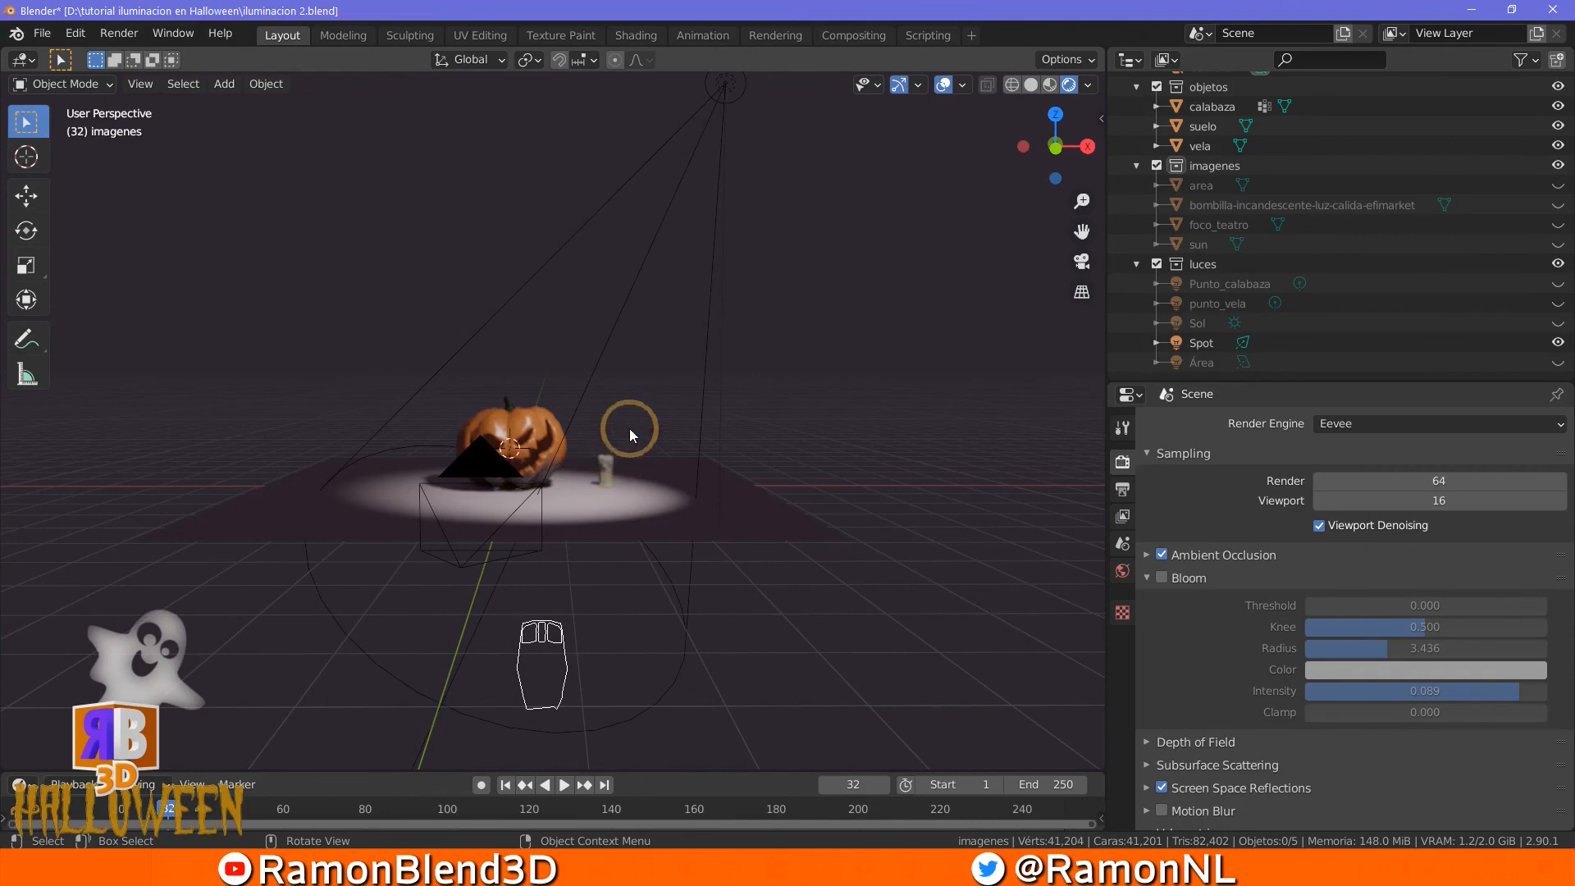
{"action": "middle_click_drag", "start_coordinate": [628, 428], "coordinate": [688, 524]}
{"action": "scroll", "coordinate": [689, 526], "scroll_direction": "up", "scroll_amount": 3}
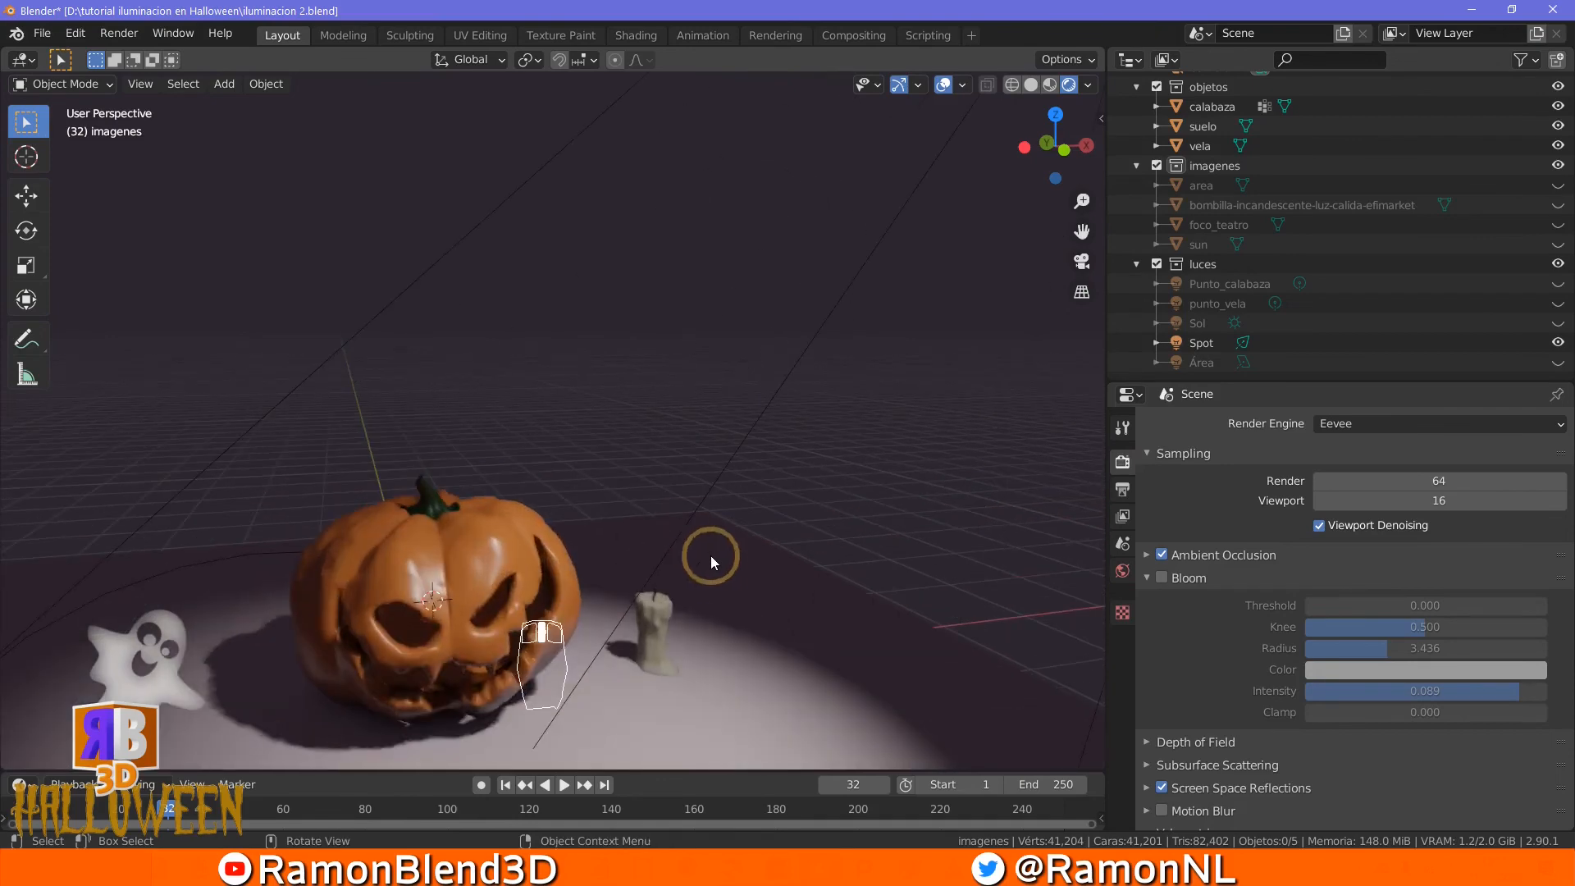
{"action": "scroll", "coordinate": [719, 598], "scroll_direction": "down", "scroll_amount": 2}
{"action": "scroll", "coordinate": [731, 583], "scroll_direction": "up", "scroll_amount": 1}
{"action": "scroll", "coordinate": [731, 584], "scroll_direction": "down", "scroll_amount": 2}
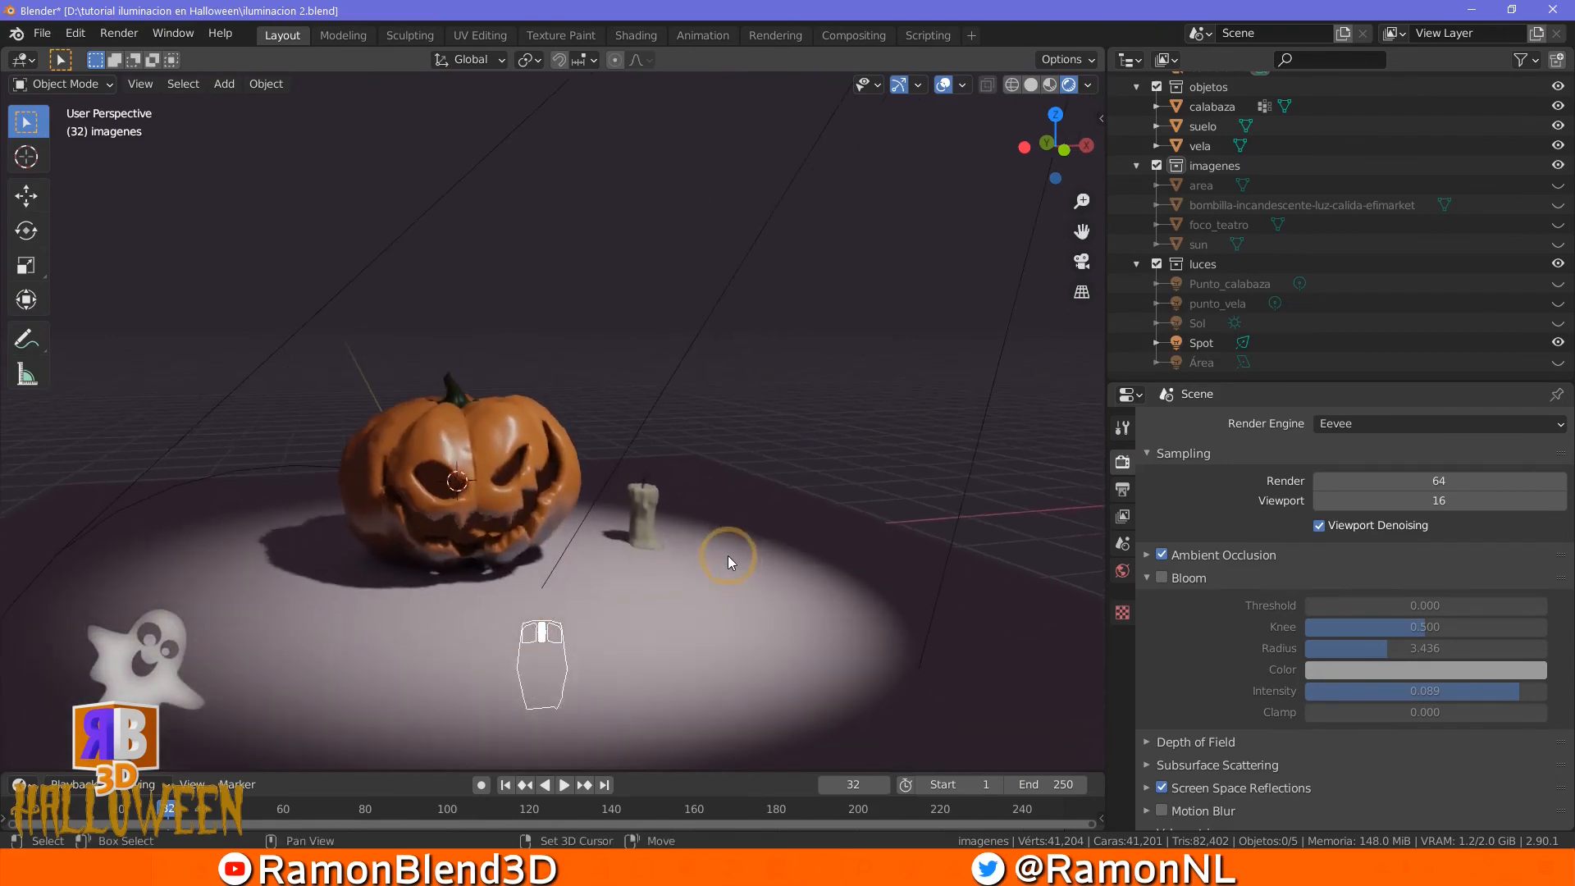
{"action": "scroll", "coordinate": [726, 554], "scroll_direction": "down", "scroll_amount": 2}
{"action": "middle_click_drag", "start_coordinate": [707, 500], "coordinate": [716, 534], "text": "shift"}
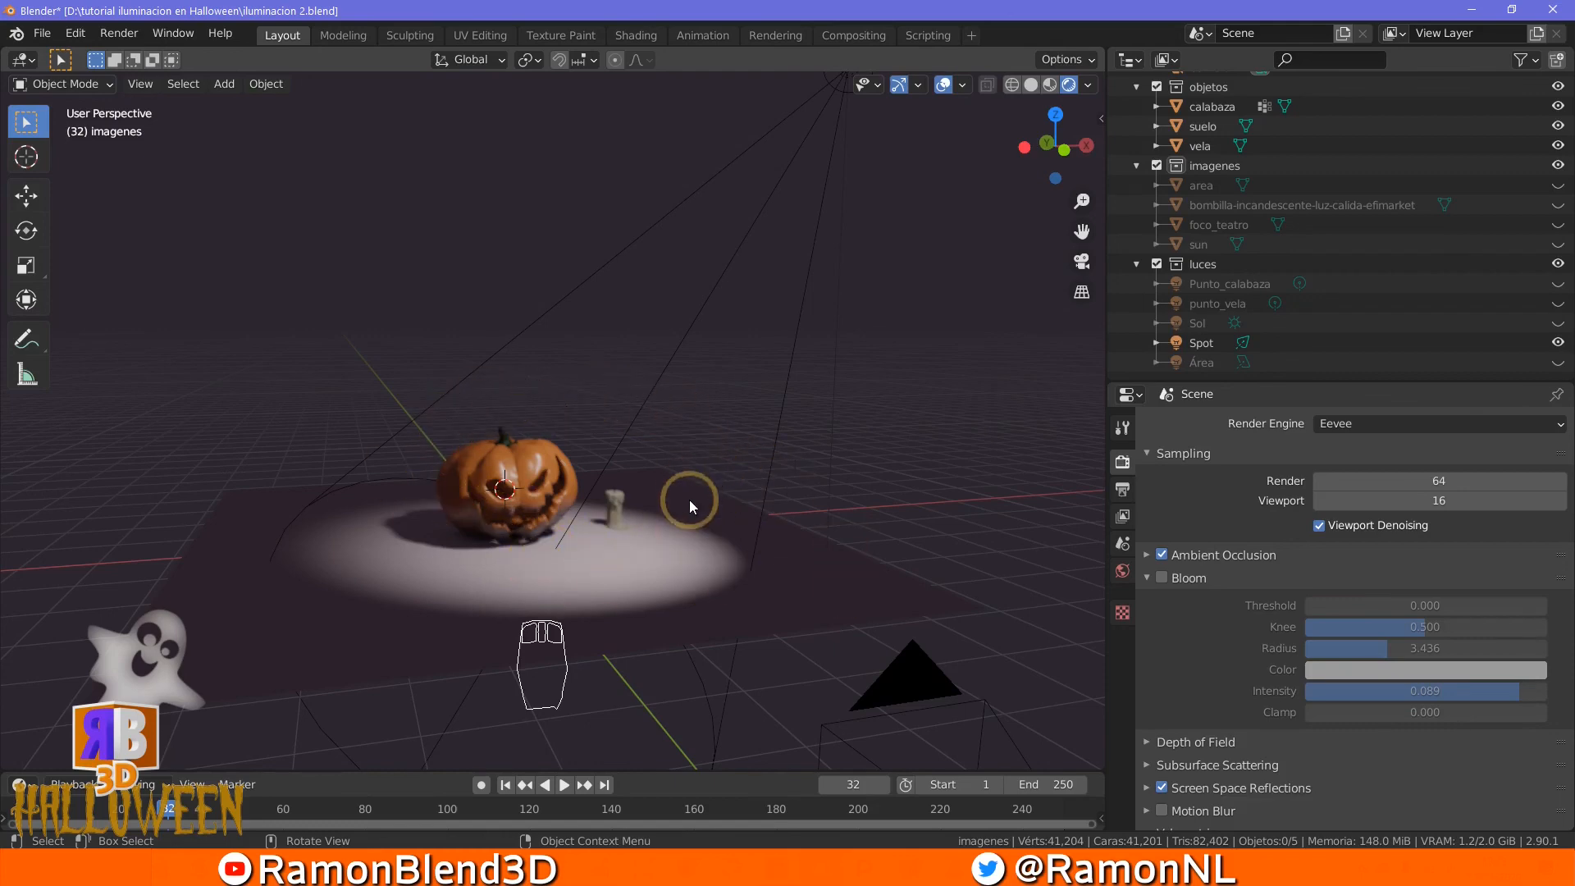
{"action": "middle_click_drag", "start_coordinate": [661, 569], "coordinate": [638, 551]}
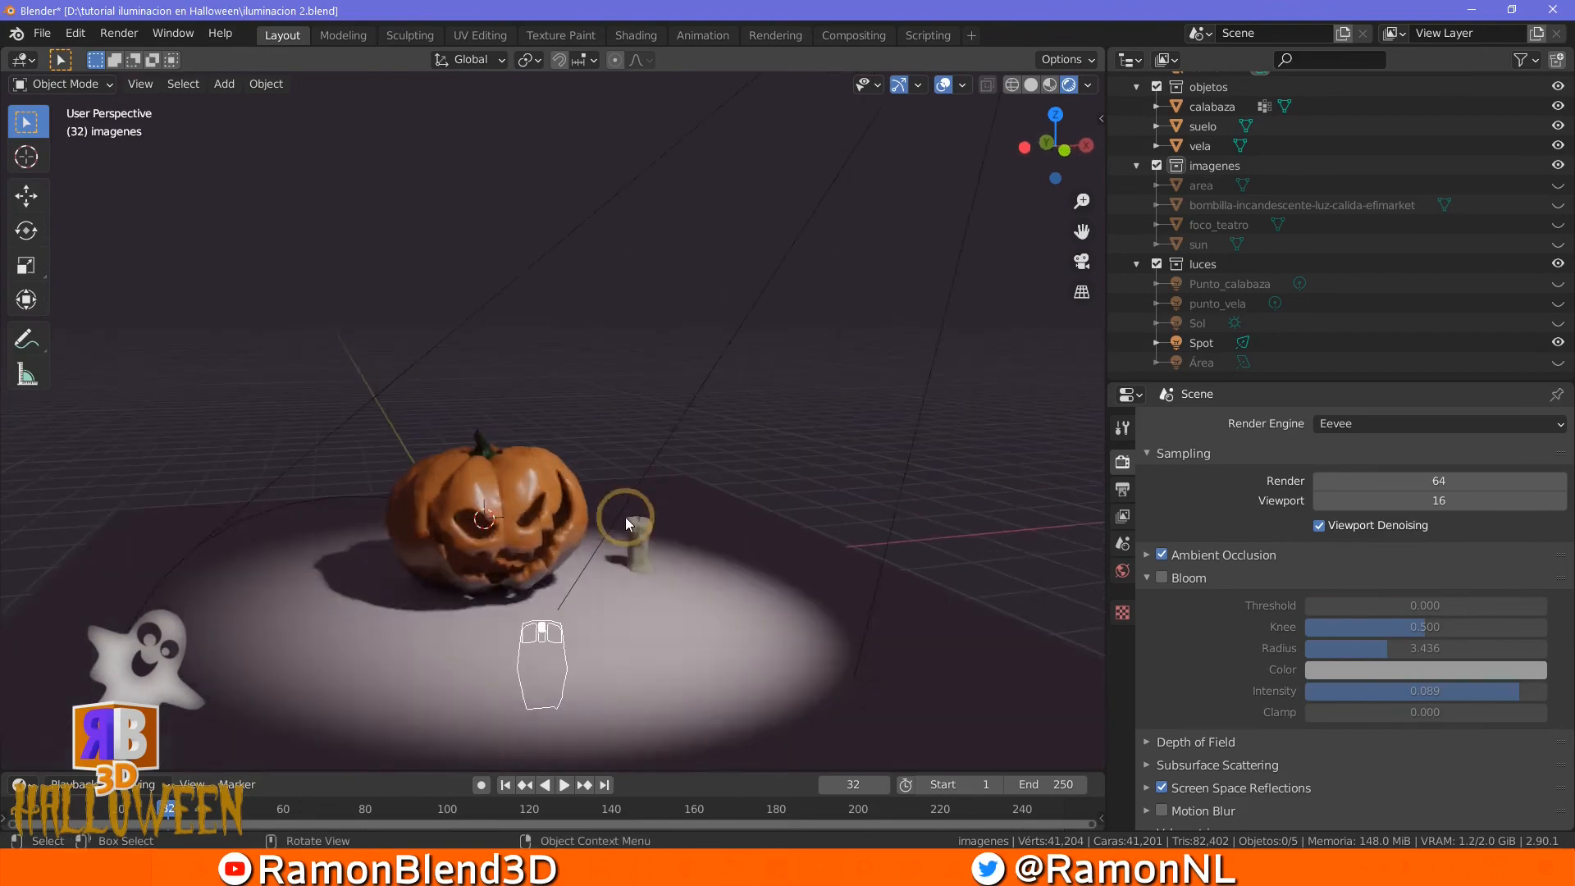
{"action": "middle_click_drag", "start_coordinate": [686, 606], "coordinate": [688, 607]}
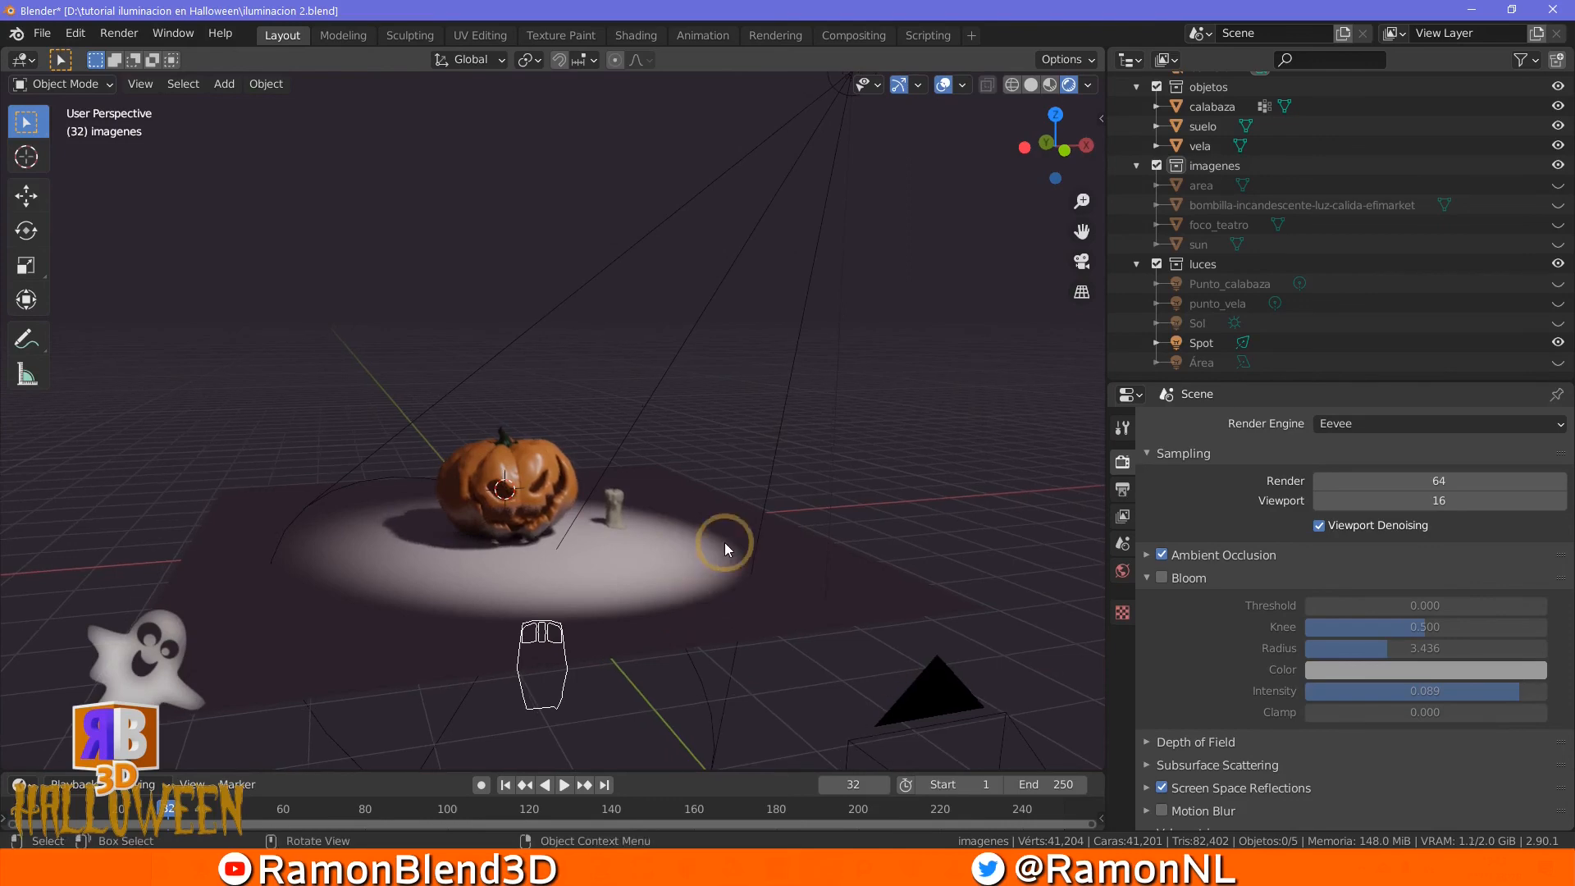
{"action": "middle_click", "coordinate": [656, 537]}
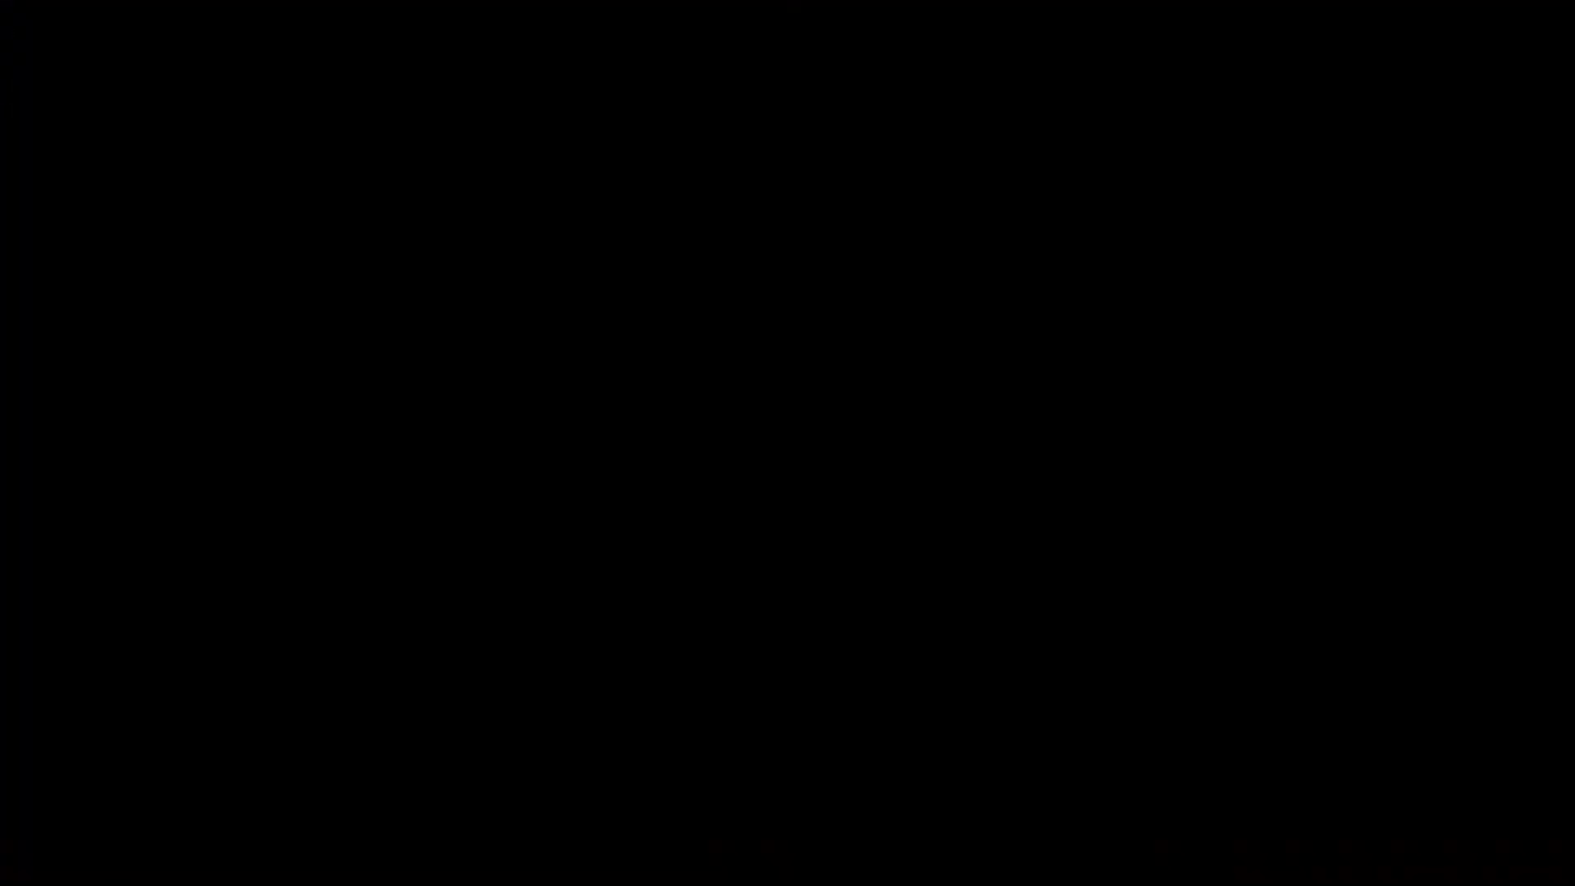